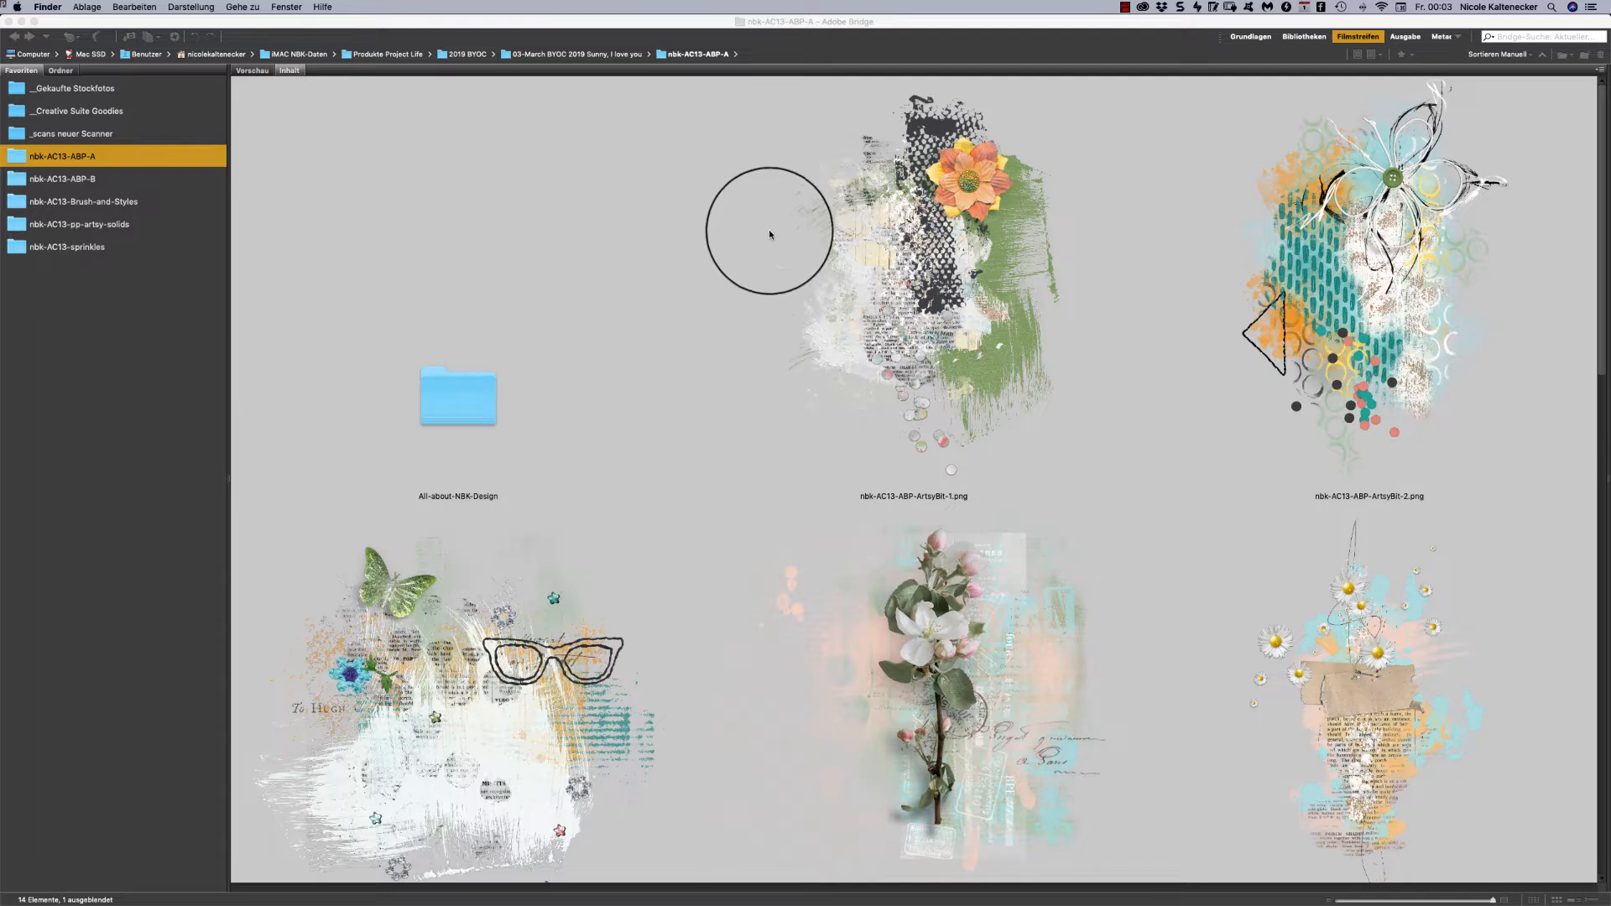
Look through the images in the nbk-AC13-ABP-A folder and view nbk-artCrush13-ABP.jpg in a full-screen preview.
left_click_drag(1599, 89, 1338, 630)
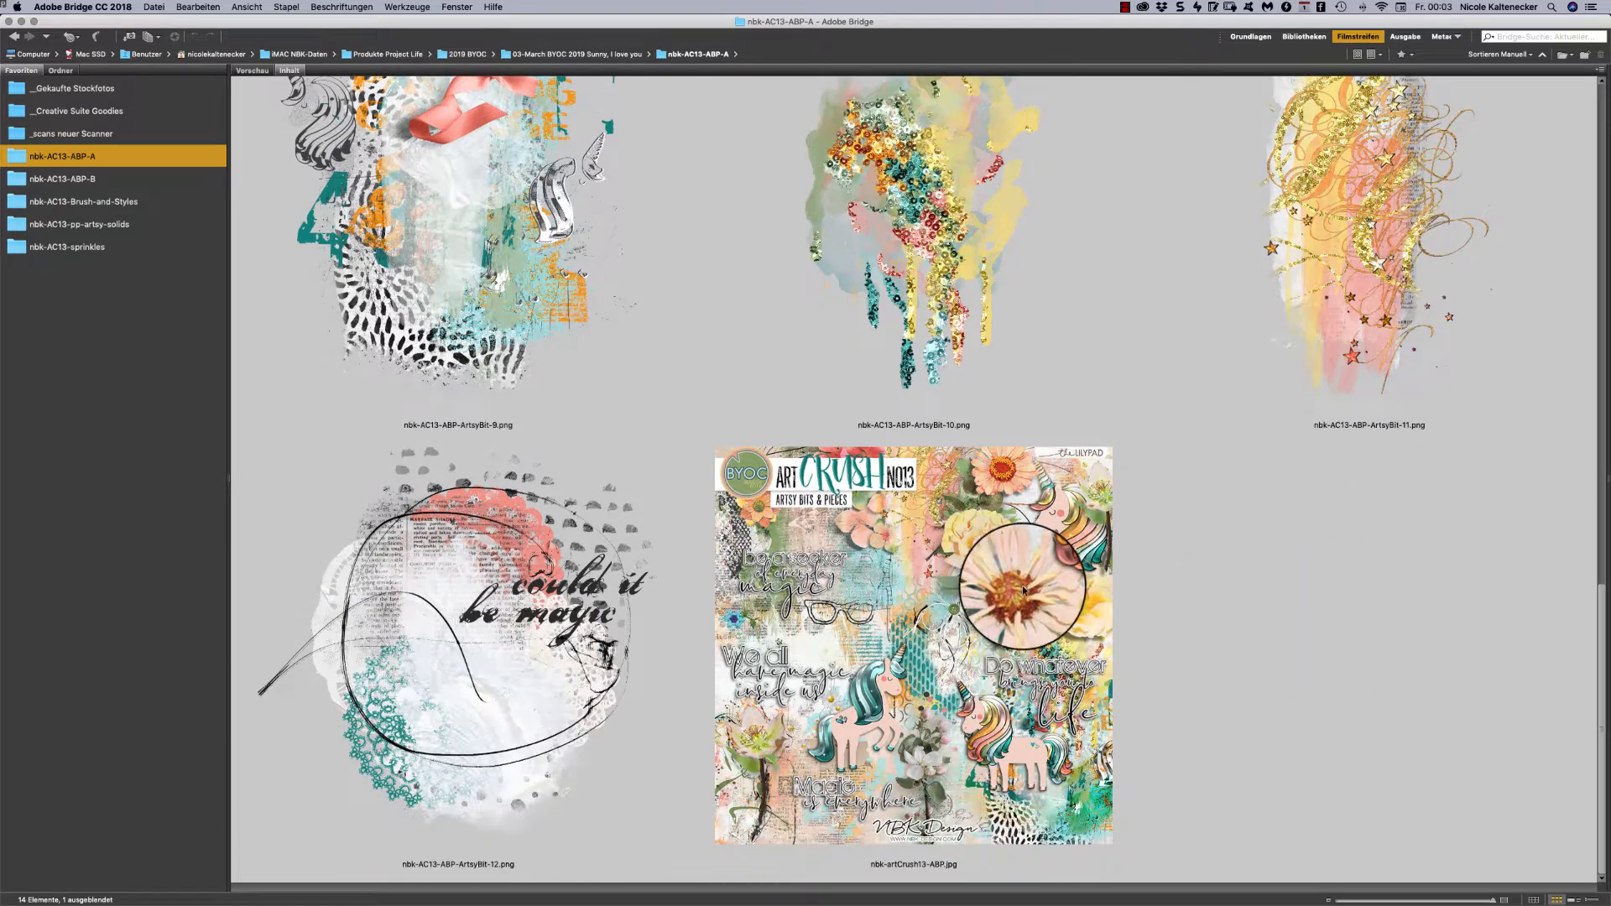
left_click(1038, 556)
key("space")
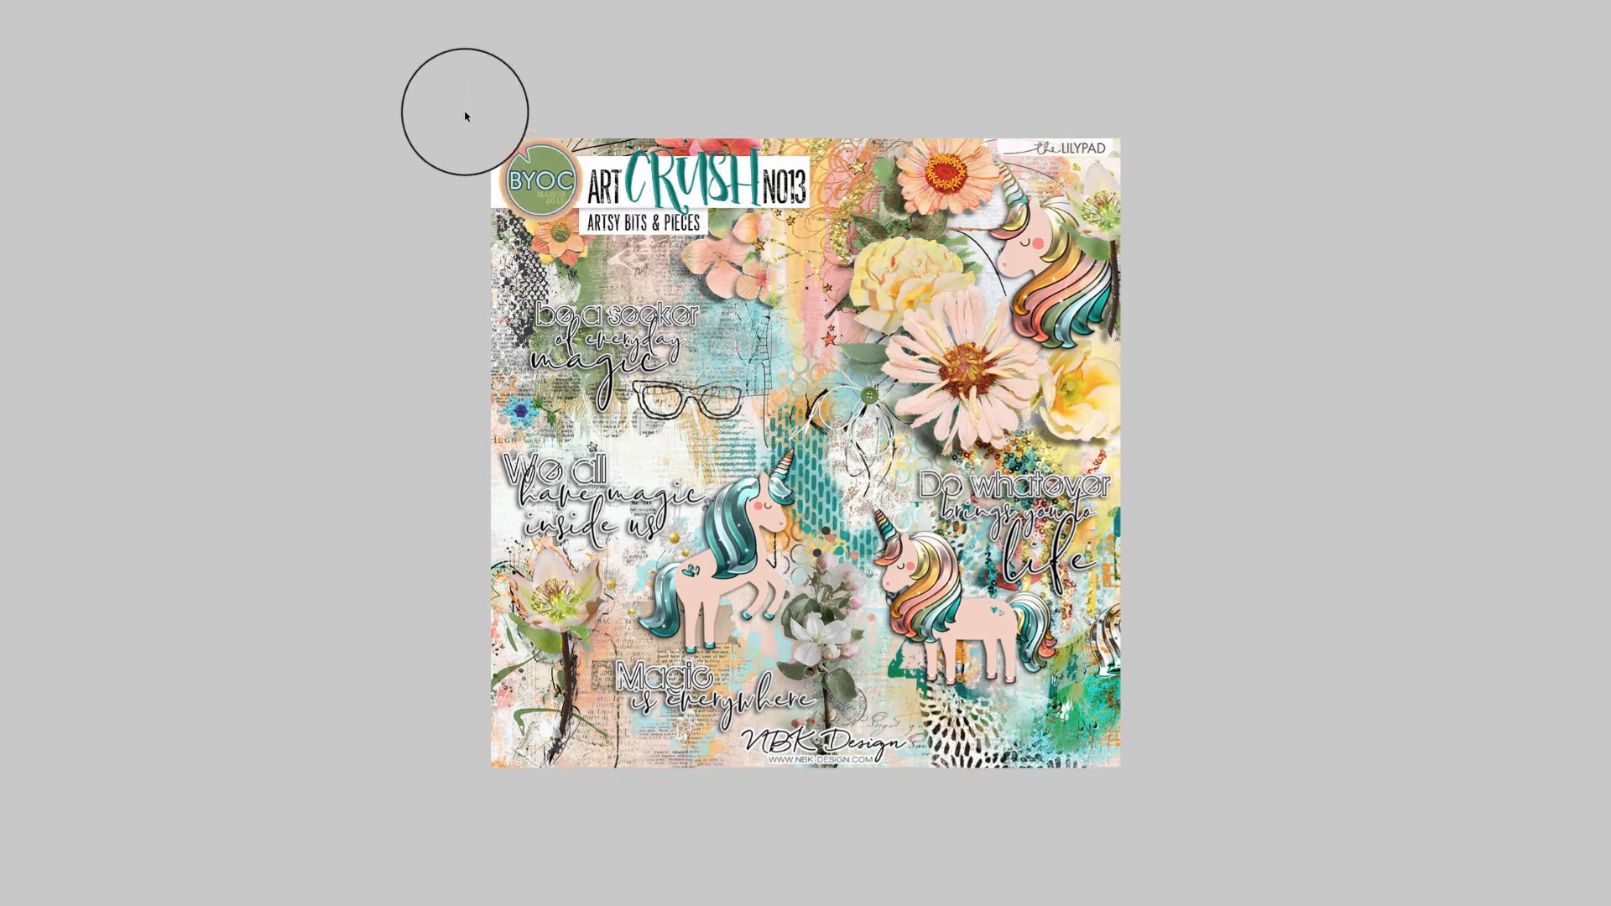
key("space")
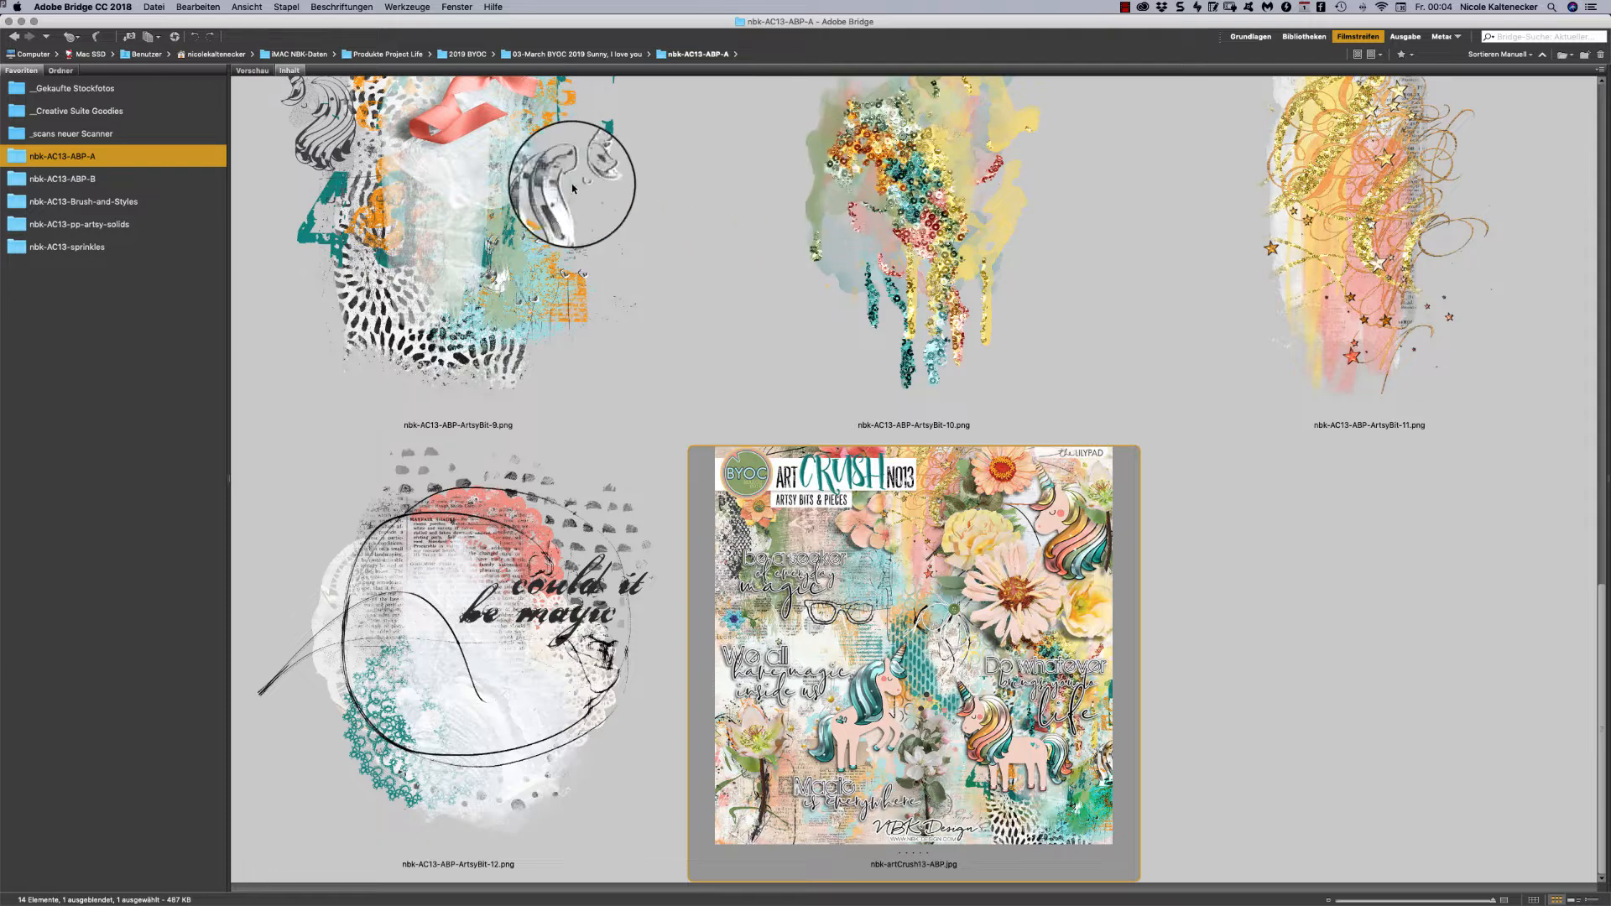
Open the nbk-AC13-ABP-B folder and examine its flower and greenery images, including the versions with shadows.
left_click(130, 176)
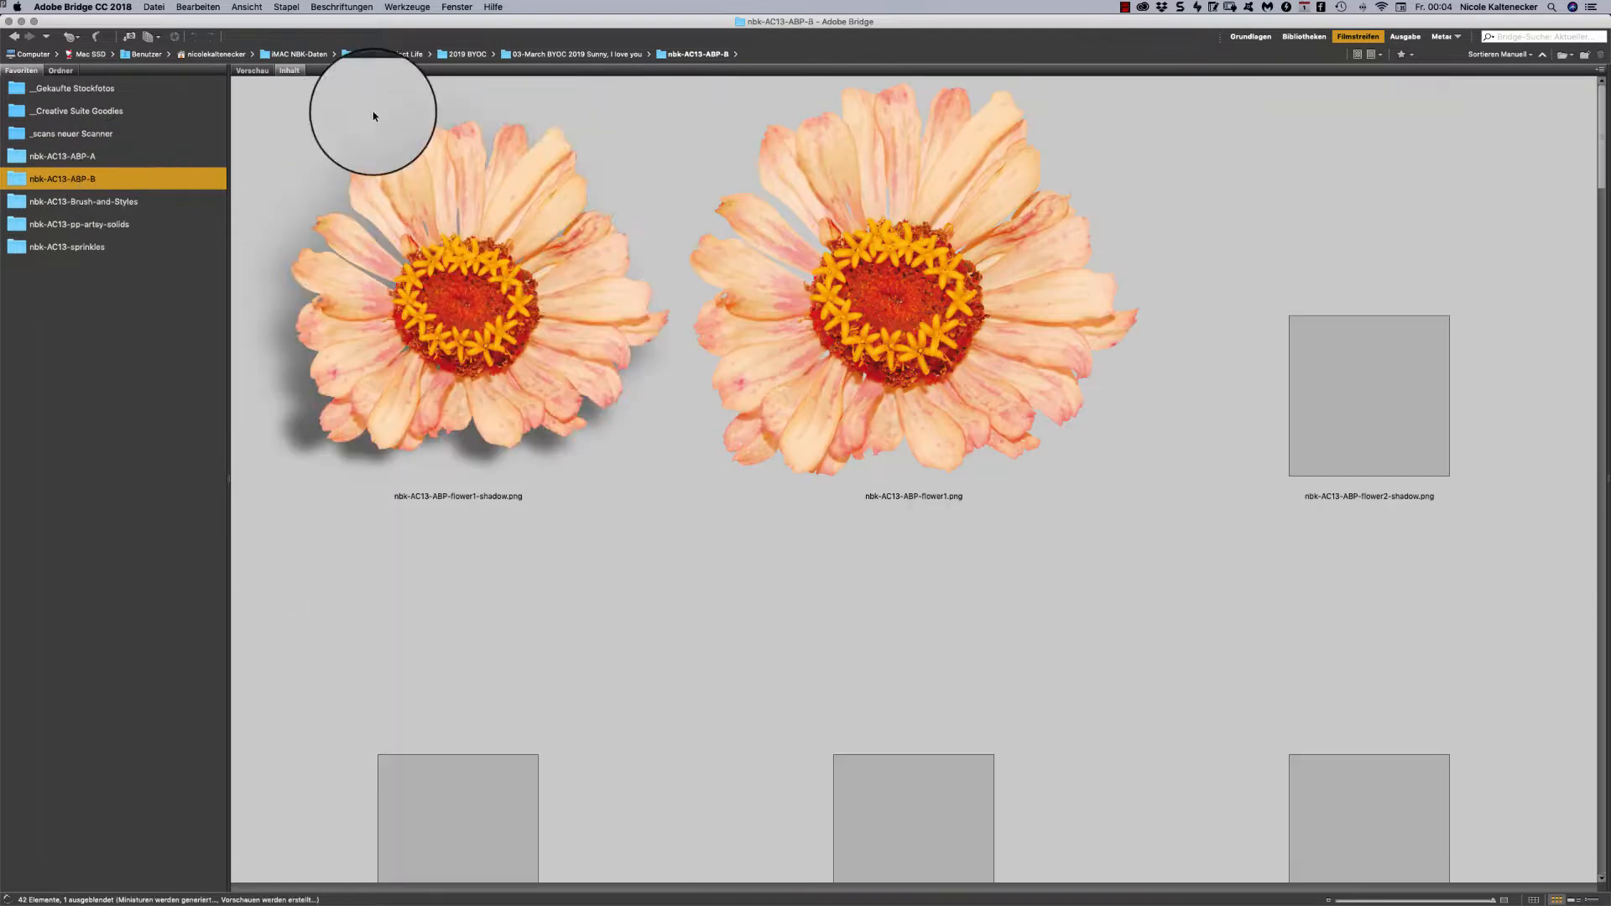
left_click_drag(1602, 124, 1508, 269)
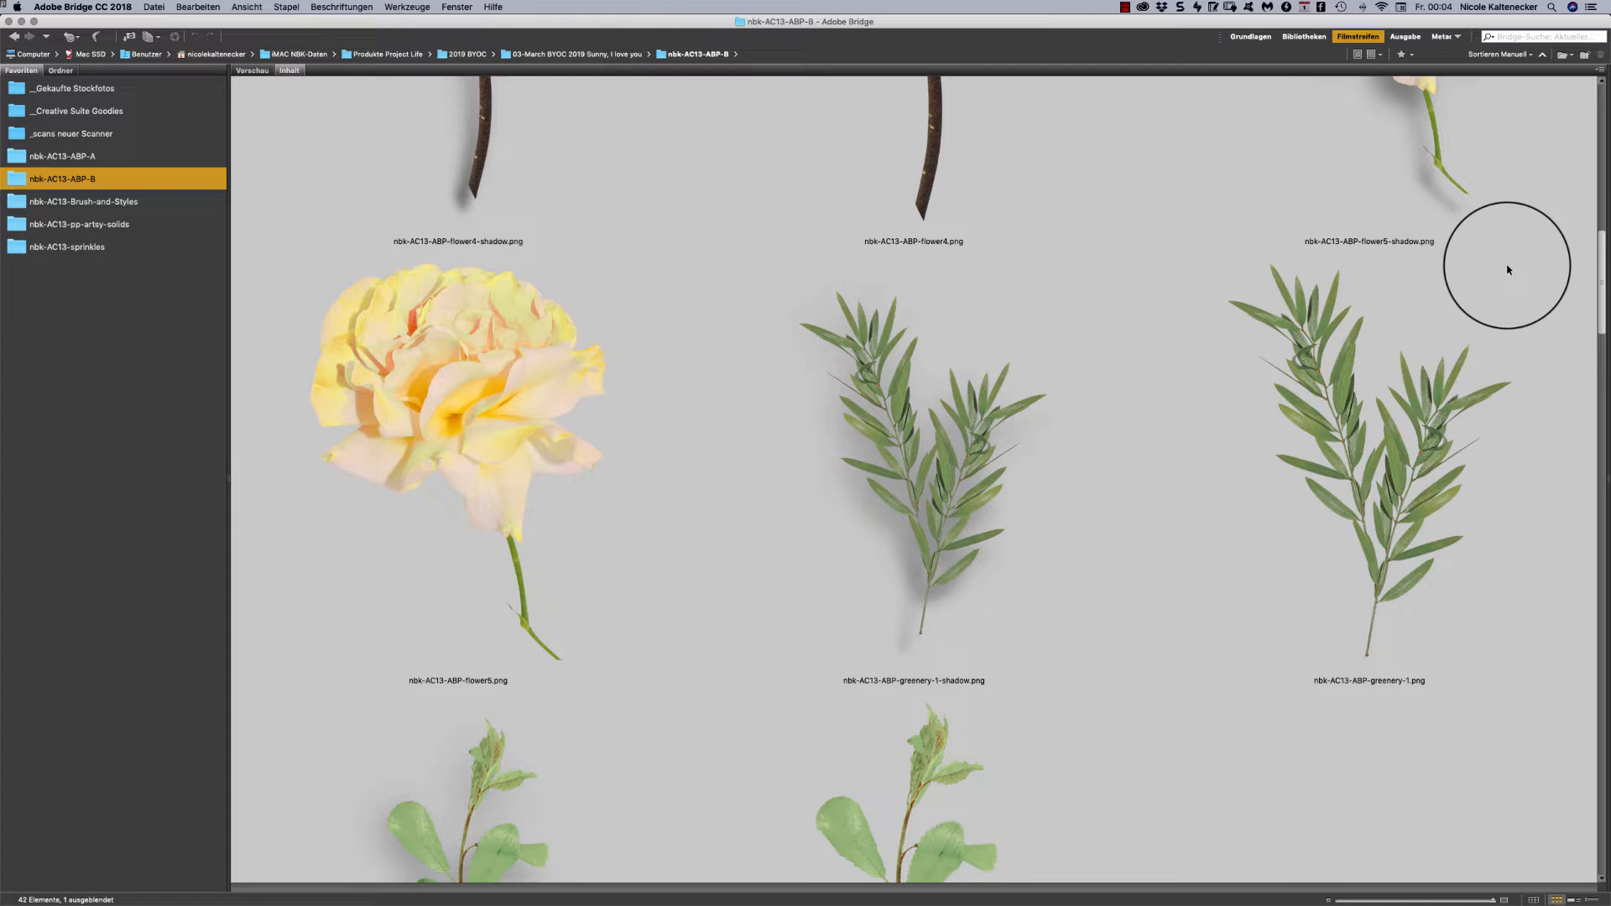
left_click_drag(1508, 269, 1490, 291)
scroll(1490, 291, "down", 2)
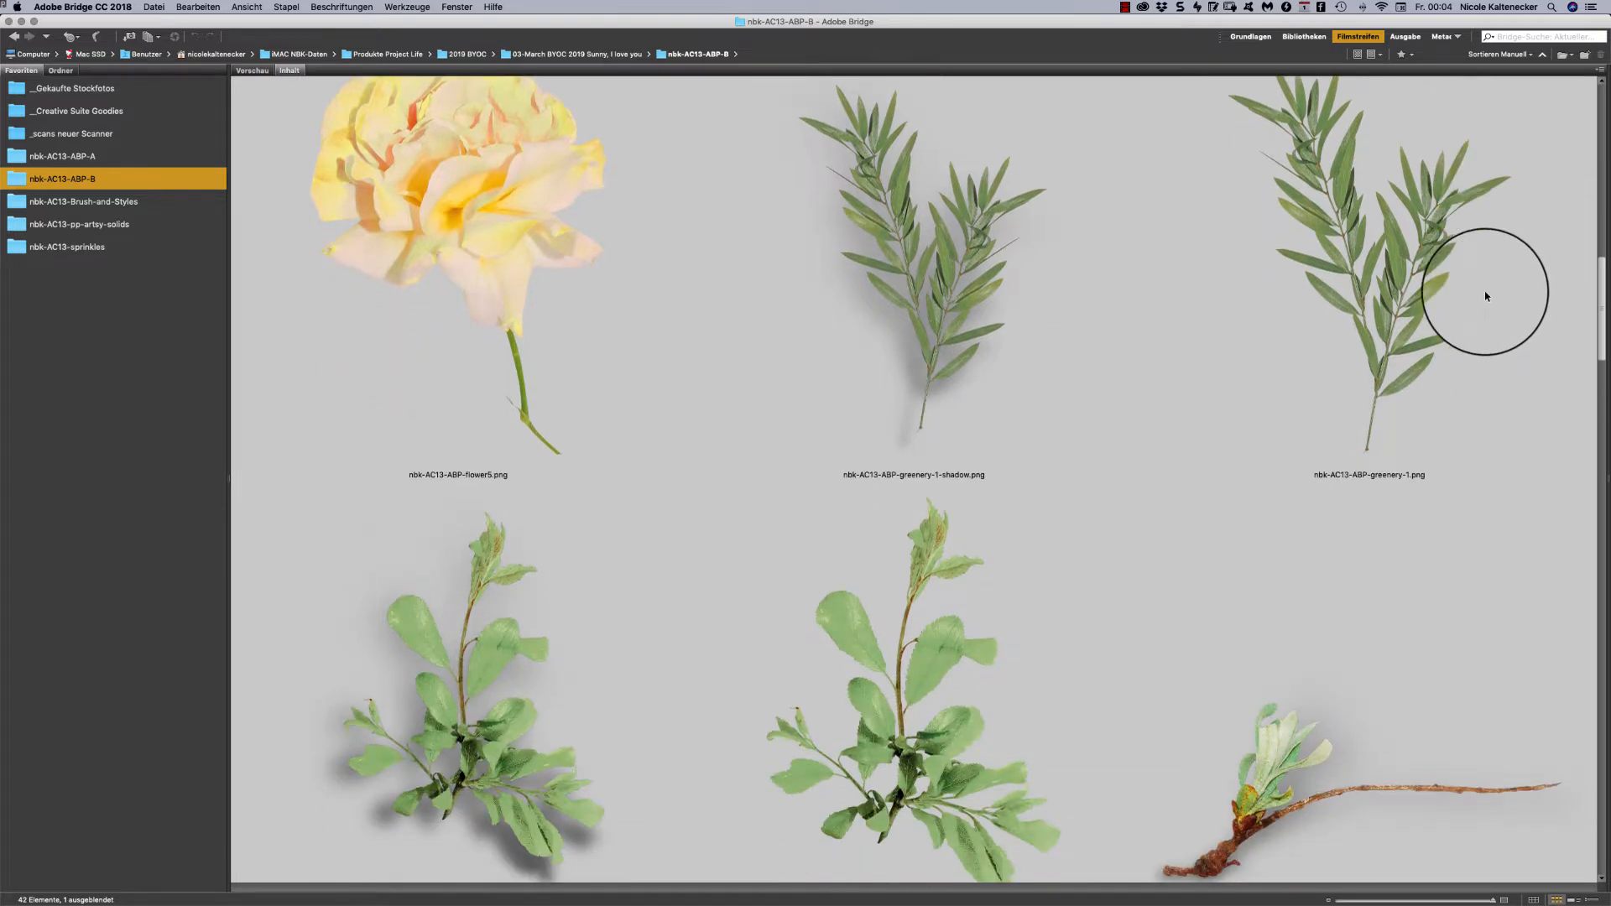
scroll(1485, 297, "down", 4)
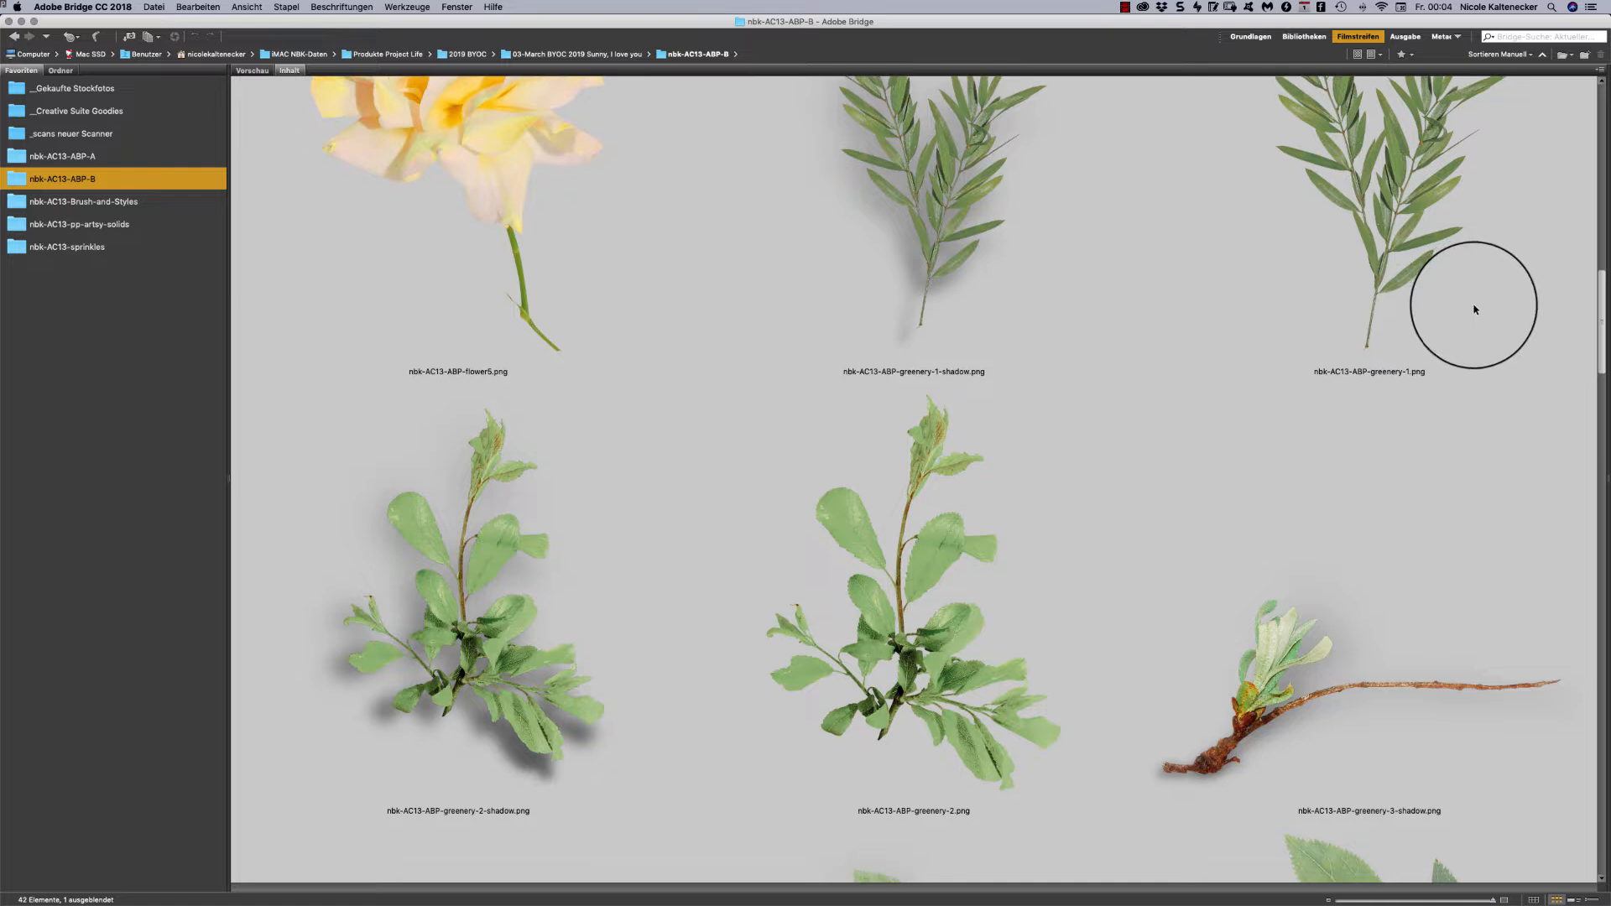
scroll(1473, 315, "down", 6)
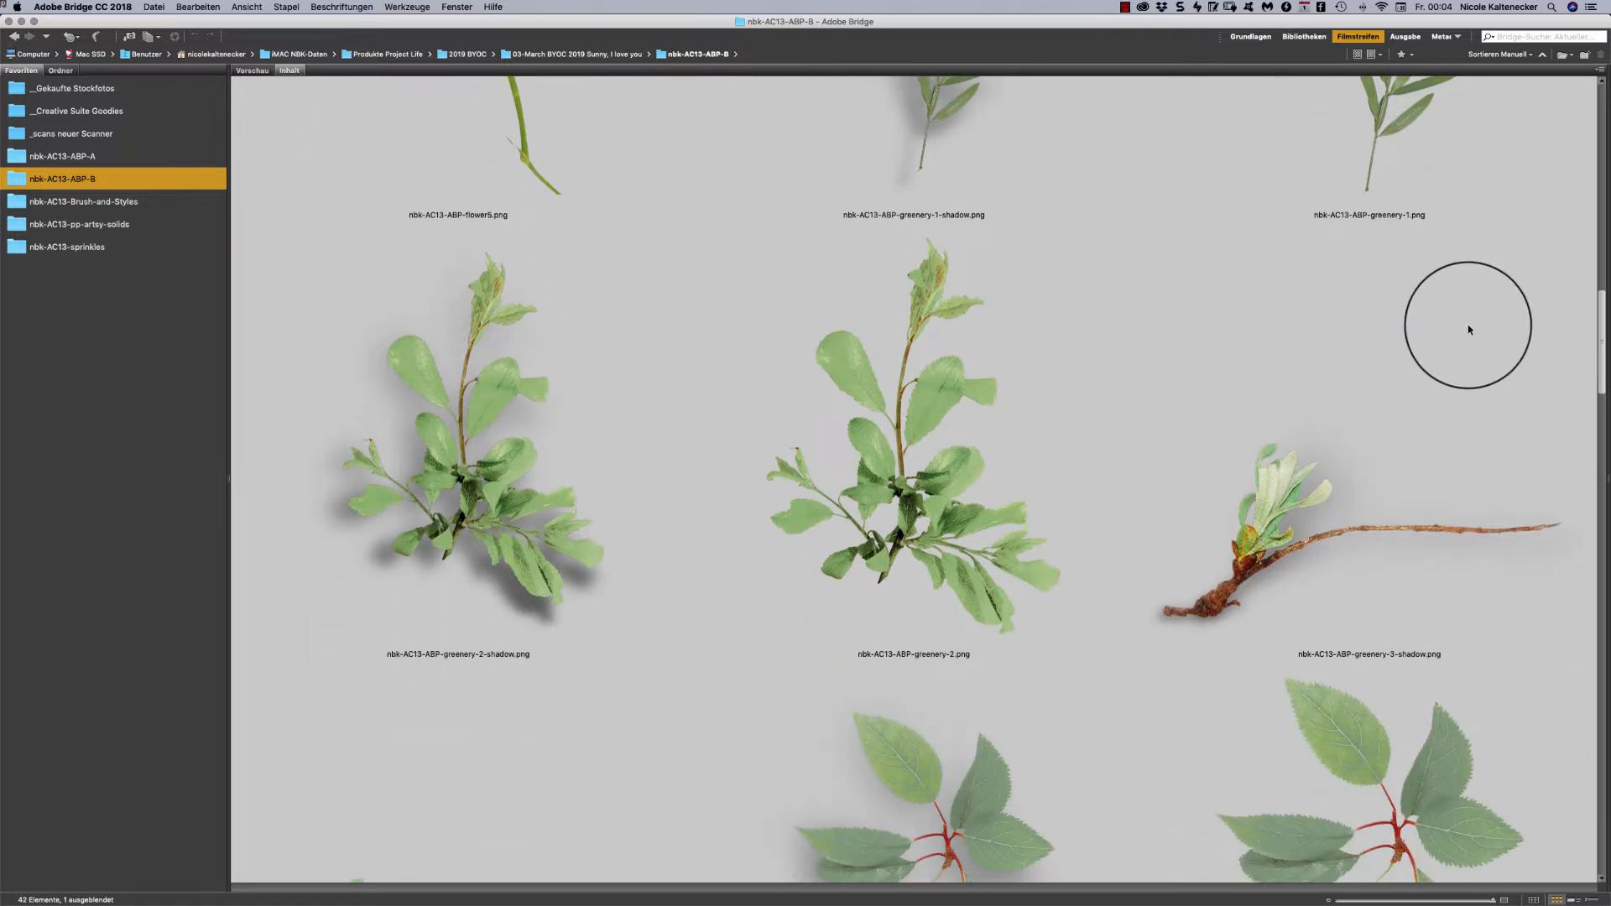
scroll(1469, 329, "down", 12)
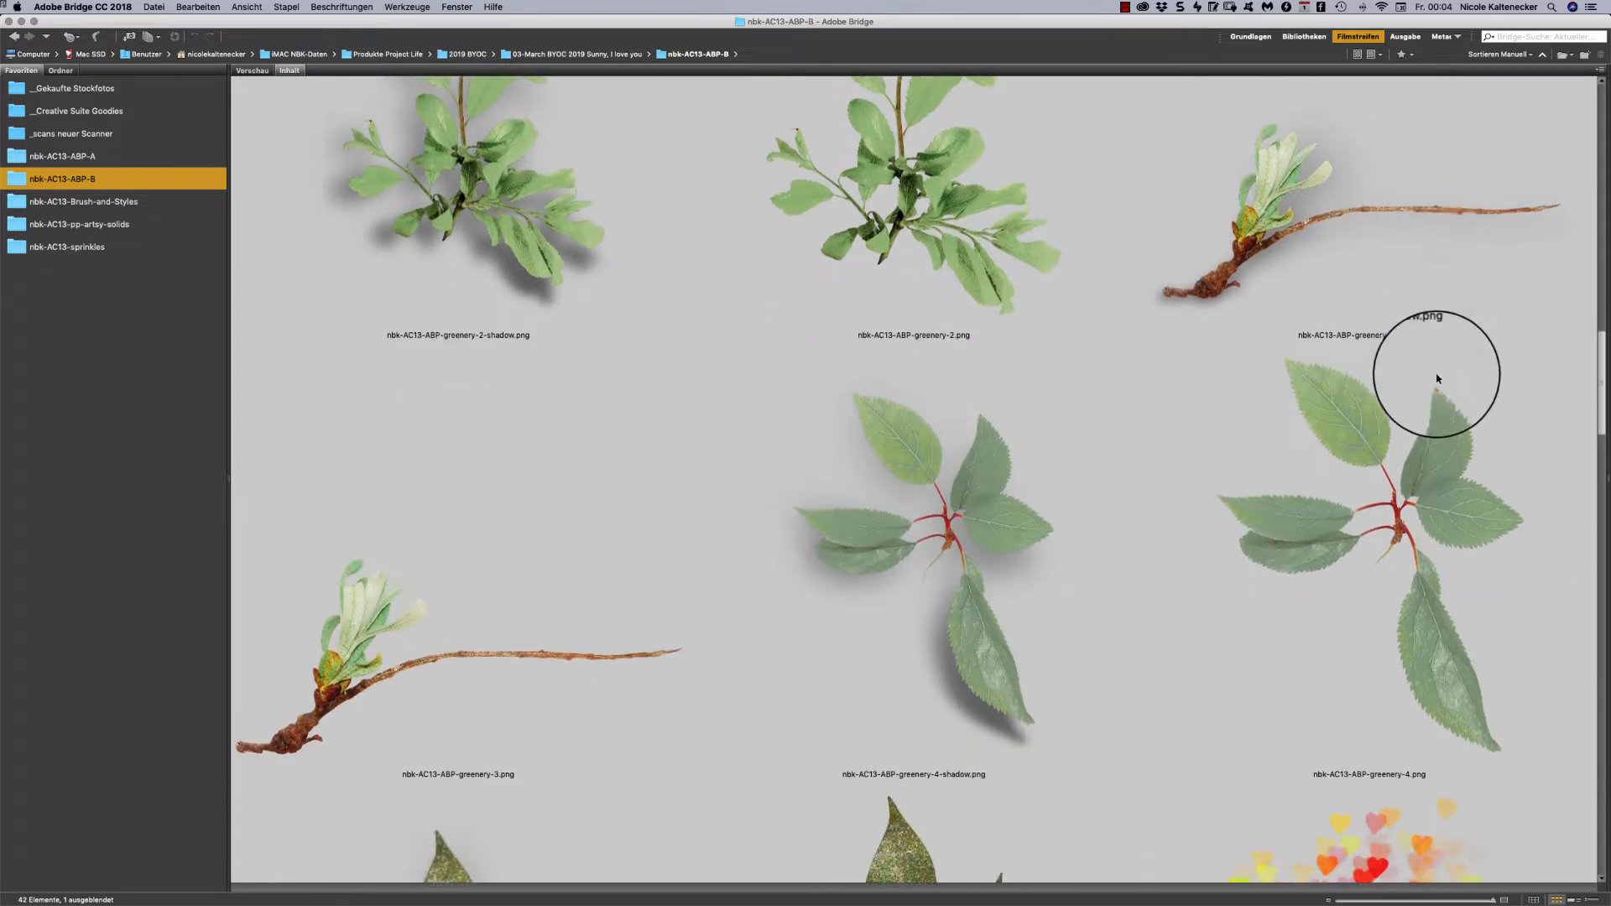
scroll(1438, 379, "down", 11)
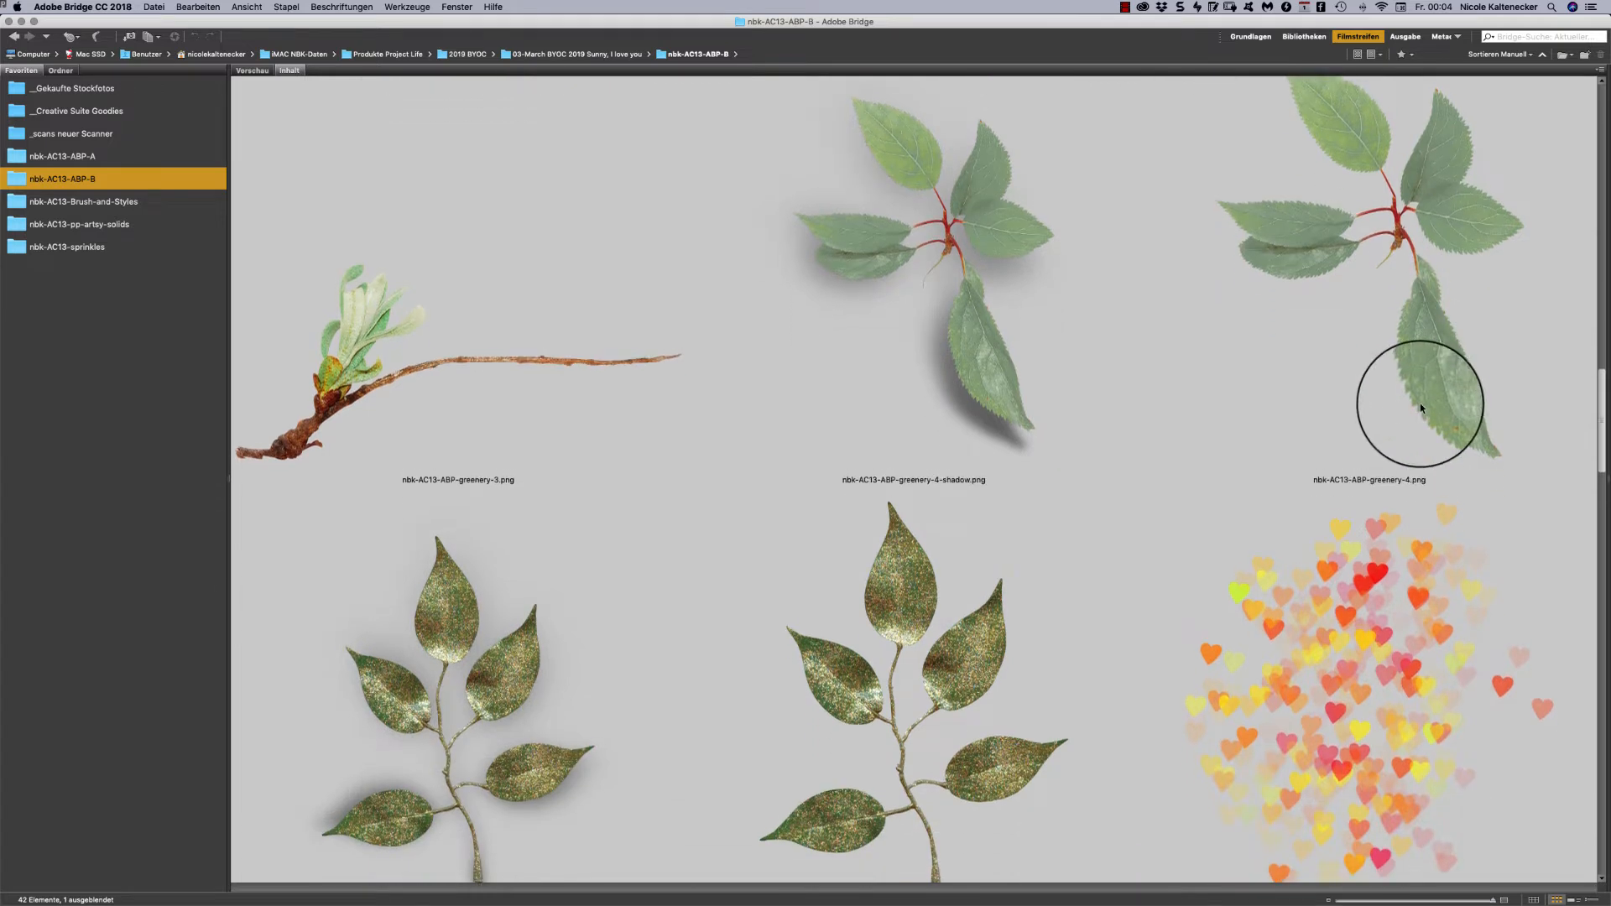
scroll(1420, 403, "up", 1)
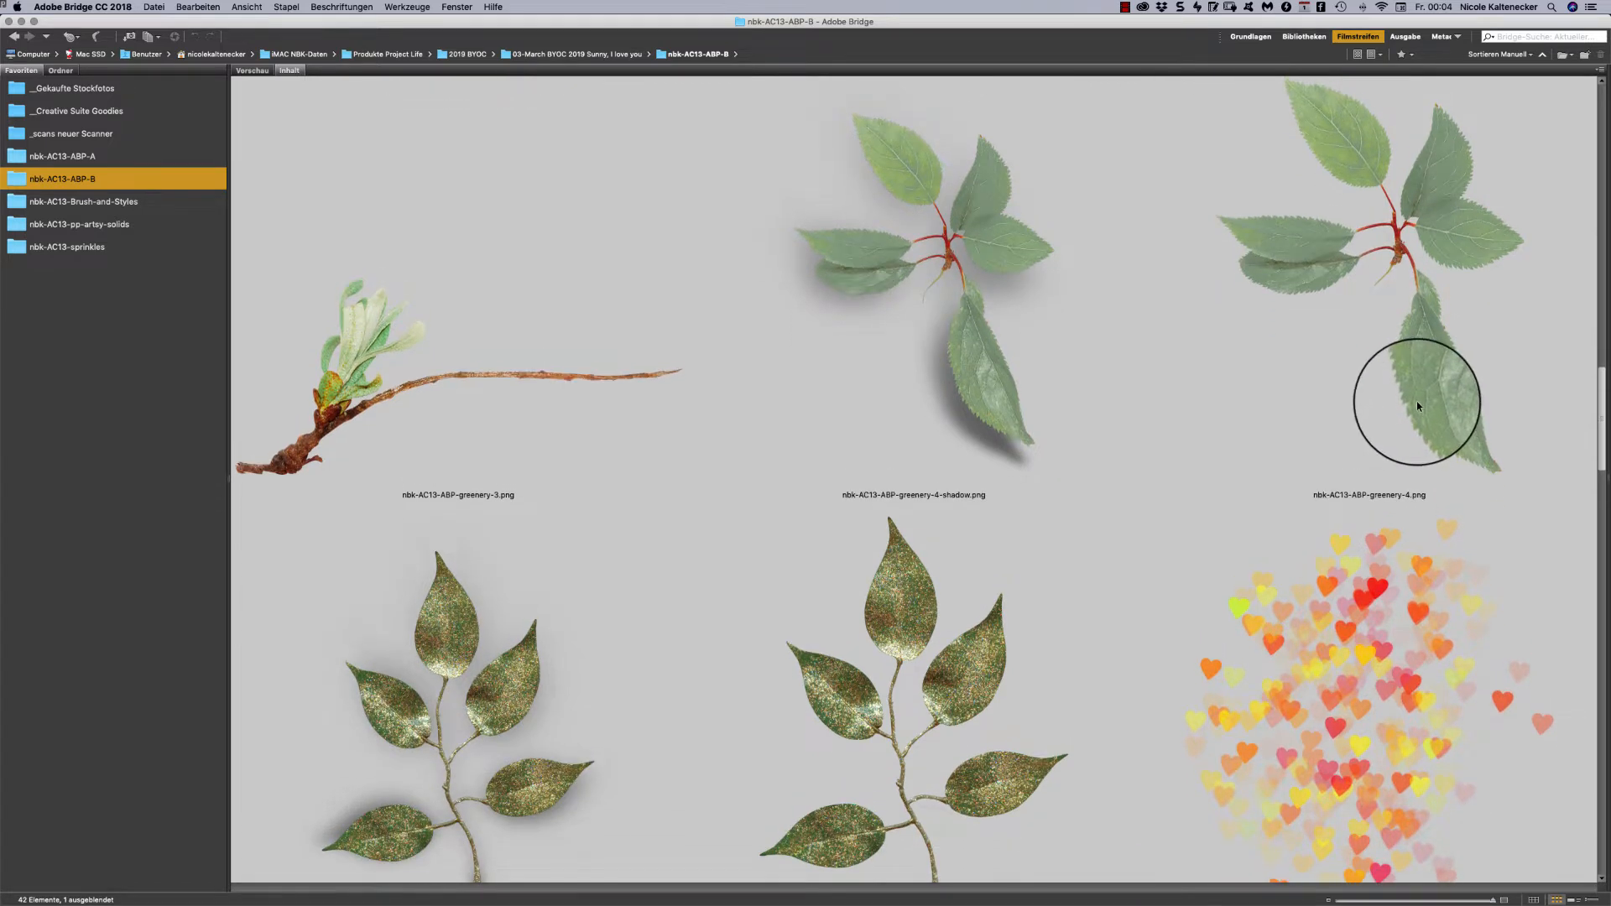
scroll(1417, 406, "down", 1)
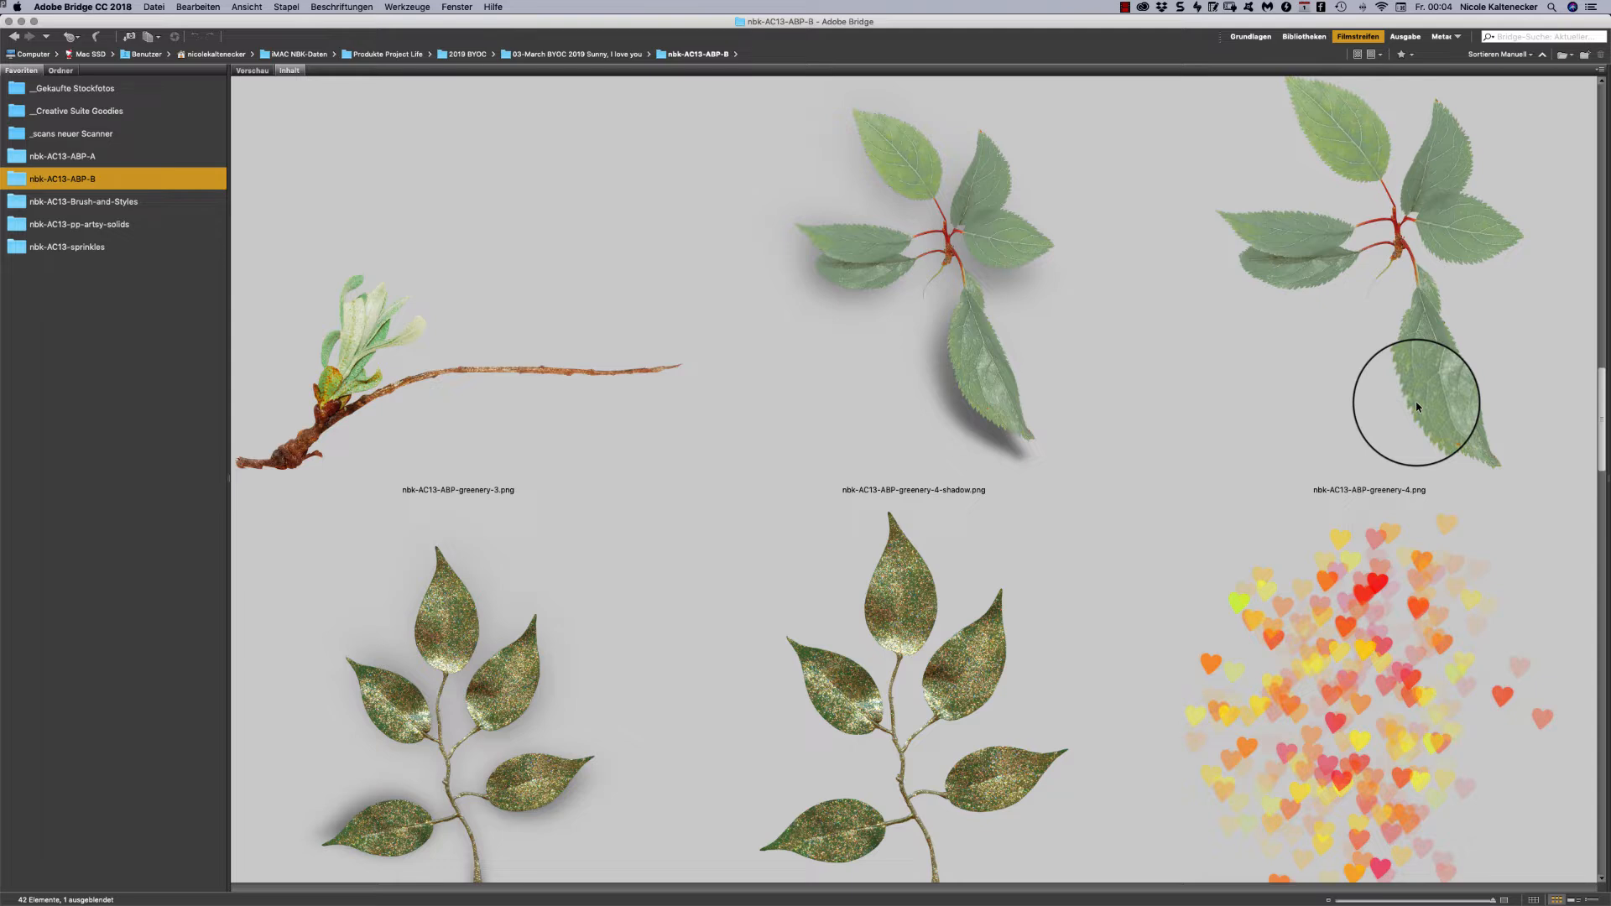
Examine the magiclights overlay images that follow the greenery in the nbk-AC13-ABP-B folder.
scroll(1417, 407, "down", 7)
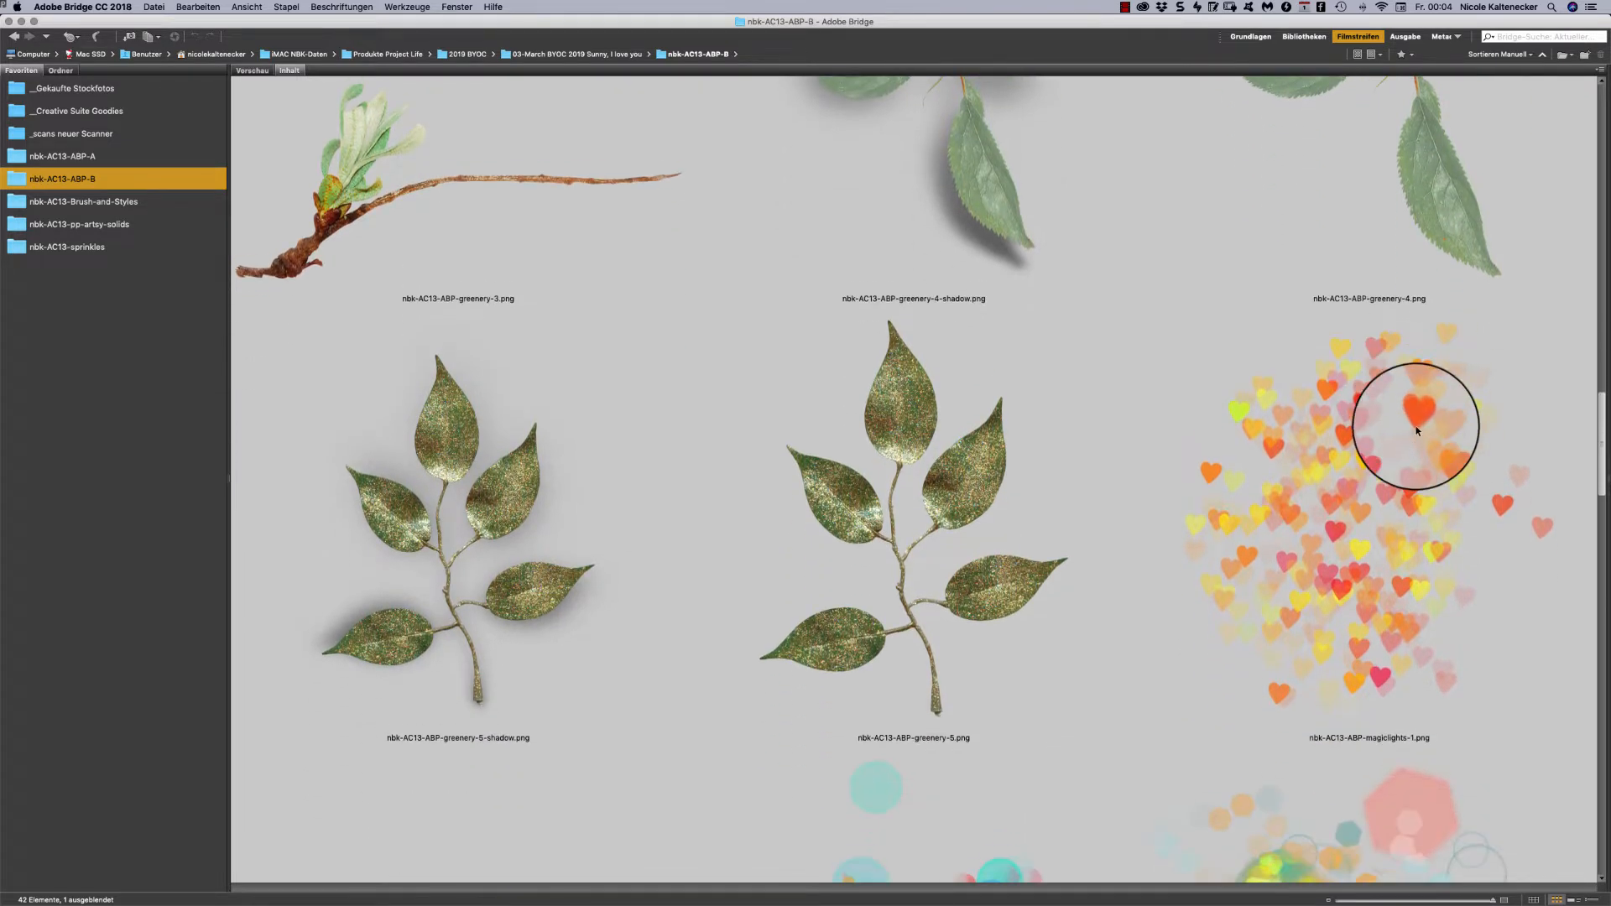
scroll(1416, 428, "down", 8)
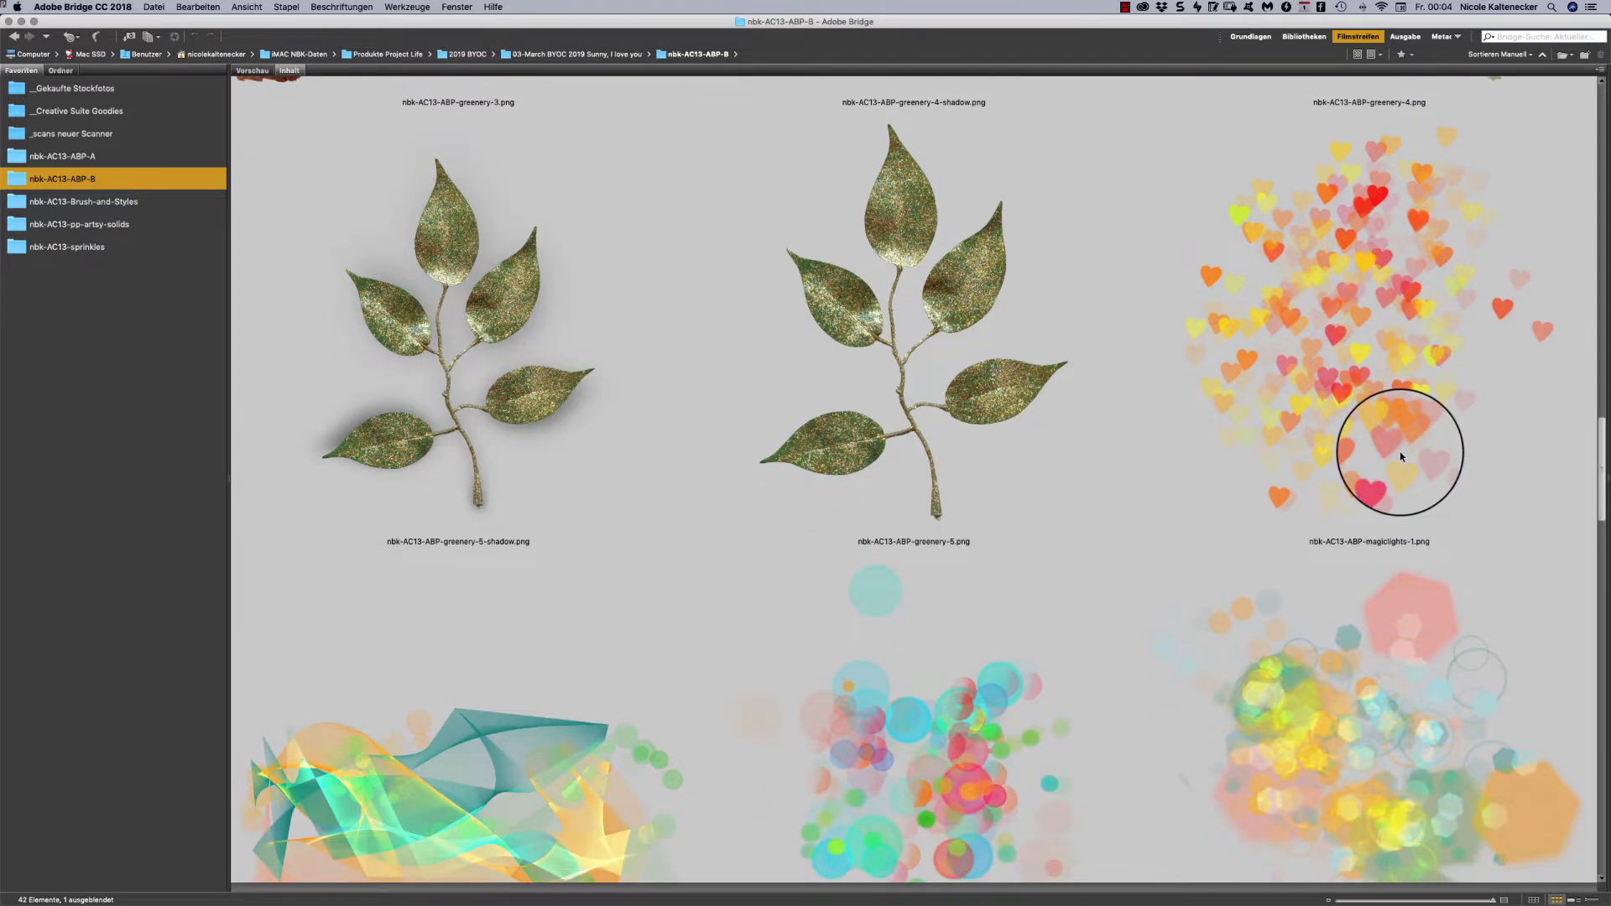
scroll(1400, 457, "up", 1)
scroll(1399, 455, "down", 20)
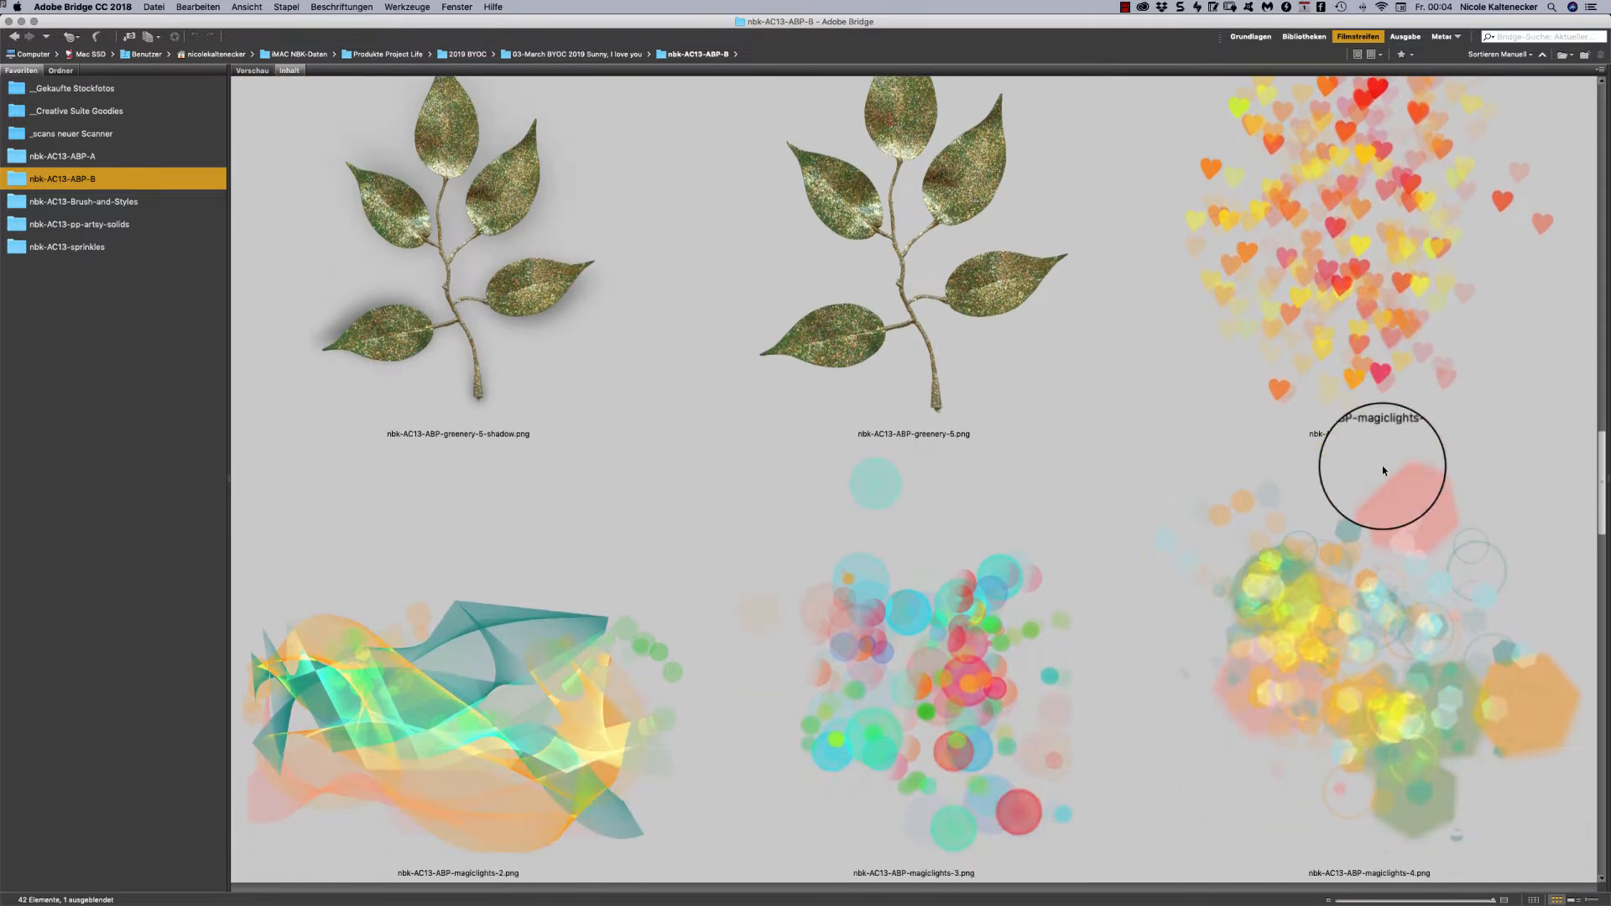
scroll(1346, 518, "down", 8)
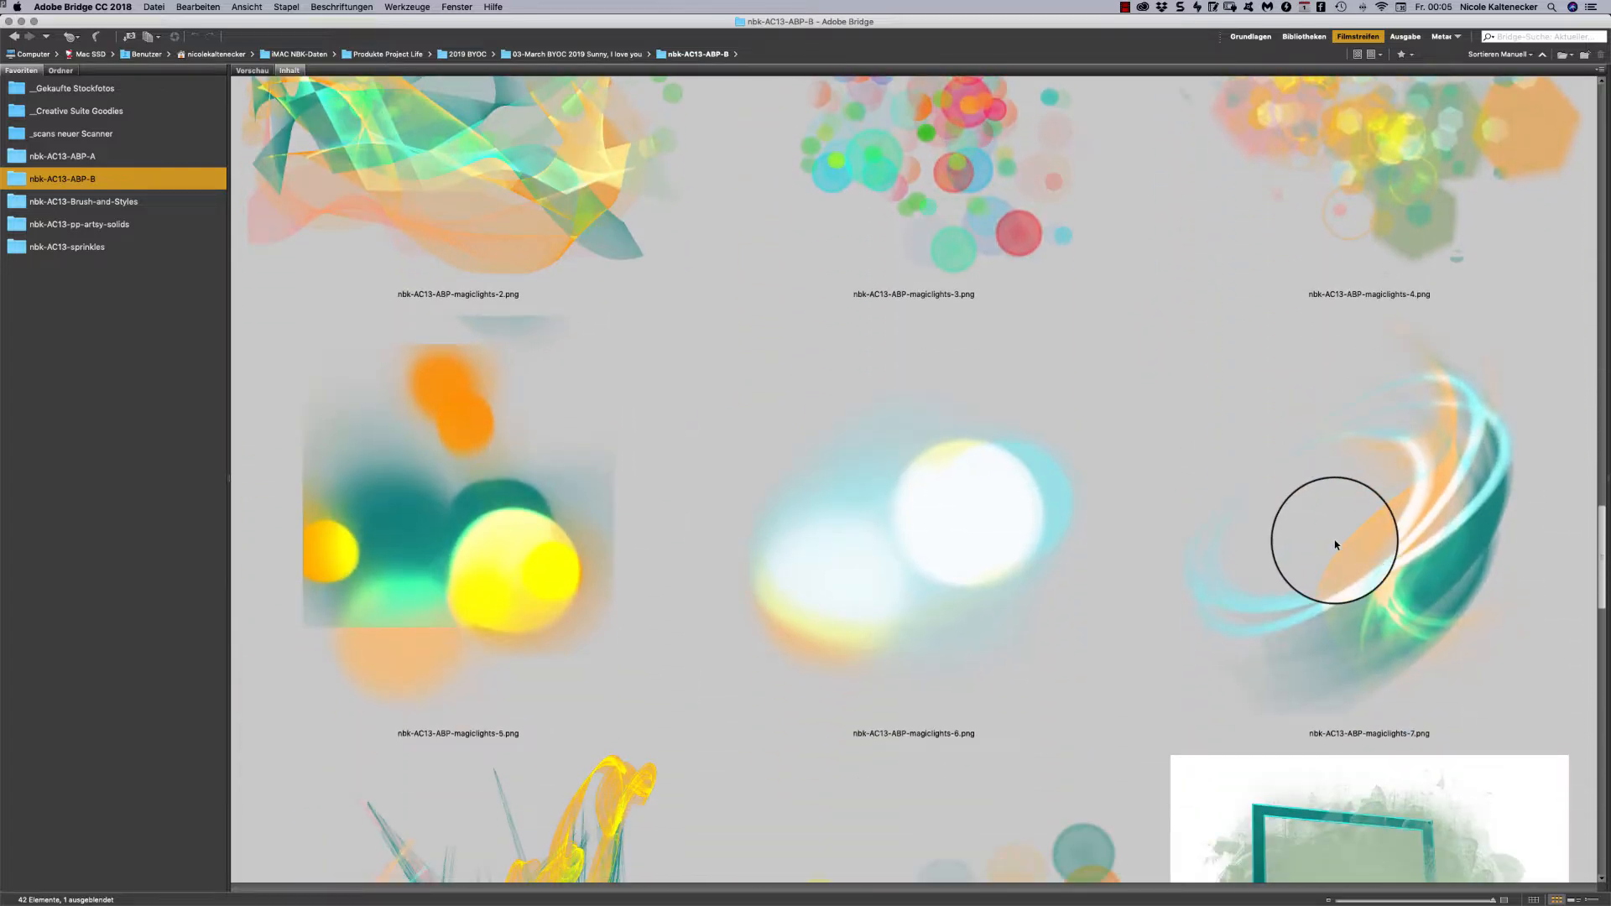
scroll(1336, 544, "down", 1)
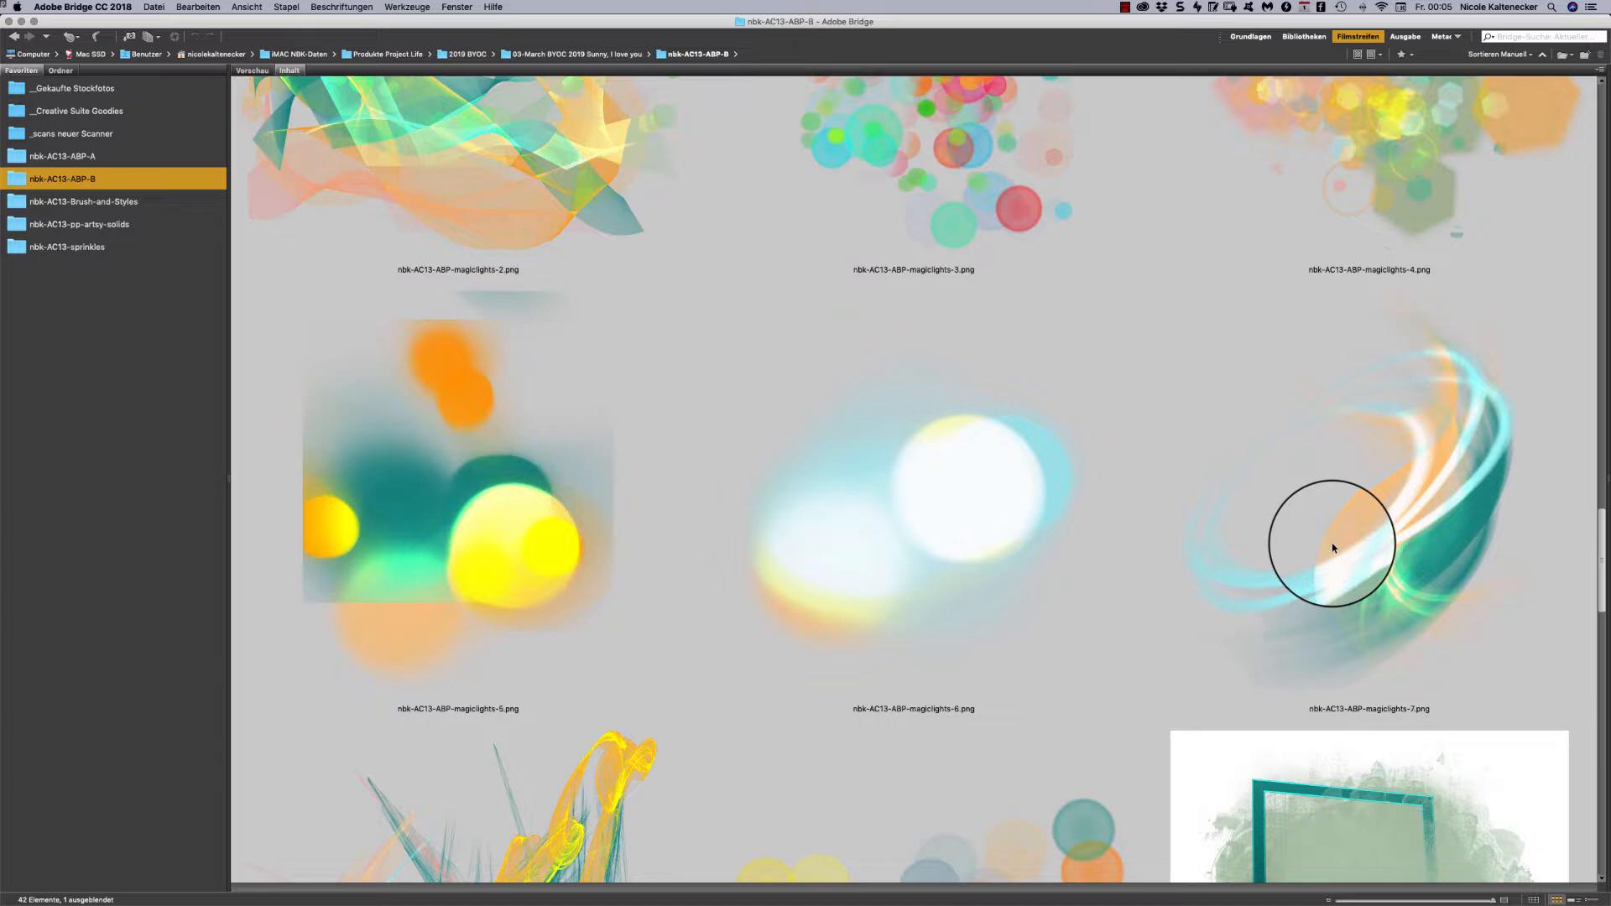
scroll(1326, 562, "down", 12)
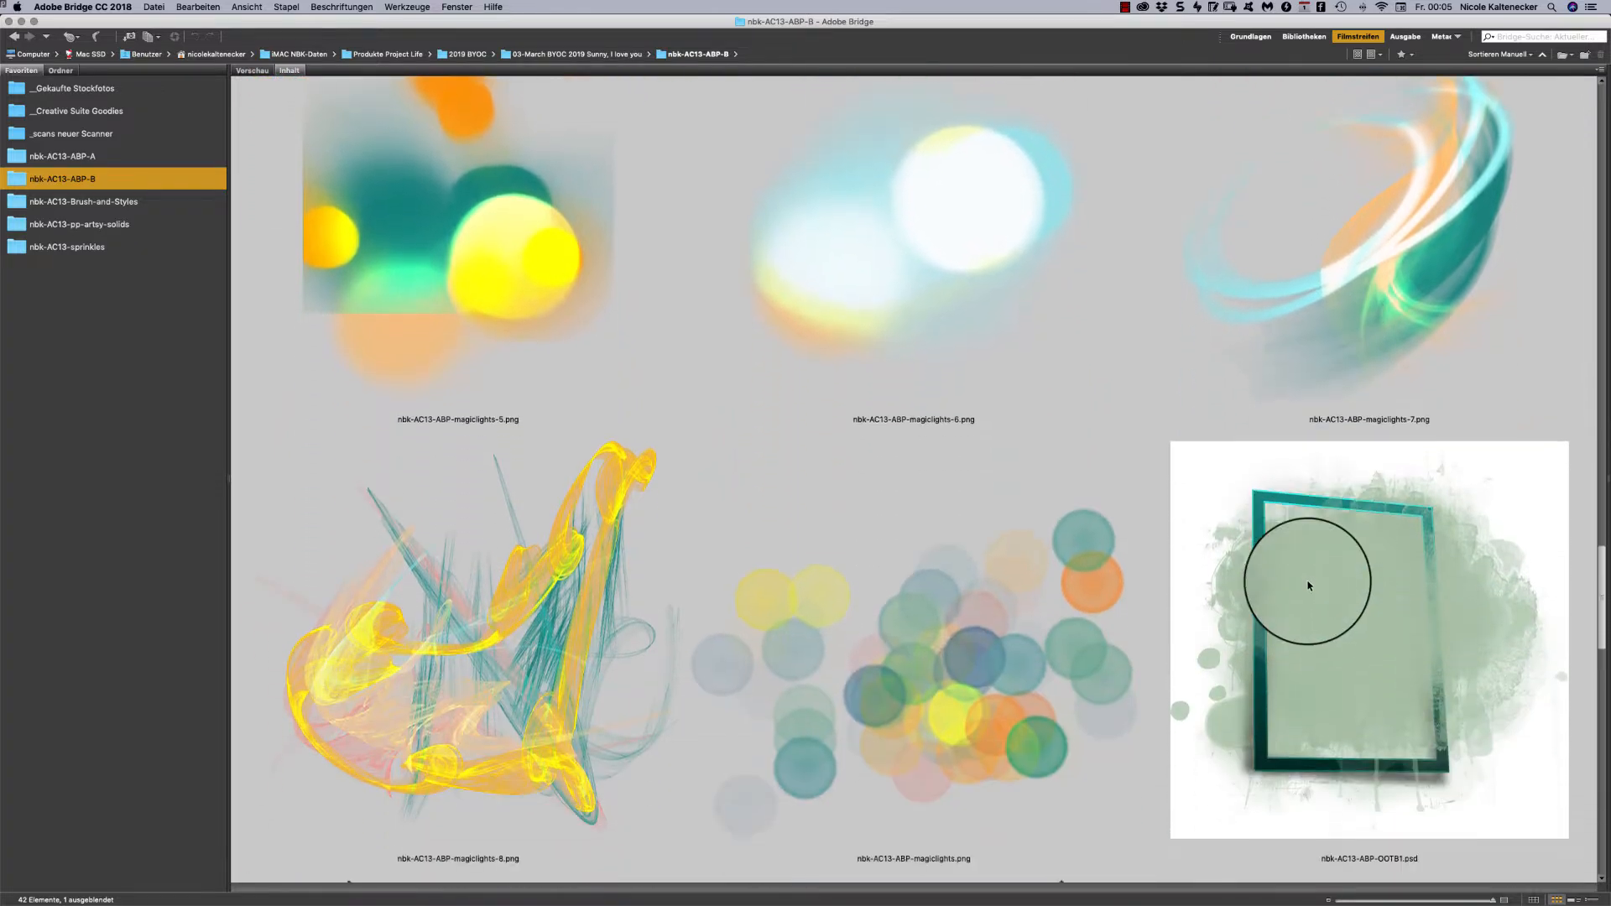
Open nbk-AC13-ABP-OOTB1.psd in Photoshop, inspect its layers with the Mask layer selected, and close the document.
scroll(1308, 584, "down", 12)
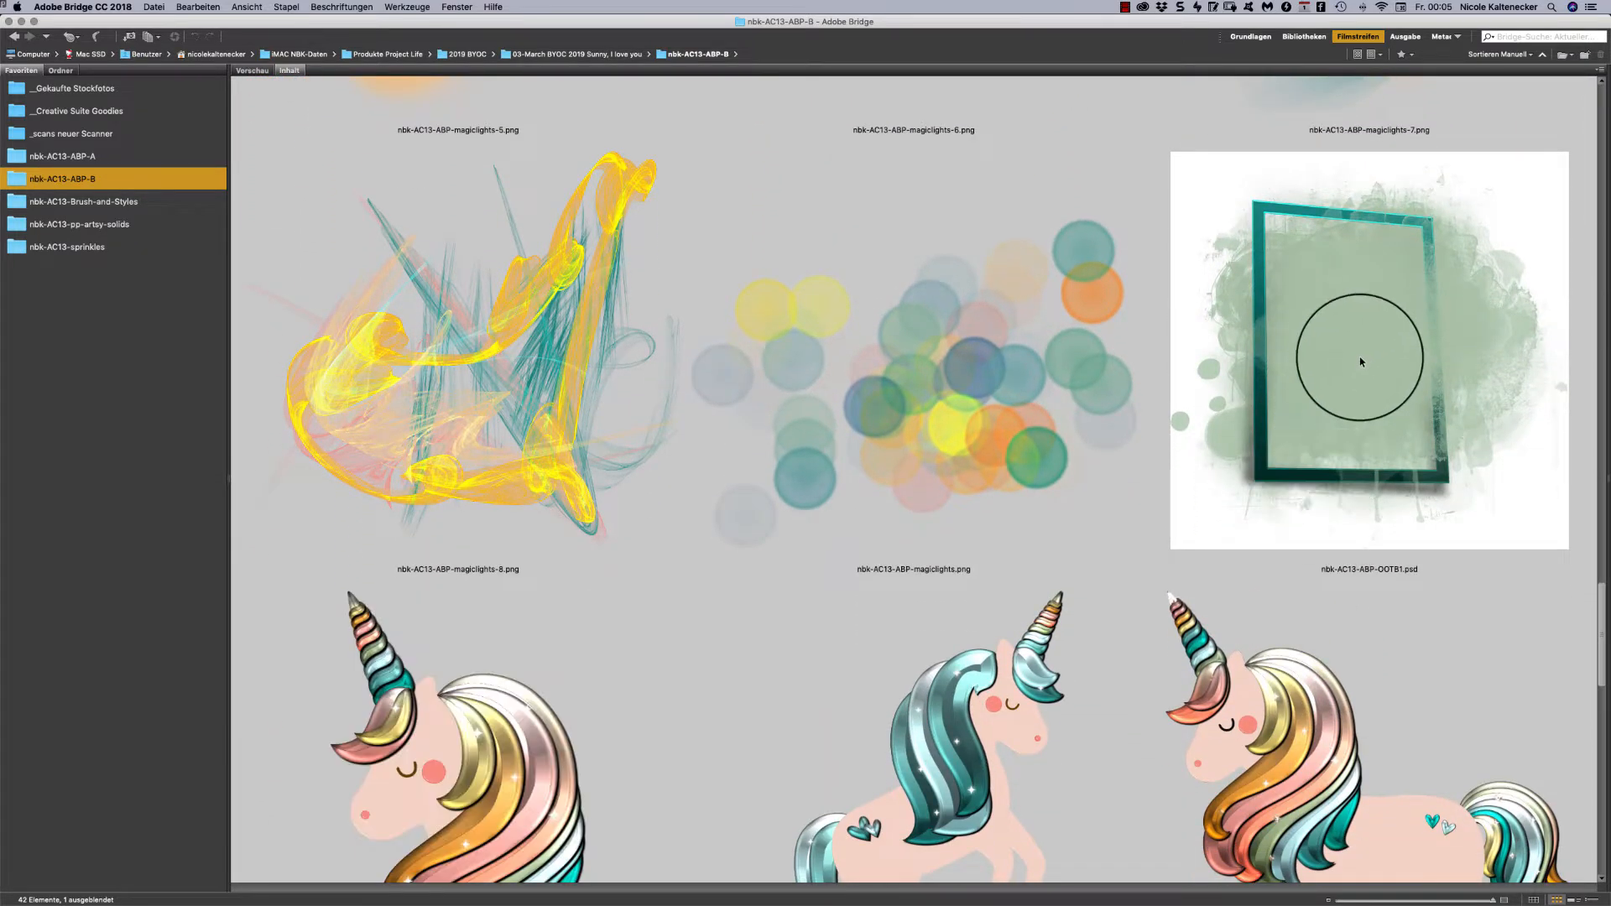
left_click(1374, 363)
double_click(1378, 367)
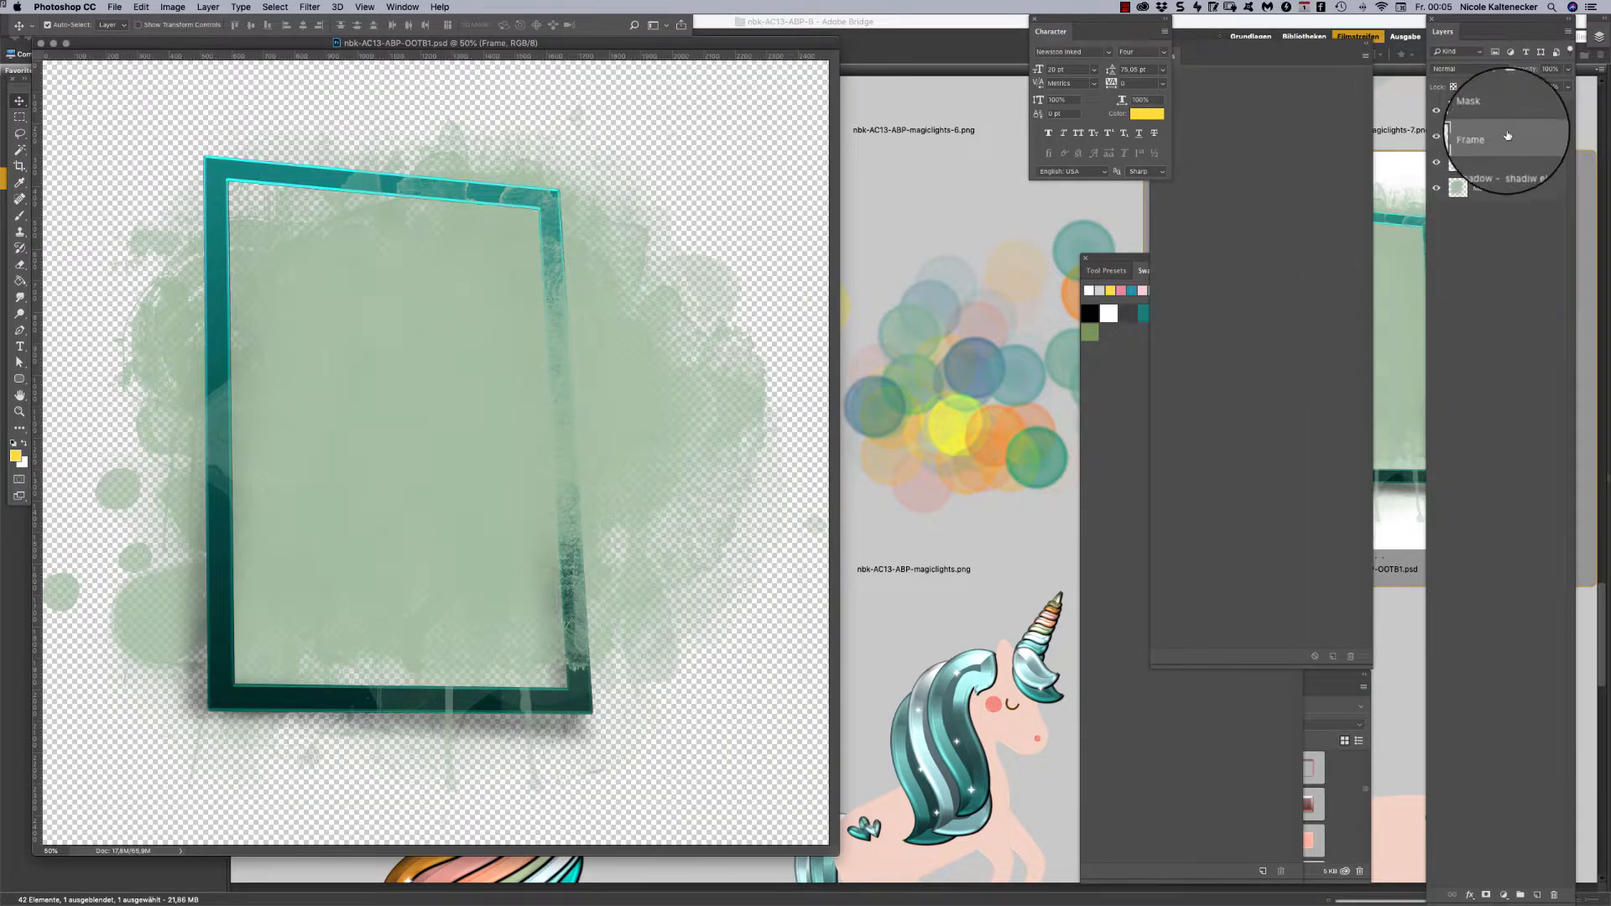
left_click(1522, 195)
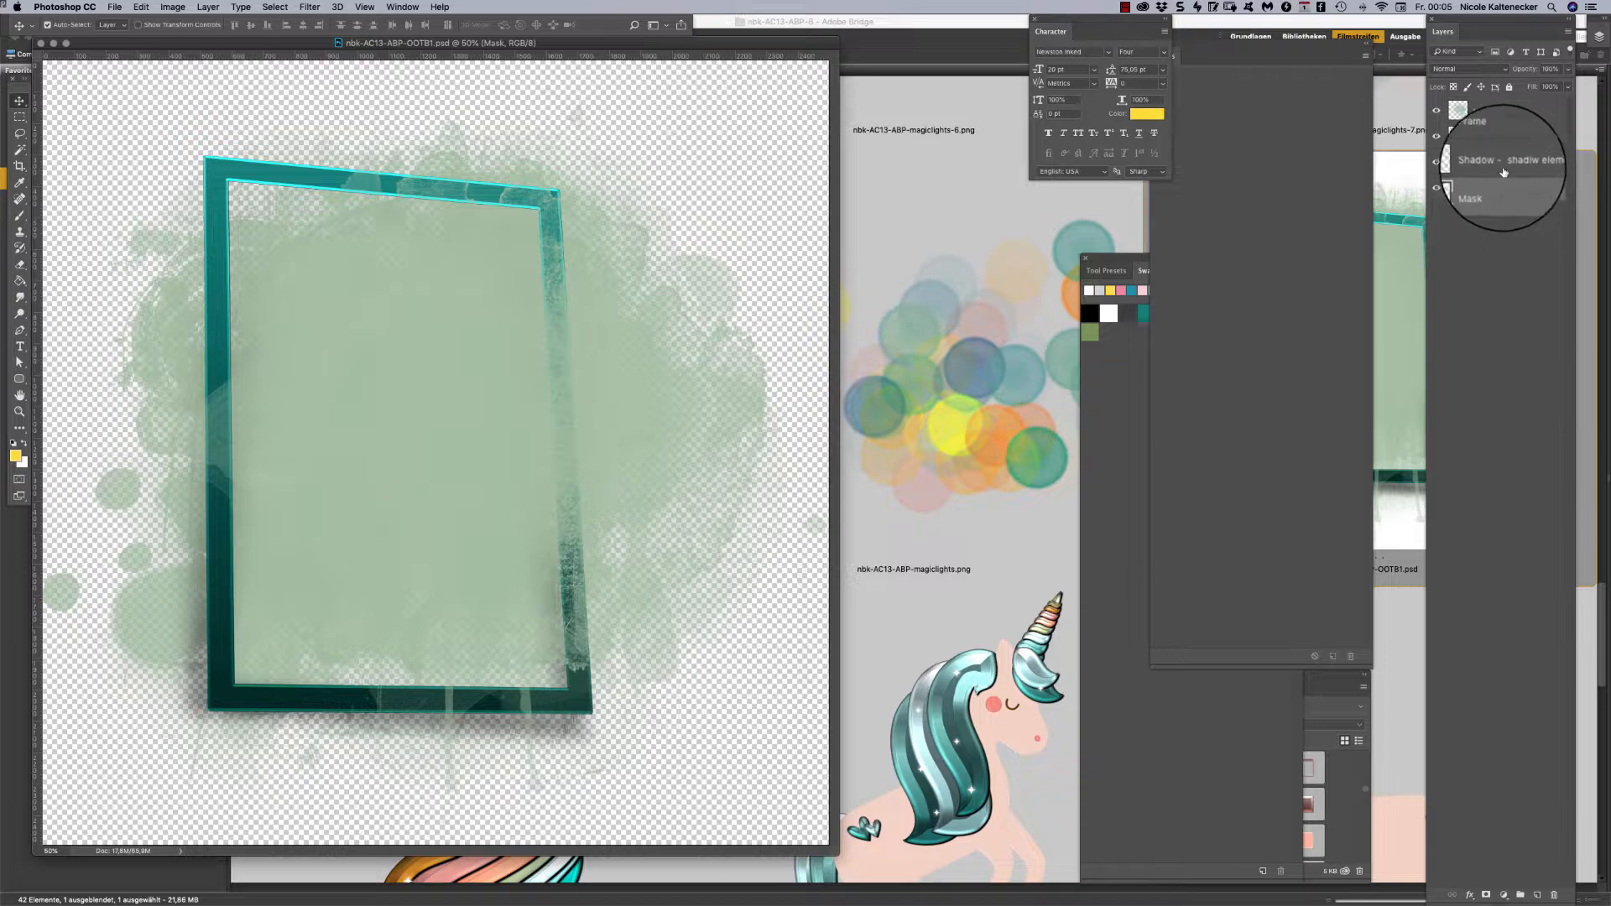
key("super+w")
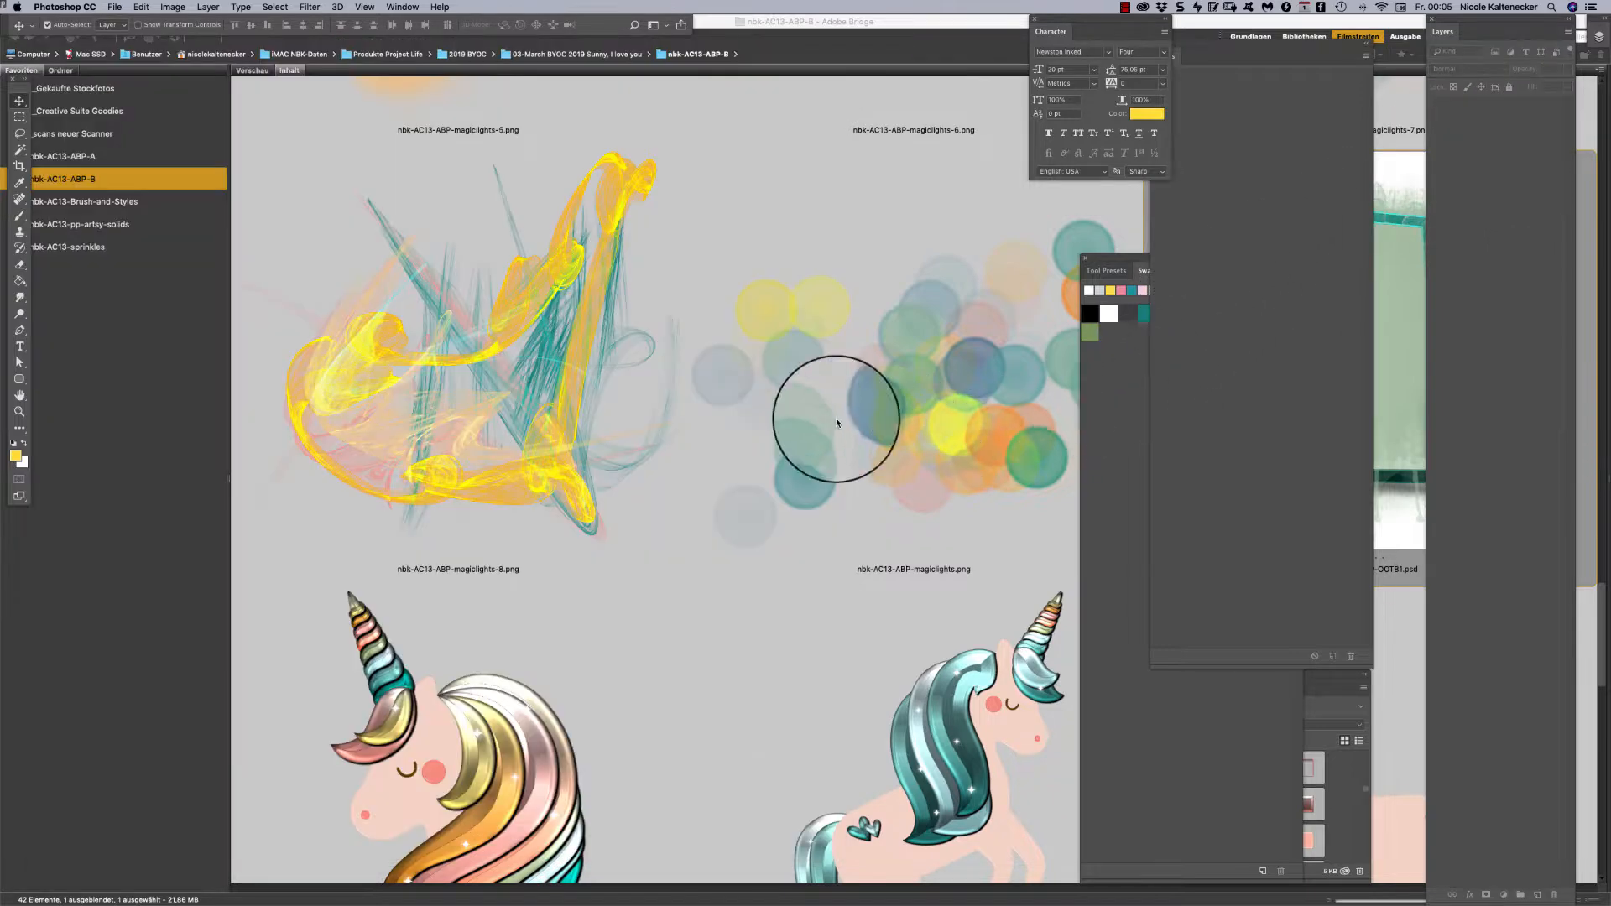
Switch back to Bridge and examine the three unicorn images in the nbk-AC13-ABP-B folder.
left_click(716, 668)
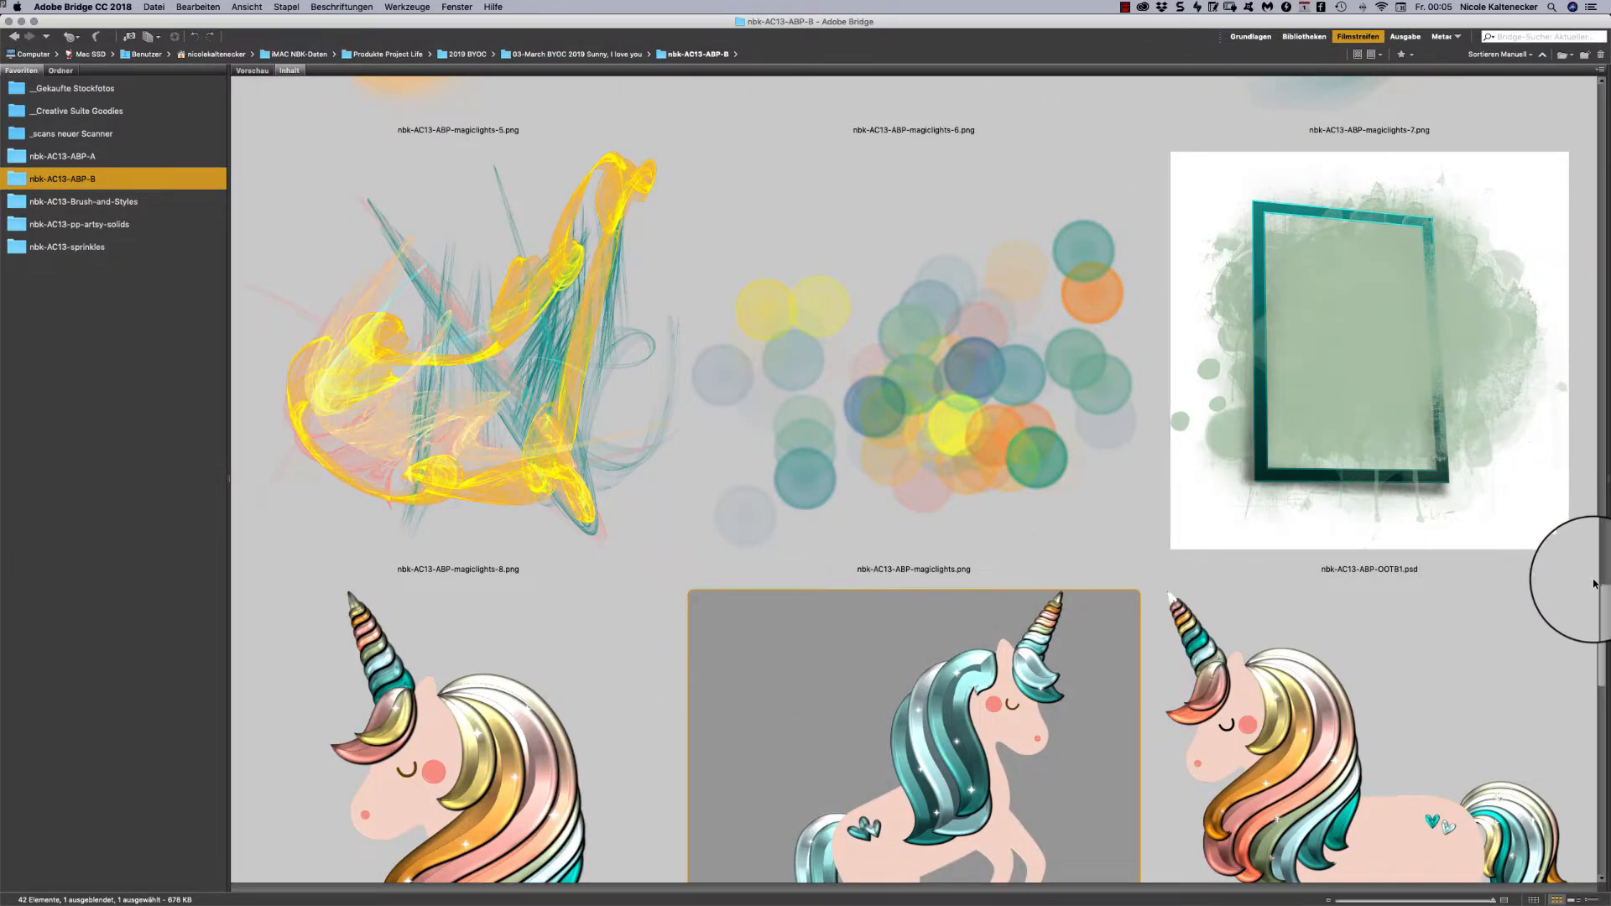
scroll(1569, 579, "down", 5)
scroll(1564, 650, "up", 1)
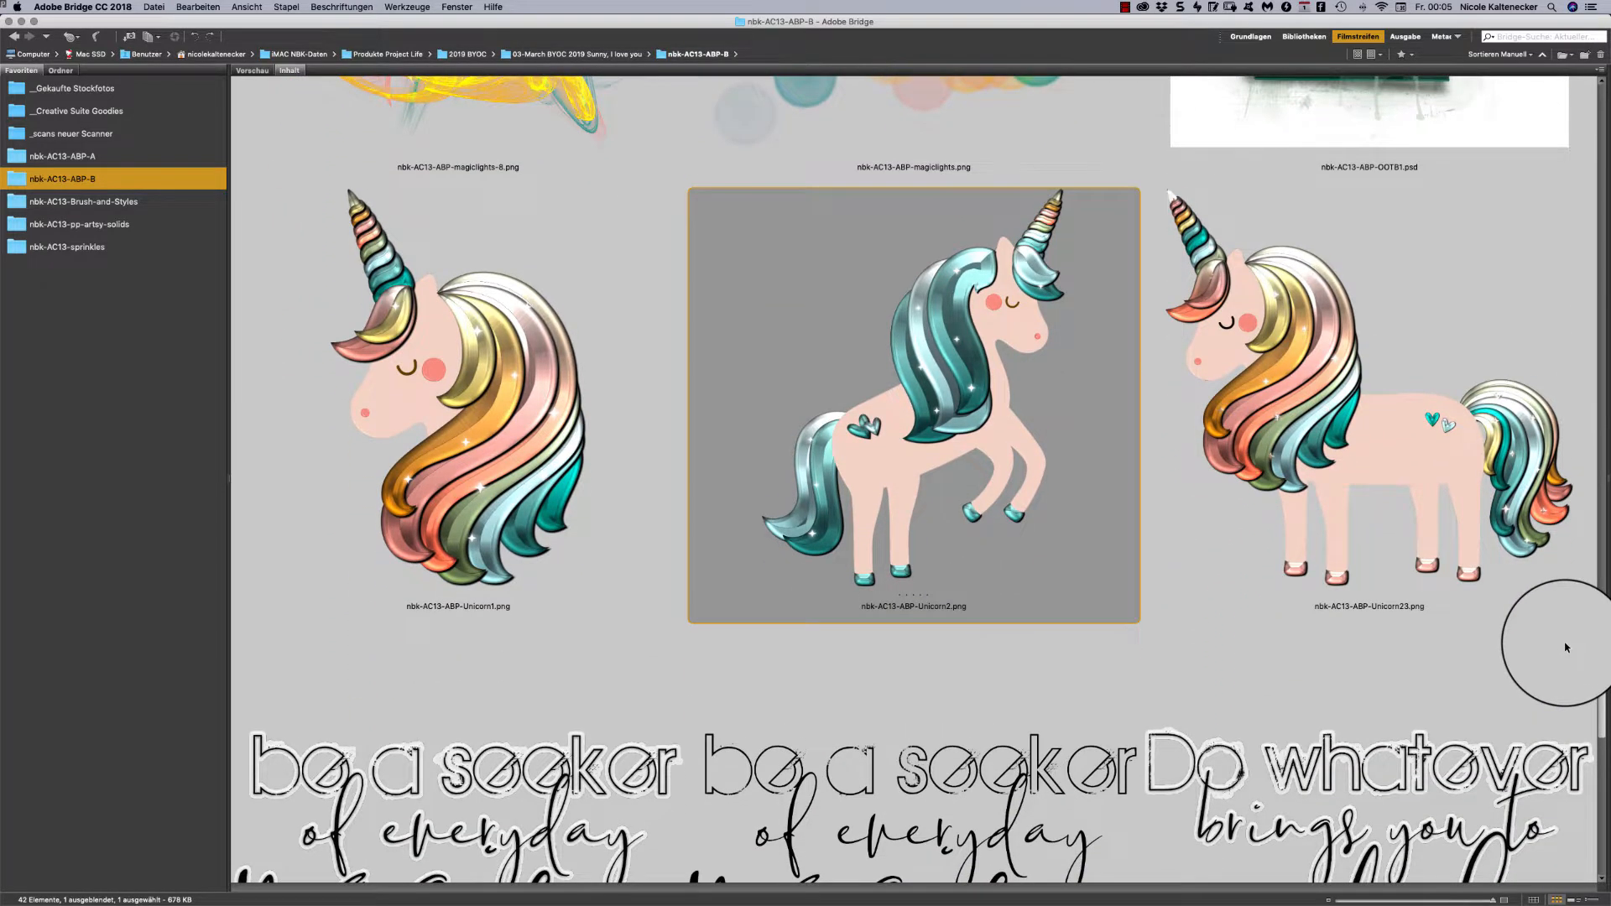
scroll(1566, 648, "up", 1)
scroll(1566, 647, "down", 1)
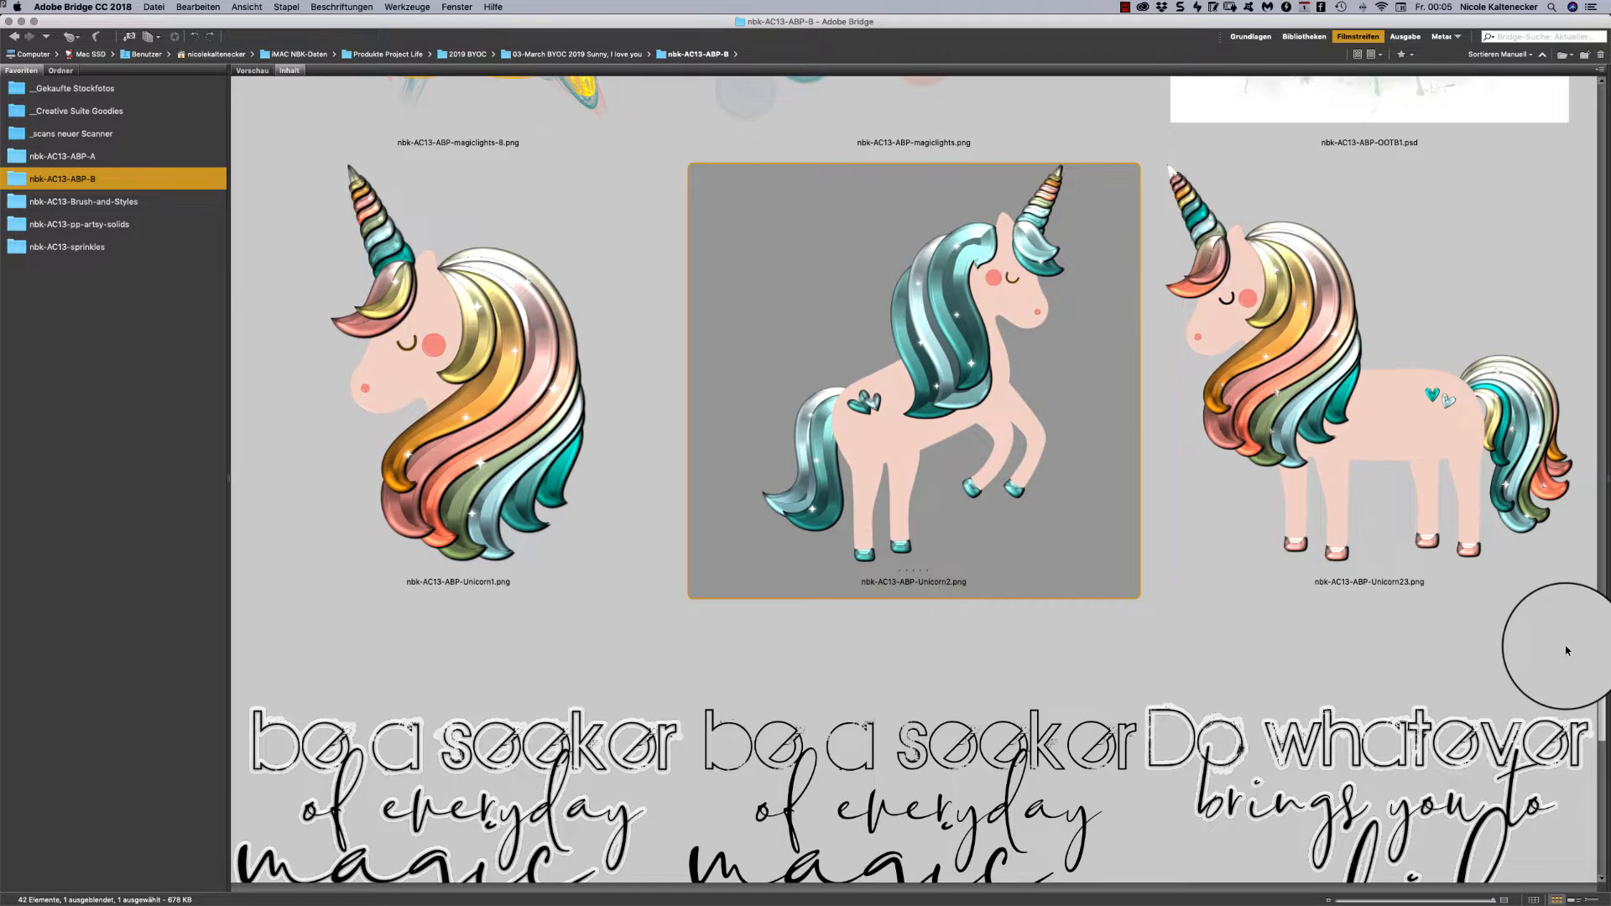
scroll(1566, 650, "down", 1)
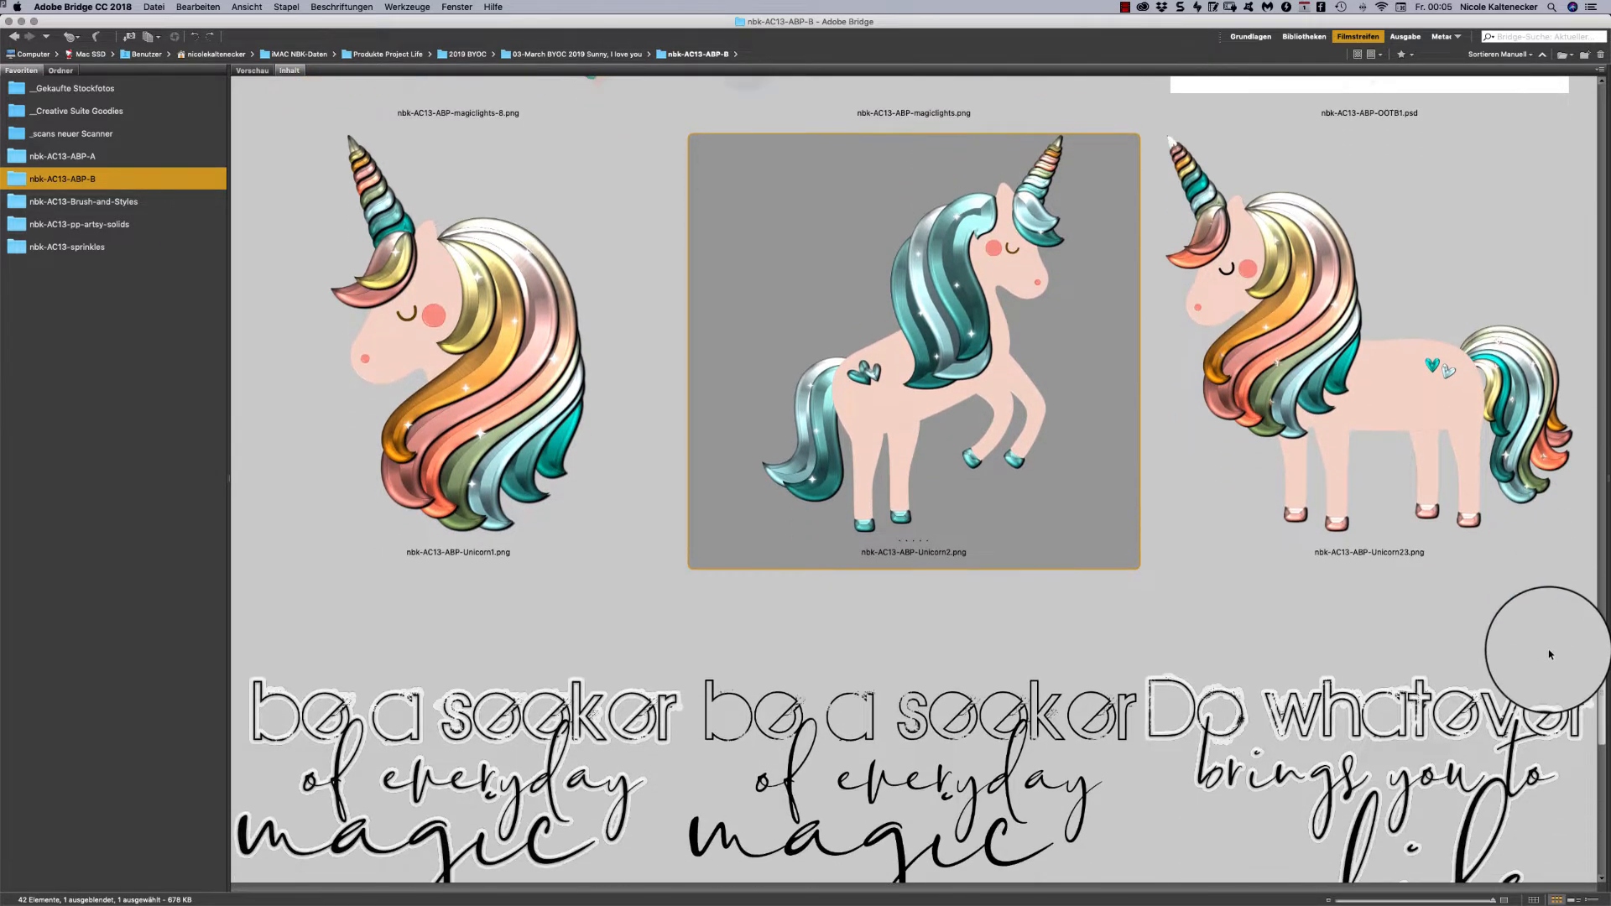
scroll(1550, 654, "down", 1)
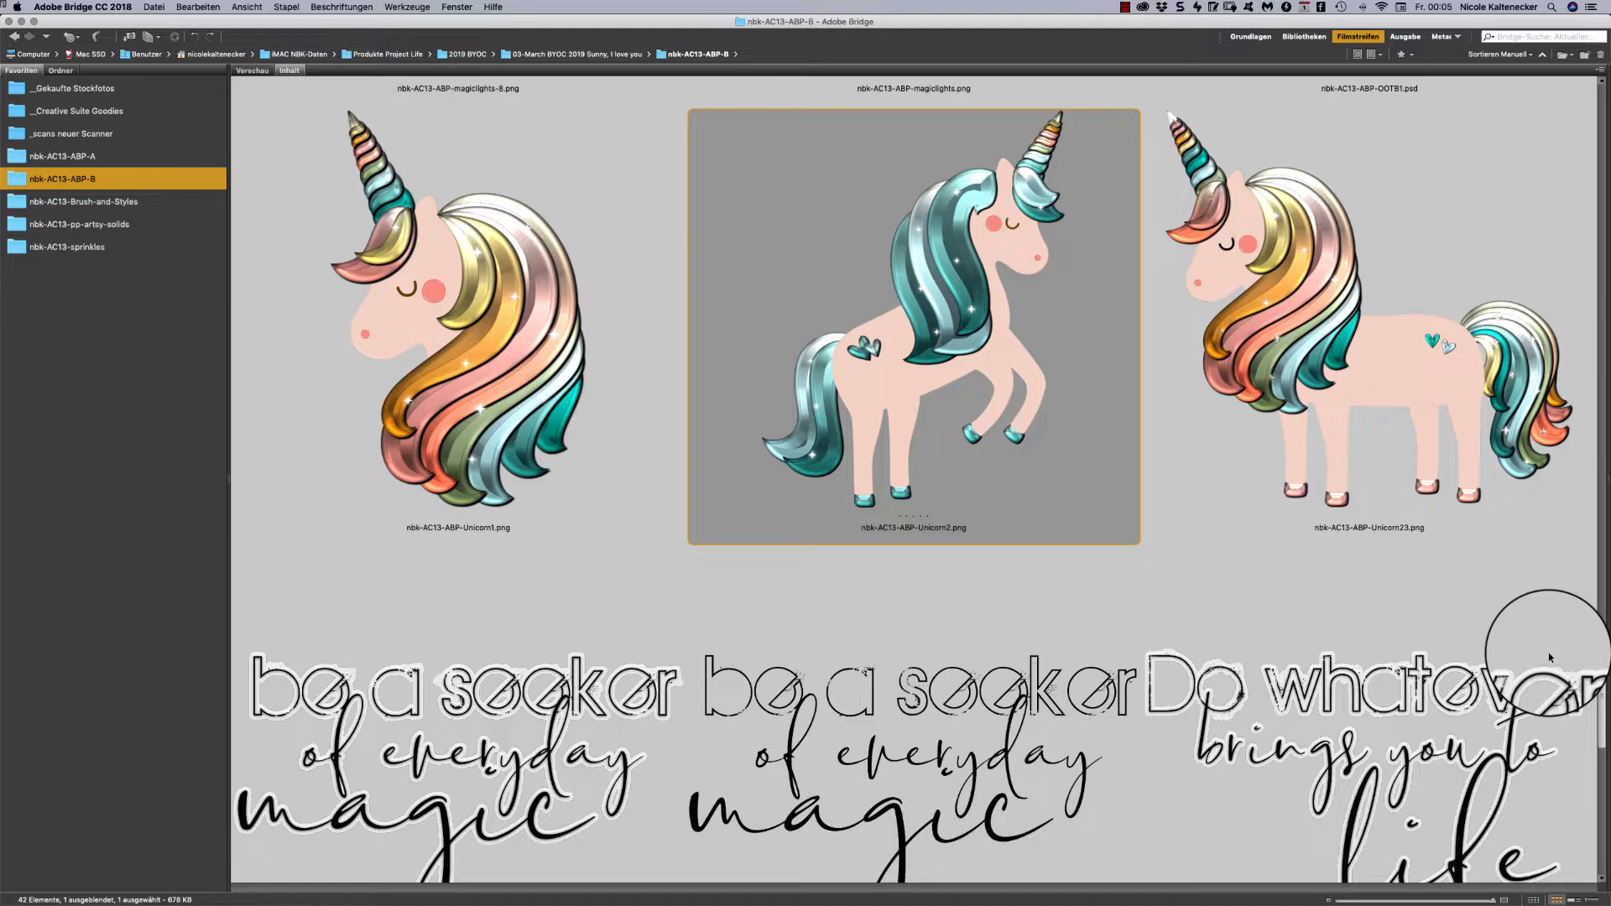
Examine the word art images, comparing the sticker and plain versions of "be a seeker of everyday magic".
scroll(1548, 652, "down", 3)
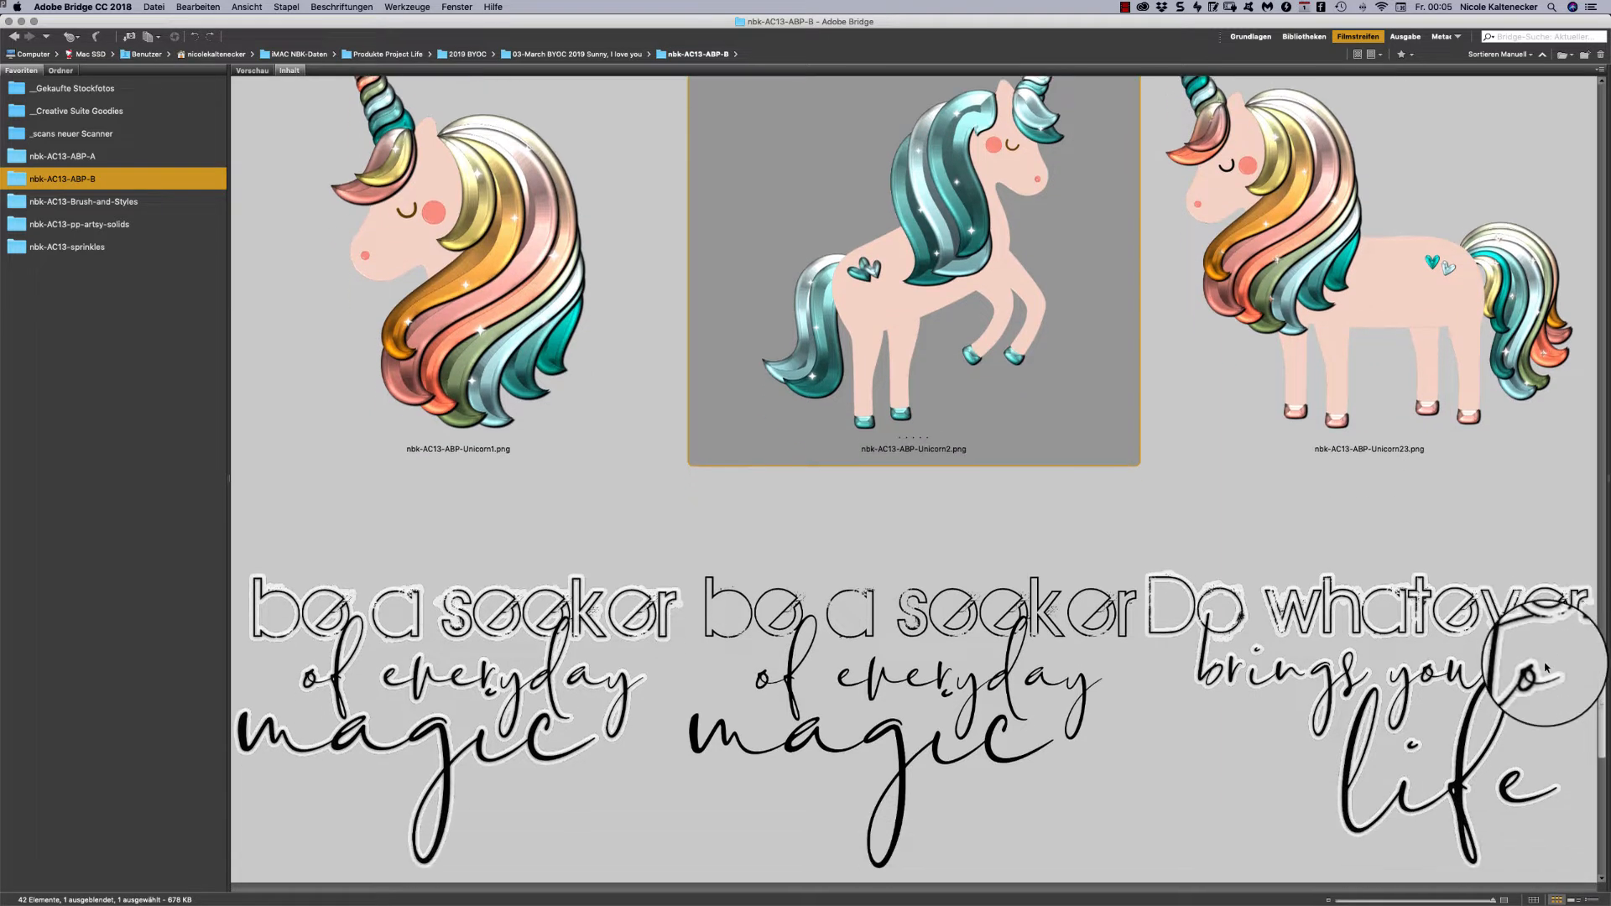
scroll(1546, 672, "down", 3)
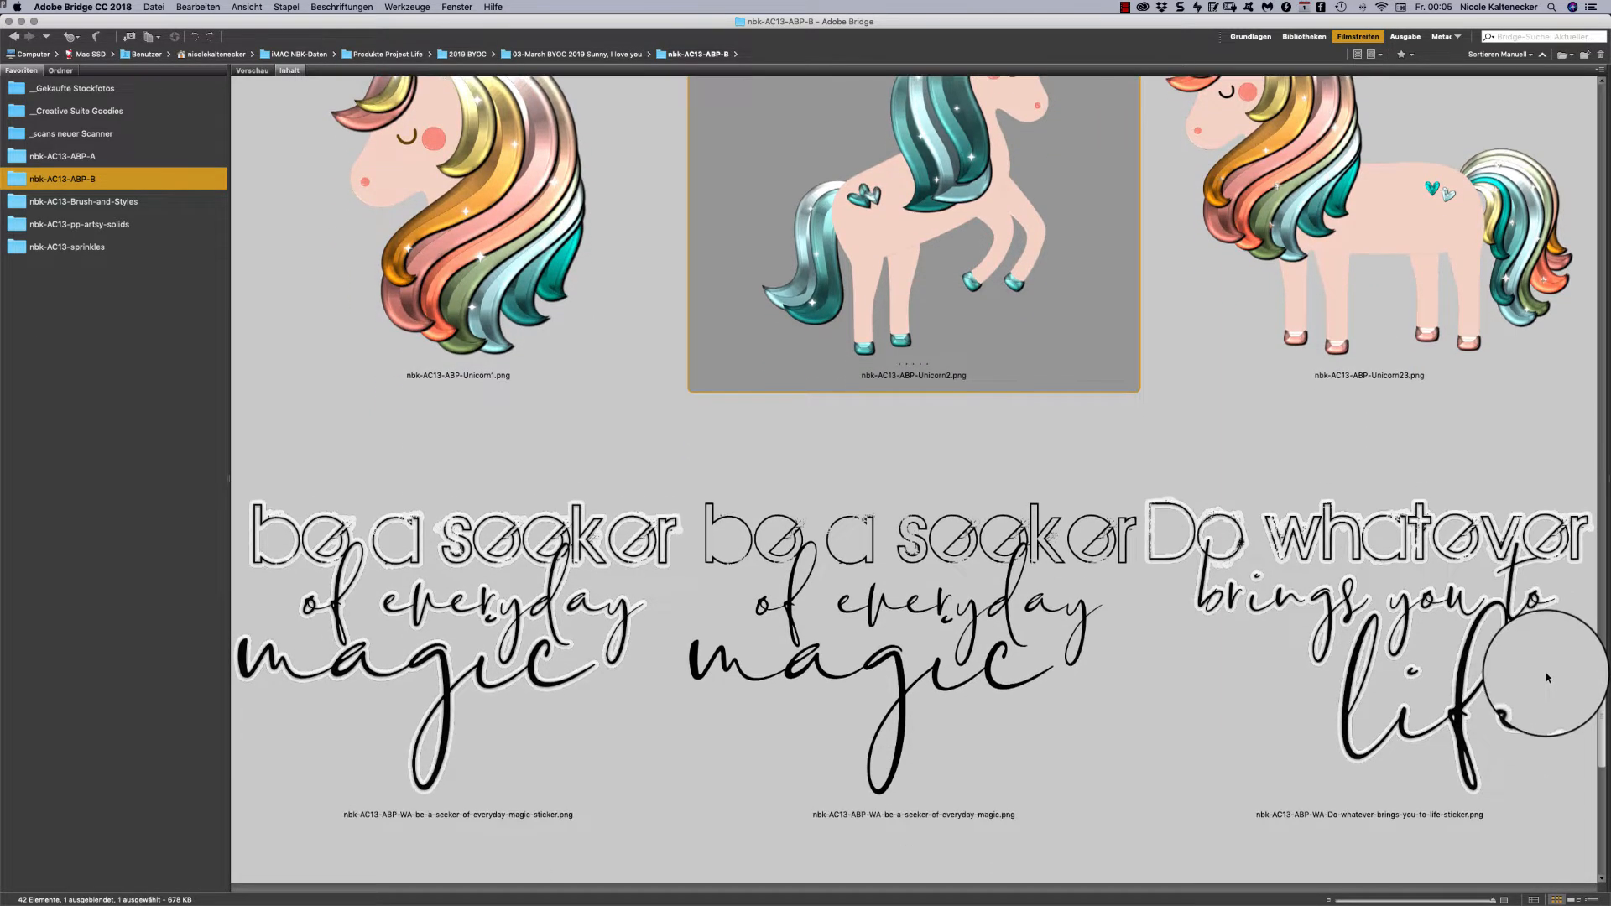
scroll(1547, 679, "down", 9)
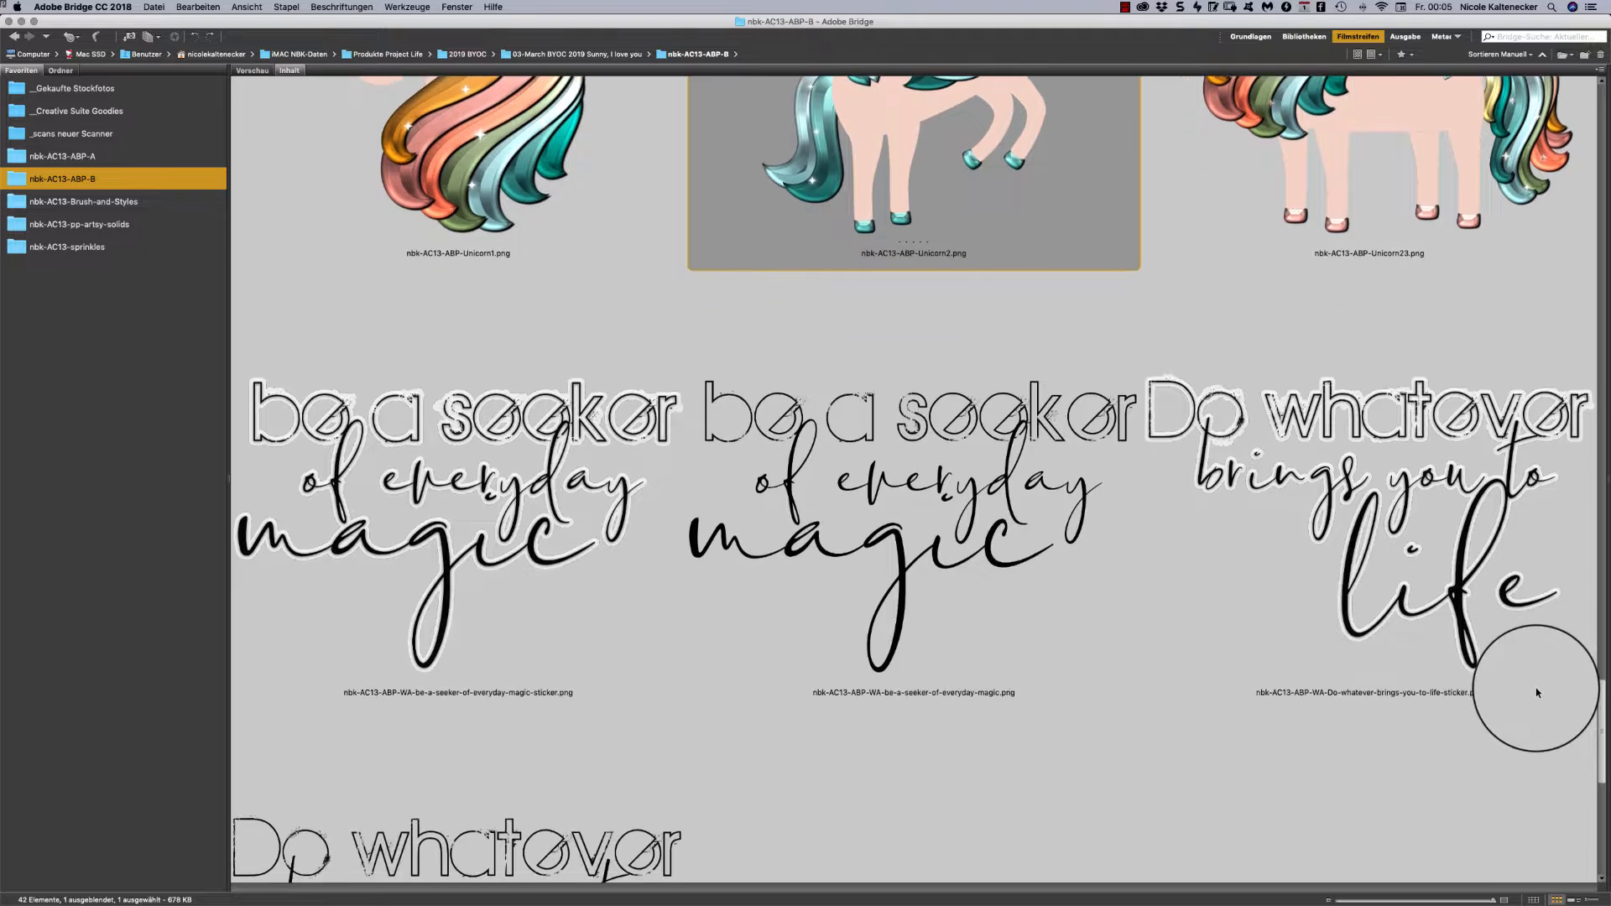
scroll(1541, 709, "up", 1)
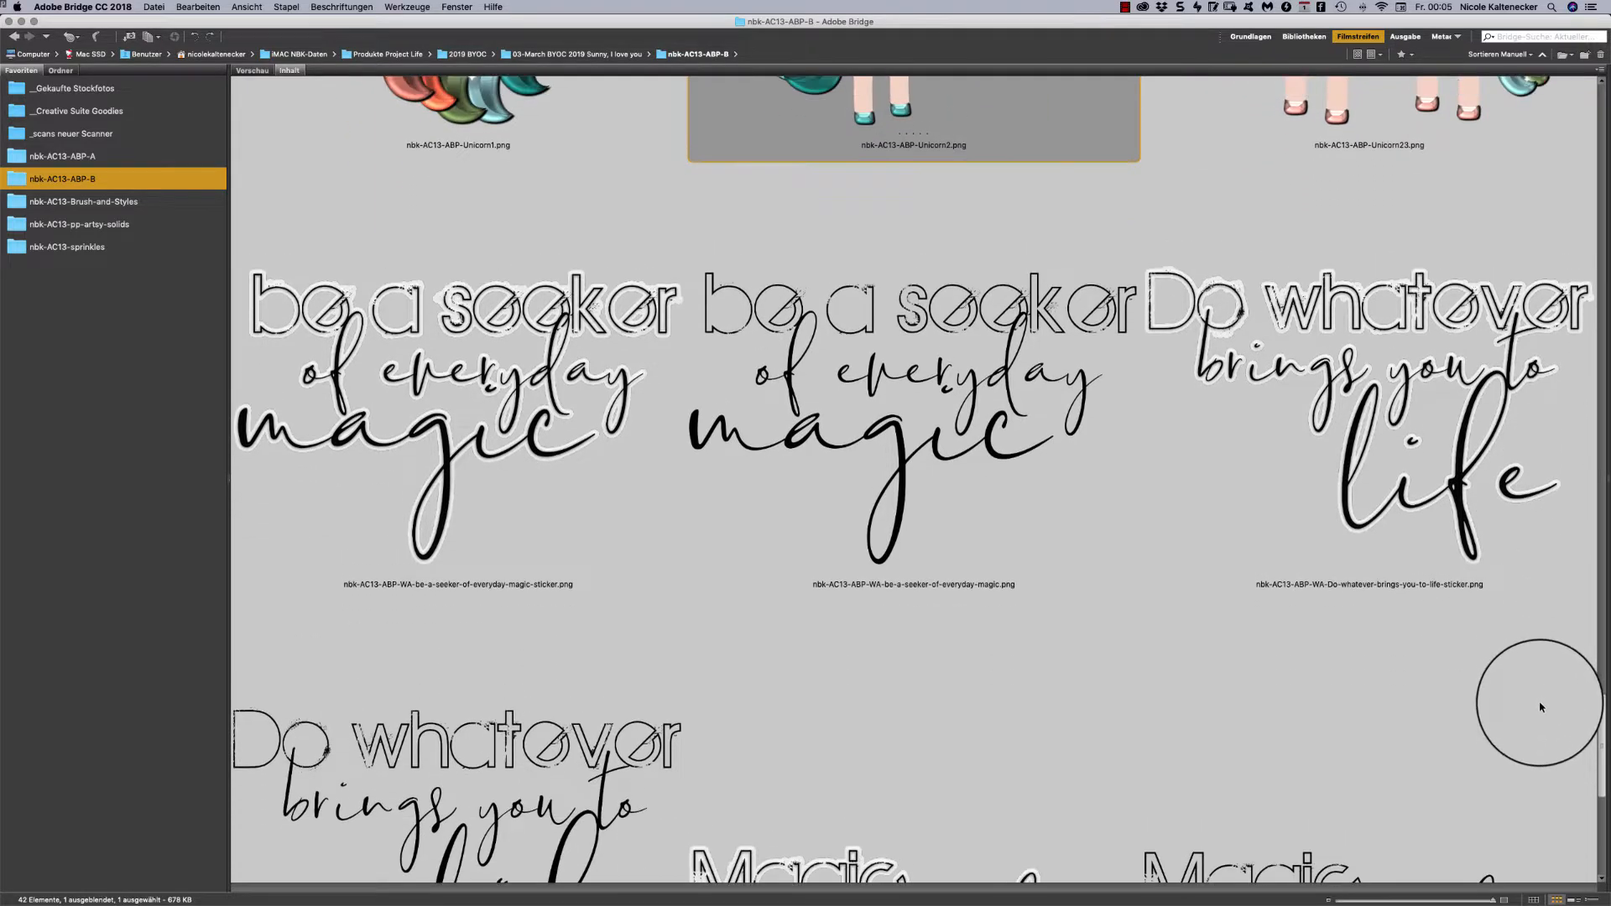
scroll(1541, 708, "down", 1)
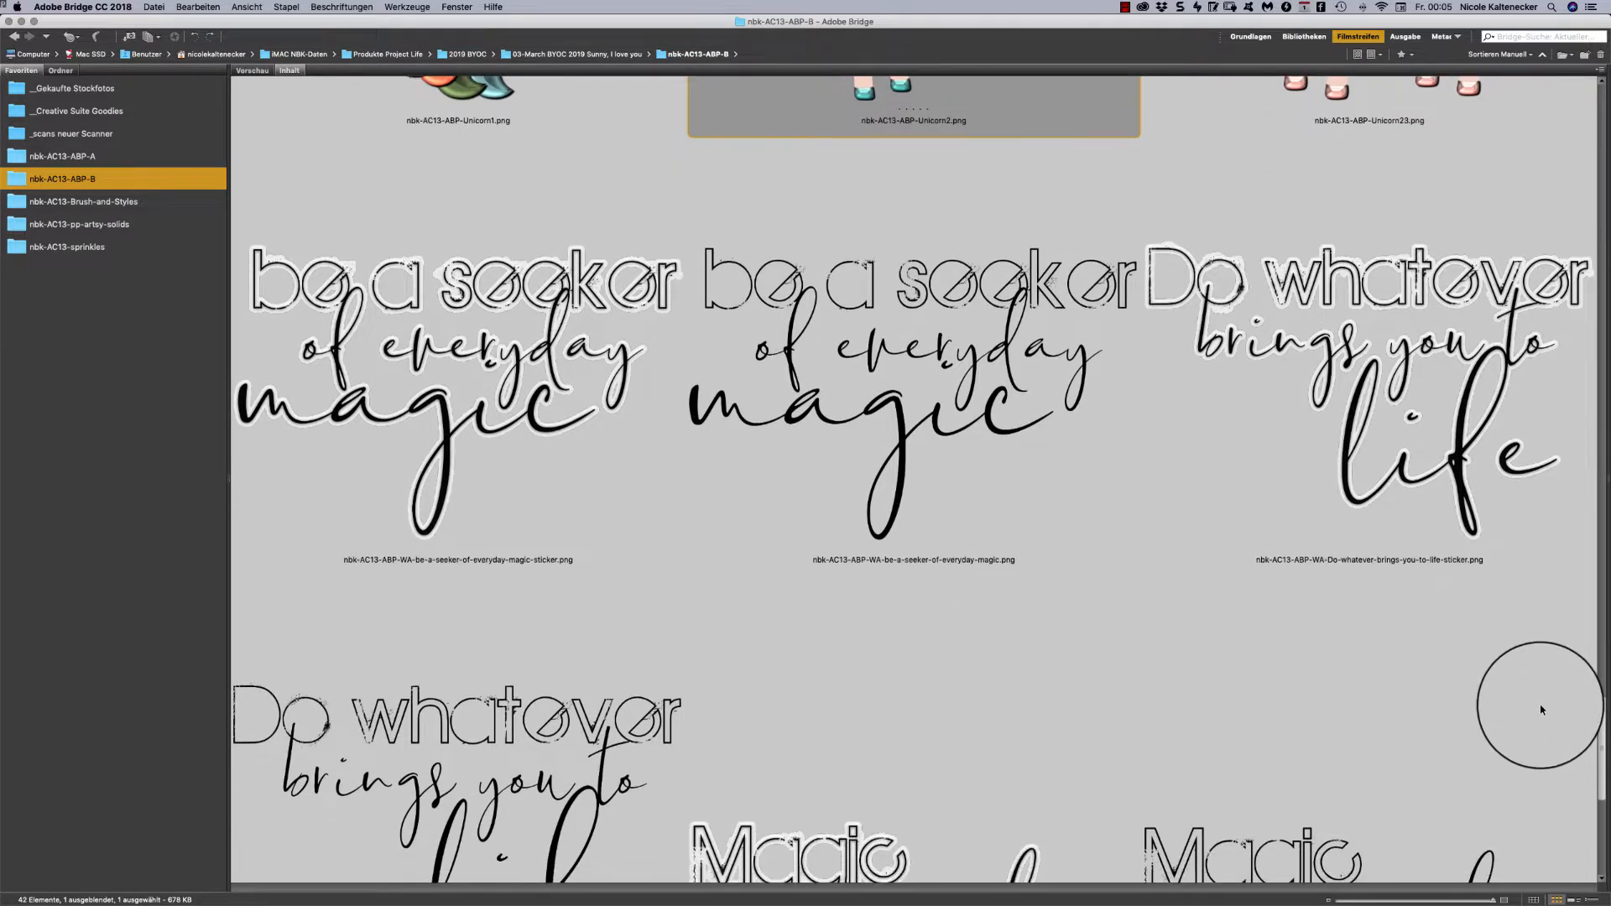
left_click(547, 319)
left_click(999, 336)
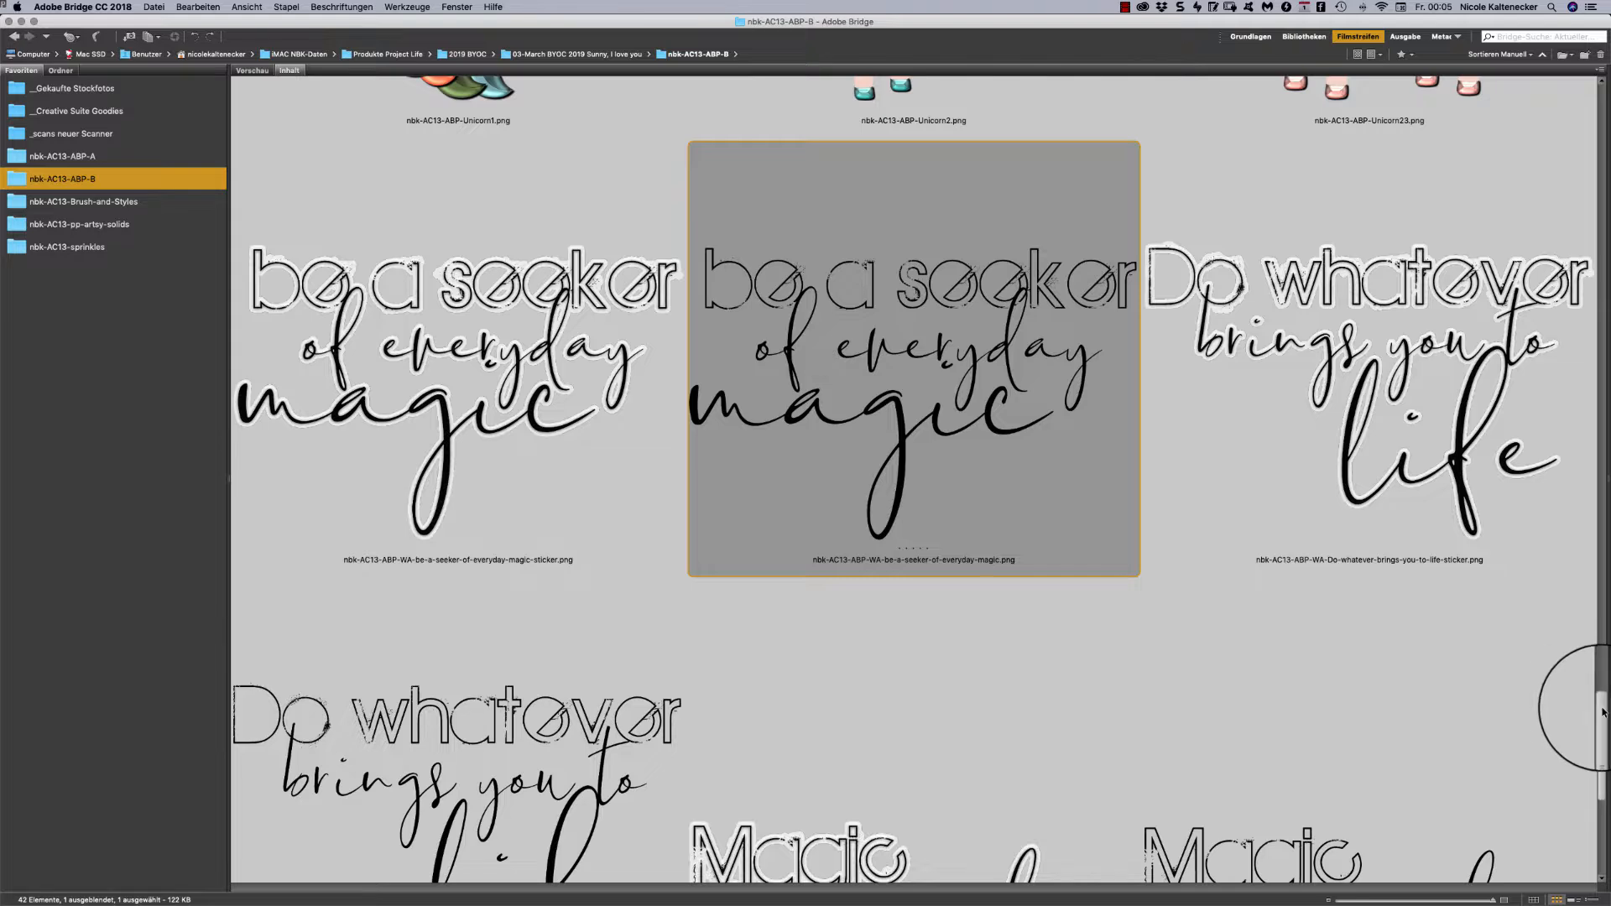
scroll(1578, 697, "down", 10)
scroll(1561, 779, "down", 2)
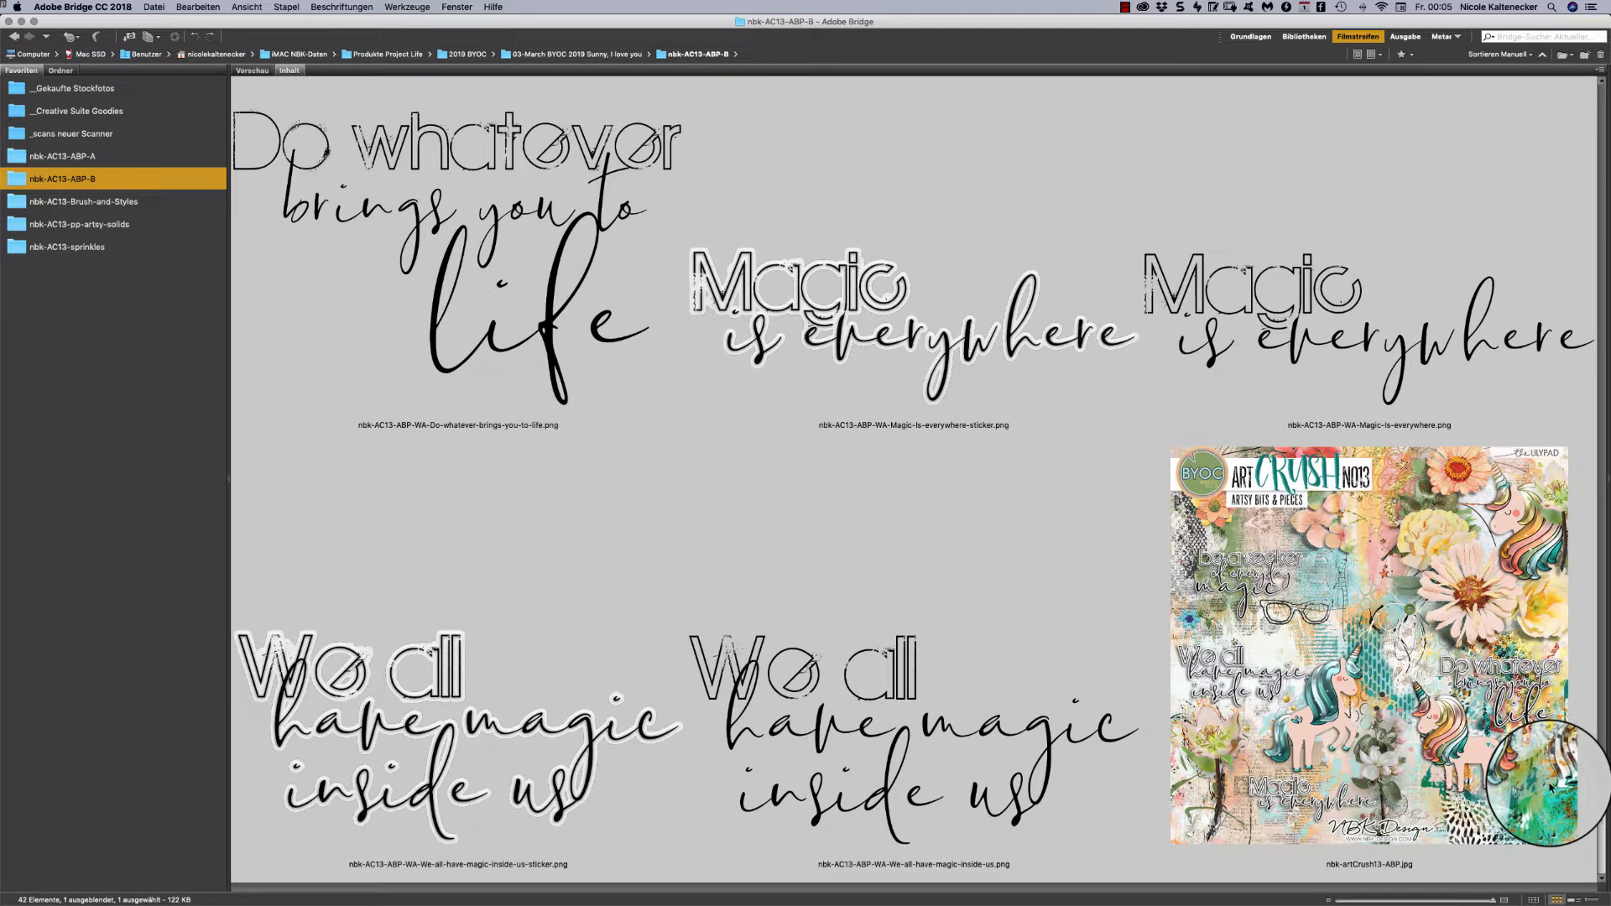
scroll(1551, 787, "down", 15)
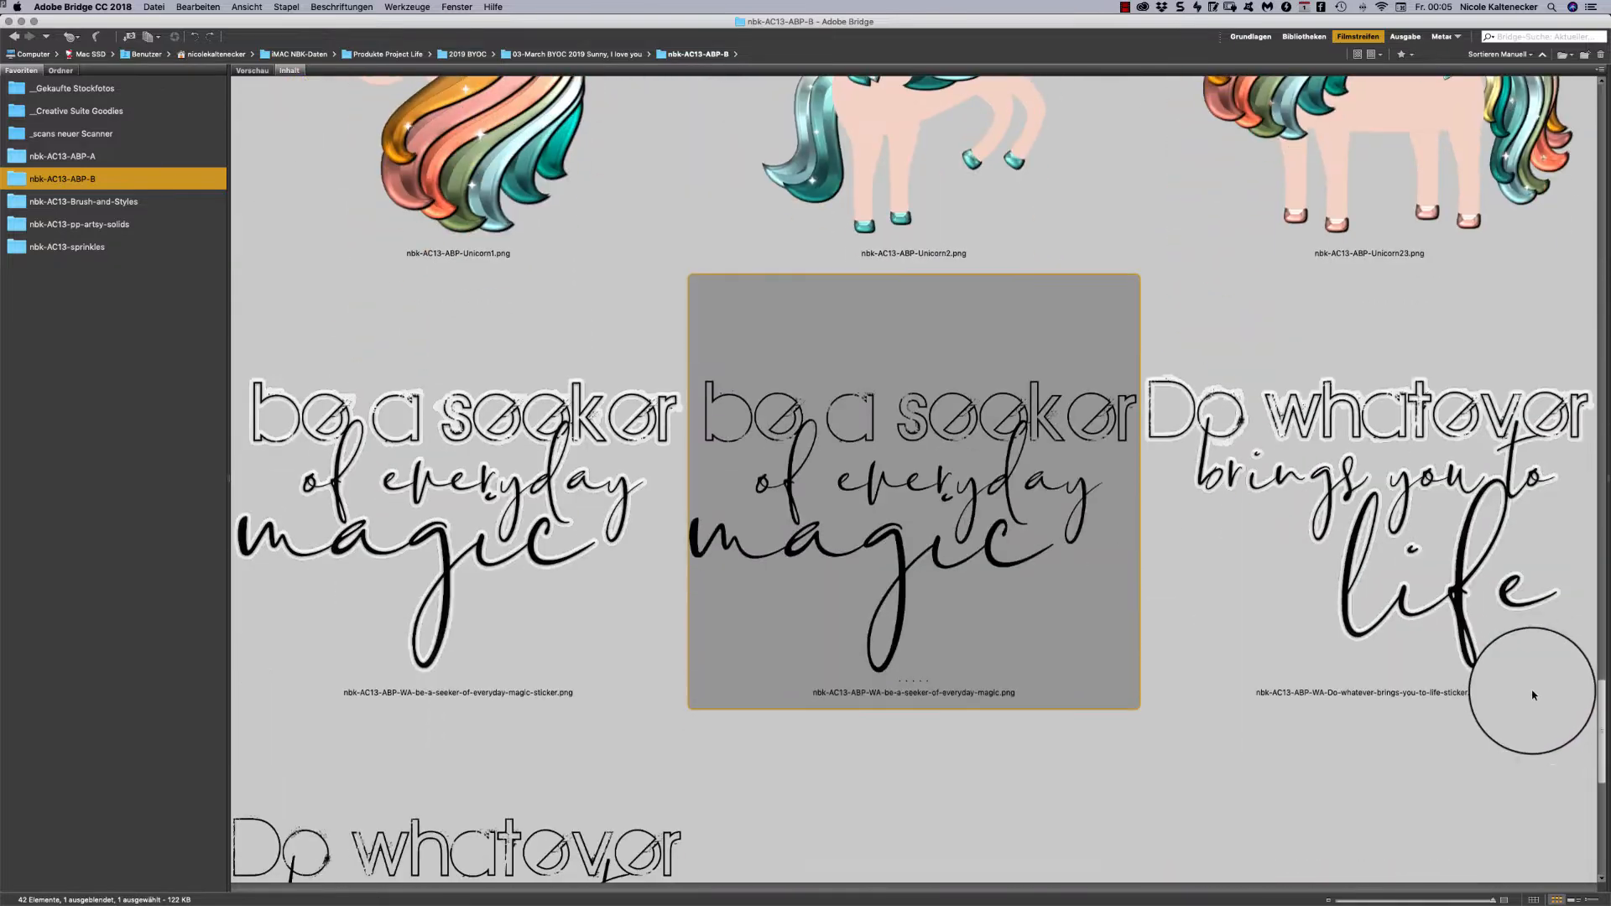
Examine the remaining word art images and the nbk-artCrush13-ABP.jpg preview at the end of the nbk-AC13-ABP-B folder.
scroll(1533, 693, "down", 4)
scroll(1524, 717, "down", 12)
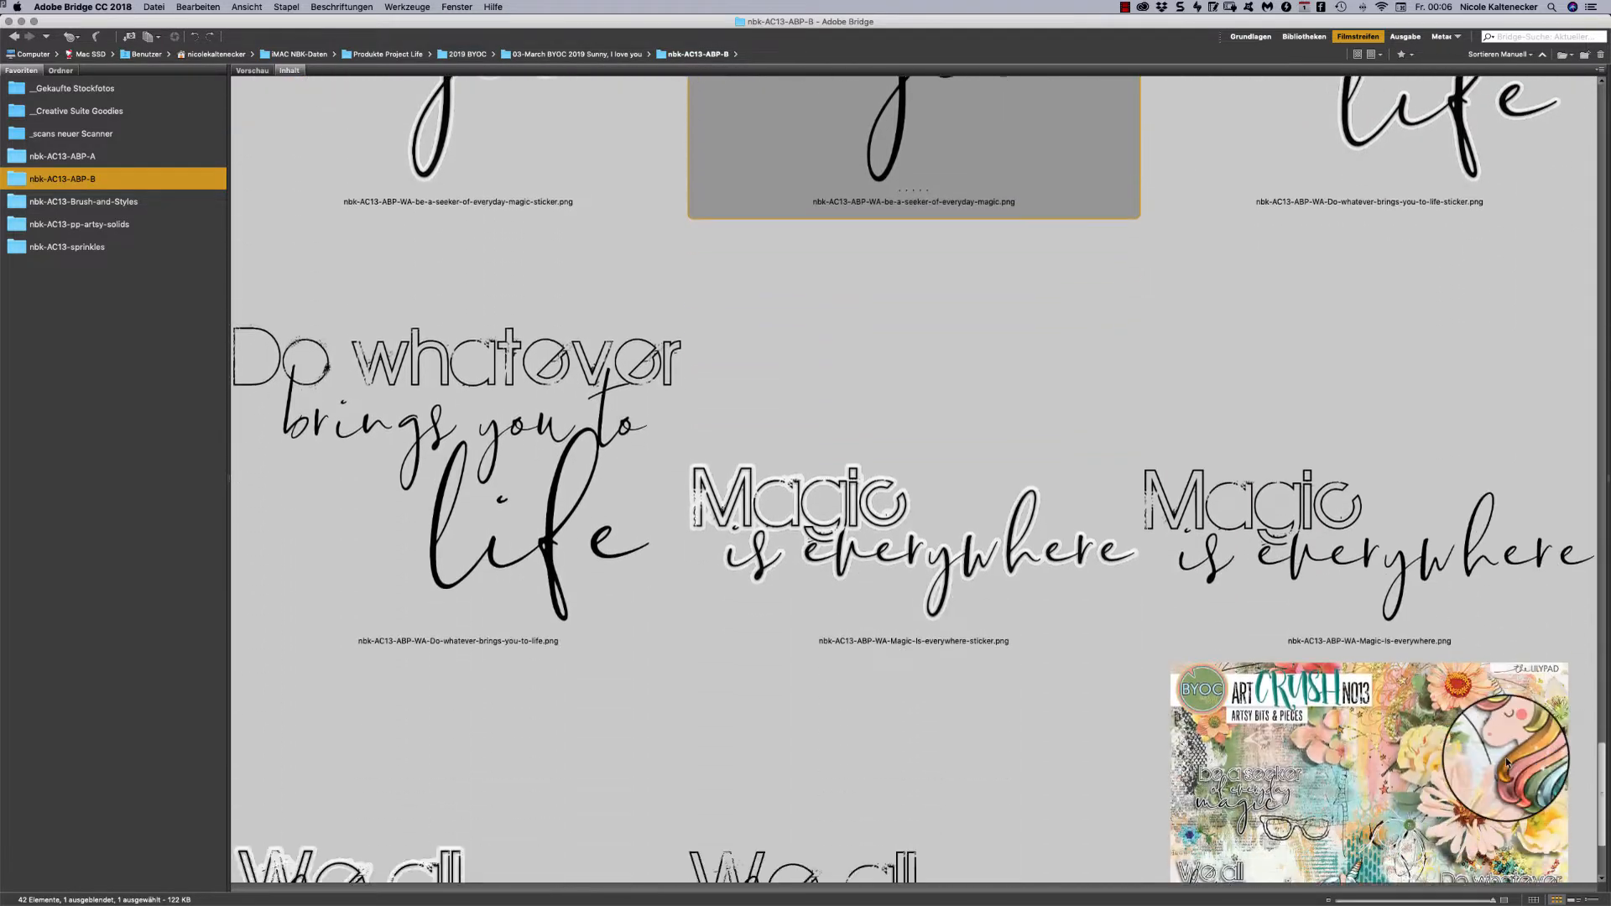
scroll(1493, 789, "down", 1)
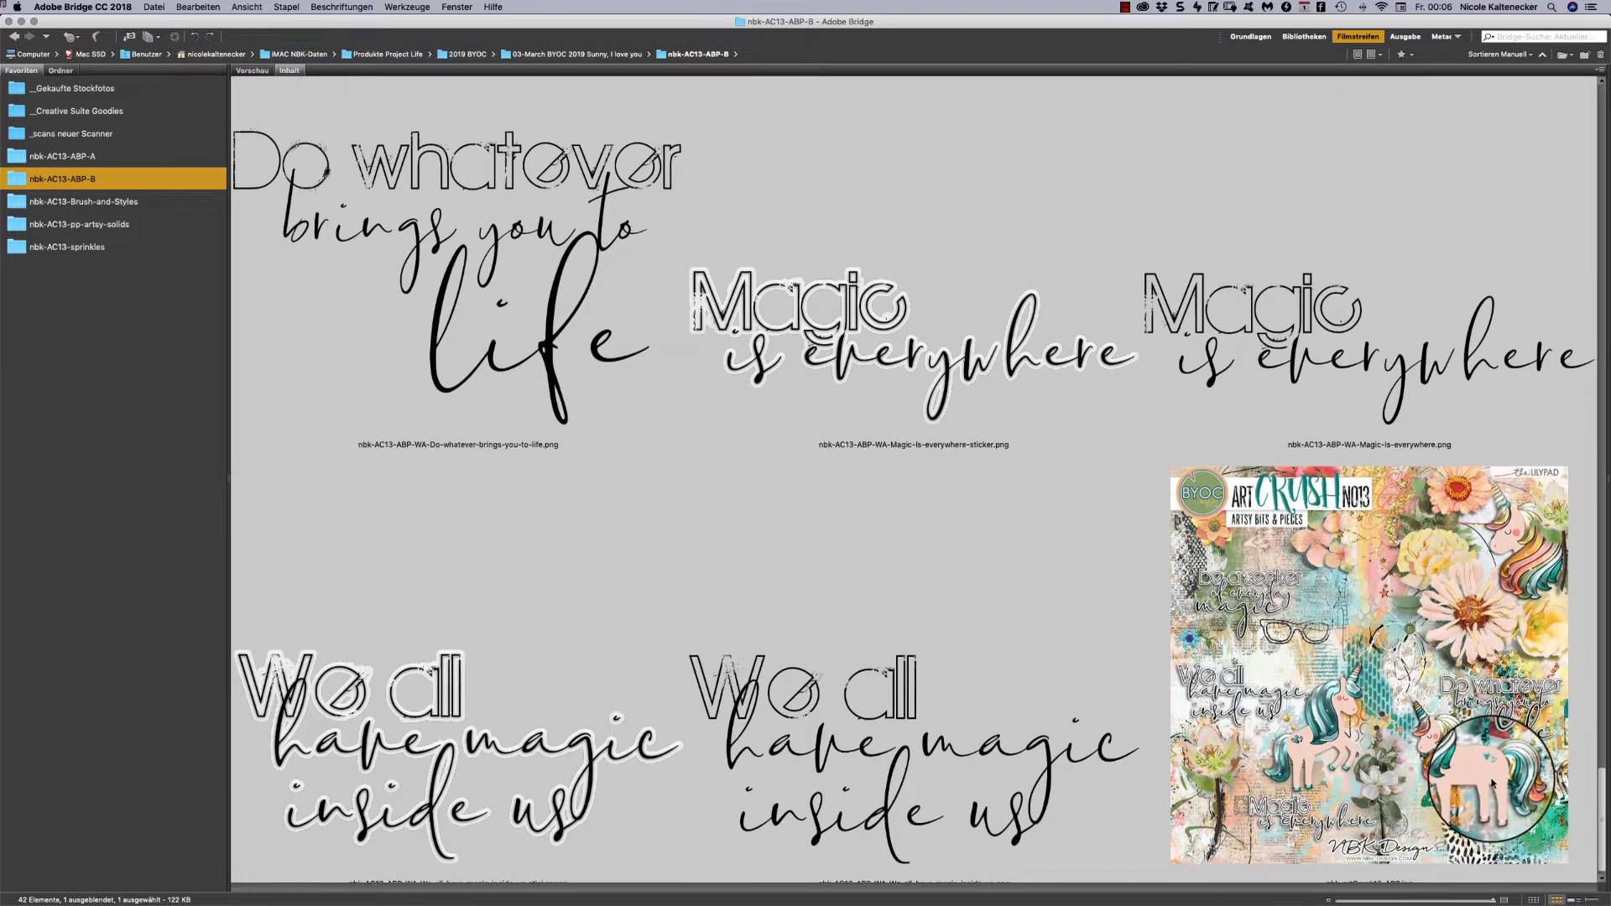
left_click_drag(1486, 803, 1468, 788)
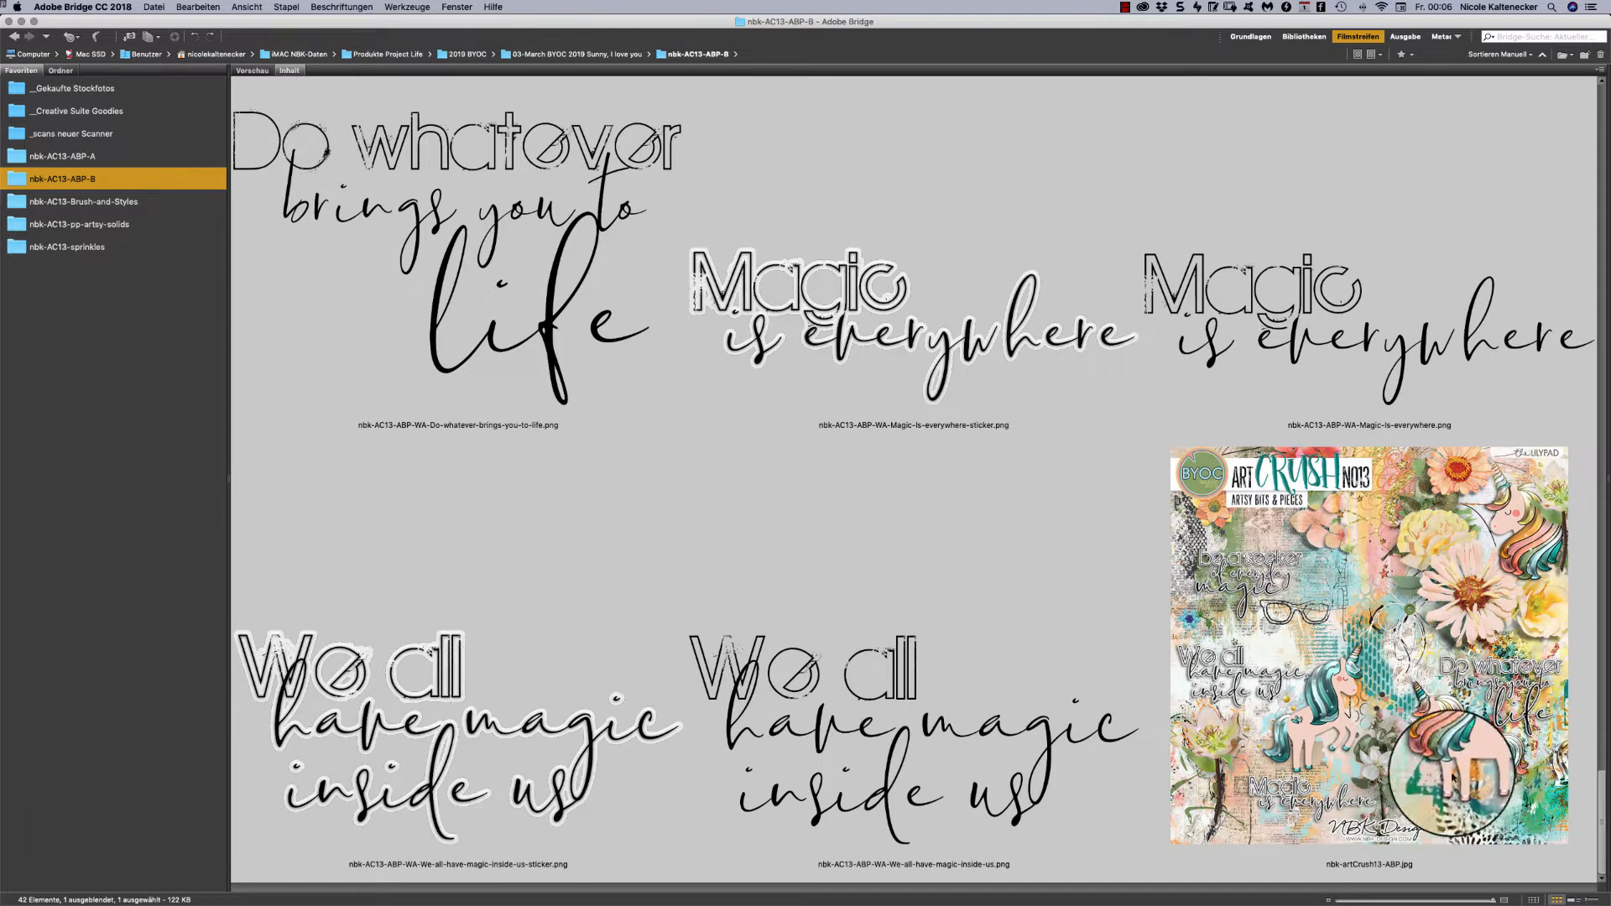
Open the nbk-AC13-pp-artsy-solids folder and examine the artsy papers from nbk-AC13-pp-artsy1.jpg to nbk-AC13-pp-artsy9.jpg.
left_click(138, 224)
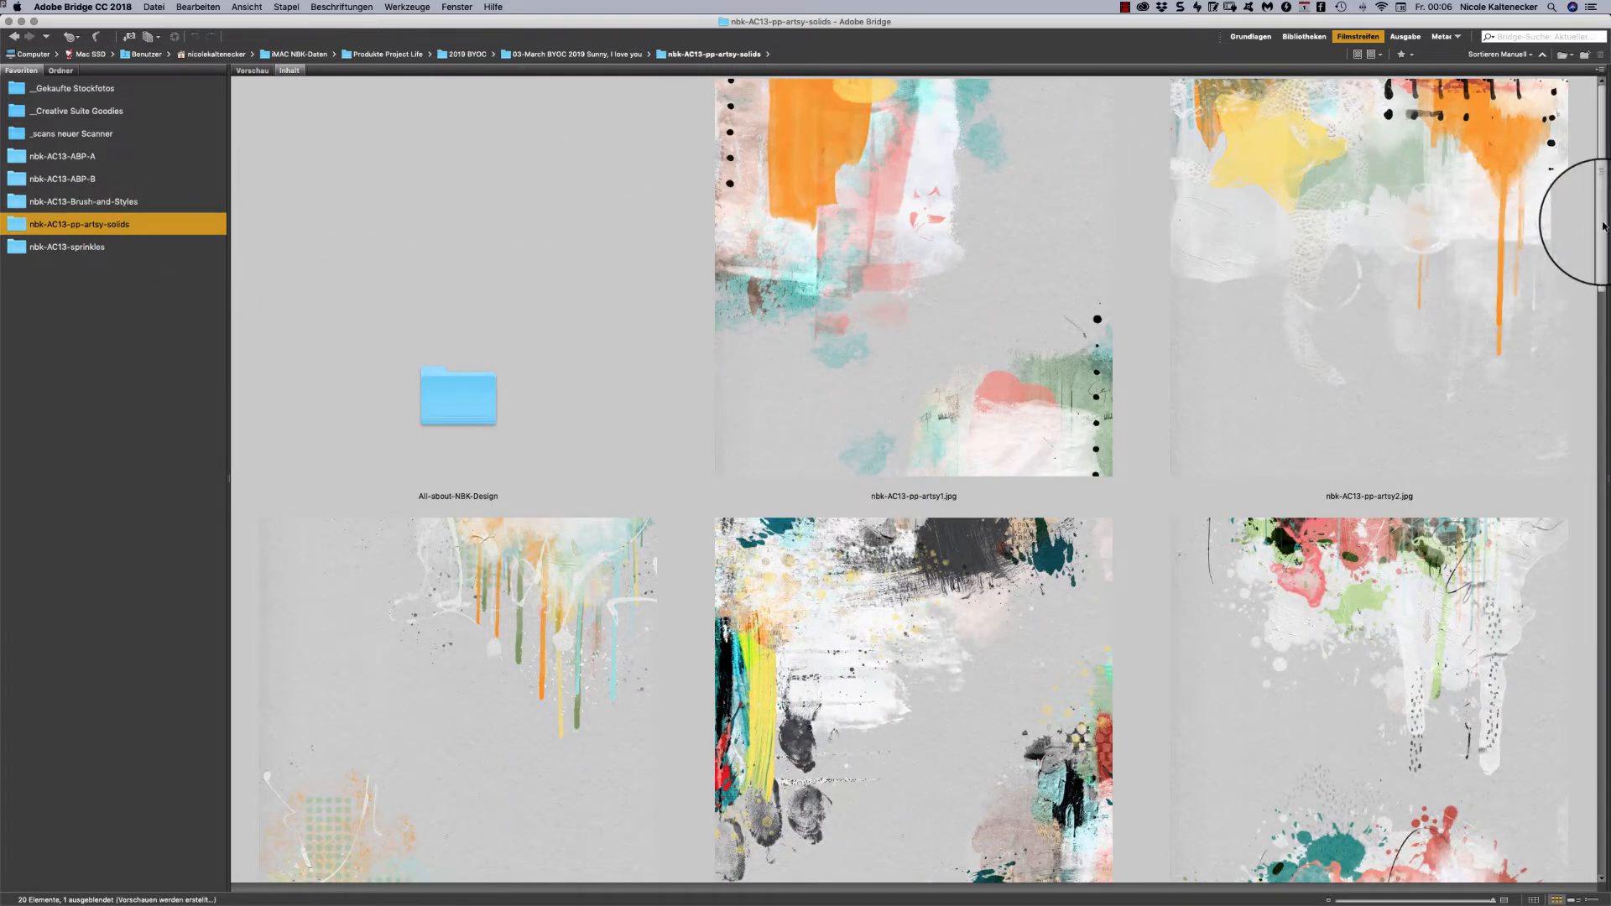
left_click_drag(1601, 203, 1599, 200)
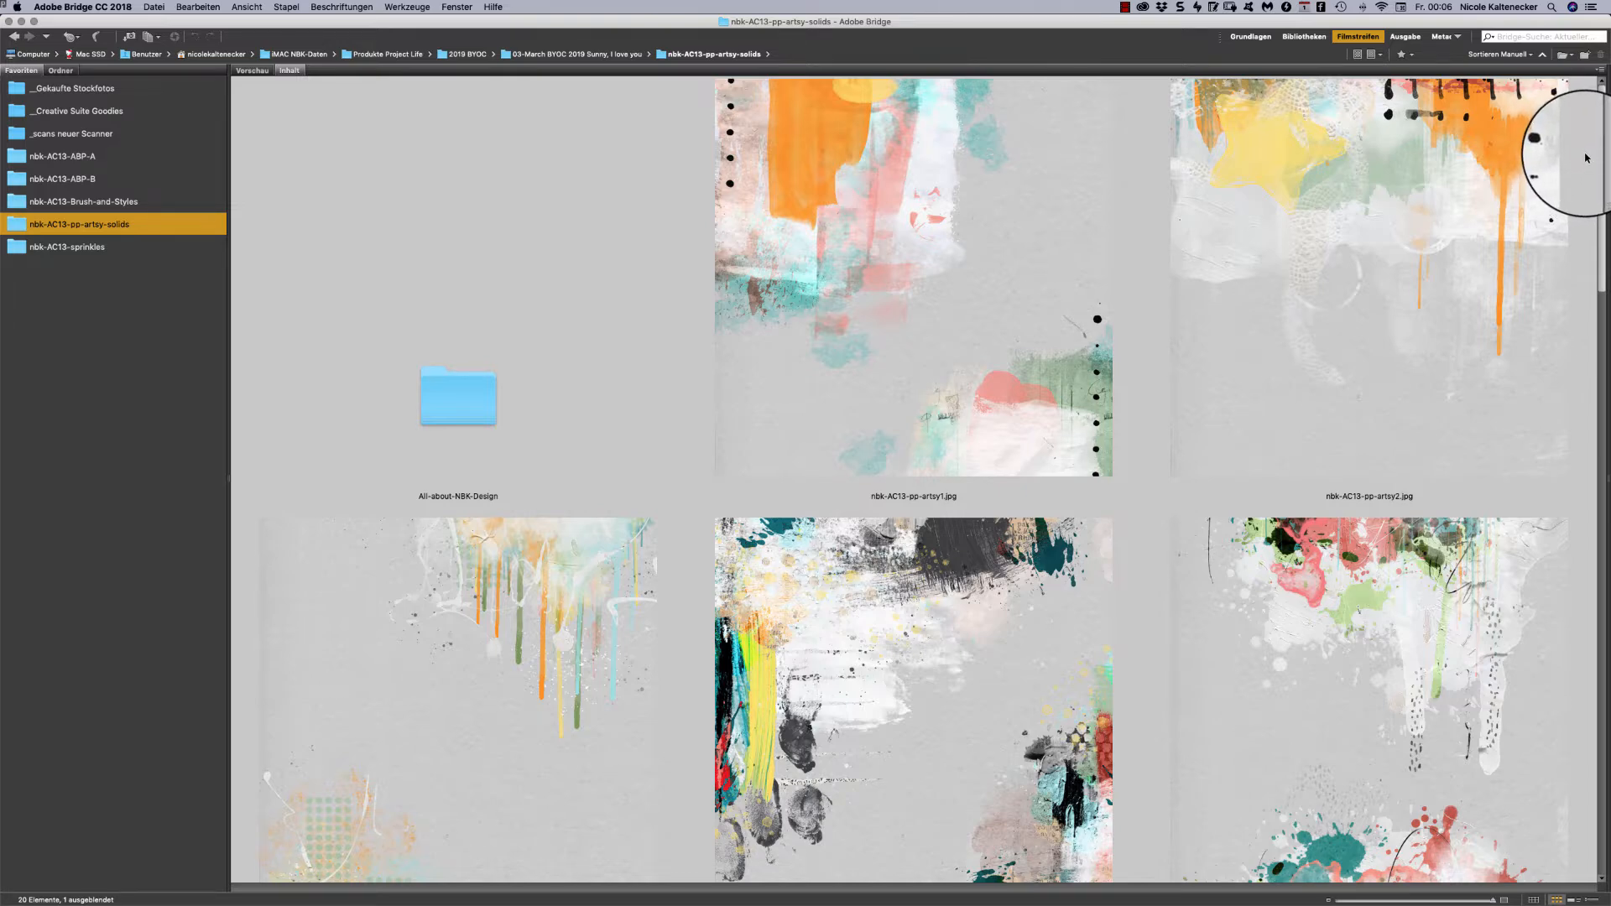
scroll(1585, 161, "down", 2)
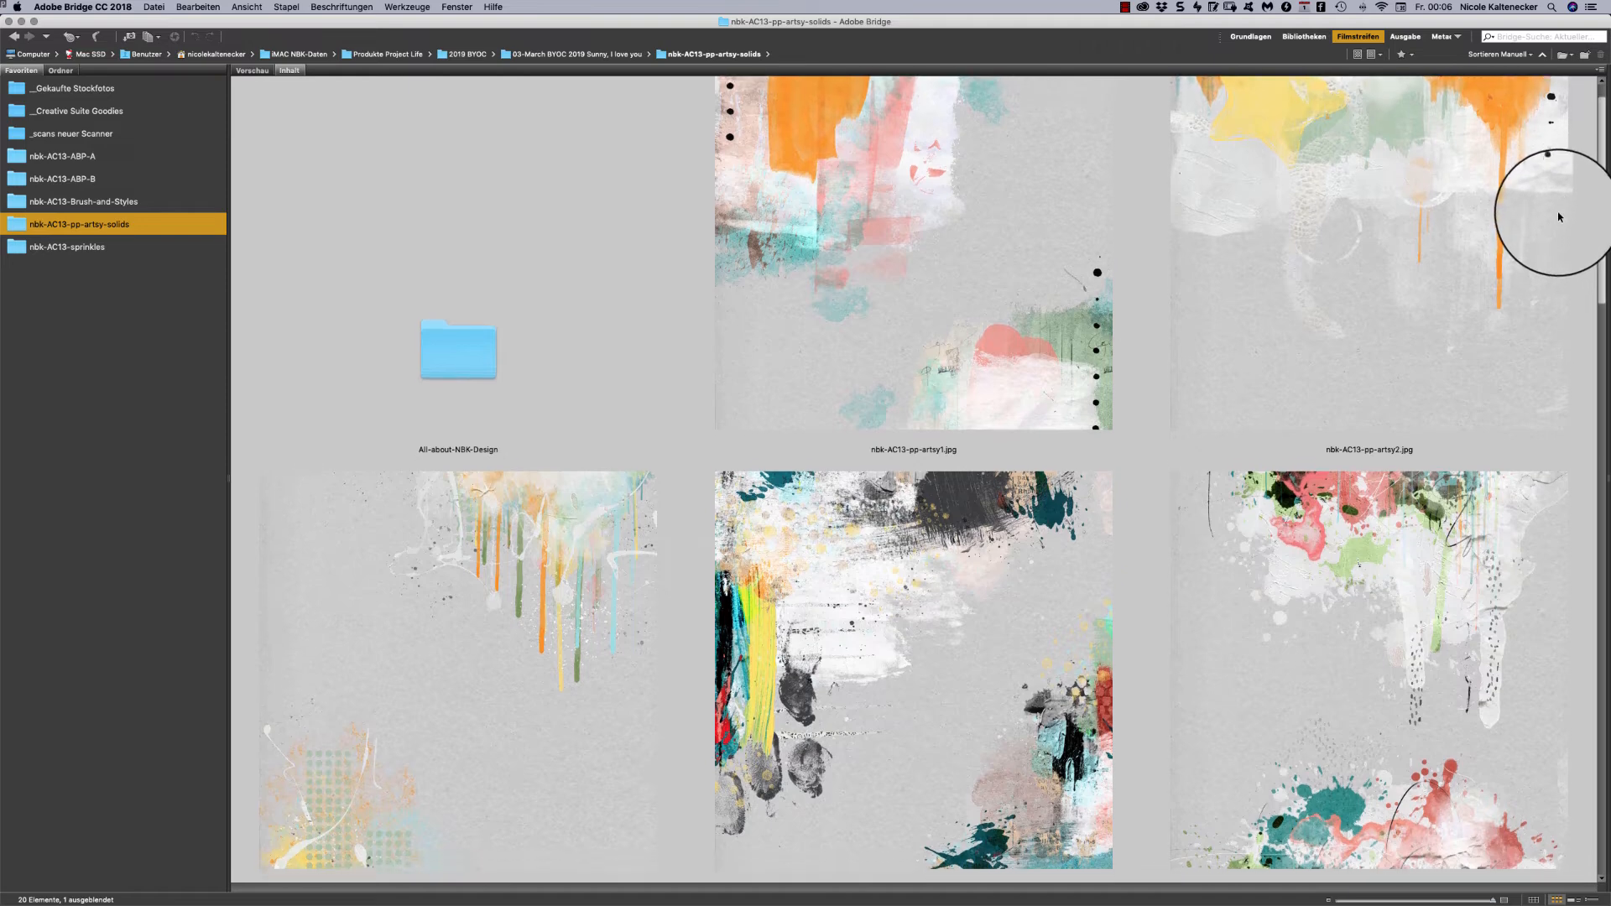
scroll(1549, 229, "down", 1)
scroll(1548, 233, "down", 3)
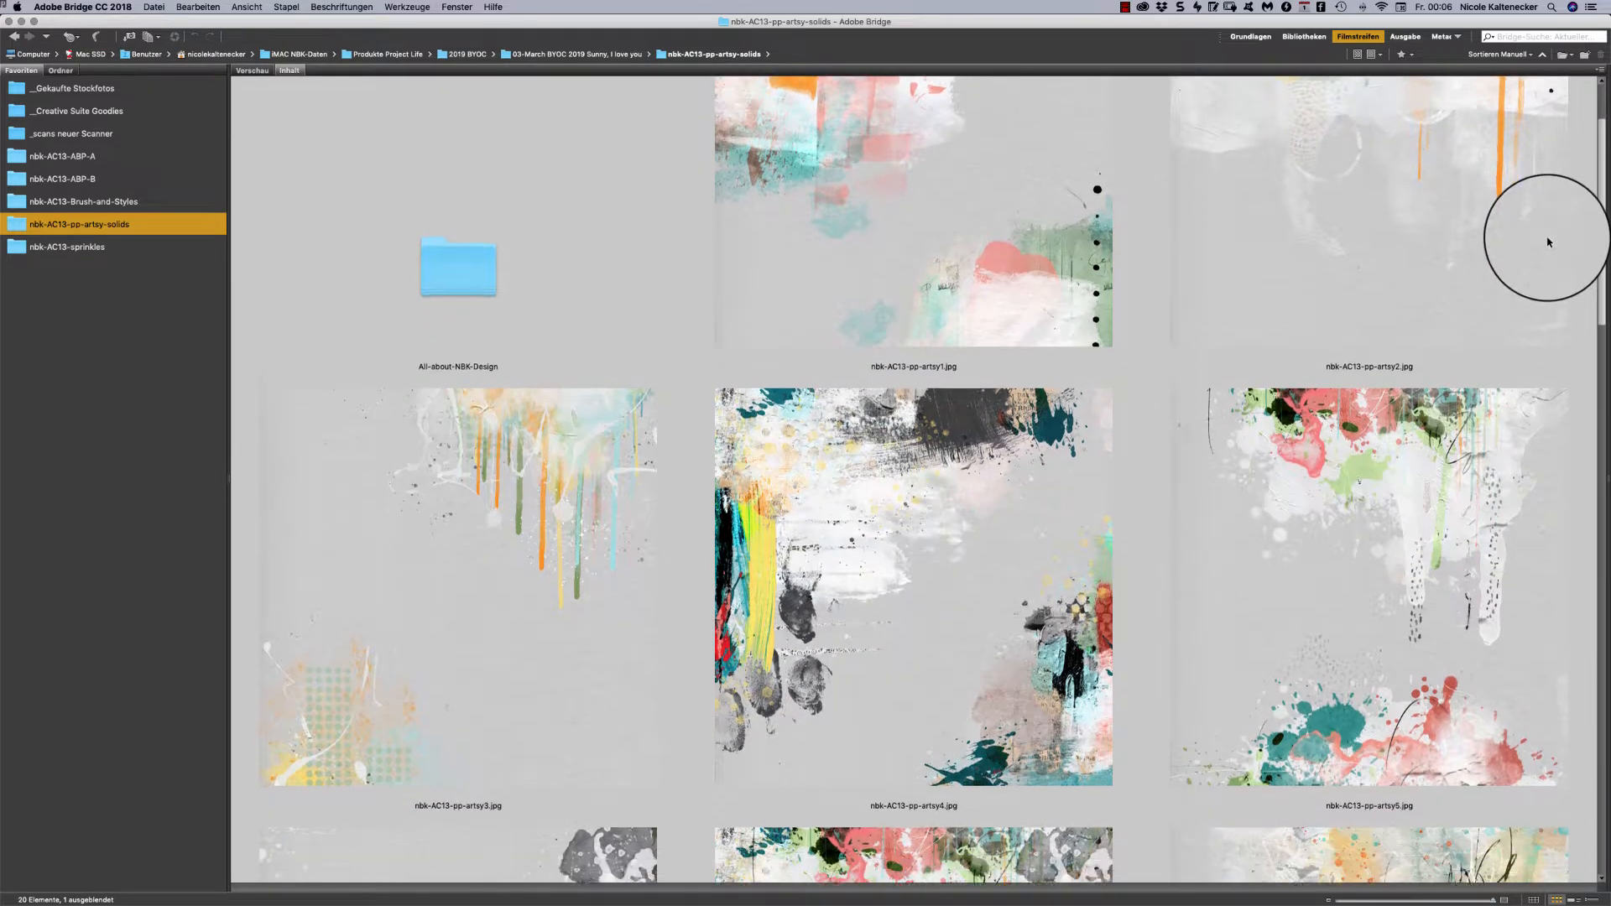
scroll(1538, 249, "down", 15)
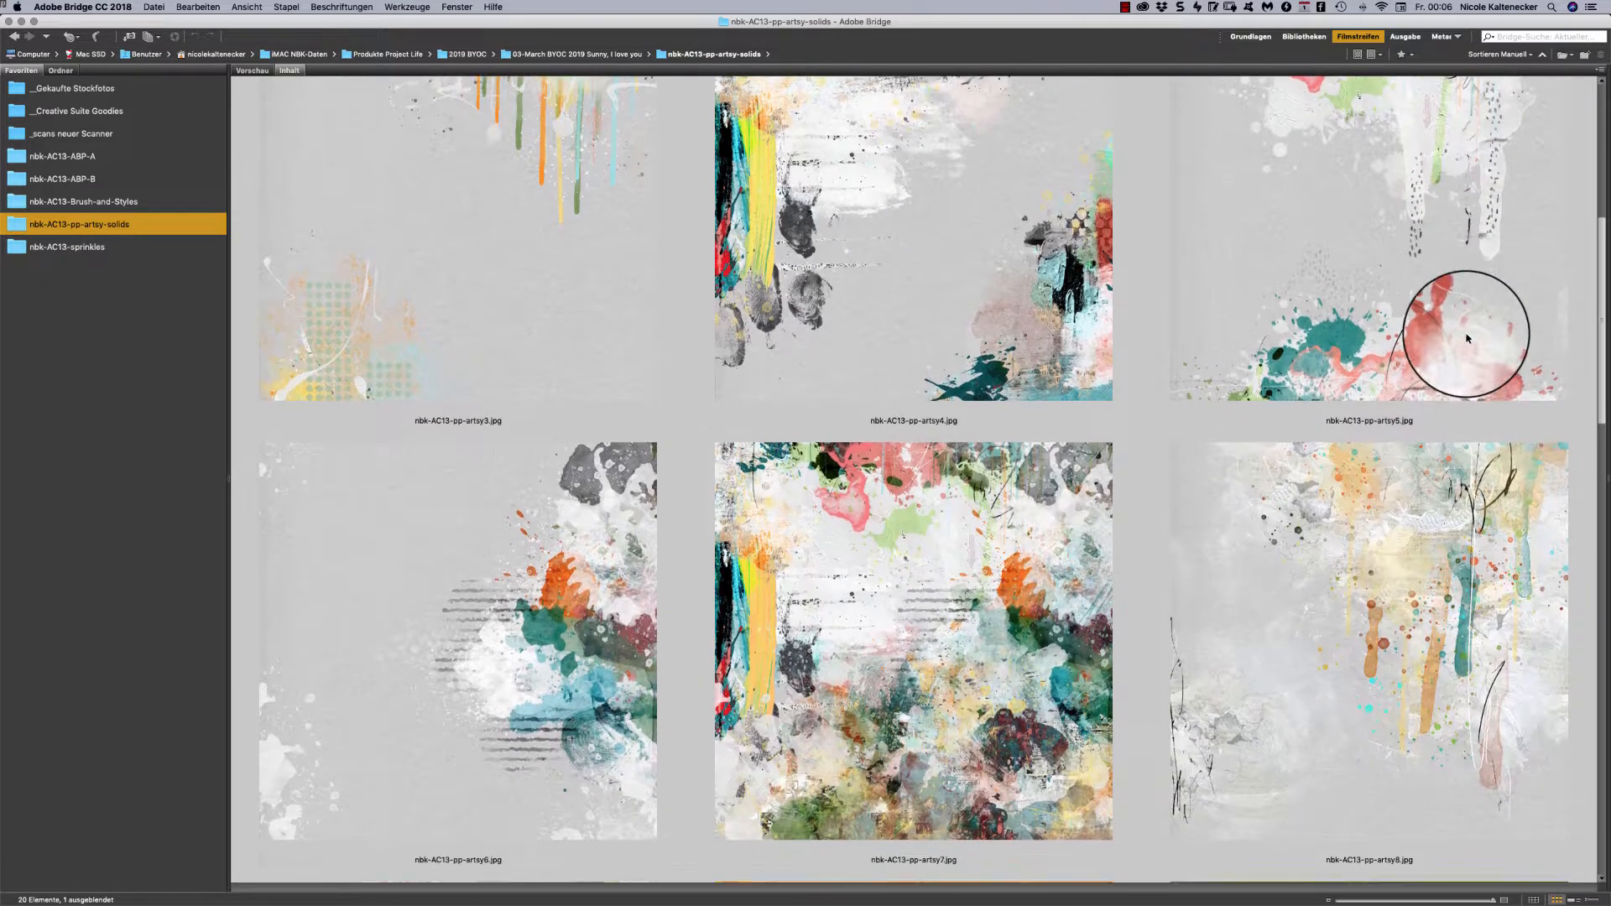
scroll(1464, 353, "down", 10)
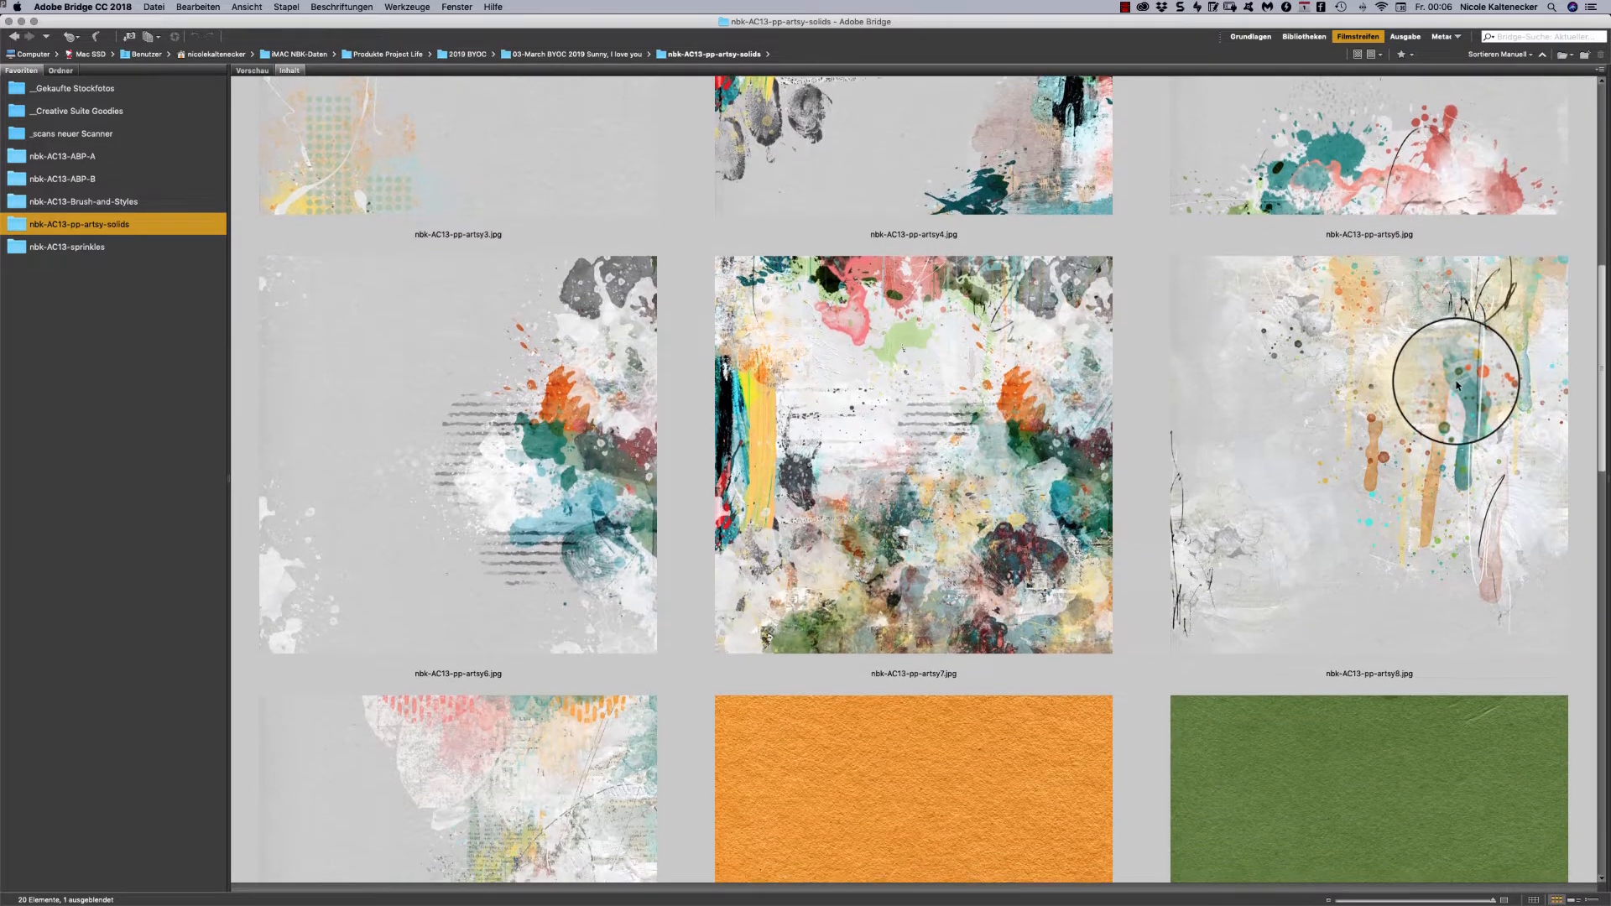
scroll(1457, 386, "down", 15)
scroll(1413, 480, "down", 8)
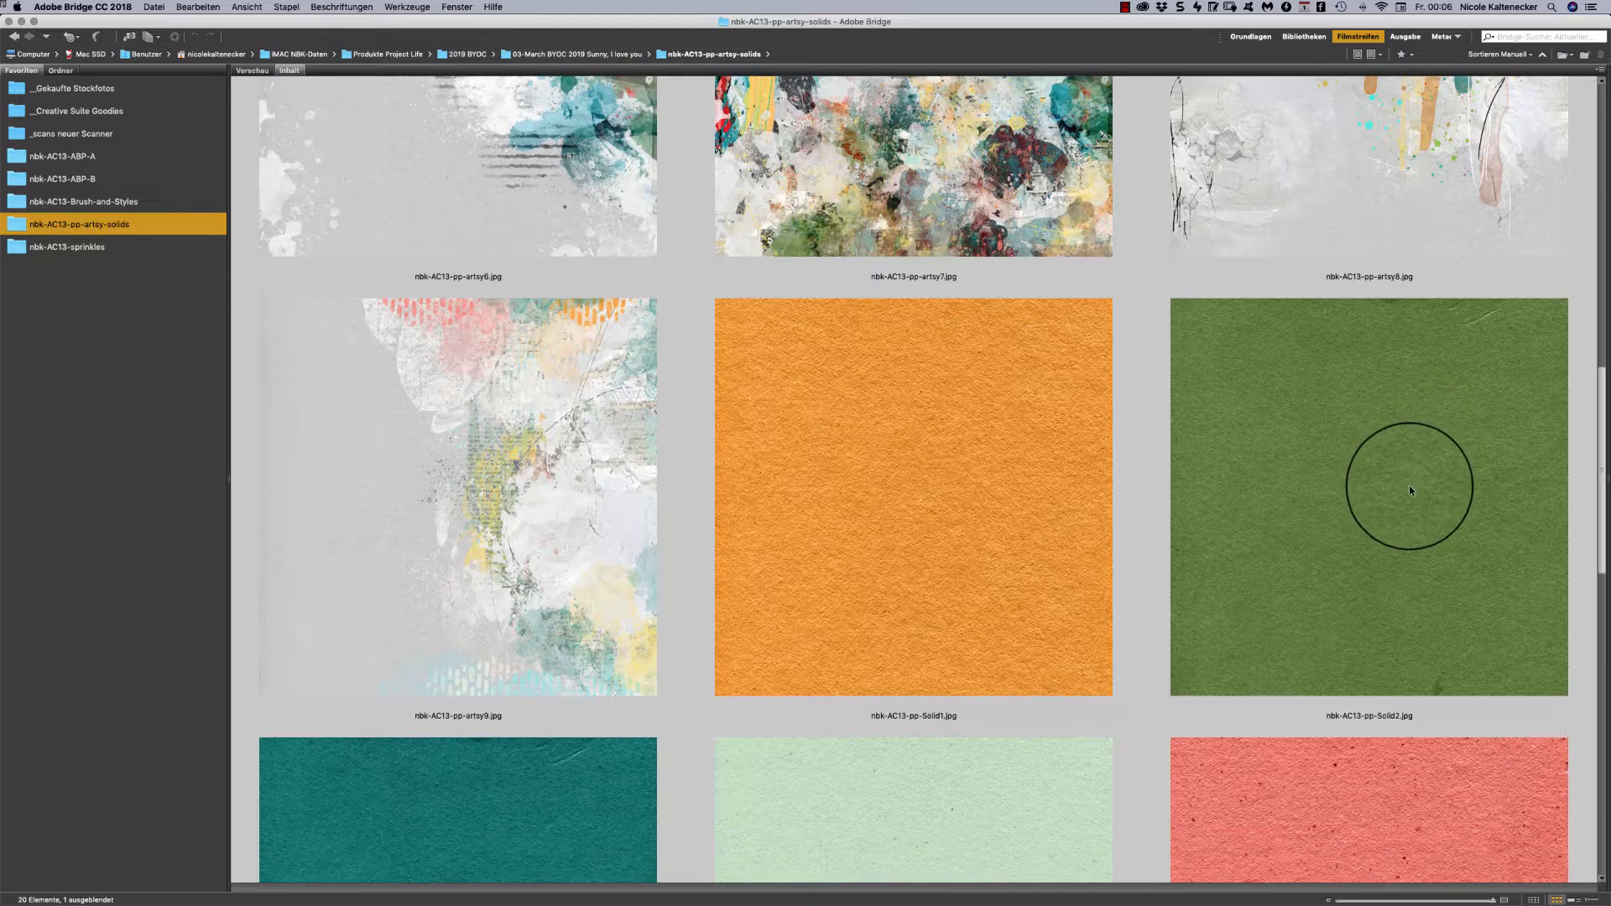
Examine the solid papers from nbk-AC13-pp-Solid1.jpg to nbk-AC13-pp-Solid9.jpg and the nbk-artCrush13-PP.jpg paper pack preview.
scroll(1397, 531, "down", 4)
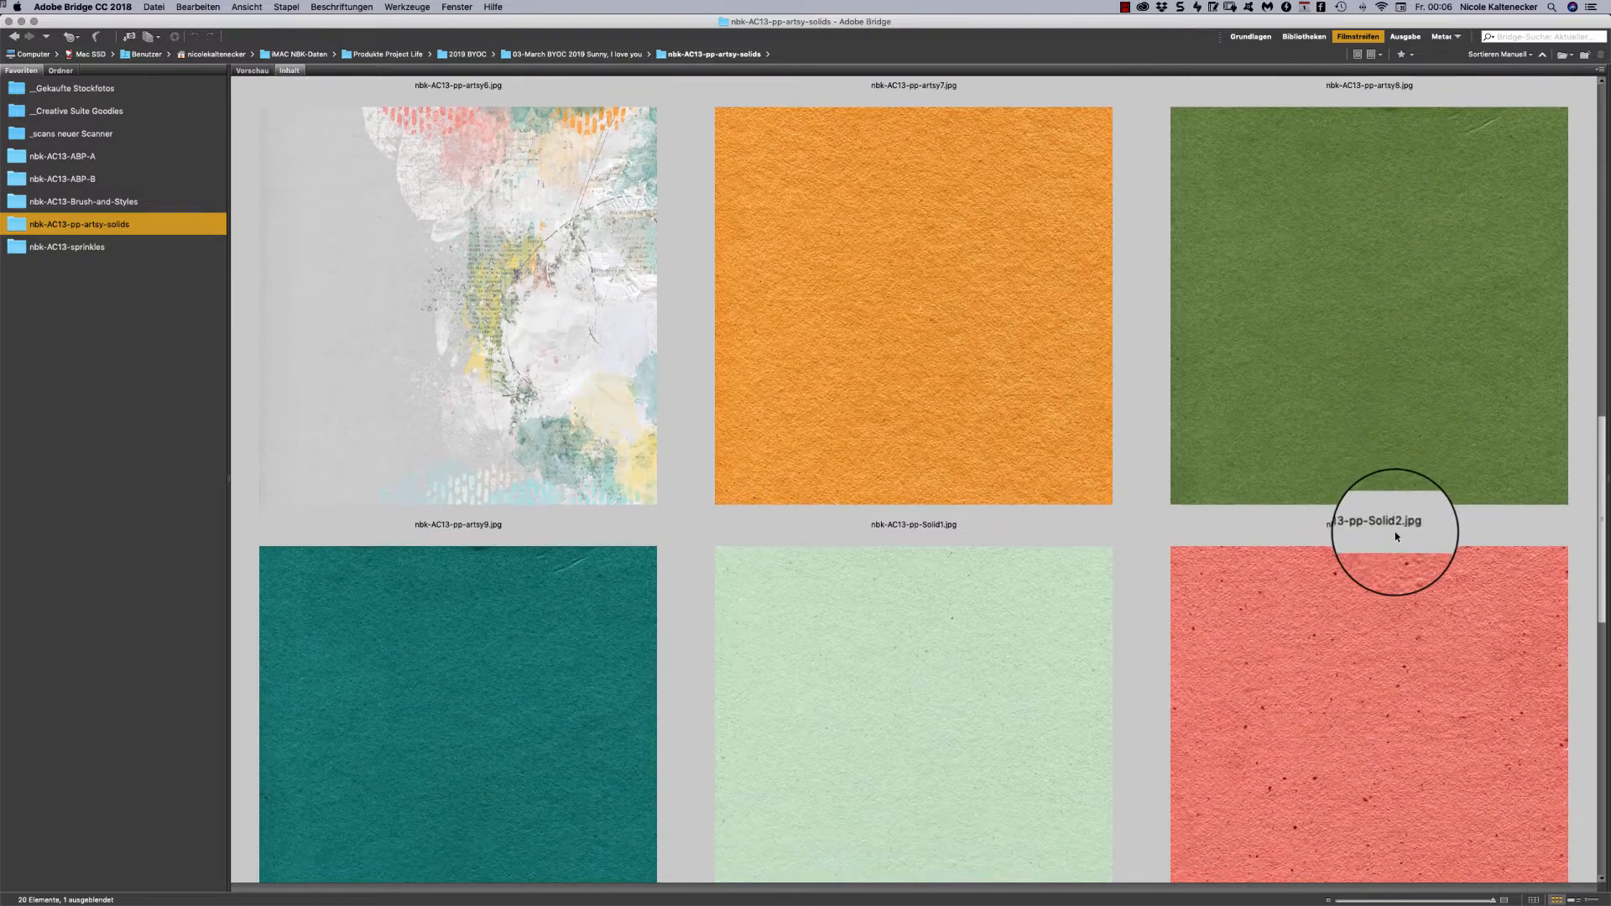
scroll(1383, 552, "down", 20)
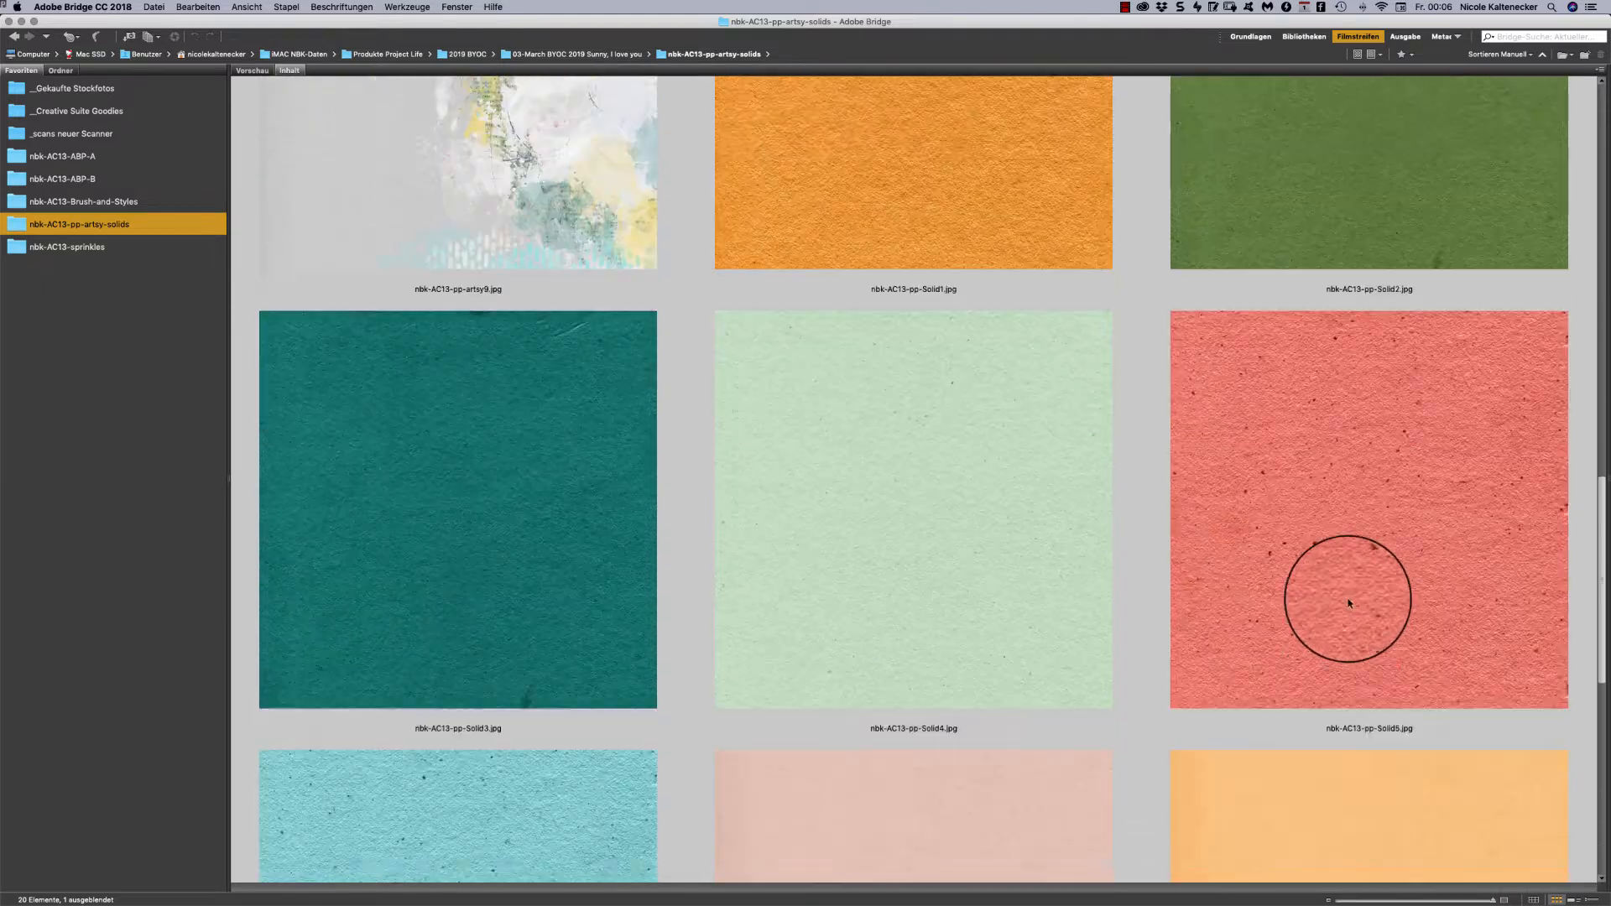
scroll(1298, 698, "down", 12)
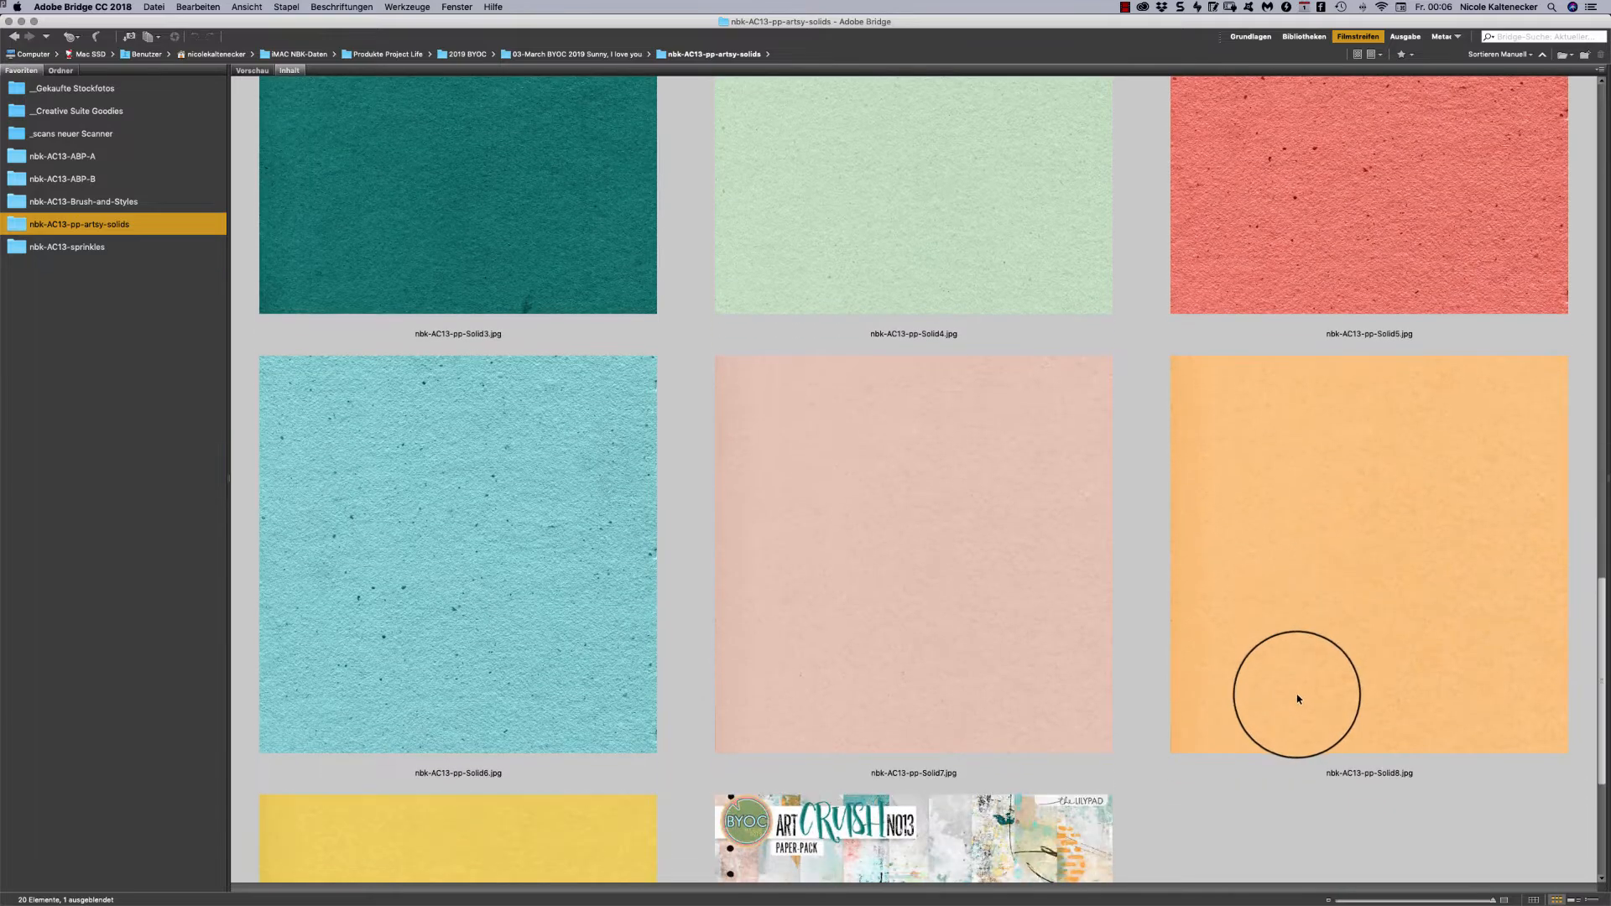
scroll(1285, 781, "down", 2)
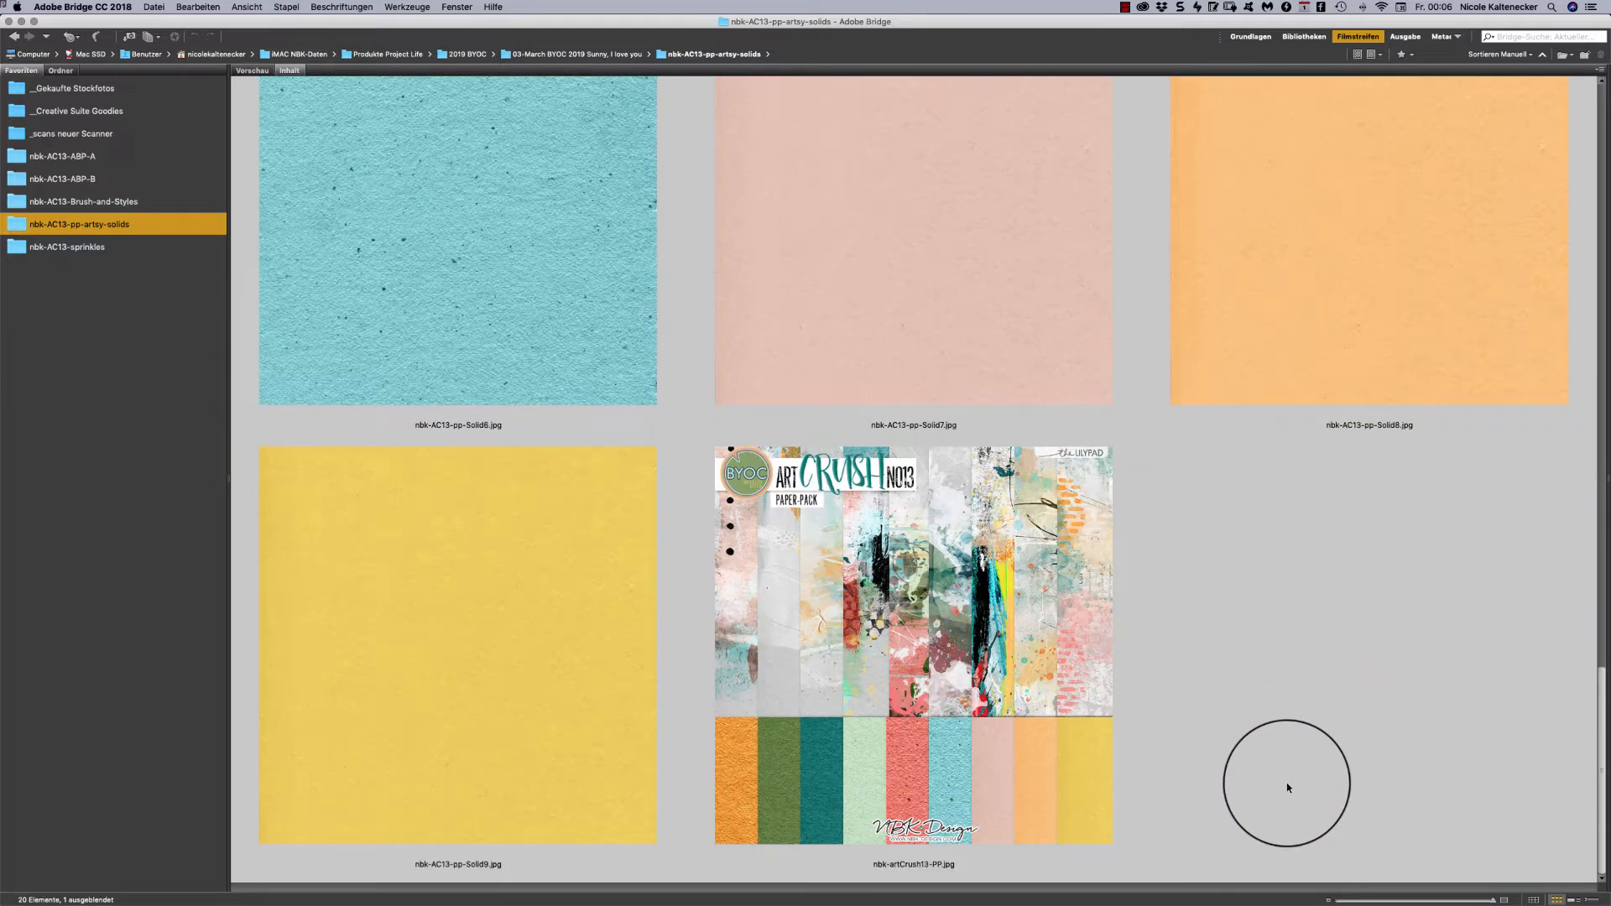
scroll(1288, 786, "up", 1)
scroll(1287, 781, "up", 1)
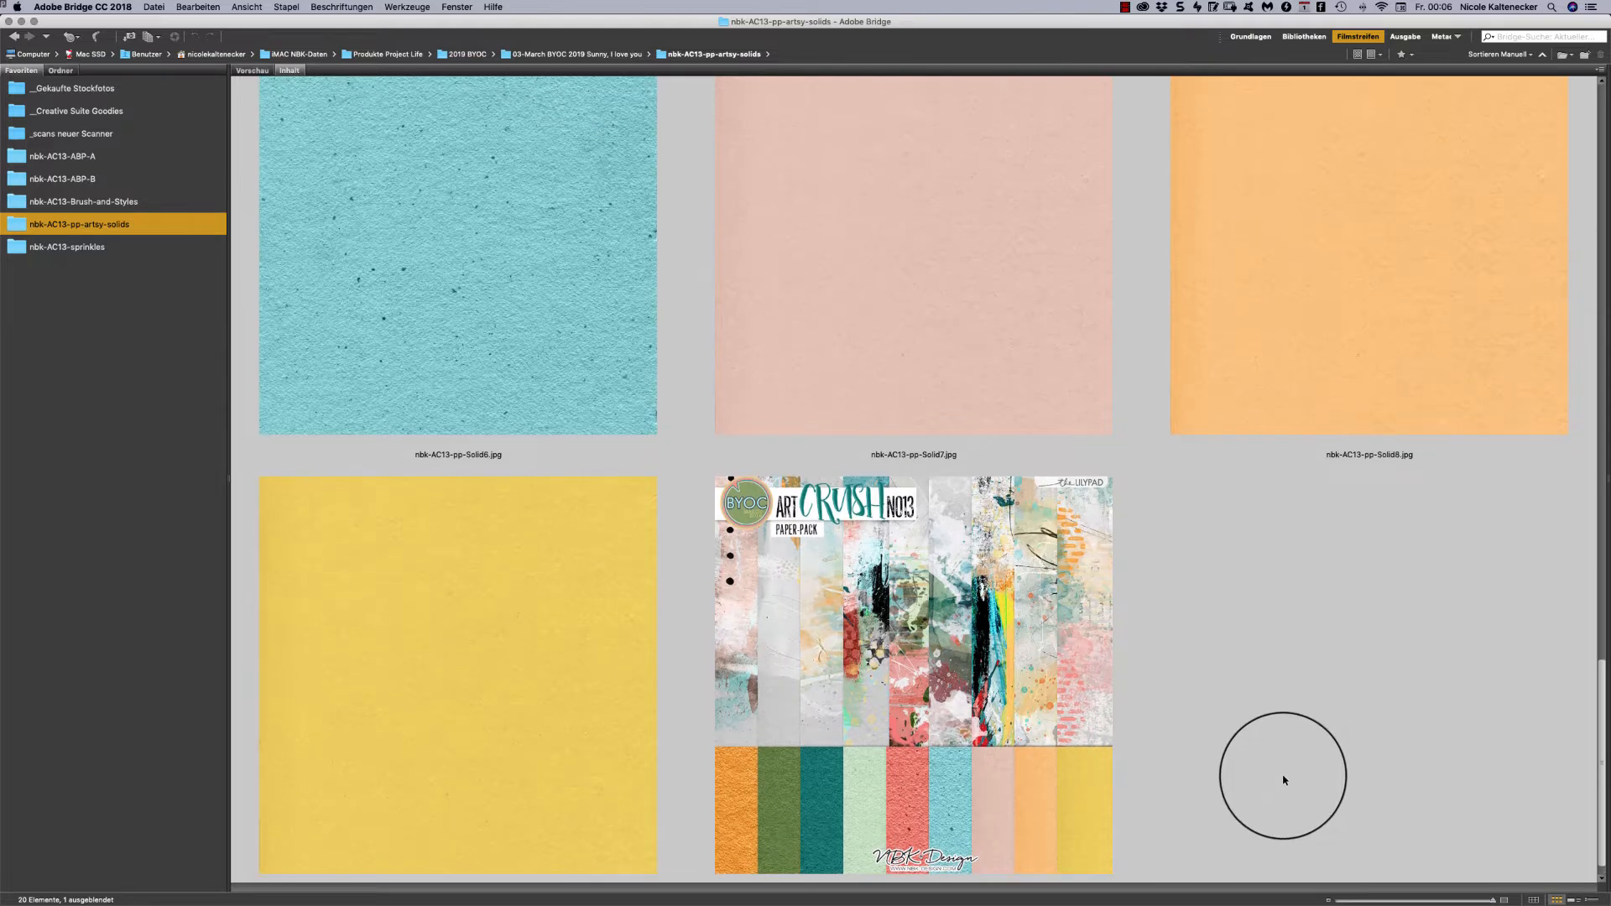
scroll(1284, 780, "up", 4)
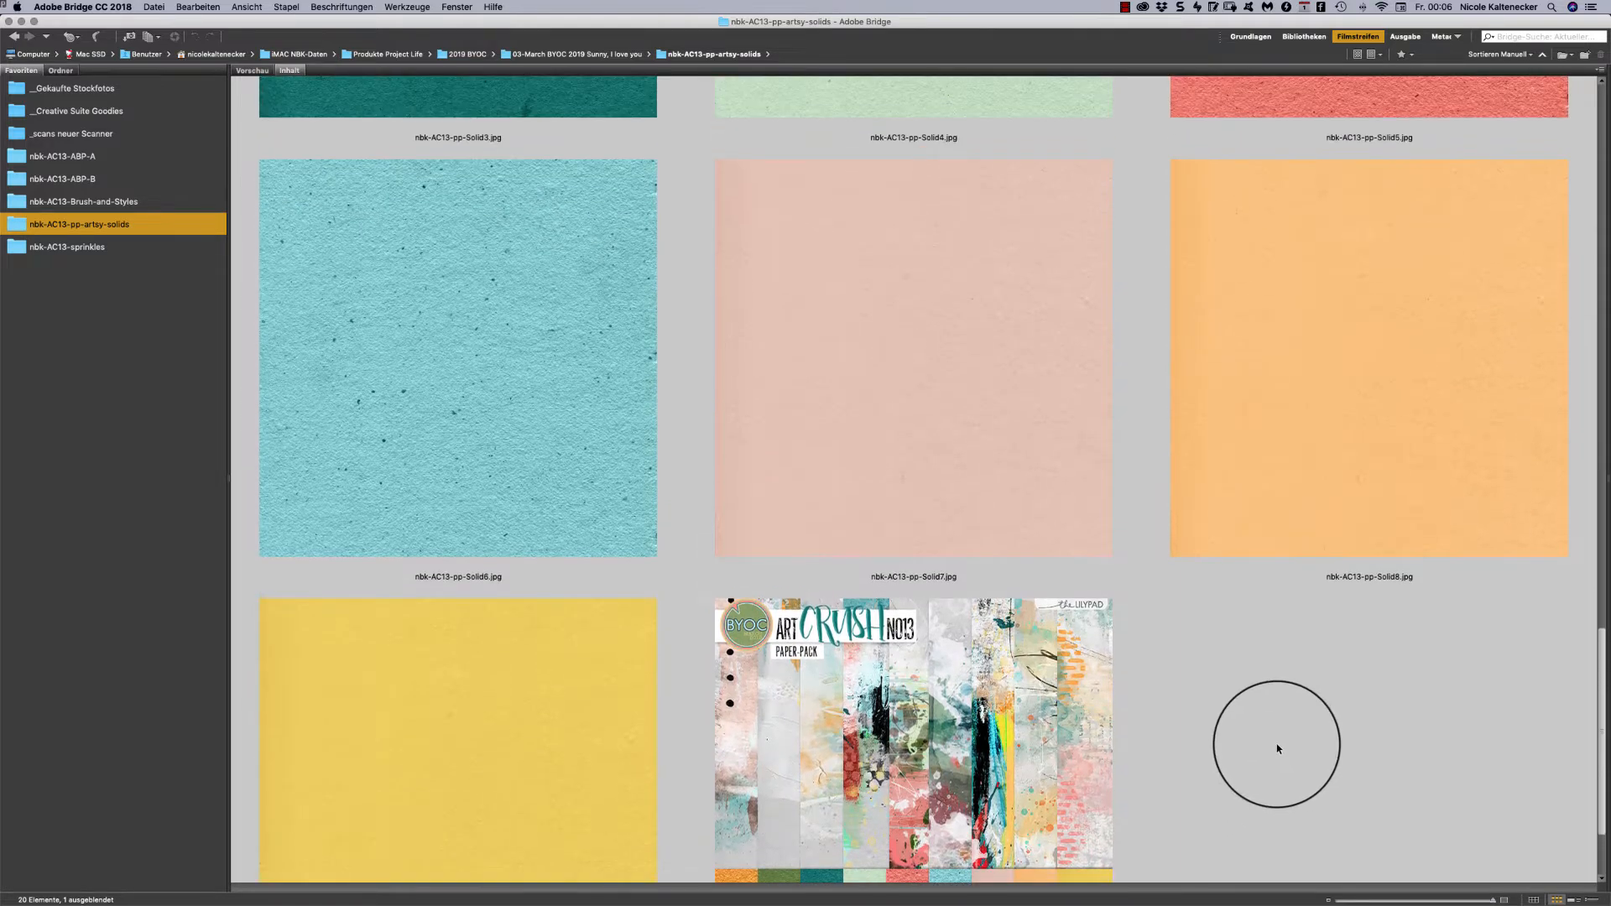
scroll(1277, 781, "down", 5)
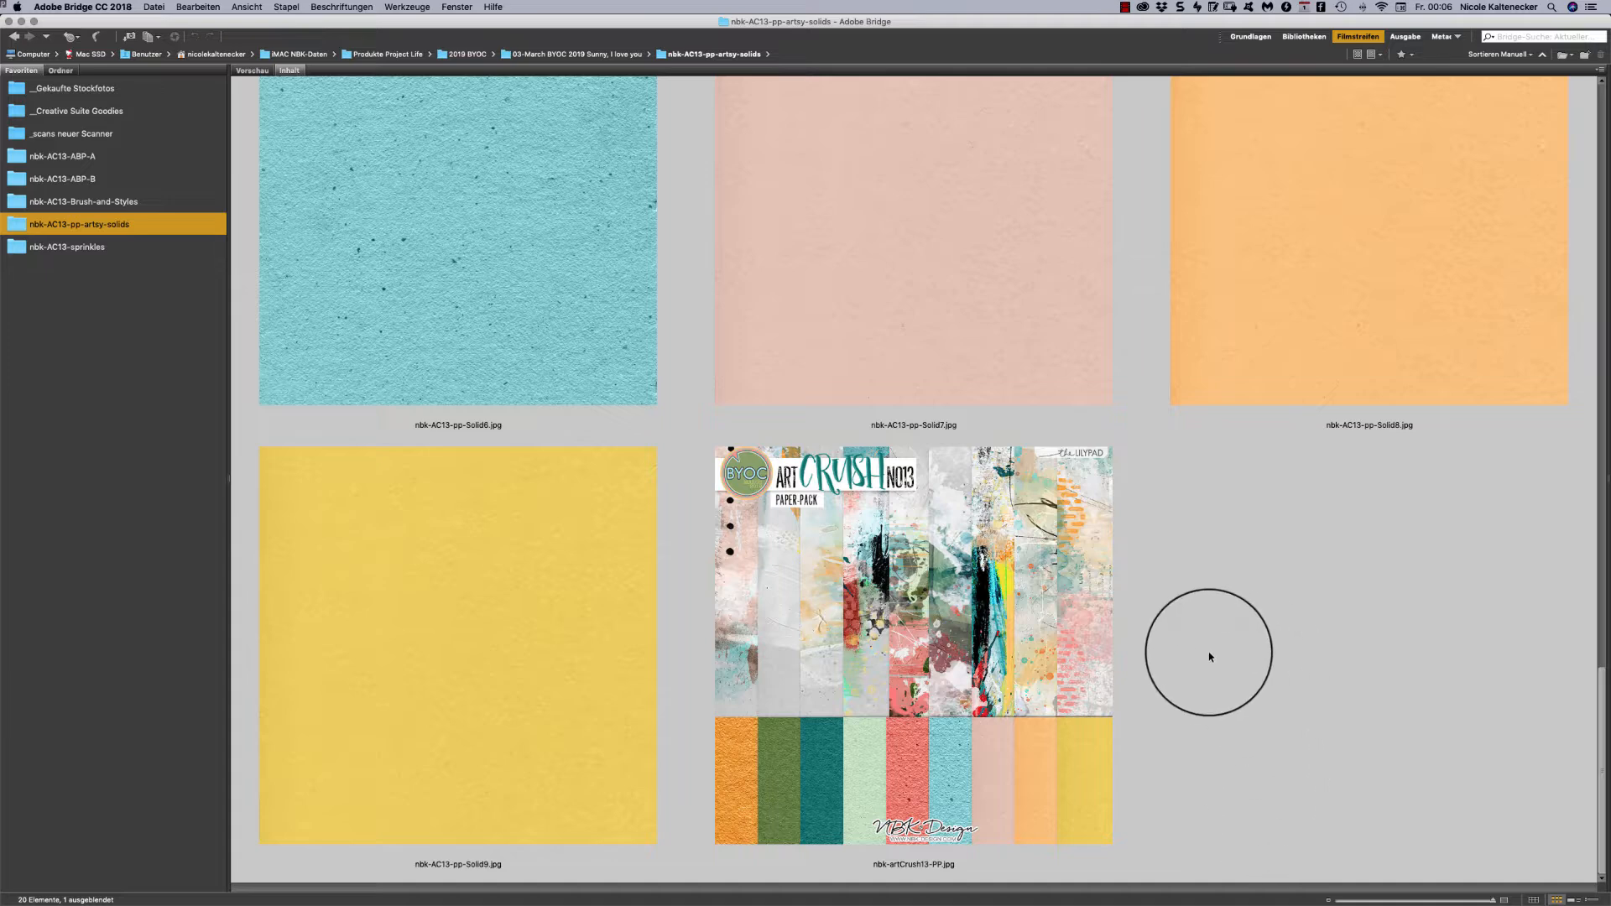
Open the nbk-AC13-sprinkles folder, examine the glitch-loop images, and view nbk-AC13-glitch-loop4.png in full screen before returning to the thumbnails.
left_click(127, 248)
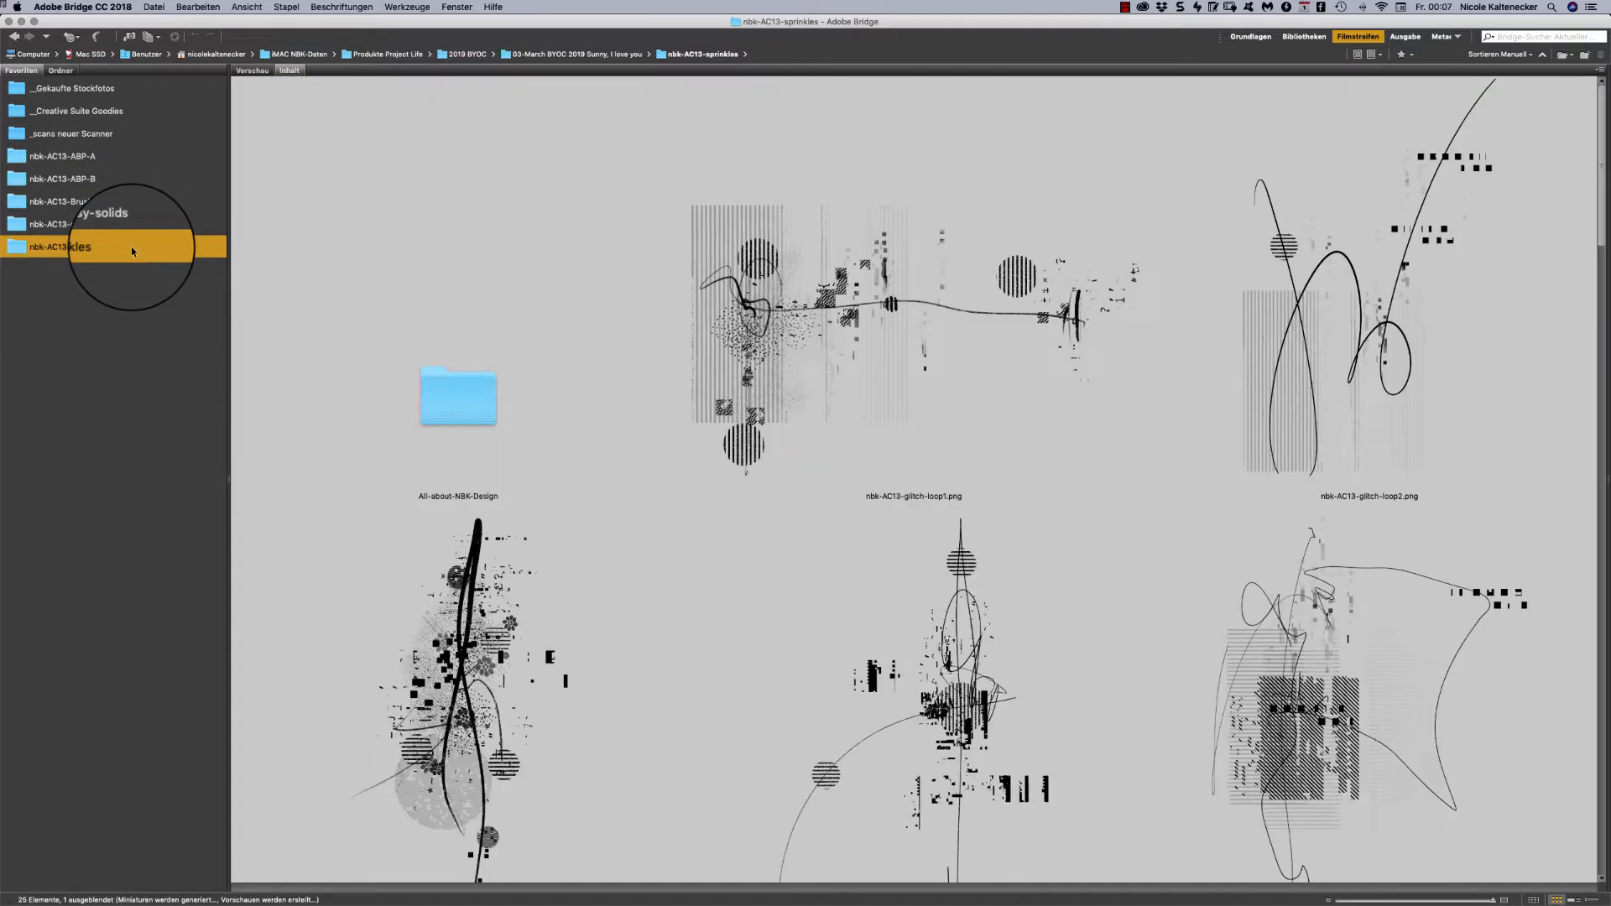
scroll(1594, 170, "down", 1)
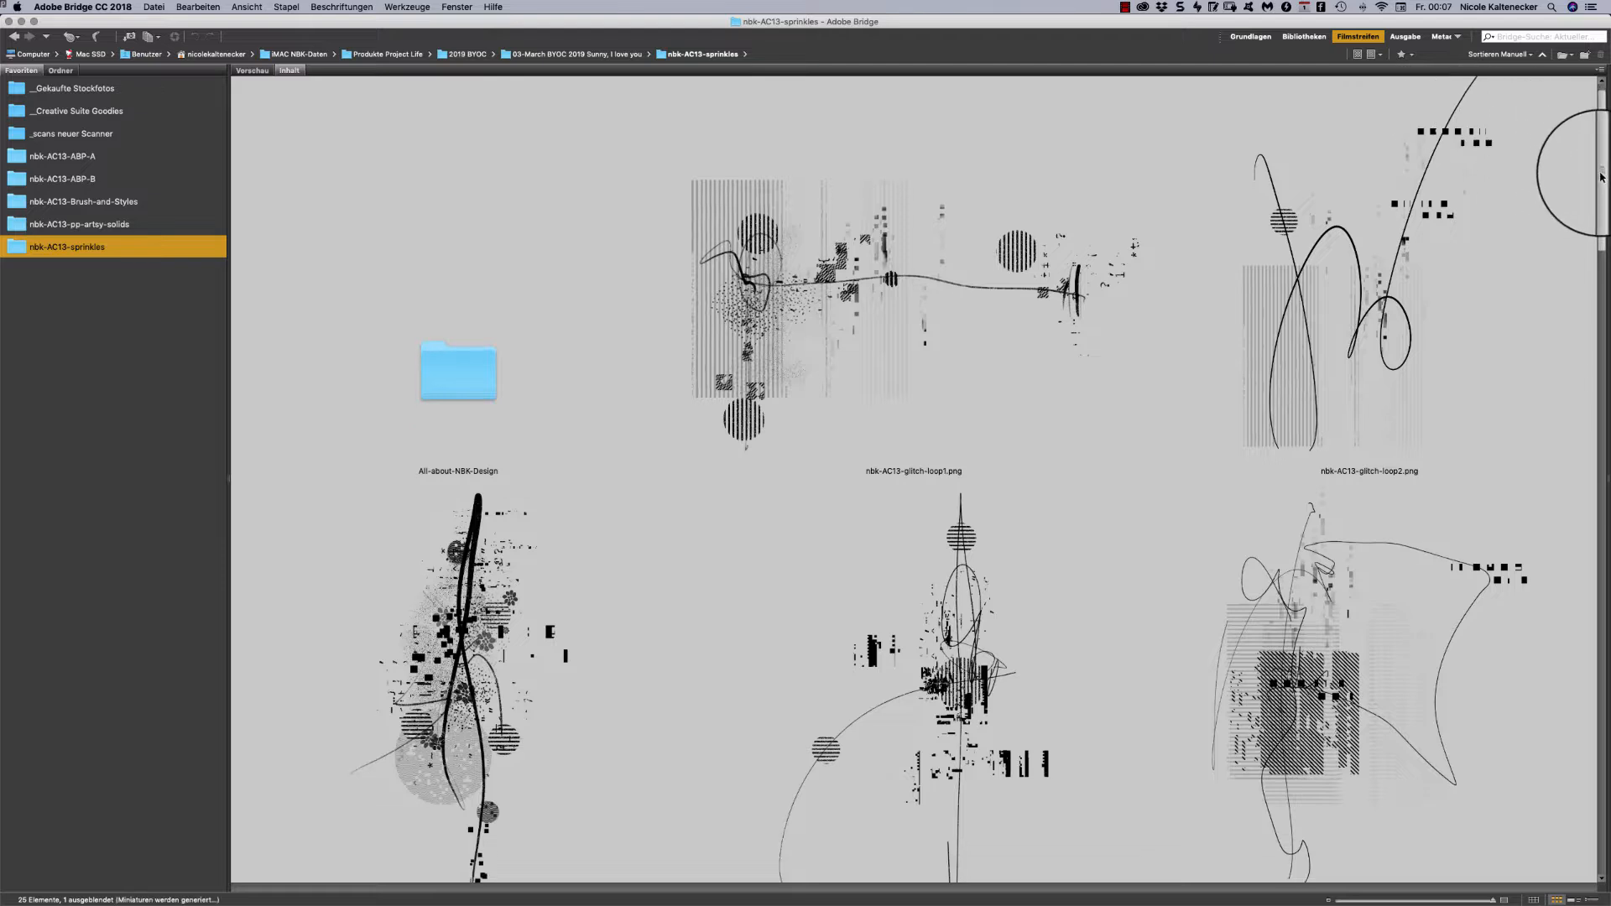
left_click_drag(1601, 178, 1589, 244)
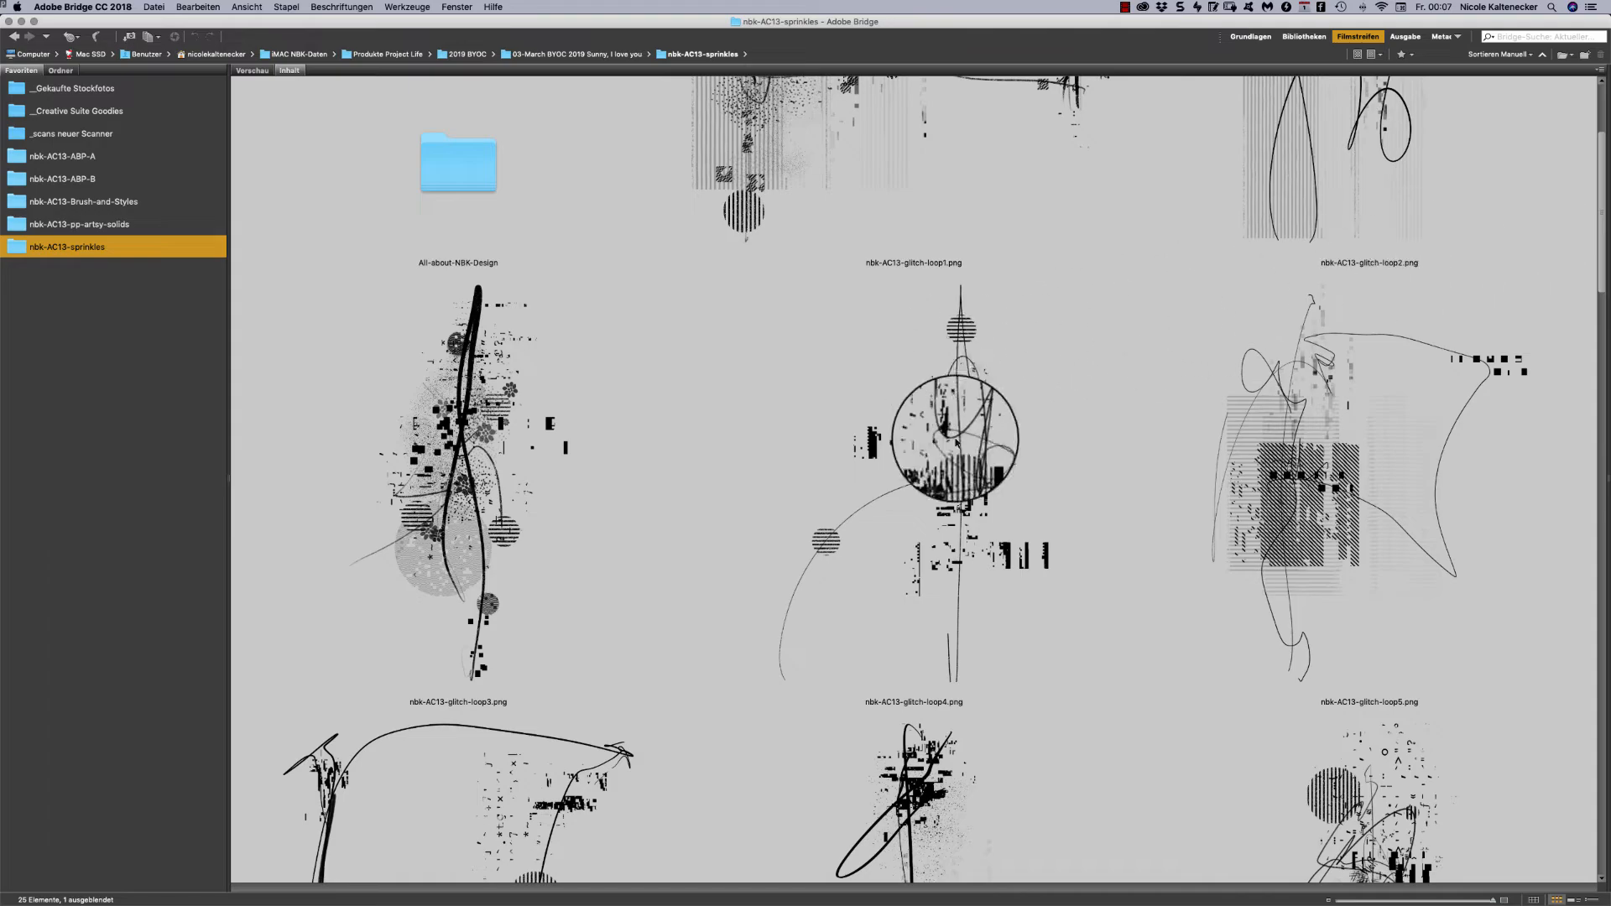
left_click(970, 474)
key("space")
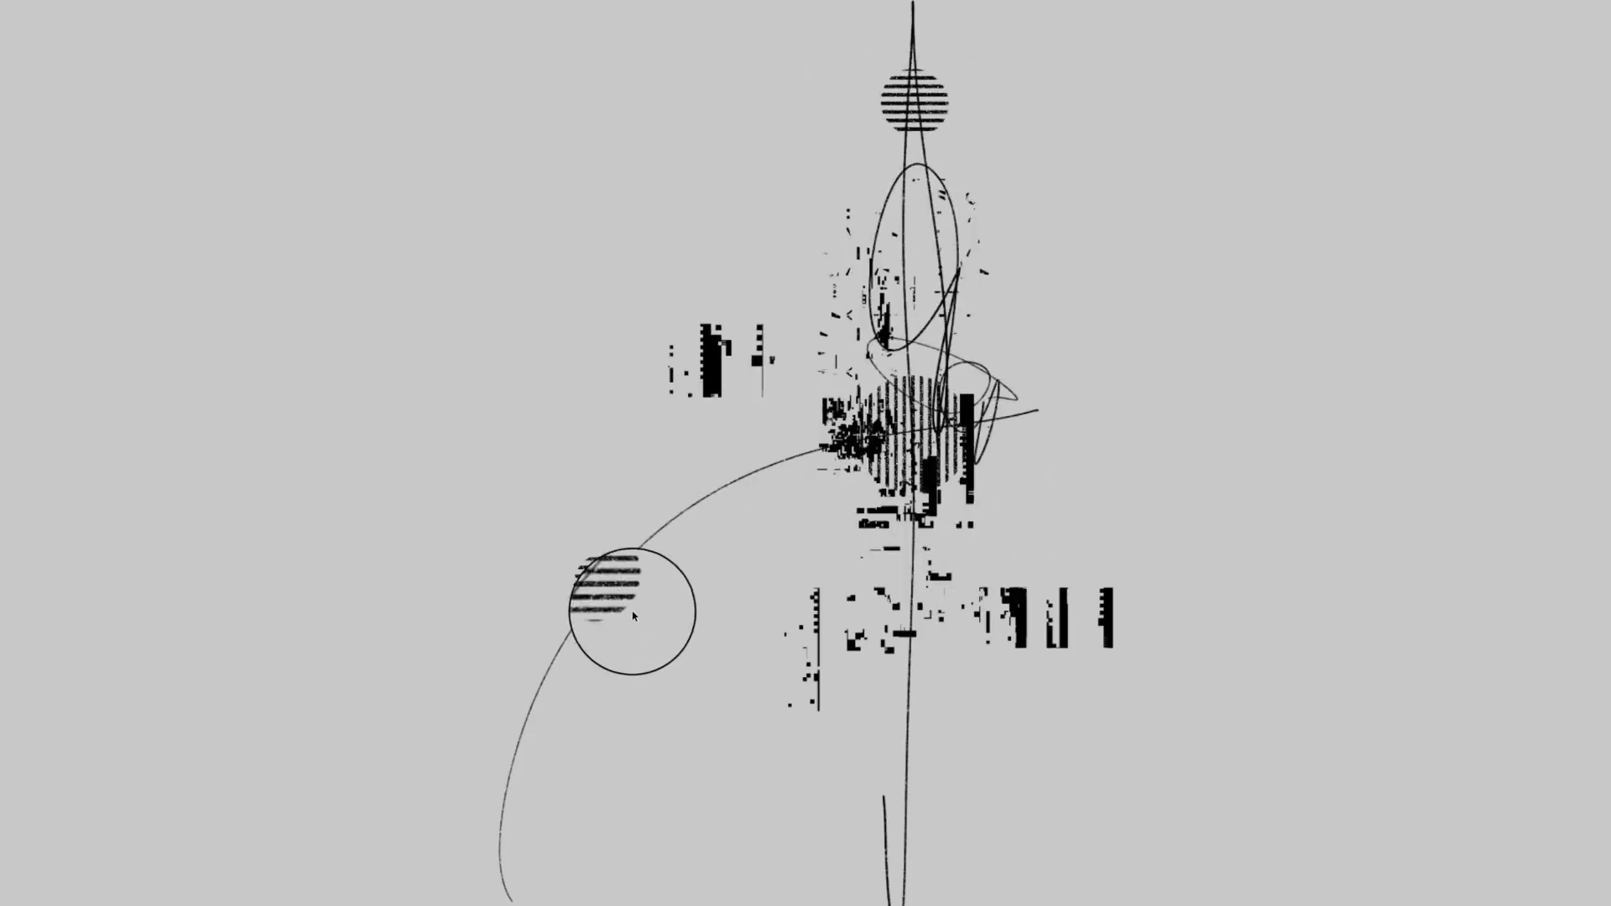
key("space")
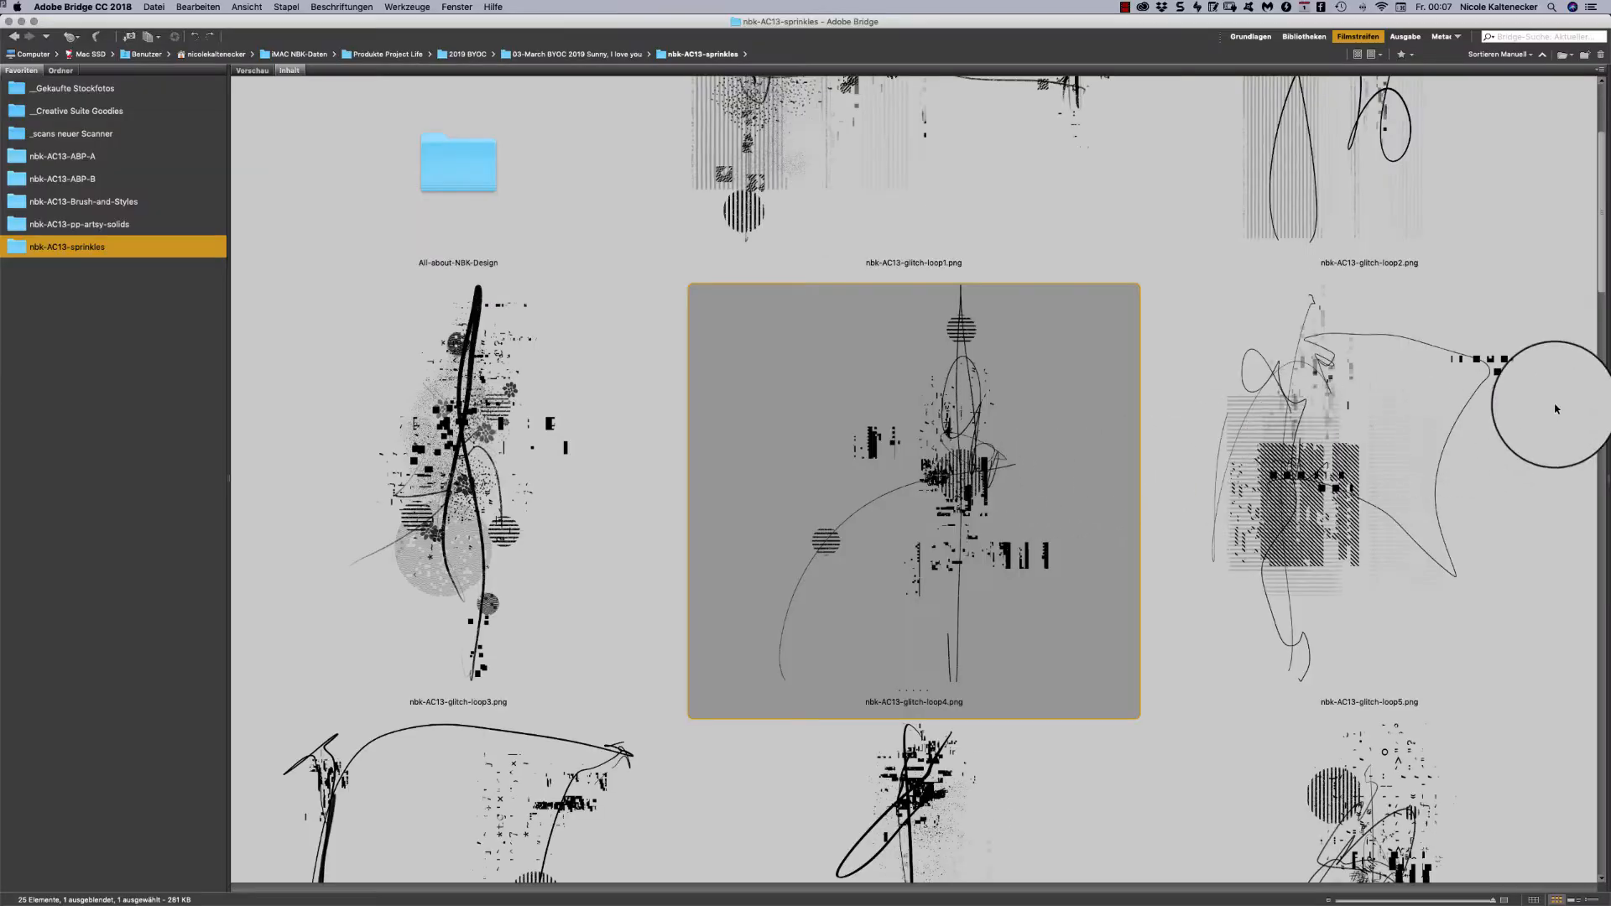
View the sprinkle images one after another in full screen, from nbk-AC13-sprinkle-1.png through the stars and gems to the scattered metallic rings.
left_click_drag(1599, 277, 1535, 381)
scroll(1510, 428, "down", 5)
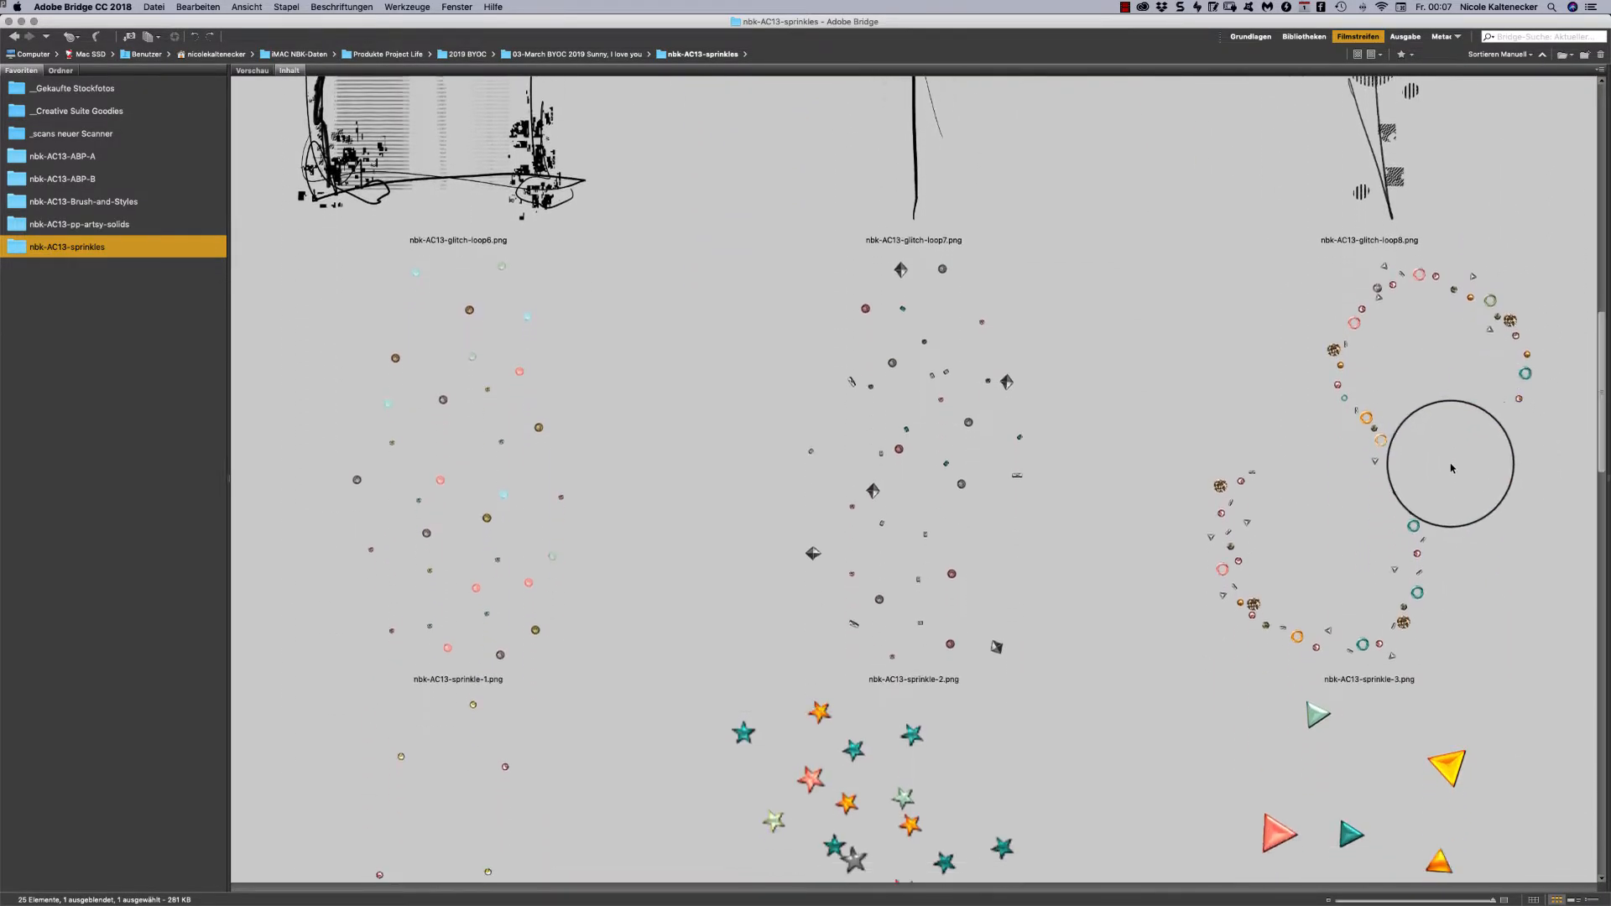
left_click(516, 413)
key("space")
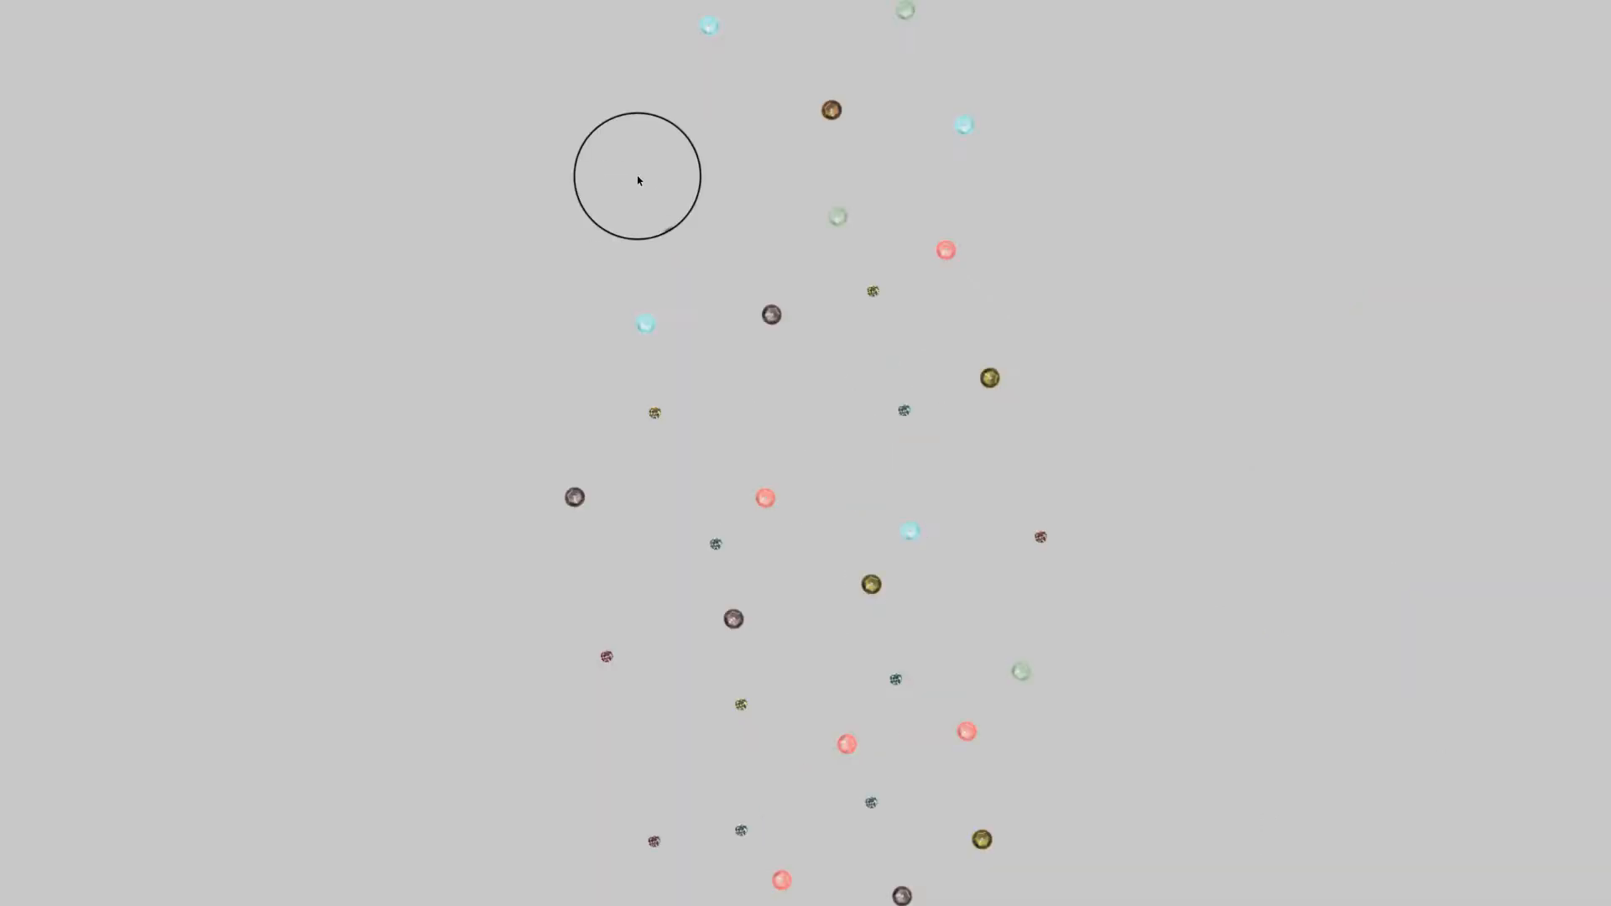
key("Right")
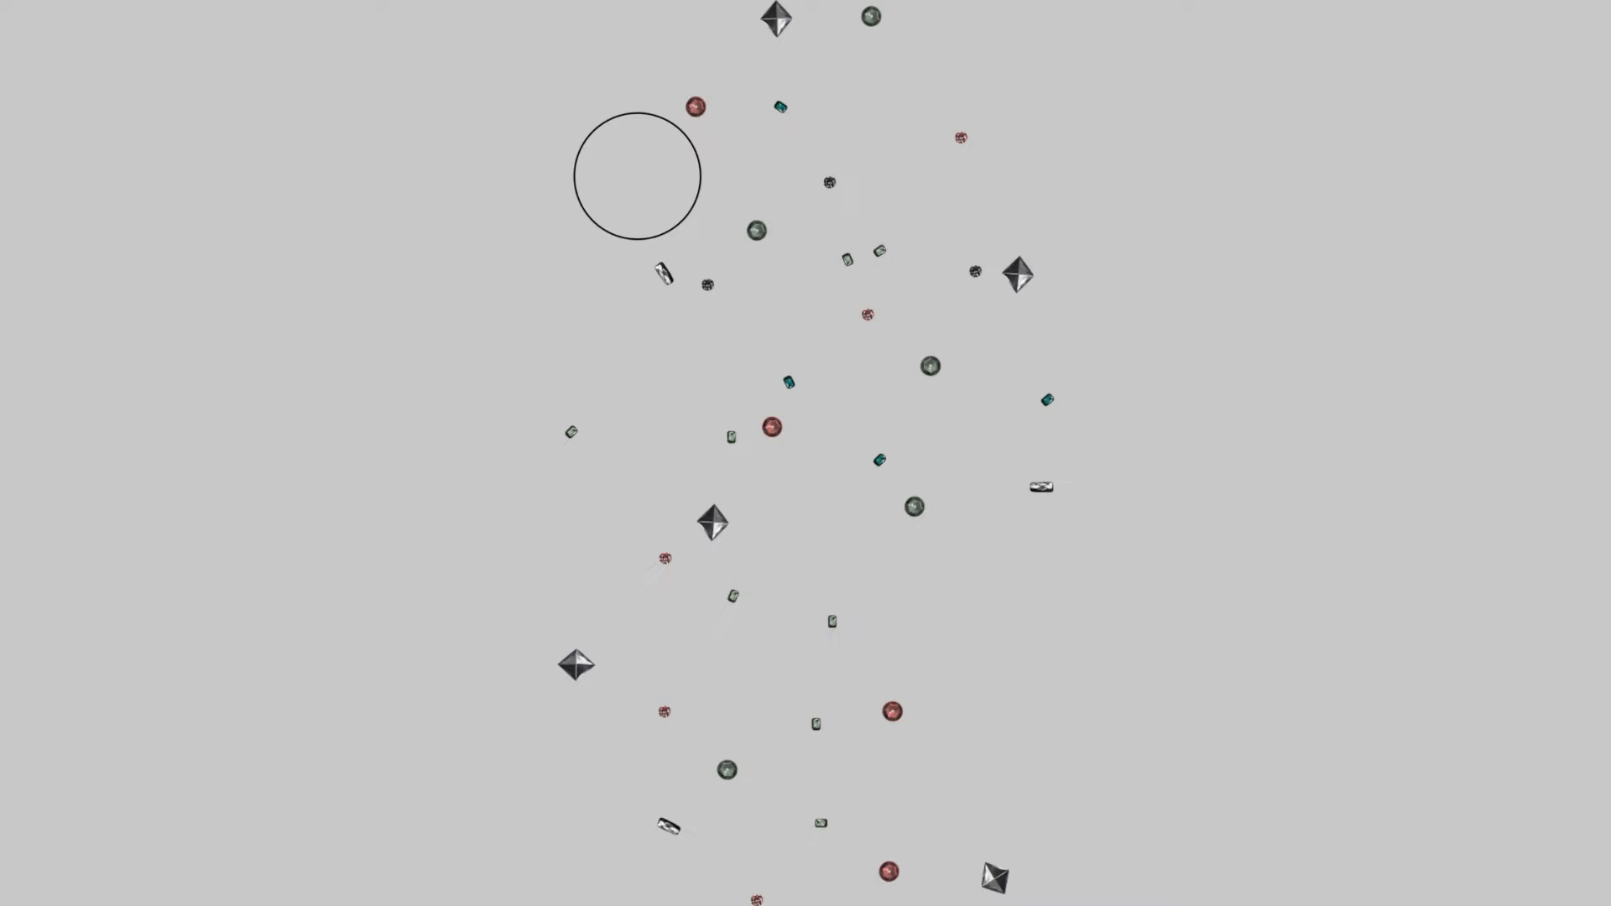
key("Right")
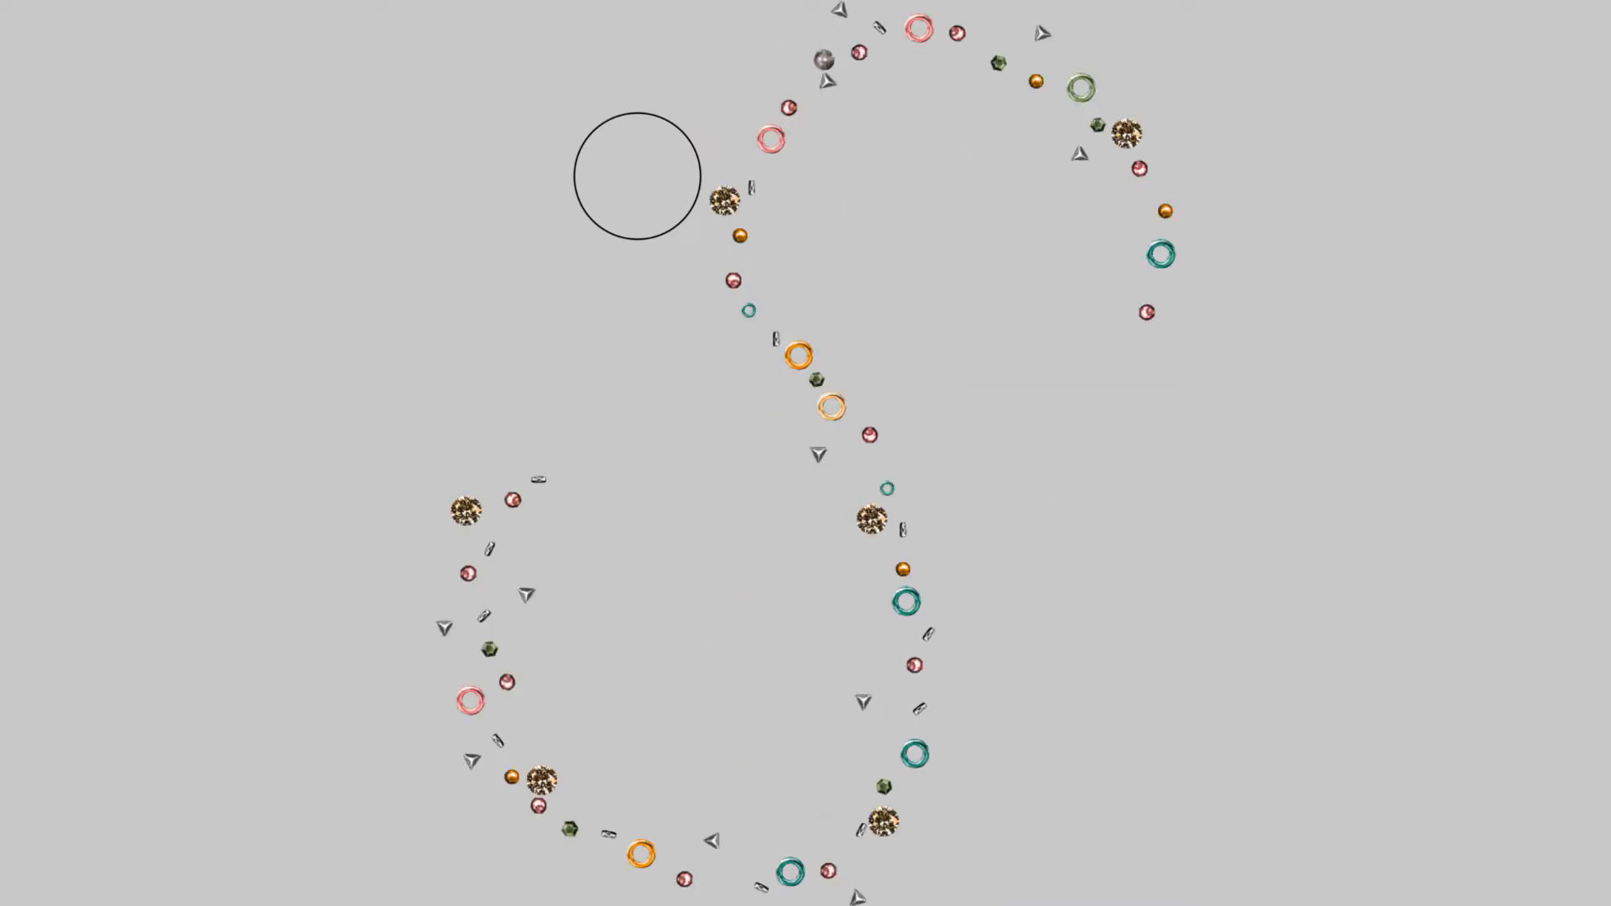
key("Right")
key("Right")
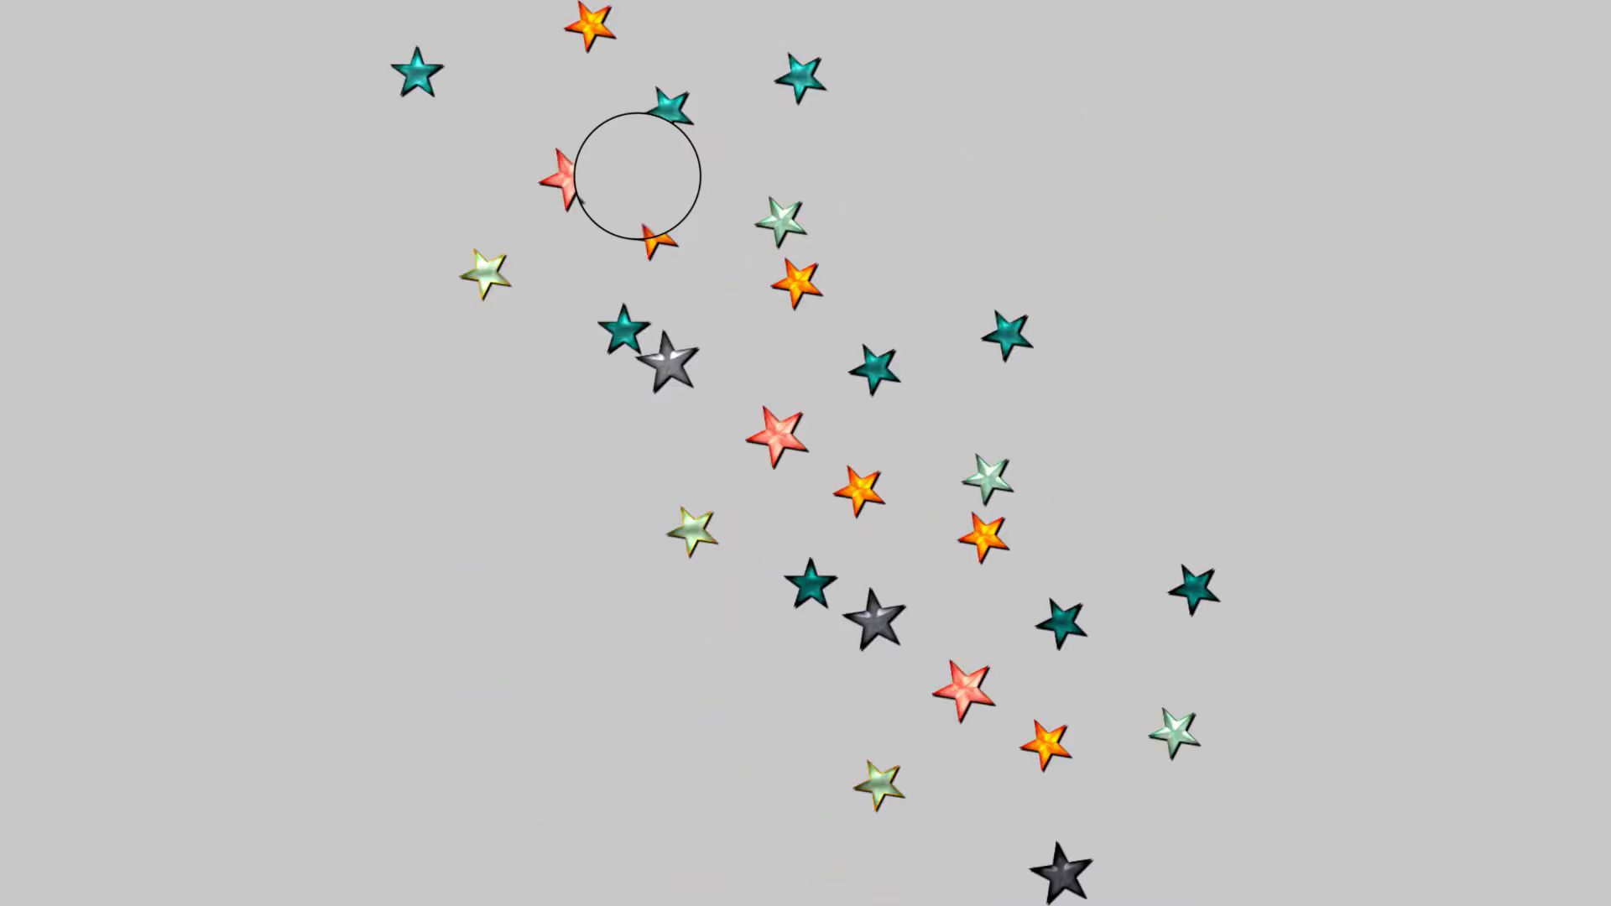
key("Right")
key("Right")
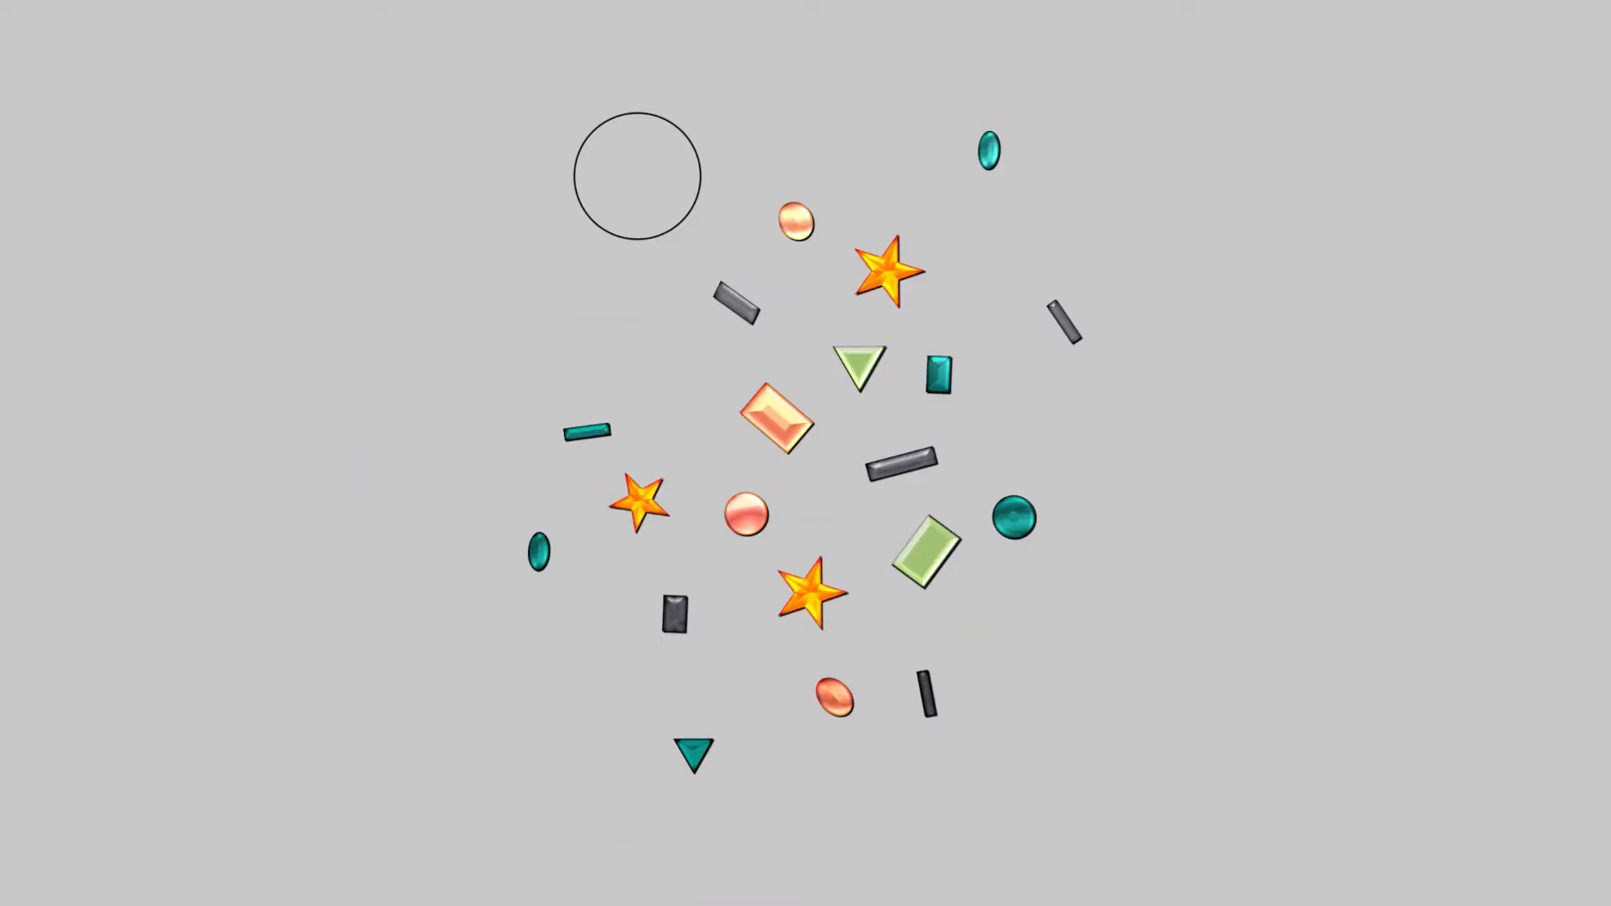
key("Right")
key("Right")
key("Right")
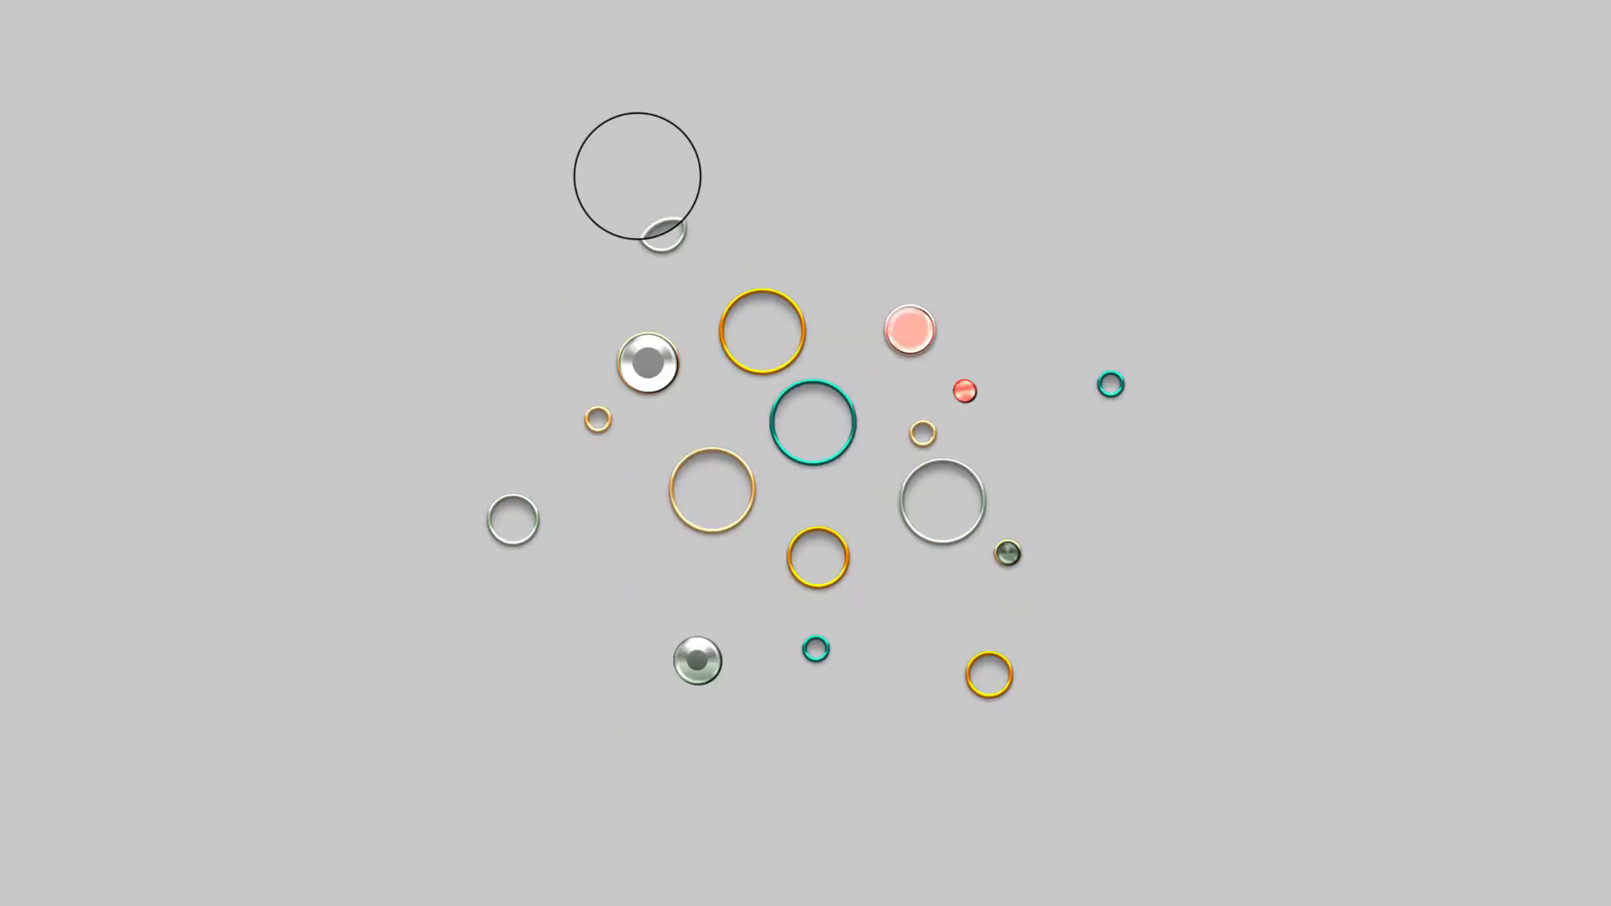
Continue the full-screen review through the "Follow Your Rainbow" wire cluster and the coloured swirls to the Art Crush No13 sprinkles preview.
key("Right")
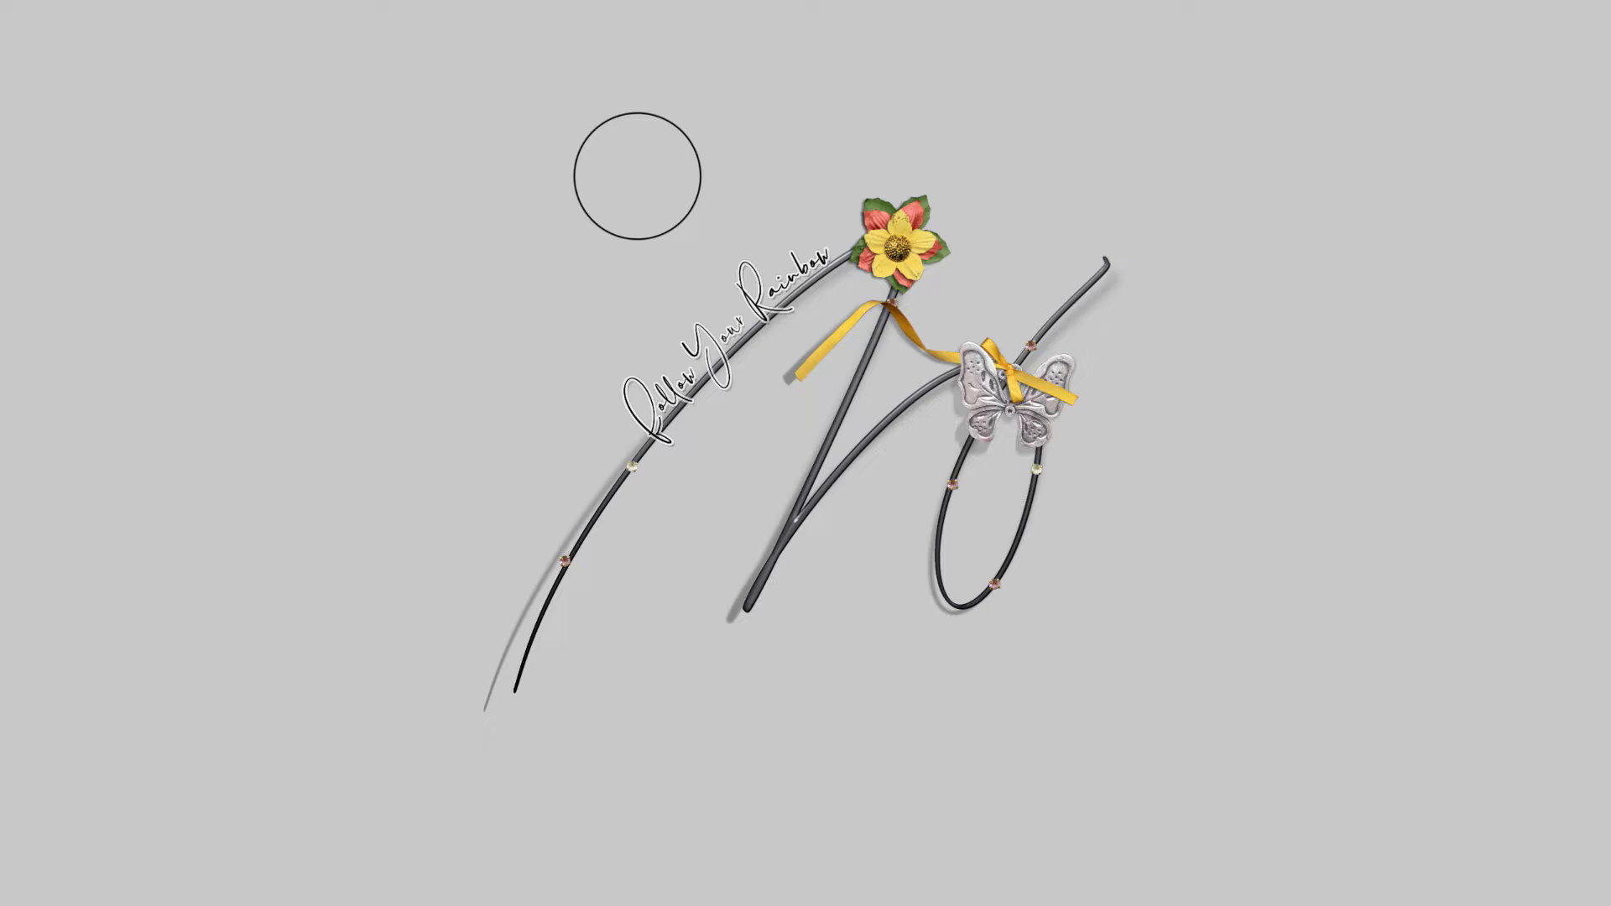
key("Right")
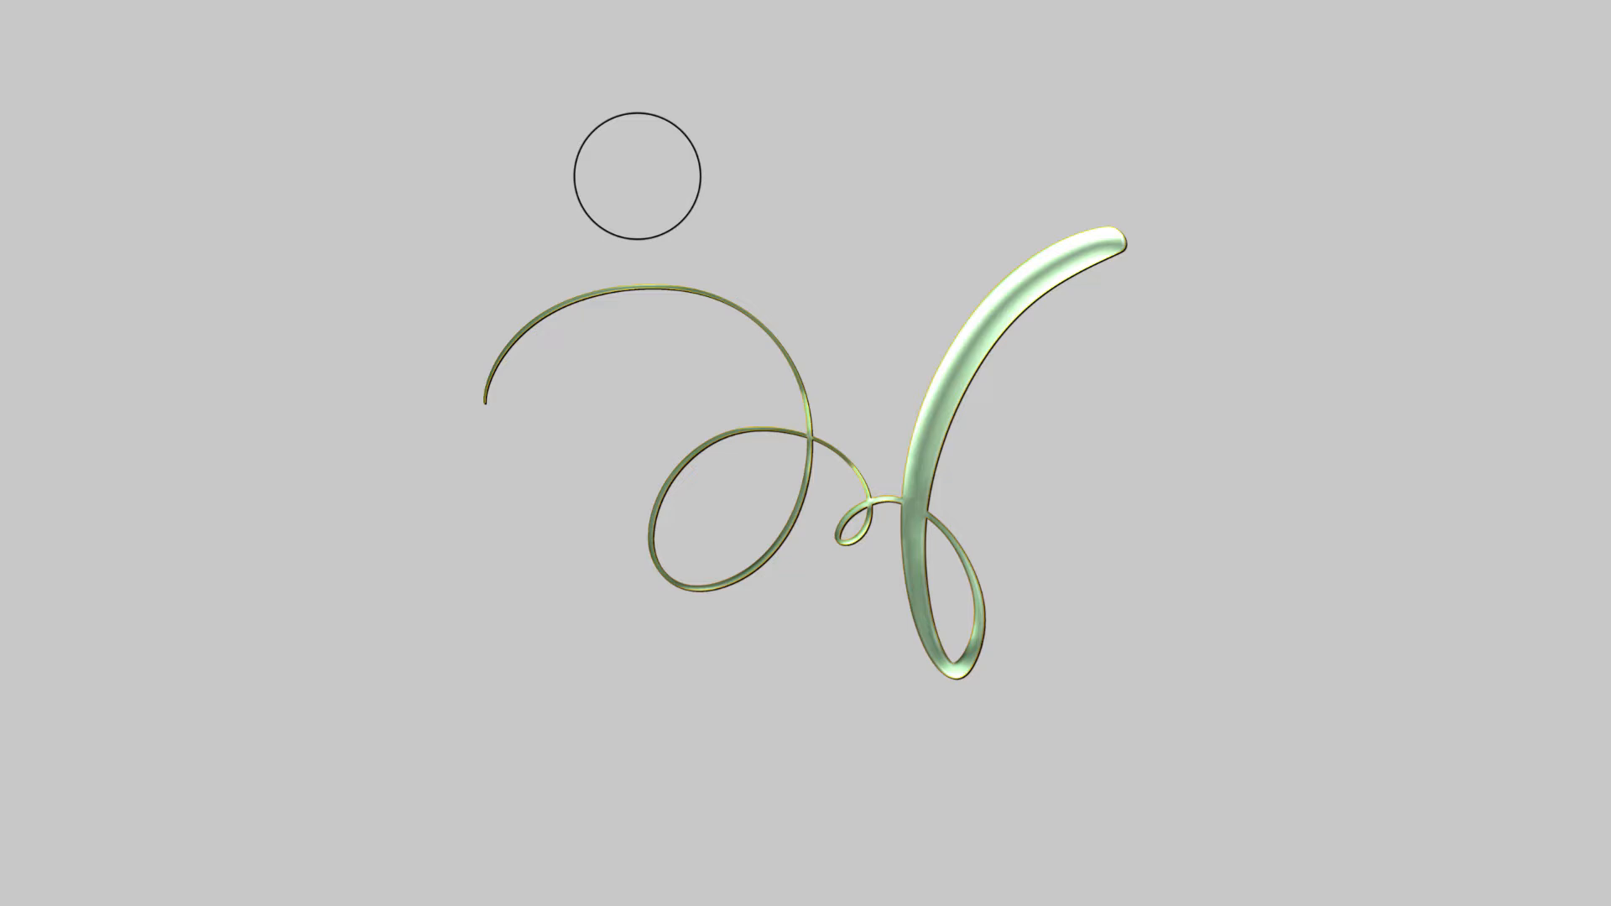
key("Right")
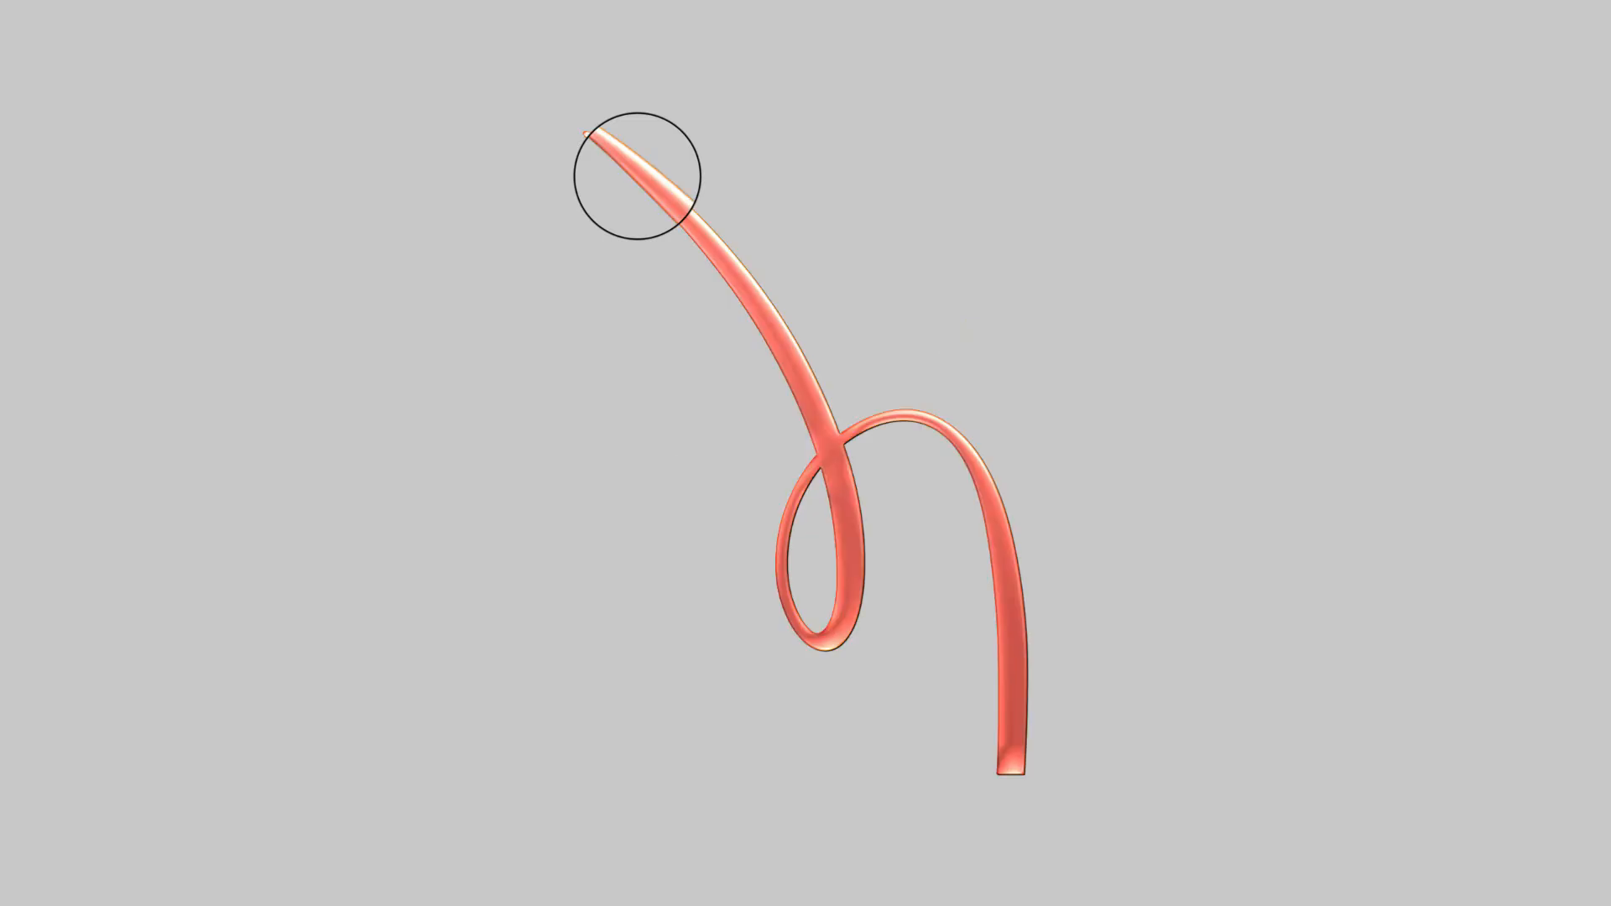
key("Right")
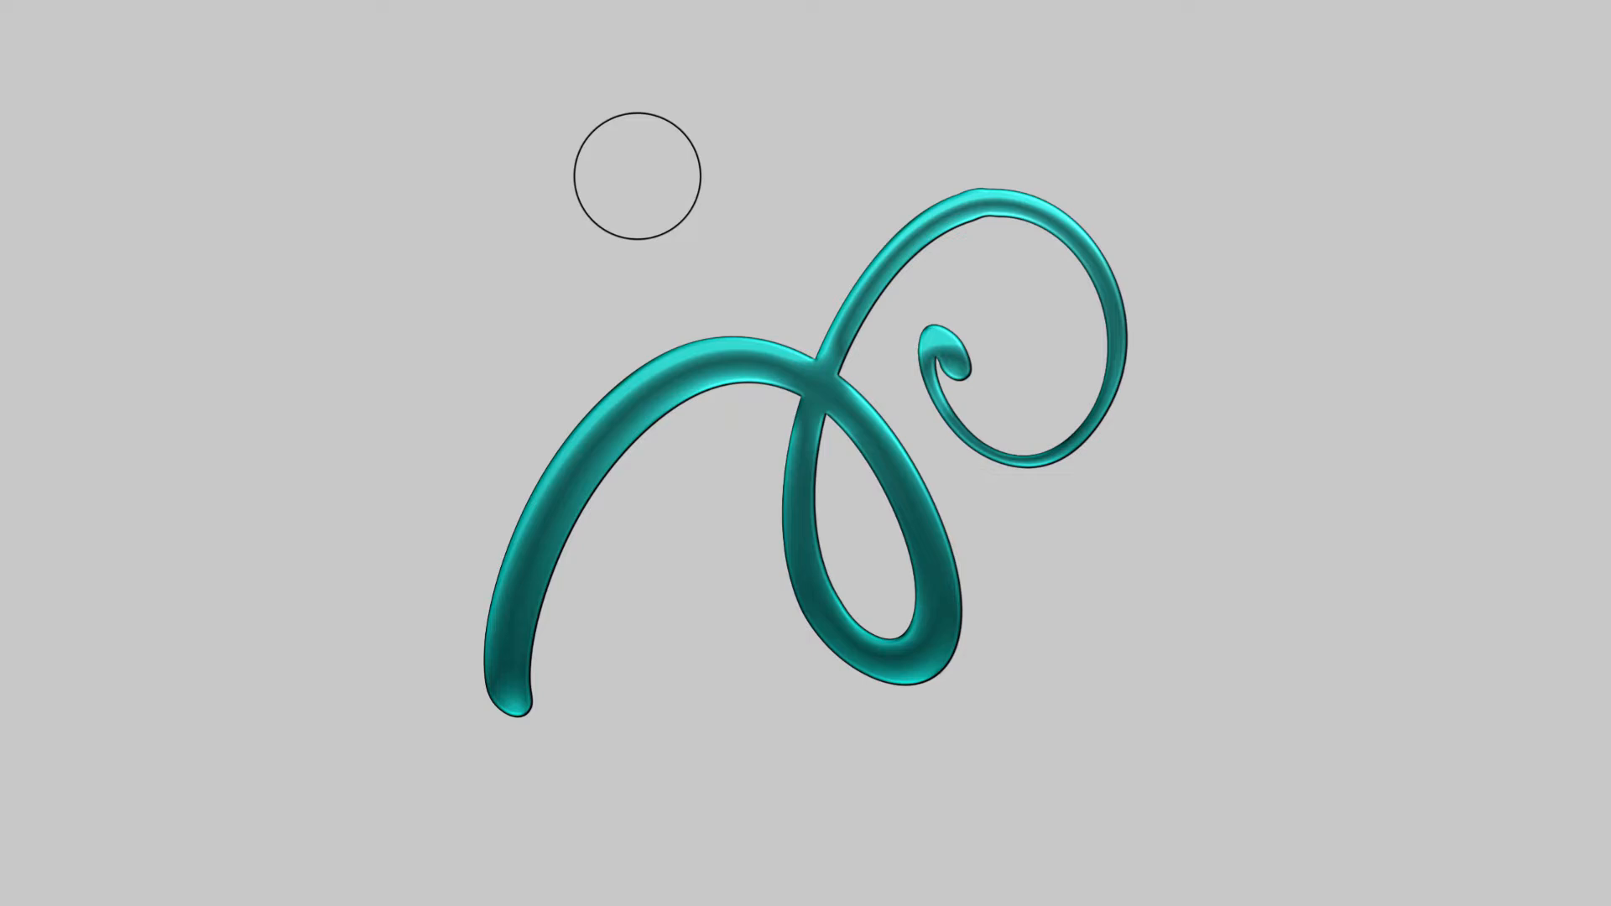
key("Right")
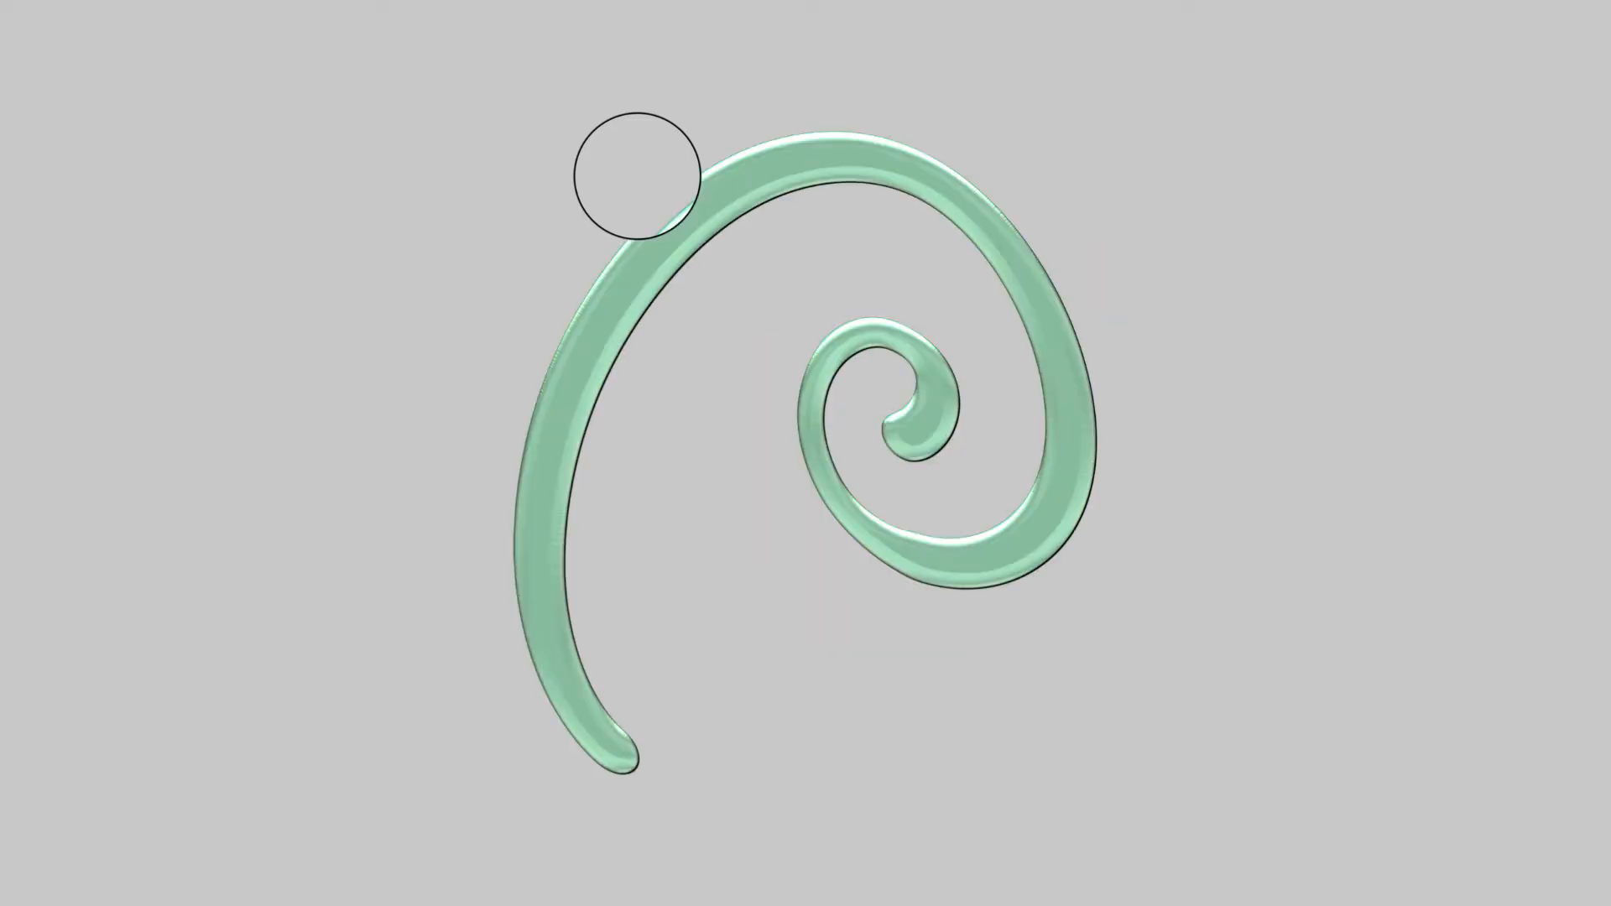
key("Right")
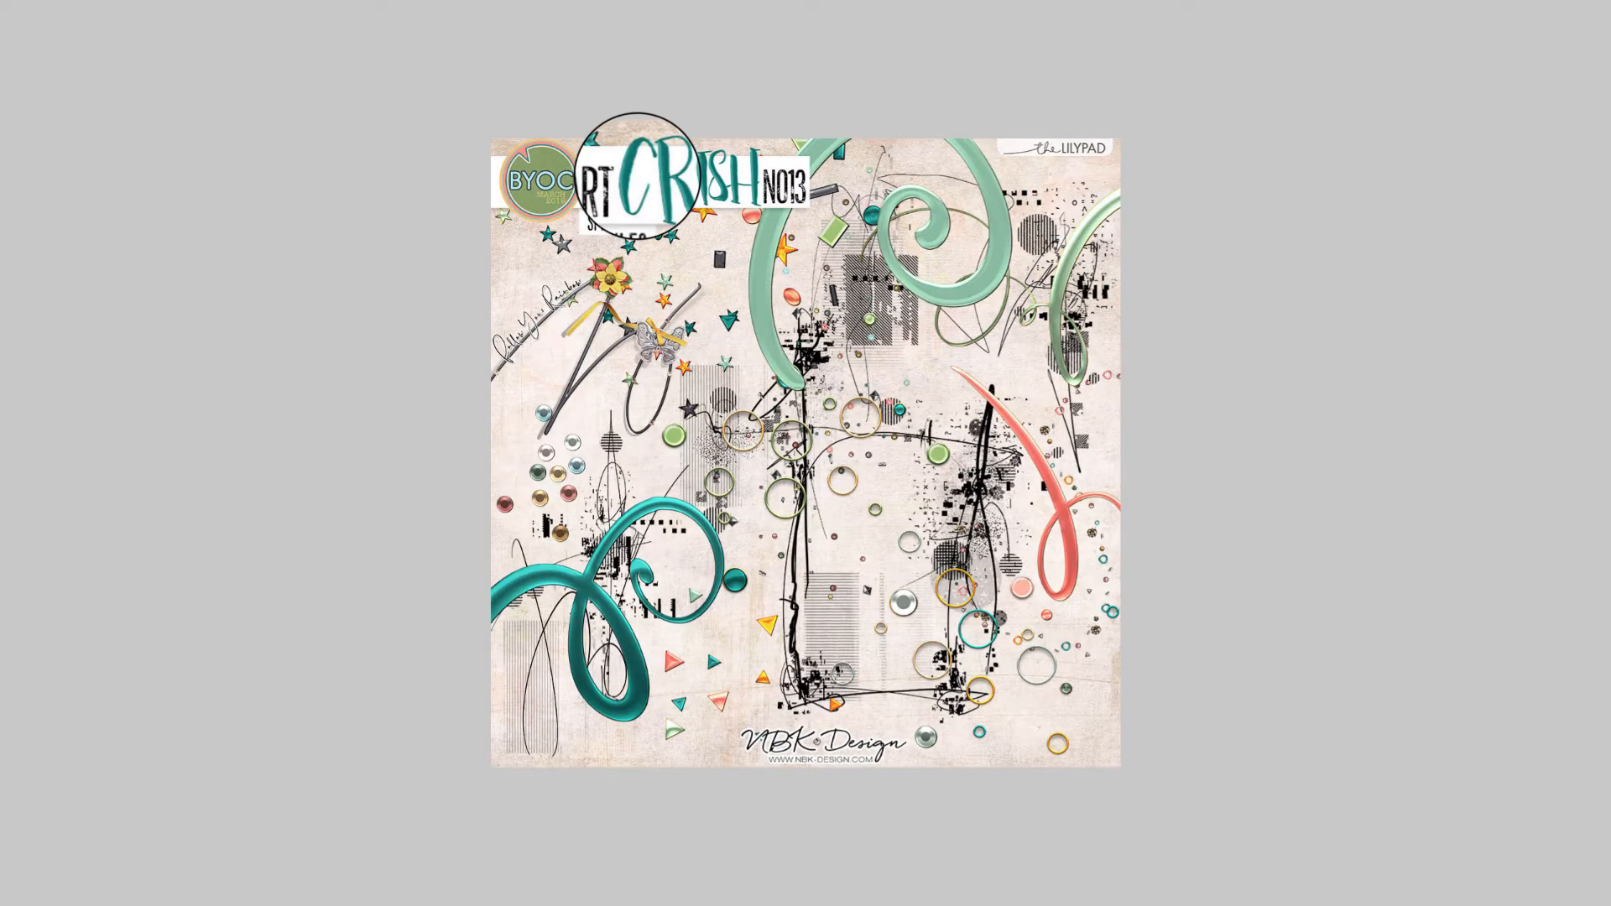
Leave the full-screen preview, open the nbk-AC13-Brush-and-Styles folder and look through the brush images in its nbk-AC13-brushmix subfolder.
key("space")
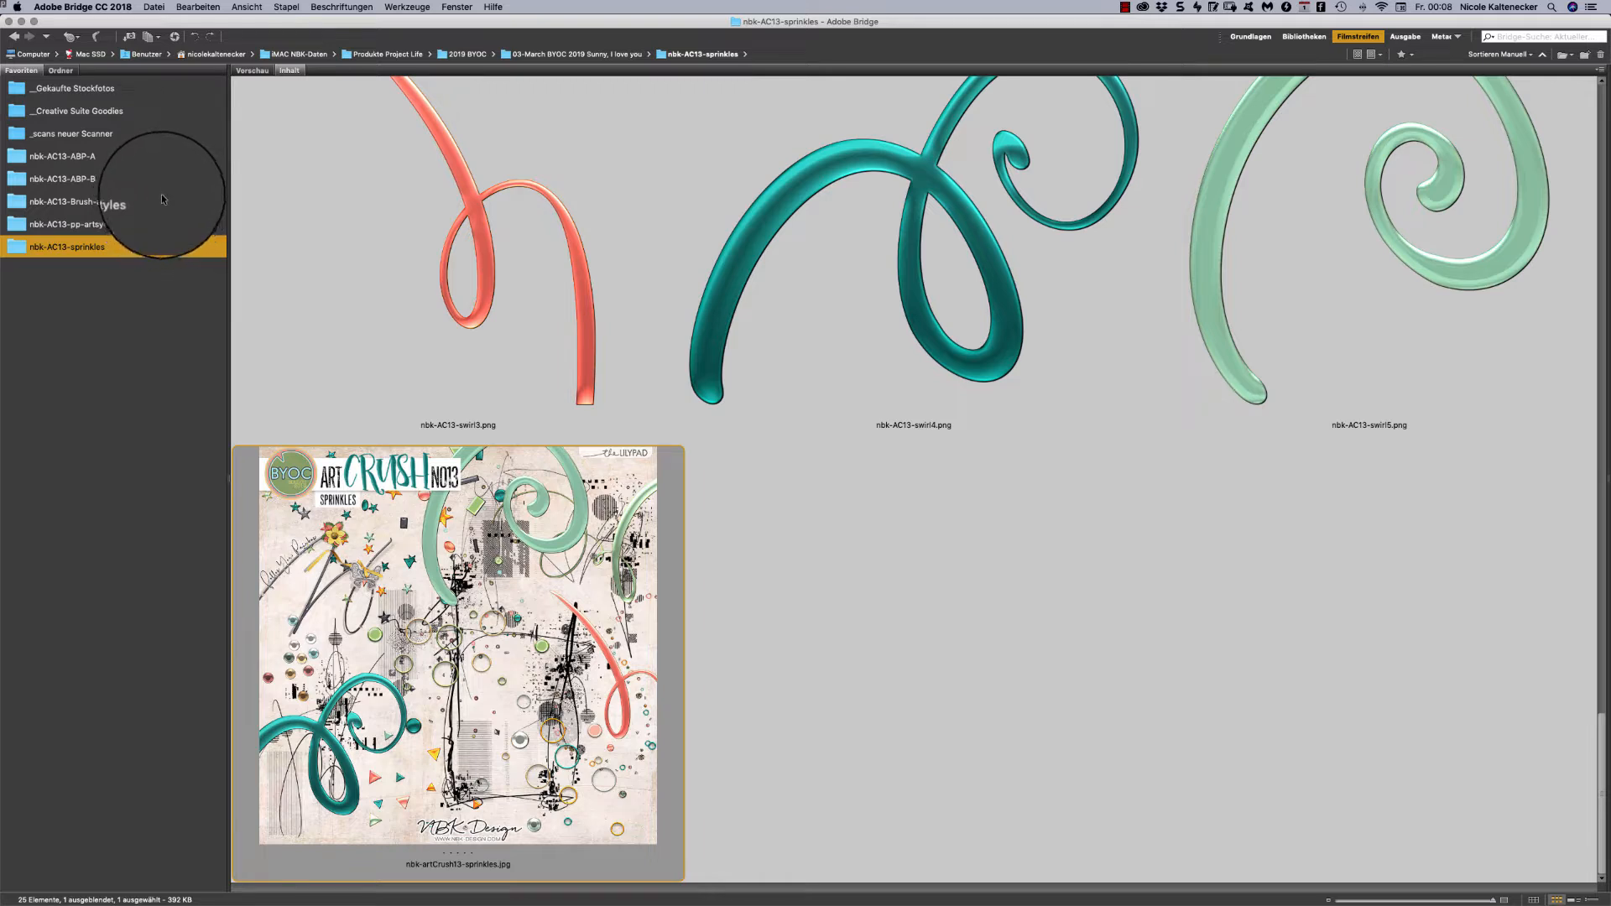
left_click(118, 206)
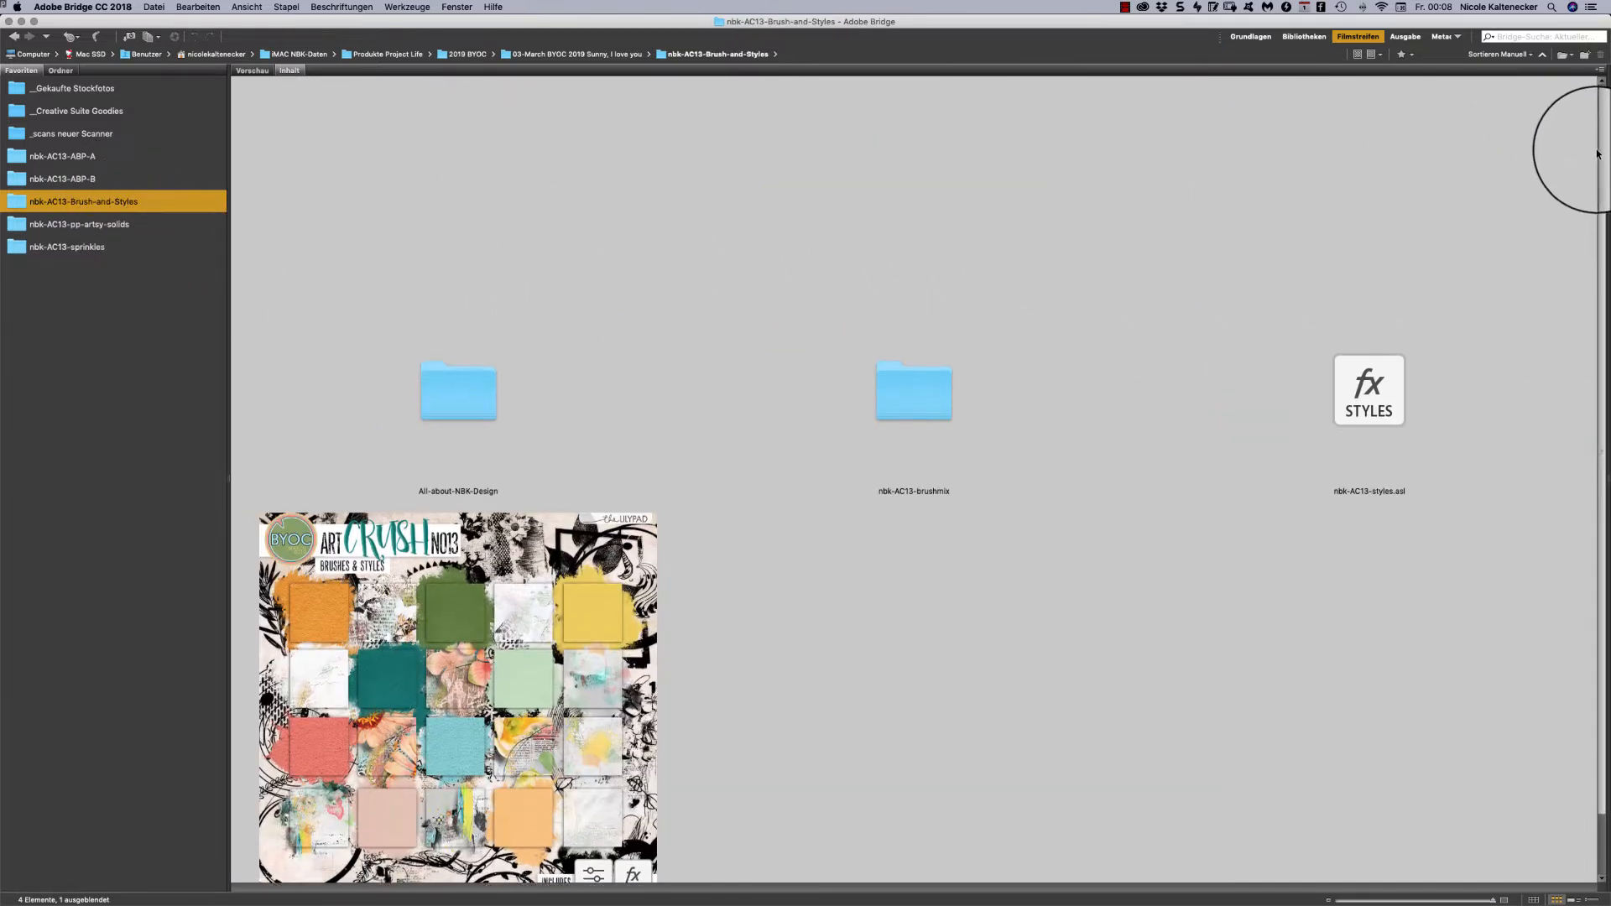
scroll(1586, 180, "down", 3)
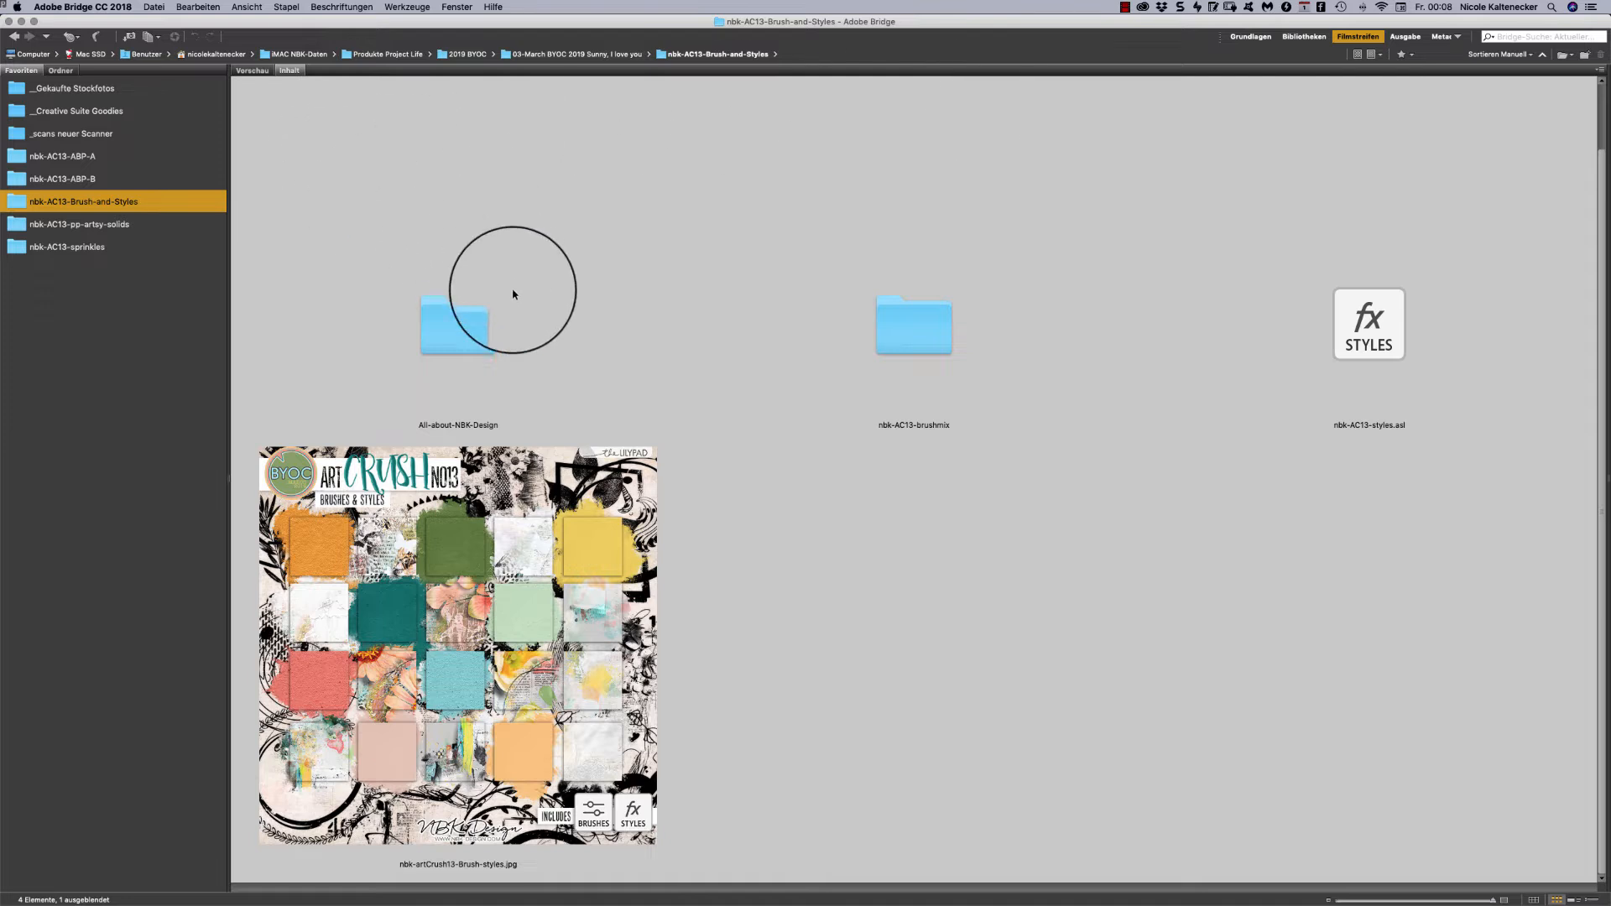
left_click(938, 309)
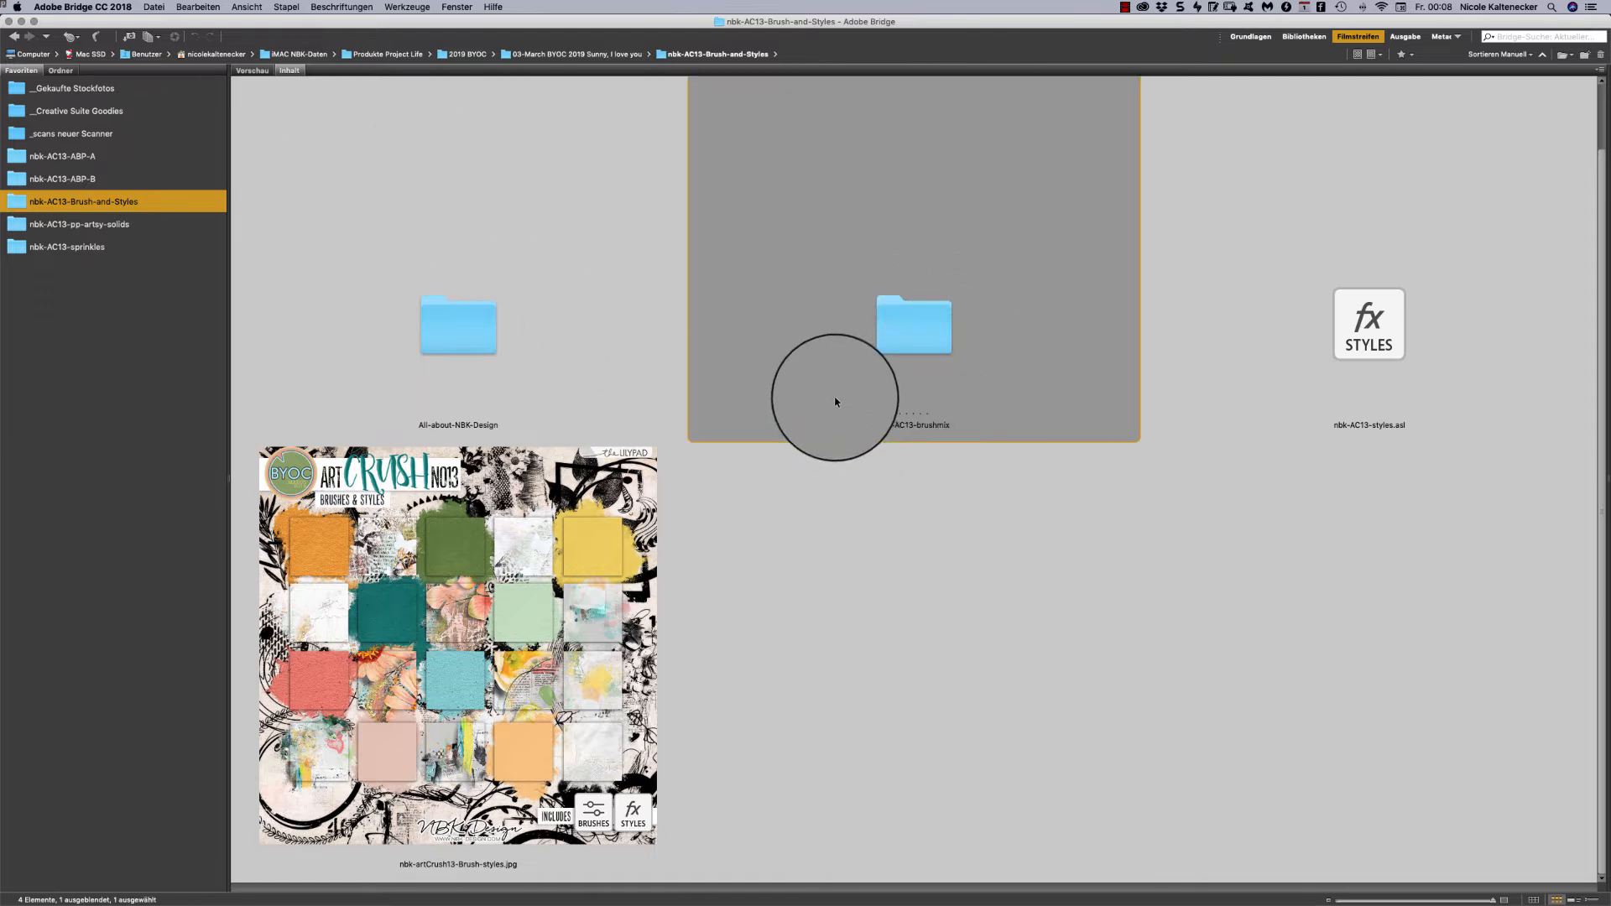
double_click(919, 322)
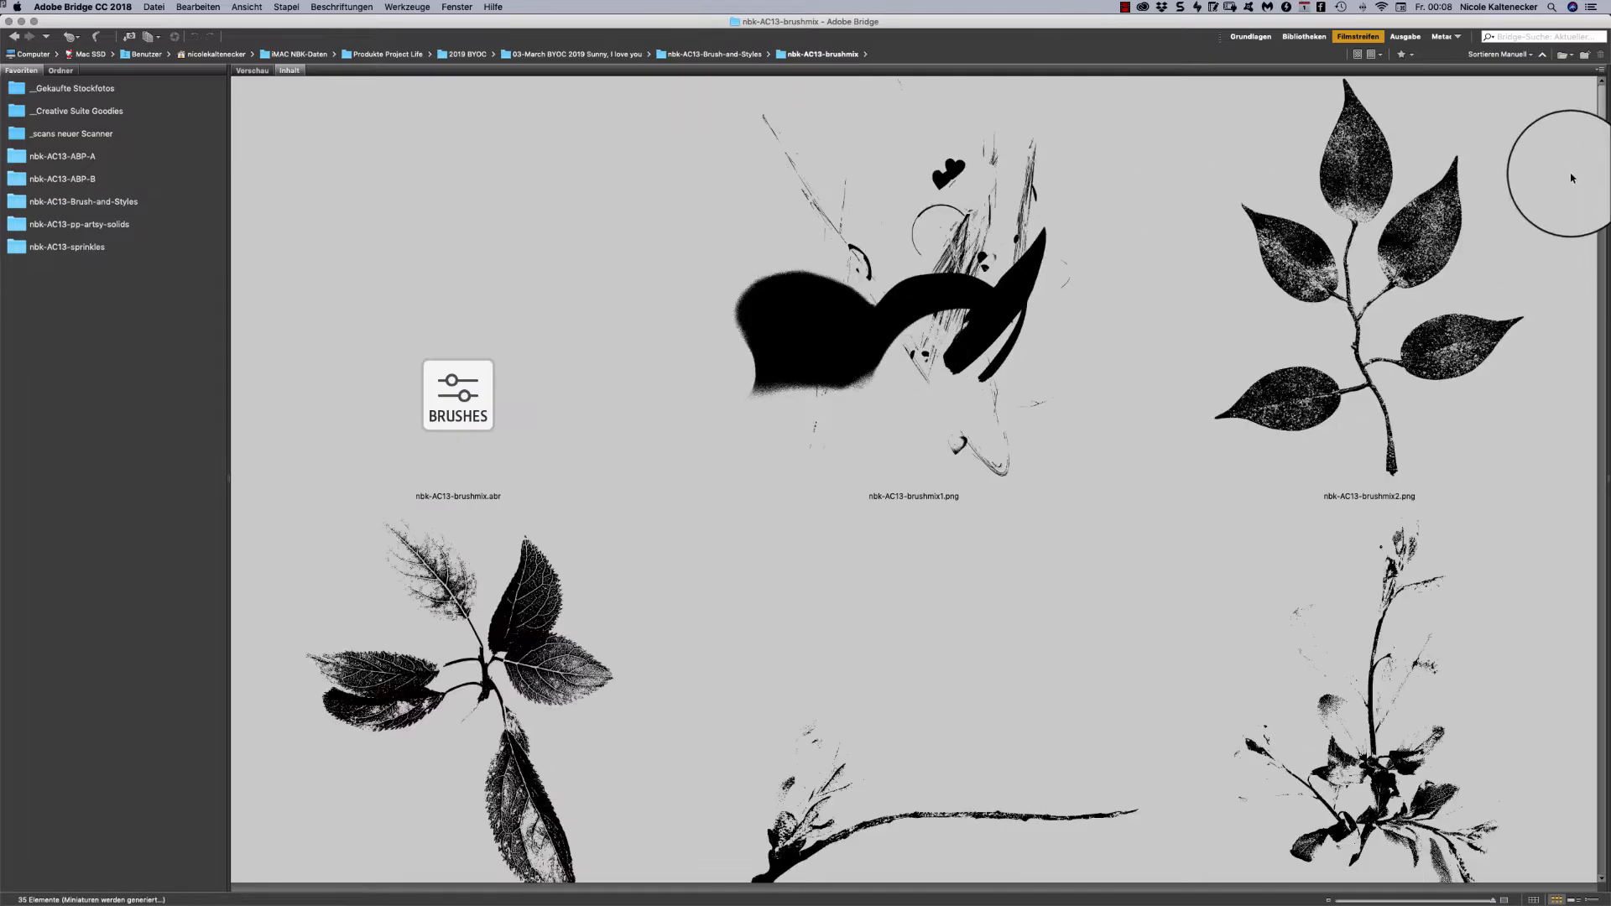
mouse_move(1602, 126)
left_mouse_down()
mouse_move(1316, 599)
mouse_move(1254, 767)
mouse_move(1244, 871)
mouse_move(1313, 85)
mouse_move(1330, 220)
mouse_move(1271, 376)
mouse_move(1282, 393)
mouse_move(1262, 403)
mouse_move(1284, 507)
mouse_move(1247, 529)
mouse_move(1274, 541)
mouse_move(1246, 564)
mouse_move(1262, 811)
mouse_move(1241, 517)
mouse_move(1257, 93)
left_mouse_up()
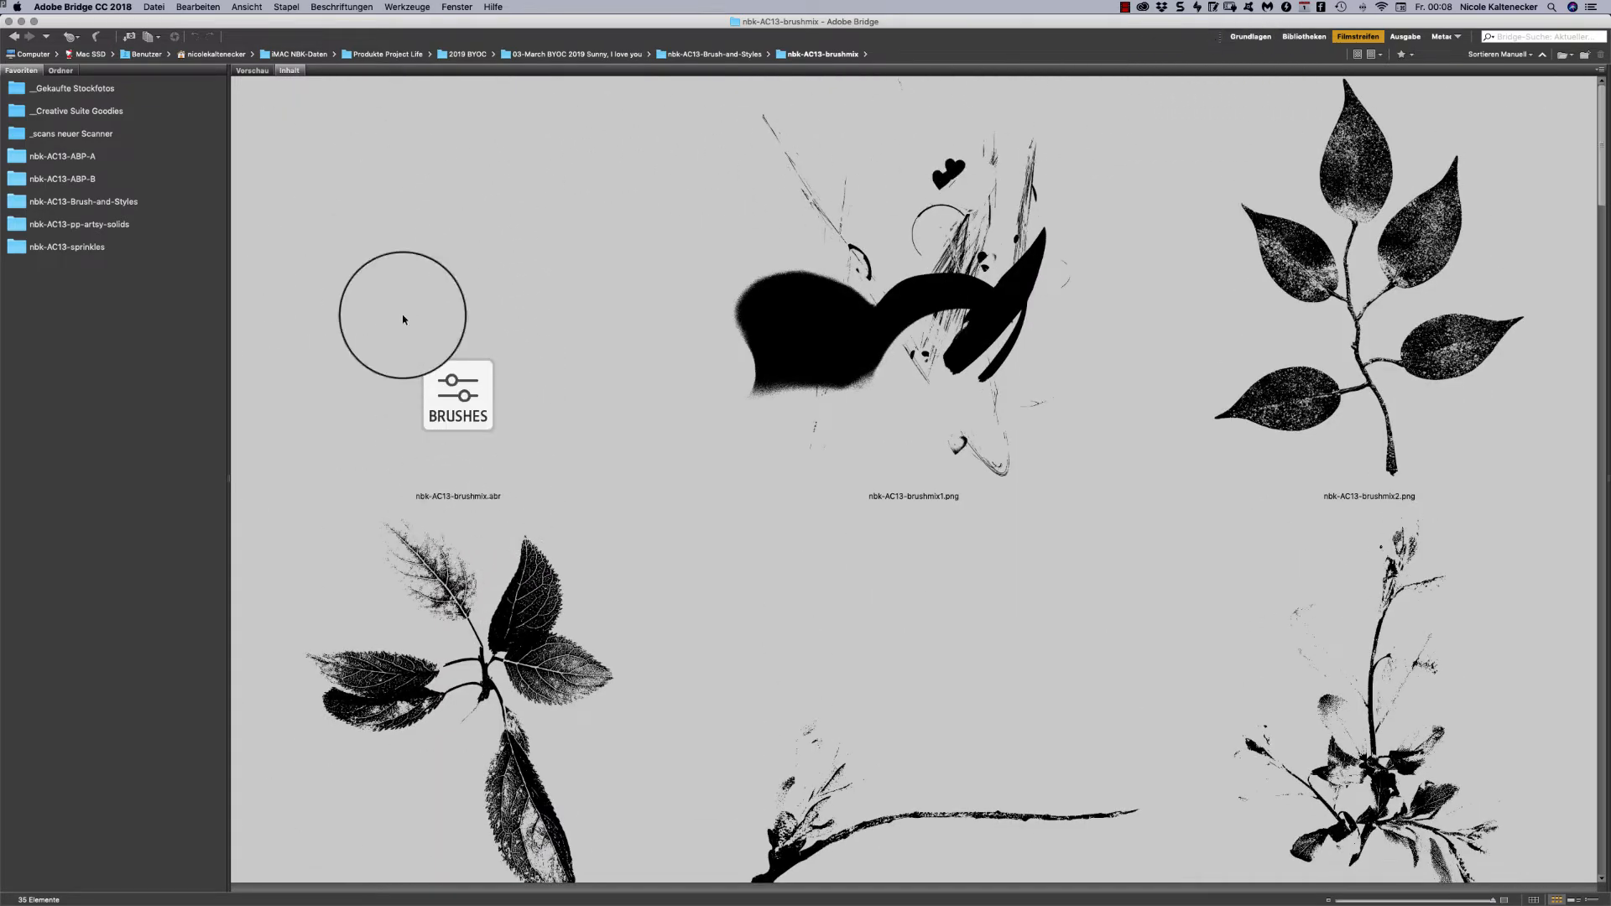
Return to the nbk-AC13-Brush-and-Styles folder and view the nbk-artCrush13-Brush-styles.jpg preview in full screen before going back to the thumbnails.
key("super+Up")
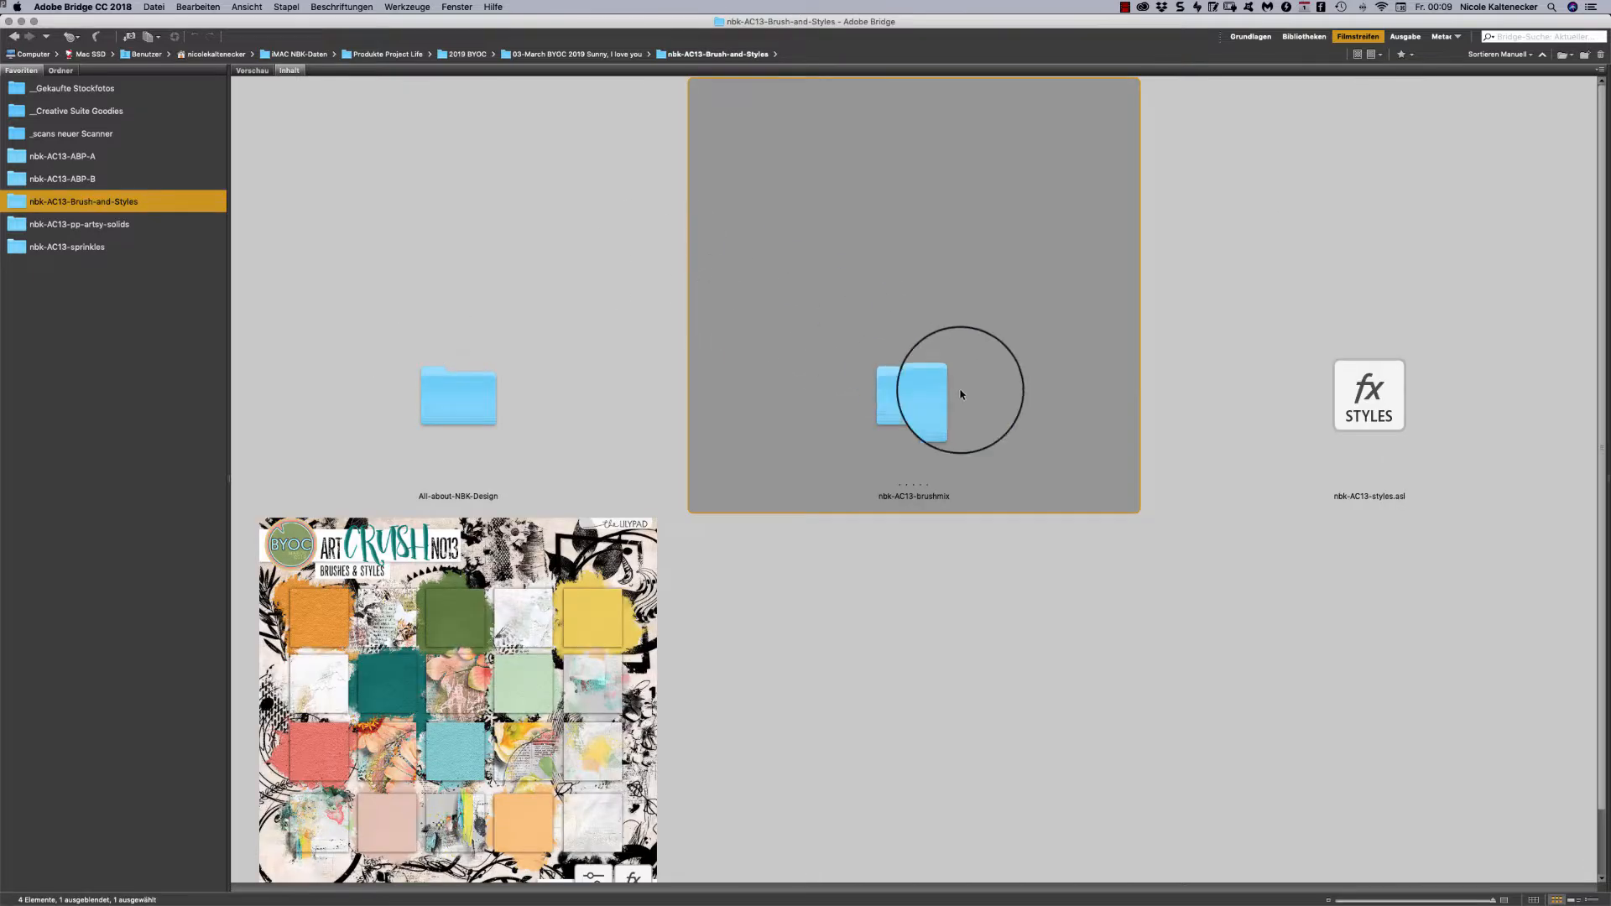
left_click(1057, 597)
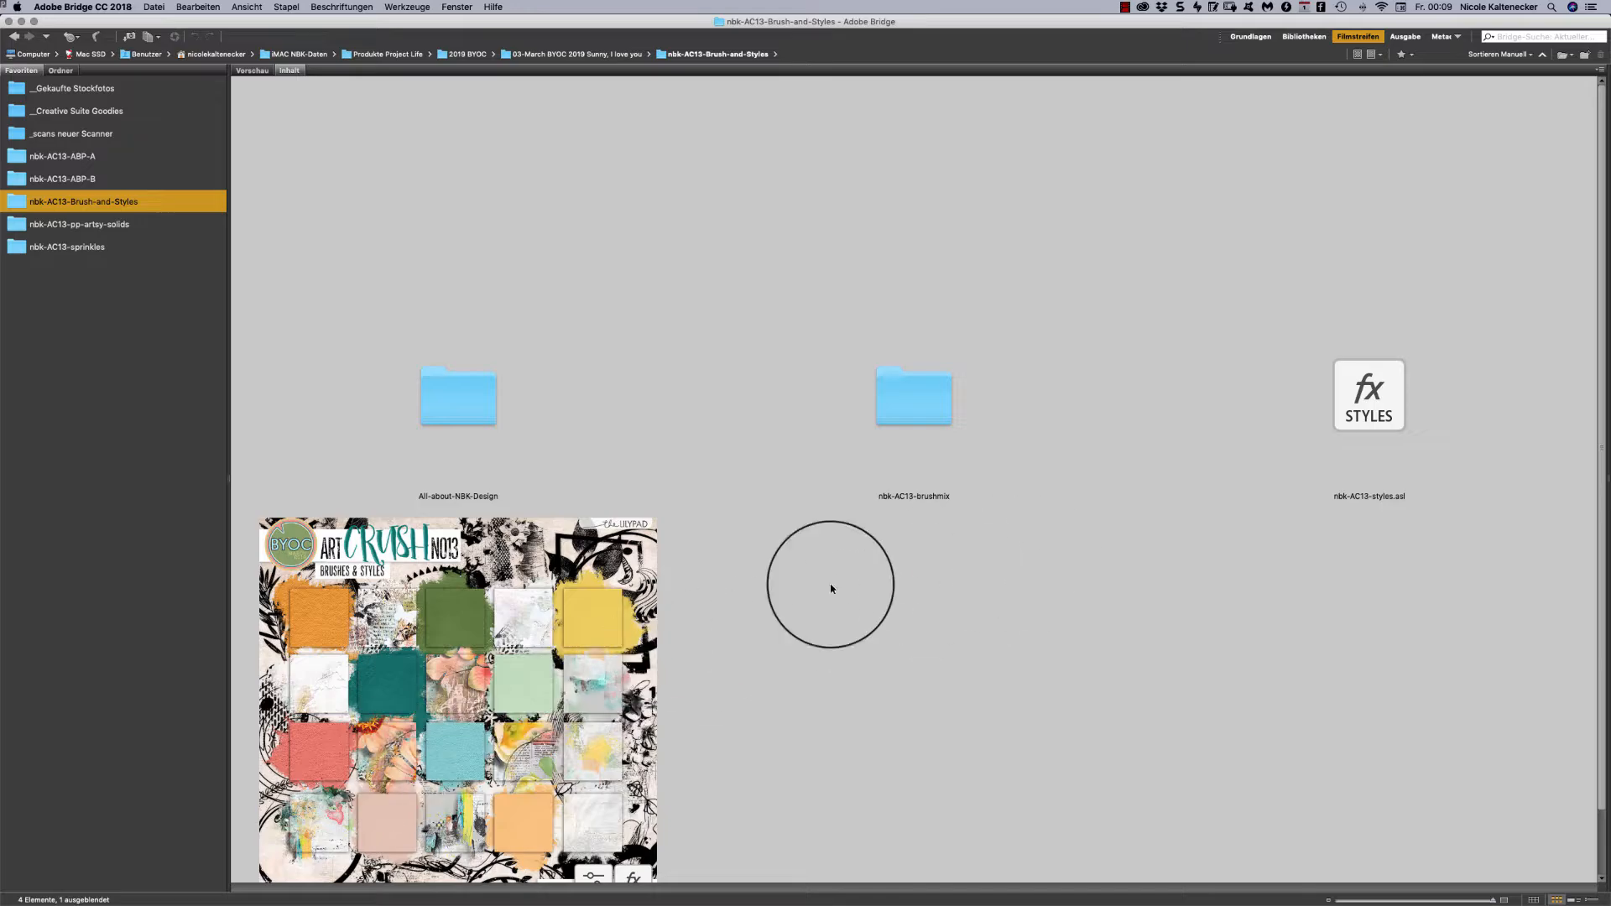
left_click(544, 688)
key("space")
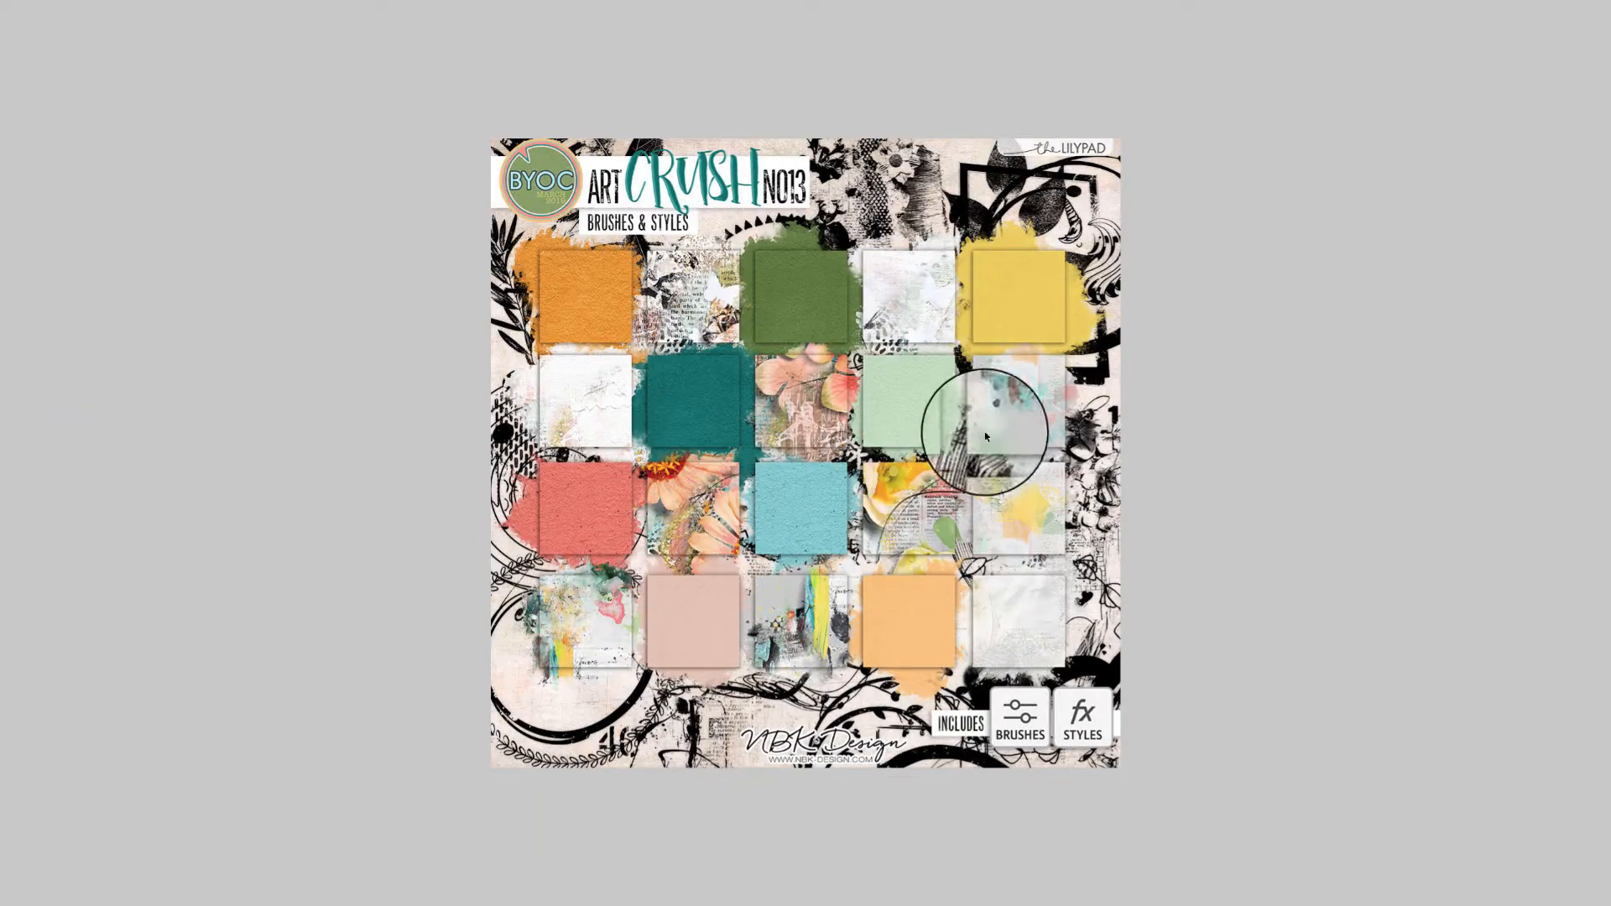
key("space")
Load nbk-AC13-styles.asl into Photoshop and open nbk-AC13-pp-artsy2.jpg there from the nbk-AC13-pp-artsy-solids folder.
left_click(1367, 324)
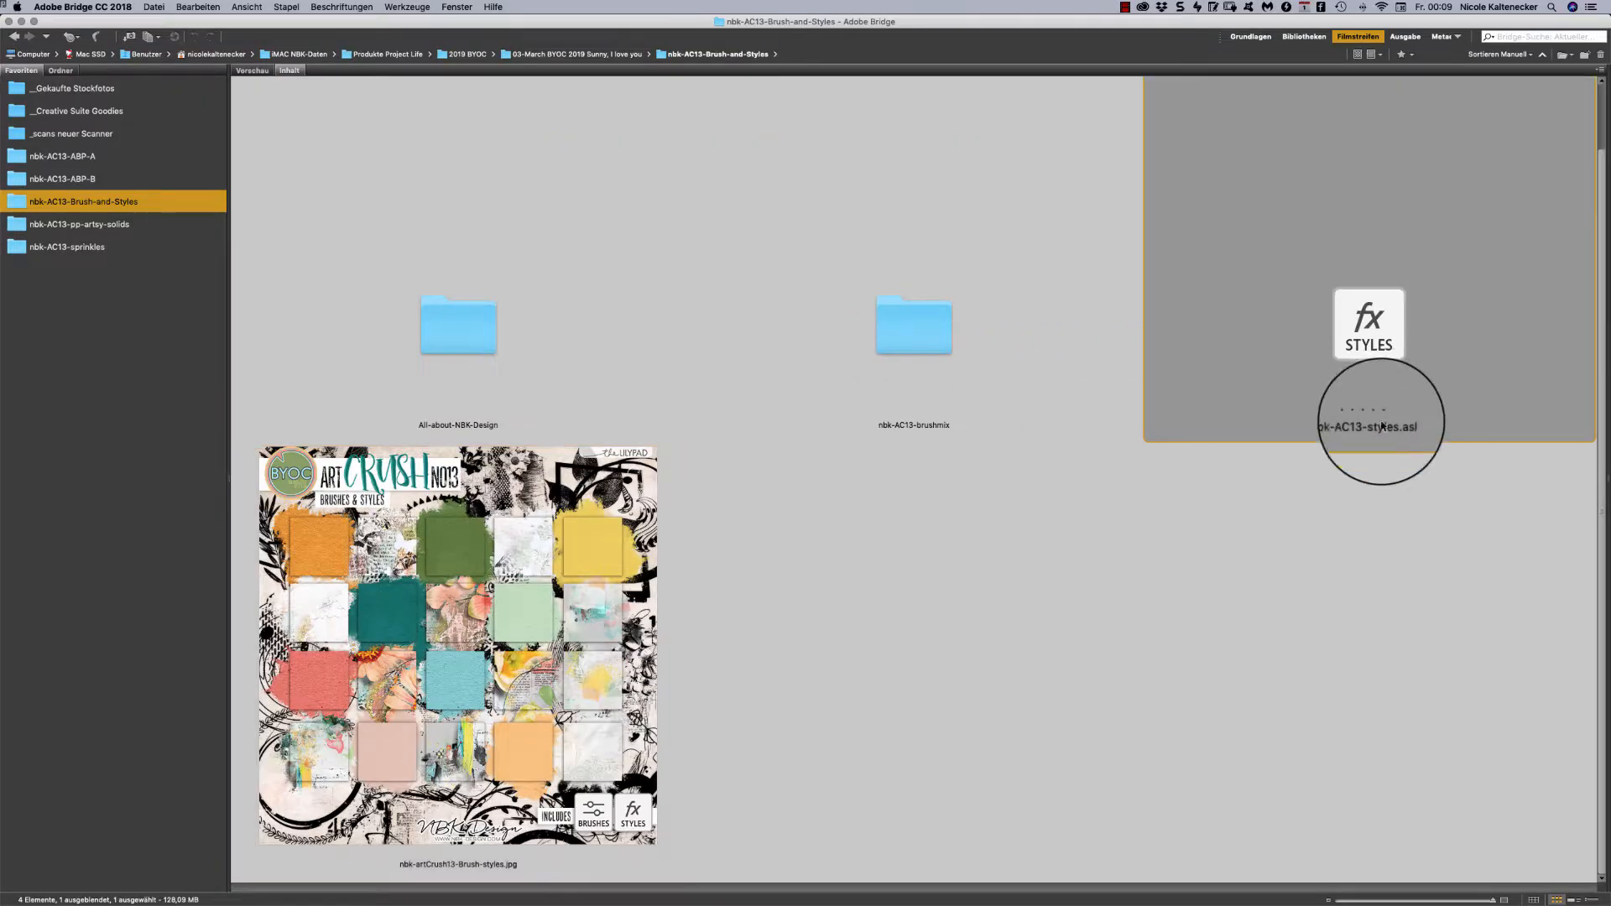
double_click(1378, 332)
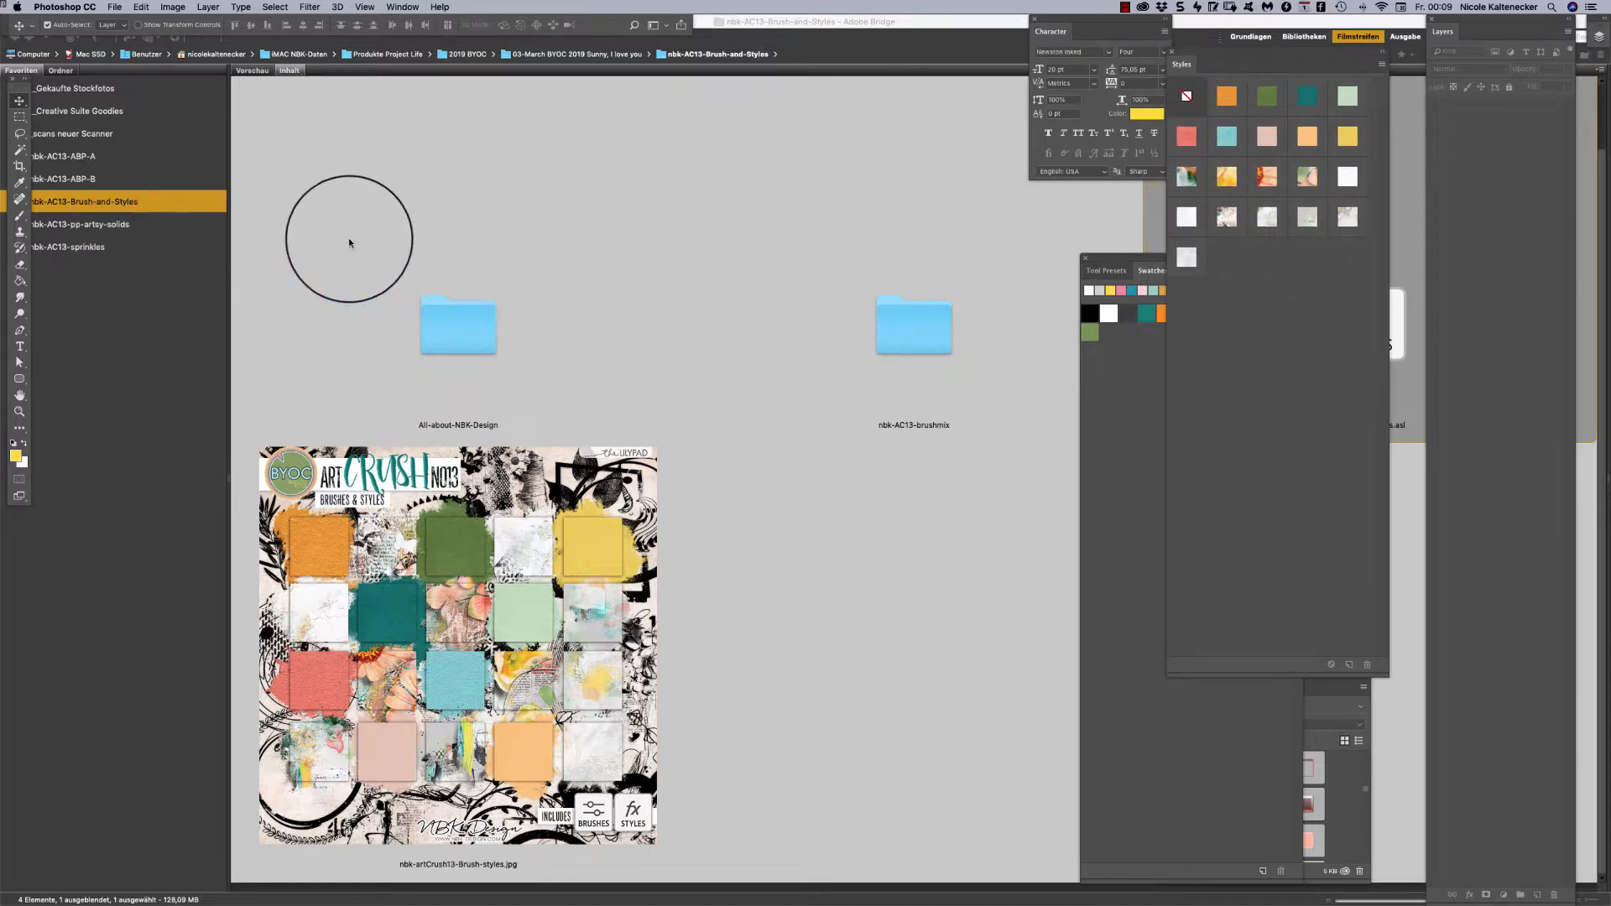
left_click(136, 230)
left_click(136, 230)
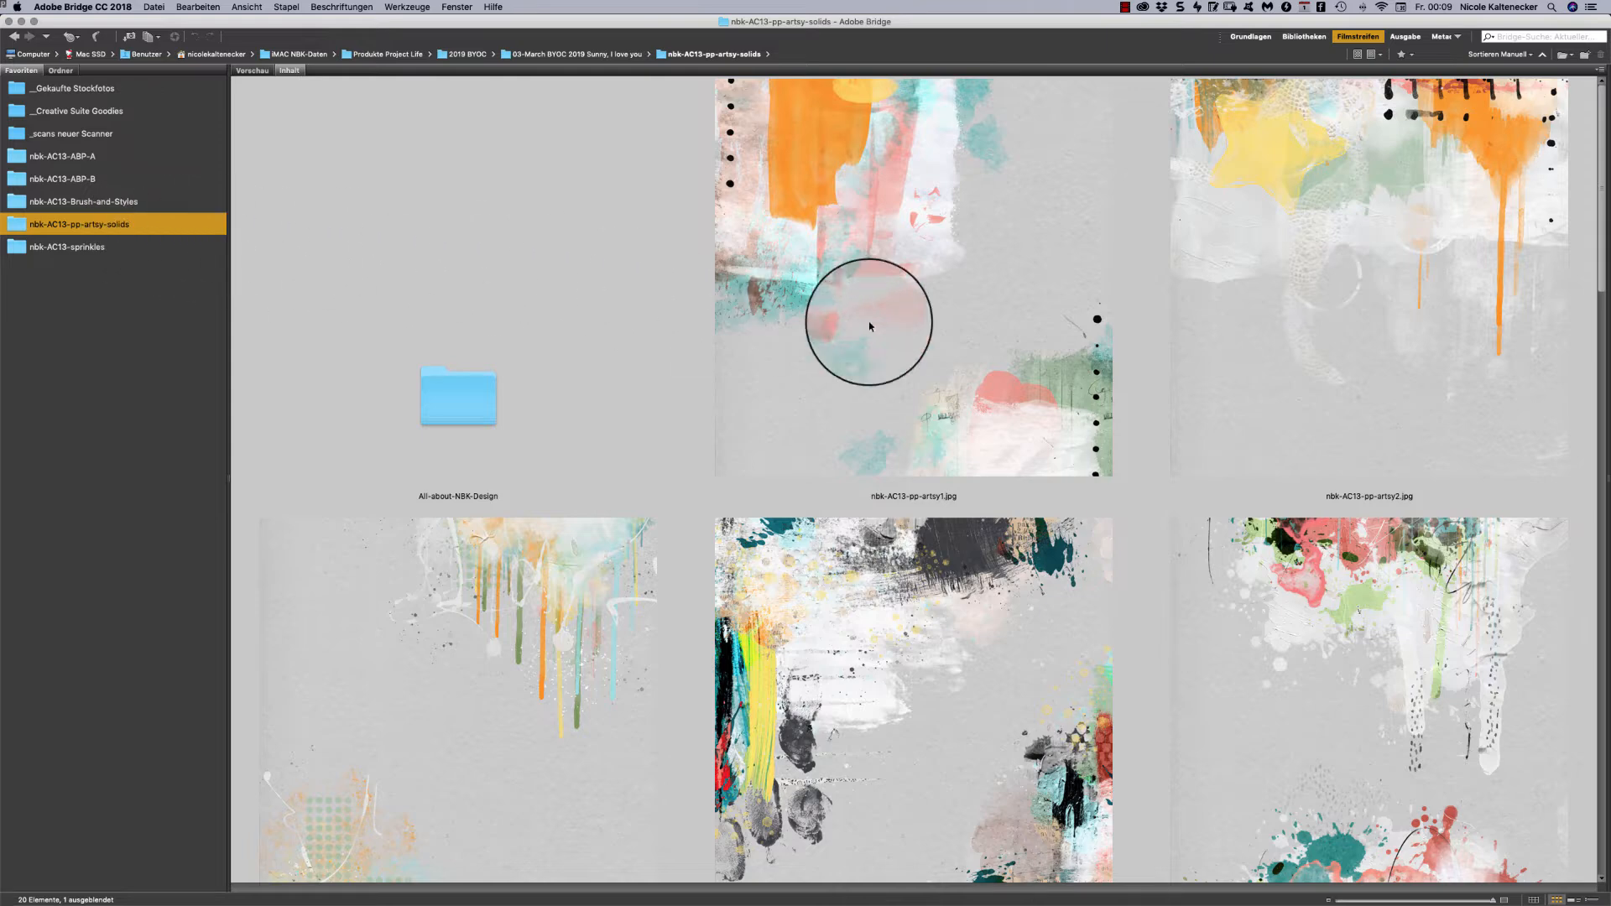
double_click(1505, 225)
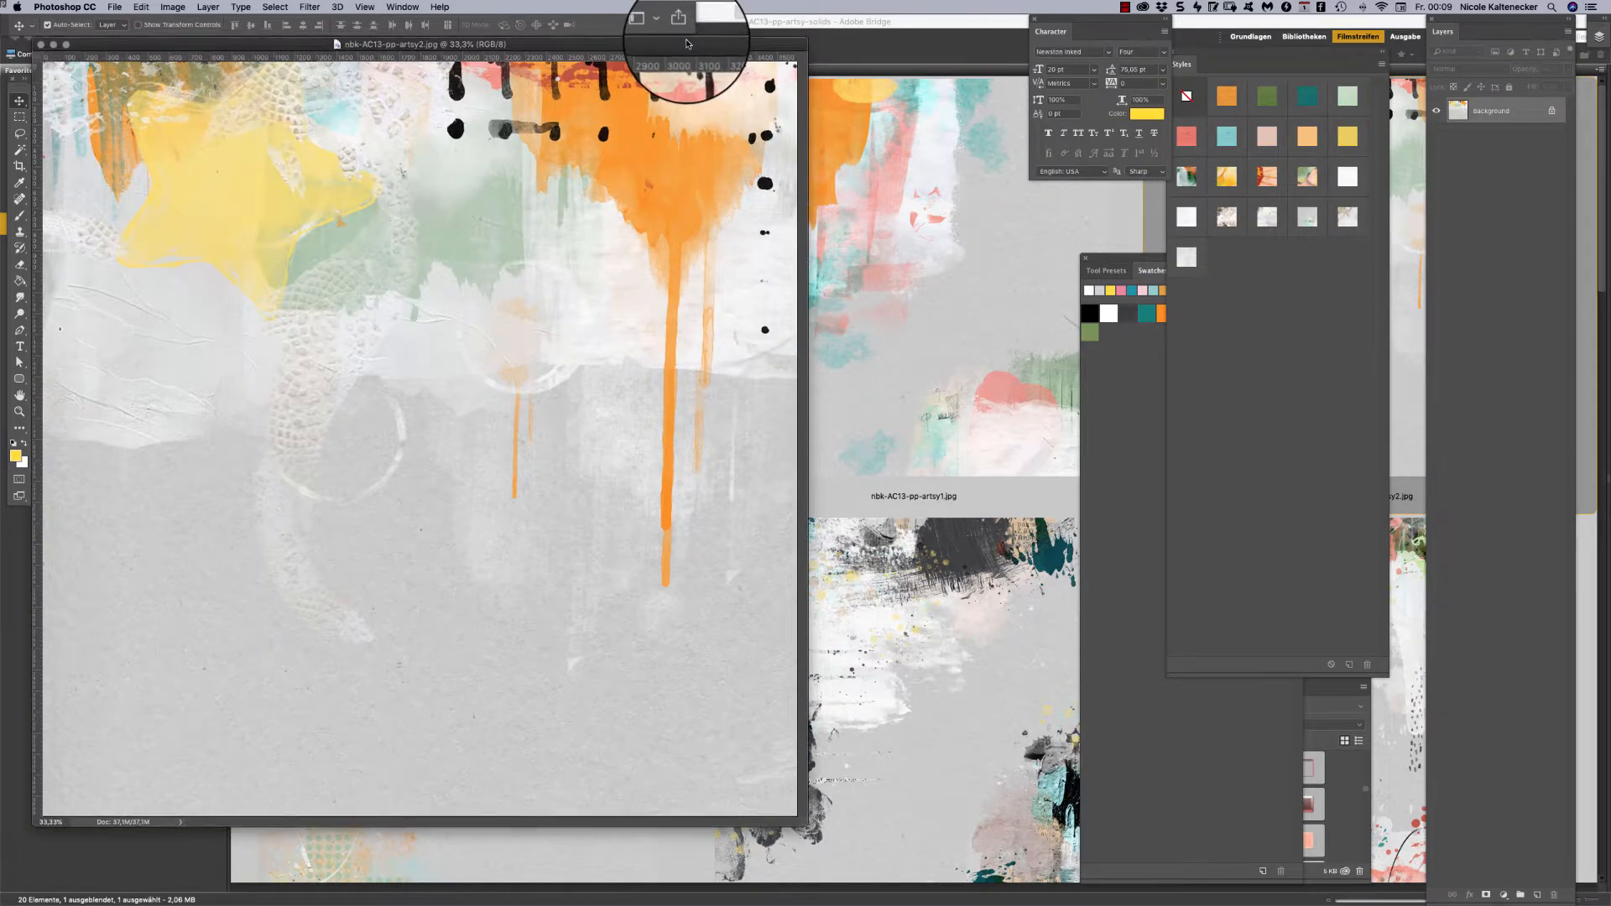
left_click_drag(686, 44, 722, 54)
Switch to Bridge, load nbk-AC13-brushmix.abr from the nbk-AC13-brushmix subfolder into Photoshop, and reposition the paper's document window.
left_click(881, 151)
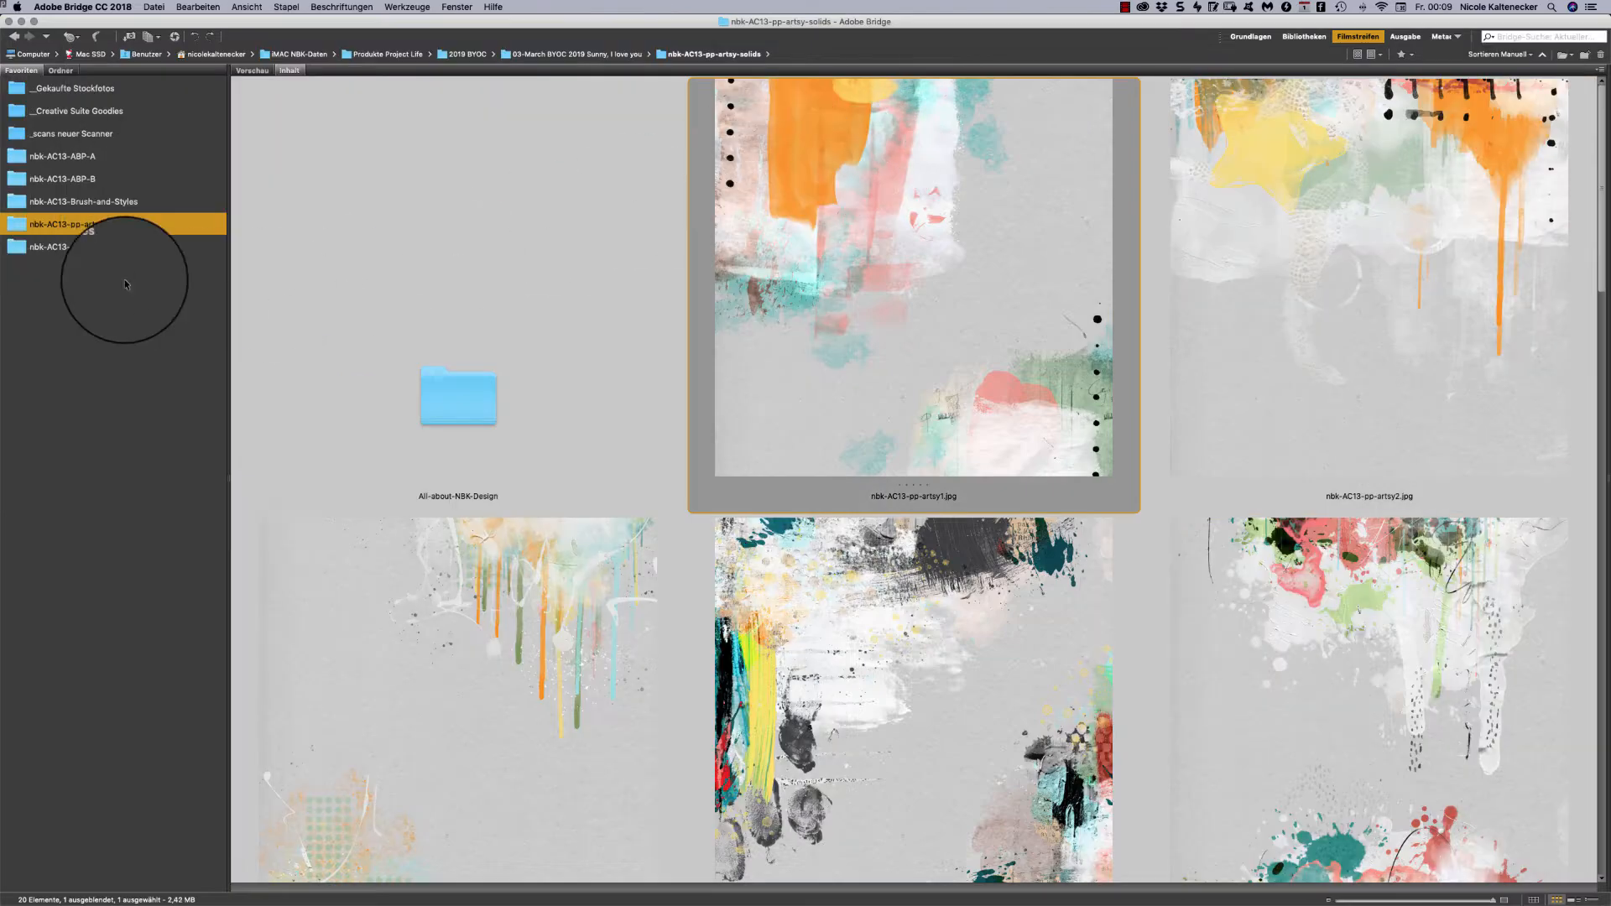
left_click(120, 202)
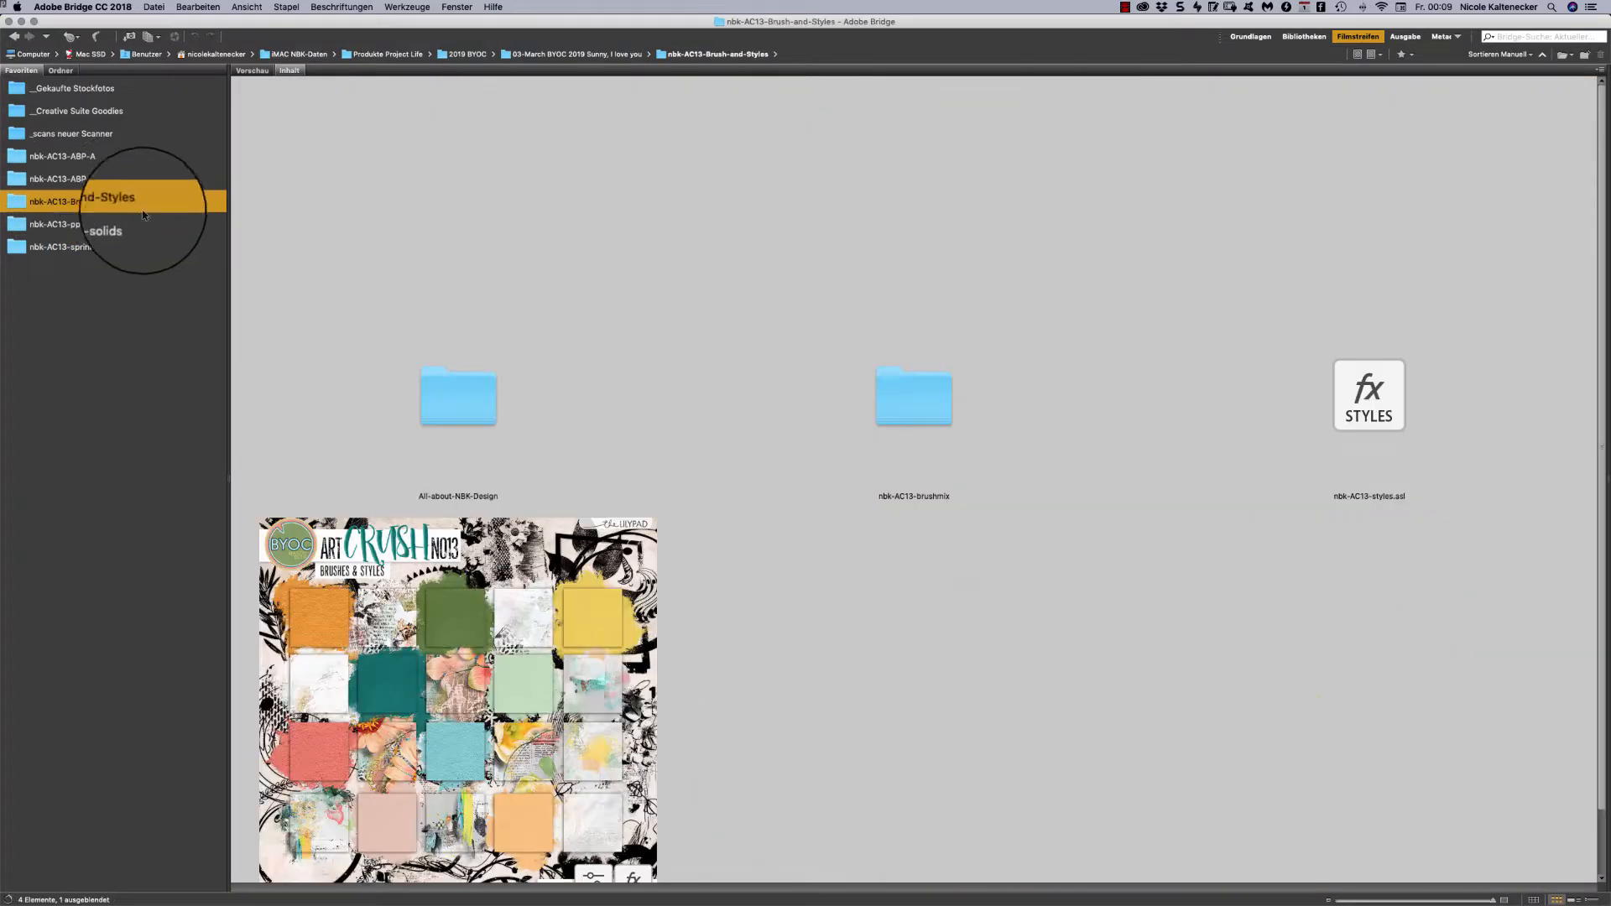
left_click(944, 393)
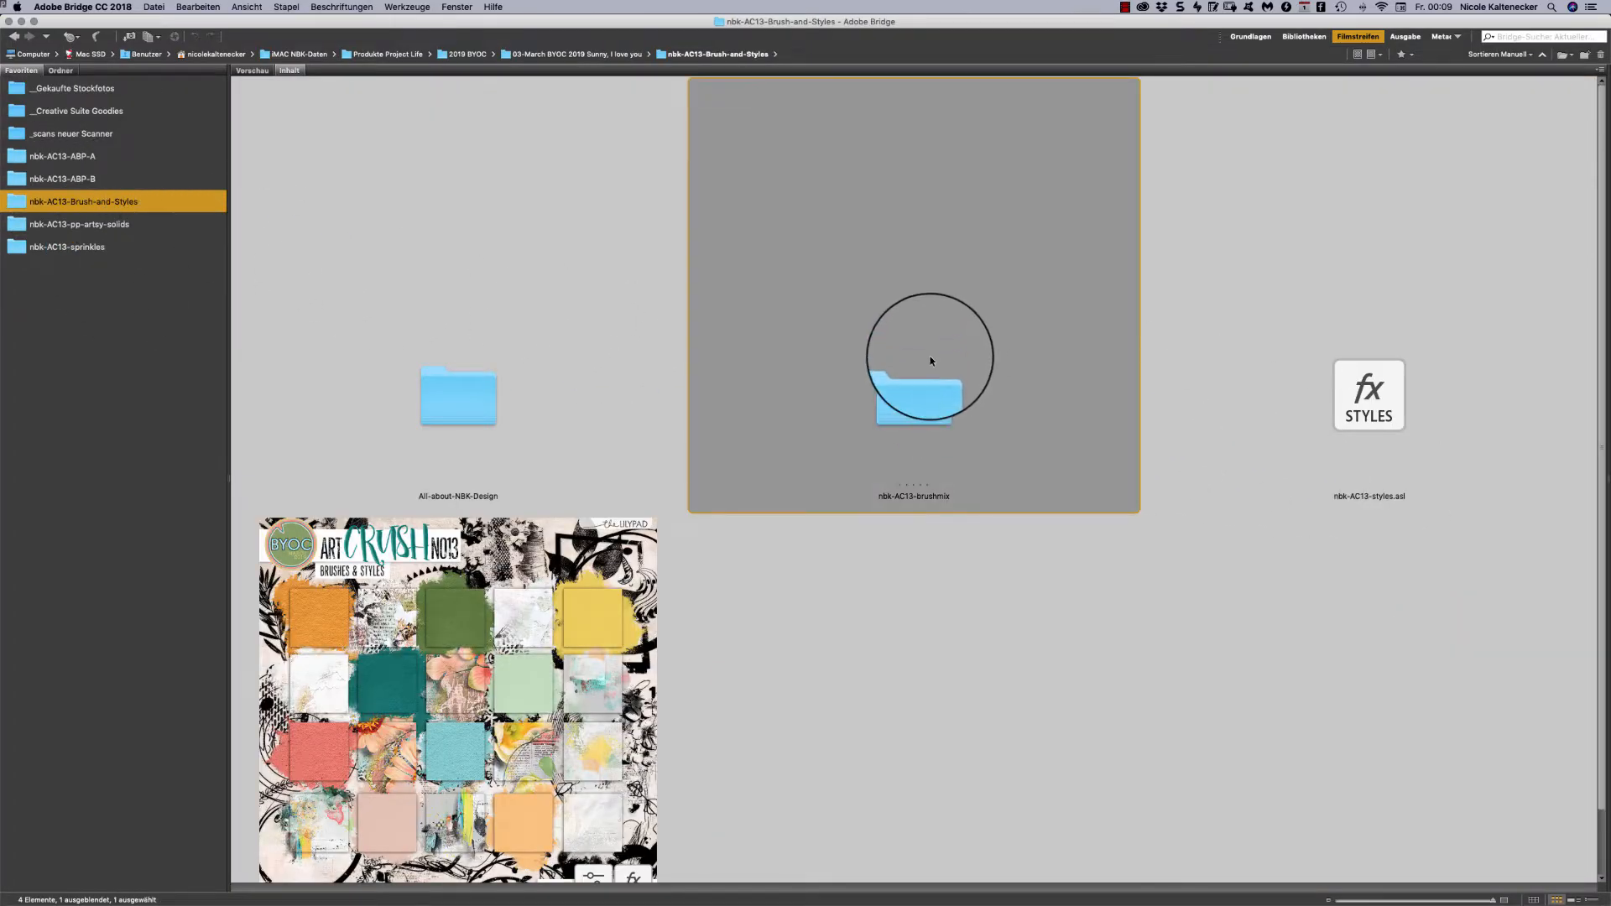
double_click(929, 361)
double_click(457, 401)
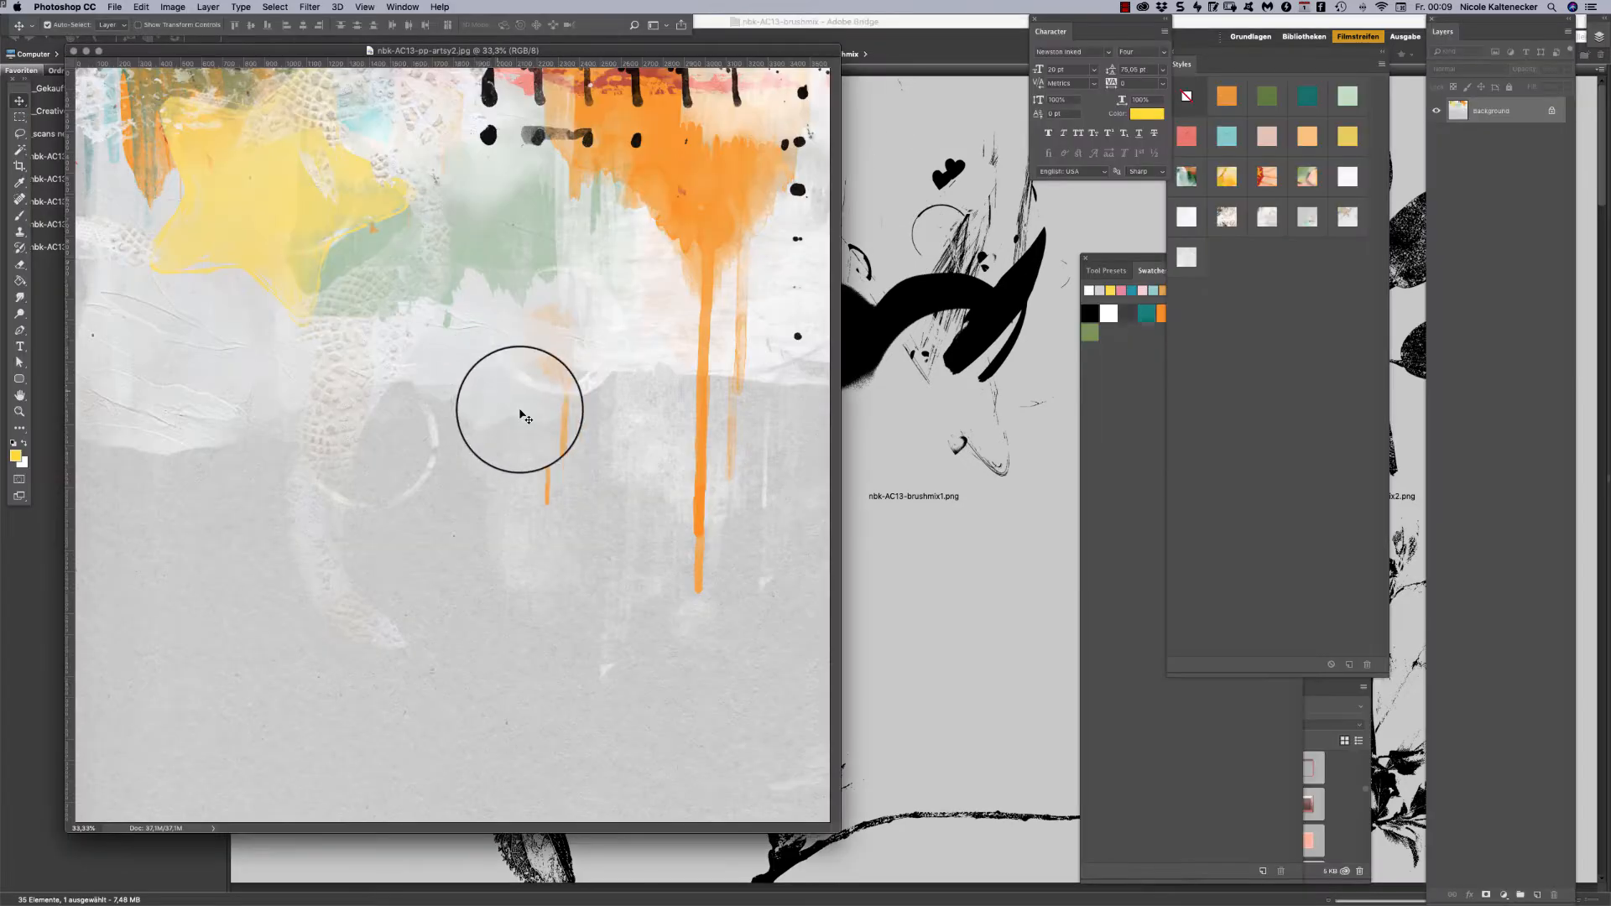
left_click_drag(740, 51, 908, 93)
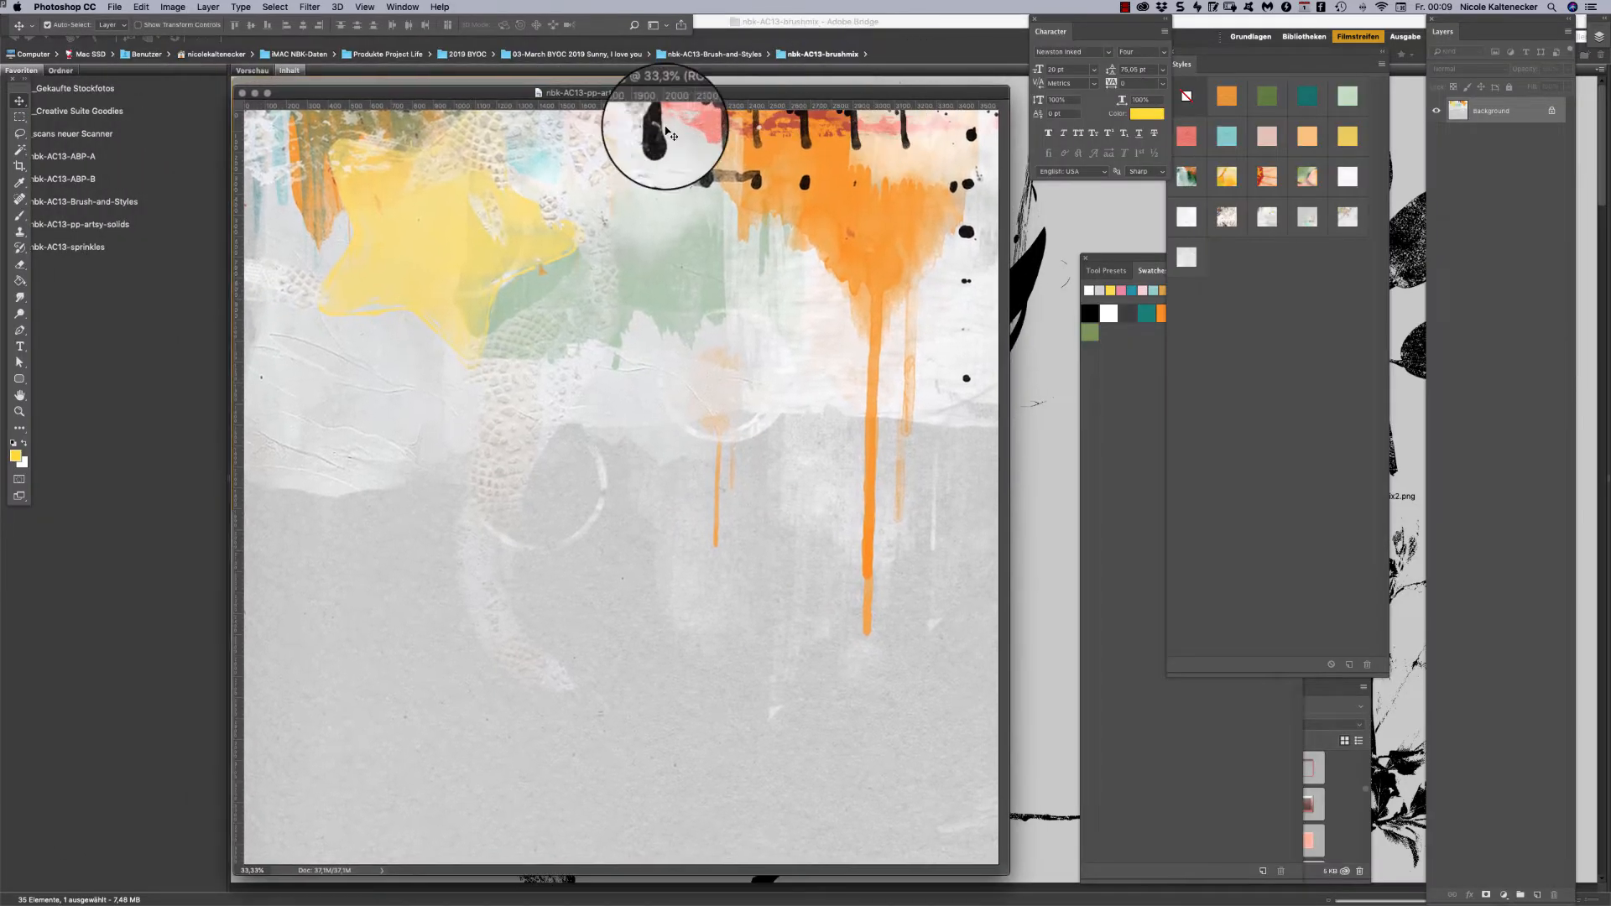
Activate the Brush tool and choose the circular swirl brush nbk-AC13-brushmix22.png from the nbk-AC13-brushmix set.
left_click(19, 216)
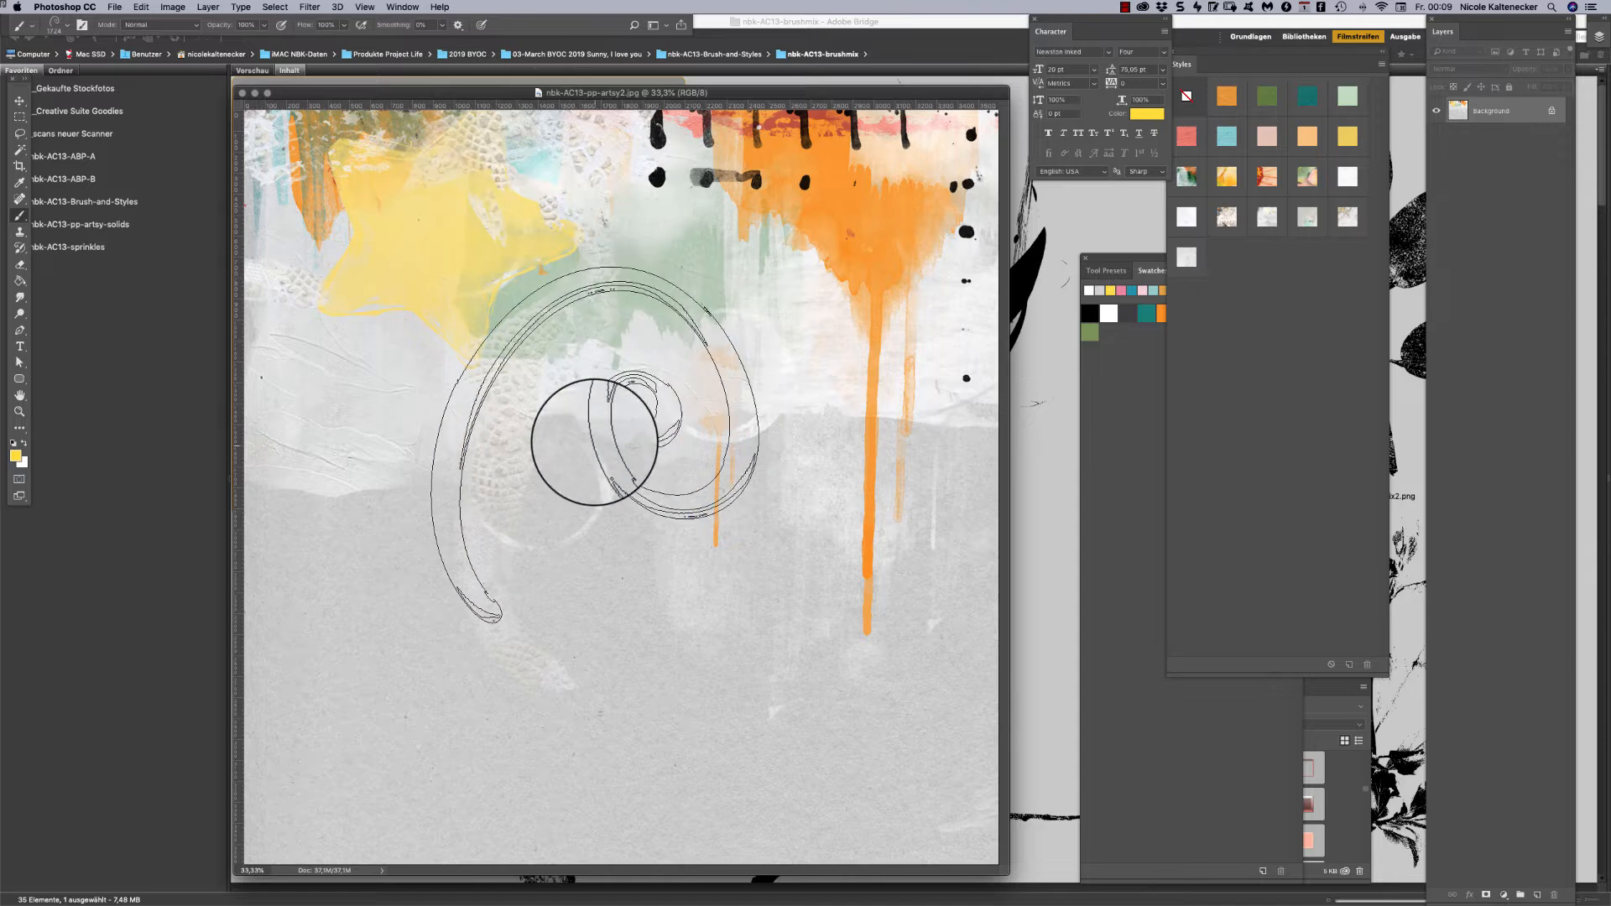
right_click(603, 180)
left_click(625, 287)
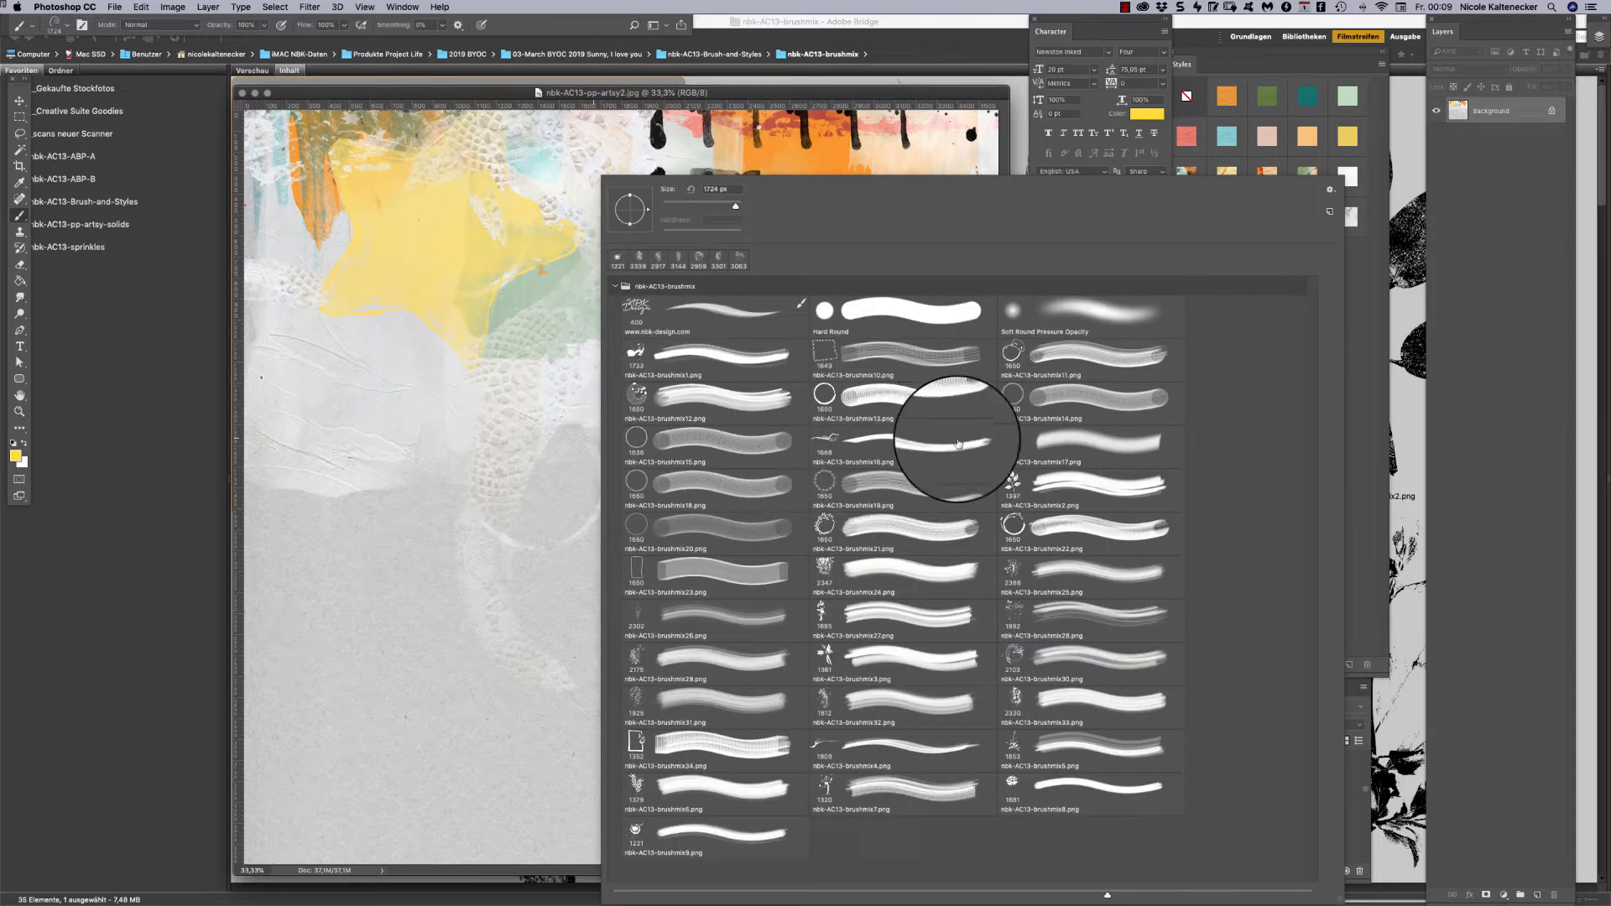
double_click(1014, 527)
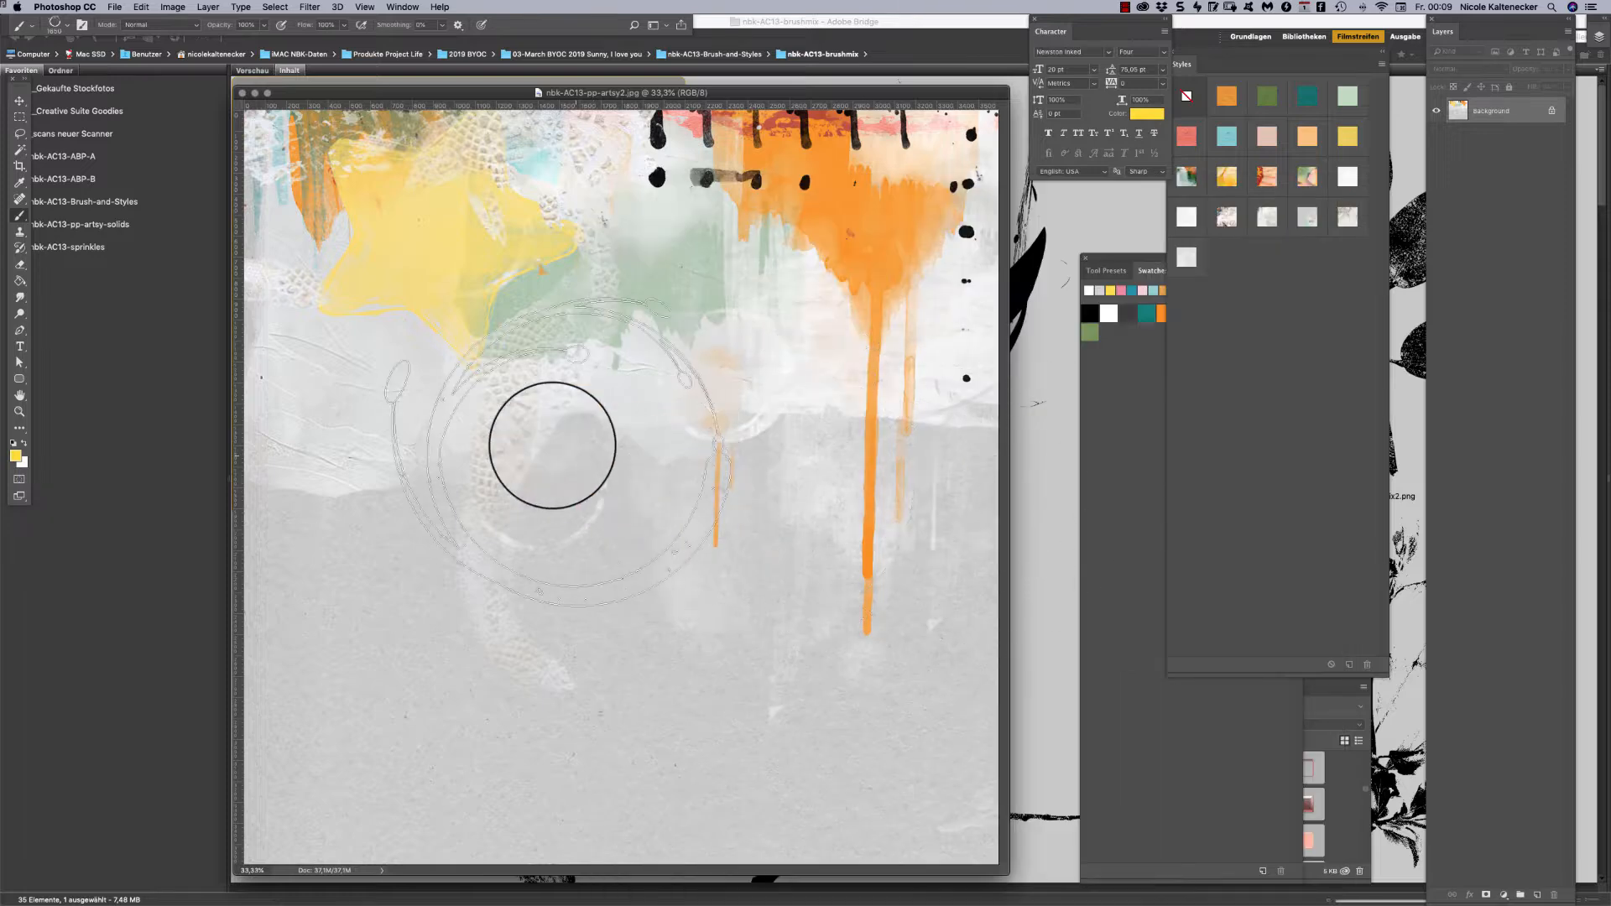
Undo a trial stamp on the background, then stamp the circular swirl brush in black on a new layer over the yellow star area.
left_click(491, 384)
key("ctrl+z")
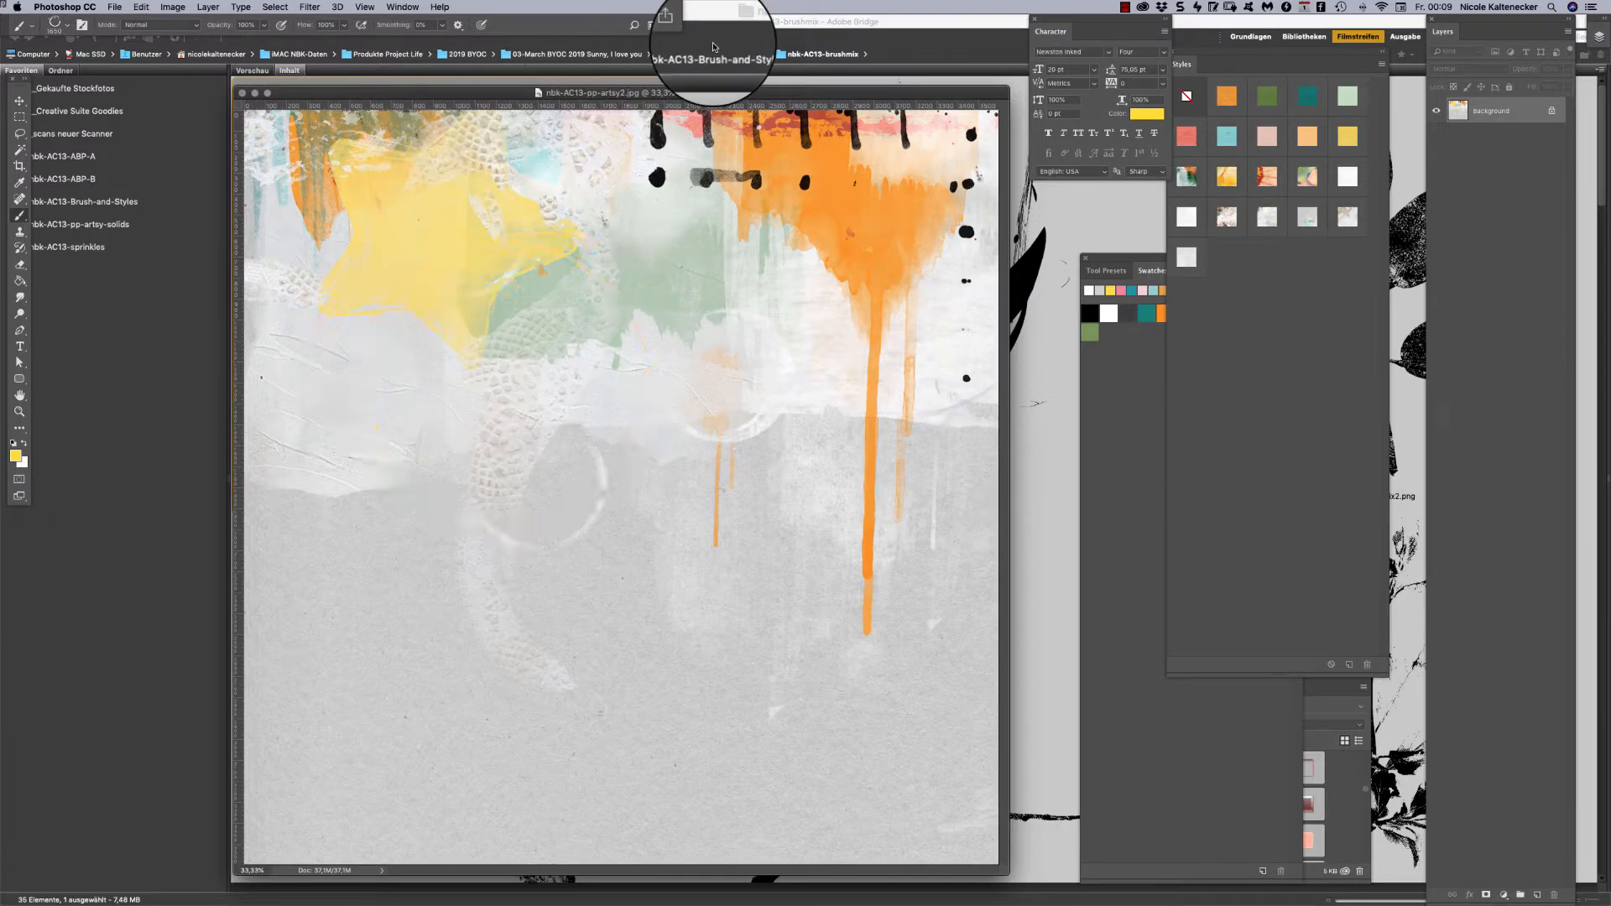
key("ctrl+shift+n")
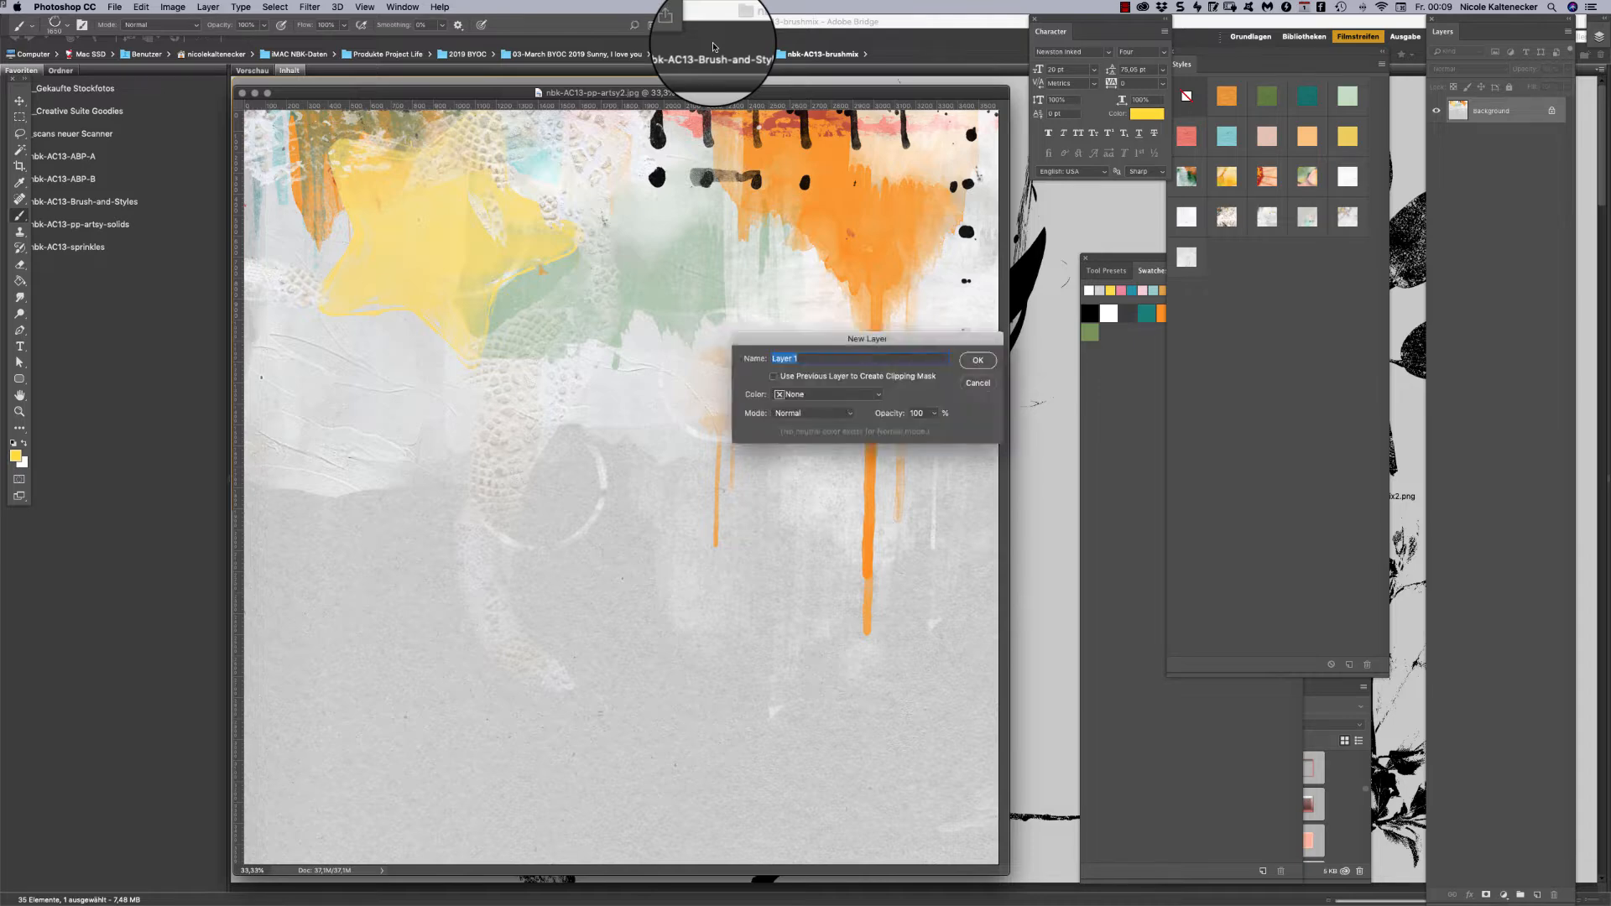
key("Return")
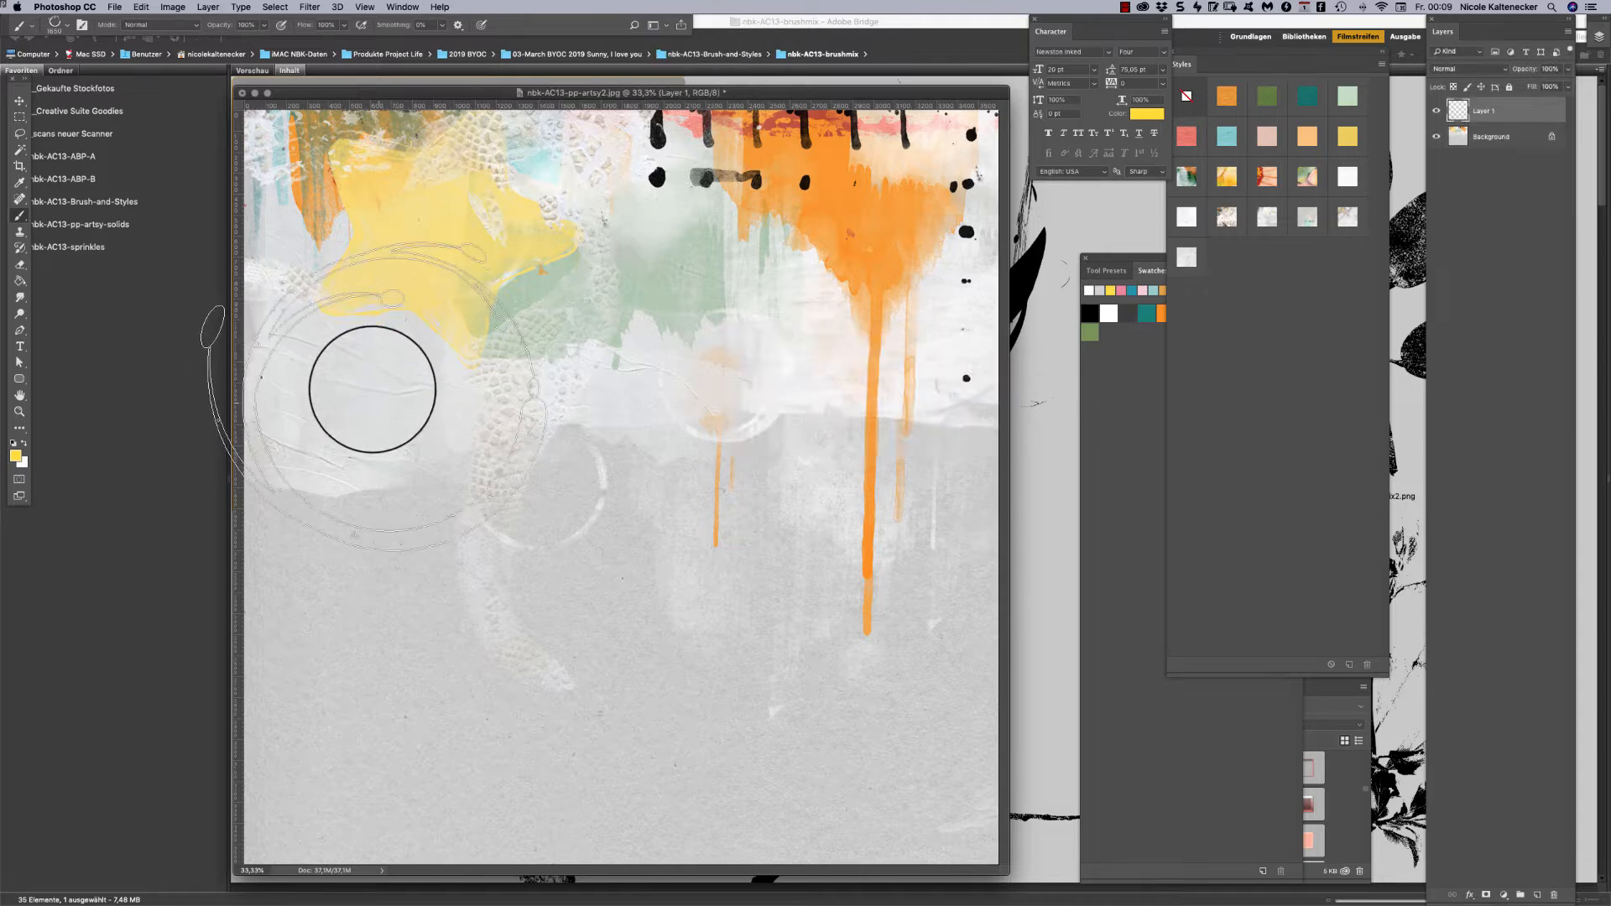
key("d")
left_click(467, 376)
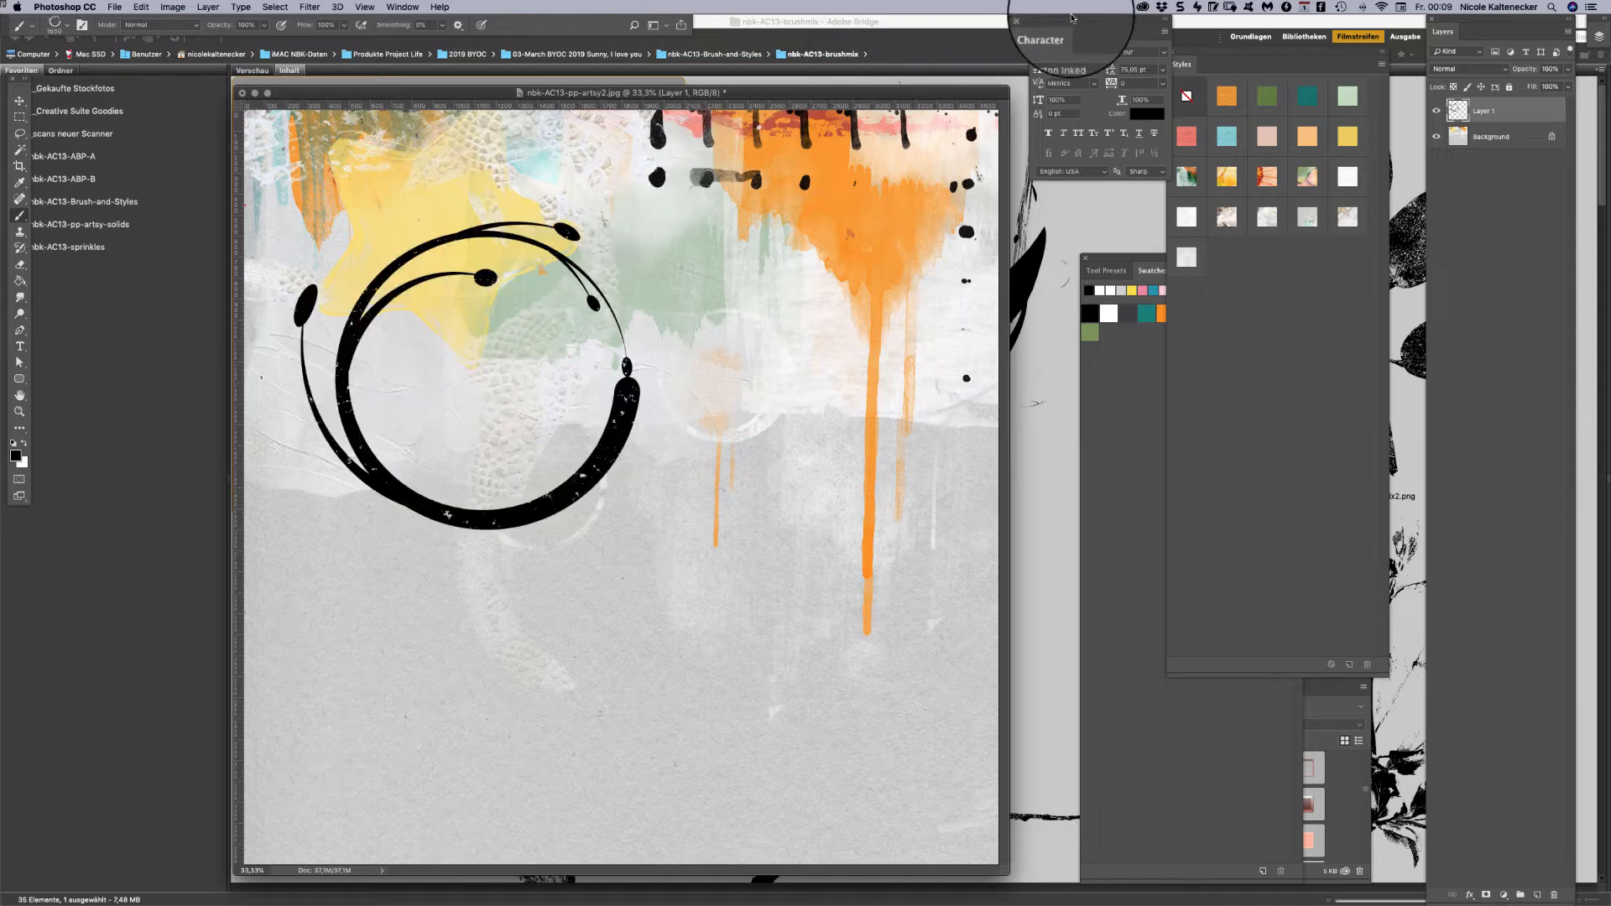
Try the yellow and red floral pattern styles on the stamped swirl.
left_click(1232, 144)
left_click(1236, 178)
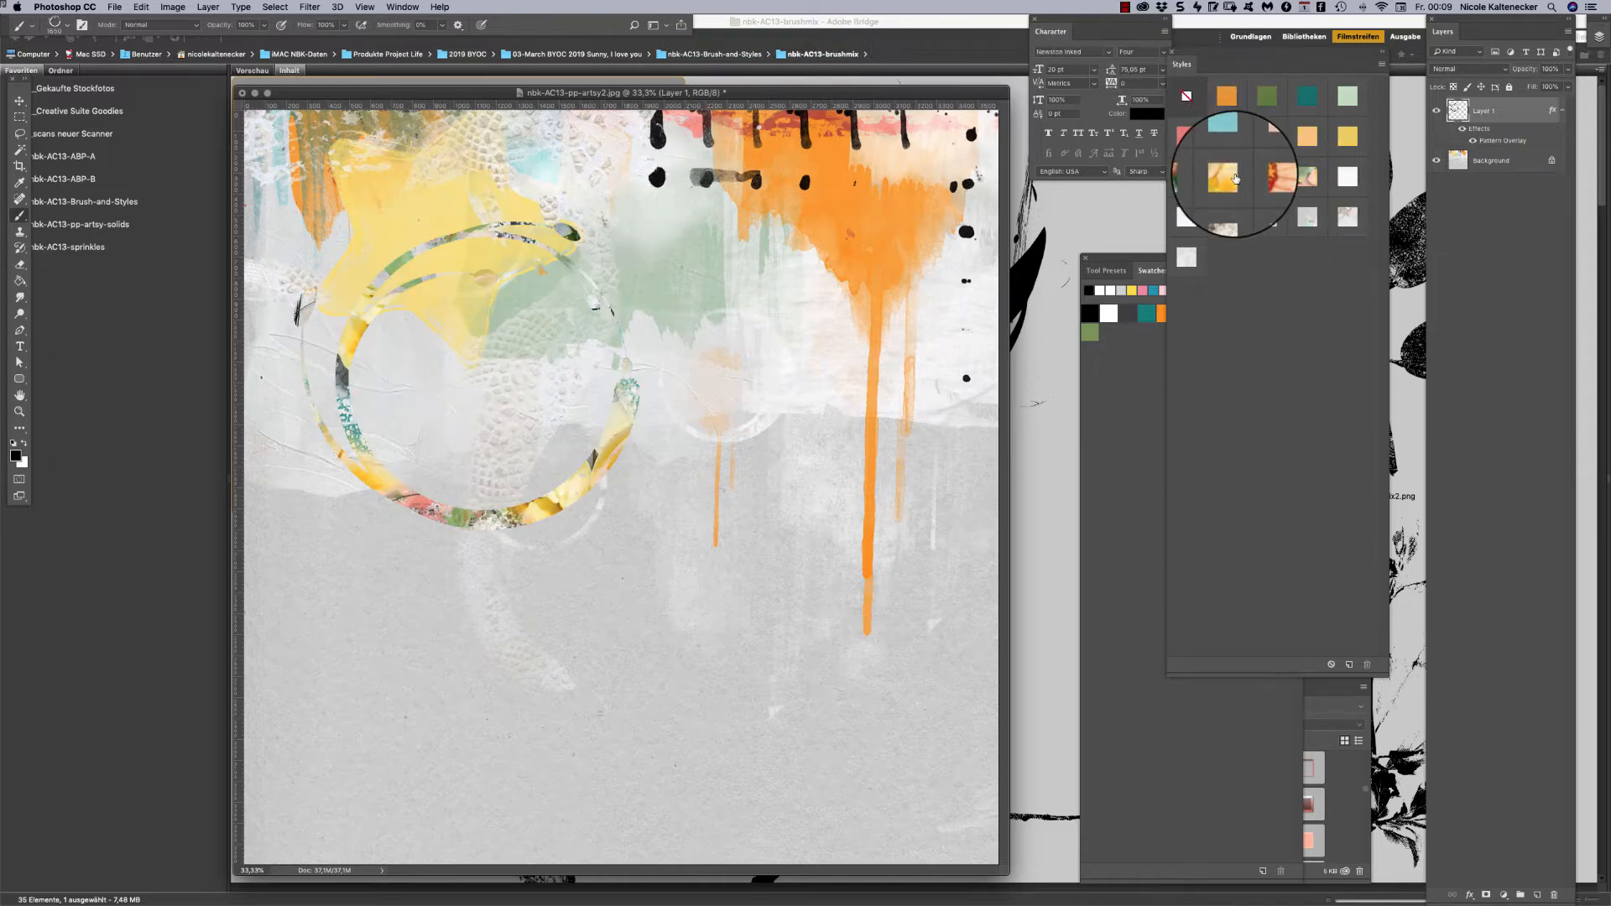
left_click(1268, 179)
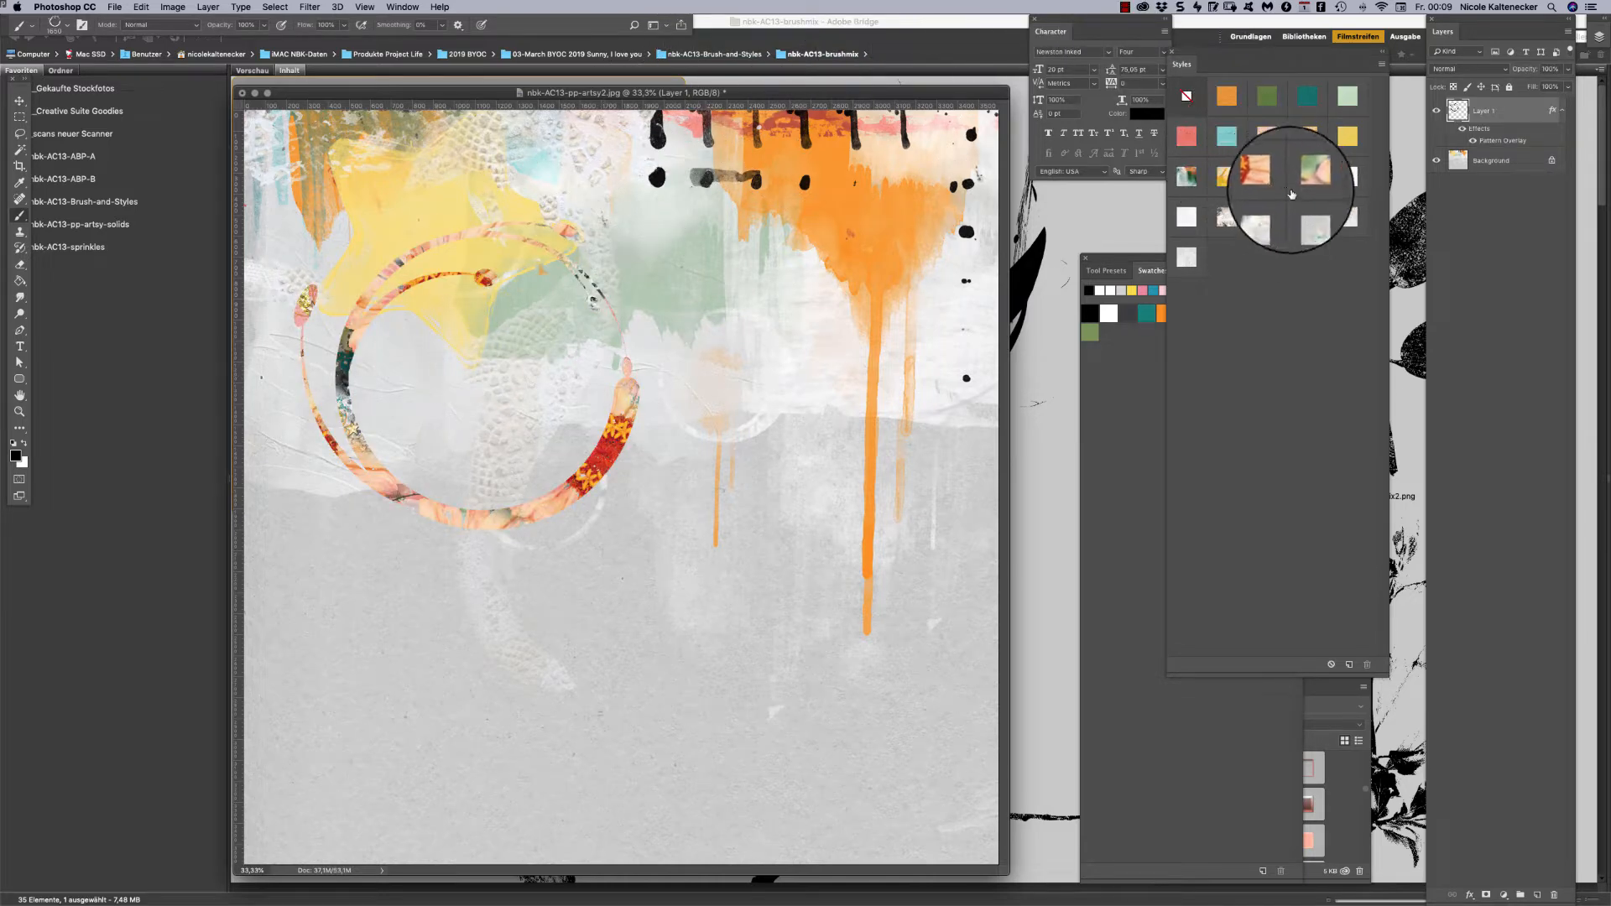
Try the orange, green, teal, mint and pale orange styles on the swirl, and reapply the red floral pattern style.
left_click(1230, 103)
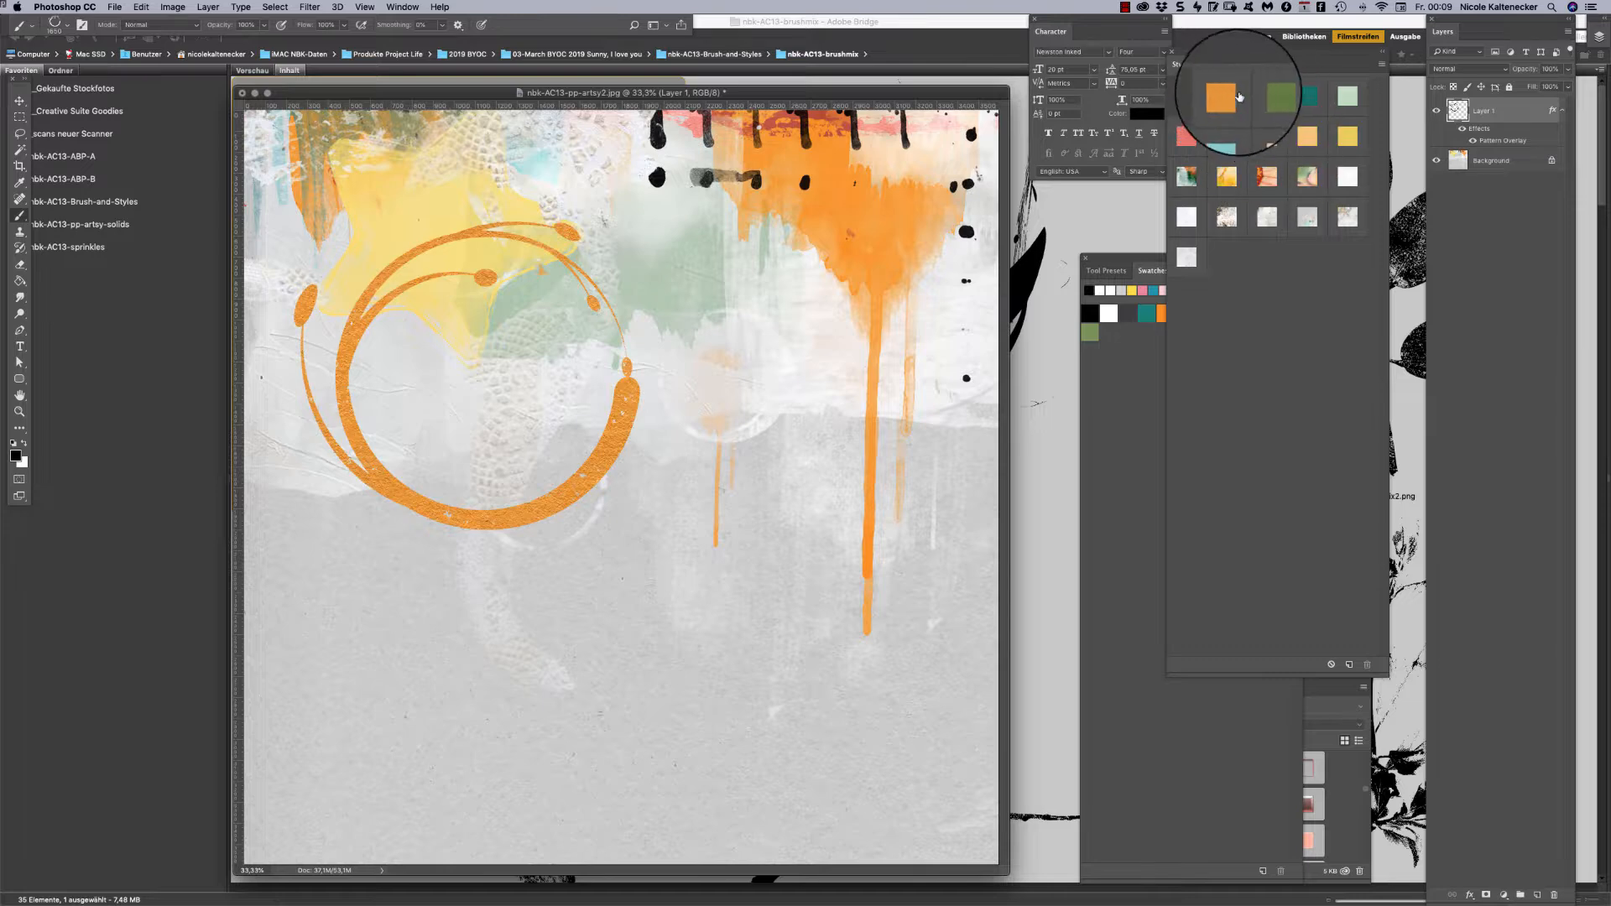
left_click(1269, 102)
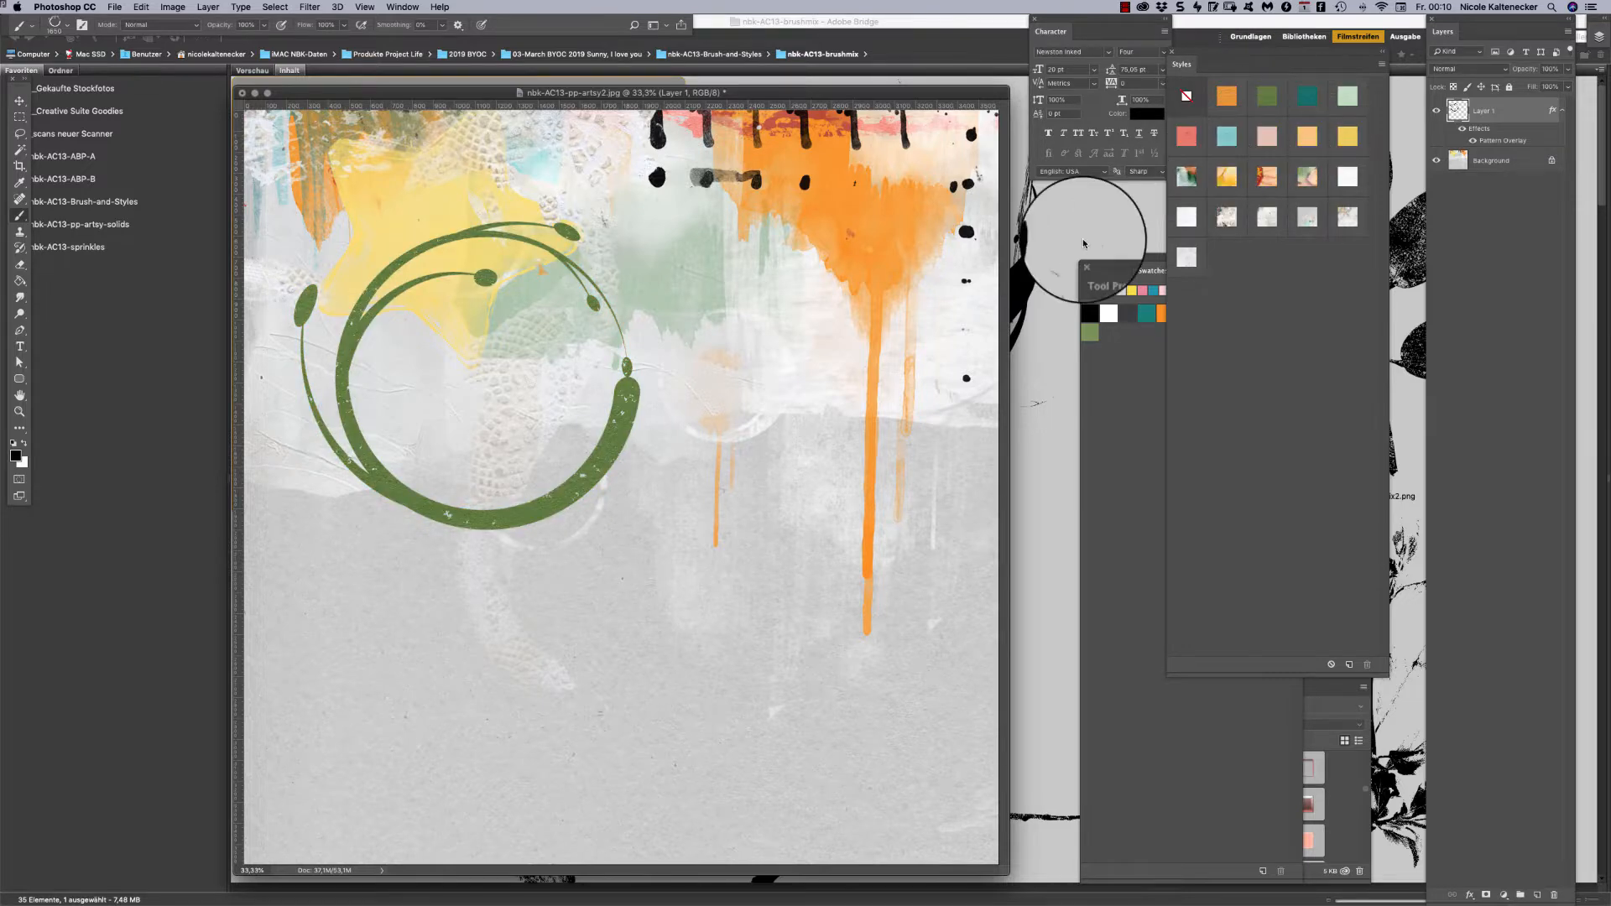
left_click(1306, 106)
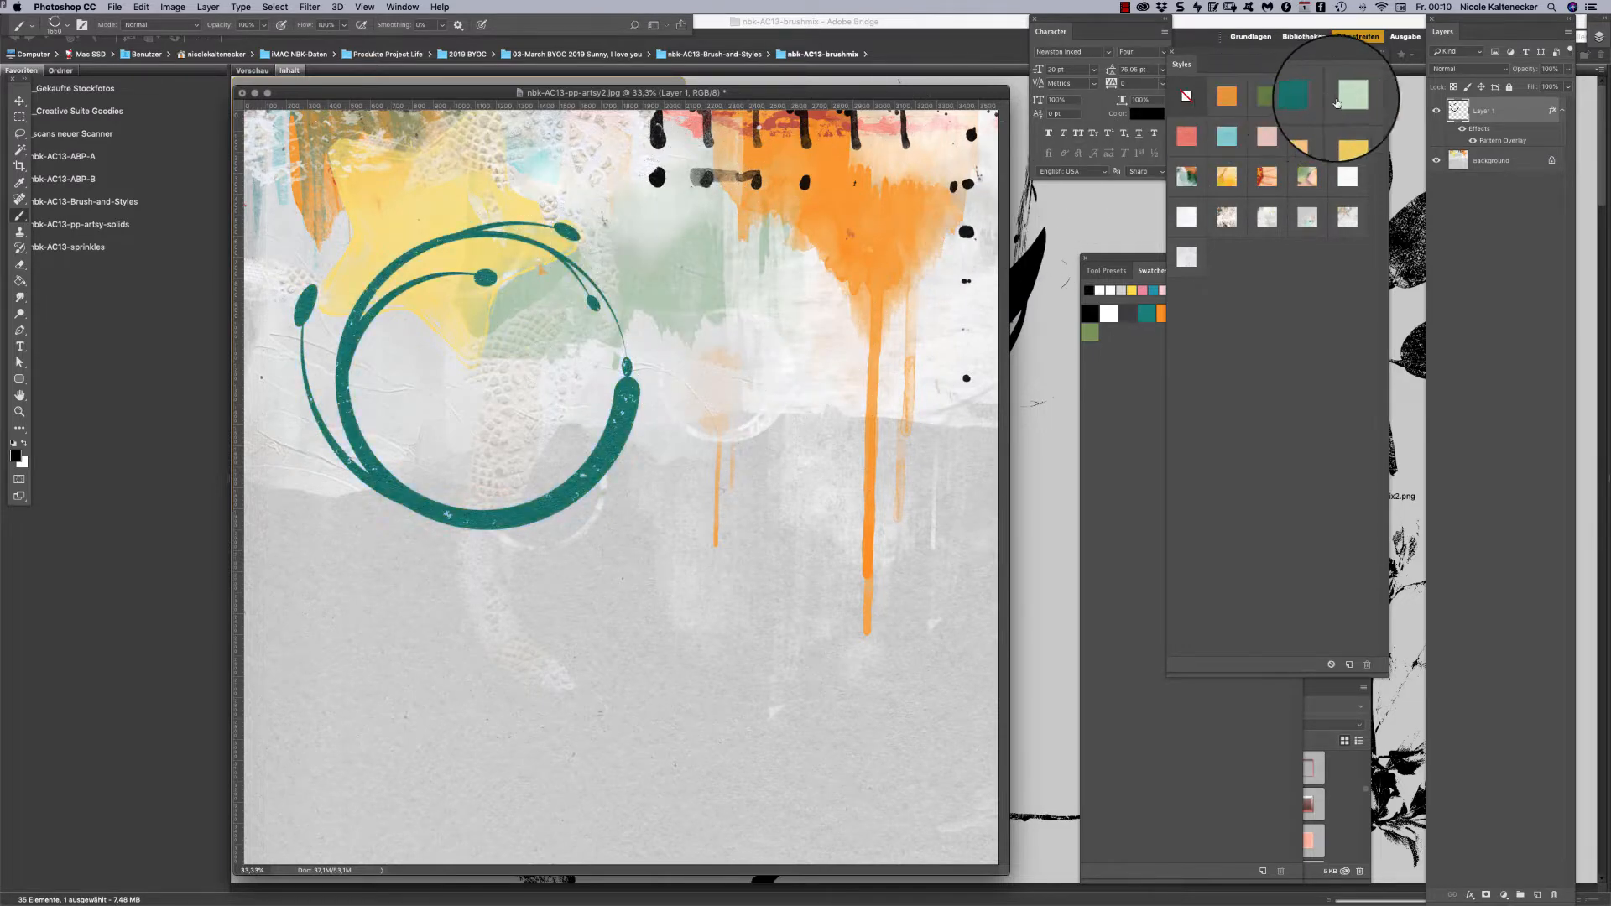
left_click(1348, 98)
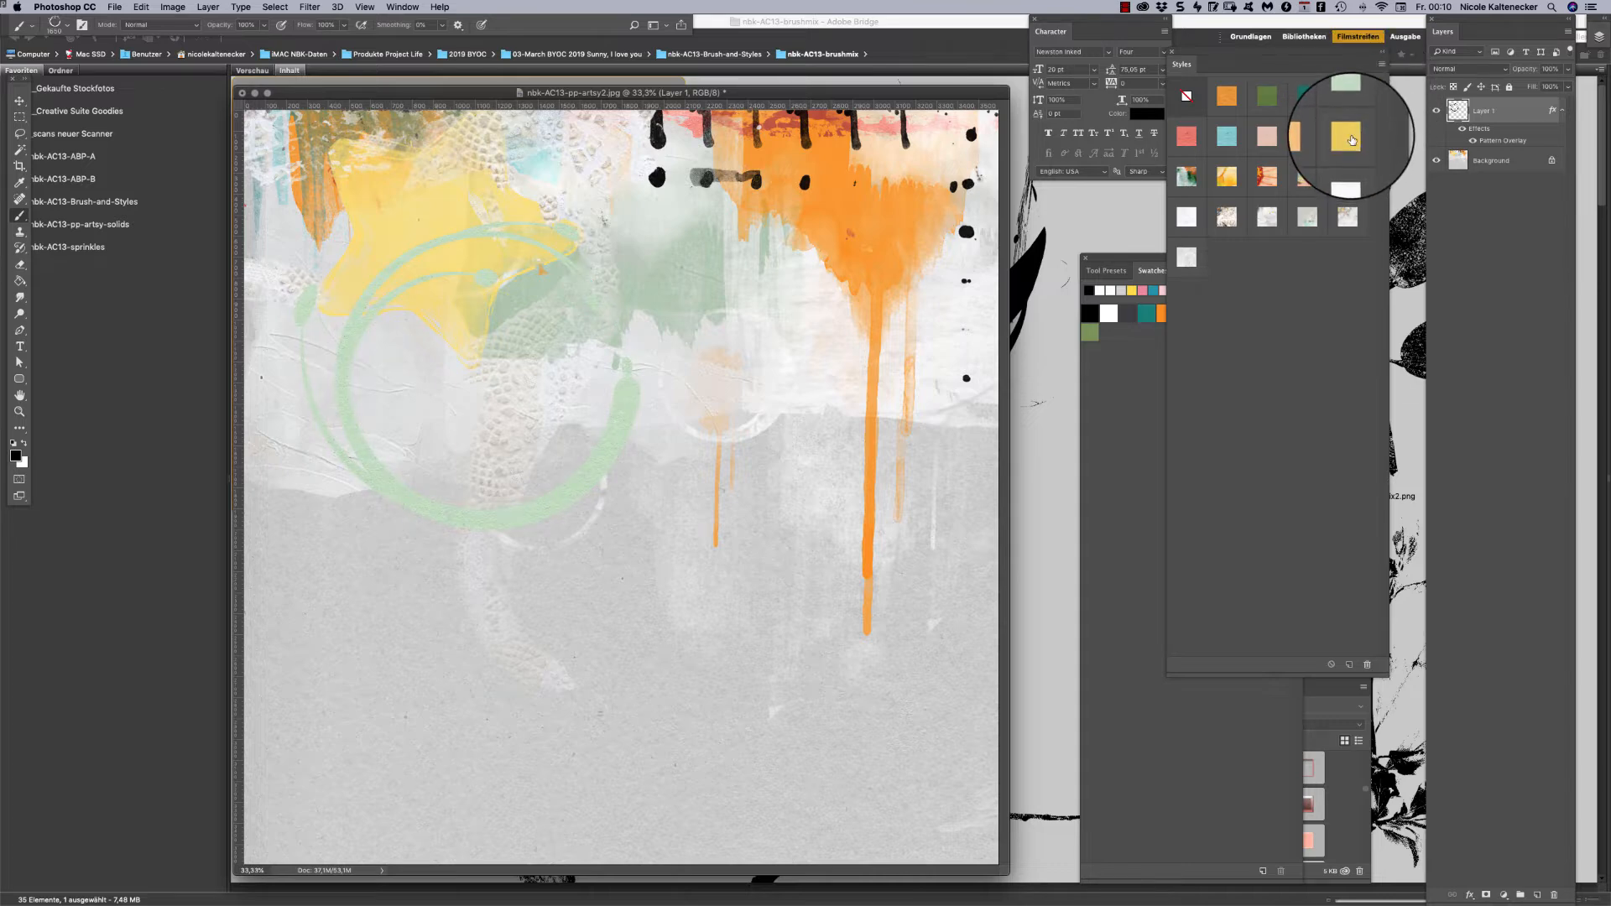
left_click(1351, 139)
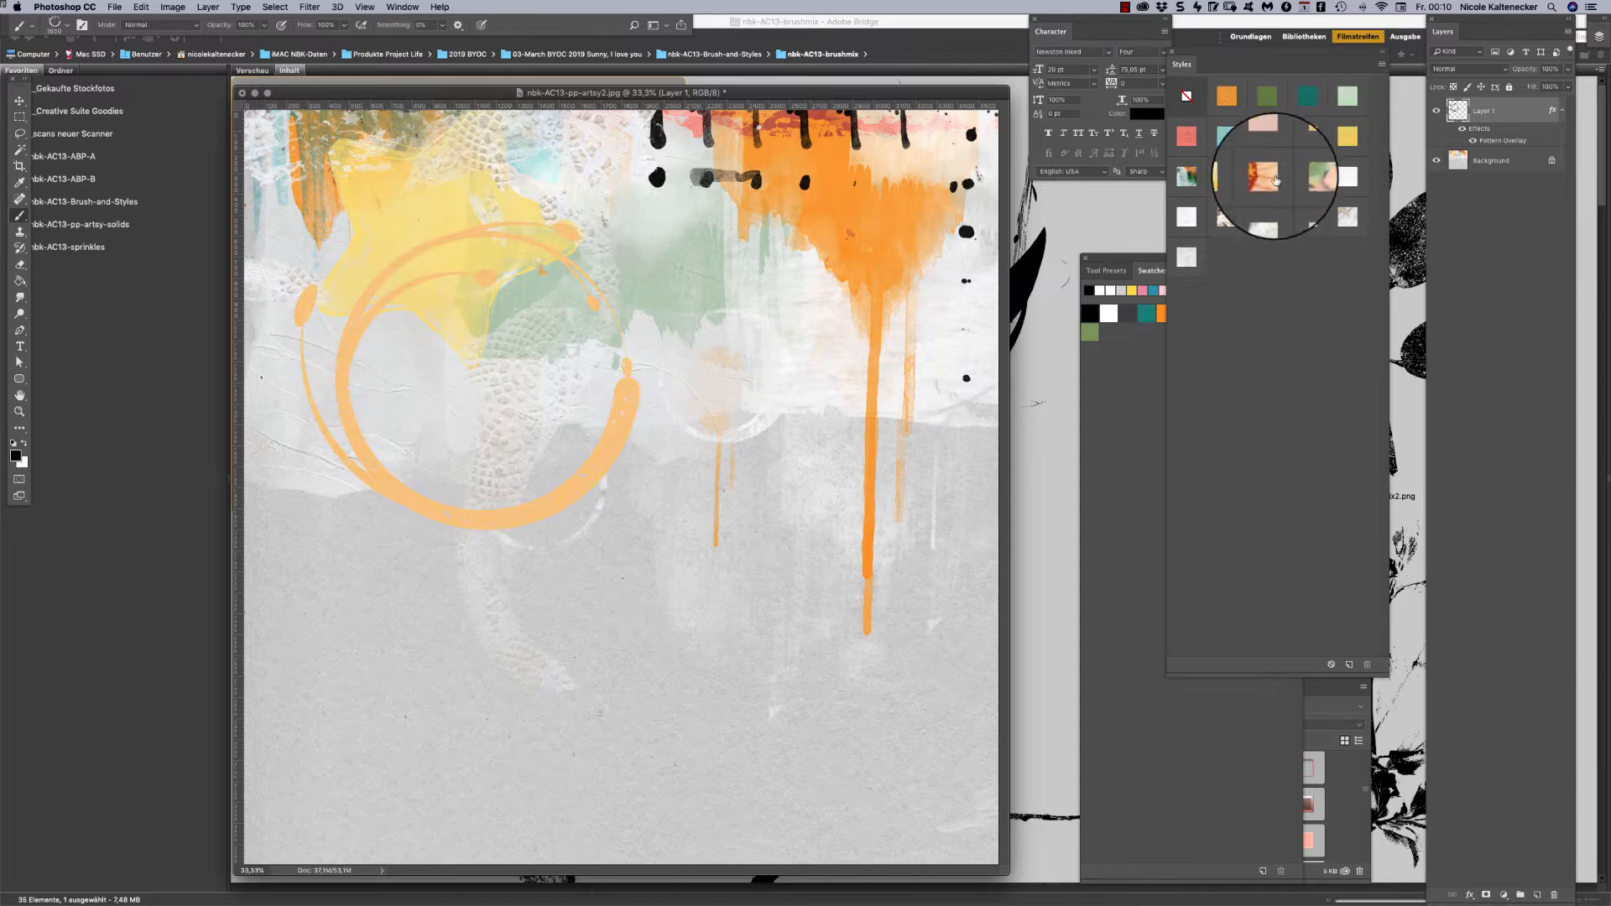
left_click(1267, 173)
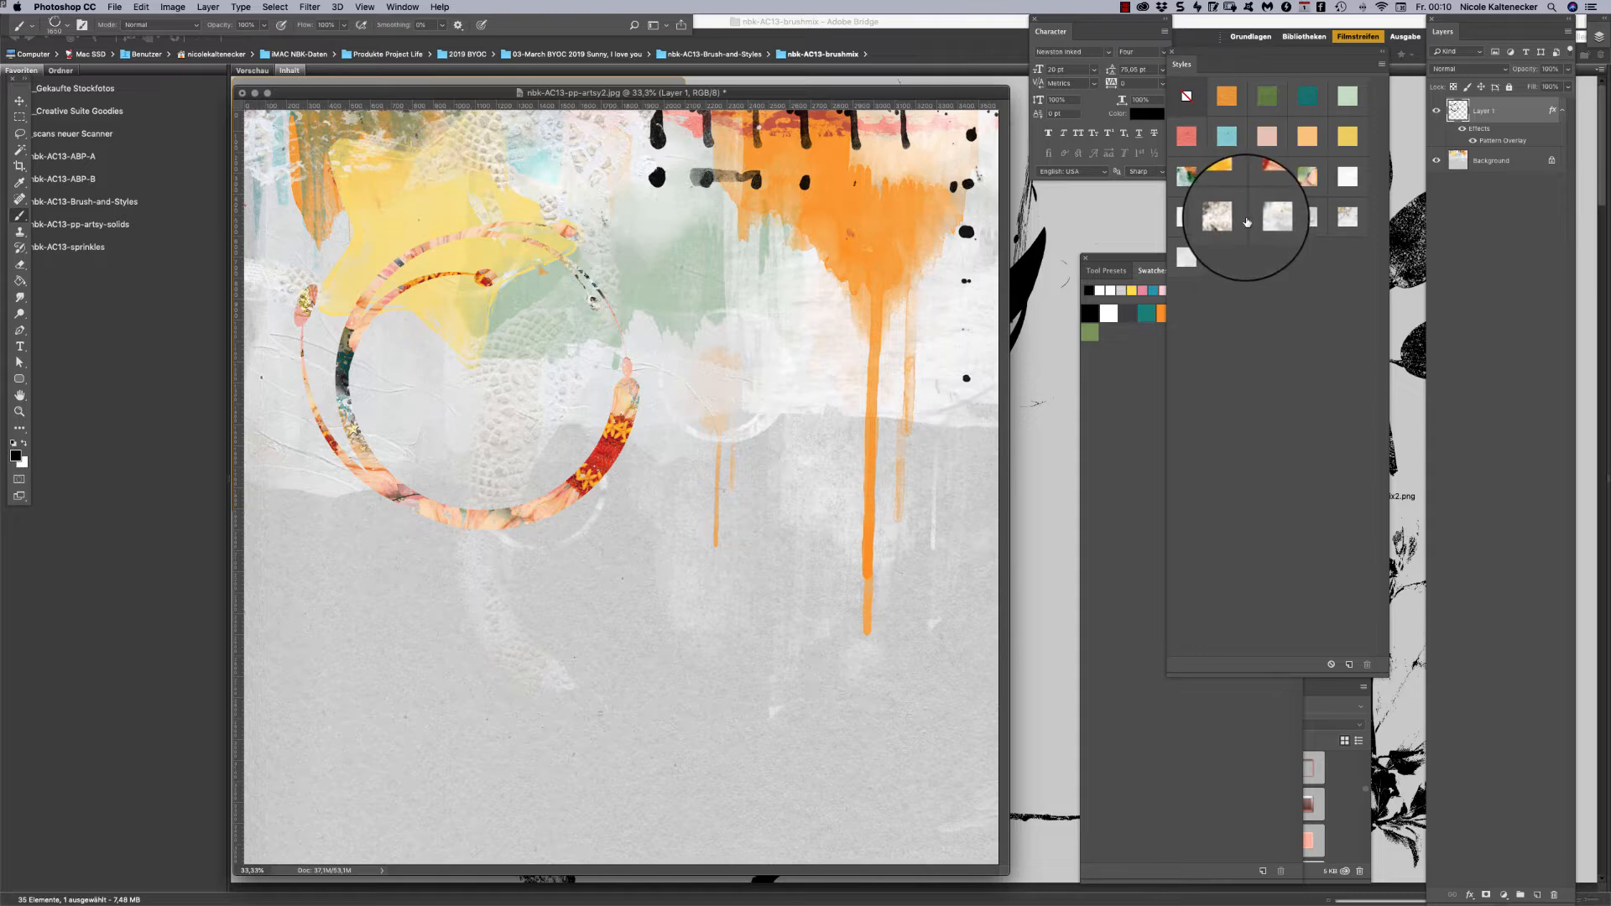
Delete the layer with the stamped swirl and switch back to Adobe Bridge.
key("Delete")
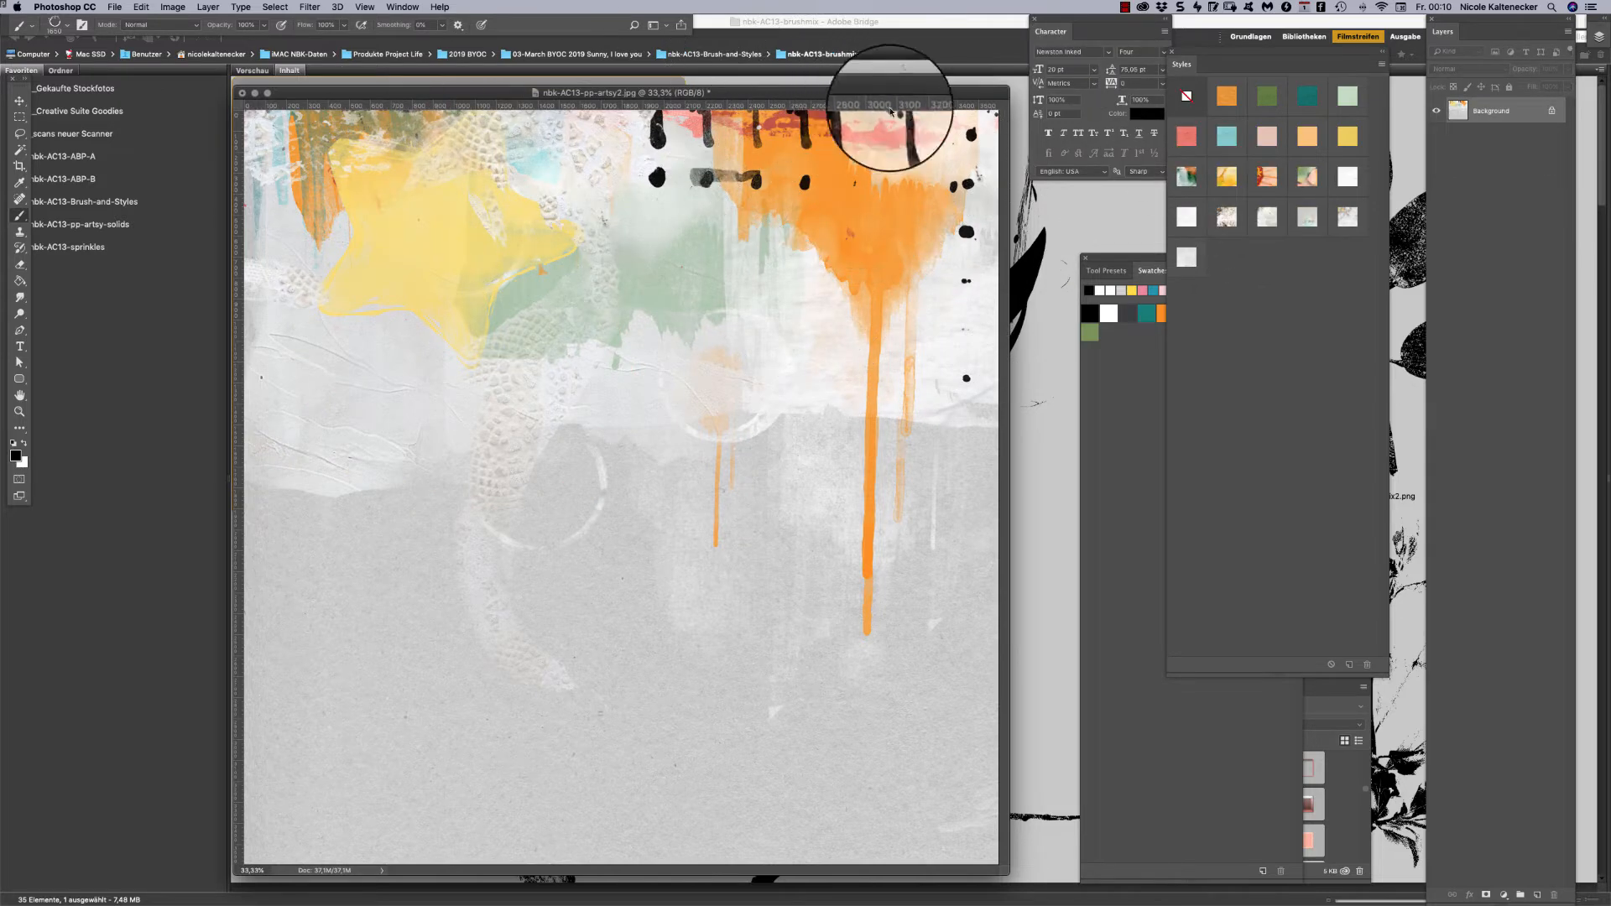
left_click(1050, 220)
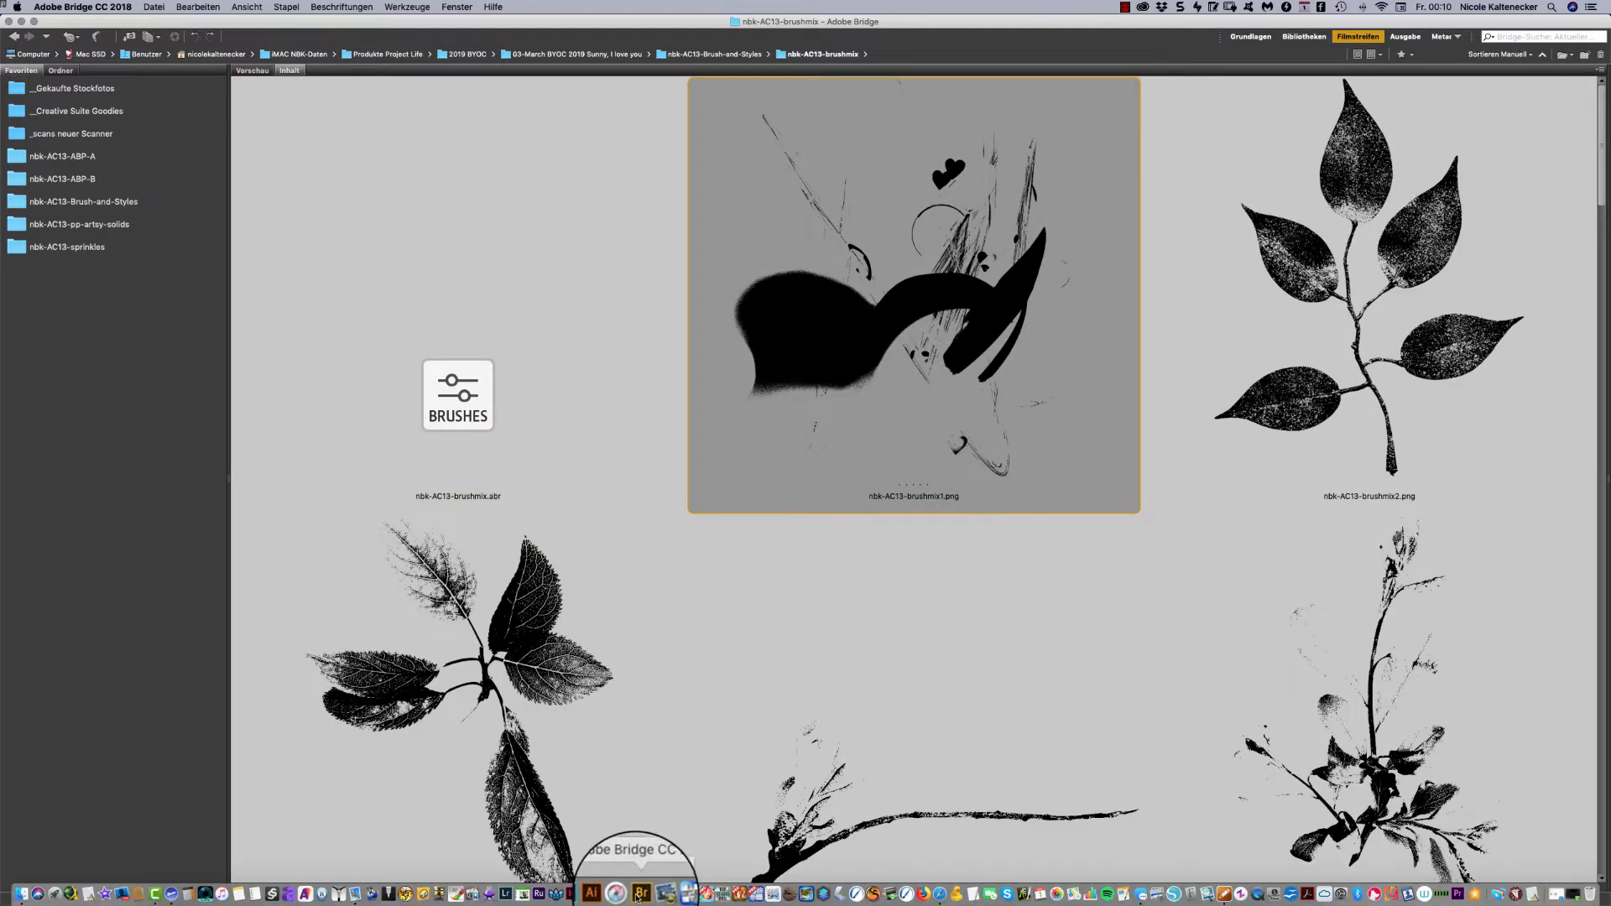
Switch to Photoshop, choose the nbk-AC13-brushmix24.png brush and stamp it in black on the background below the yellow star.
left_click(591, 897)
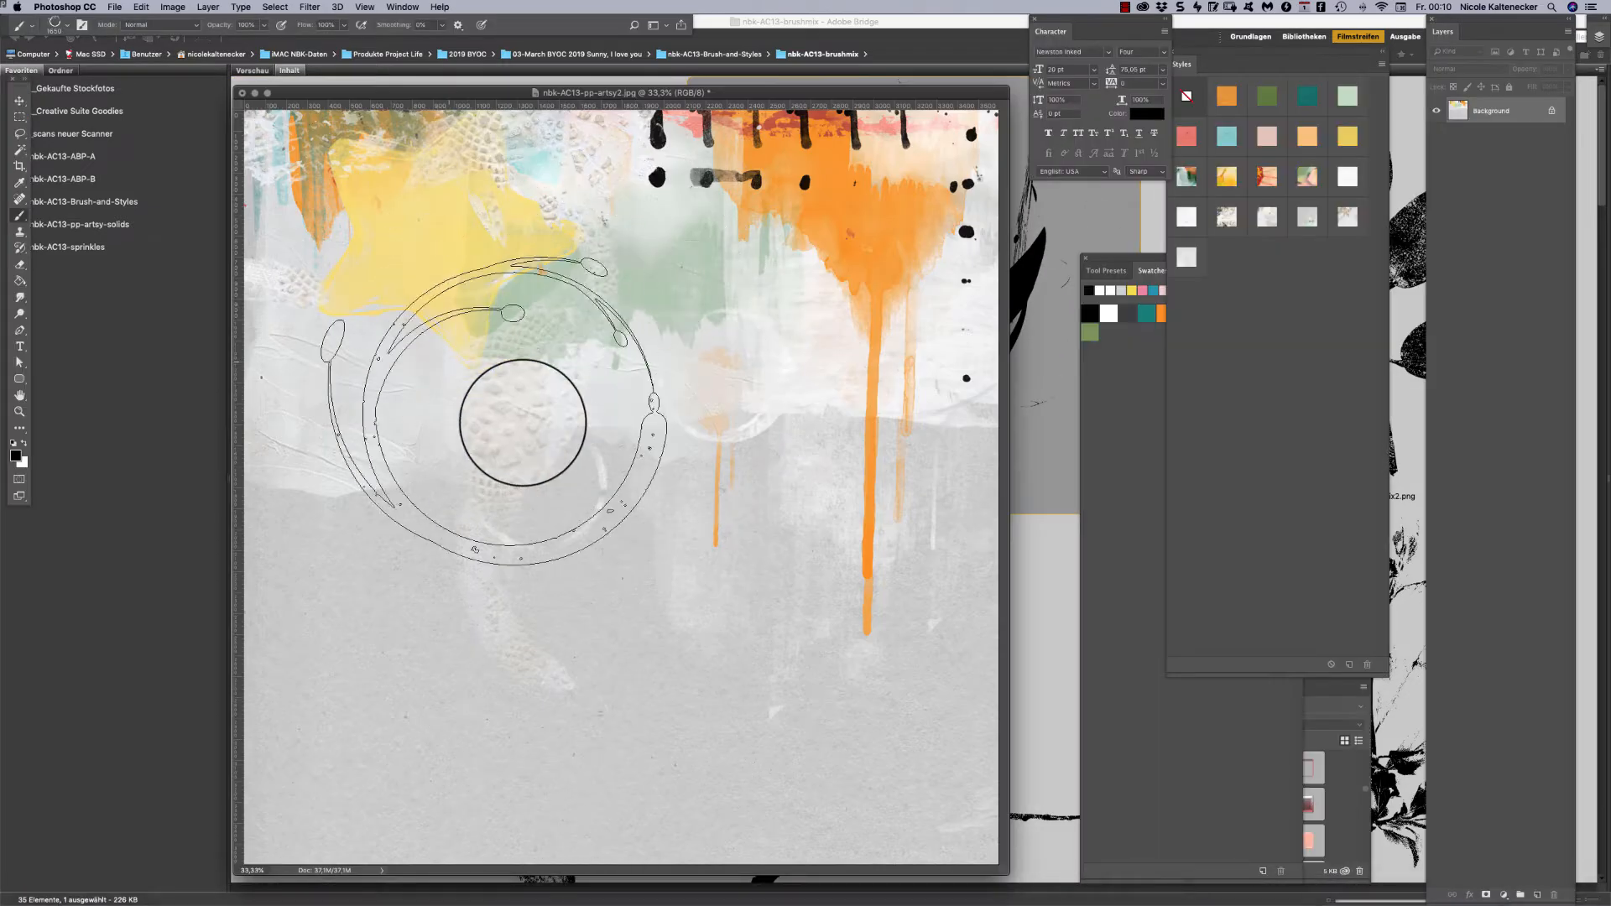
right_click(521, 431)
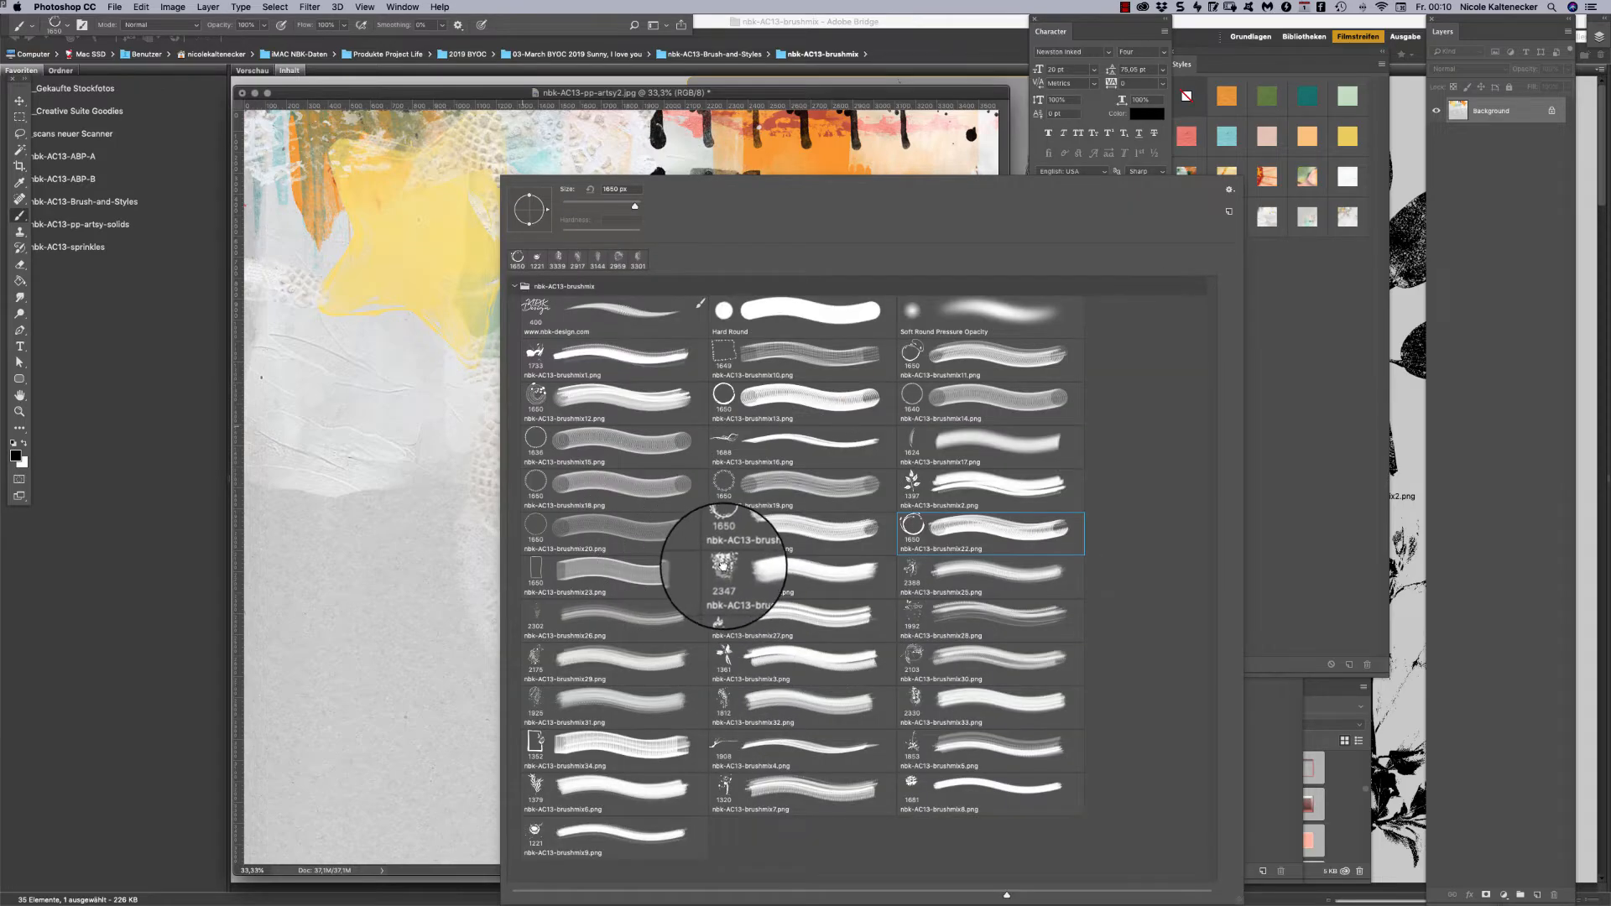
double_click(733, 585)
left_click(625, 453)
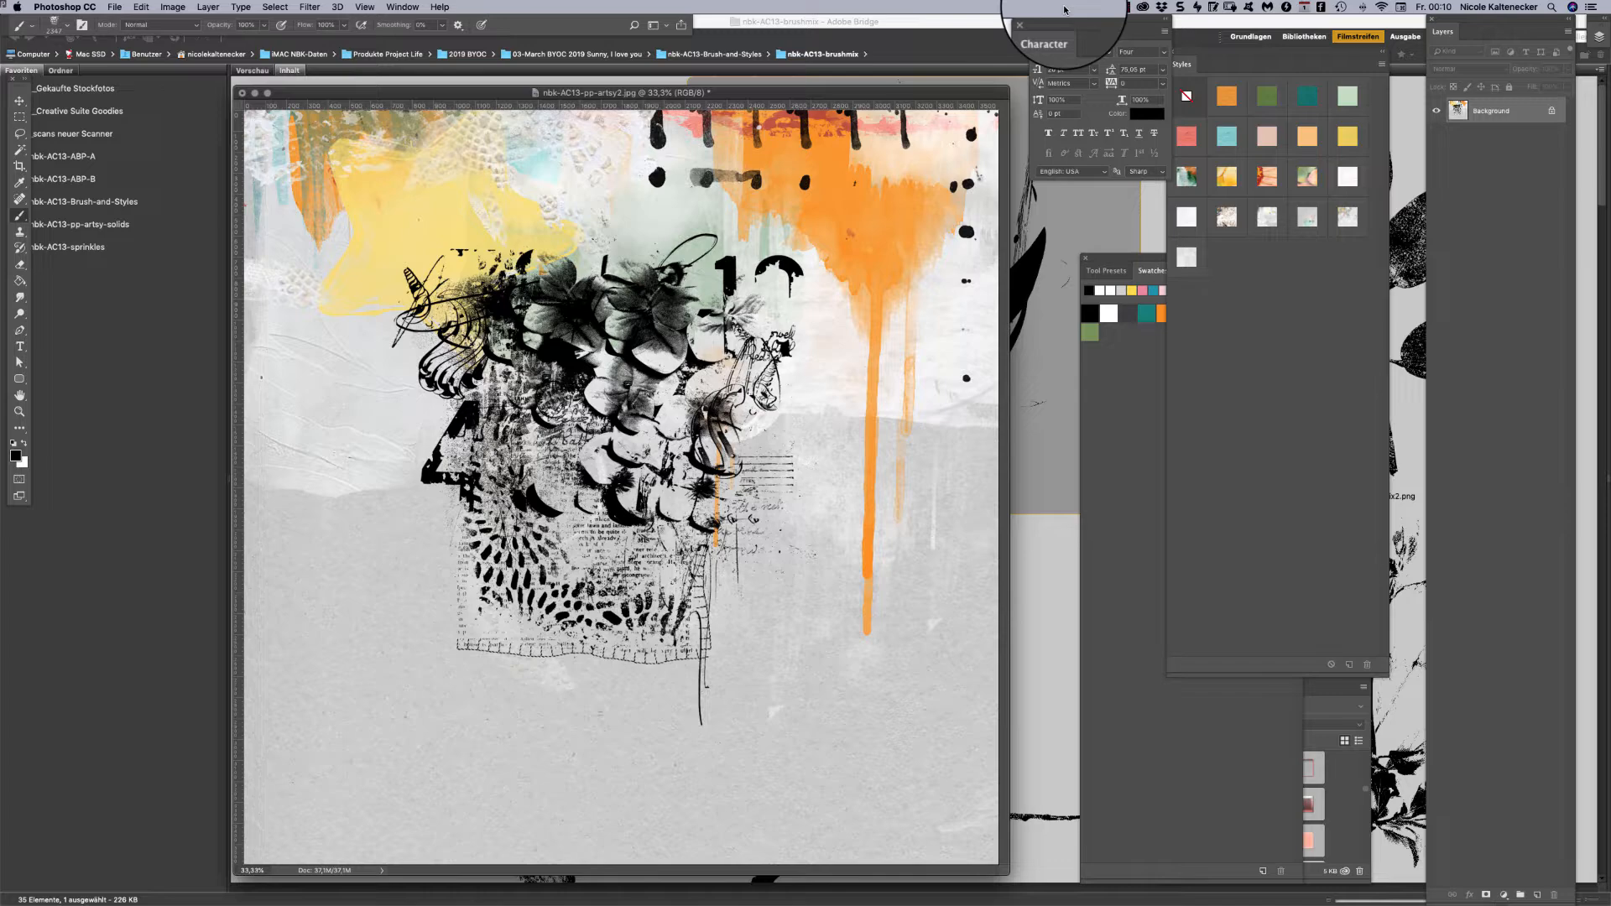
Undo the stamp on the background and stamp the same collage brush on a new layer.
key("super+z")
key("super+shift+n")
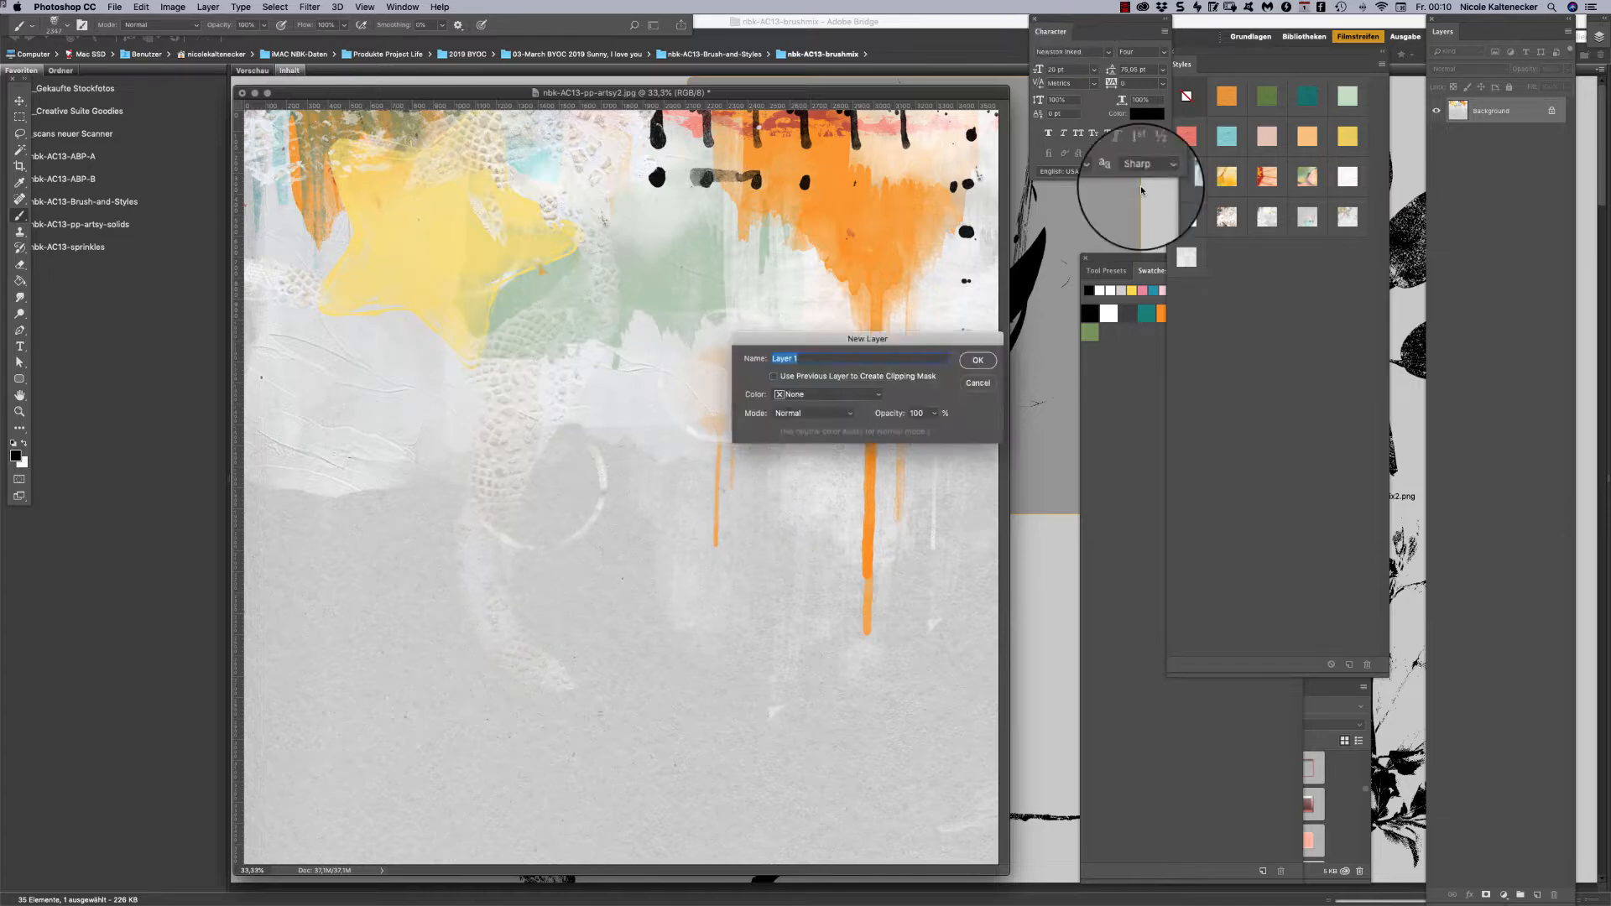
key("Return")
left_click(585, 459)
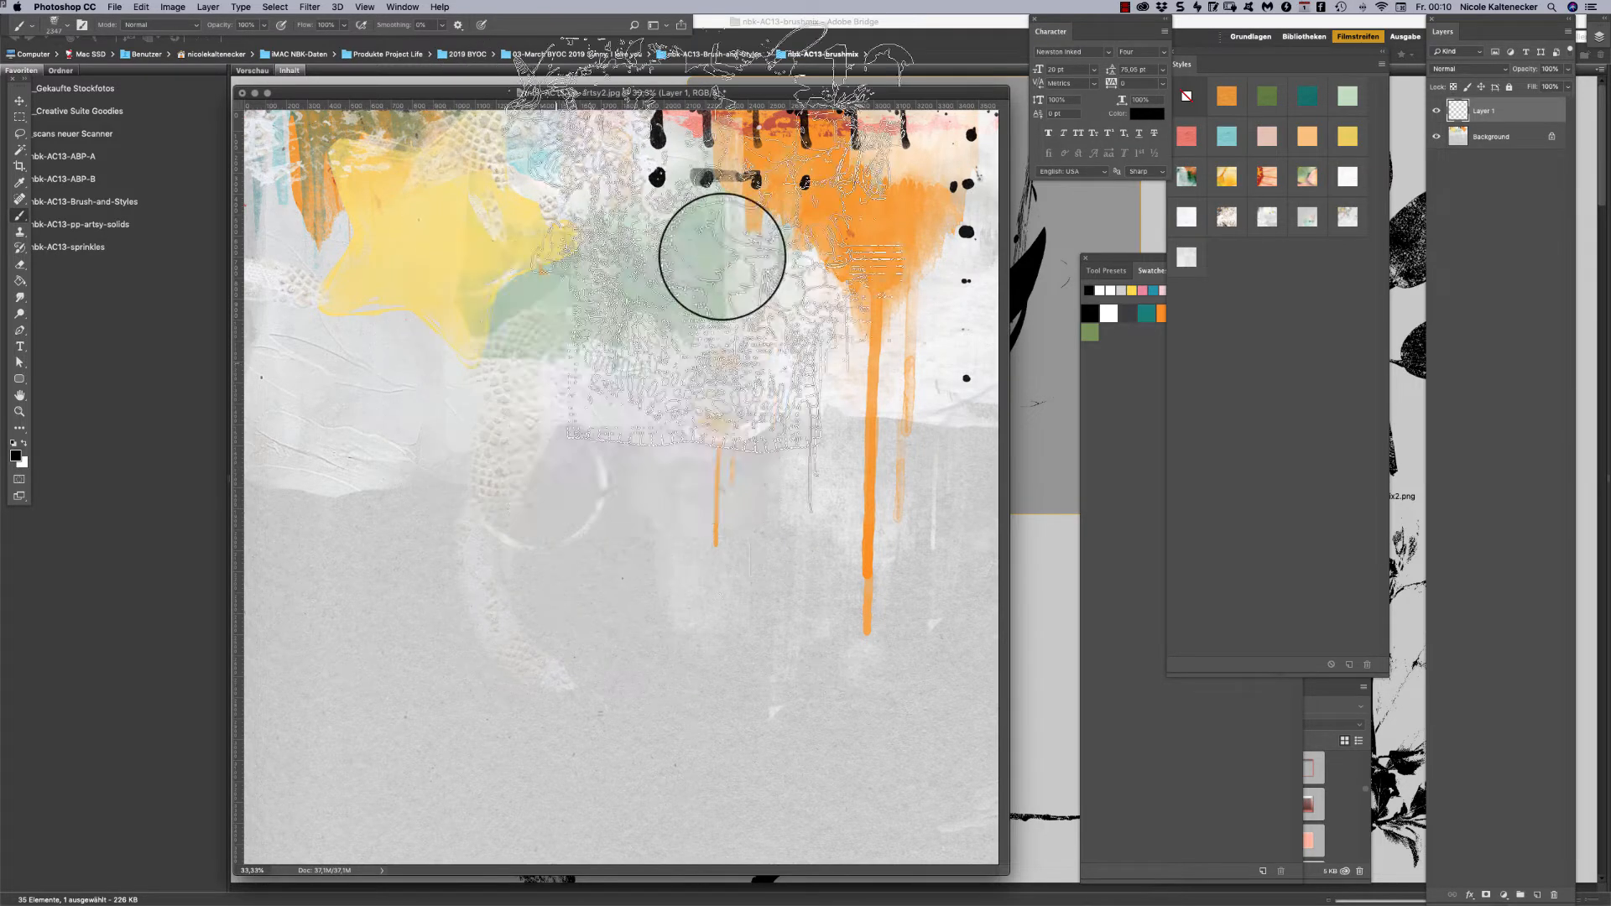
Apply the yellow floral pattern style to the stamped collage and move it down and left, just below the yellow star.
left_click_drag(816, 94, 698, 87)
left_click(1227, 173)
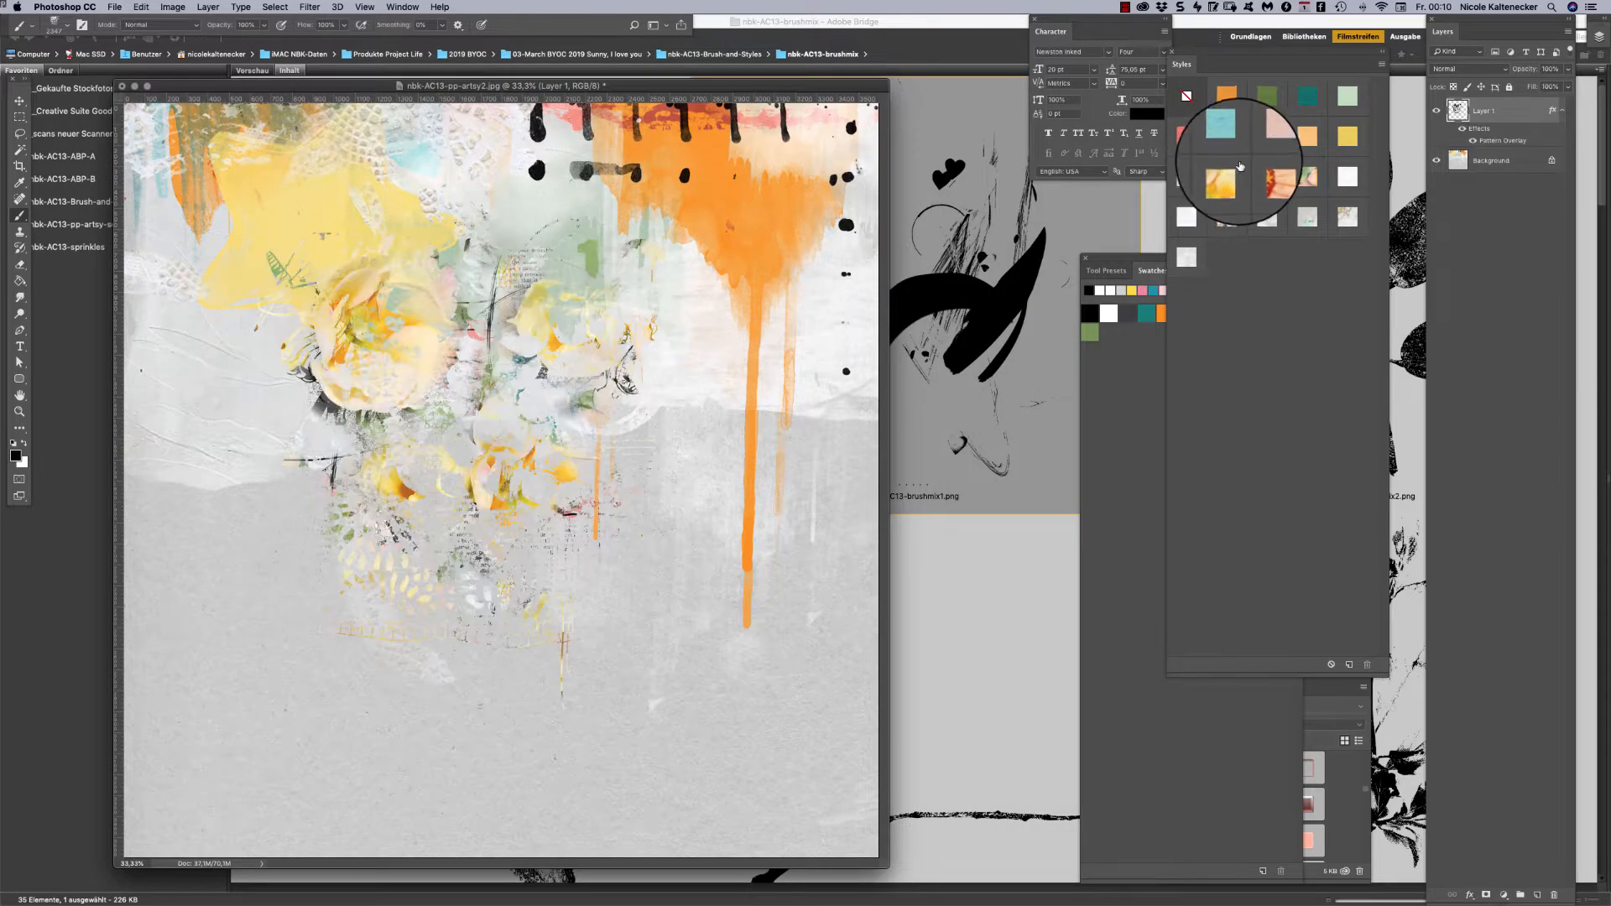
left_click(557, 420, "super")
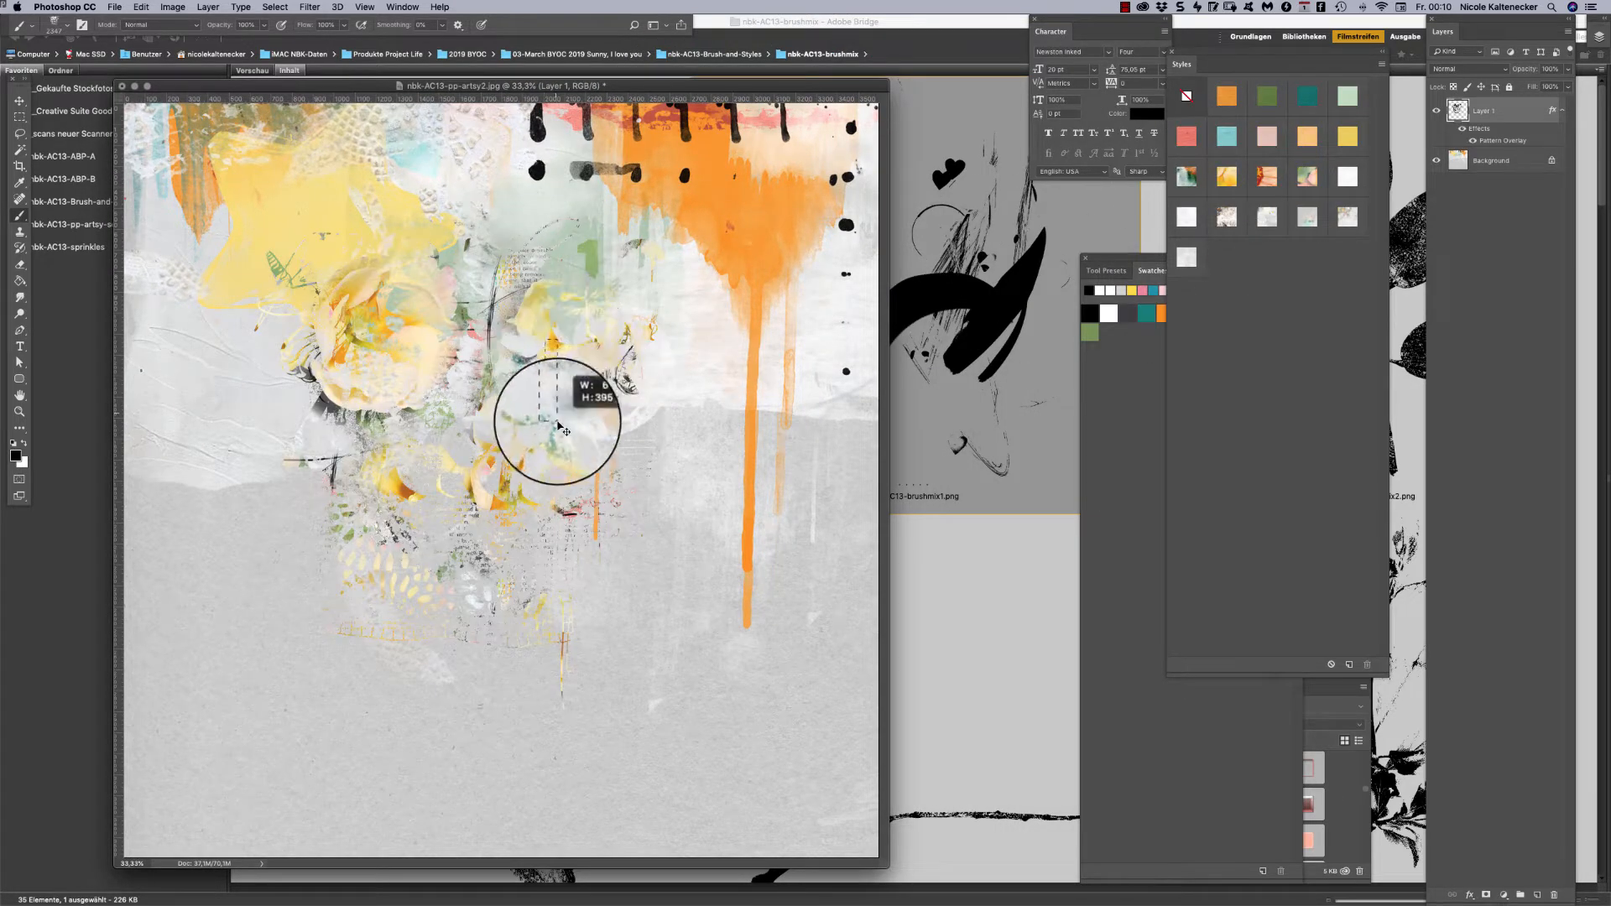
left_click(19, 100)
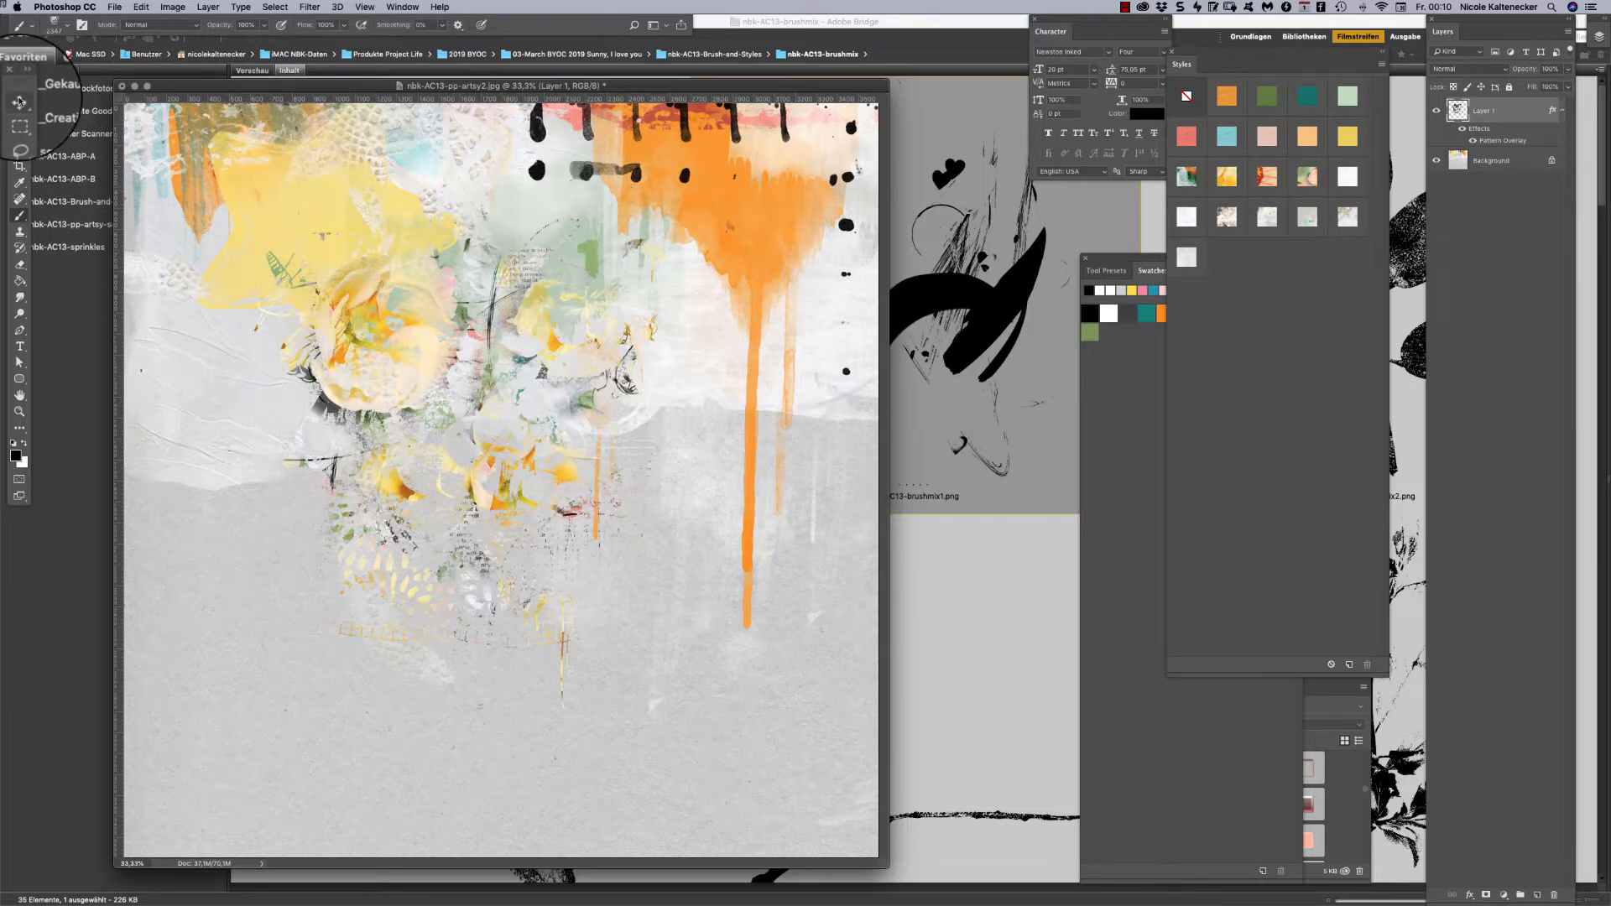
mouse_move(385, 355)
left_mouse_down()
mouse_move(384, 457)
mouse_move(317, 410)
left_mouse_up()
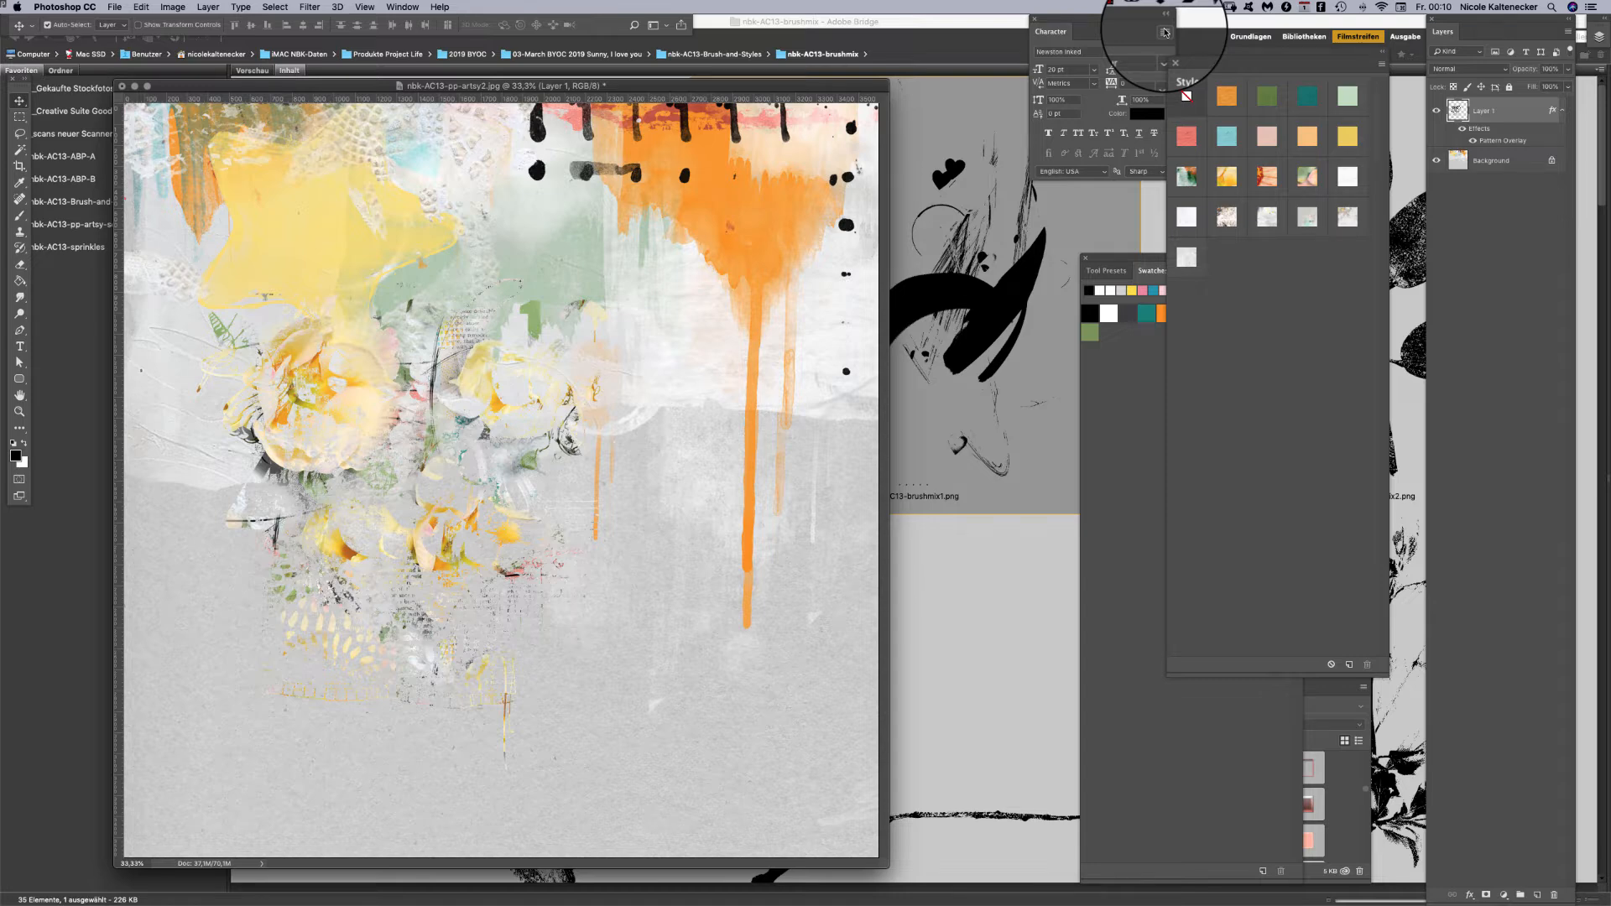
Choose the Soft Round Pressure Opacity brush at 2347 px and paint softly over and around the stamp on Layer 1.
left_click(20, 217)
right_click(793, 272)
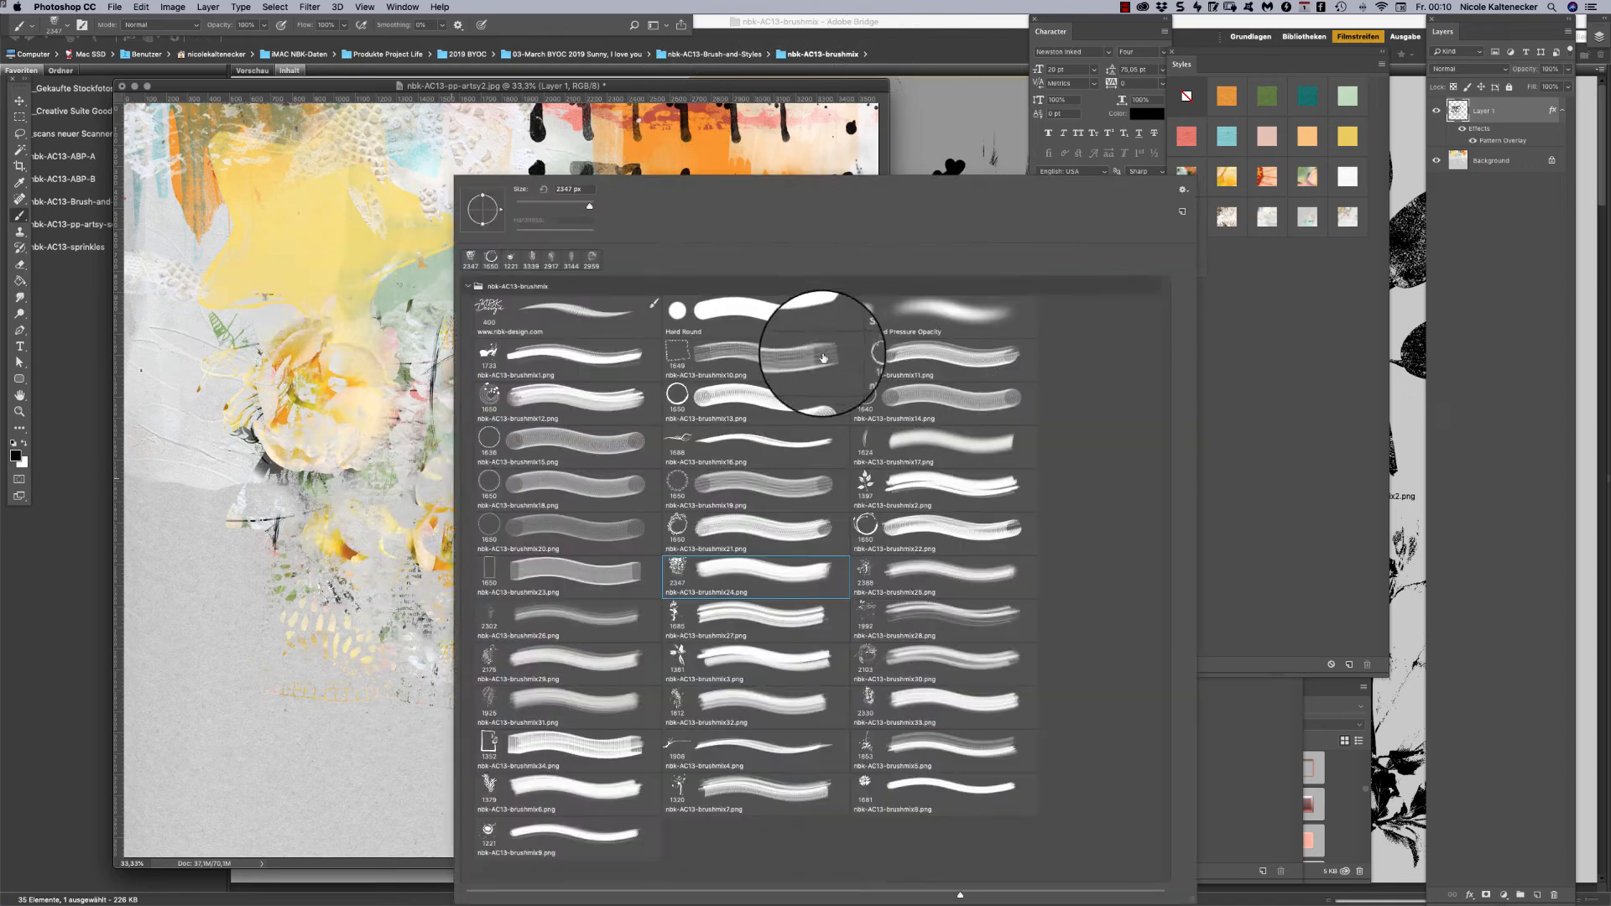
left_click(895, 313)
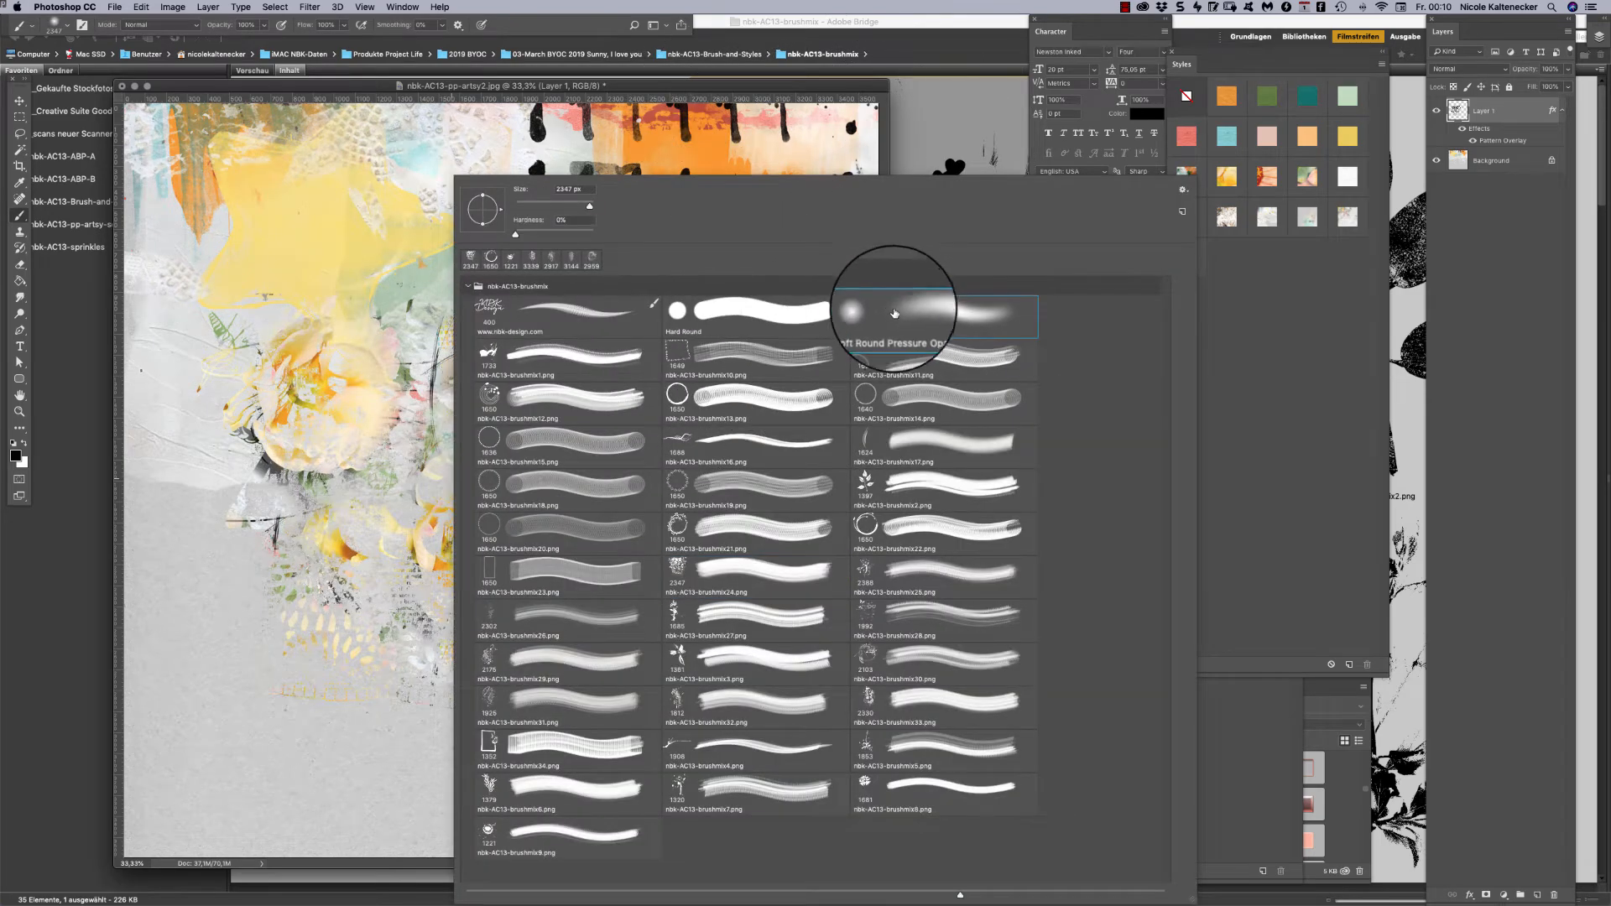
key("Return")
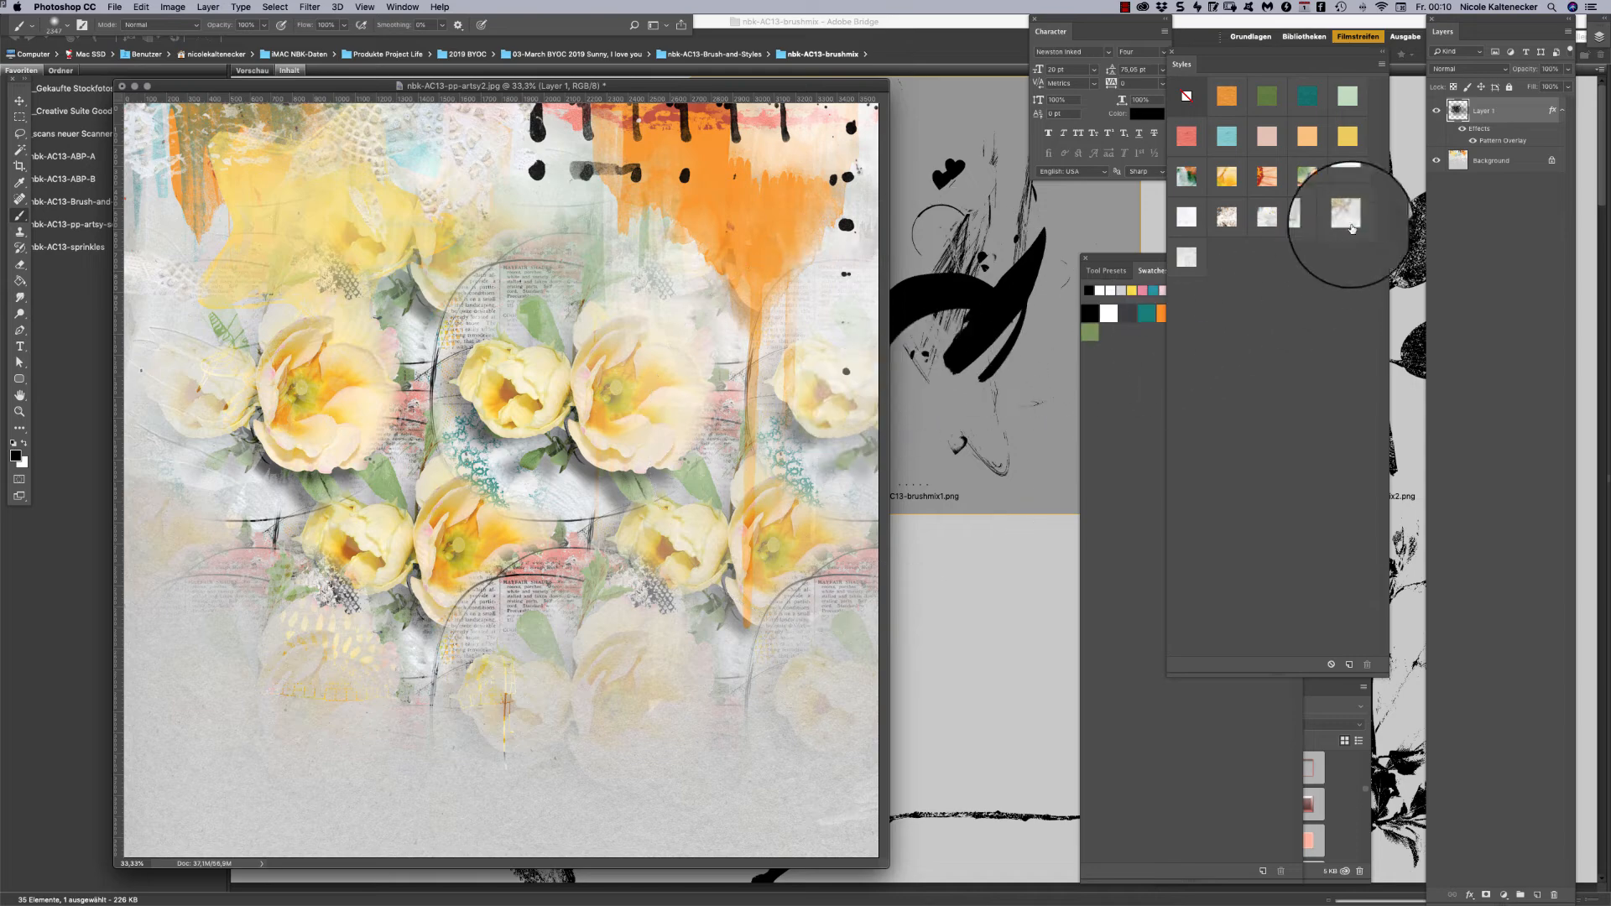
Try the orange, green, teal, mint, coral, turquoise, pale pink and pale orange styles on the painted layer.
left_click(1229, 98)
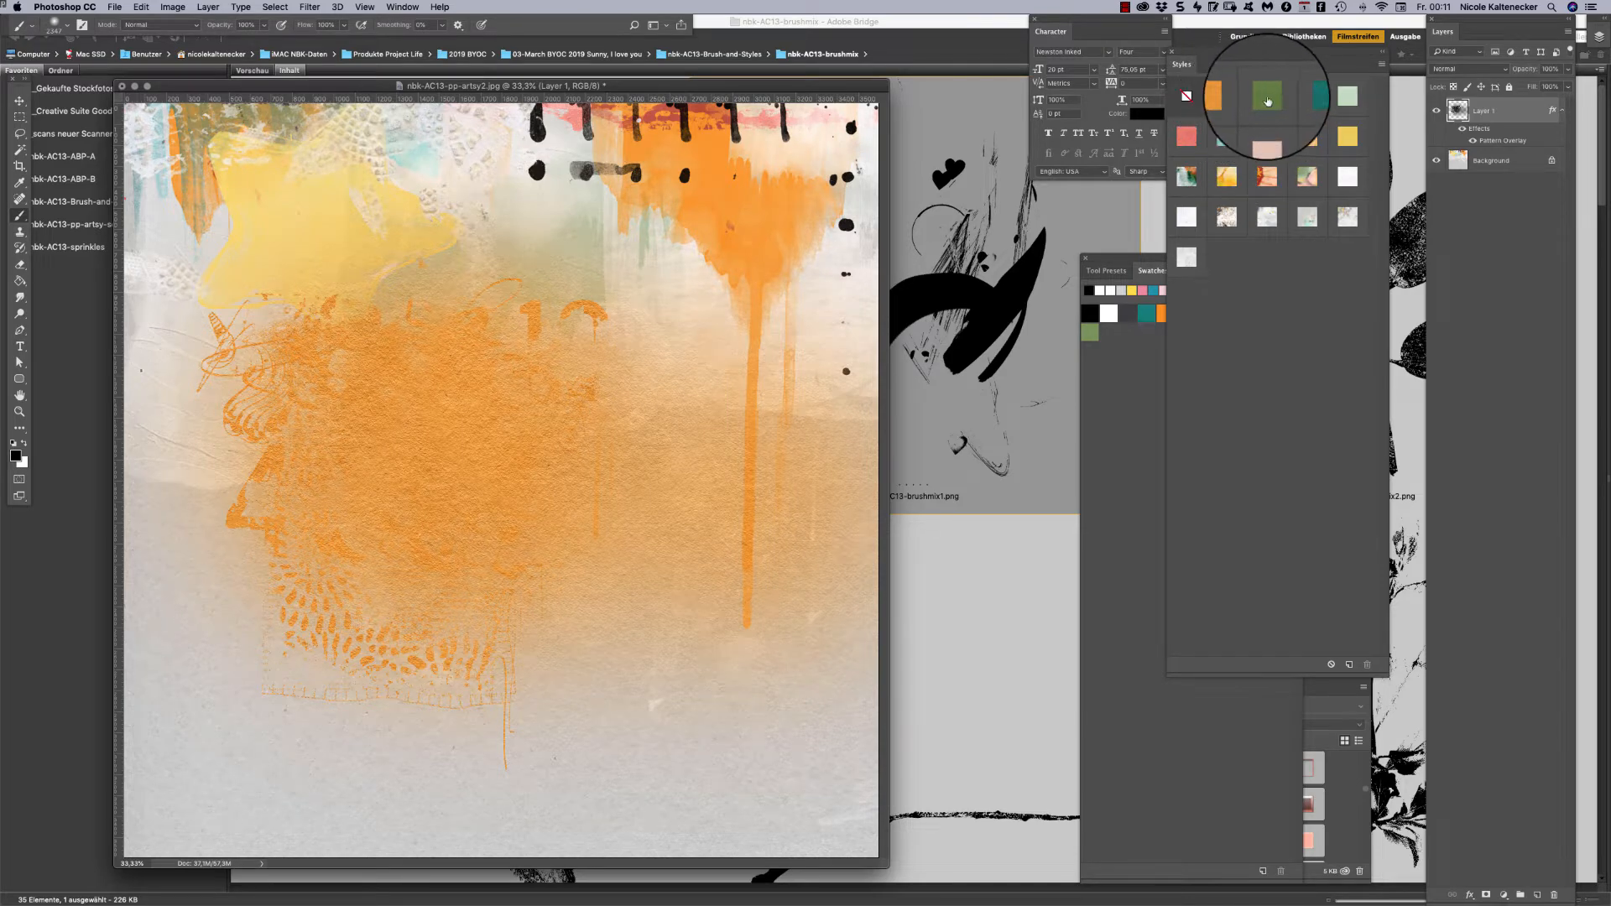
left_click(1269, 102)
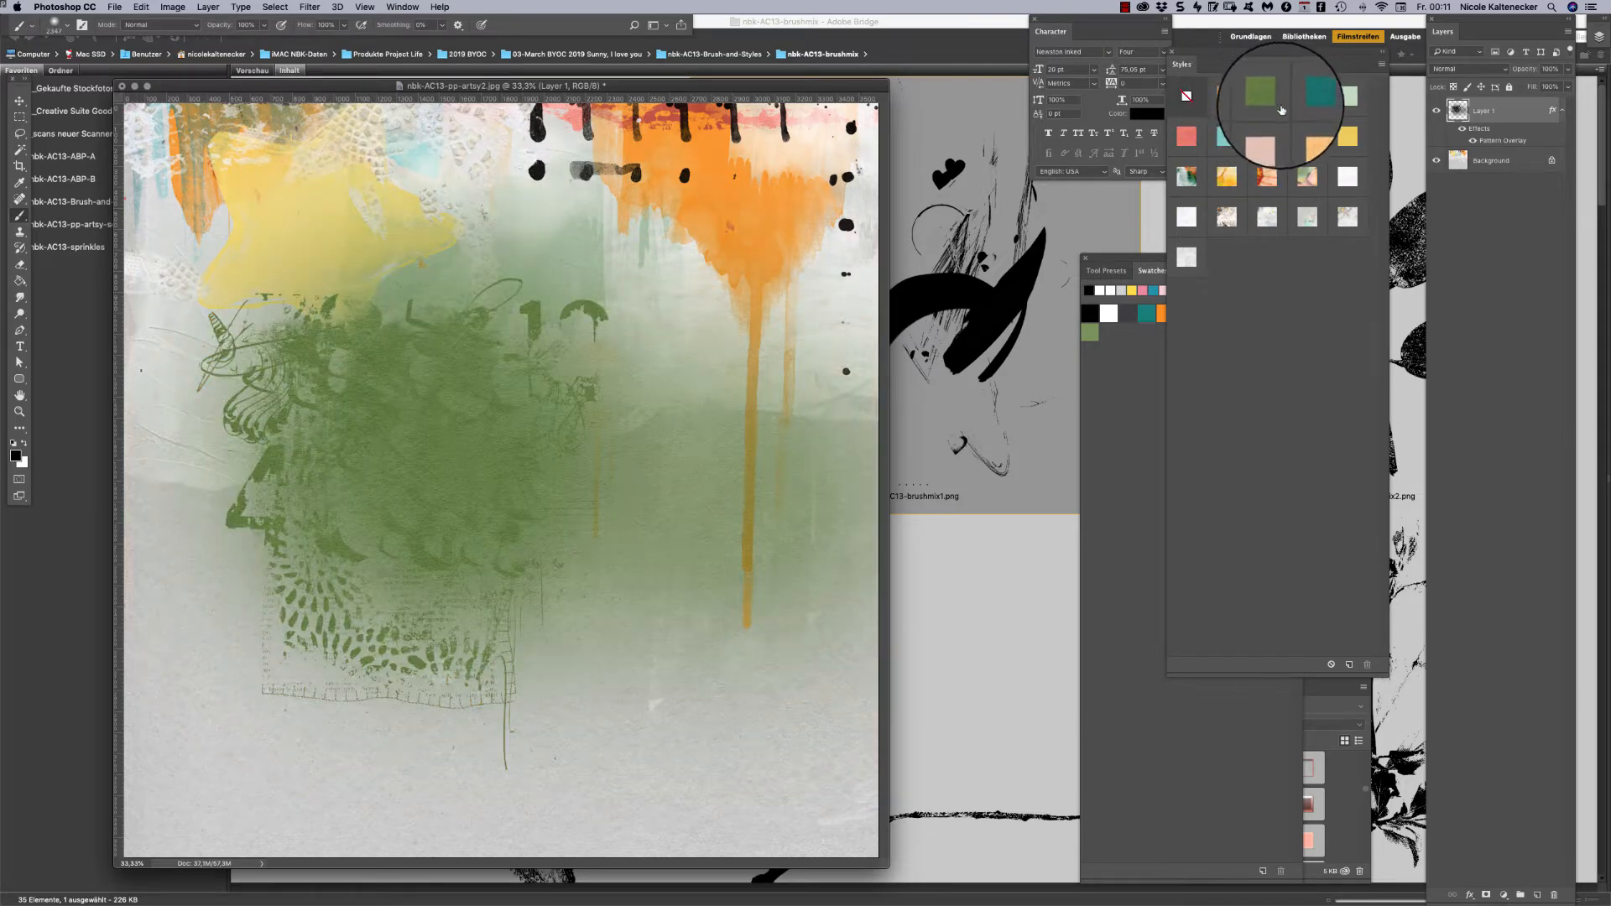
left_click(1310, 102)
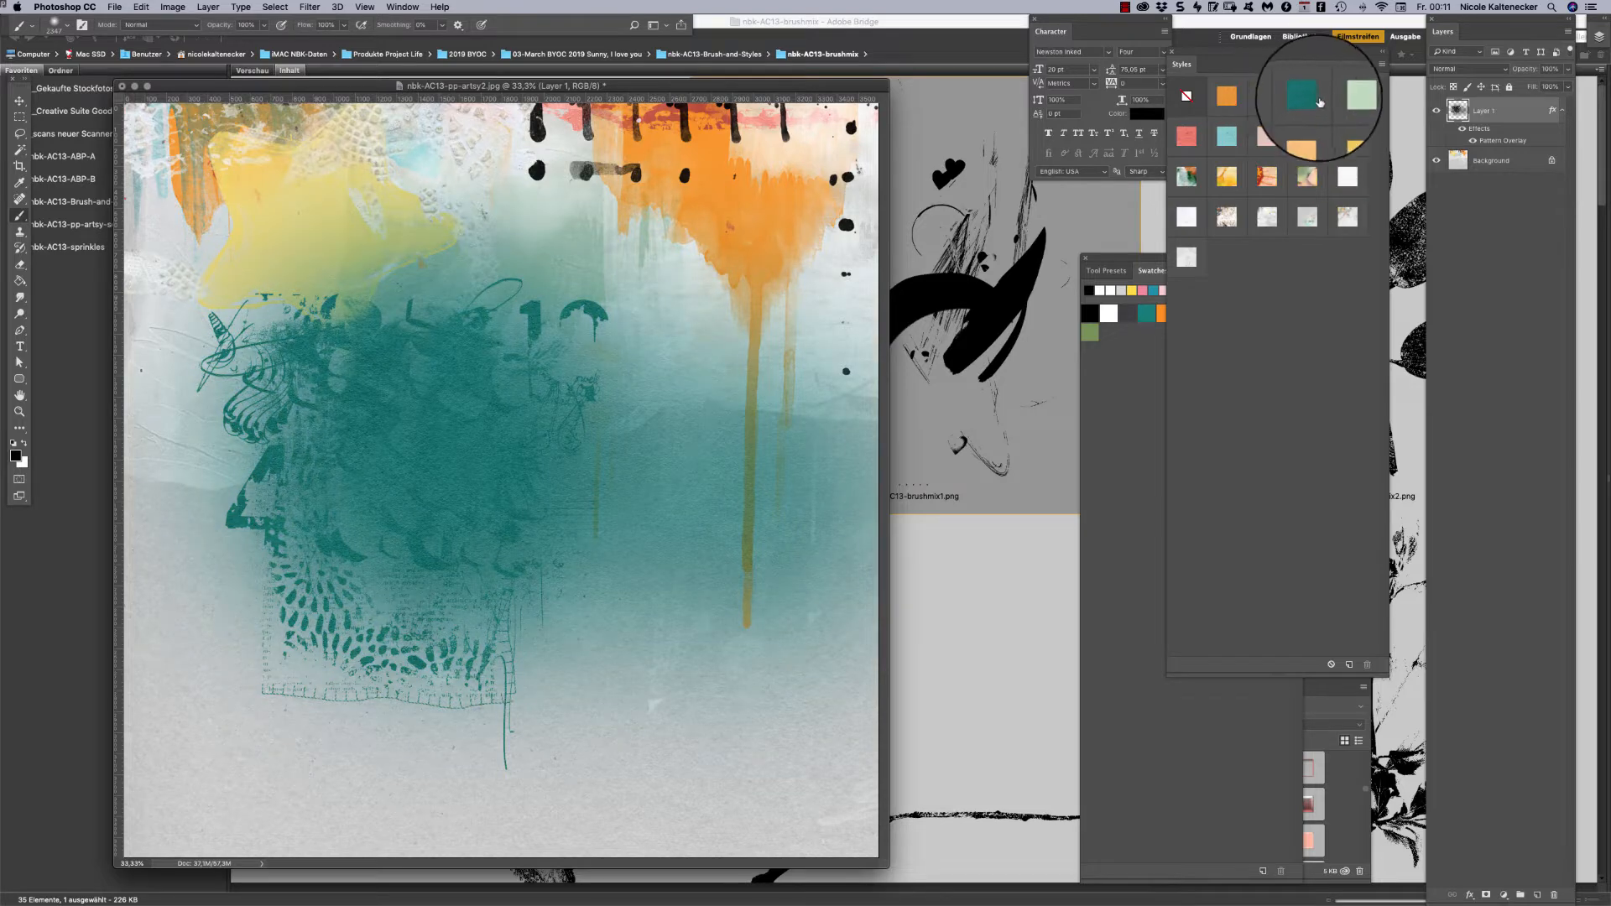
left_click(1353, 99)
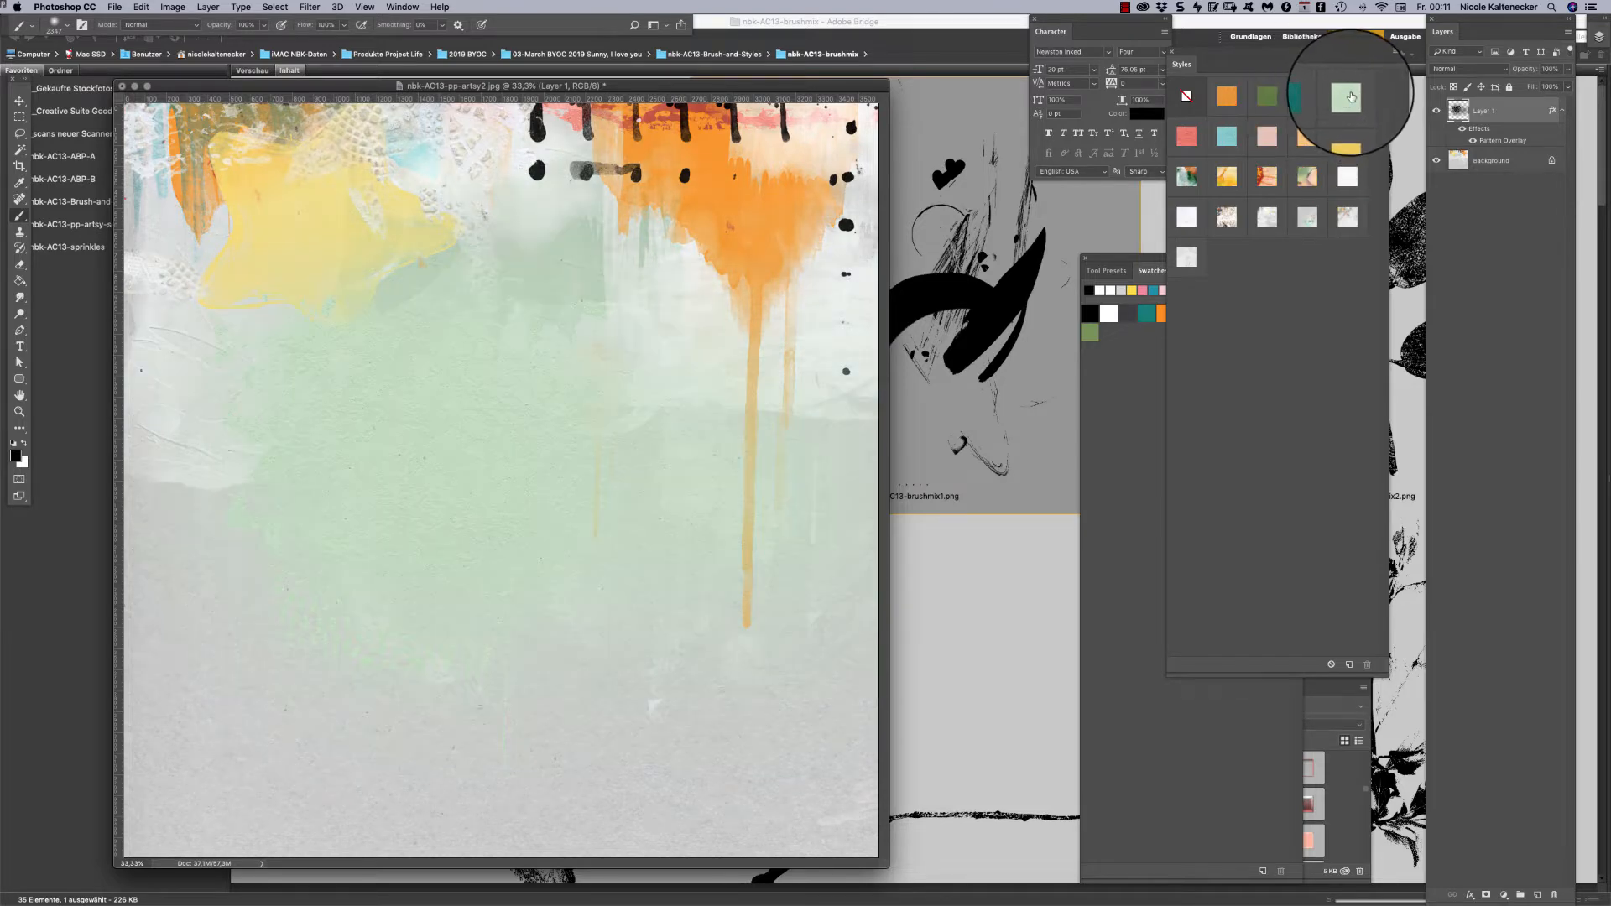
left_click(1184, 139)
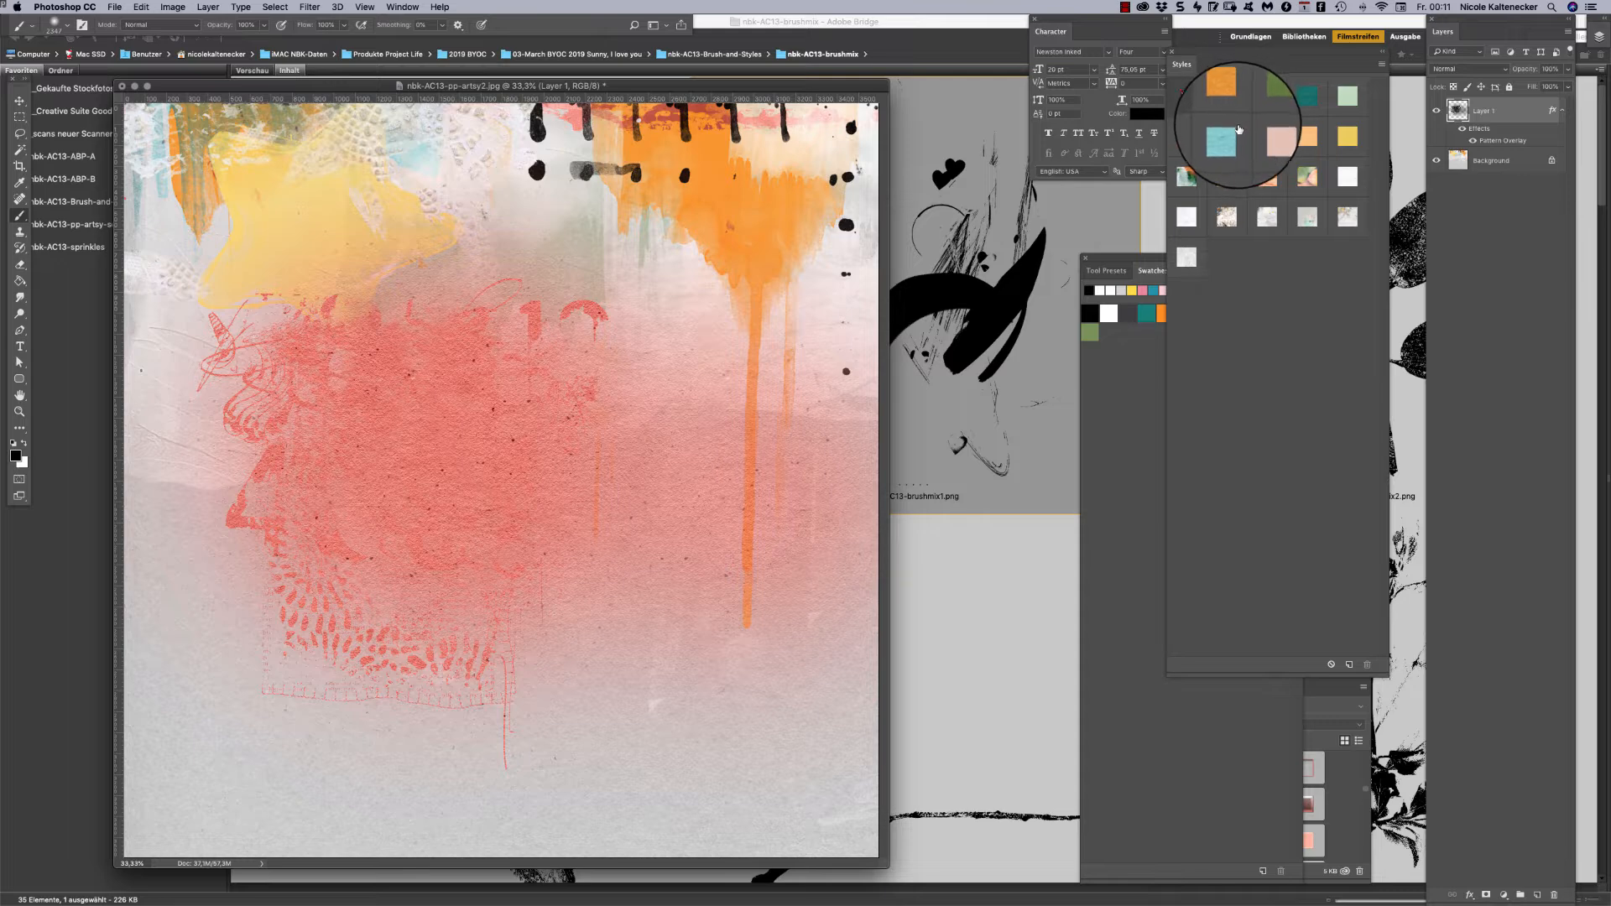
left_click(1227, 138)
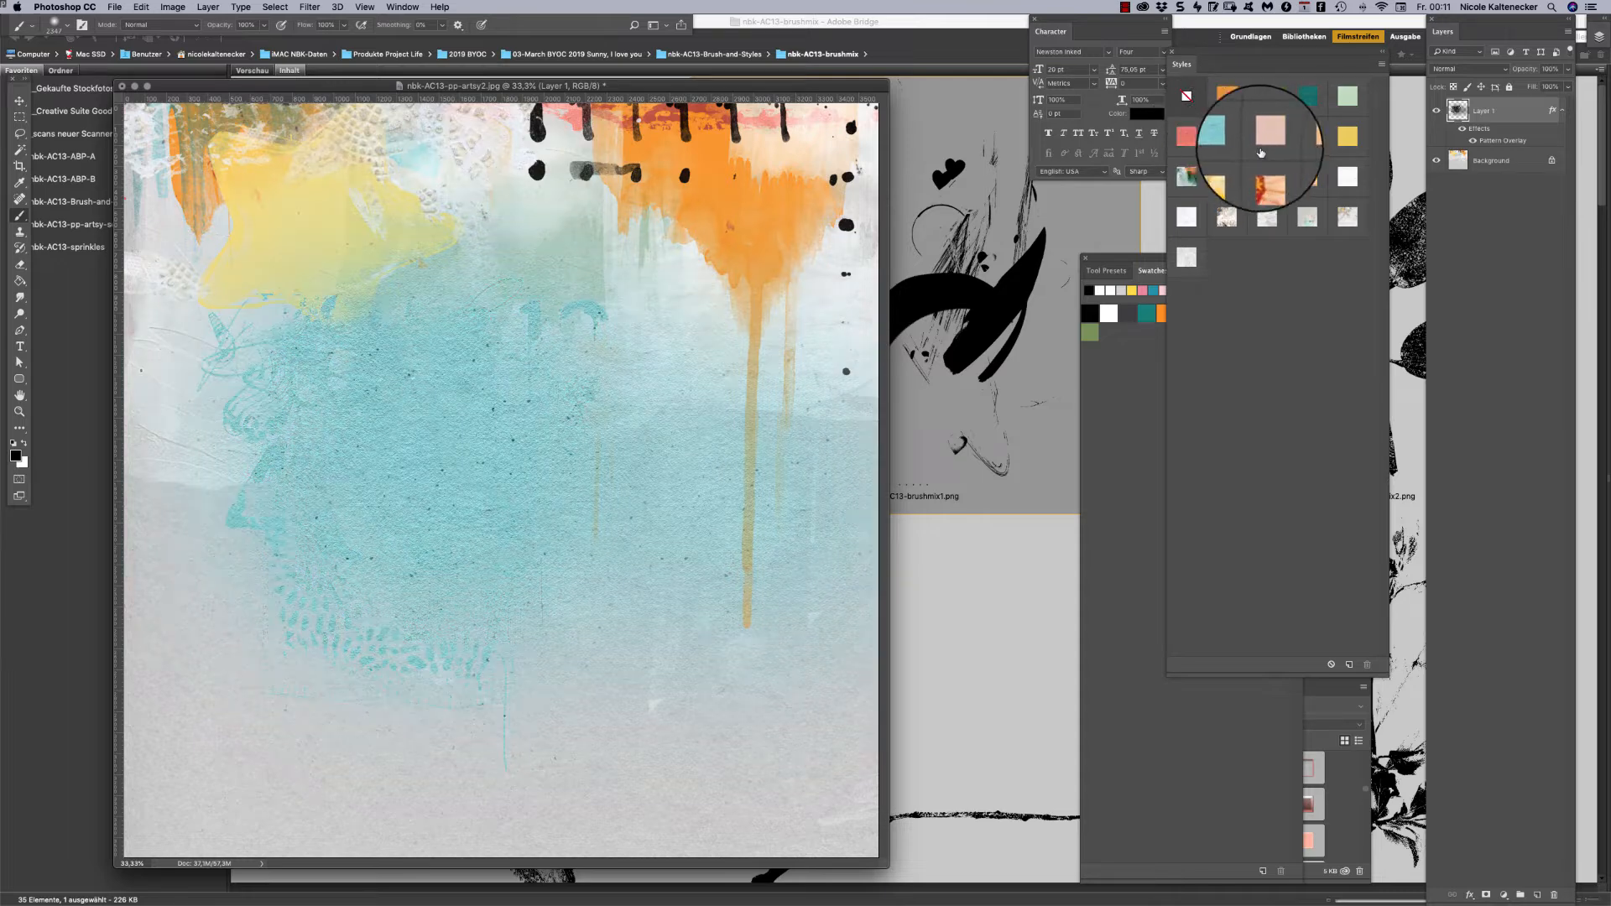
left_click(1270, 134)
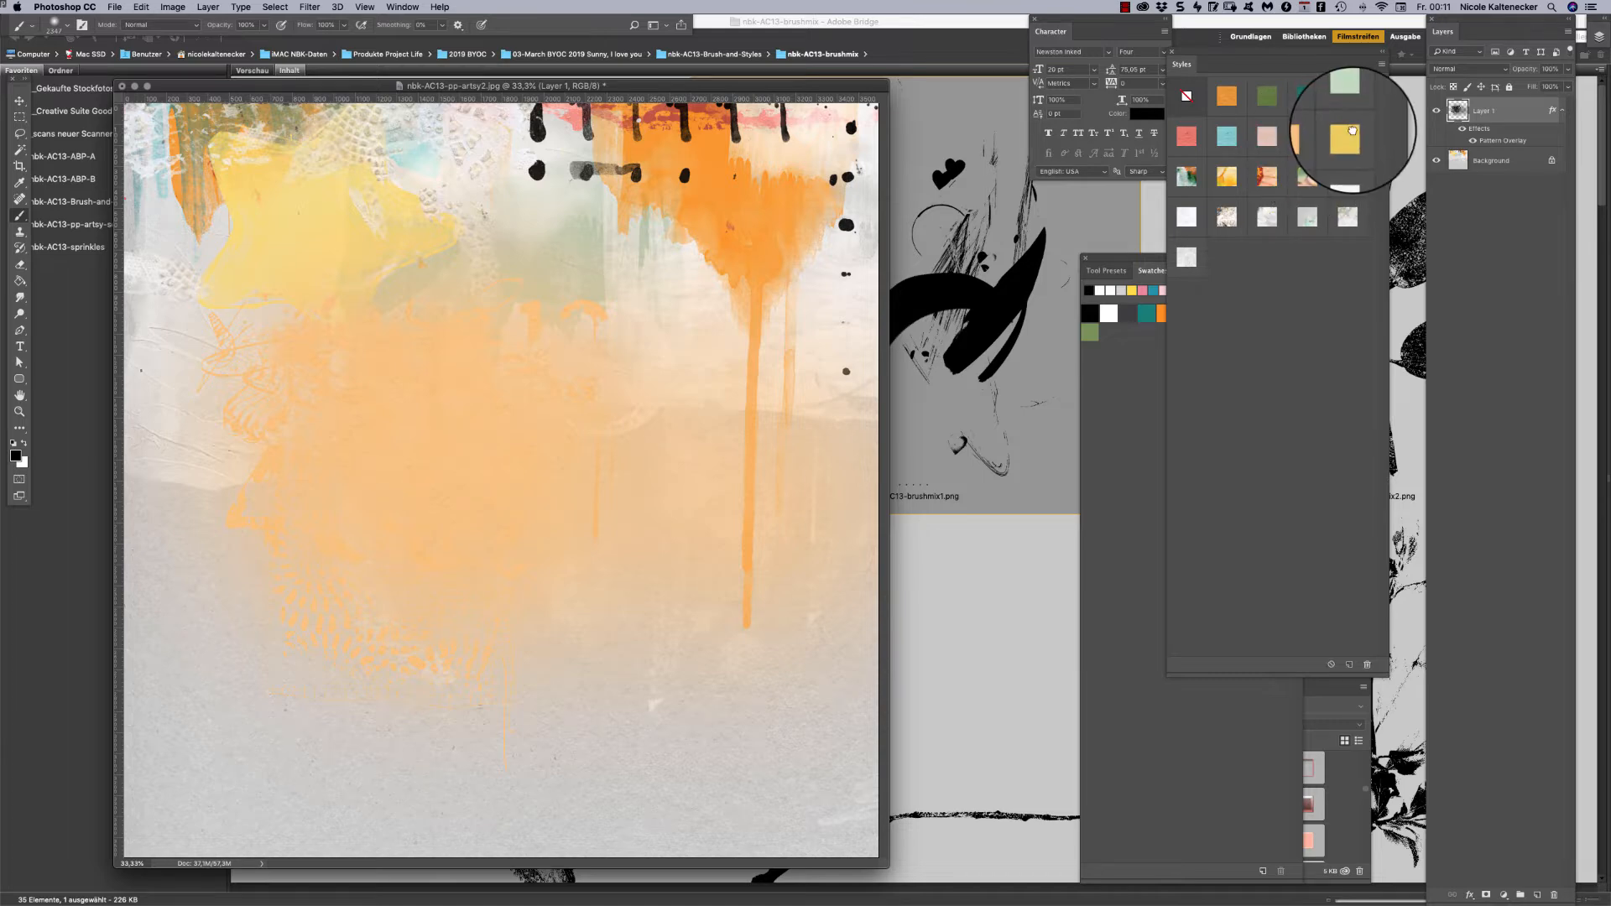
Try the multicoloured collage, yellow floral, red floral, pink and green floral, and first white textured pattern styles on Layer 1.
left_click(1190, 178)
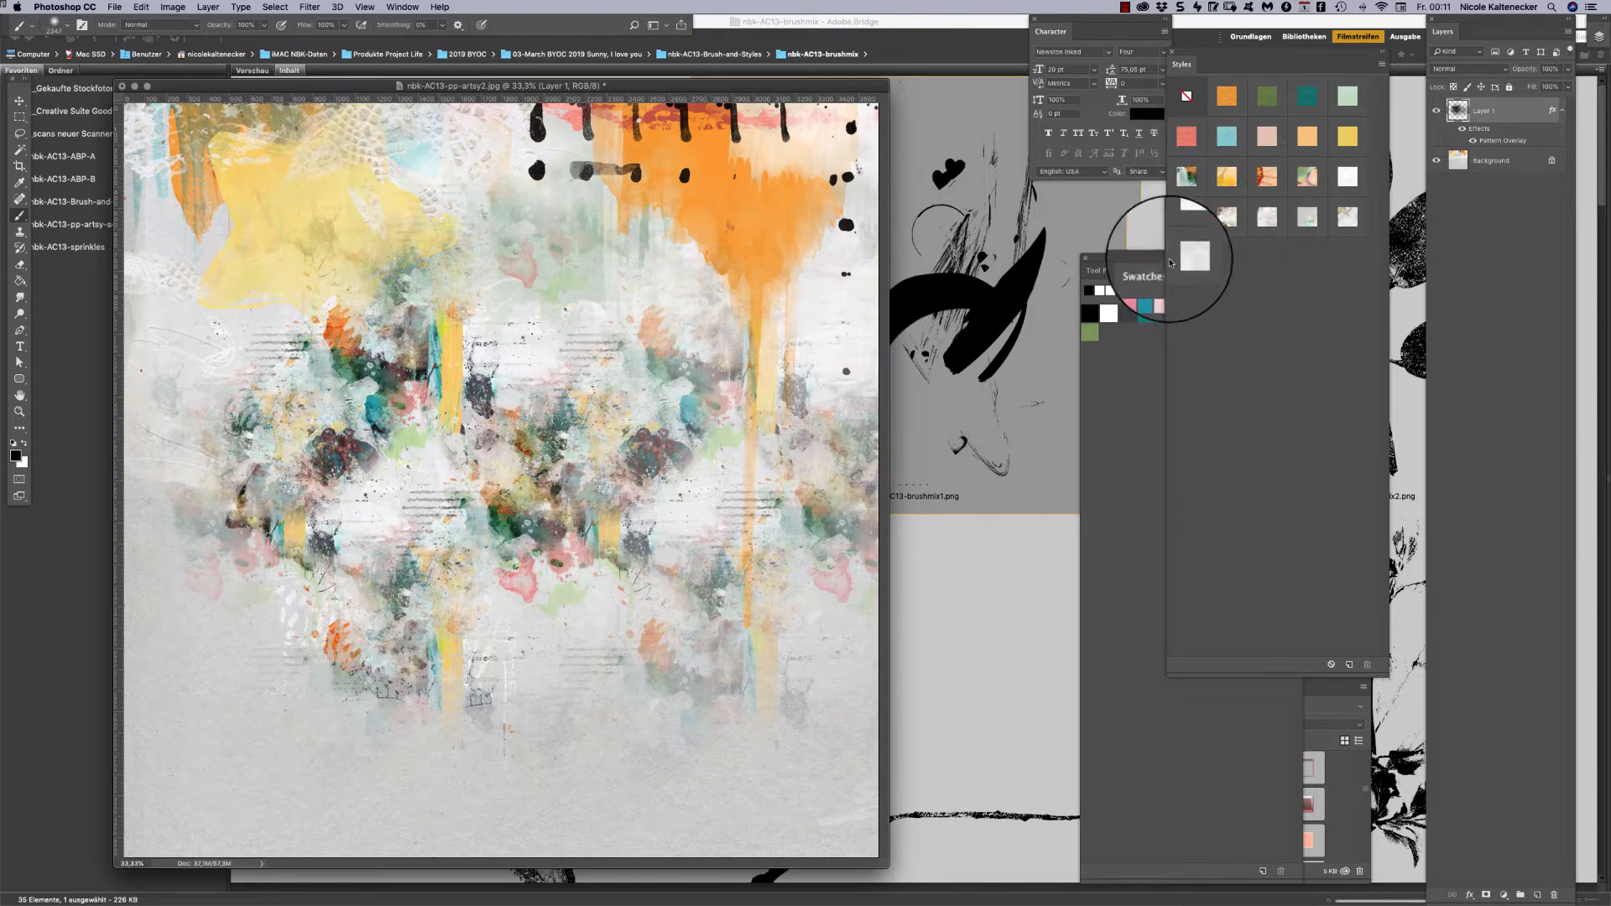
left_click(1227, 178)
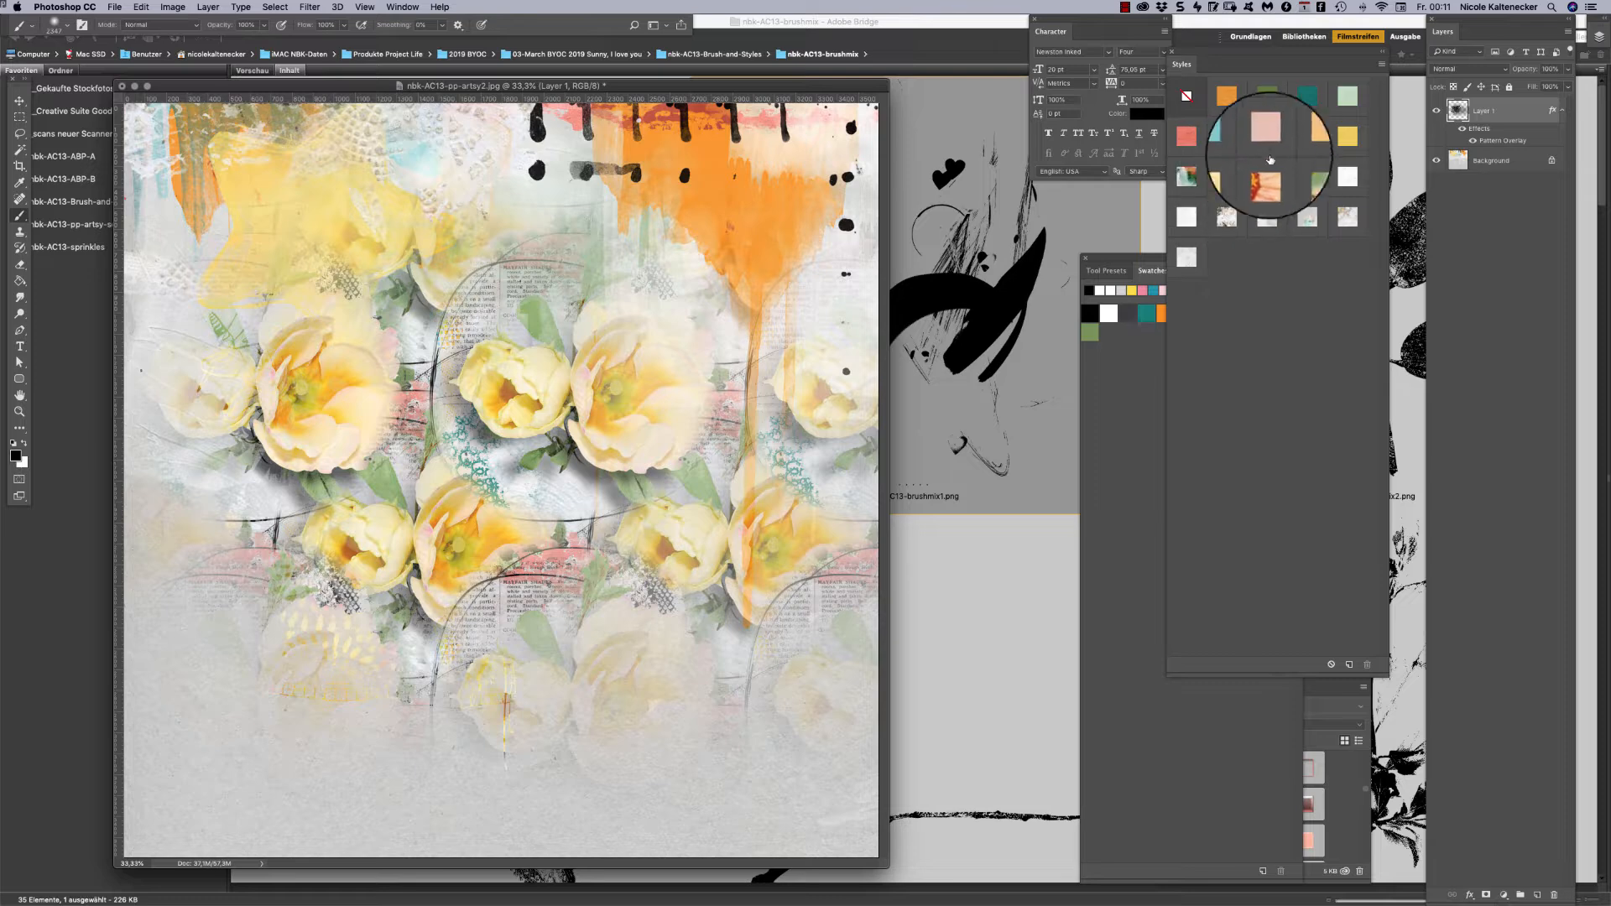
left_click(1267, 178)
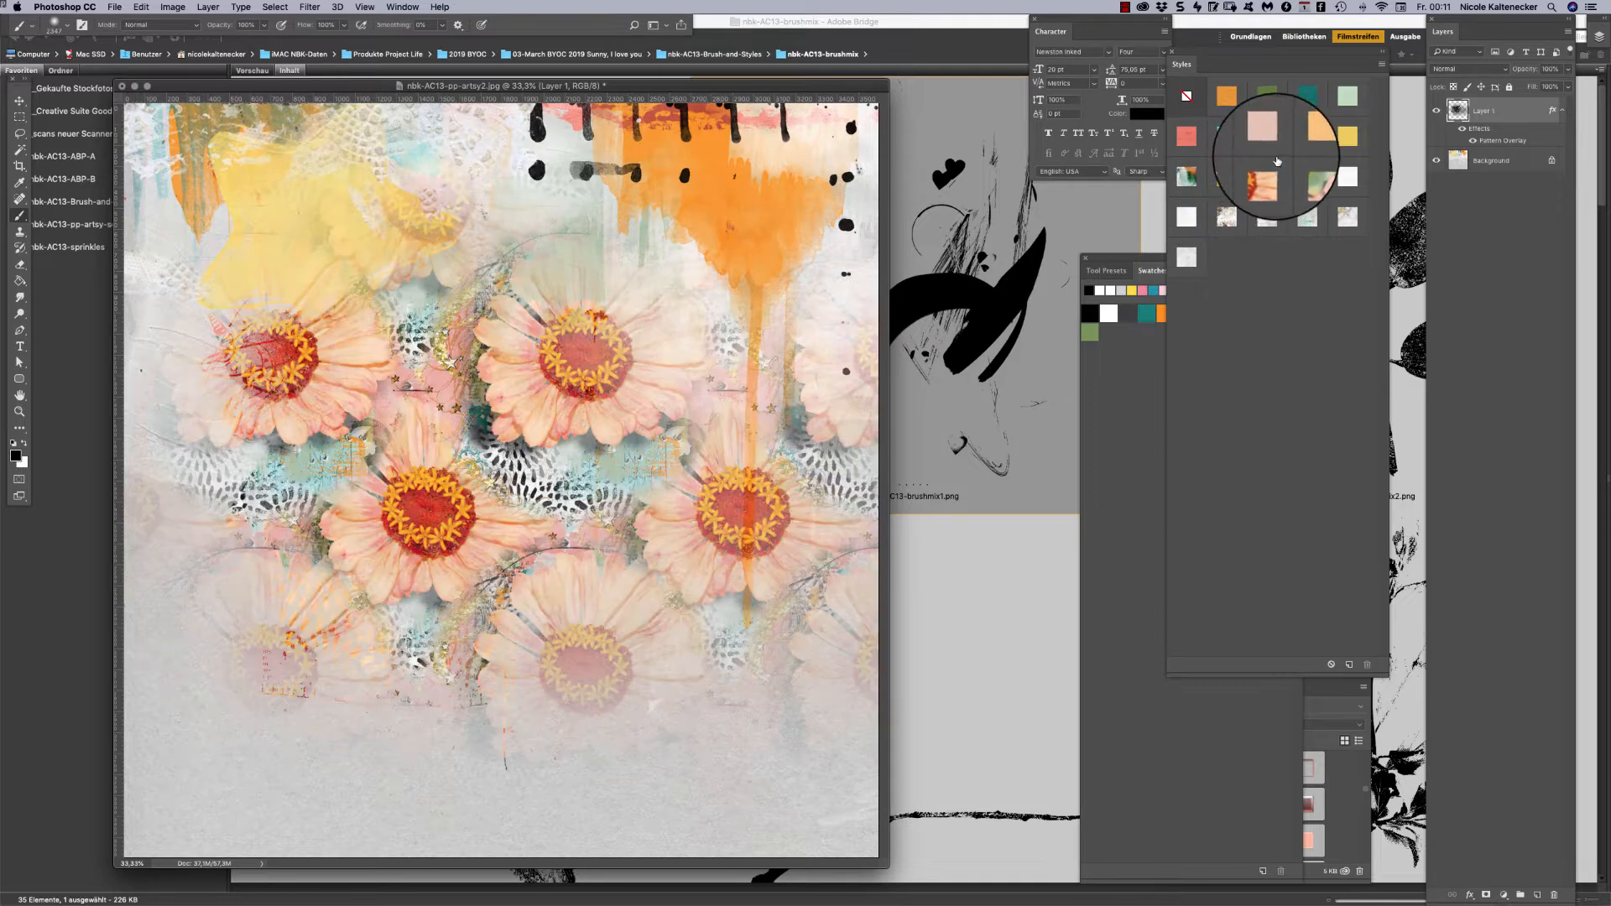
left_click(1307, 178)
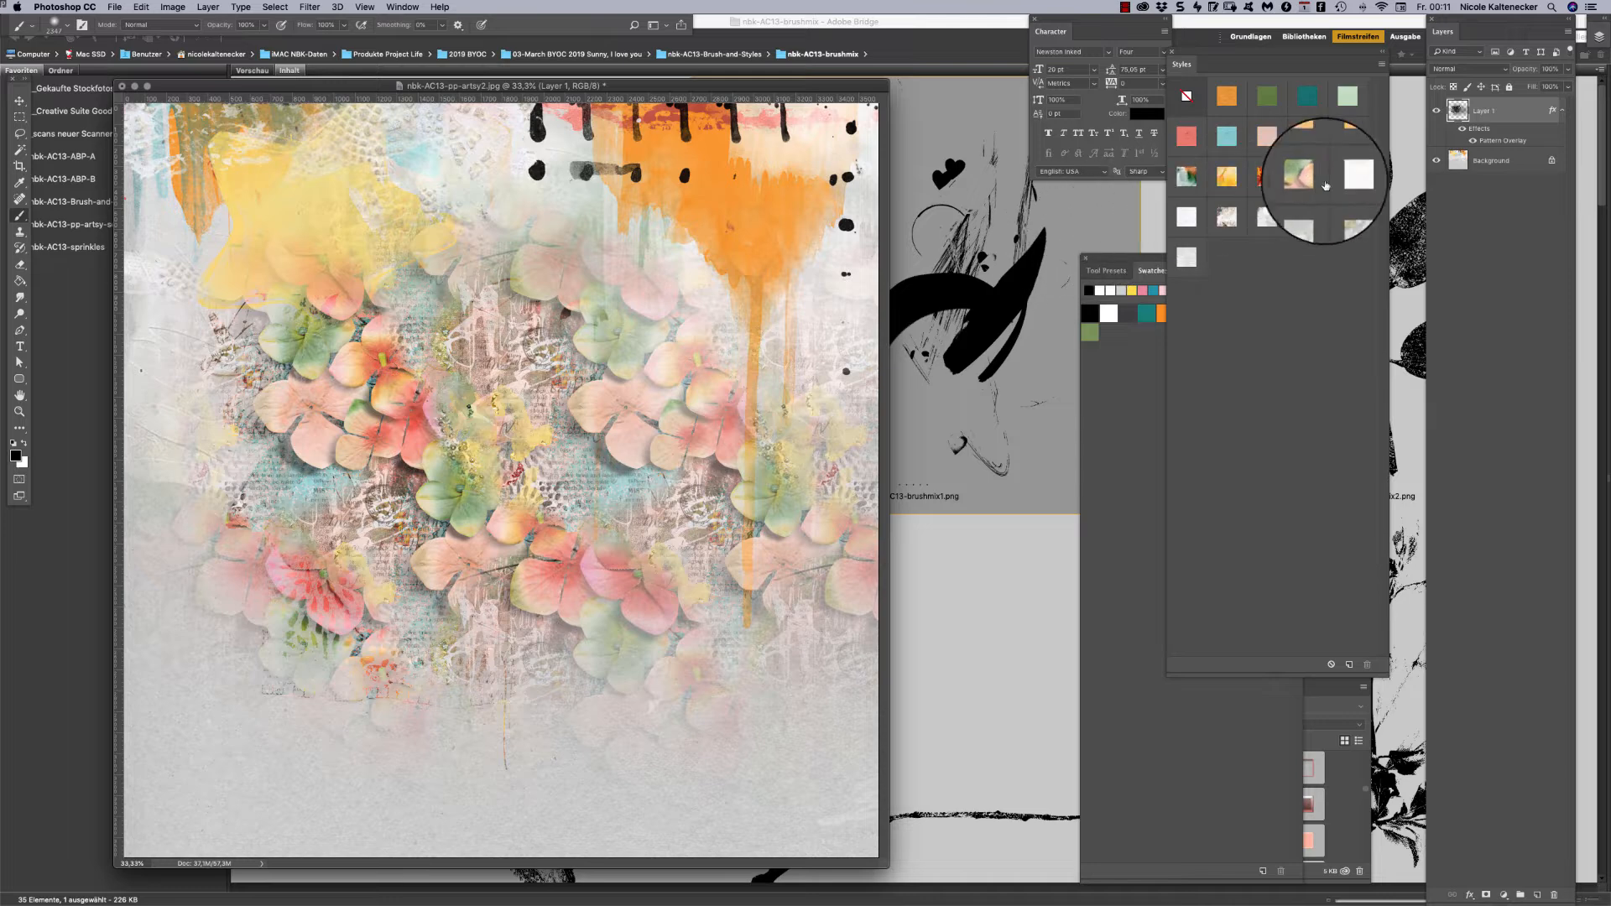
left_click(1345, 181)
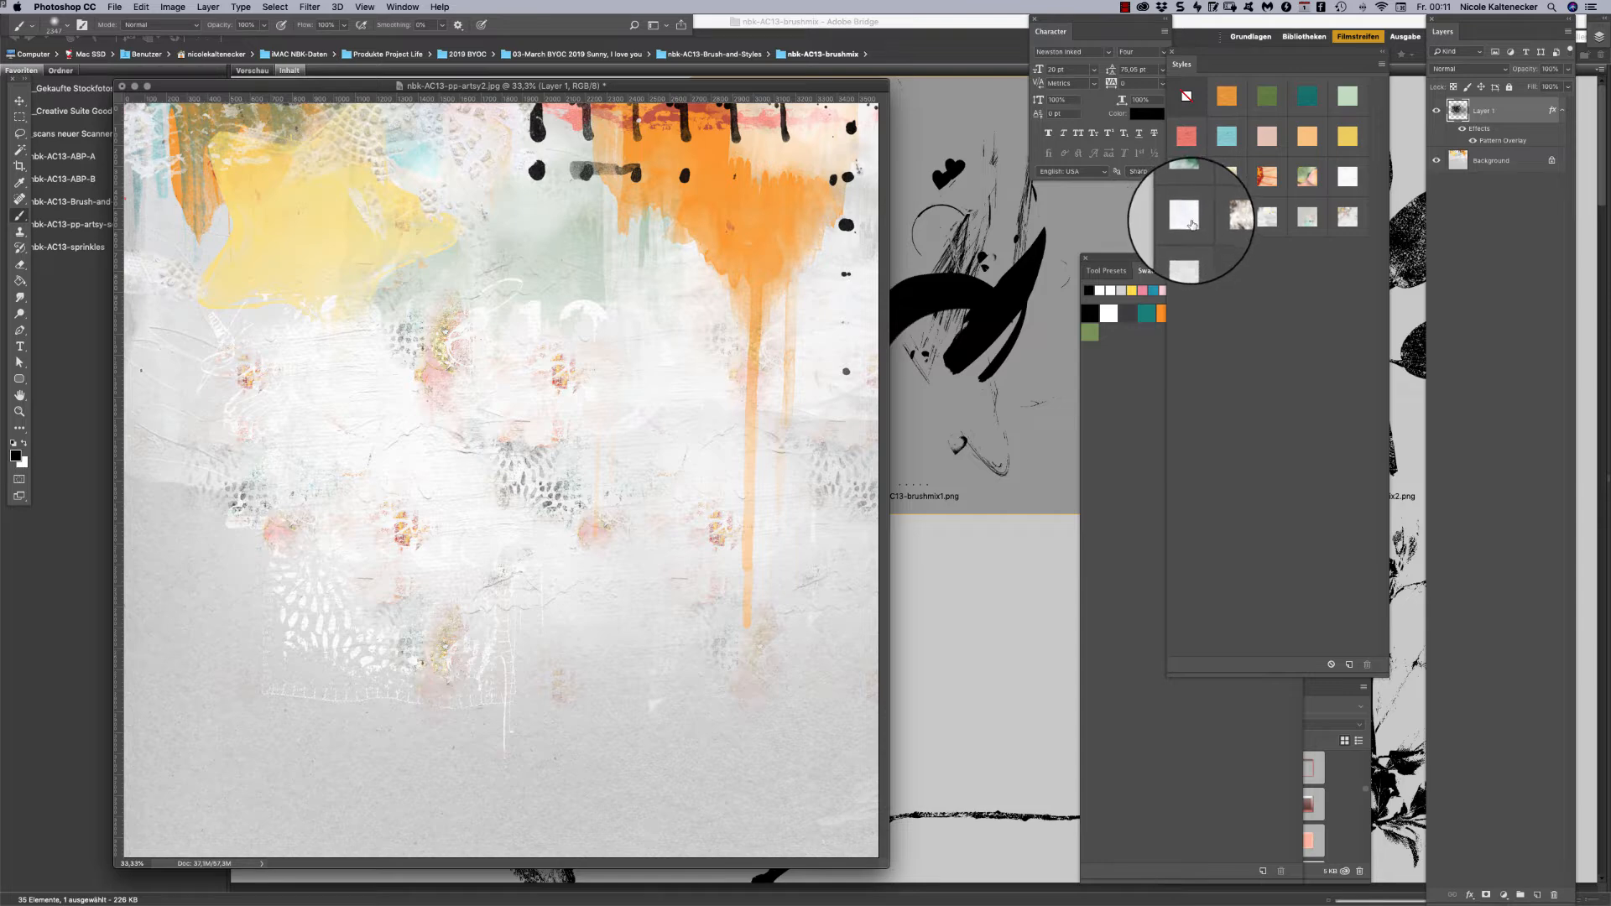
Try the remaining light, paint-splashed pattern styles on Layer 1, ending with the pale lace texture style that is last in the set.
left_click(1187, 220)
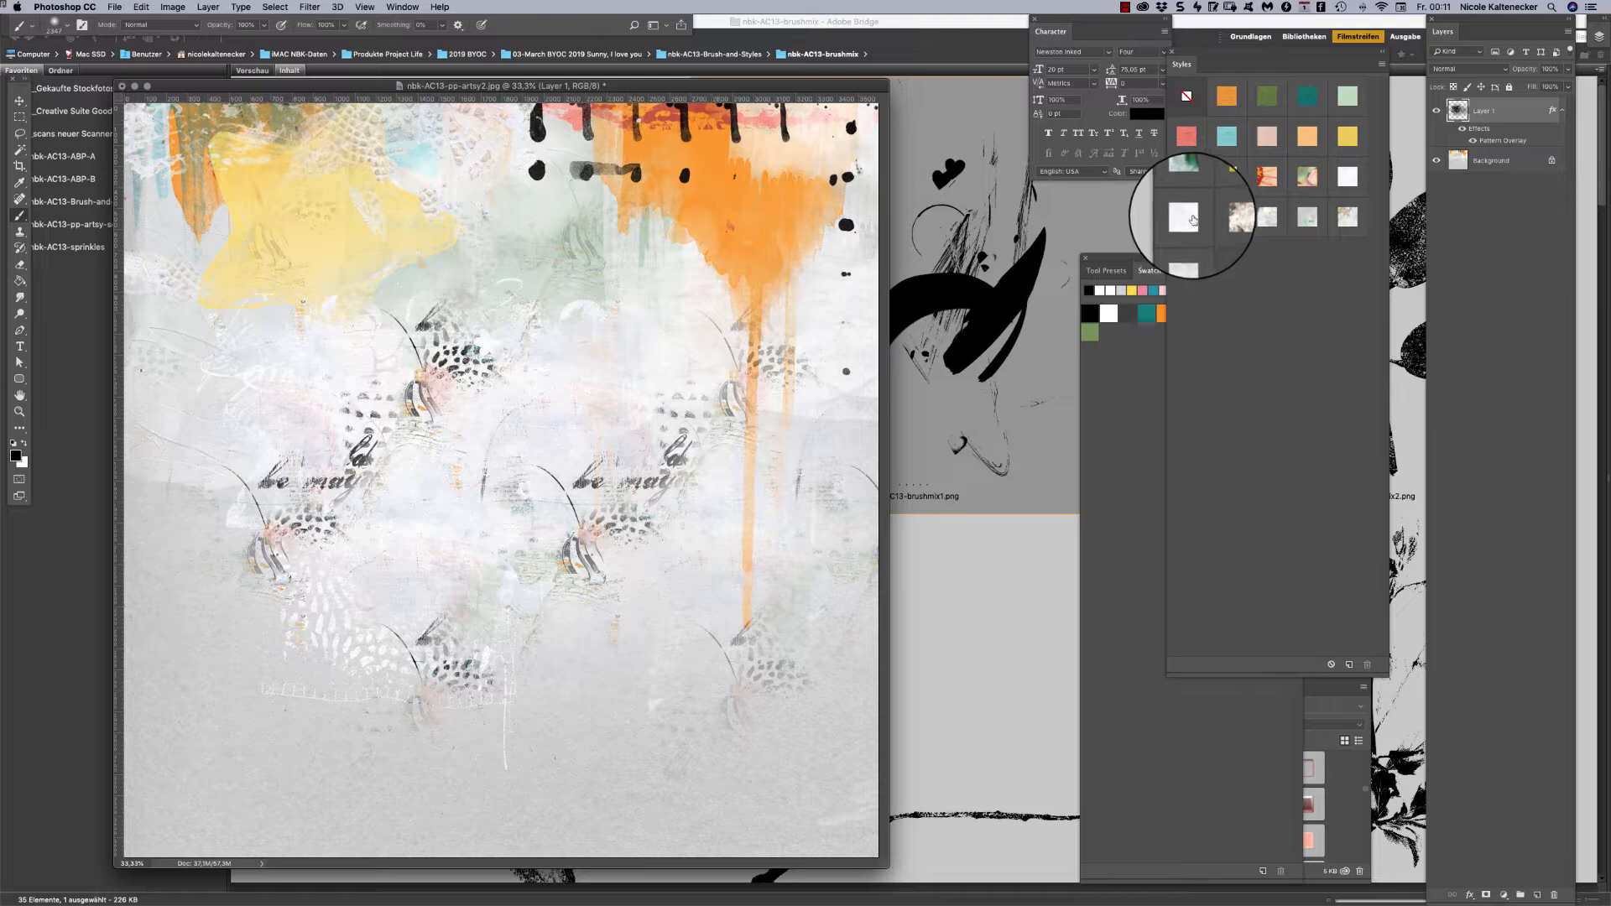
left_click(1228, 220)
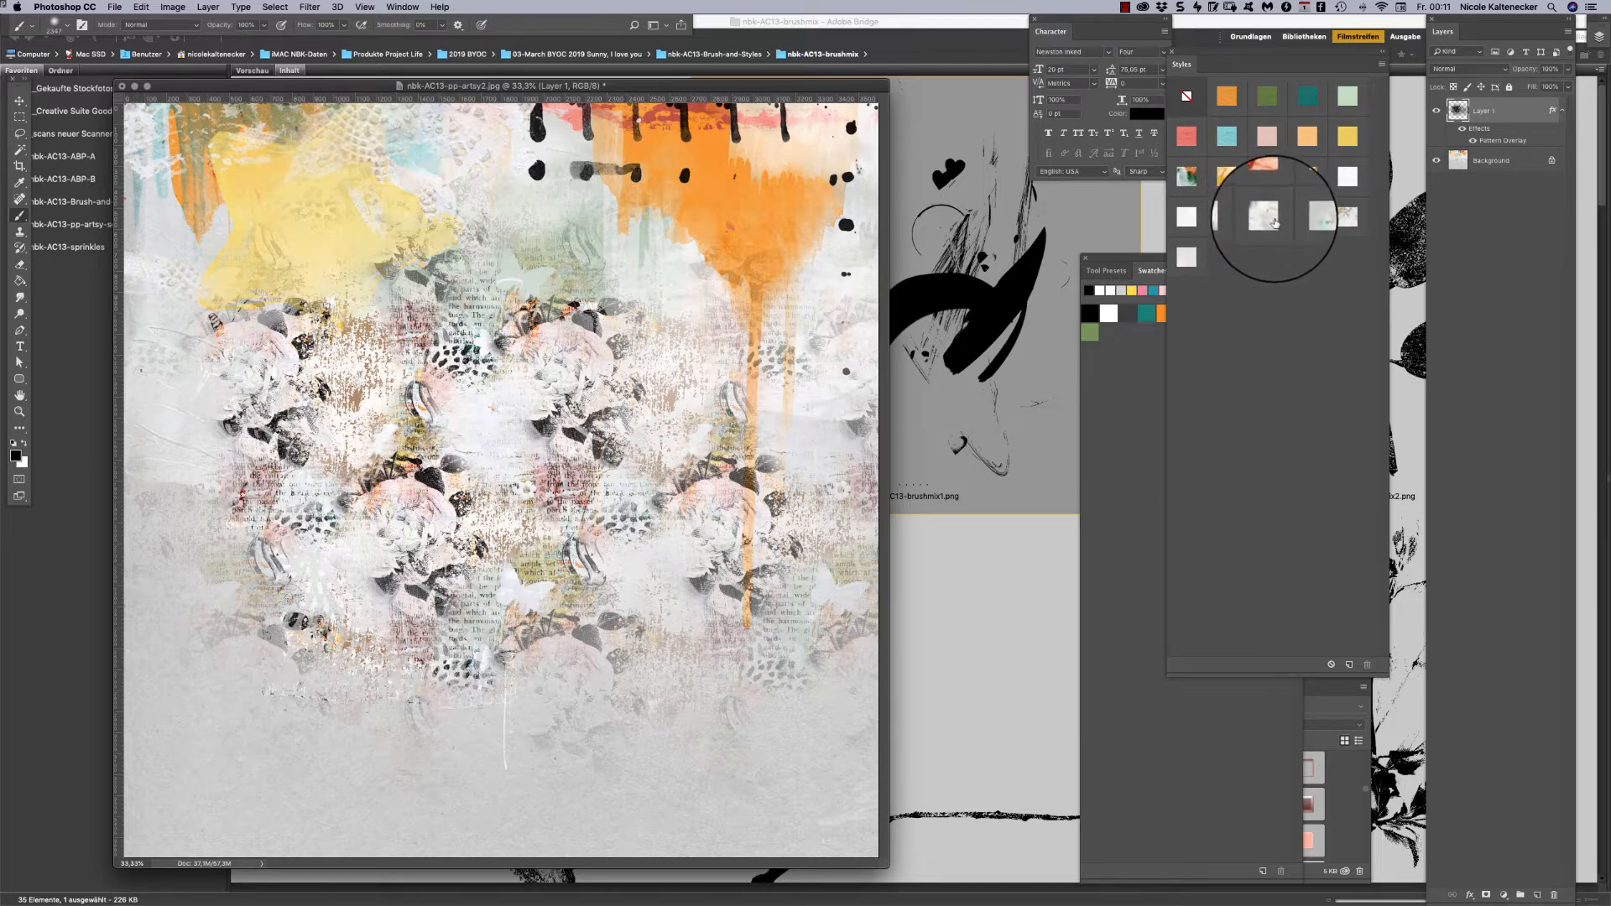
left_click(1276, 221)
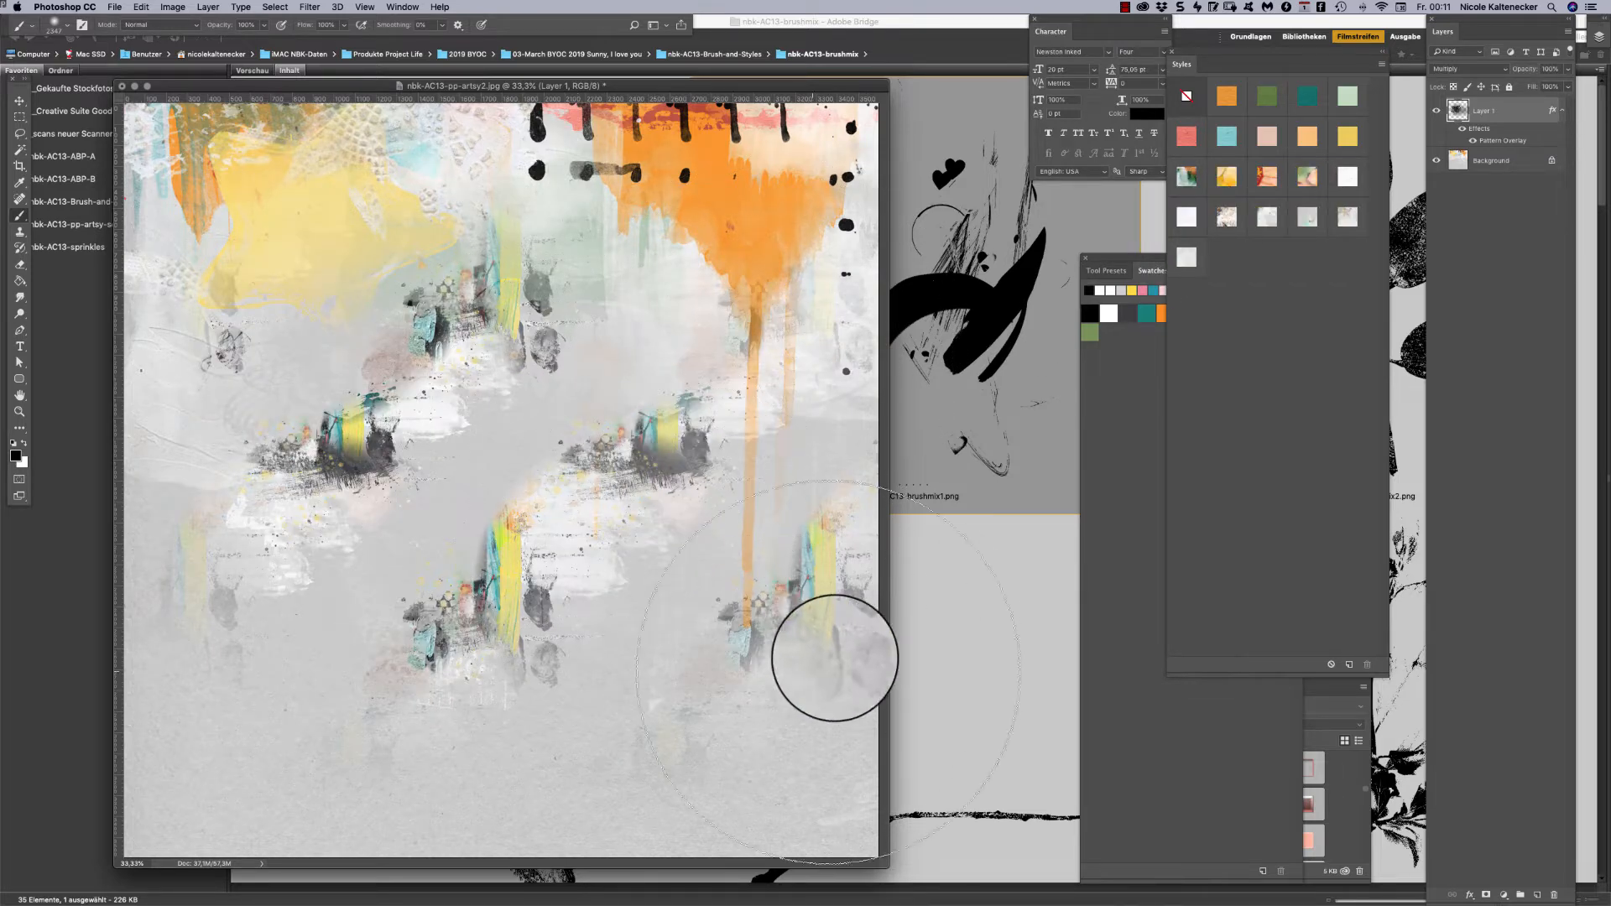
left_click(1303, 221)
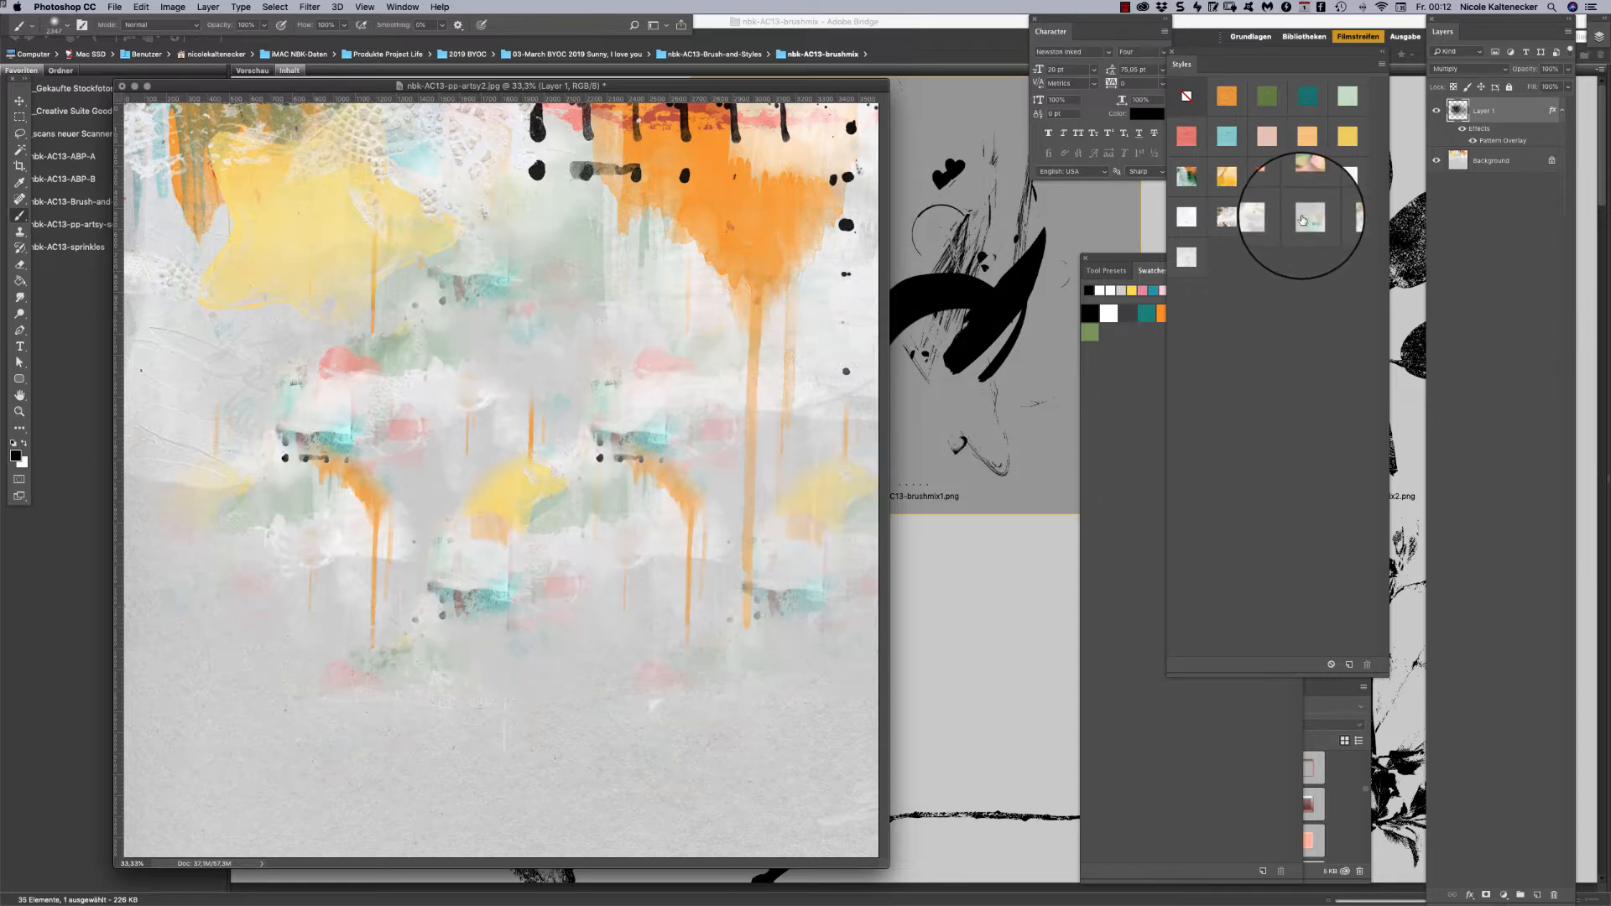
left_click(1353, 219)
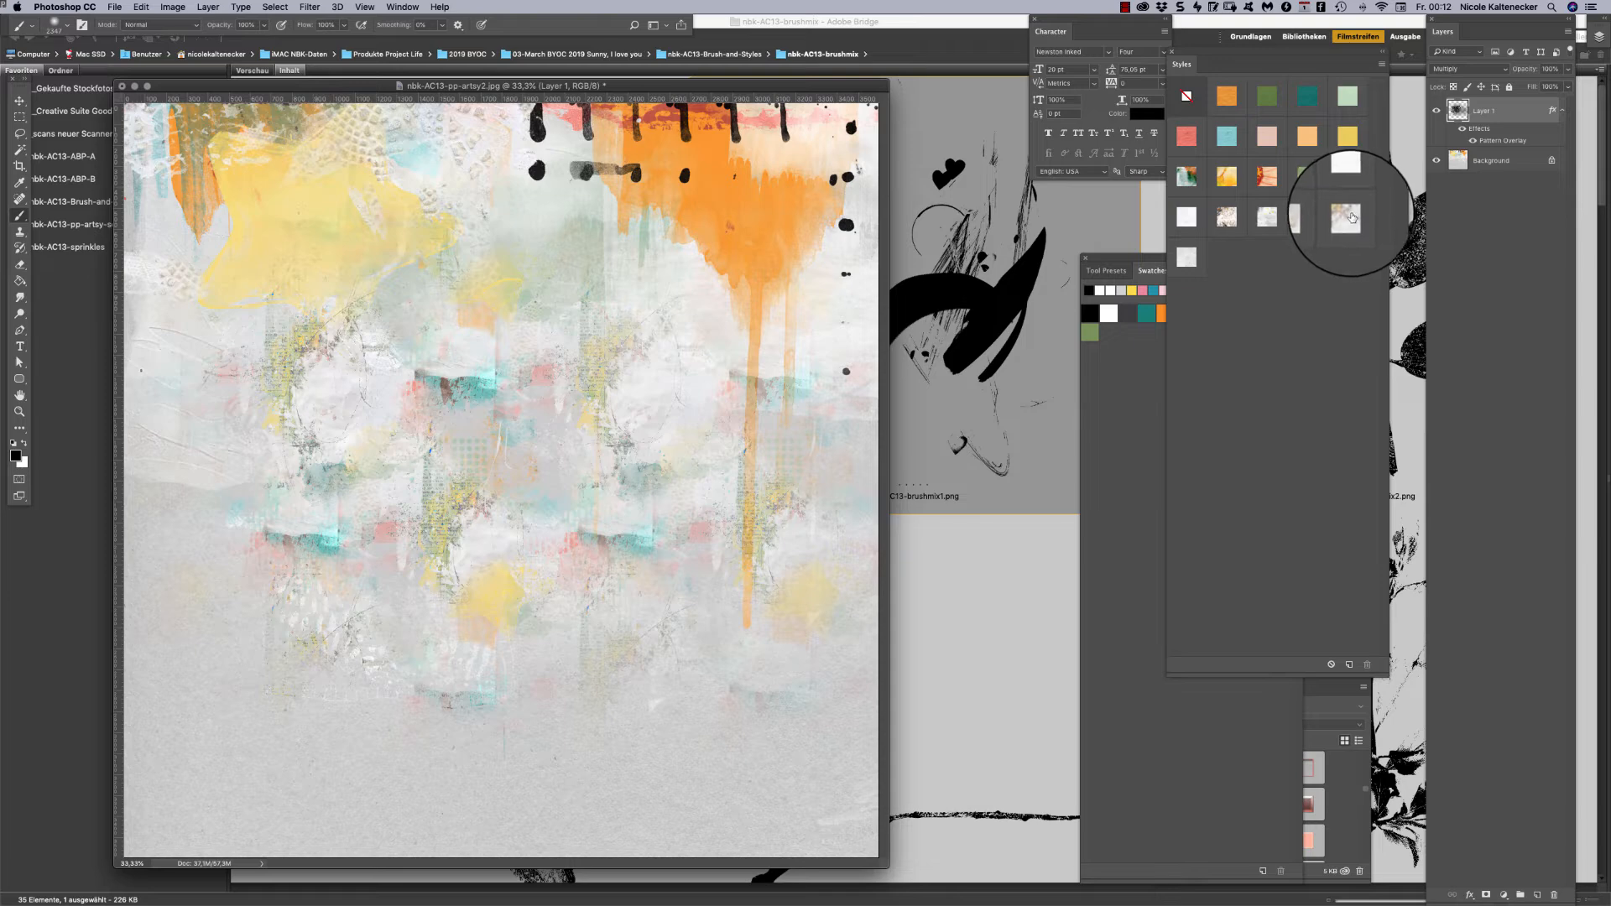
left_click(1186, 258)
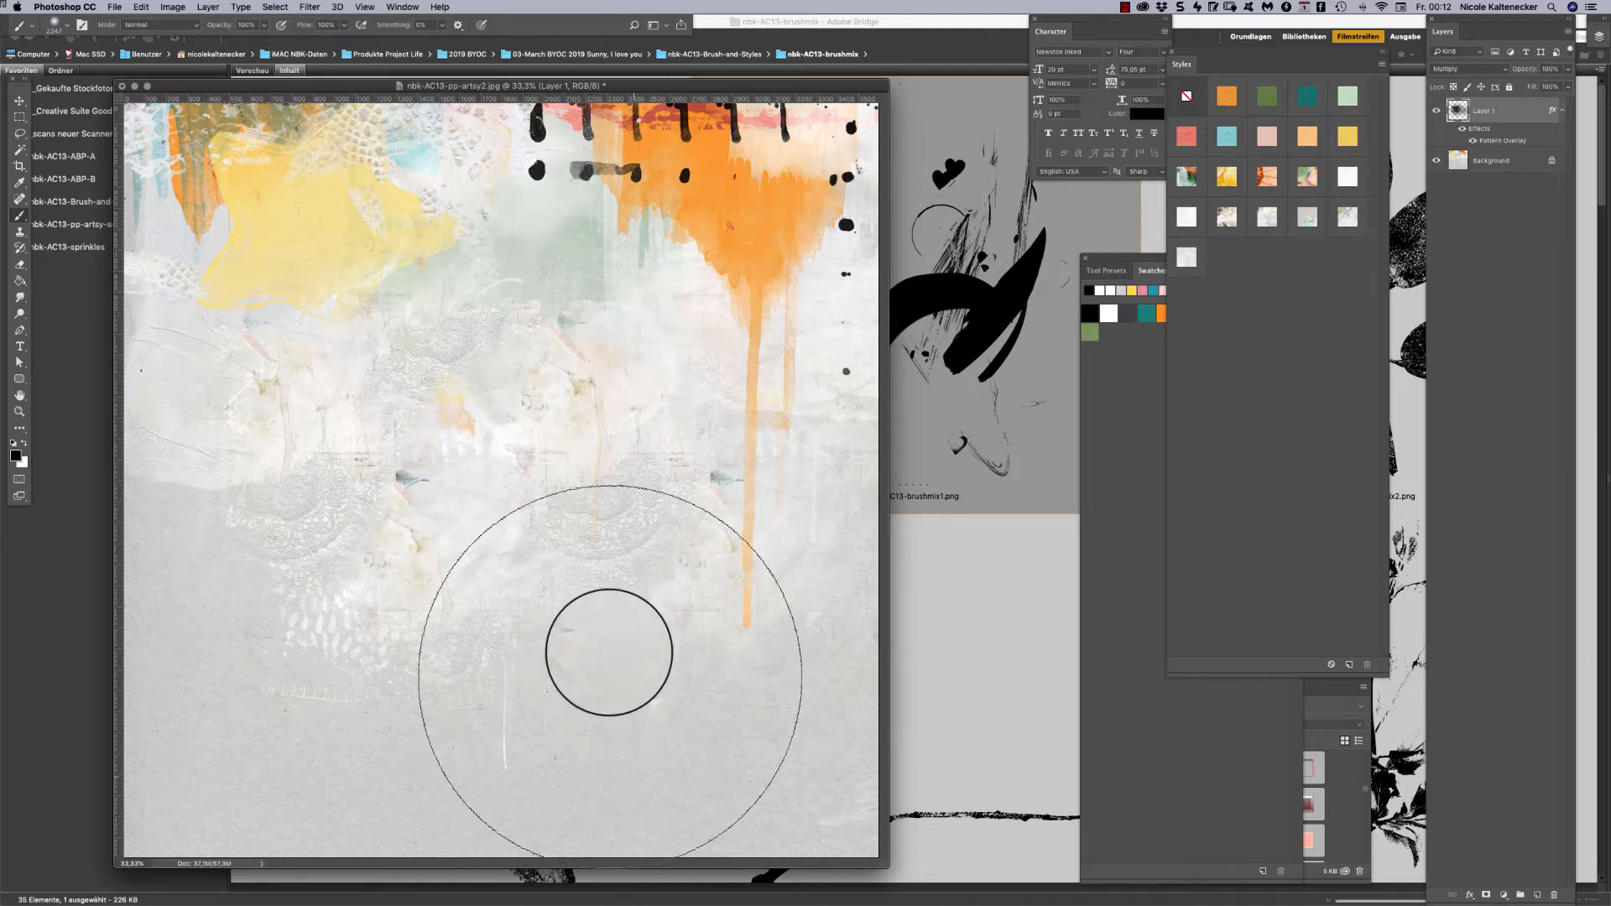
Select the whole canvas and clear all painted content from Layer 1, keeping the layer and its style.
left_click_drag(637, 86, 669, 98)
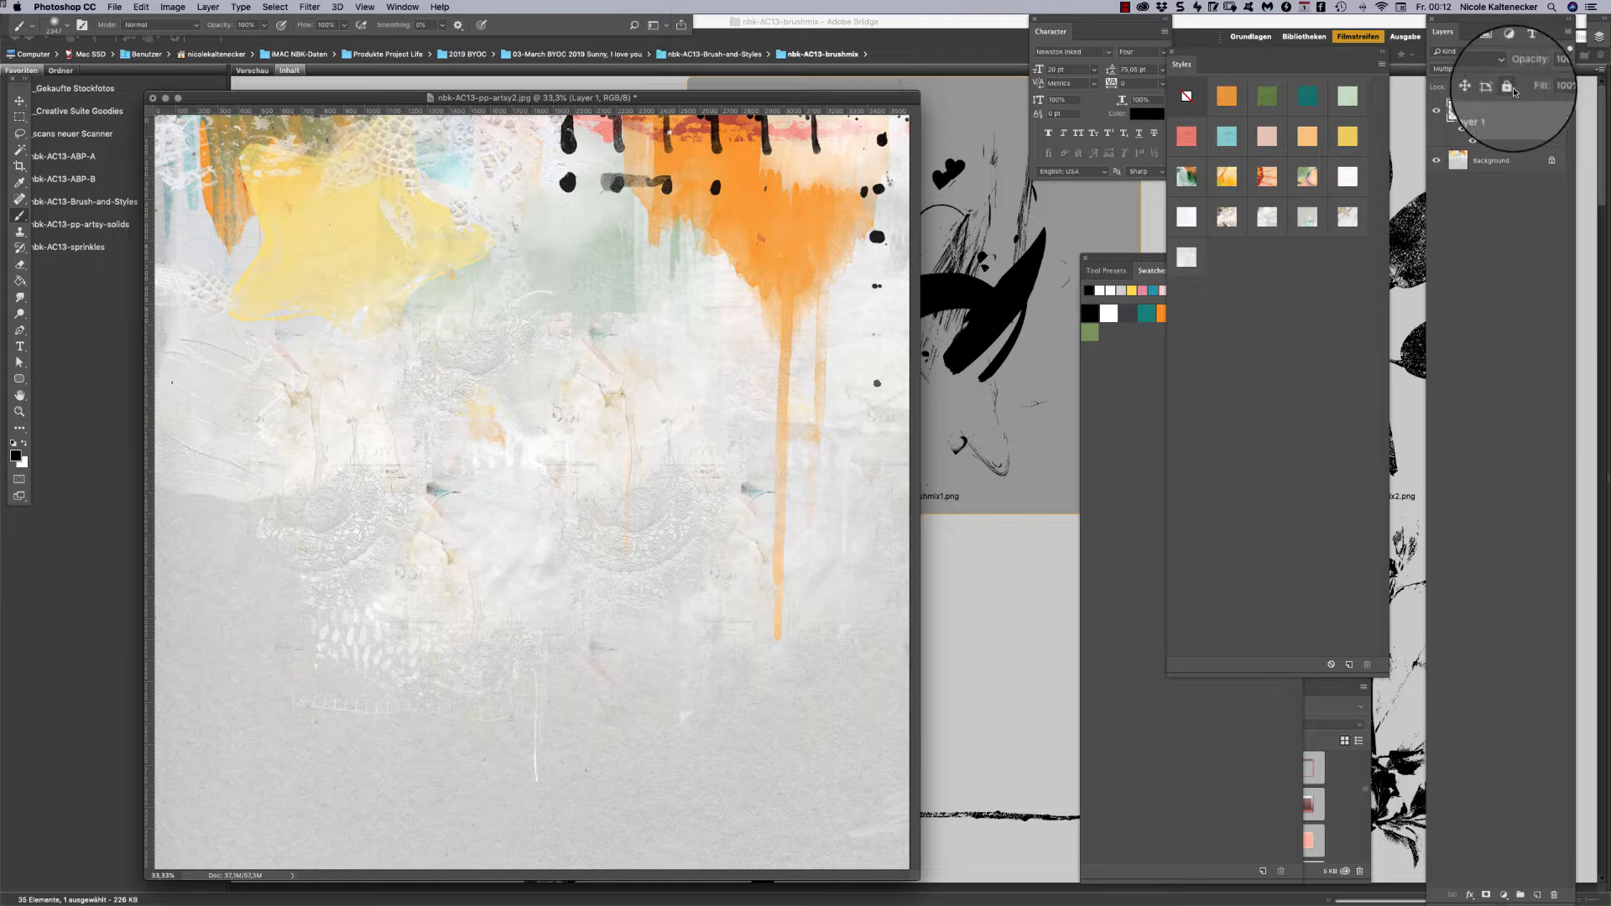
key("Delete")
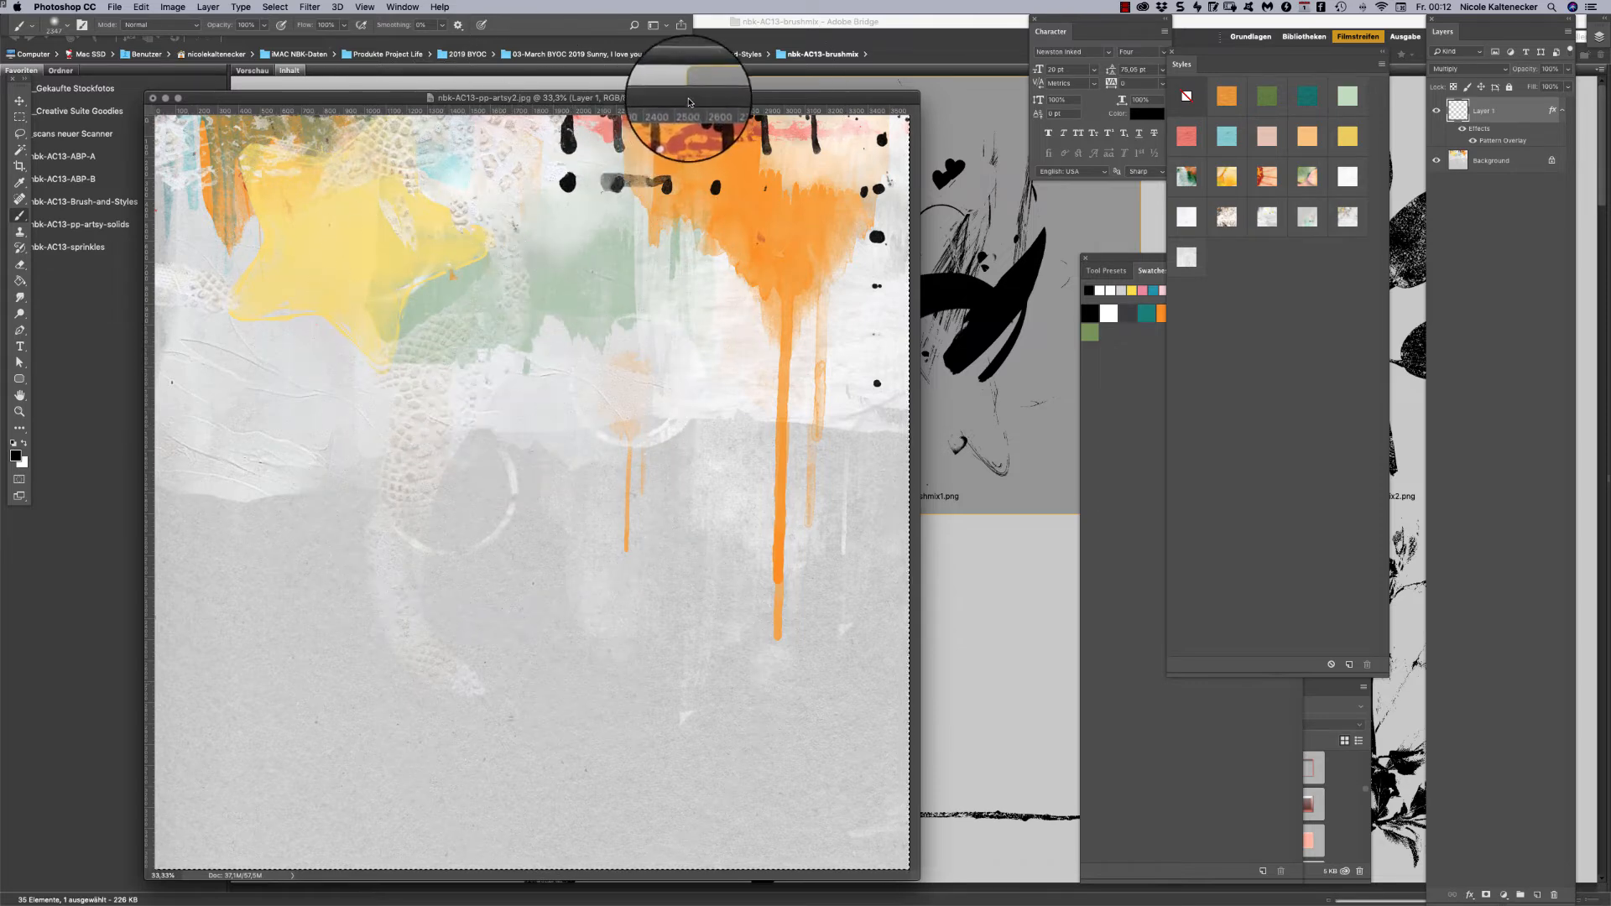
Stamp the leafy branch brush nbk-AC13-brushmix3 over the orange paint in the paper's upper right on Layer 1.
left_click_drag(684, 99, 693, 84)
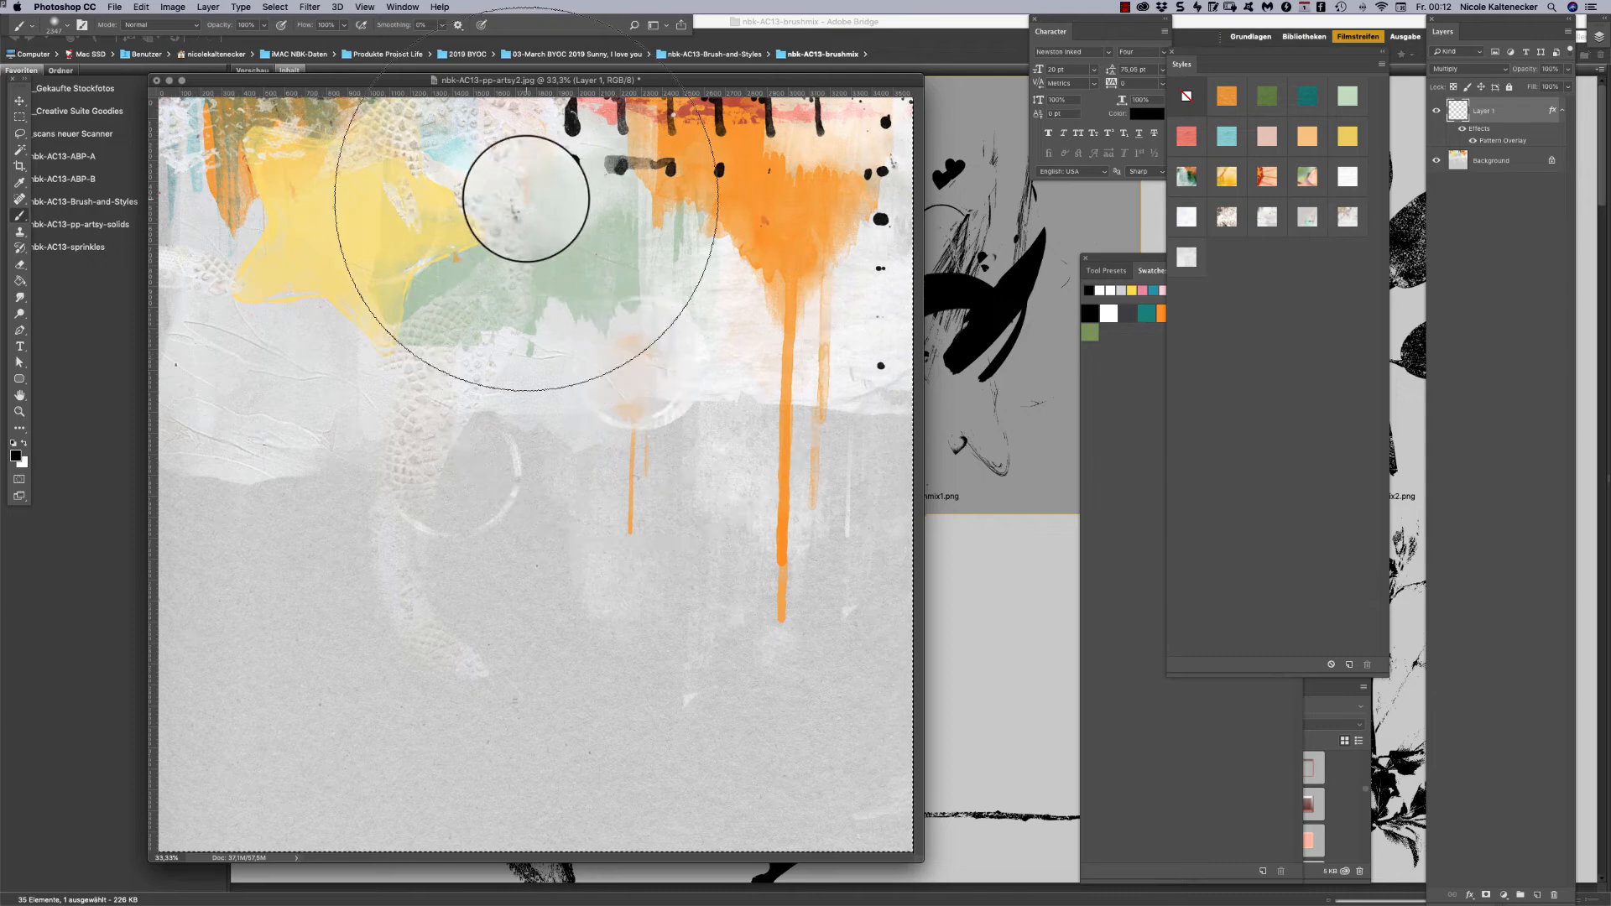
right_click(493, 328)
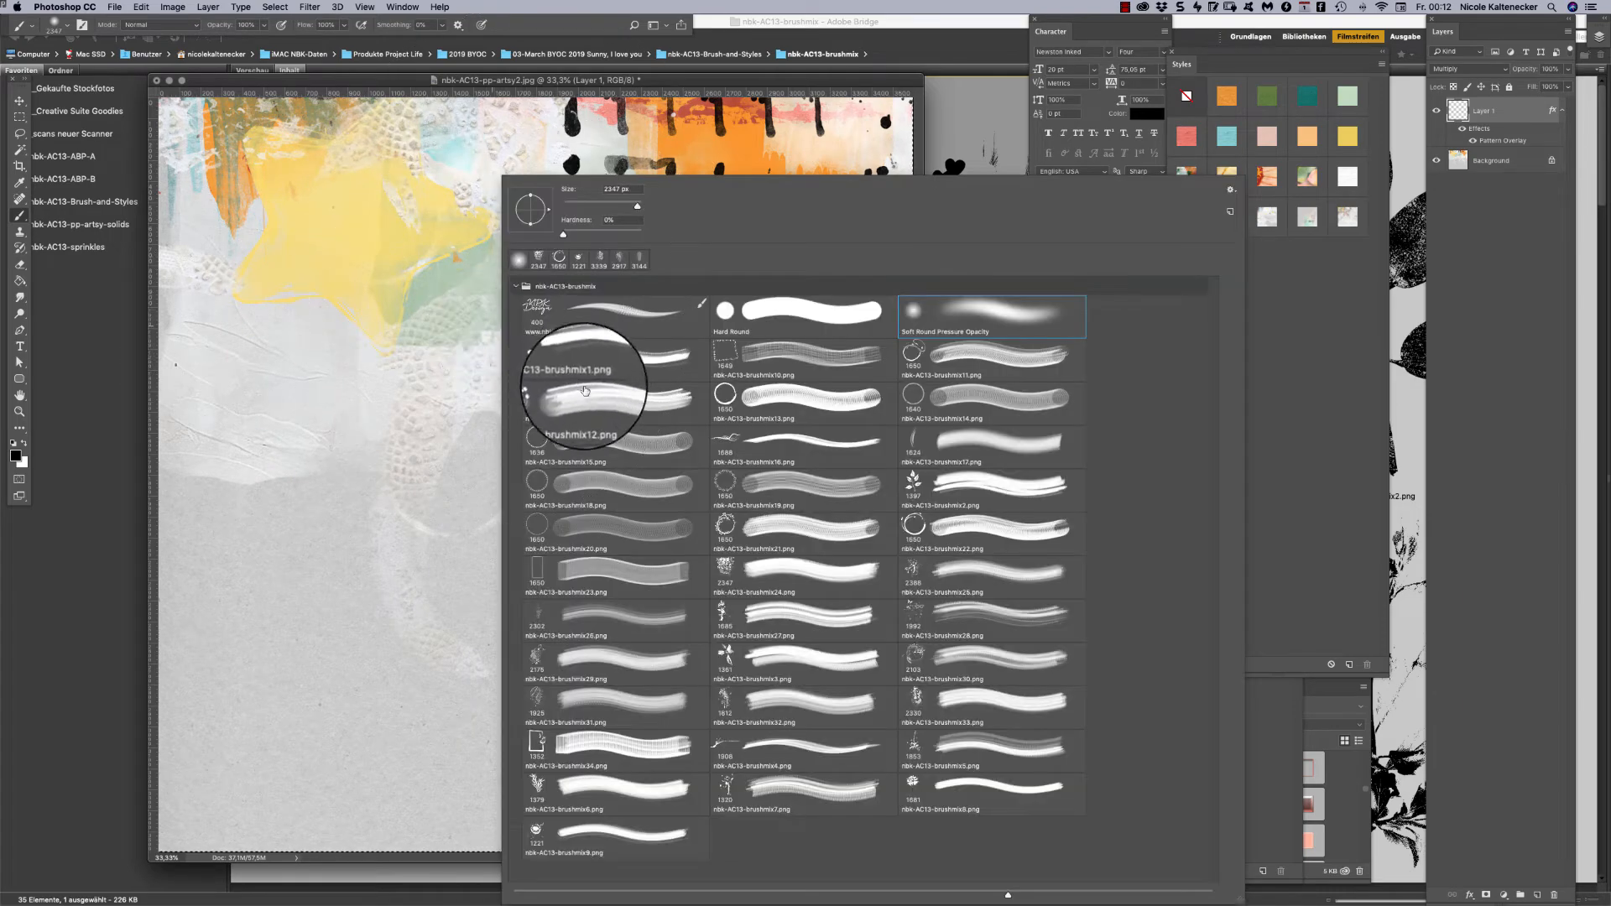
double_click(724, 663)
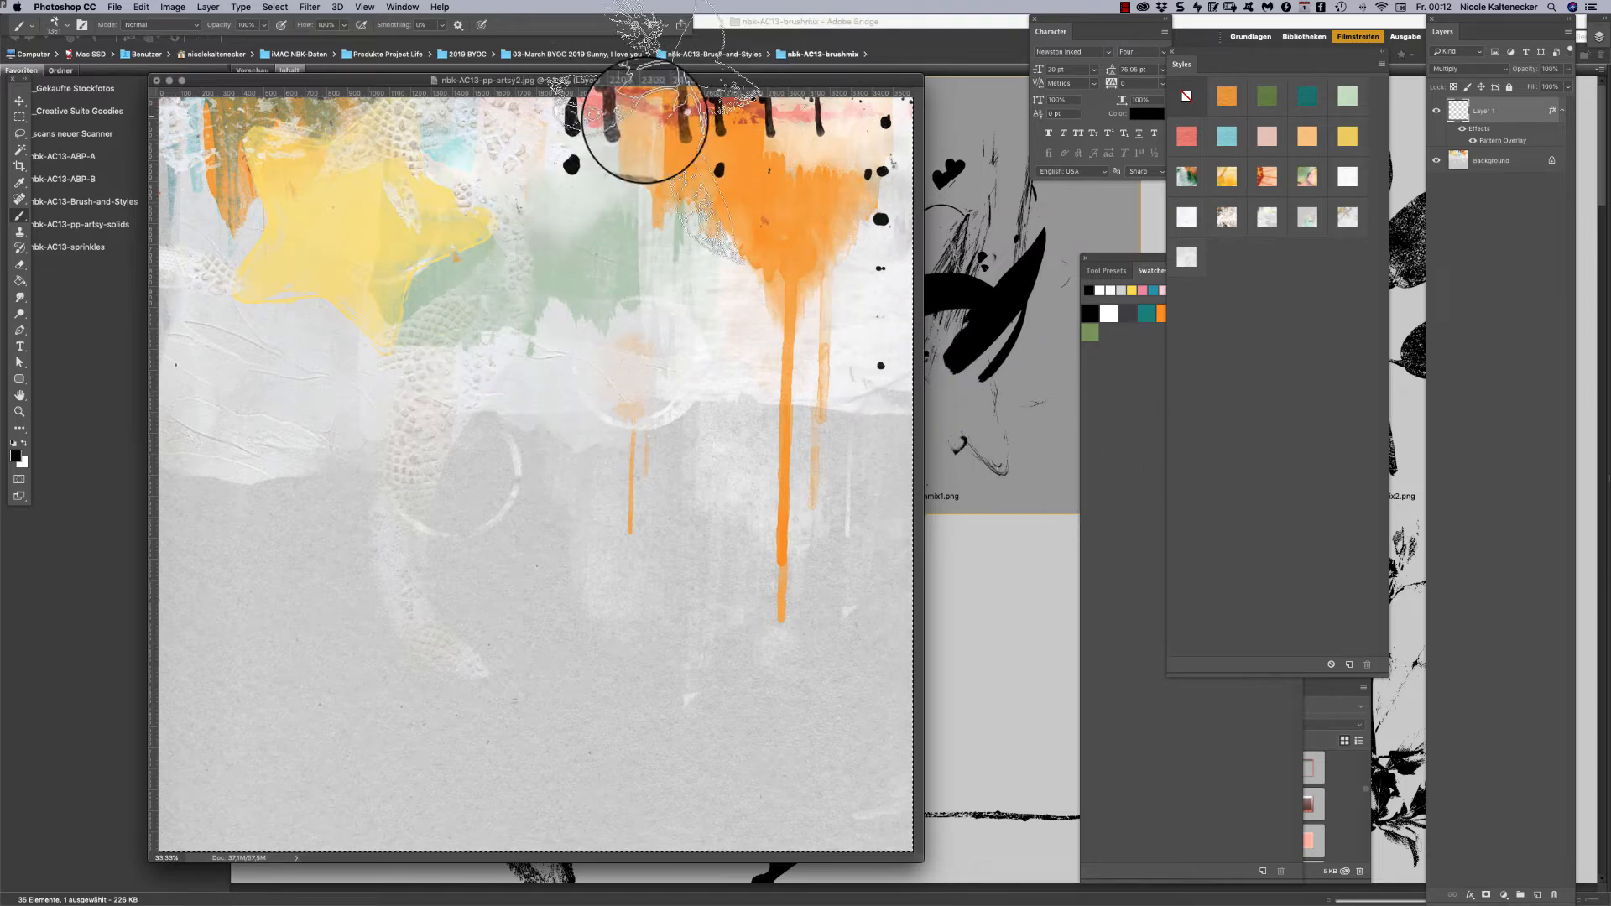
left_click(735, 210)
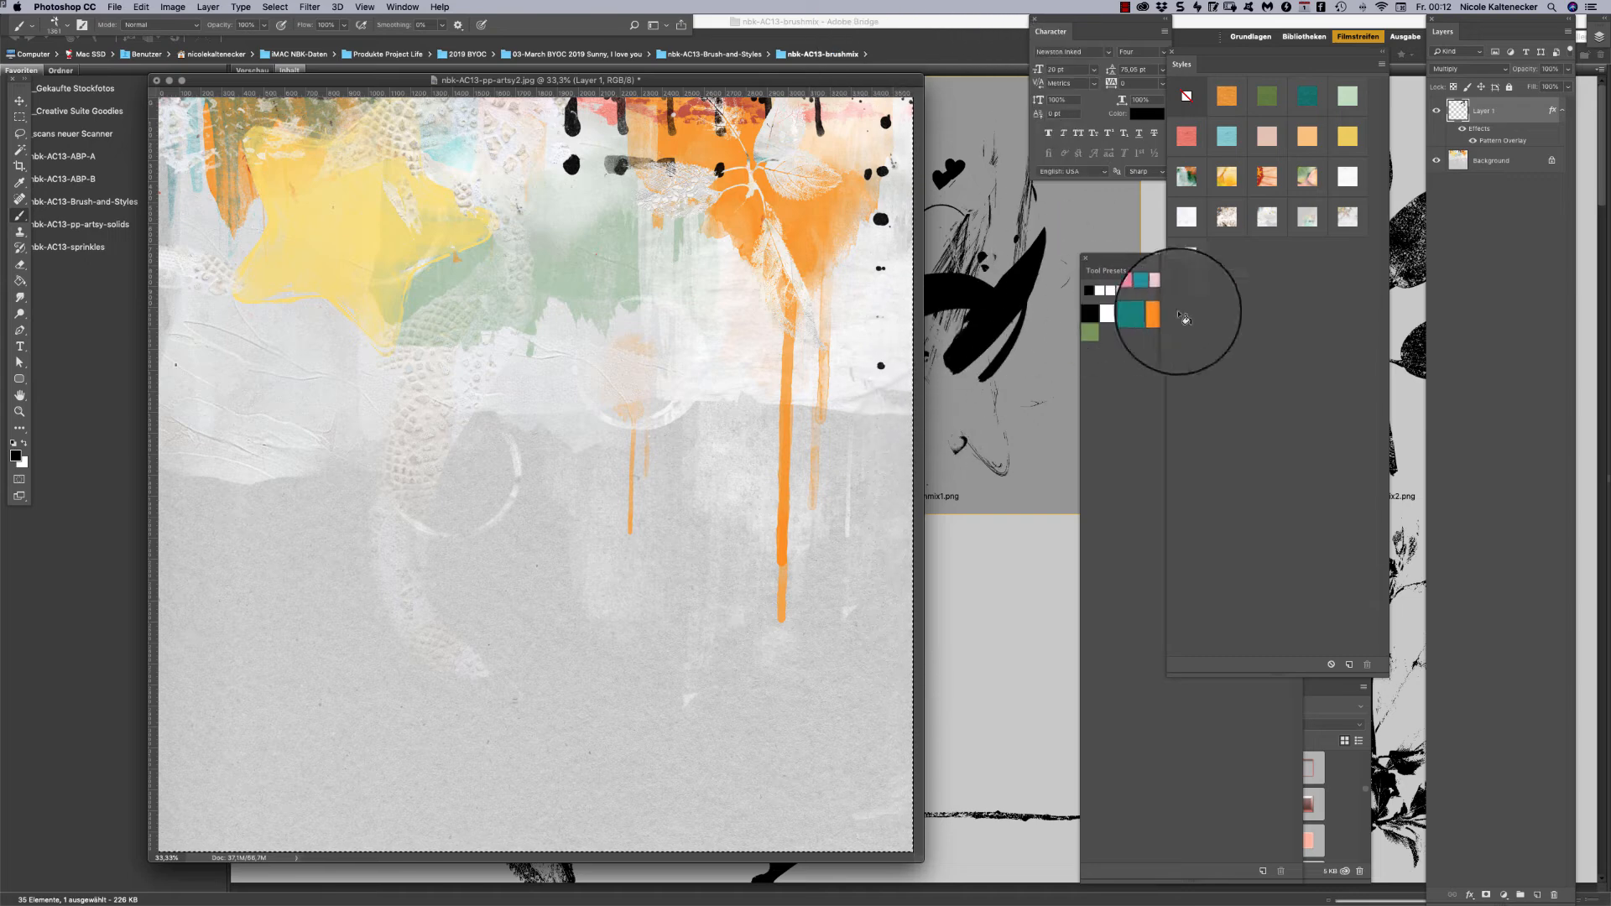
Add a drop shadow to Layer 1 with a 122° angle and a larger distance.
left_click(1470, 896)
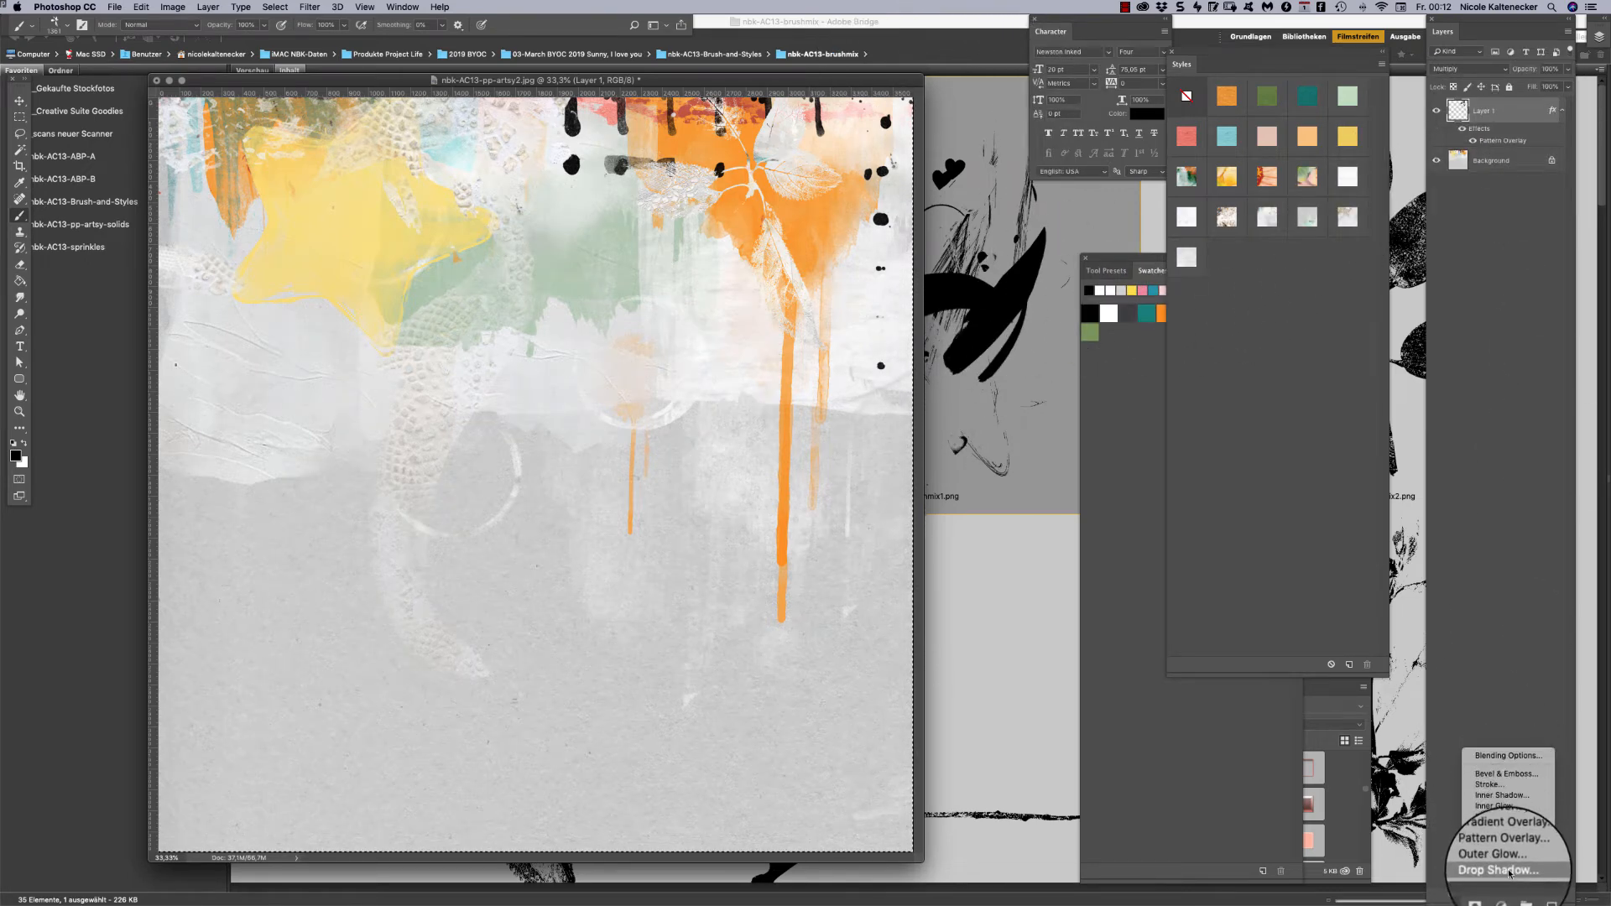
left_click(1508, 871)
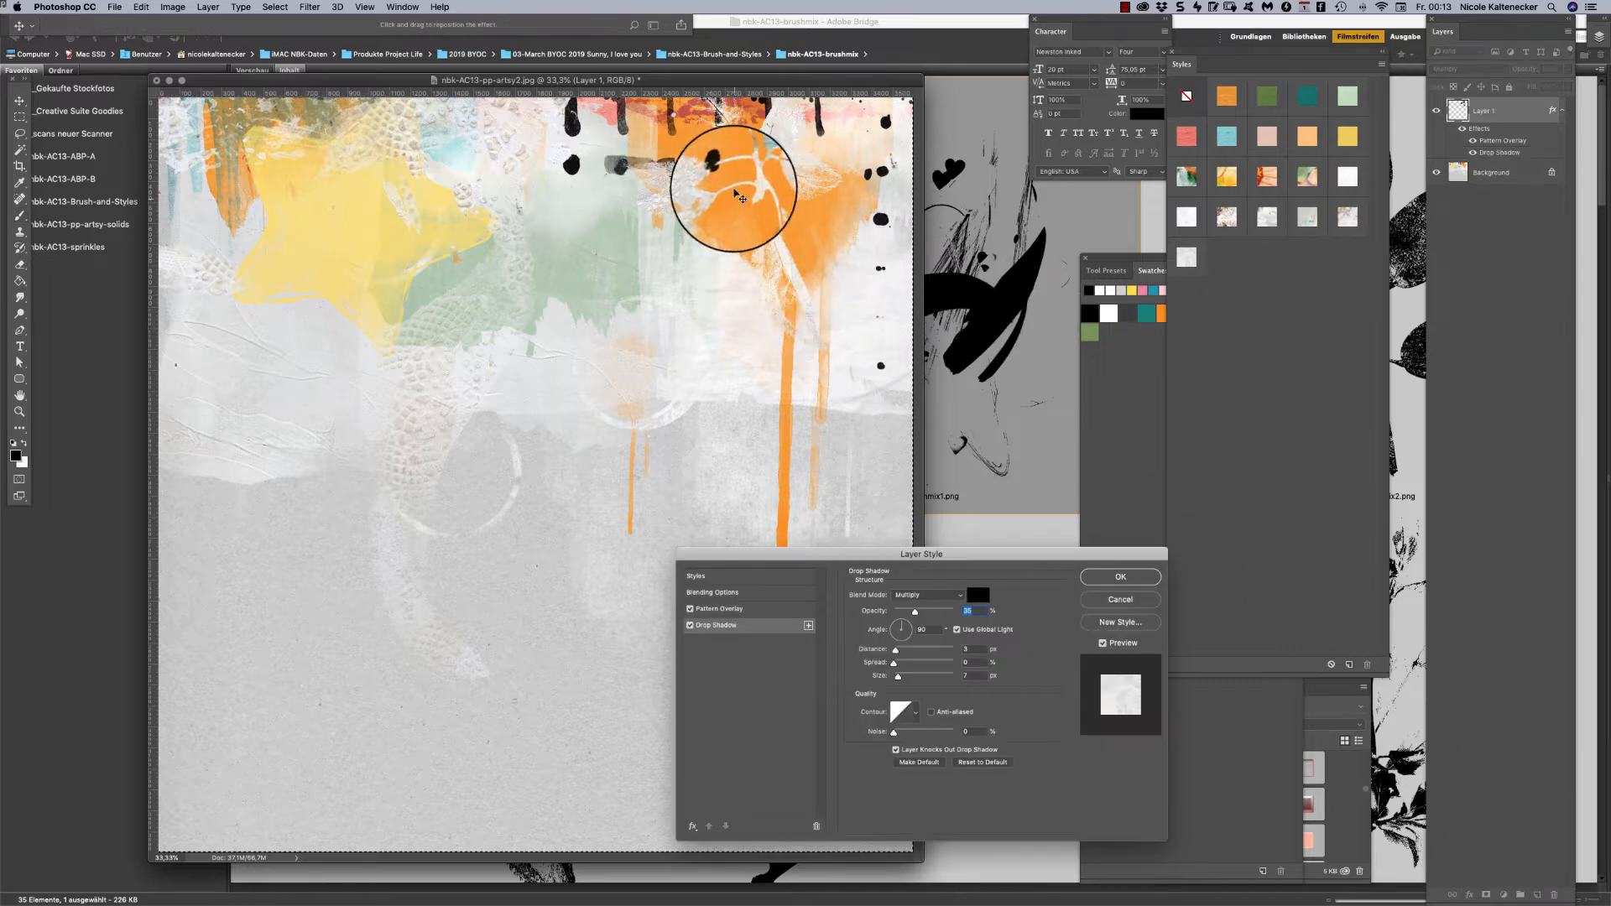
left_click(894, 621)
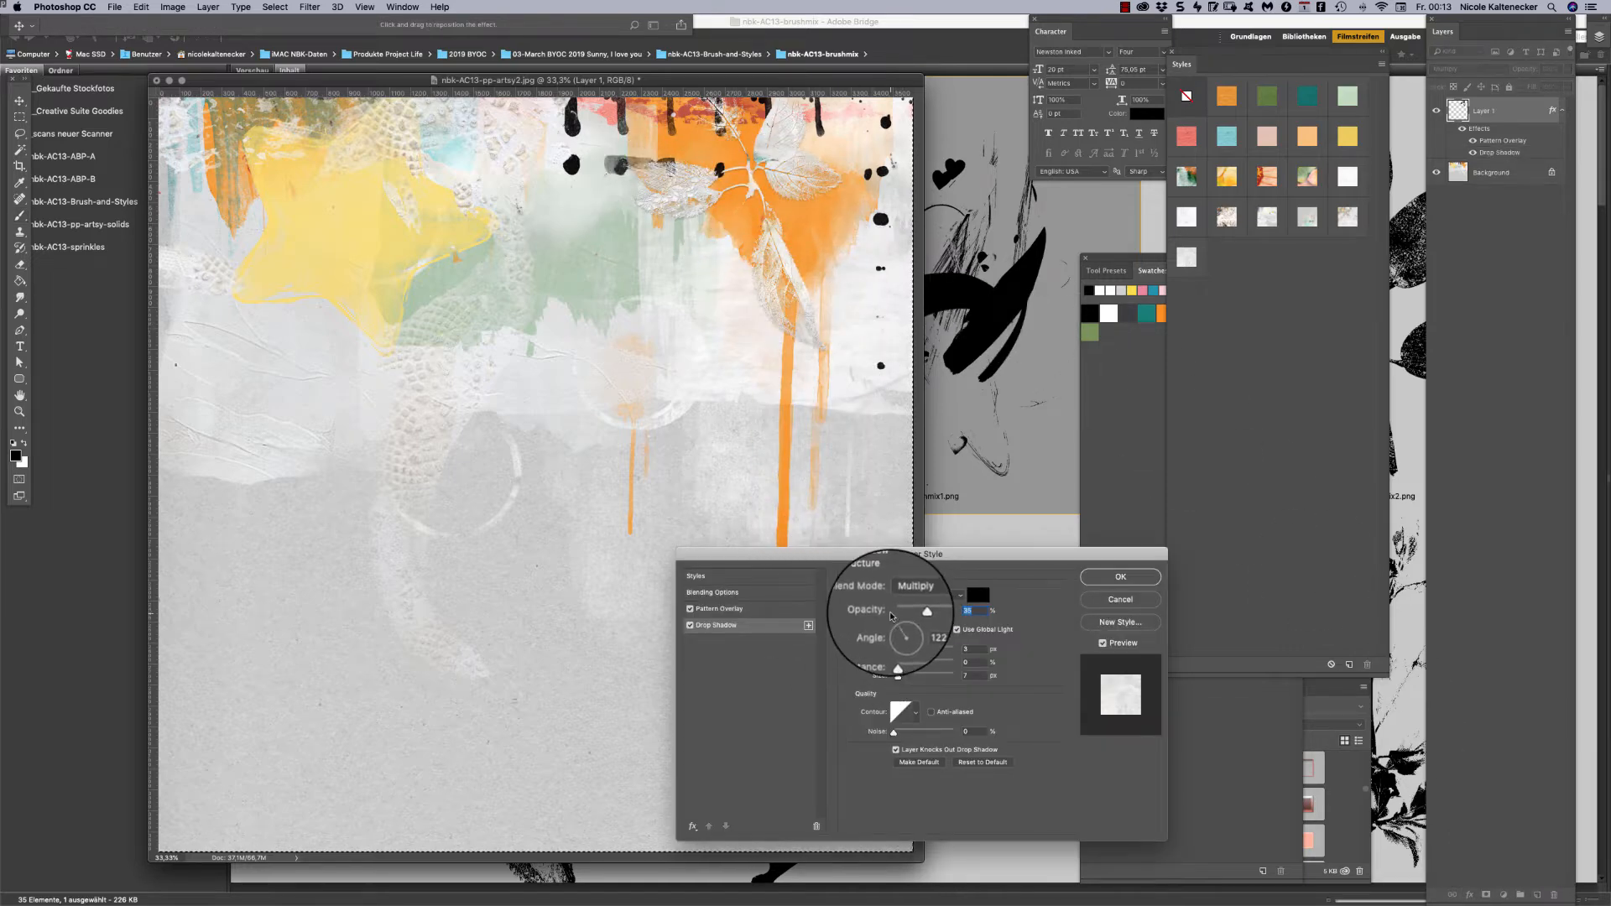
left_click_drag(897, 651, 911, 649)
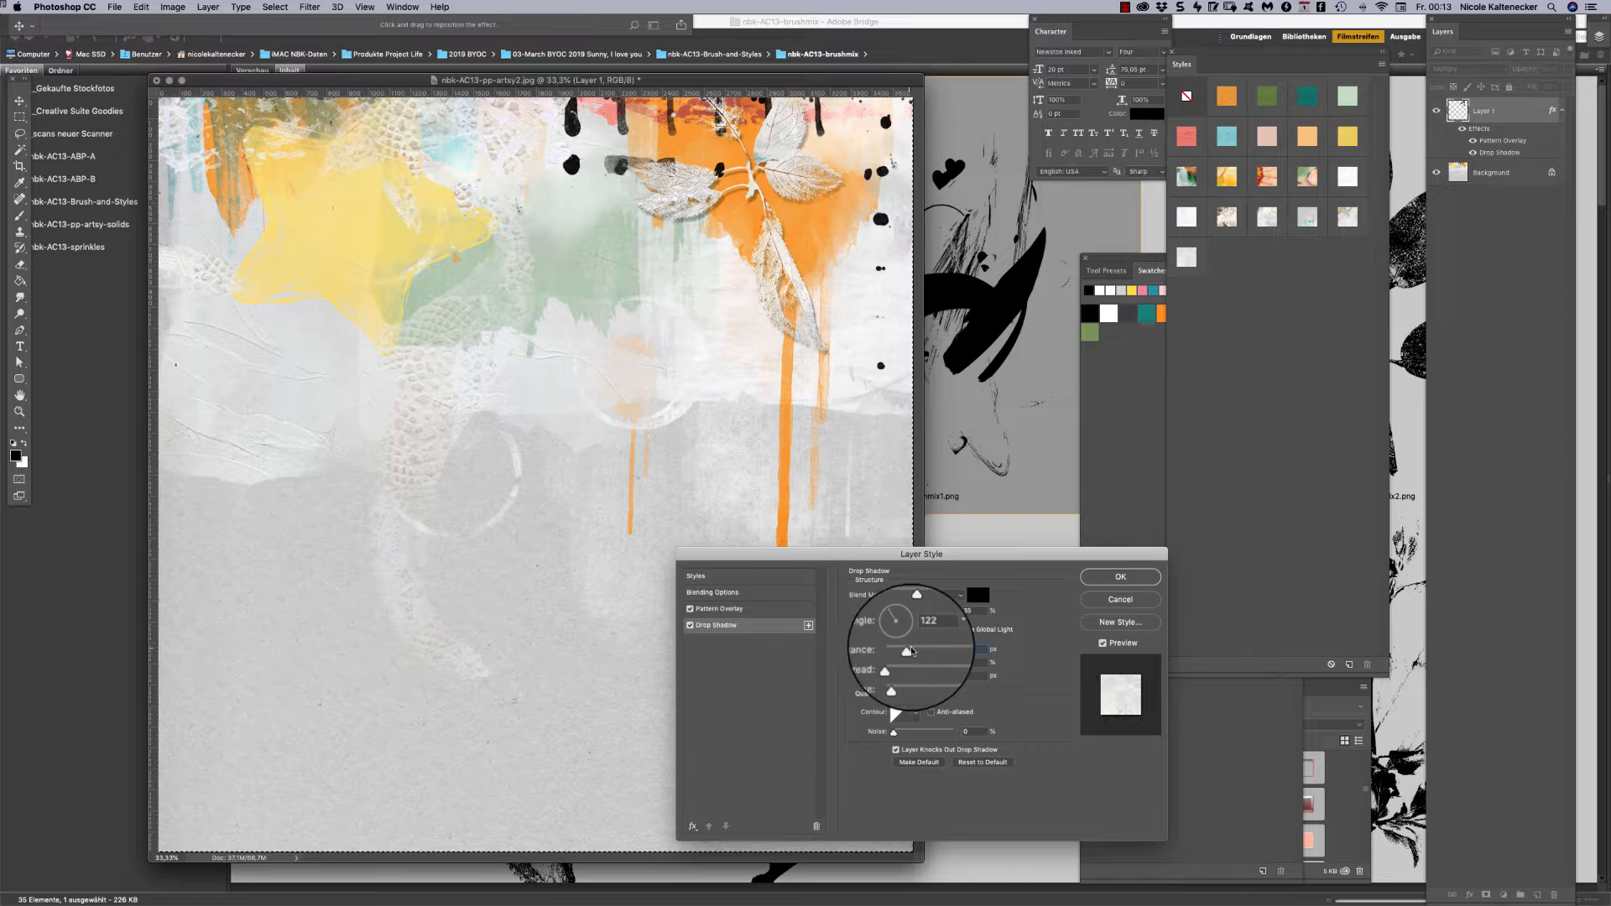
left_click(1121, 576)
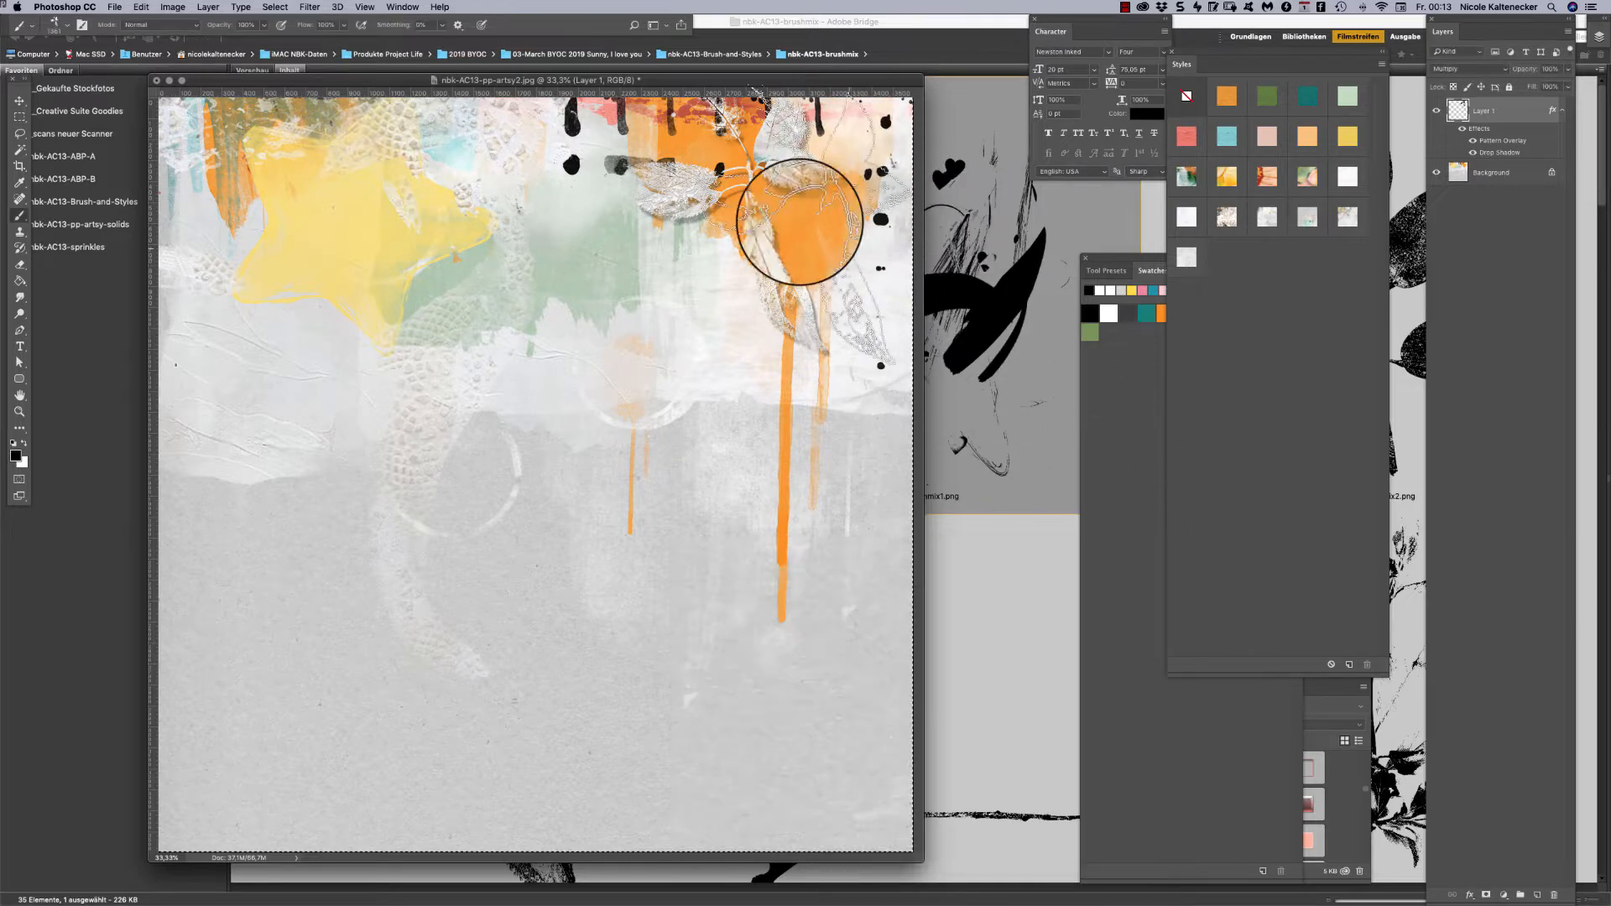
Stamp the leafy twig brush nbk-AC13-brushmix2 in the paper's lower-left corner on Layer 1.
right_click(497, 524)
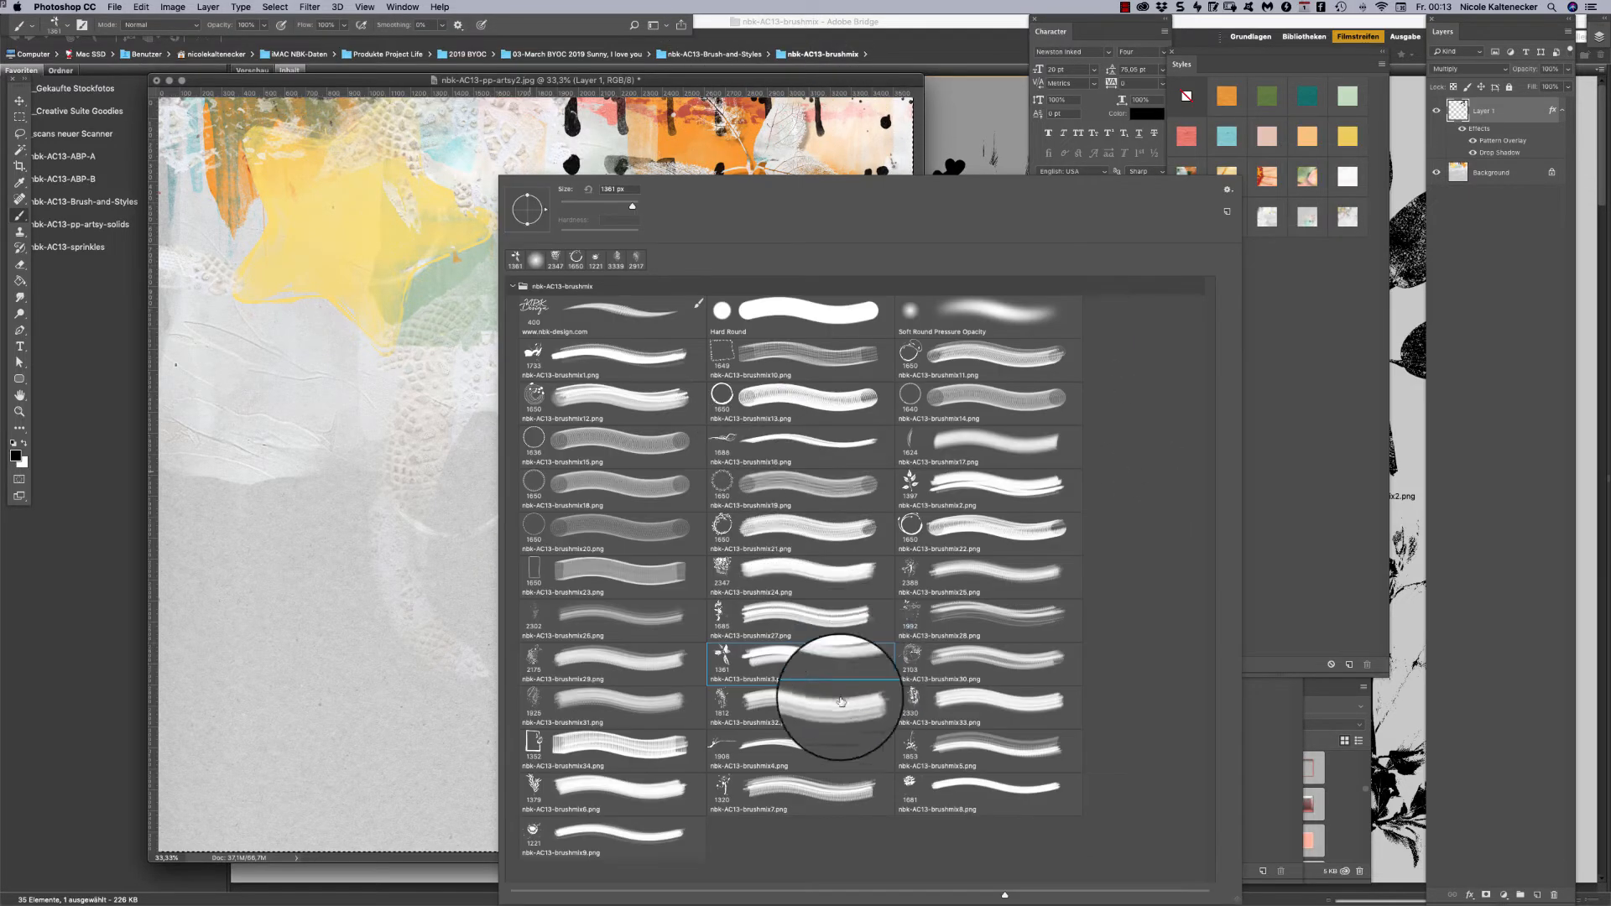
double_click(909, 482)
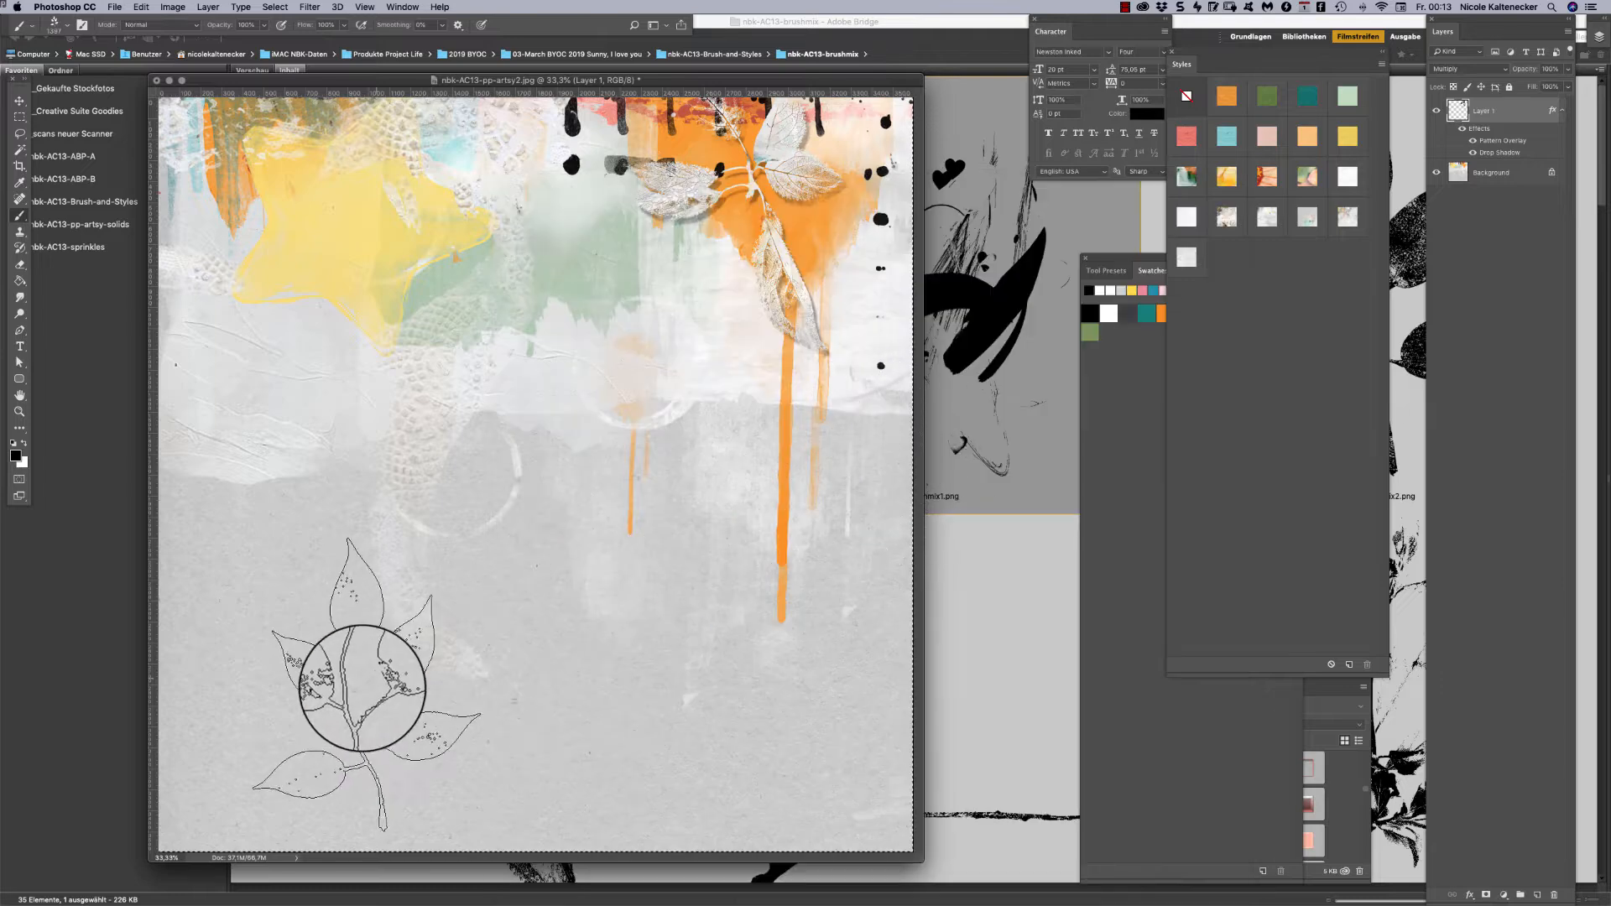
left_click(356, 717)
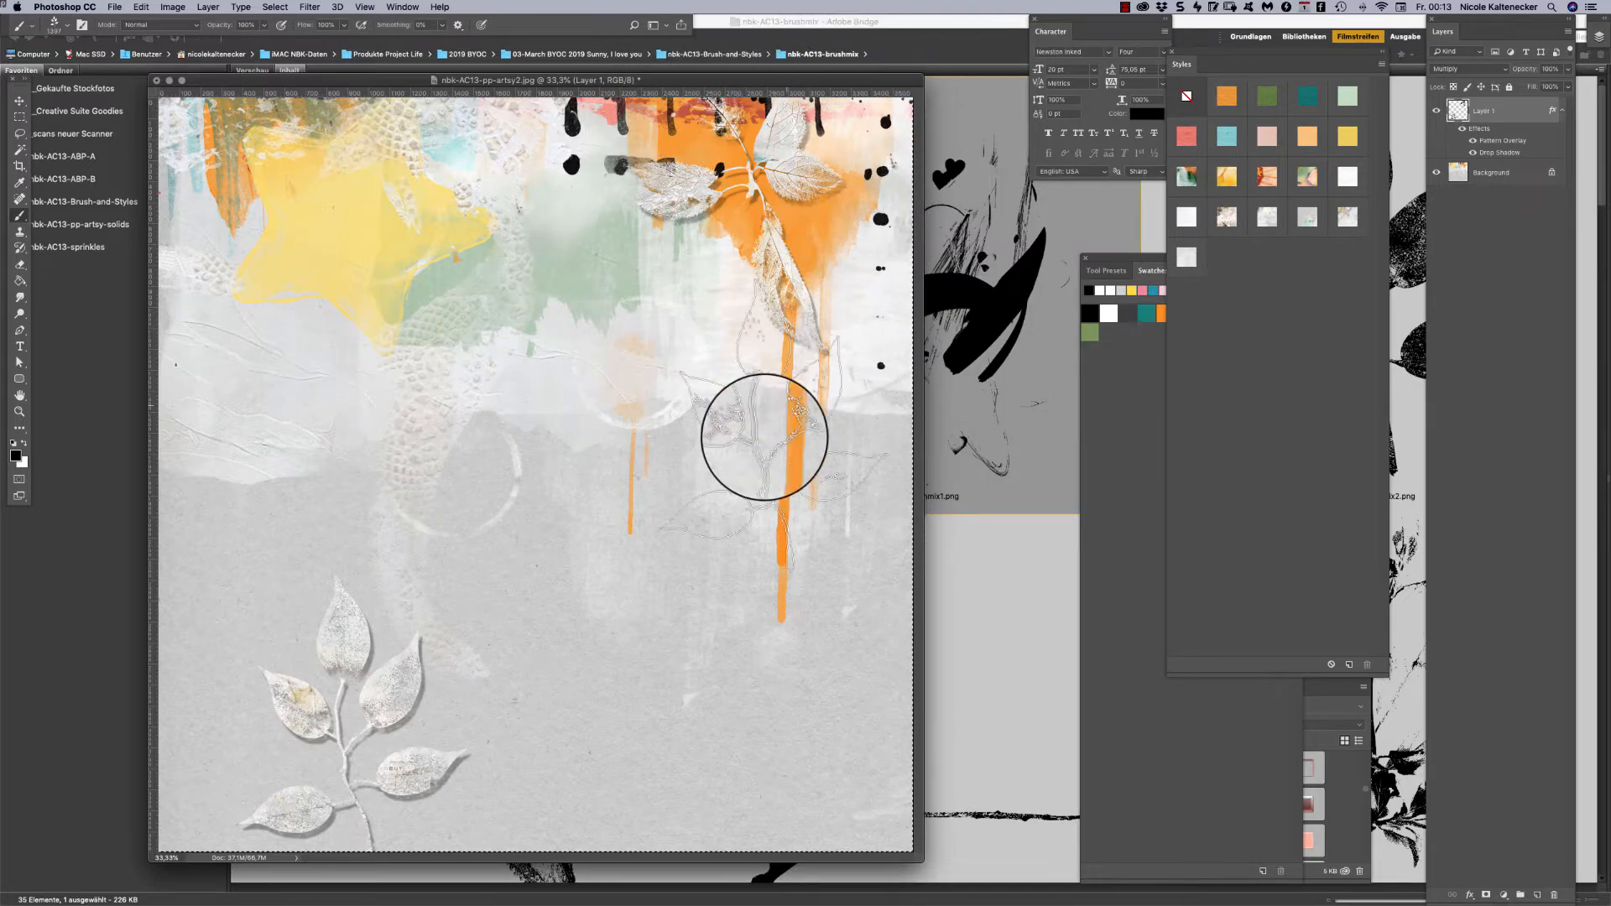
Stamp the nbk-AC13-brushmix29 texture behind the upper-right branch on a new layer above the Background and apply the turquoise style.
right_click(738, 414)
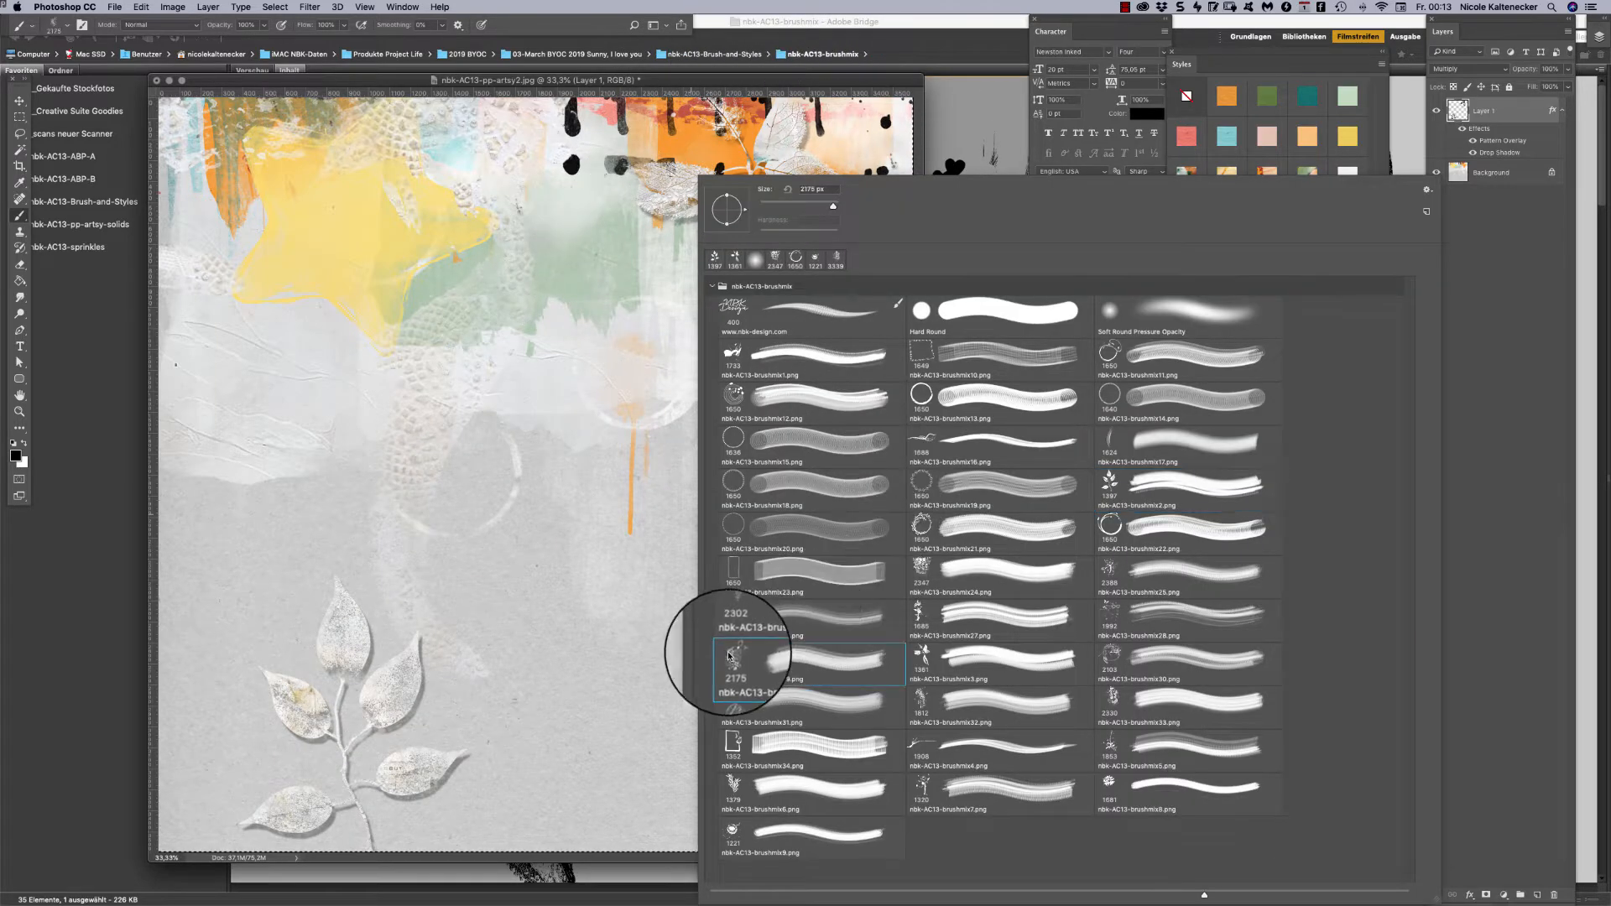
double_click(728, 656)
left_click(1530, 170)
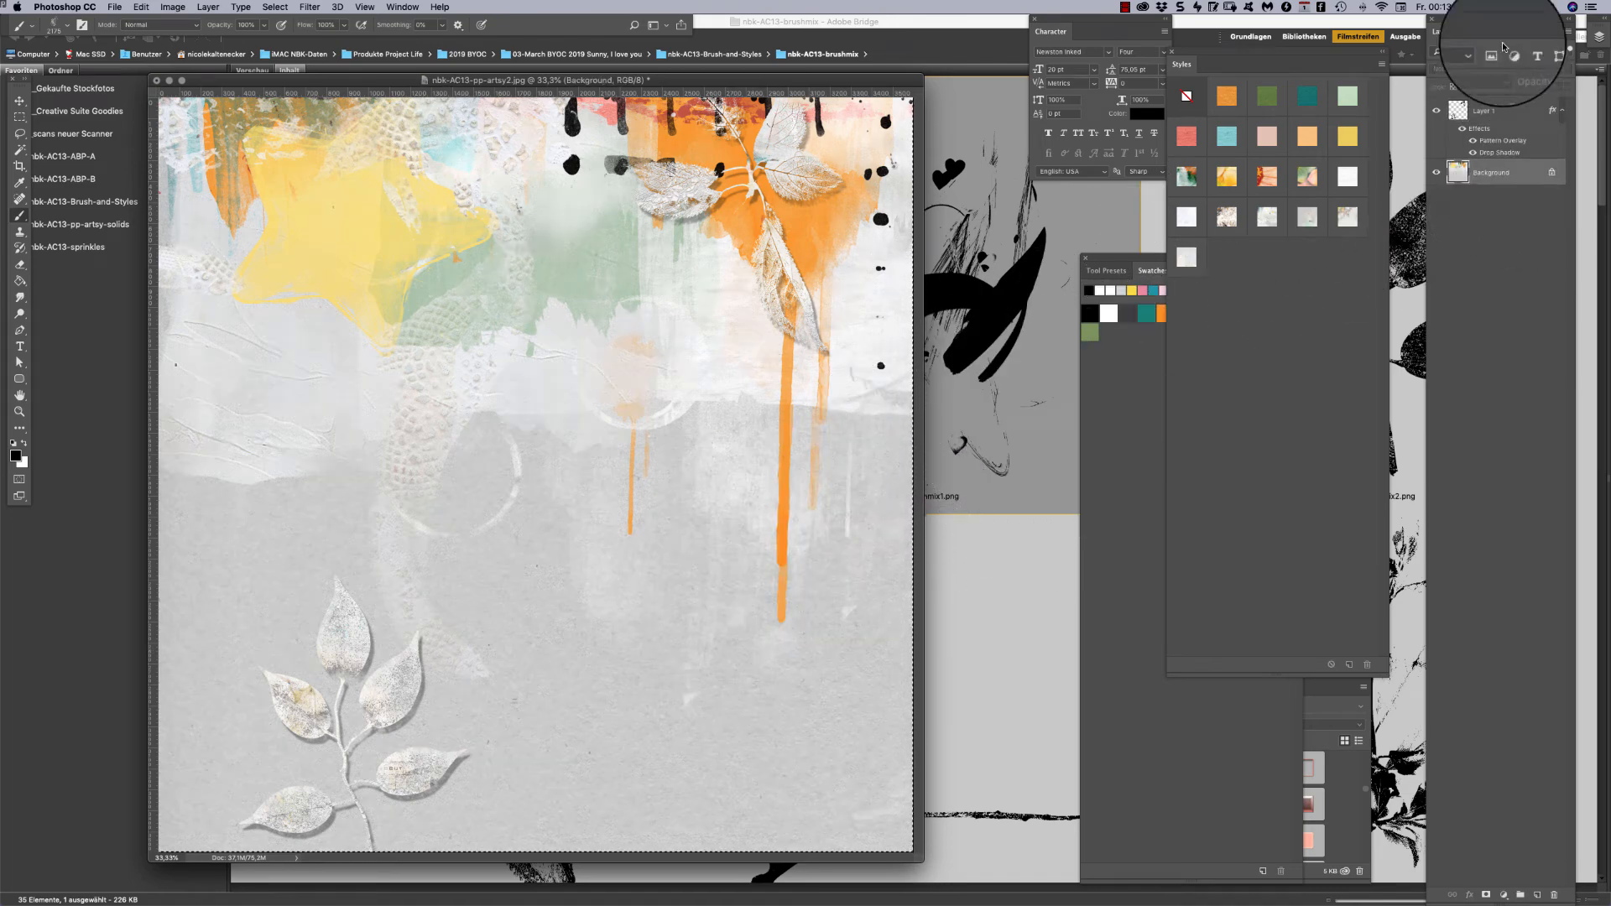
key("super+shift+n")
key("Return")
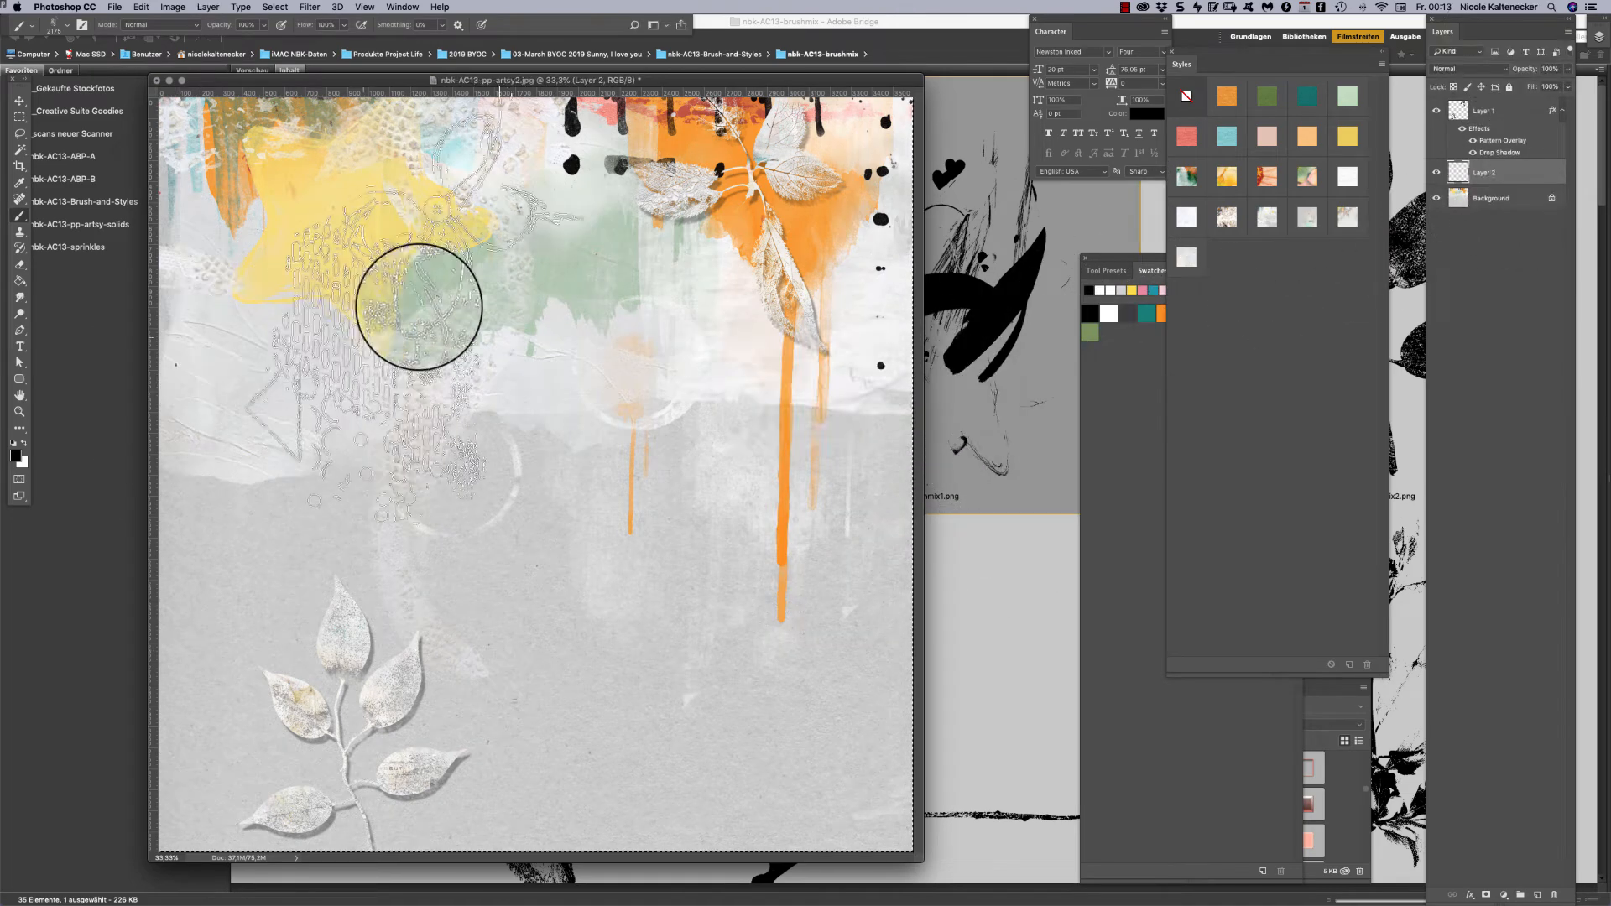
left_click(690, 254)
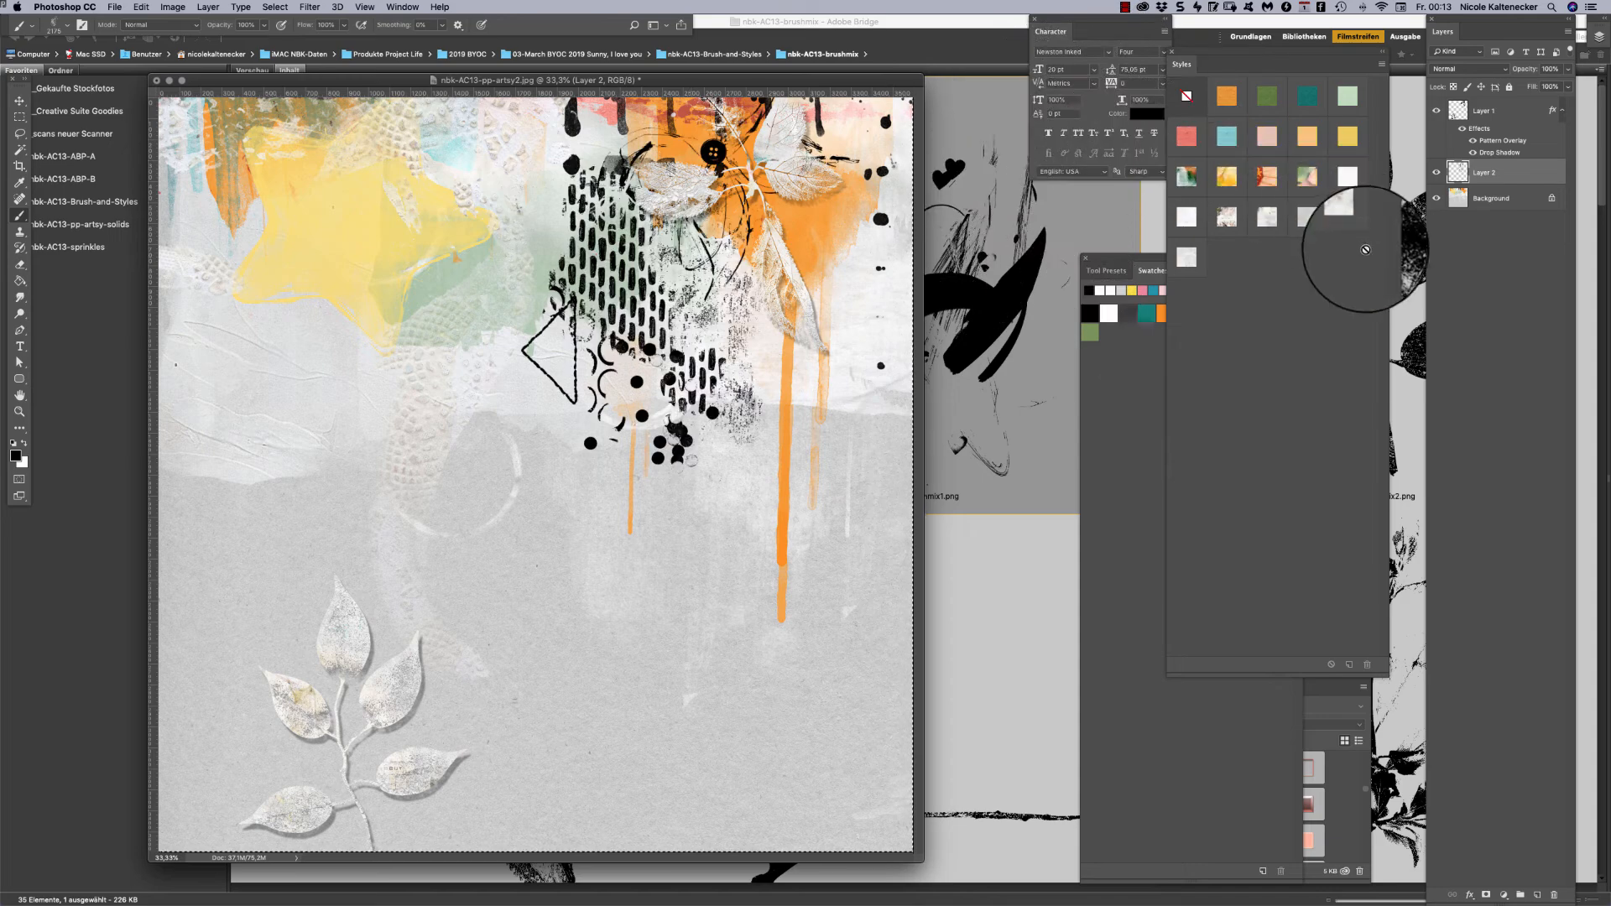
left_click(1226, 136)
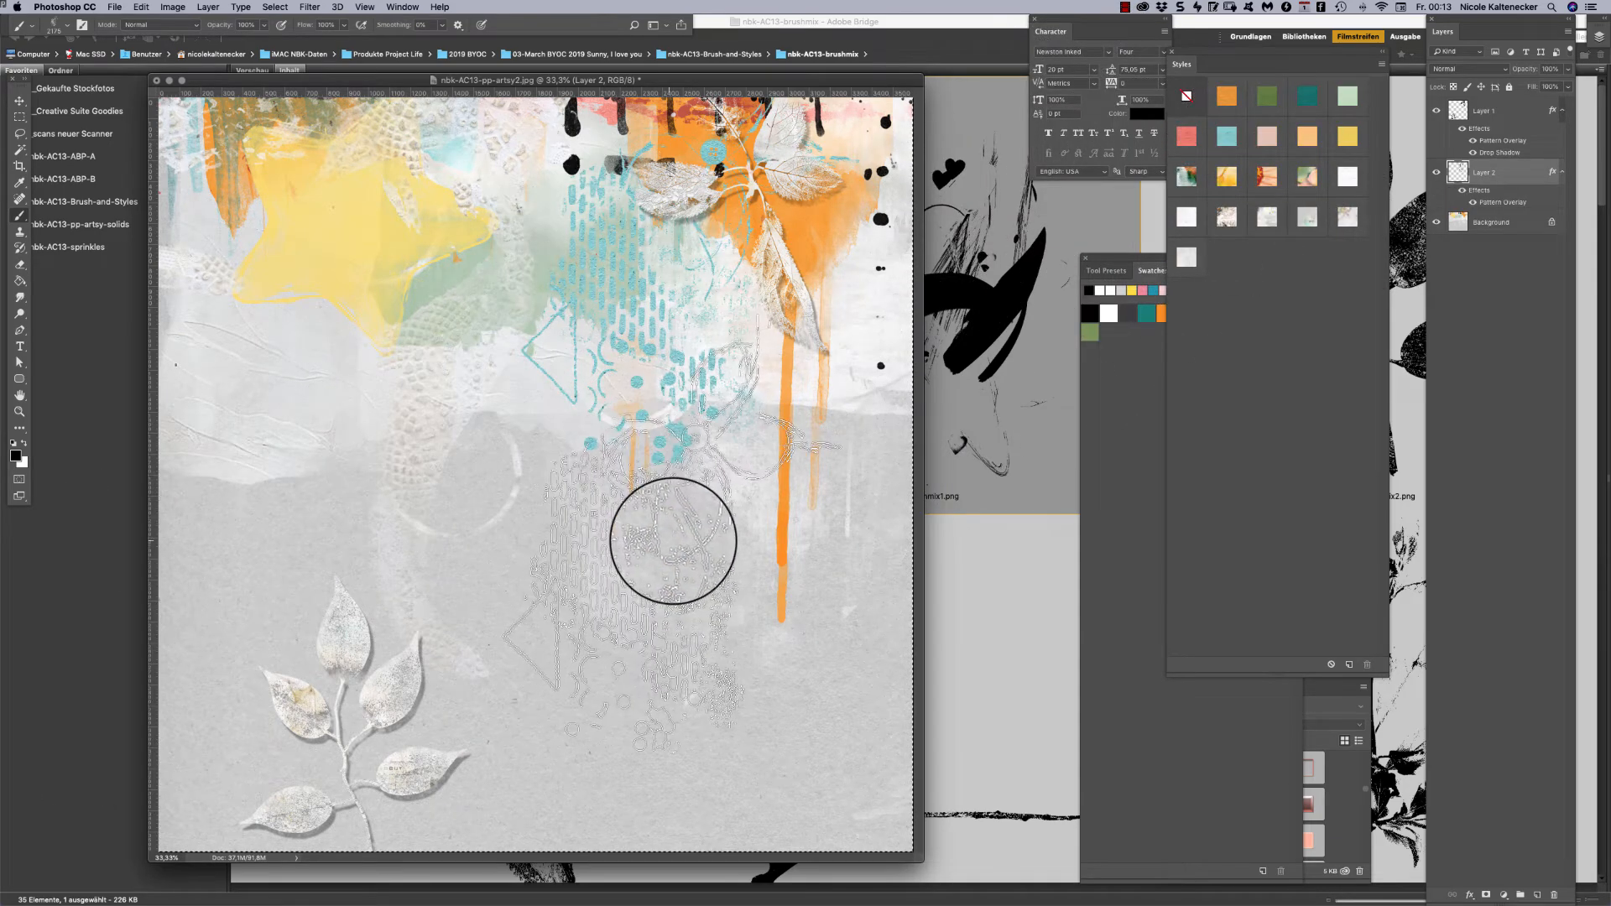
Stamp the nbk-AC13-brushmix5 plant behind the lower-left leaves on a new layer below Layer 1 and apply the yellow floral style.
right_click(898, 557)
double_click(1097, 738)
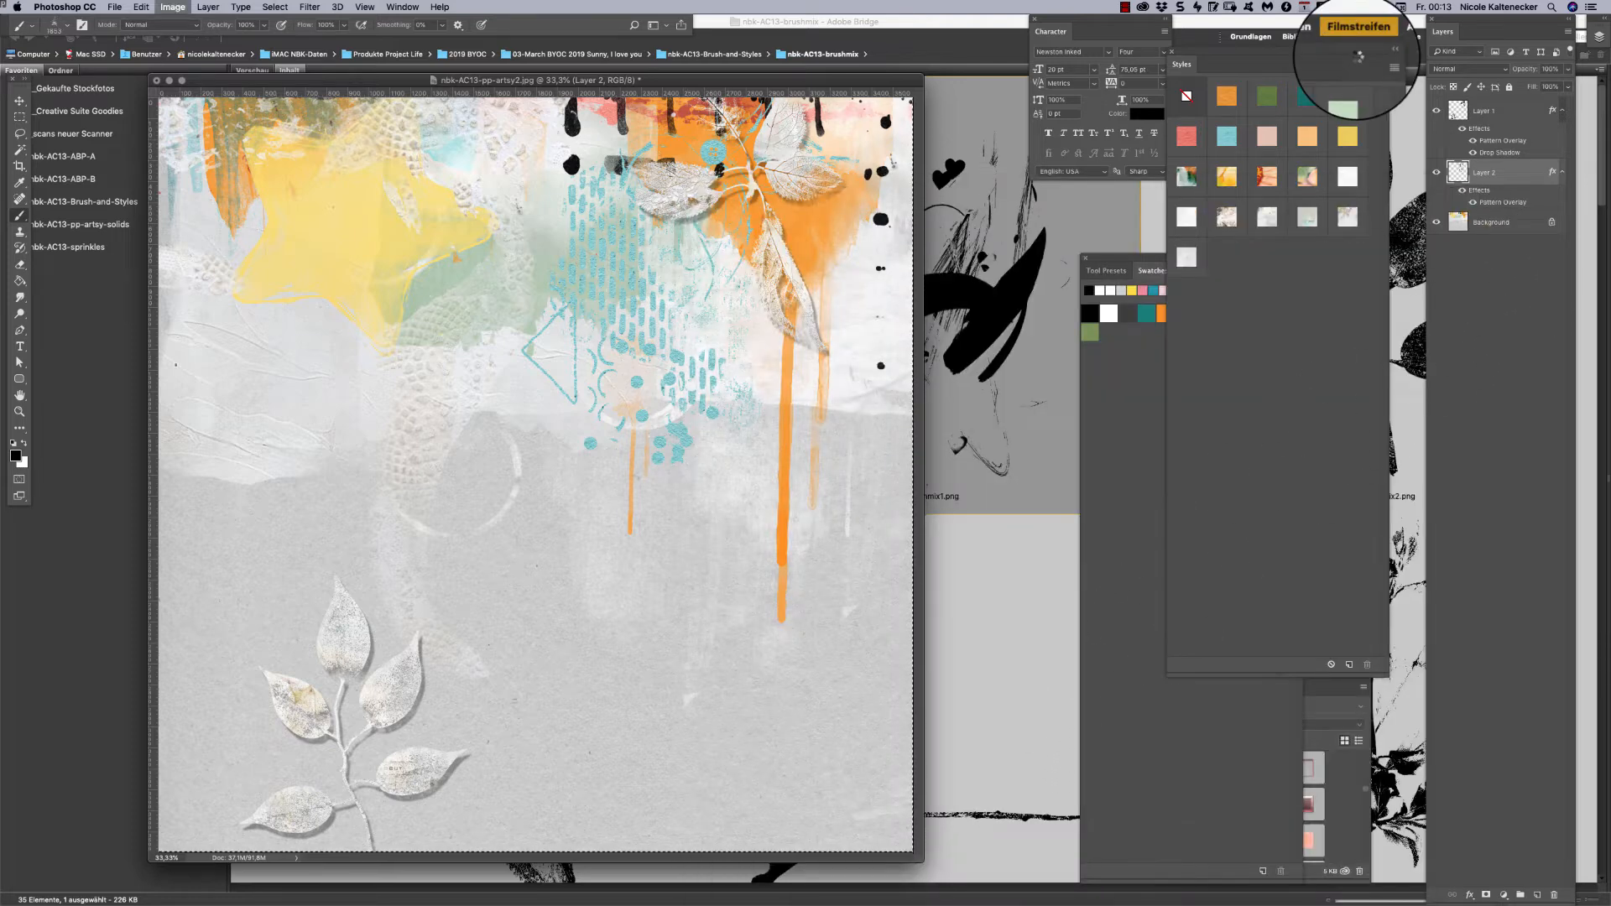
key("super+shift+n")
key("Return")
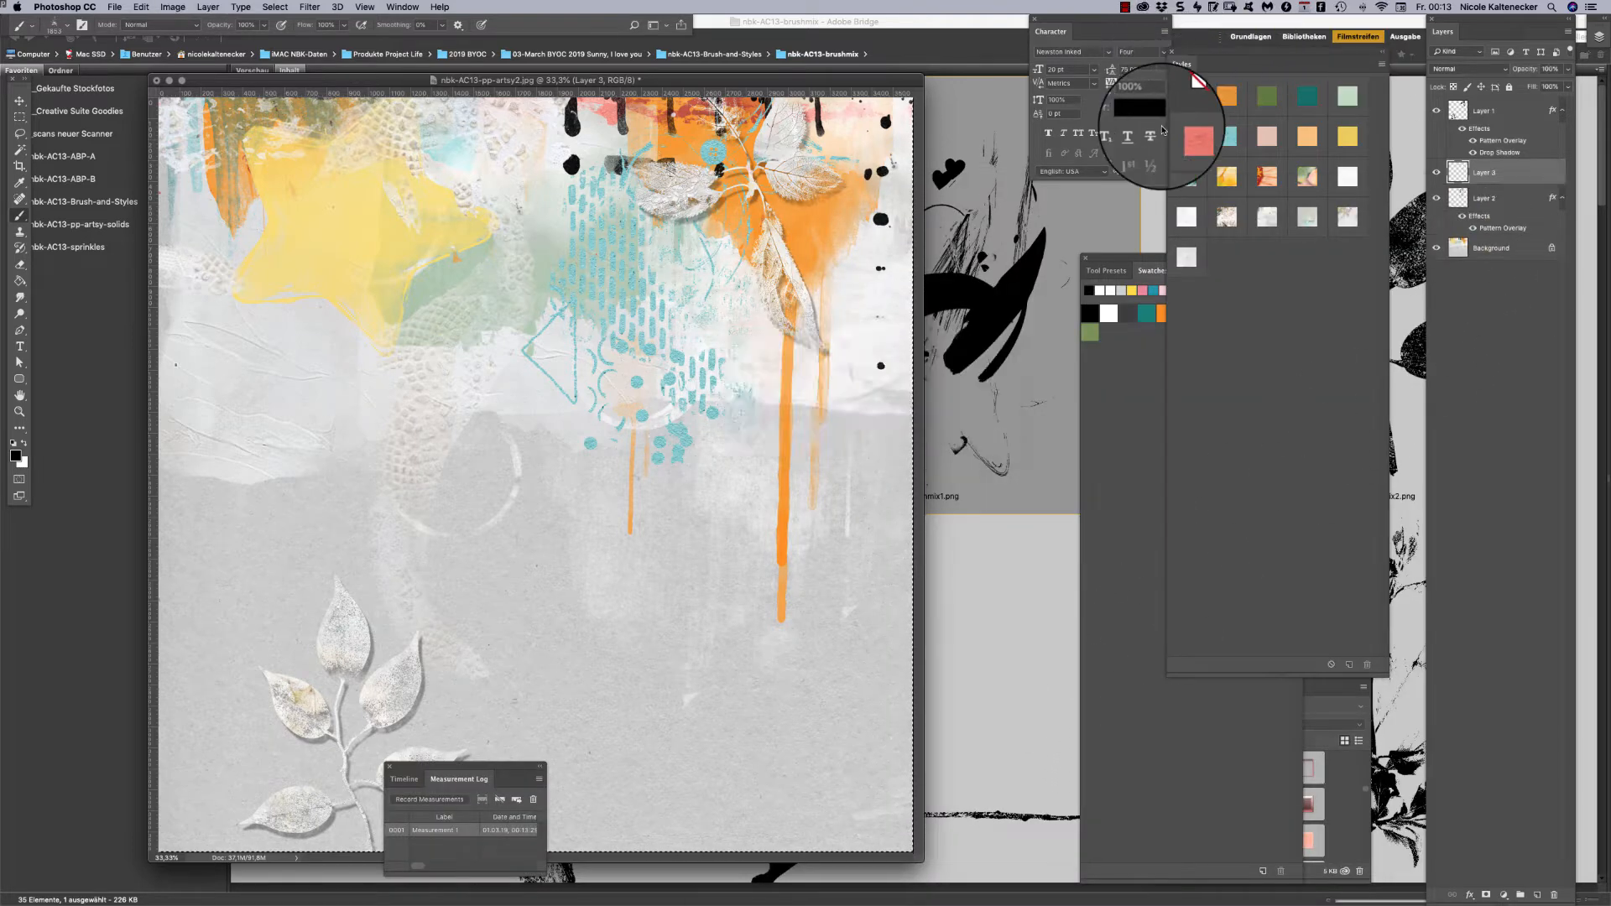
left_click(389, 767)
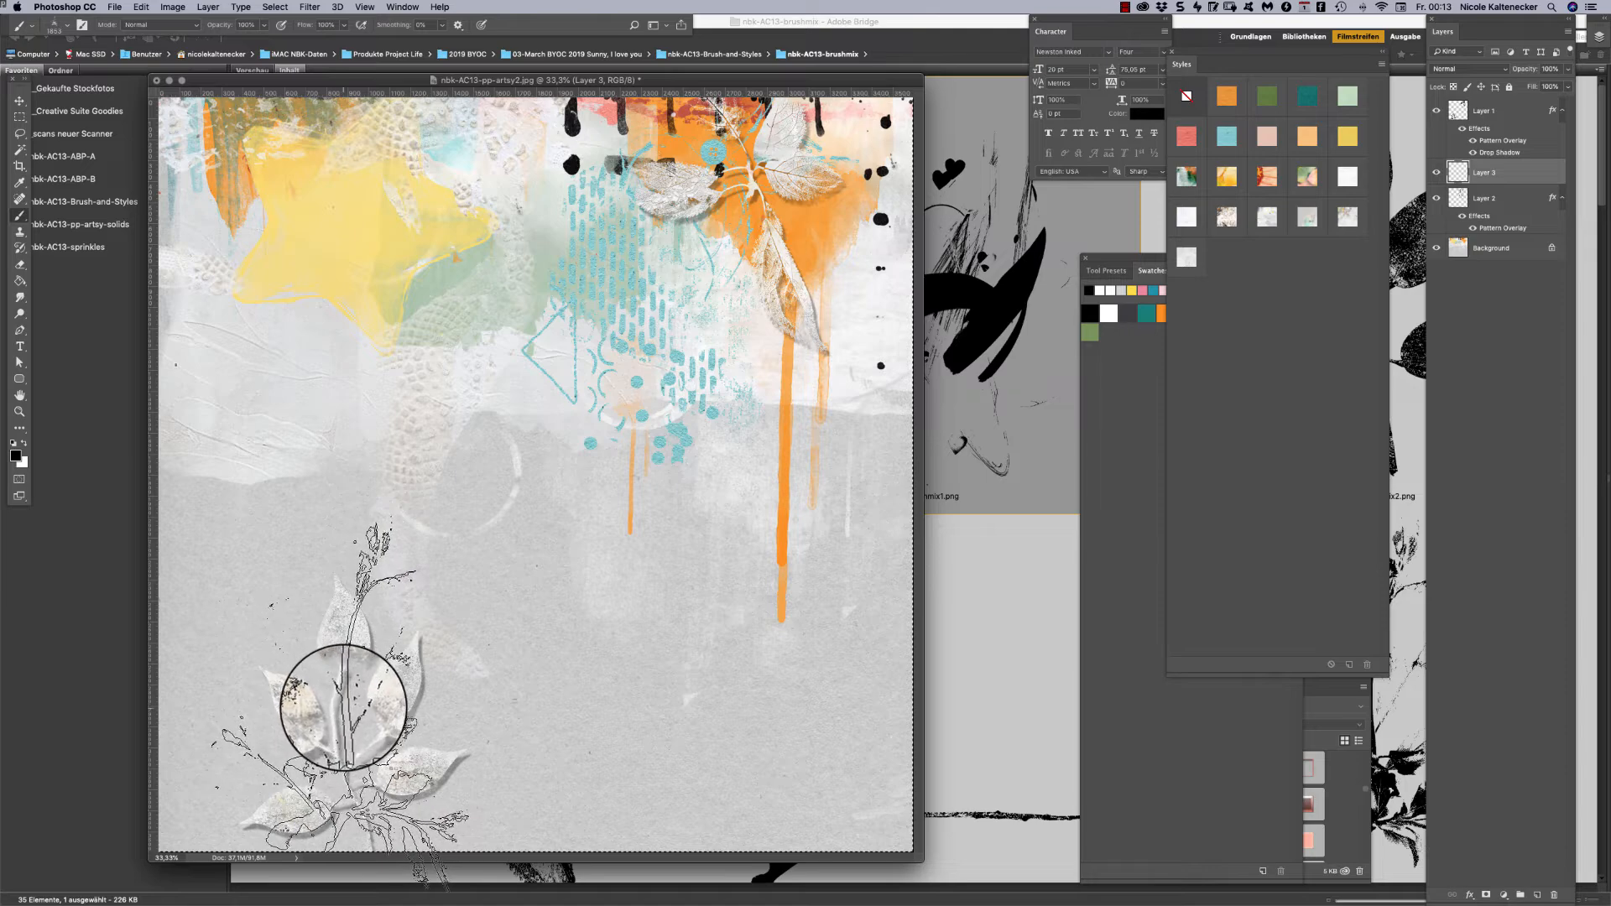
left_click(329, 676)
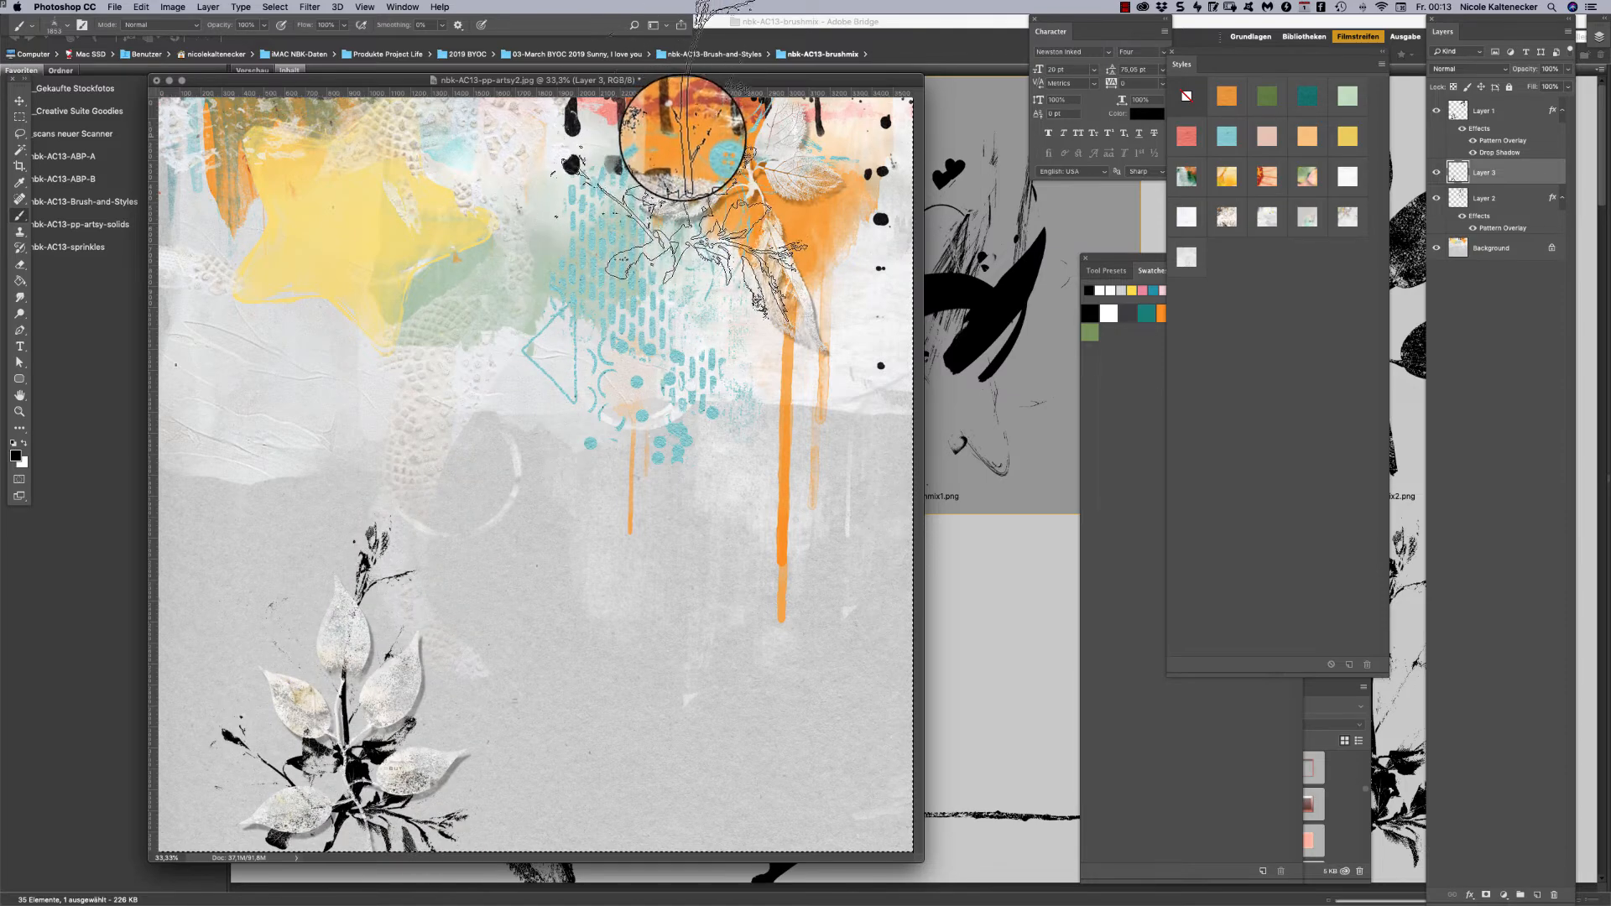
left_click(688, 164)
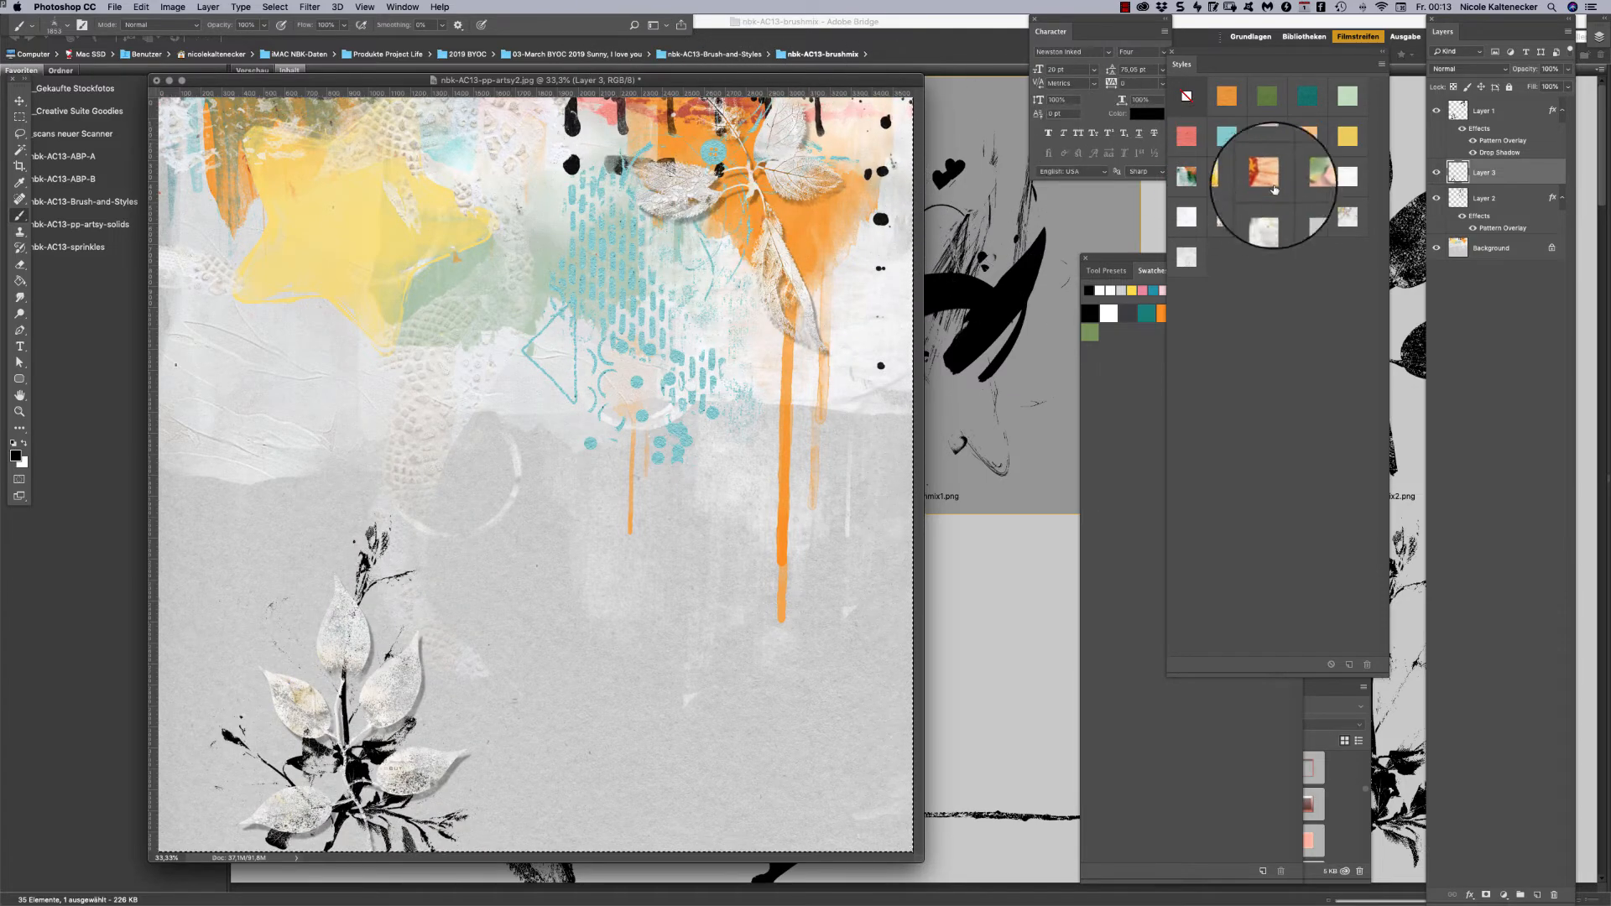
left_click(1224, 179)
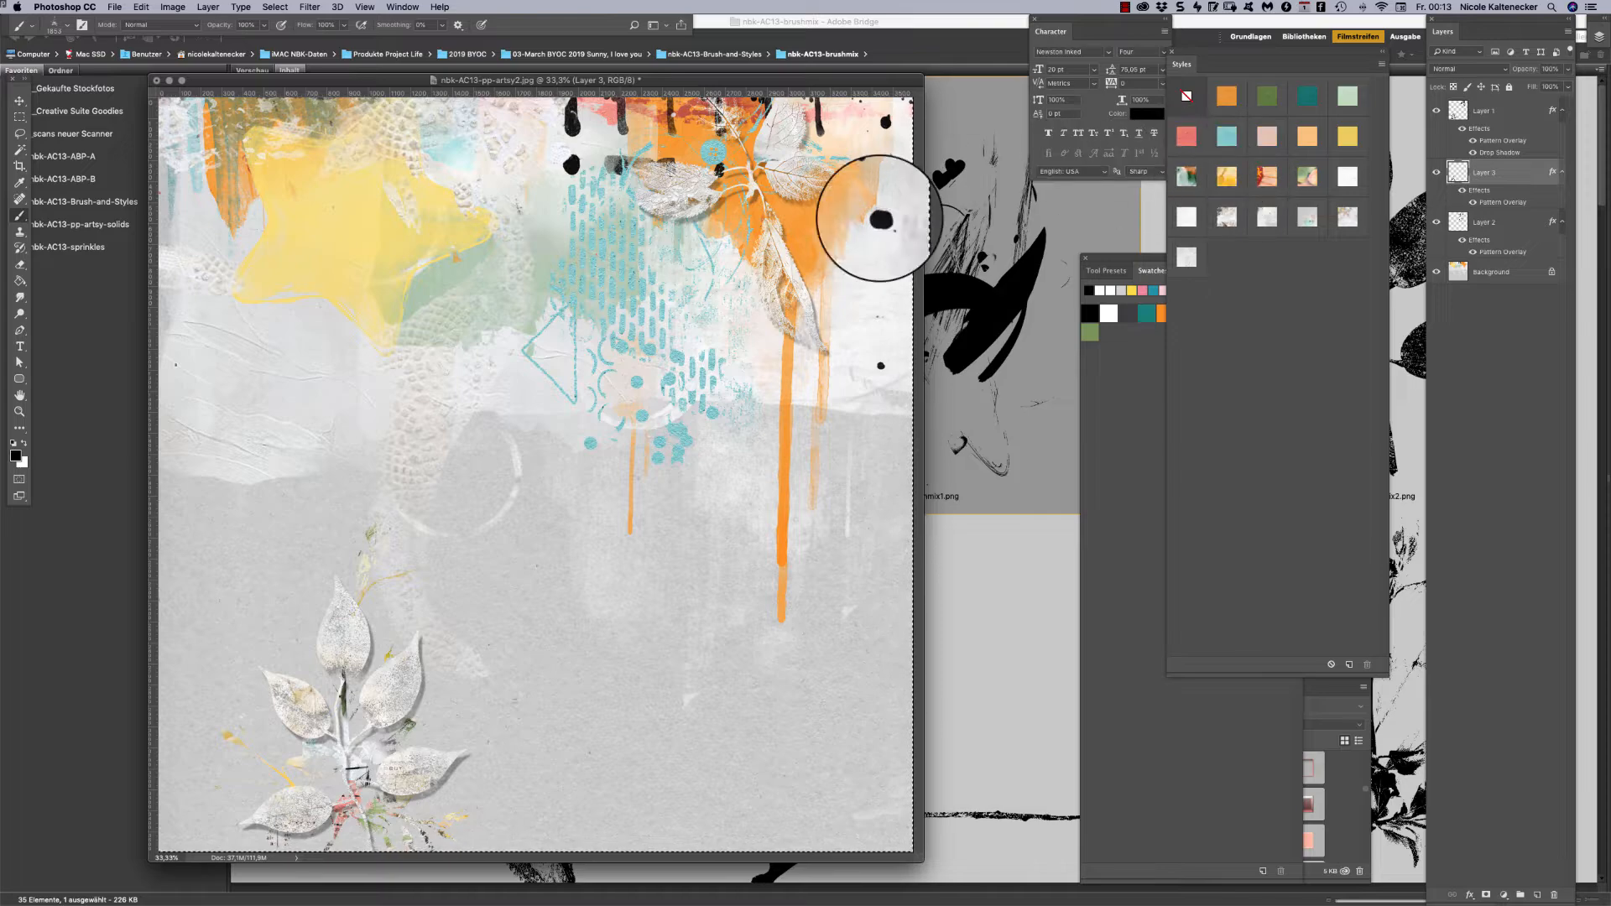
Stamp the large collage brush nbk-AC13-brushmix24 behind the upper-right branch on Layer 3.
right_click(711, 495)
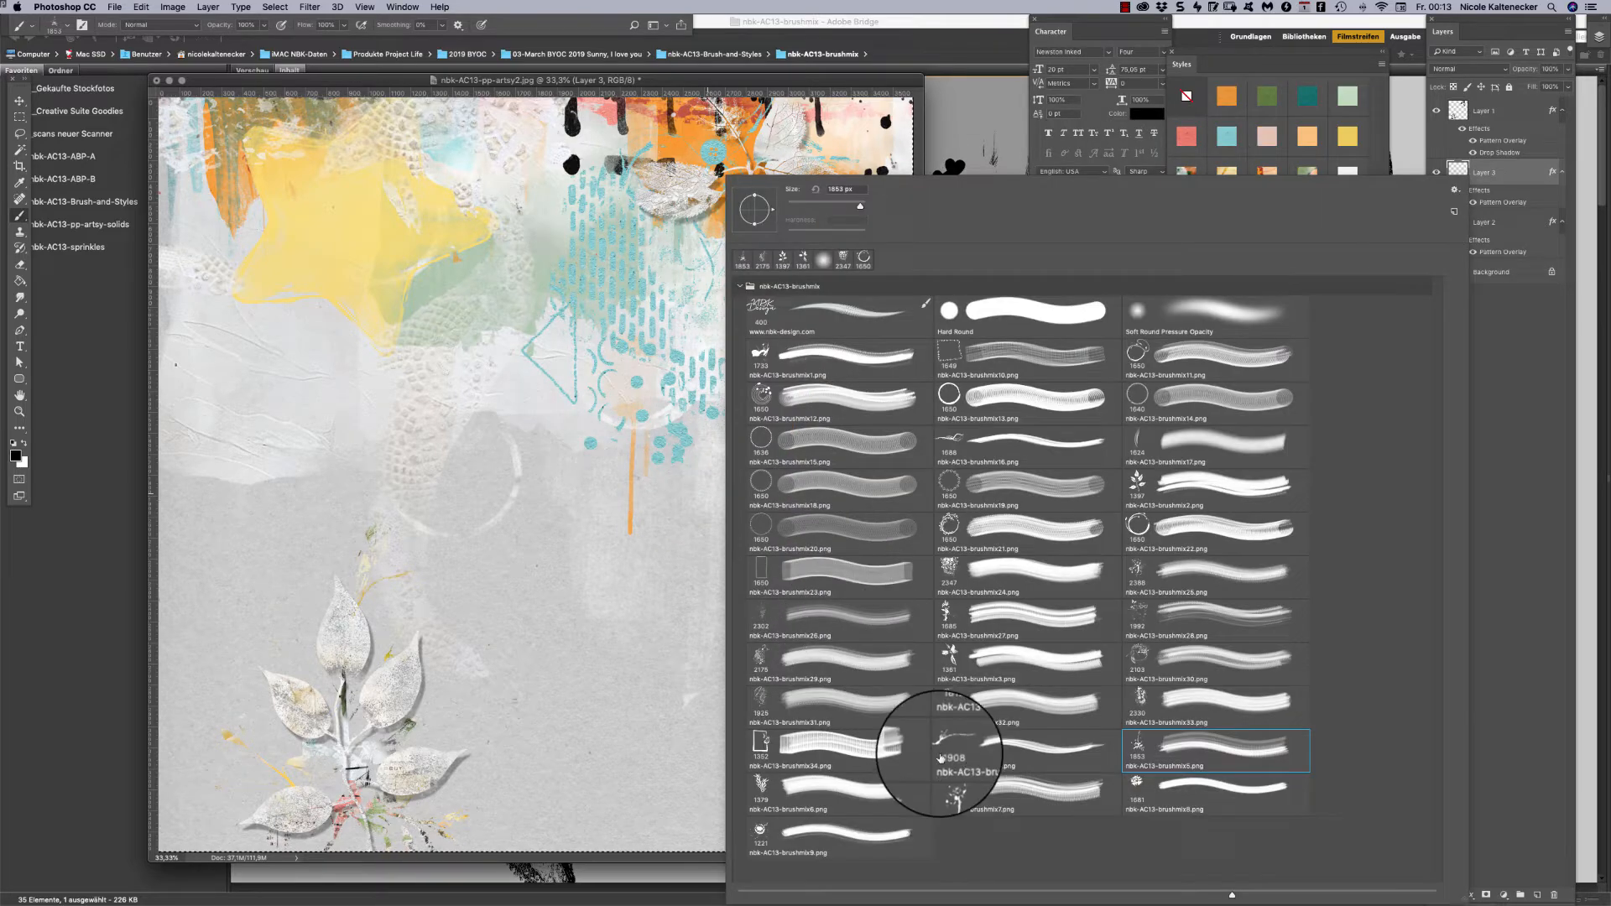
double_click(946, 568)
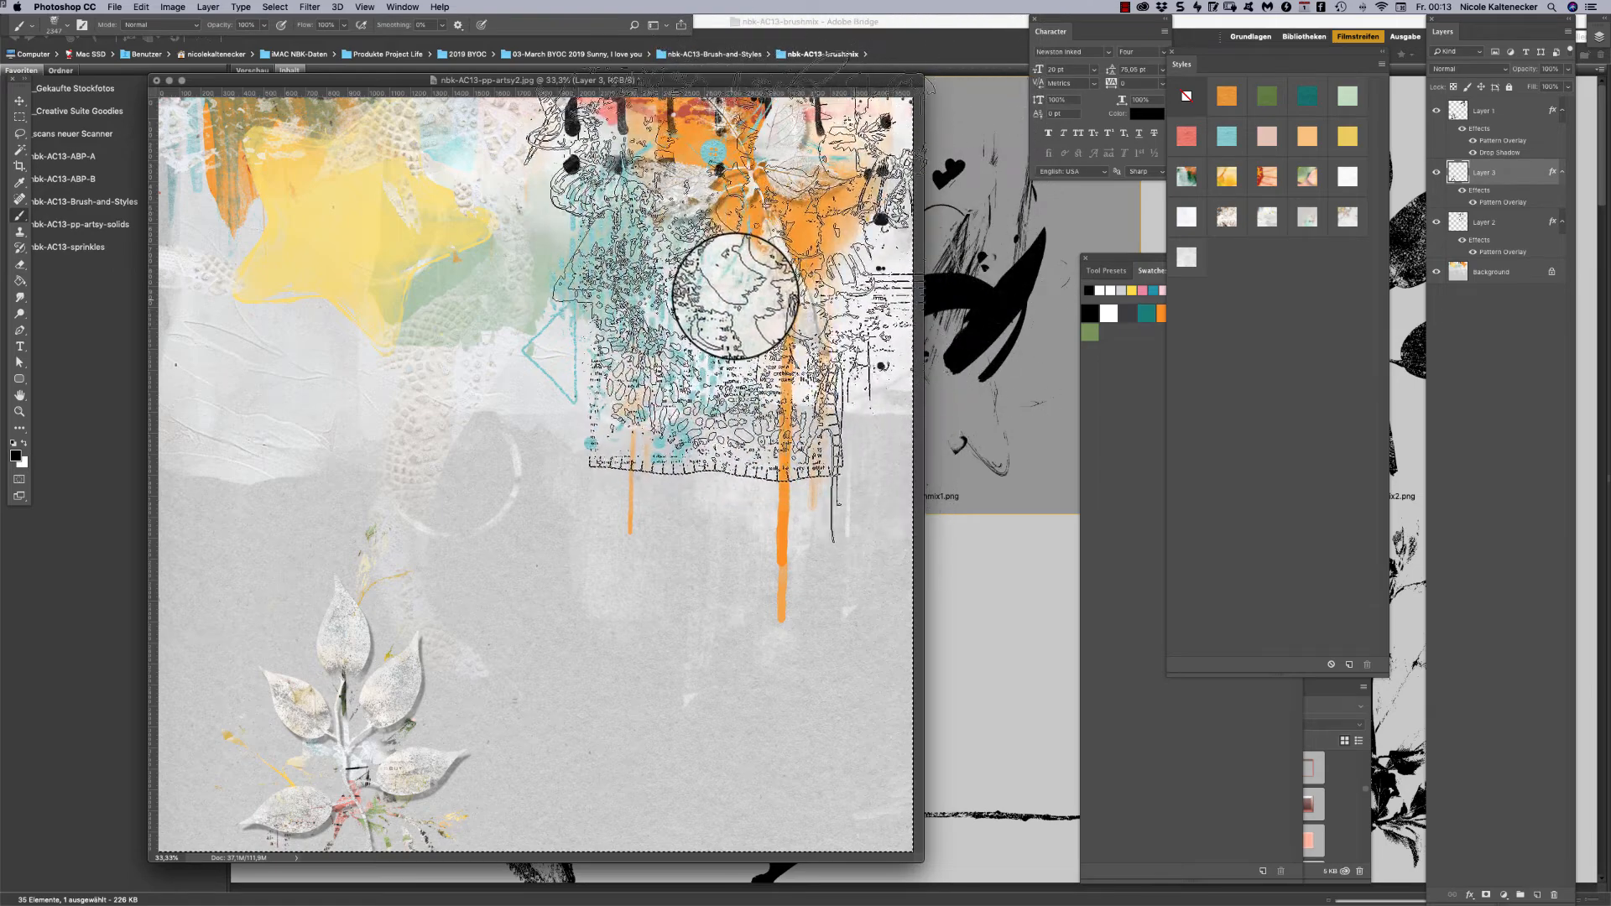
left_click(747, 287)
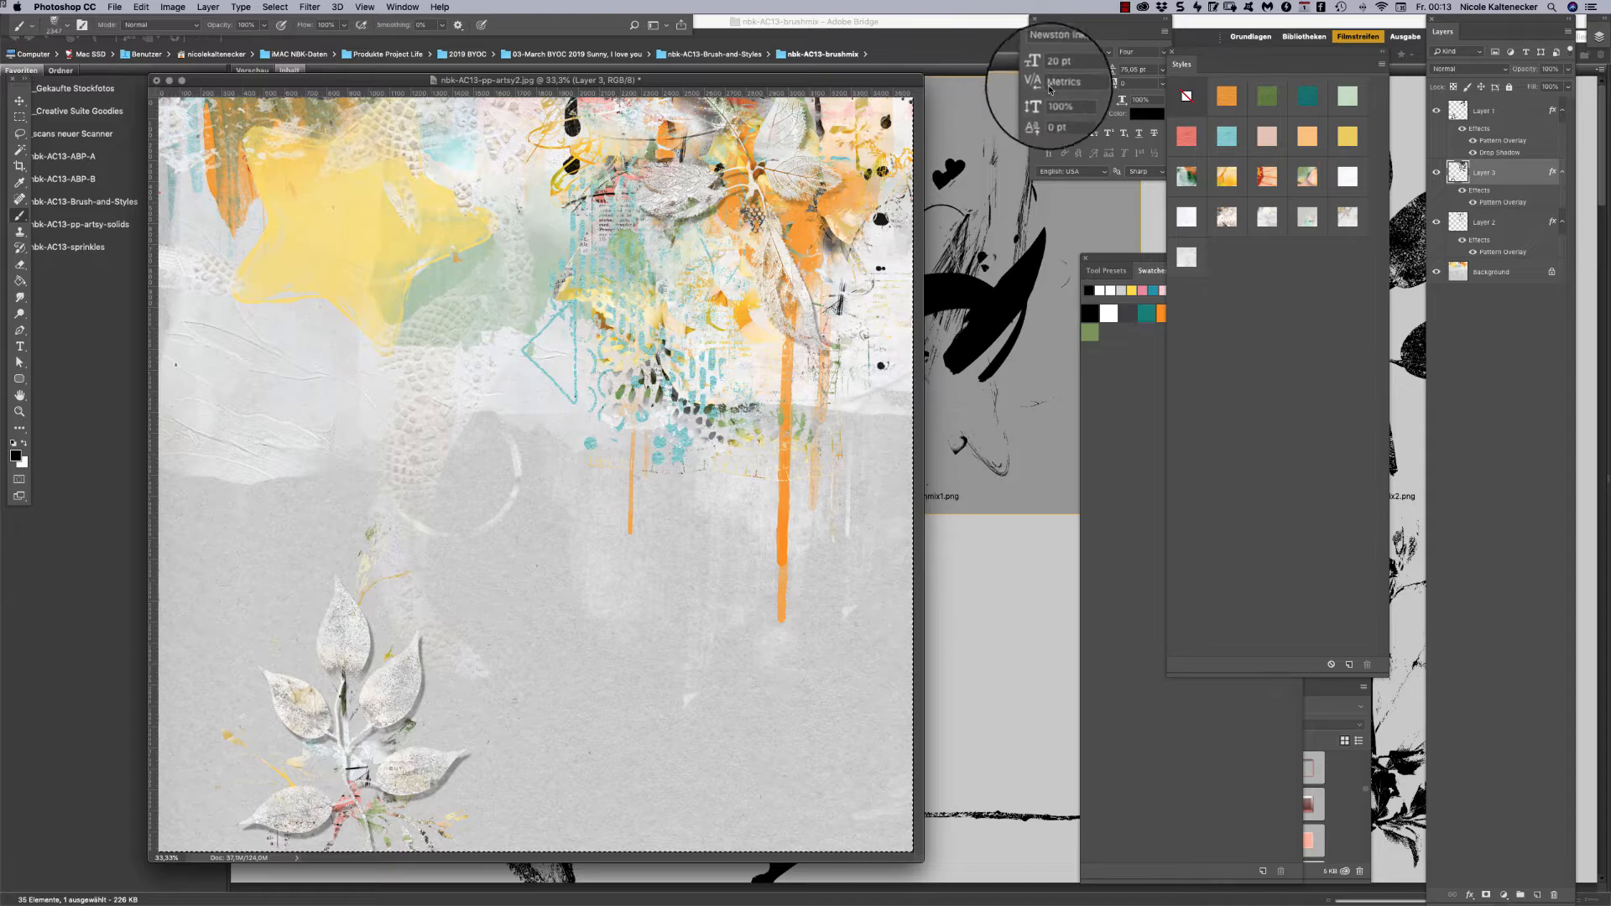
Add two new layers above Layer 3 and stamp the nbk-AC13-brushmix7 flower beside the lower-left leaves on the upper one.
key("super+shift+n")
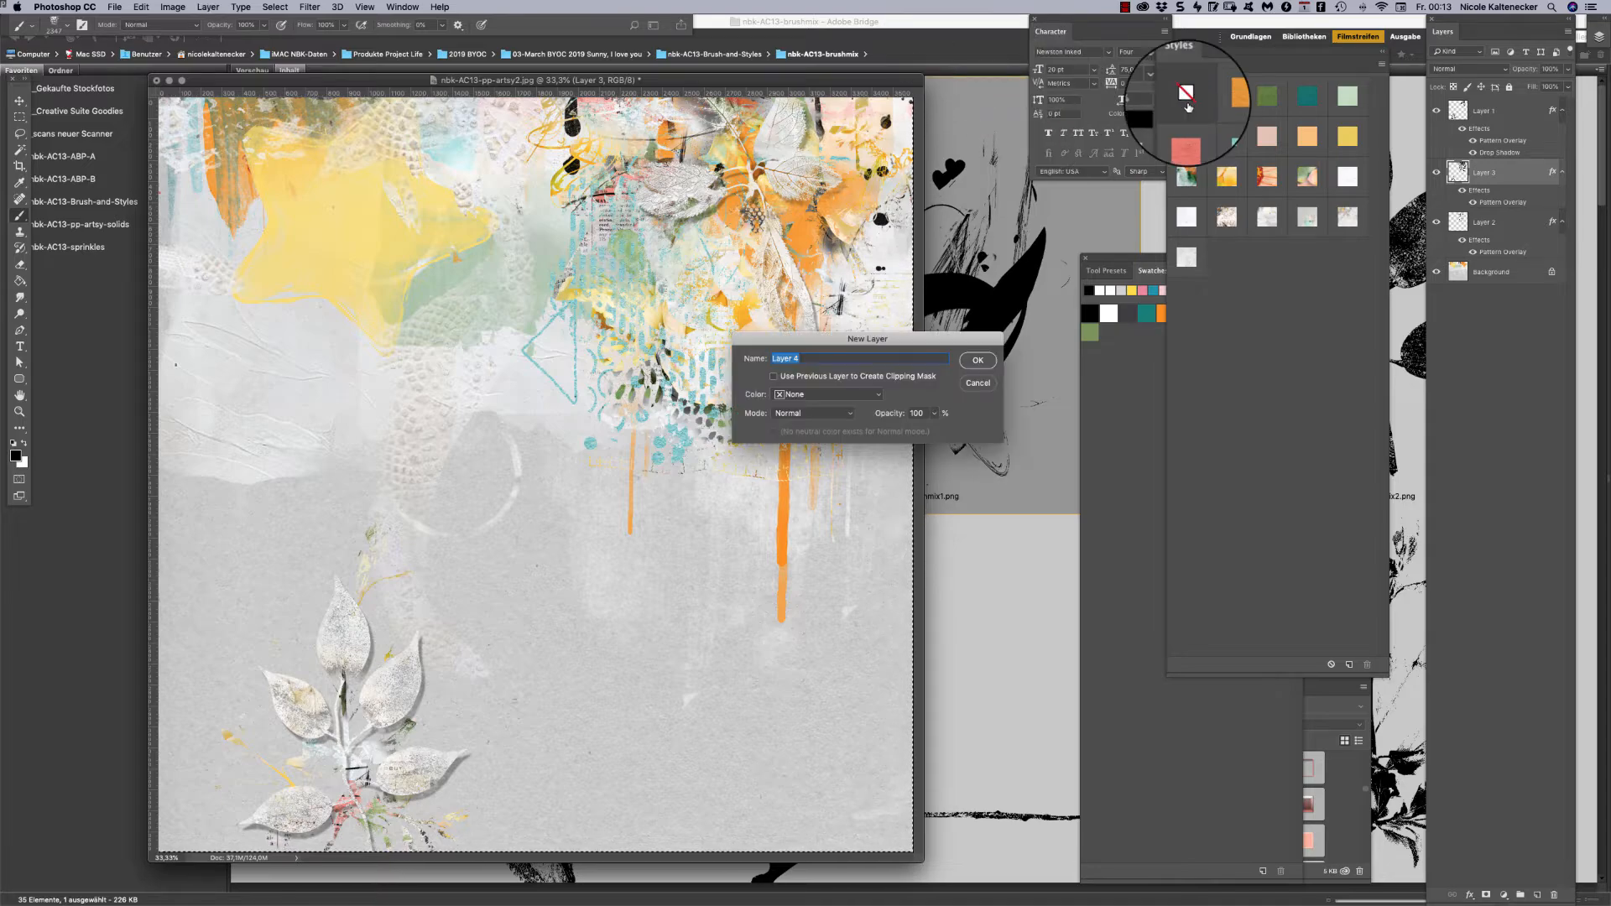
key("Return")
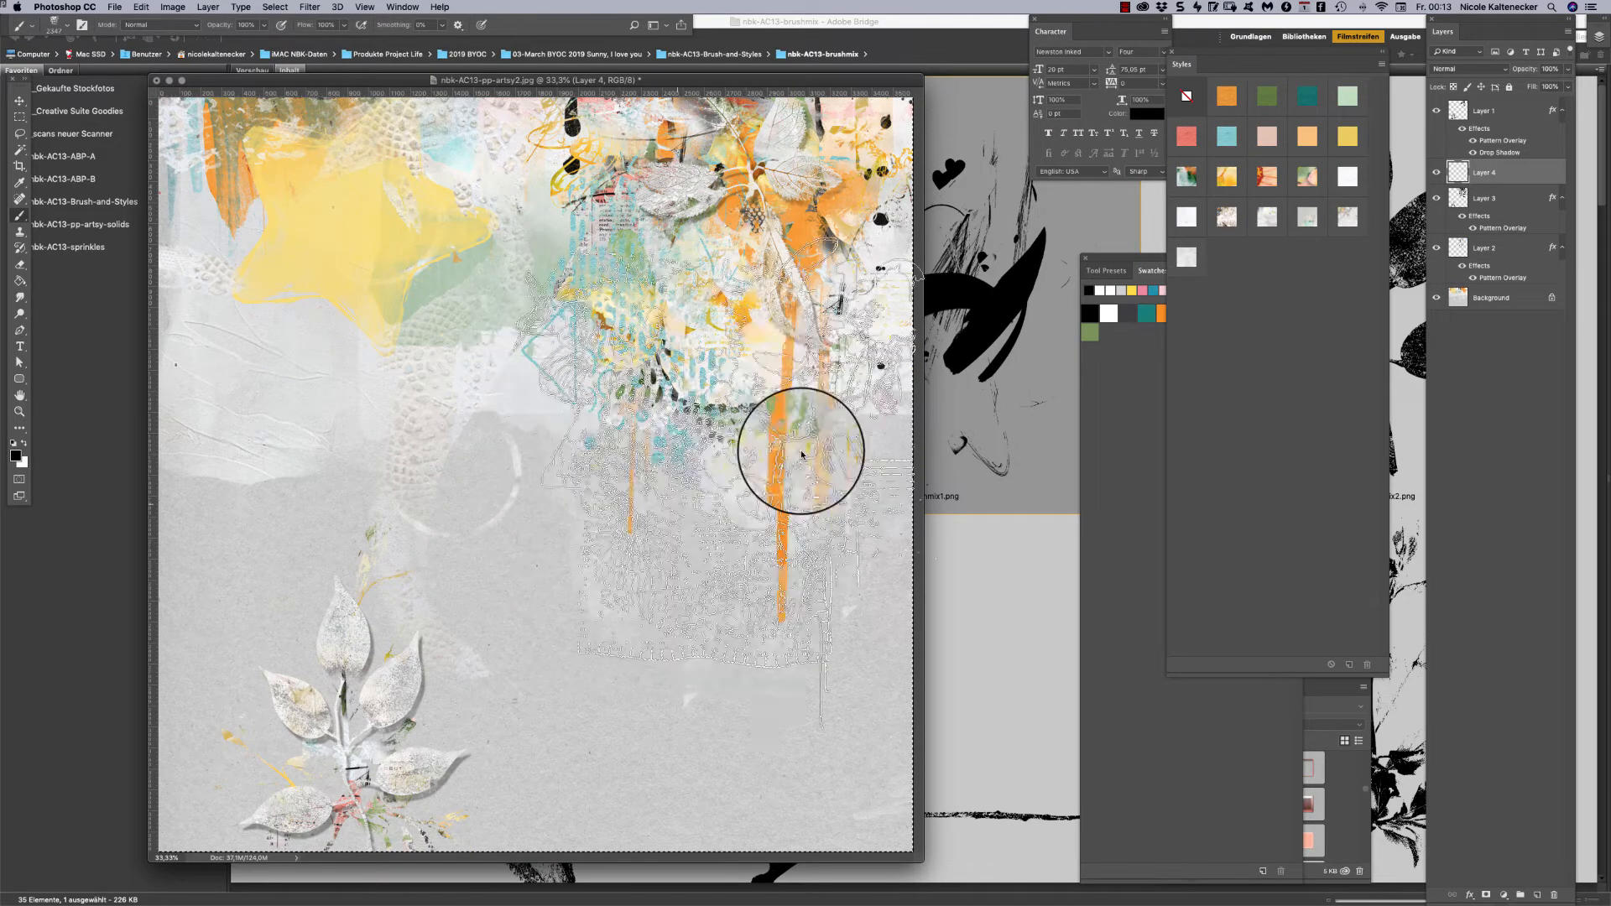
right_click(793, 453)
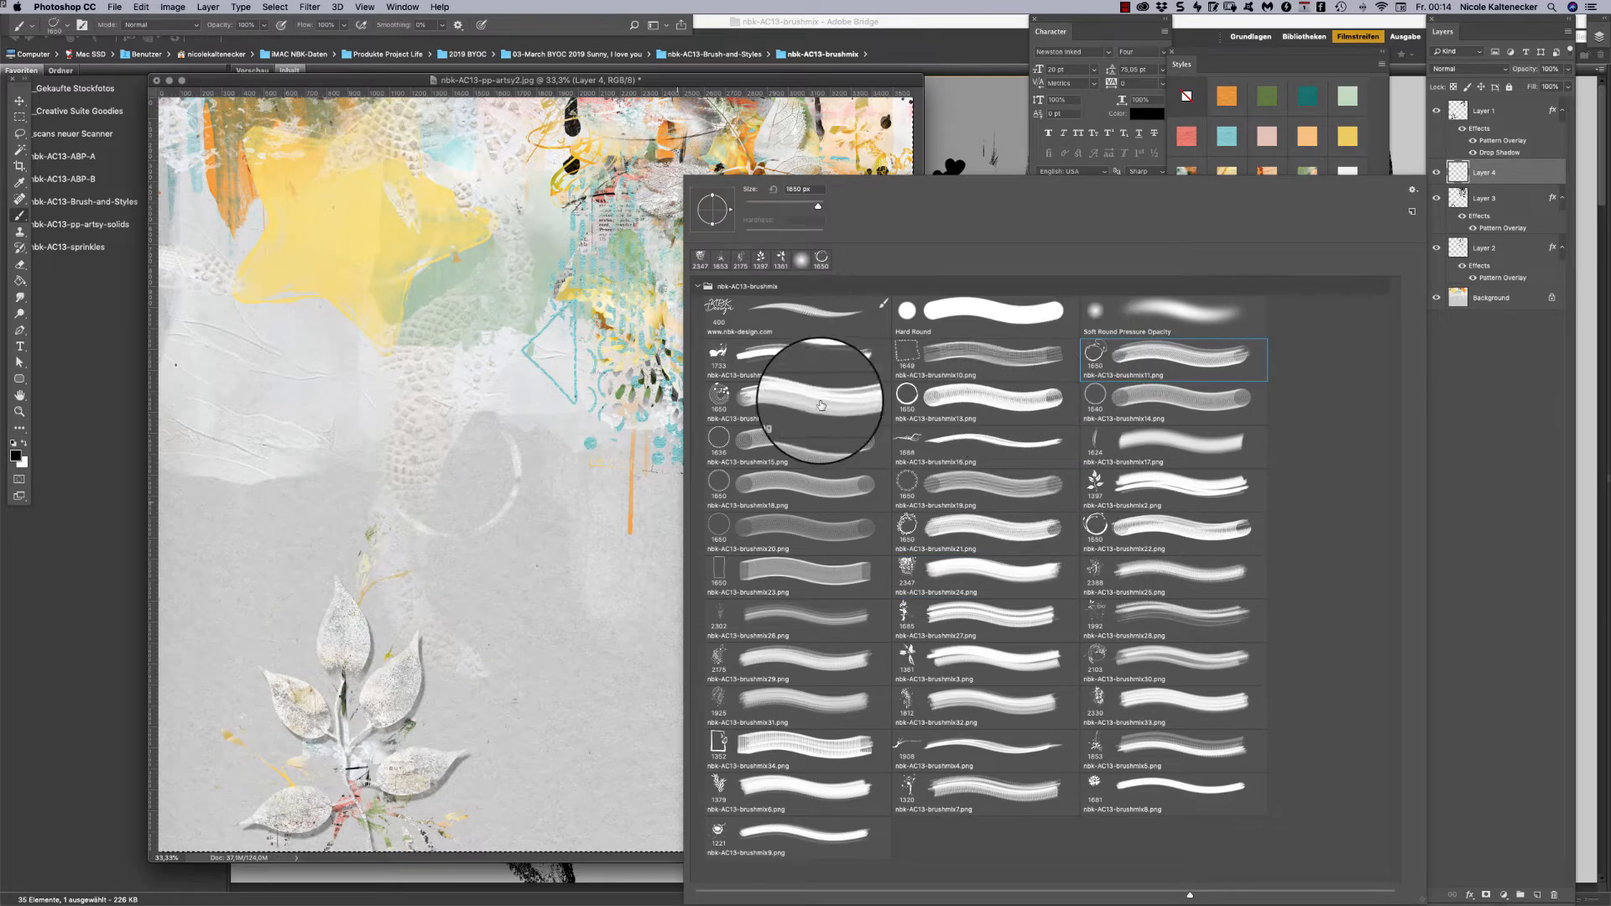
double_click(906, 782)
key("super+shift+n")
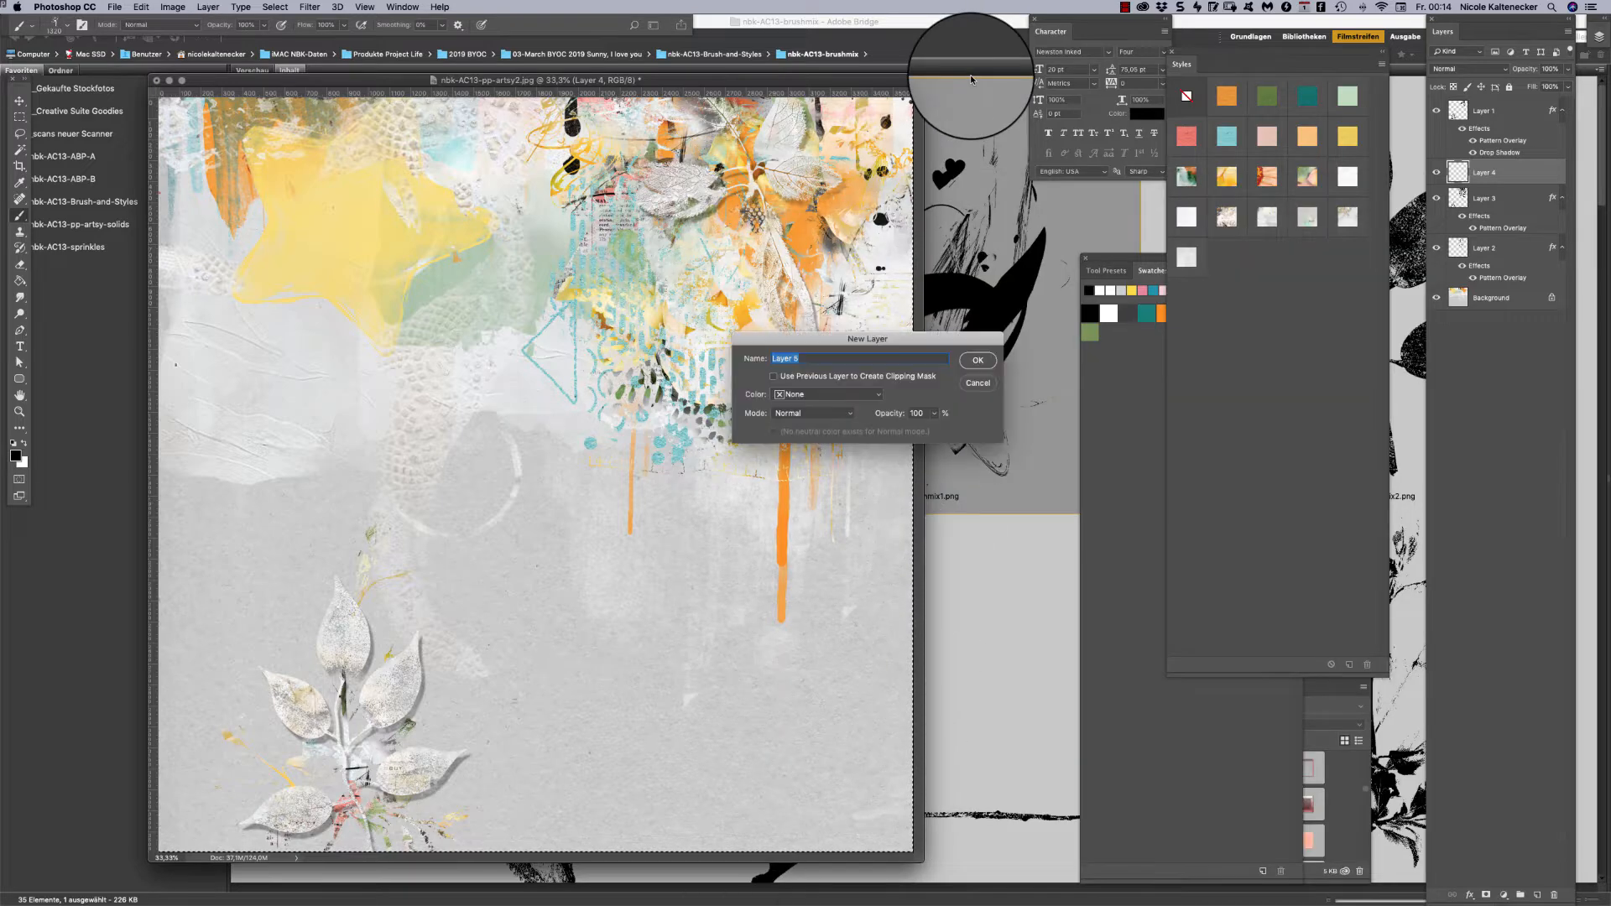
key("Return")
left_click(403, 709)
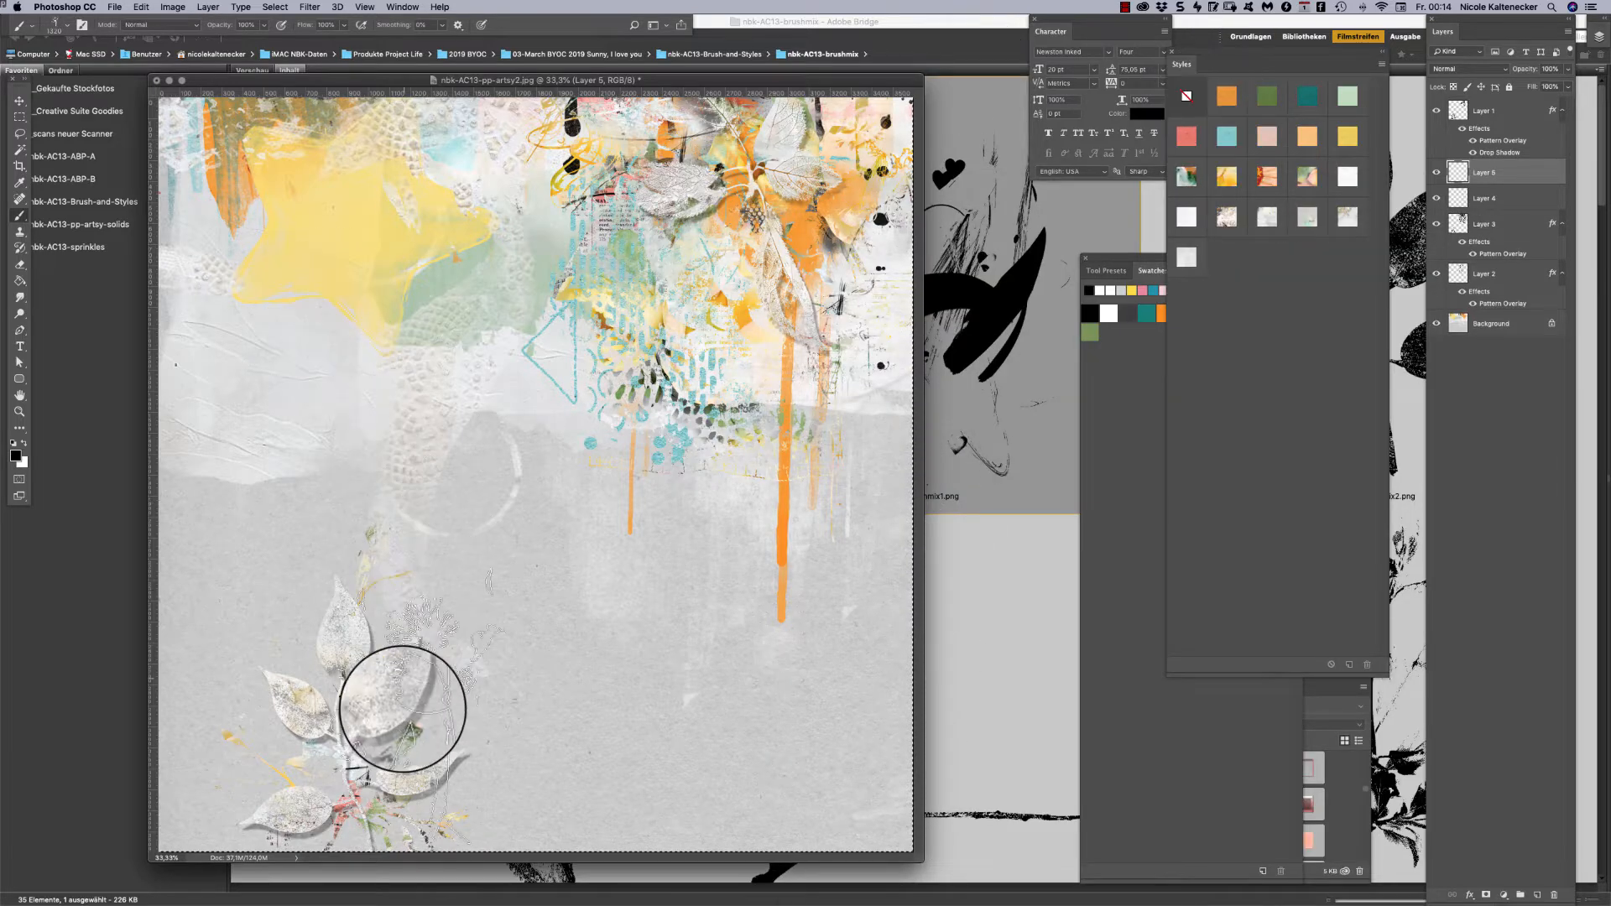
left_click(430, 742)
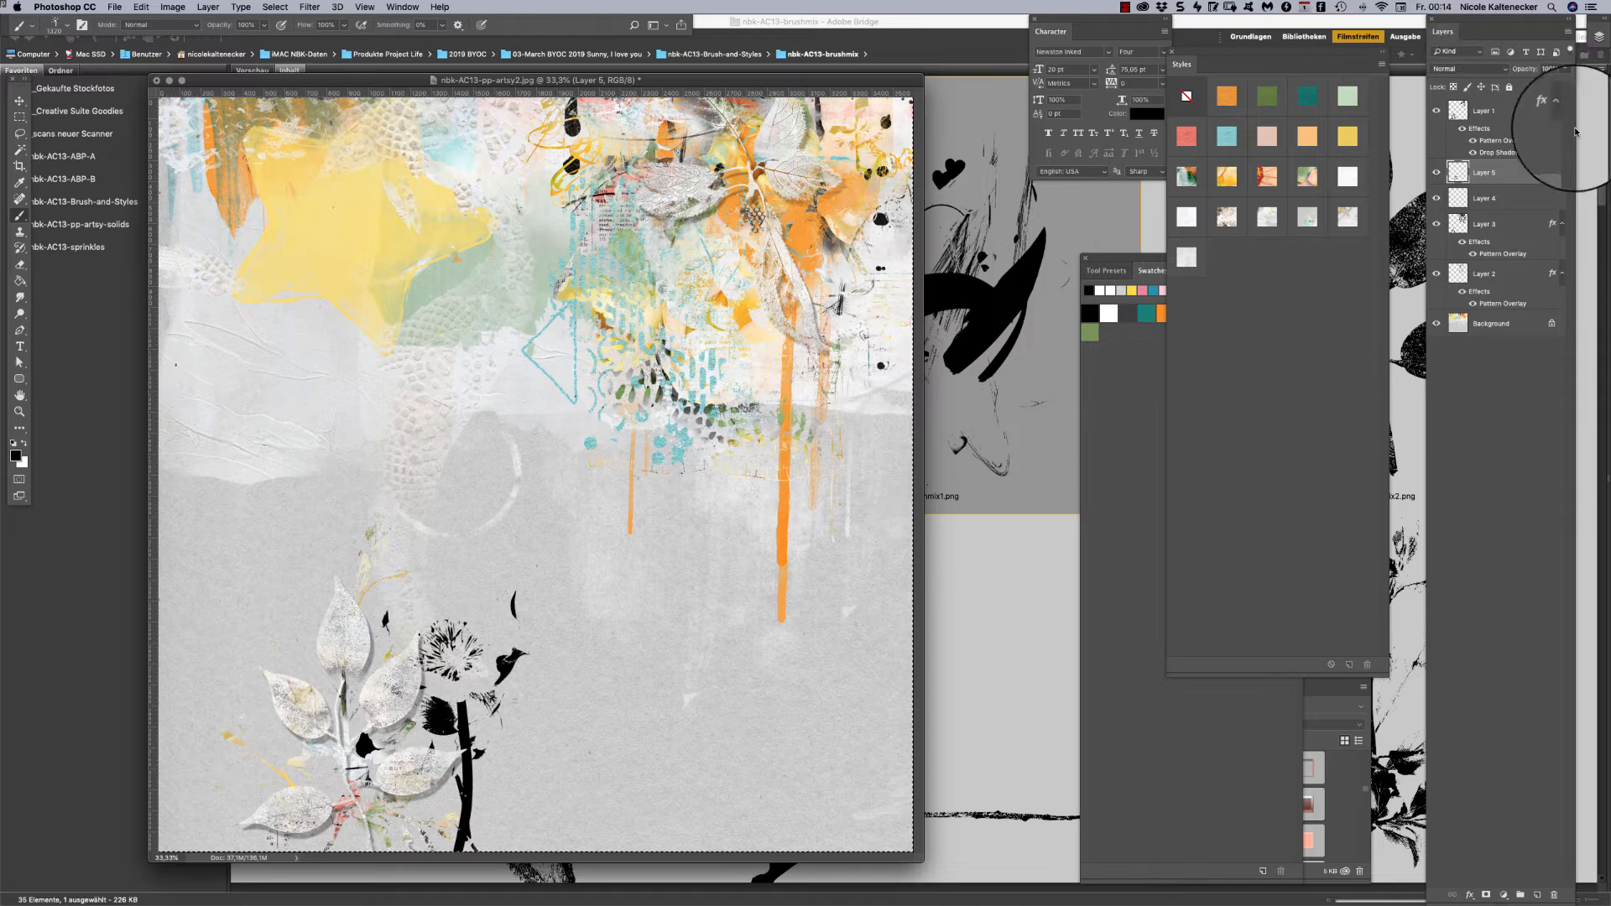
Add a new layer below Layer 1 and stamp the nbk-AC13-brushmix15 triangle ring around the upper-right branch.
key("super+shift+n")
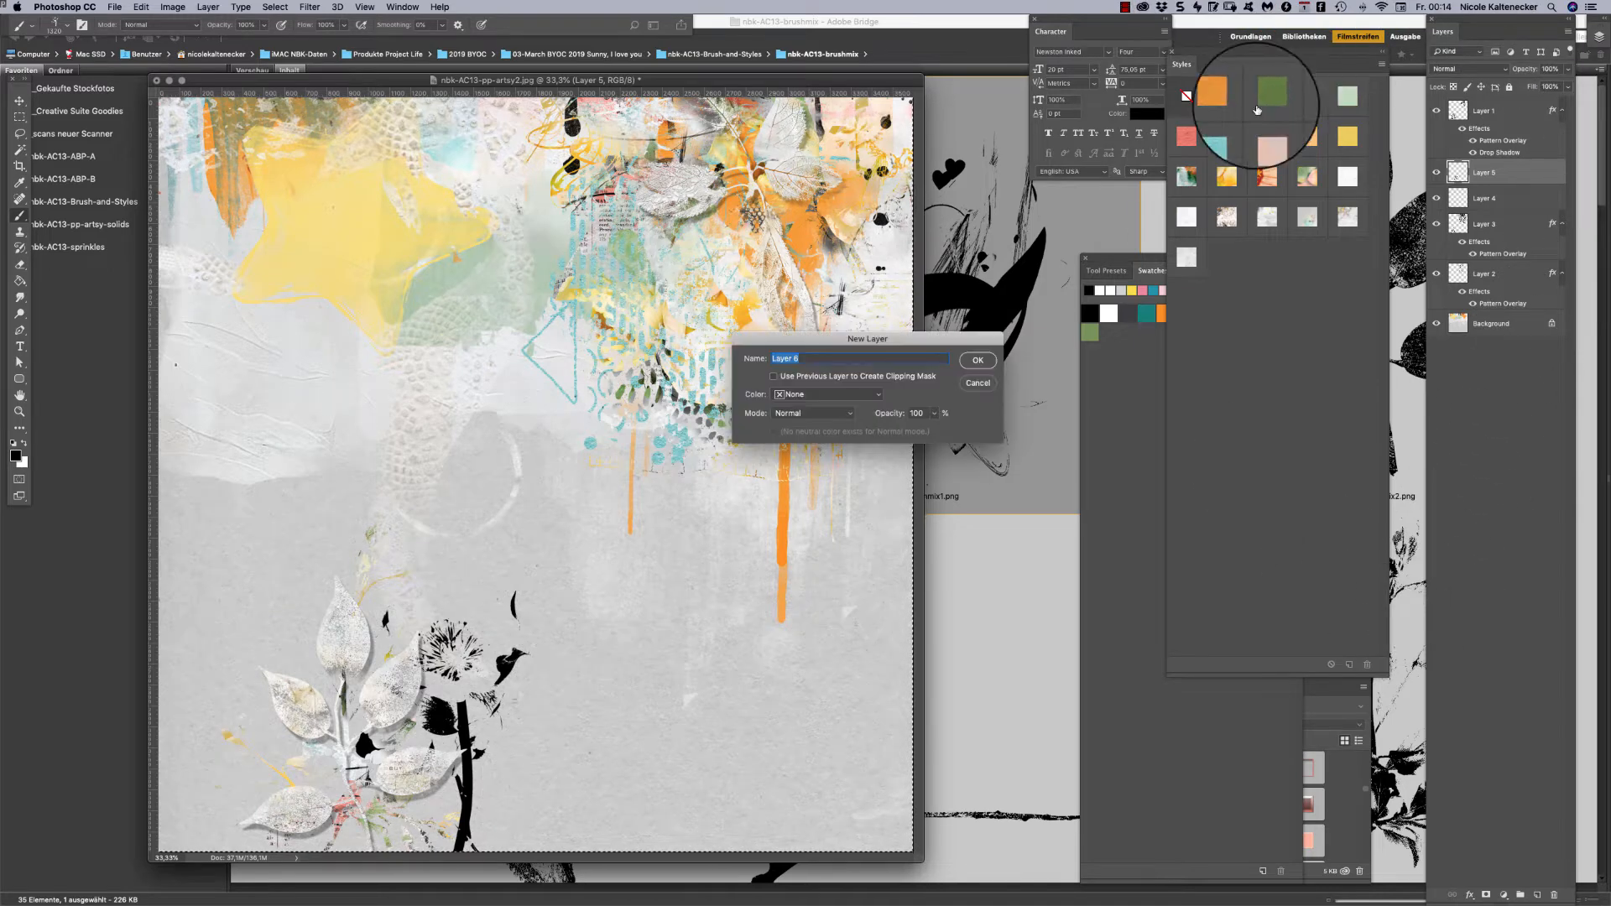
key("Return")
right_click(511, 478)
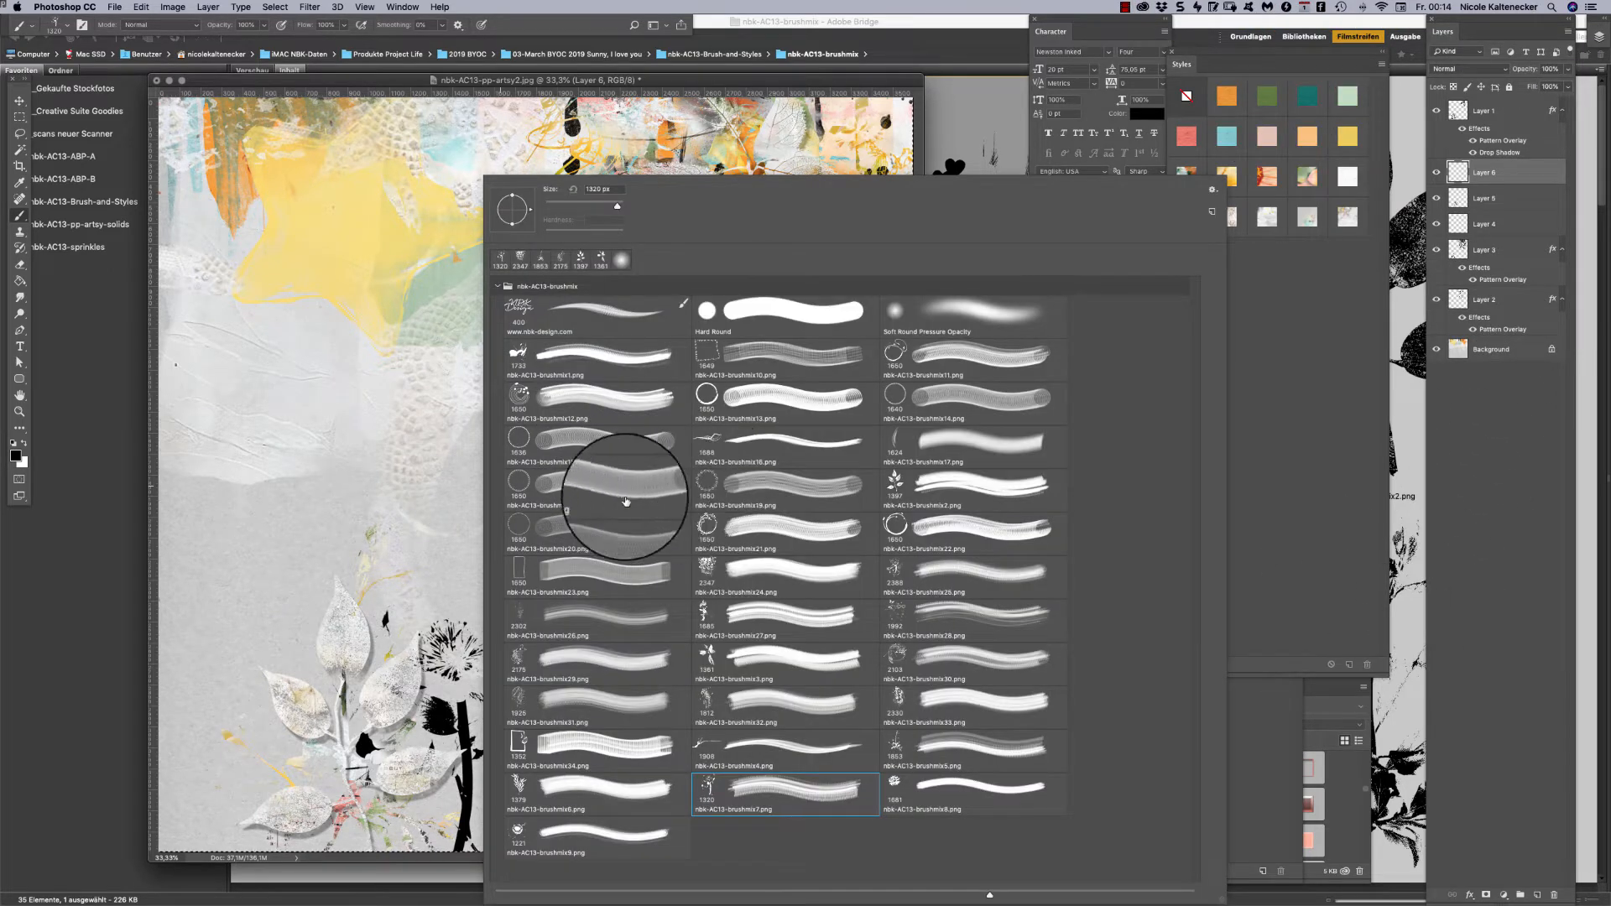
double_click(518, 440)
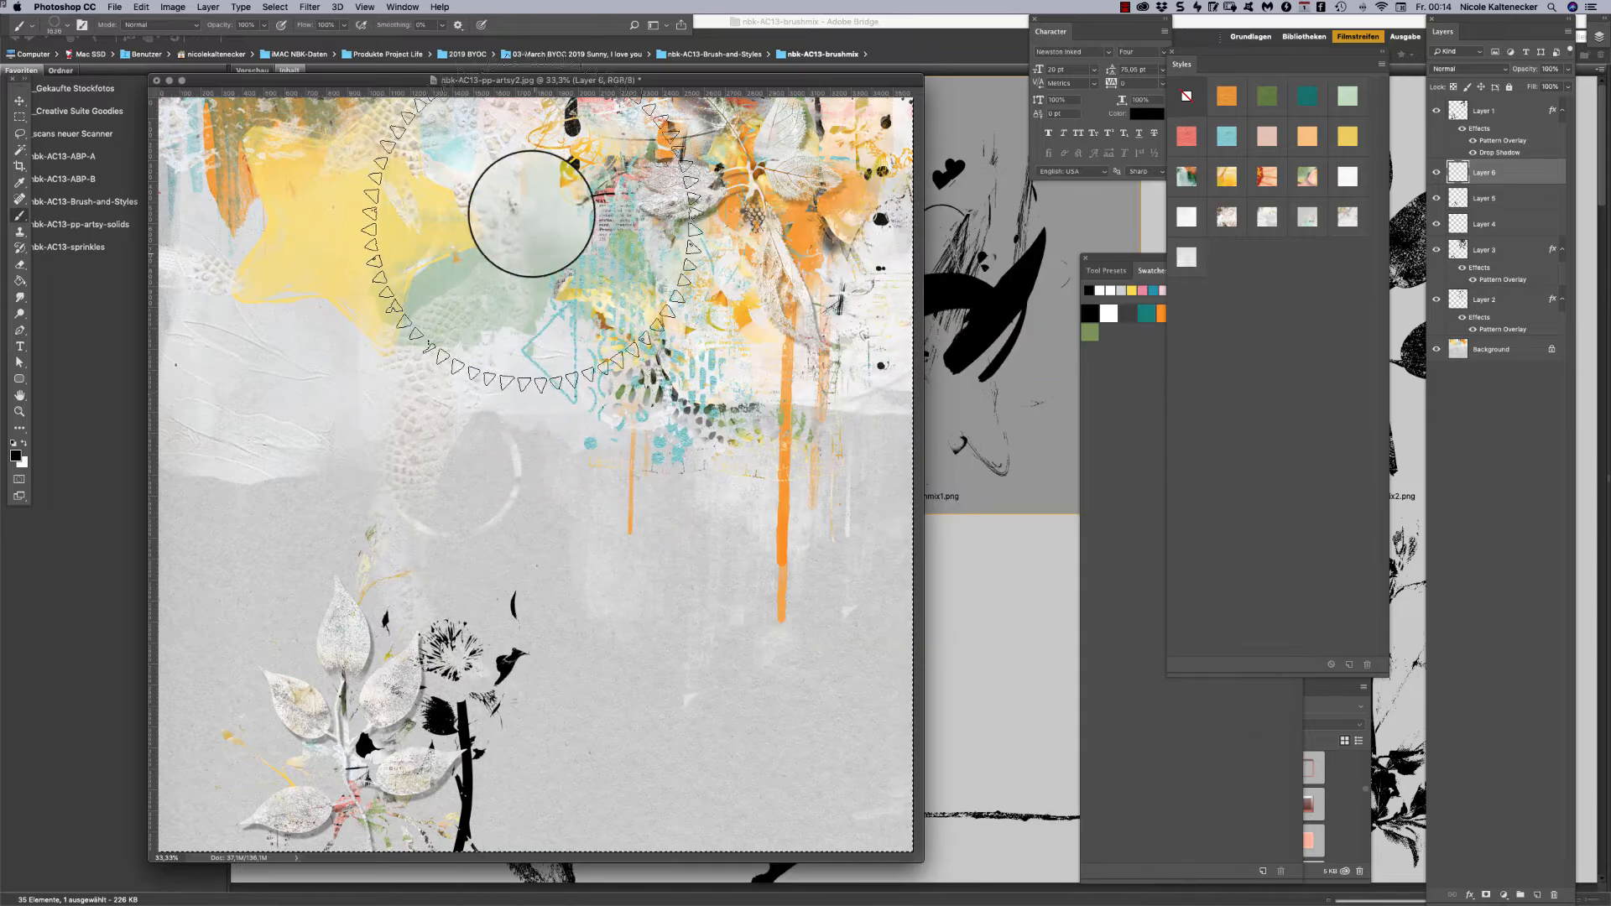
left_click(690, 159)
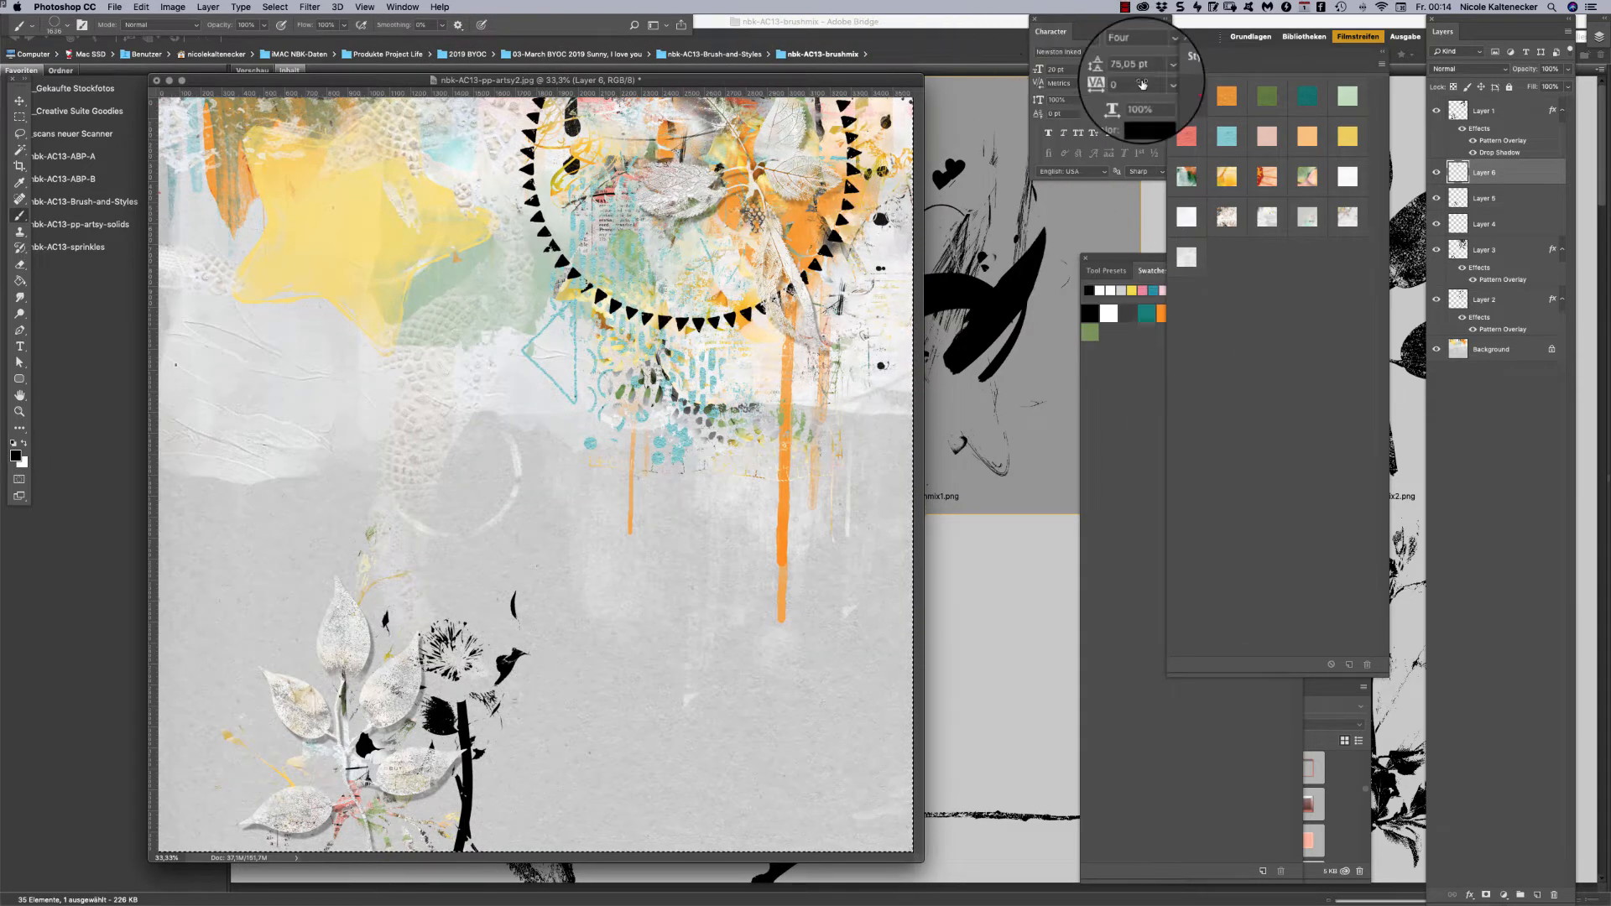
Add another new layer and stamp the nbk-AC13-brushmix26 text brush over the orange drip below the upper-right branch.
key("super+shift+n")
key("Return")
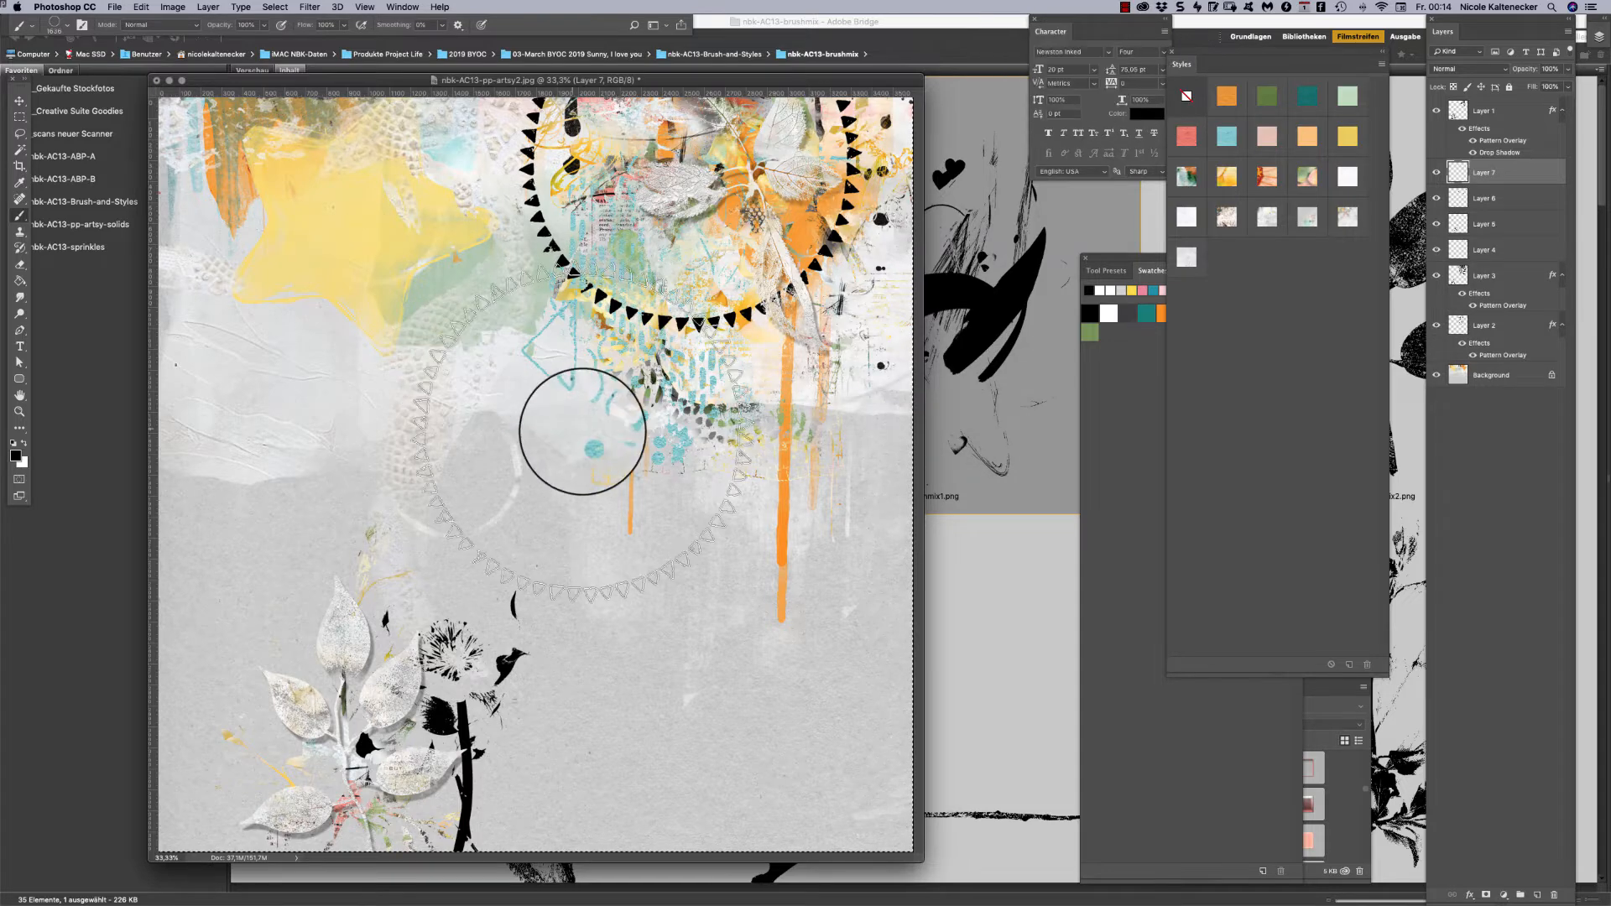
right_click(579, 419)
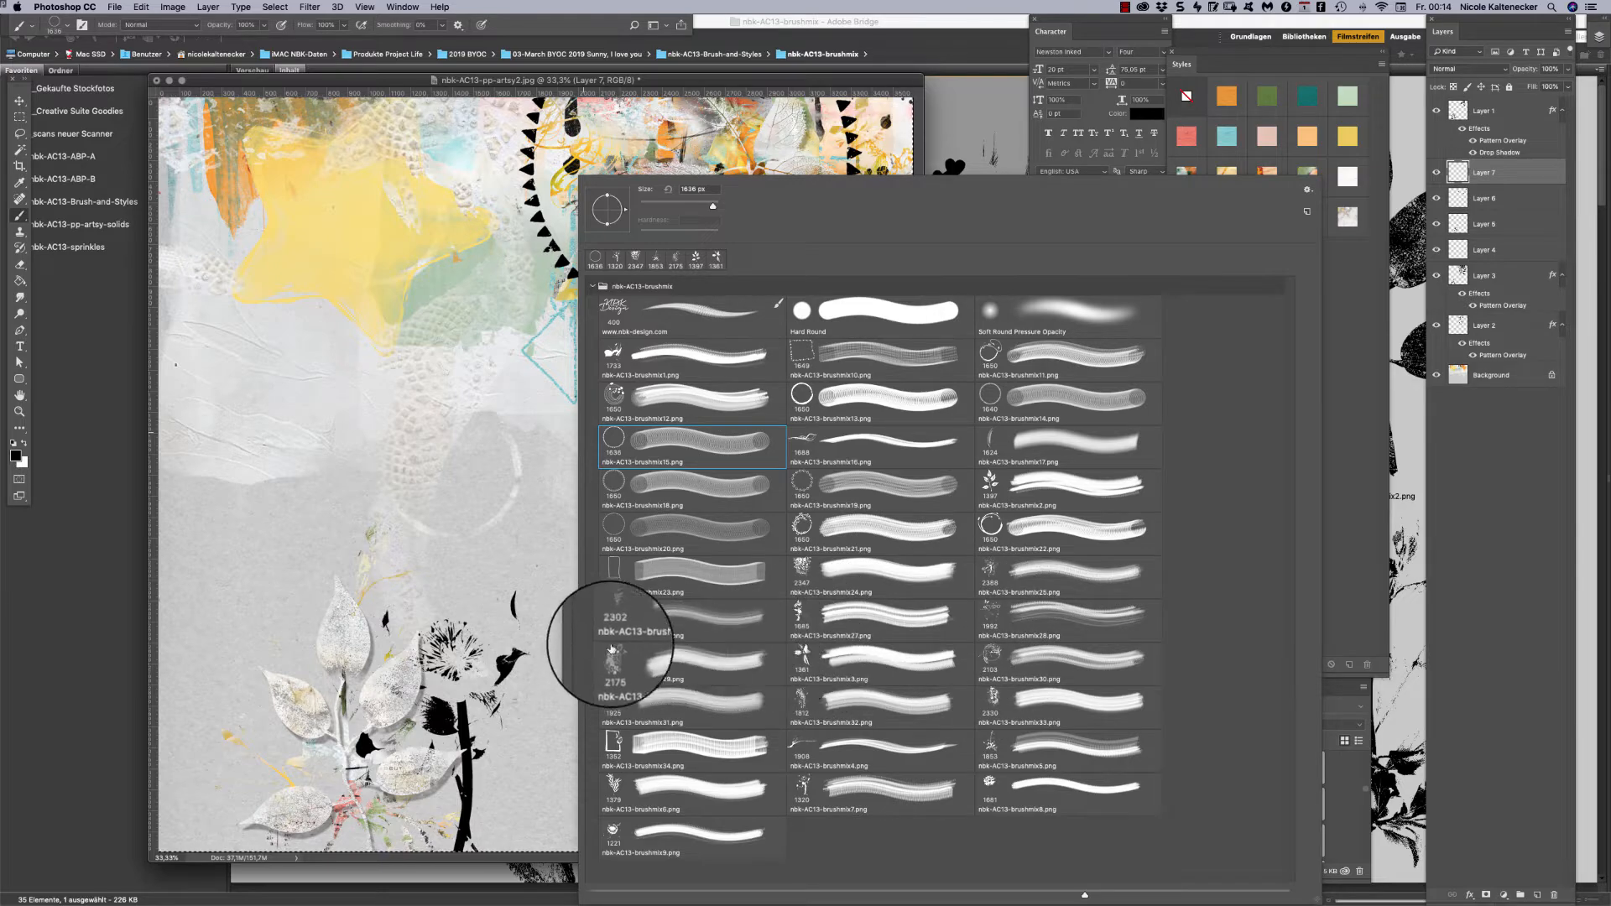
double_click(613, 611)
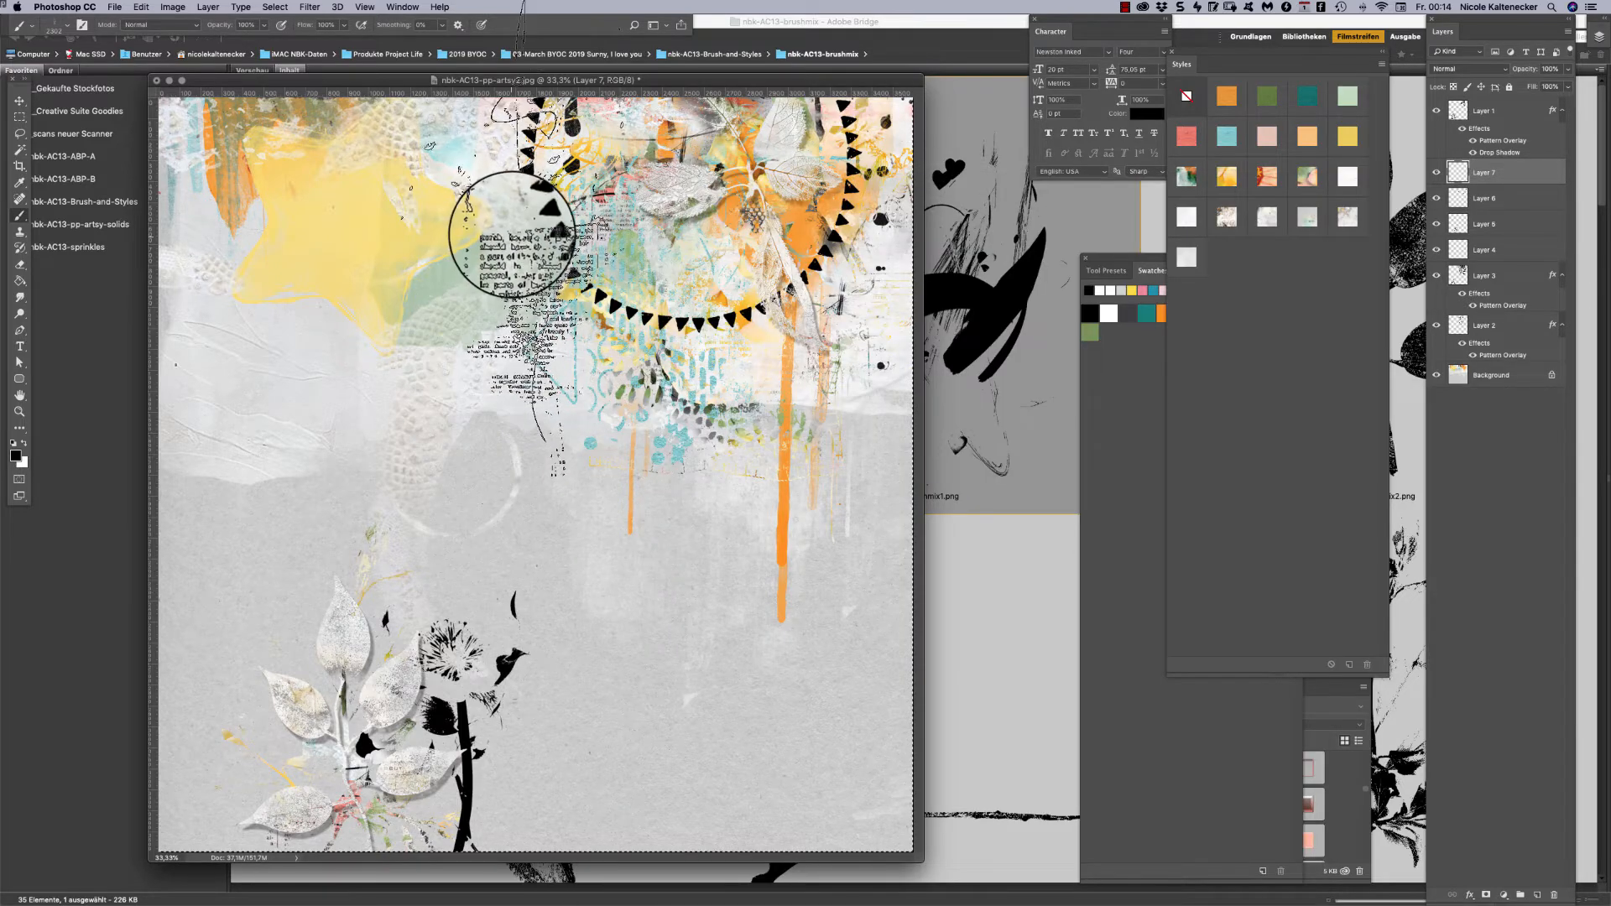
left_click(744, 394)
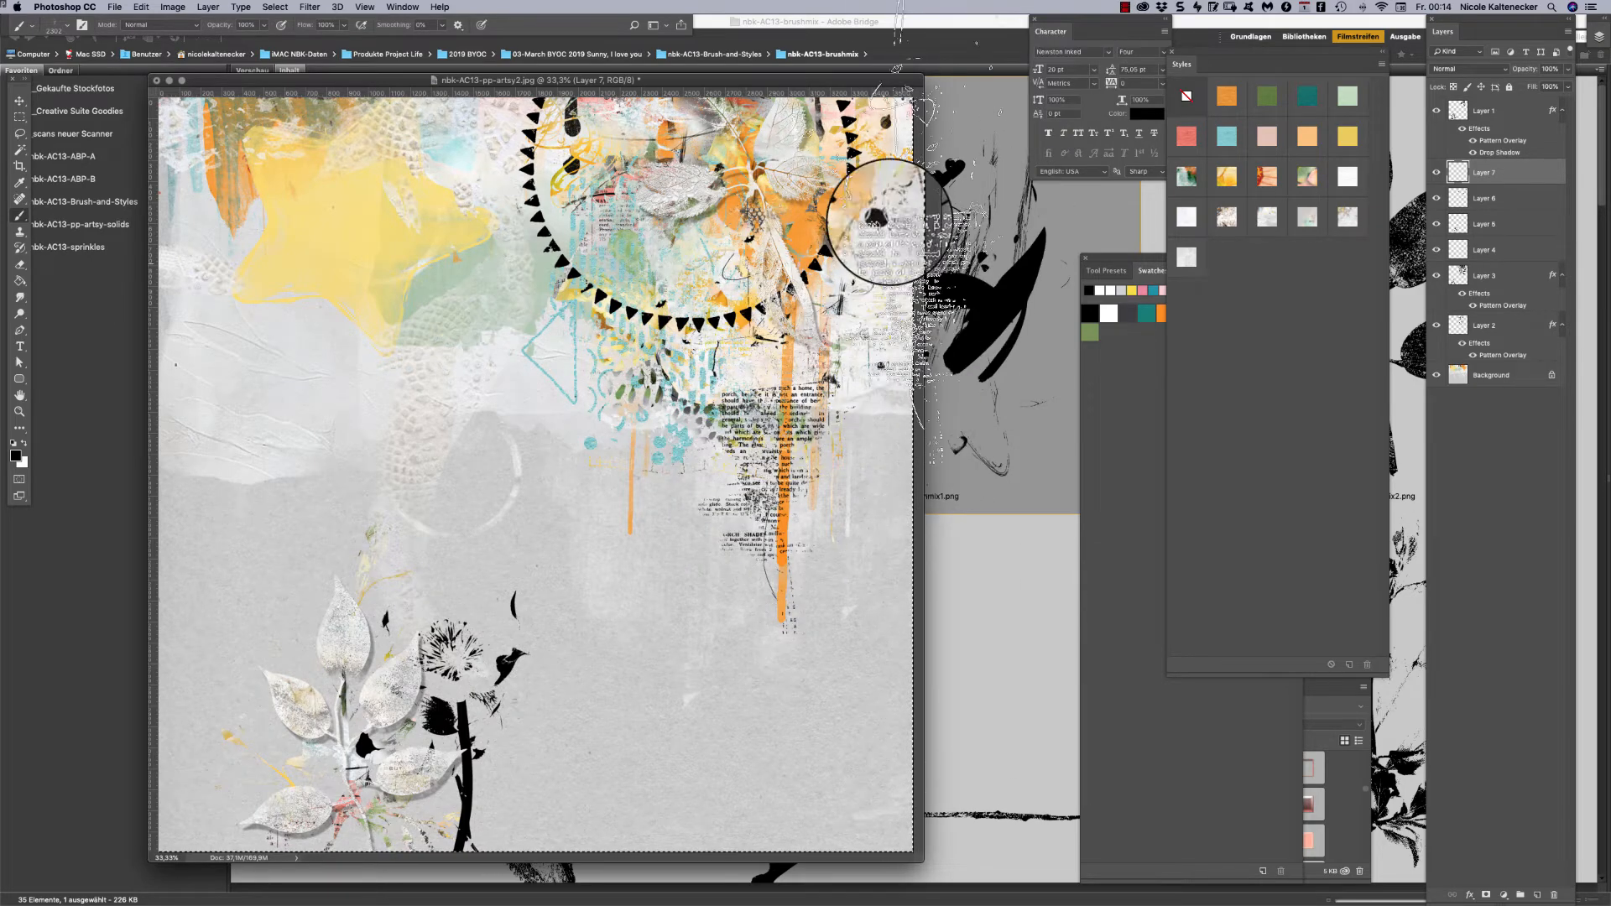
Switch to Bridge, place nbk-AC13-ABP-Unicorn2 from the nbk-AC13-ABP-B folder beside the paper's lower-left leaves with a drop shadow, and close the source image.
left_click(963, 633)
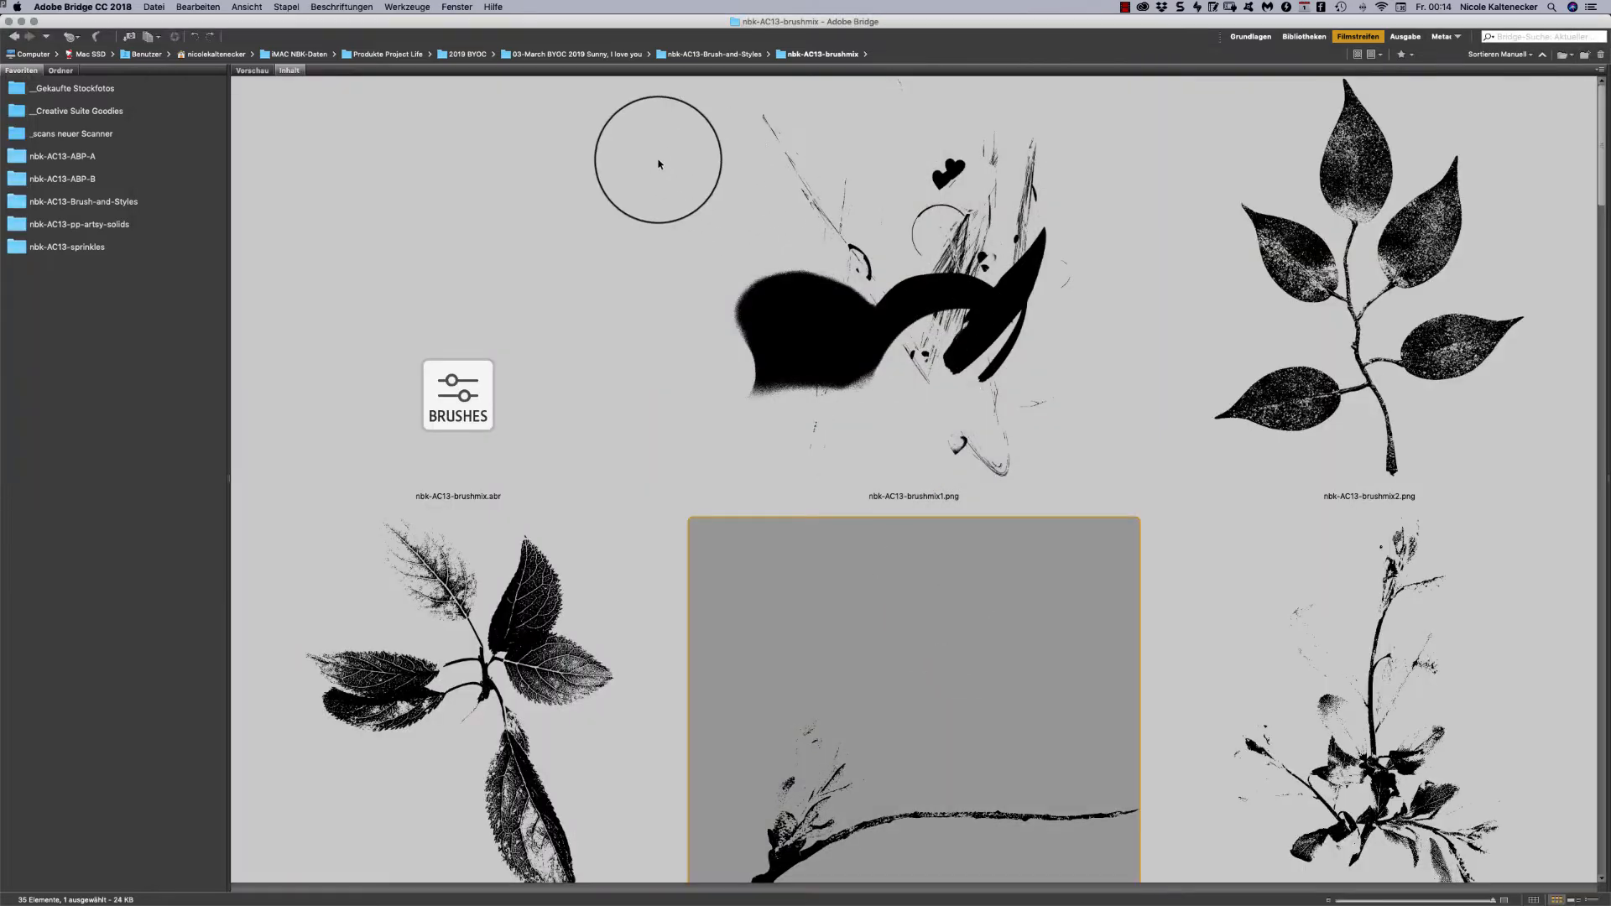
left_click(115, 162)
left_click(135, 182)
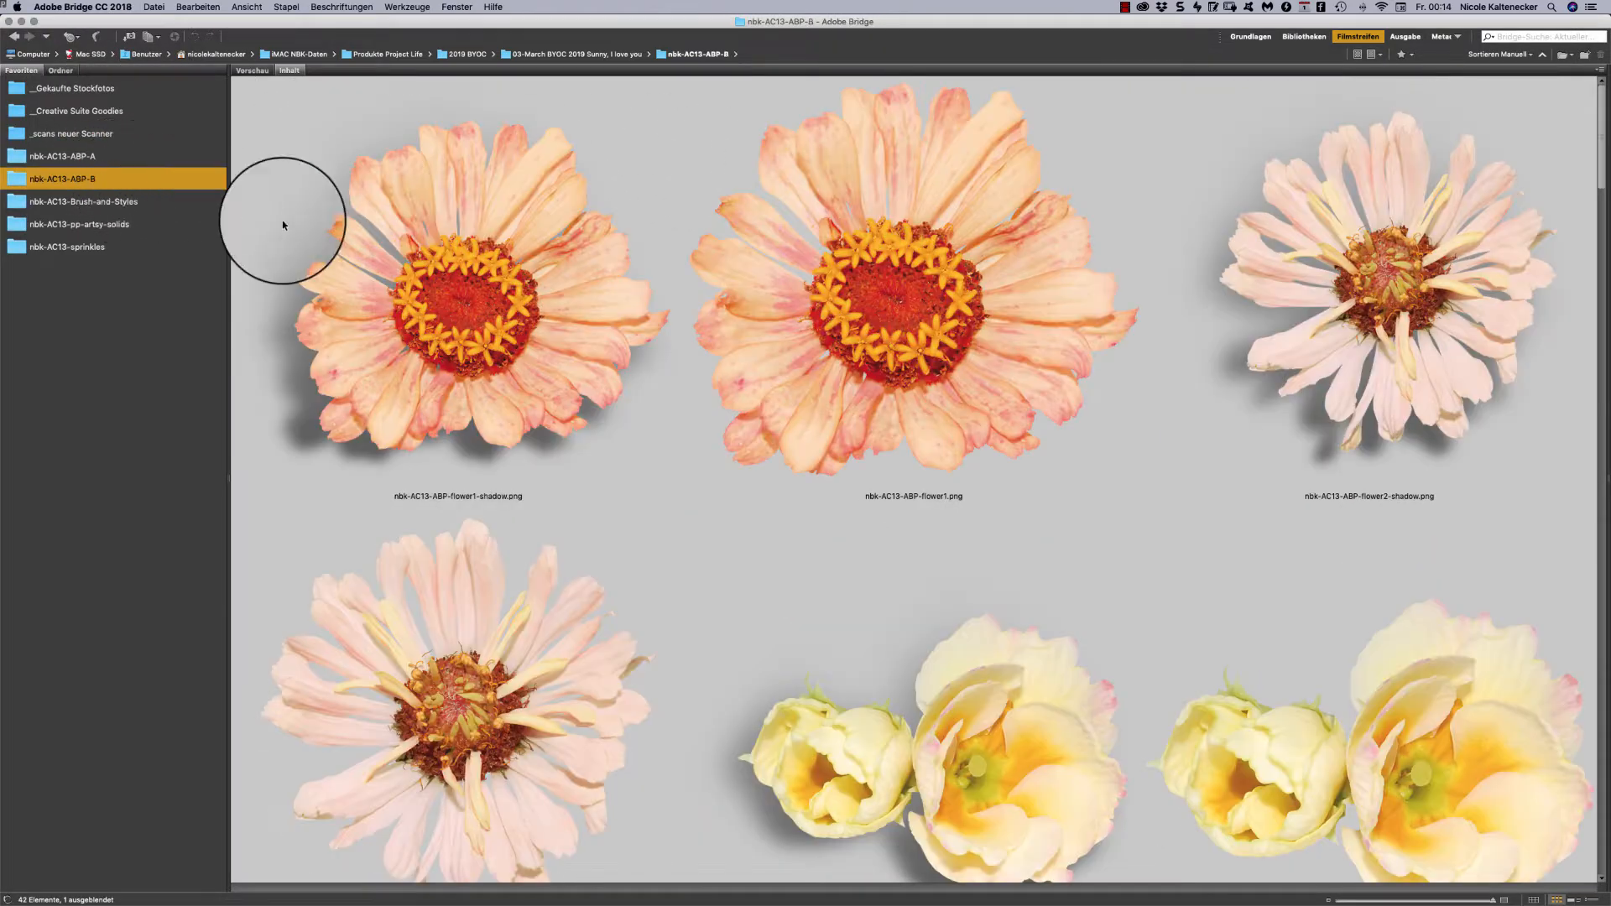
left_click(1557, 263)
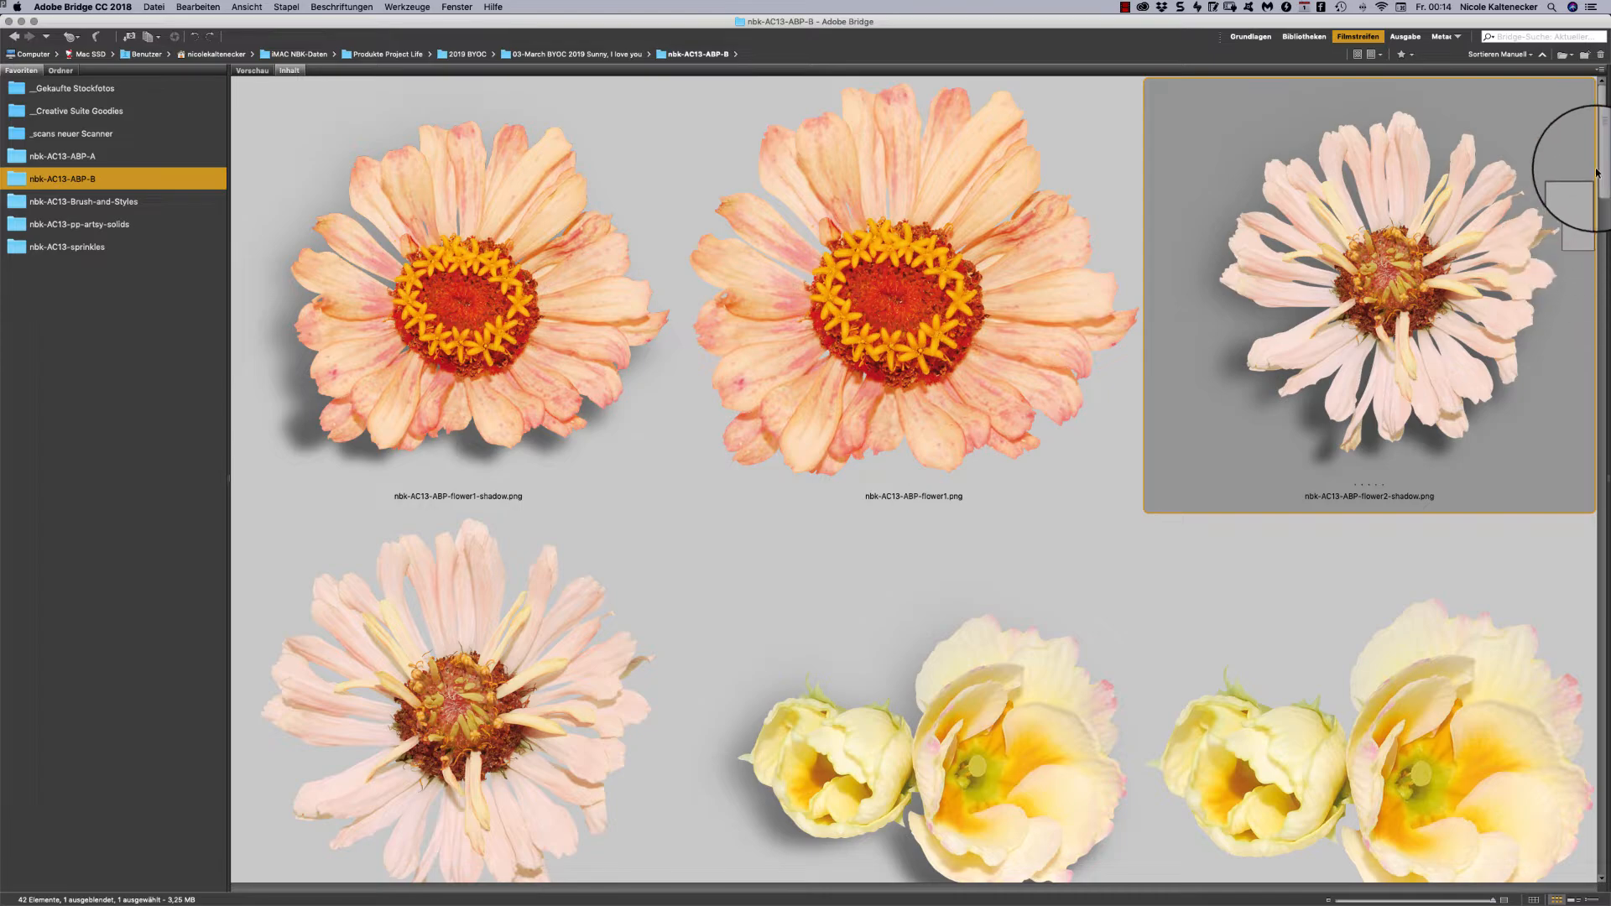
left_click_drag(1597, 173, 1338, 748)
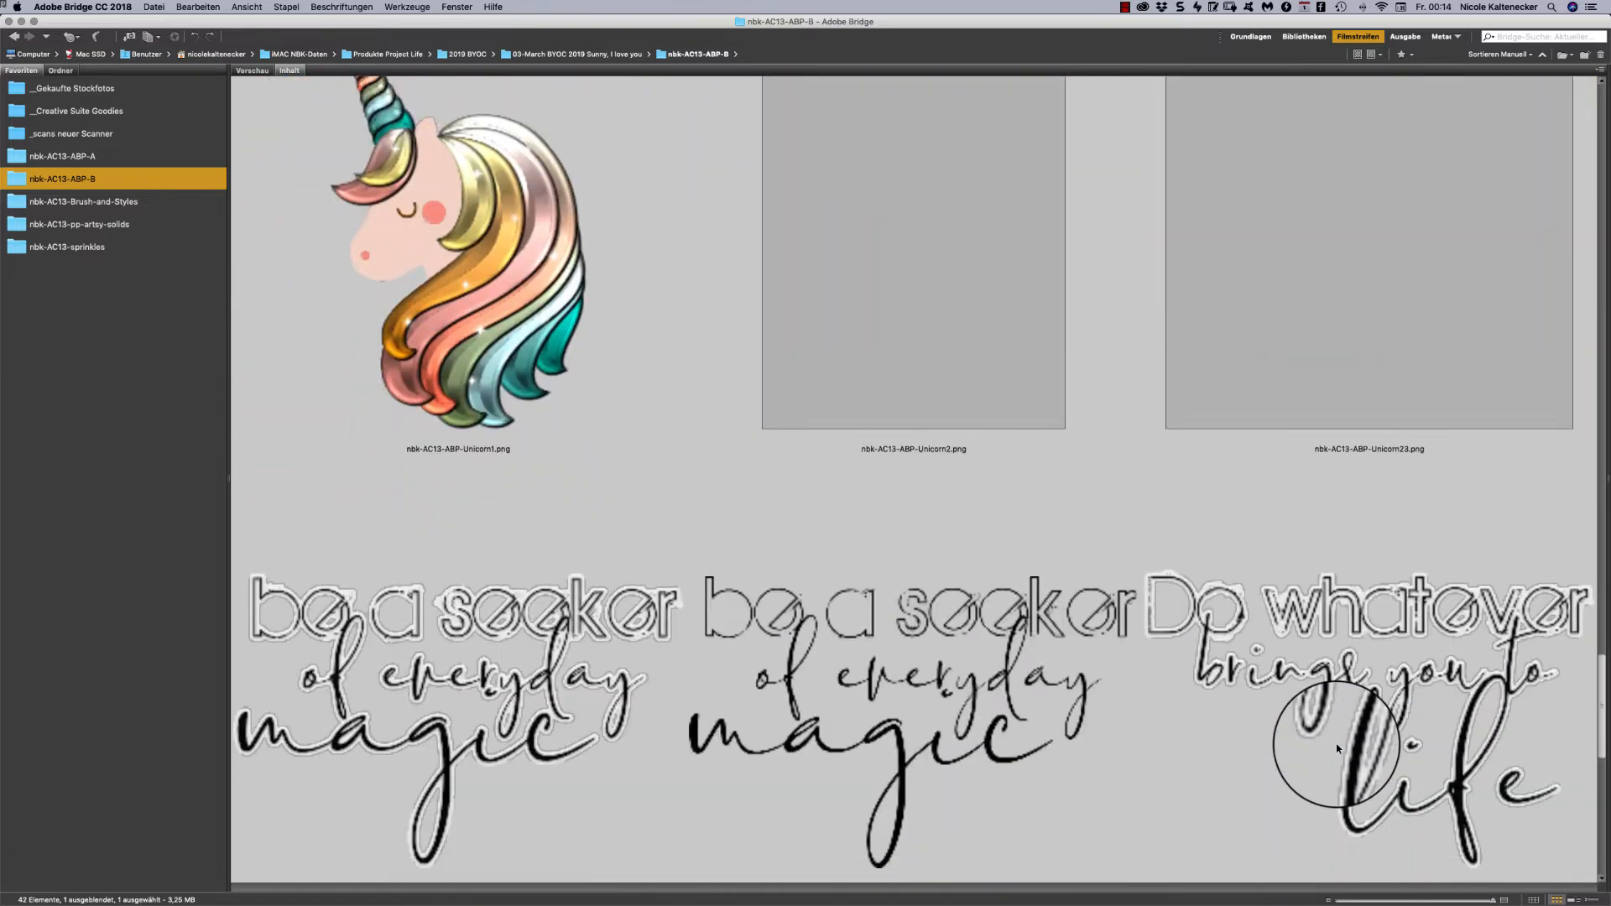
scroll(1333, 671, "up", 5)
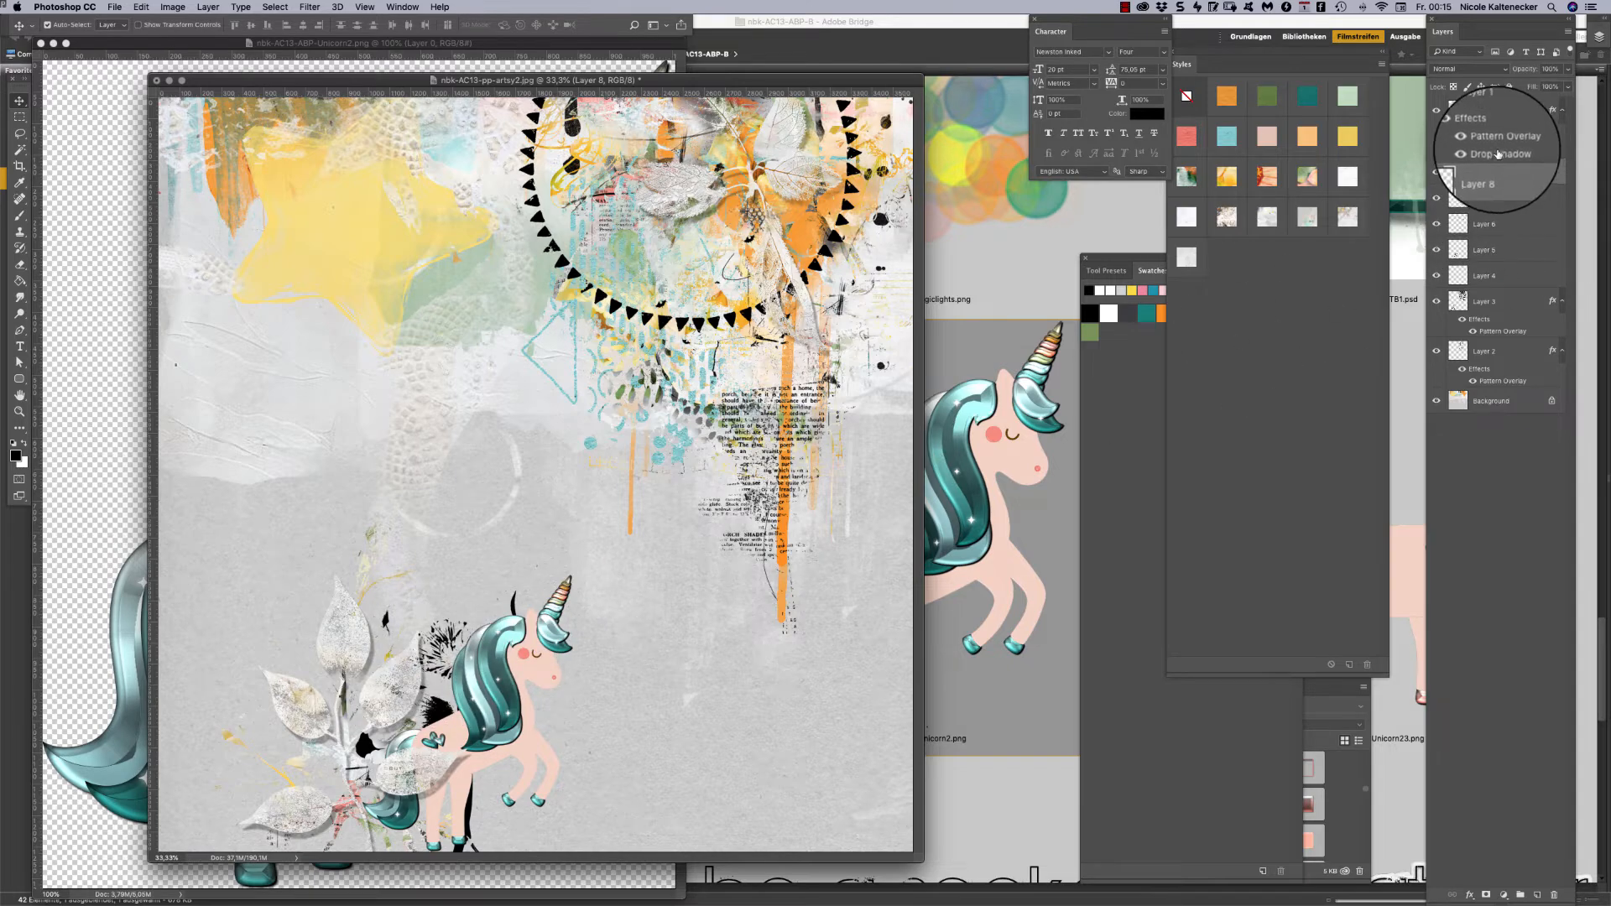
left_click(126, 608)
key("super+w")
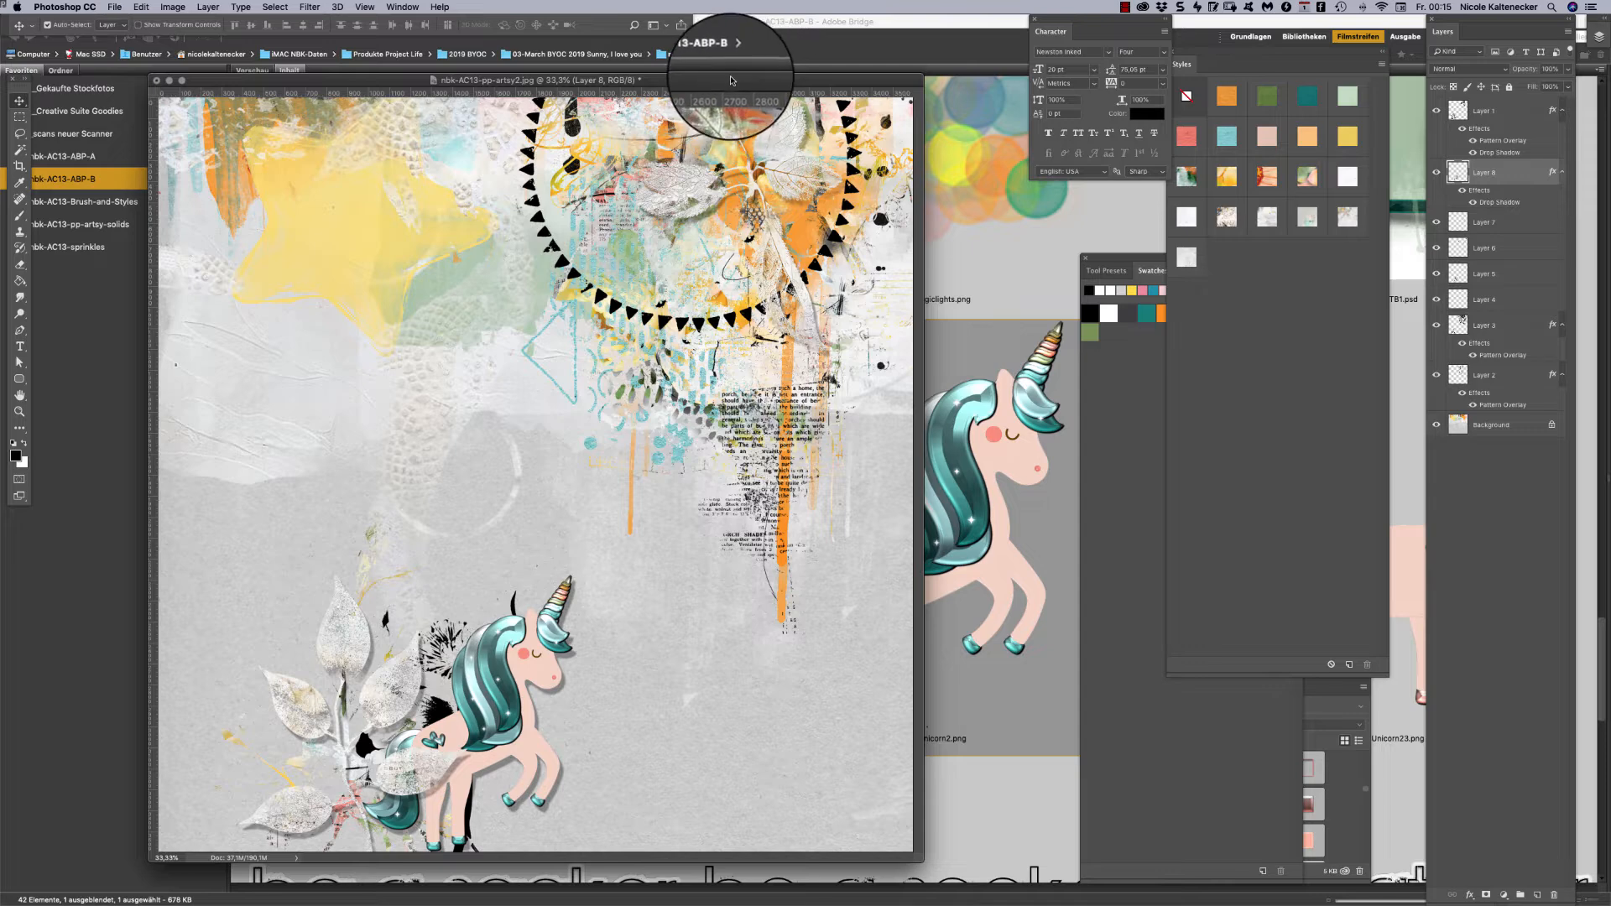
Switch to Bridge, open nbk-AC13-ABP-magiclights-7.png and place its light swirl behind the unicorn on a layer directly above Layer 2.
left_click_drag(730, 80, 709, 65)
left_click(967, 264)
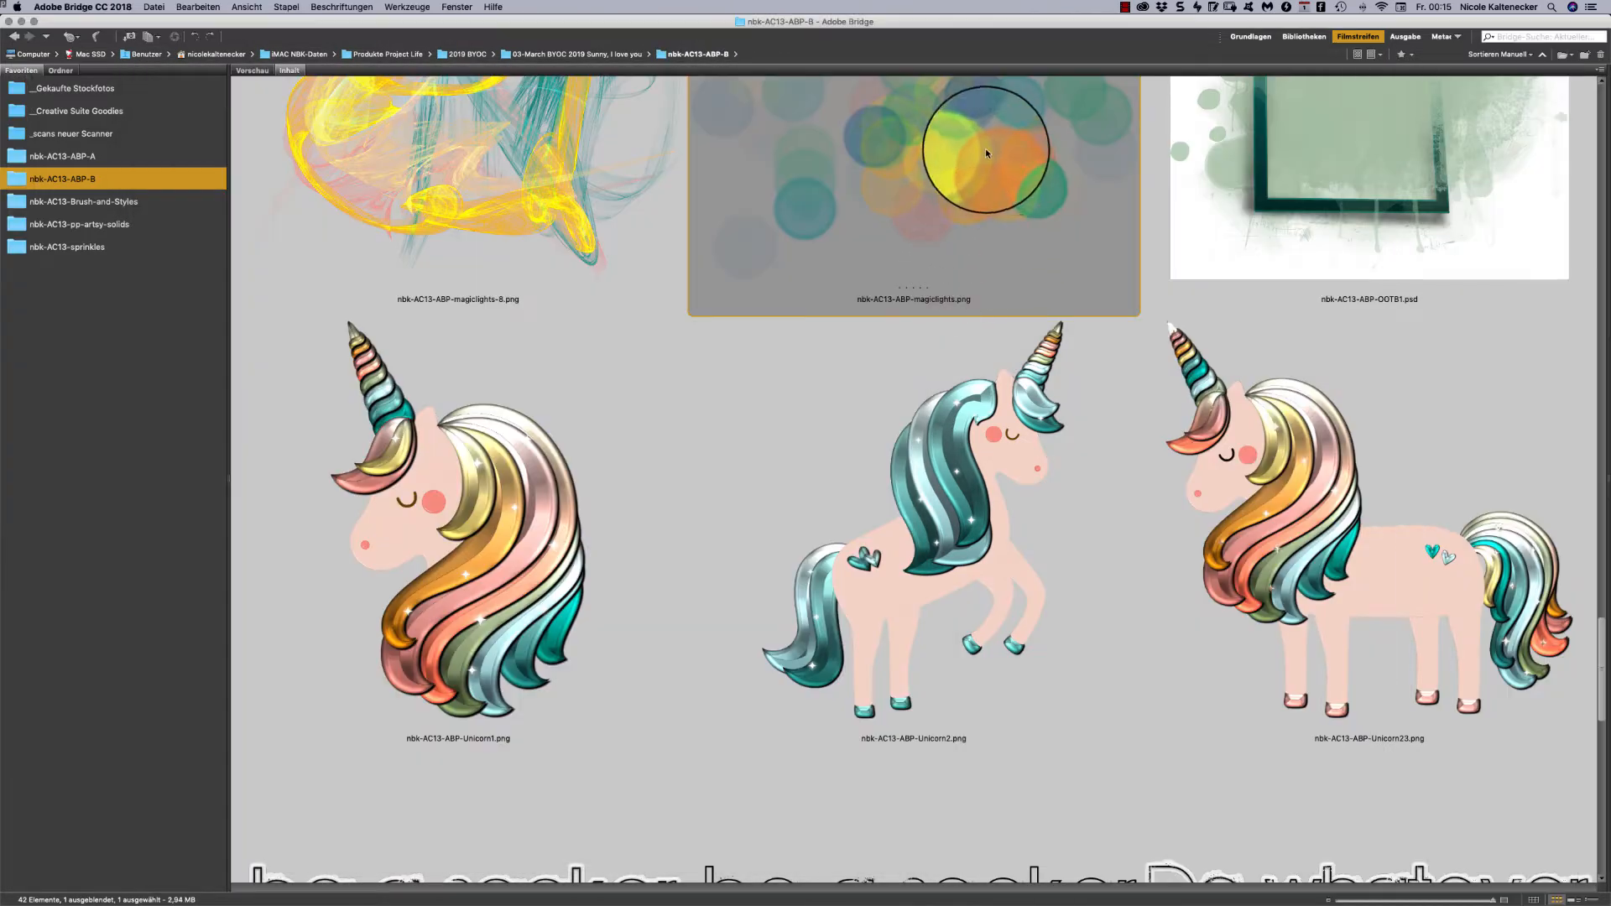
key("Page_Up")
key("Page_Up")
key("Page_Up")
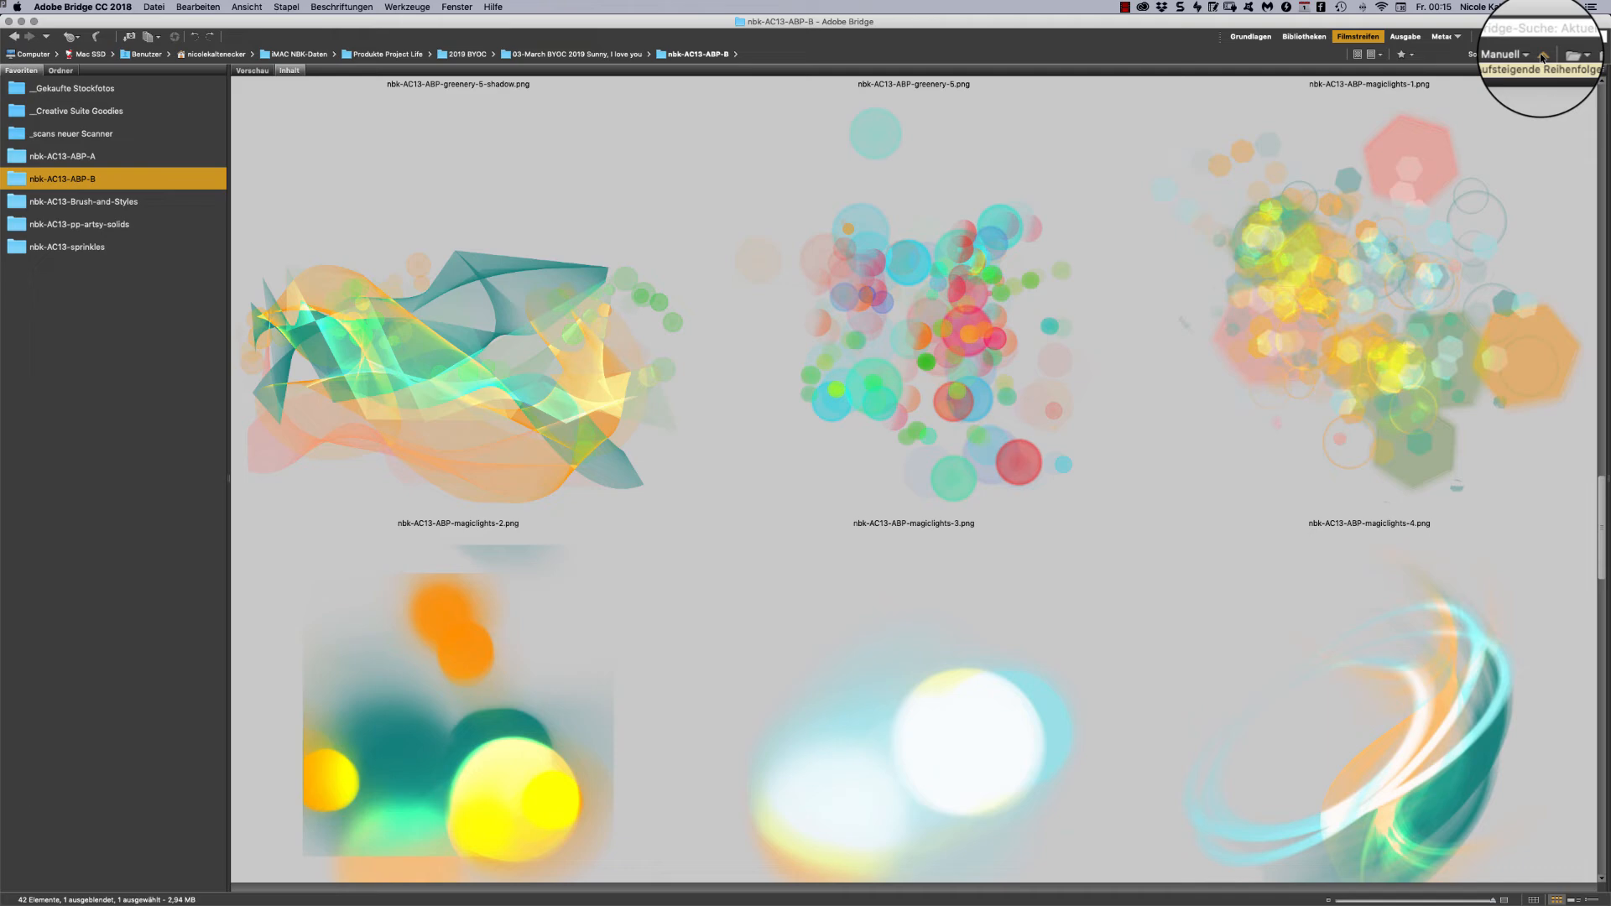
double_click(1431, 709)
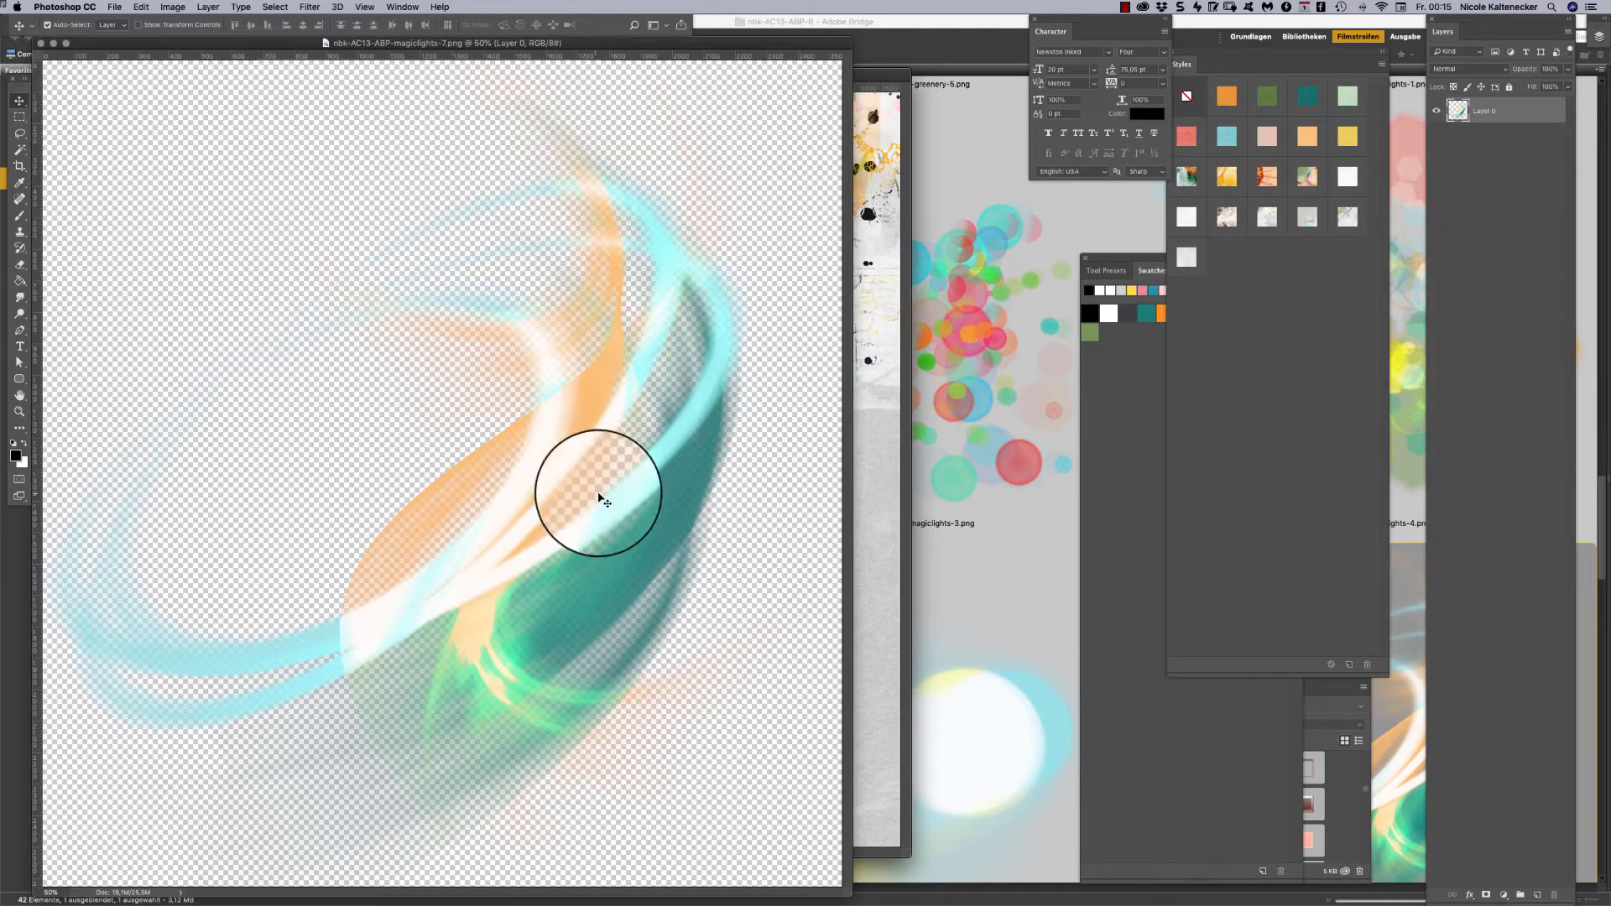
left_click_drag(601, 496, 587, 671)
left_click_drag(1507, 242, 1518, 329)
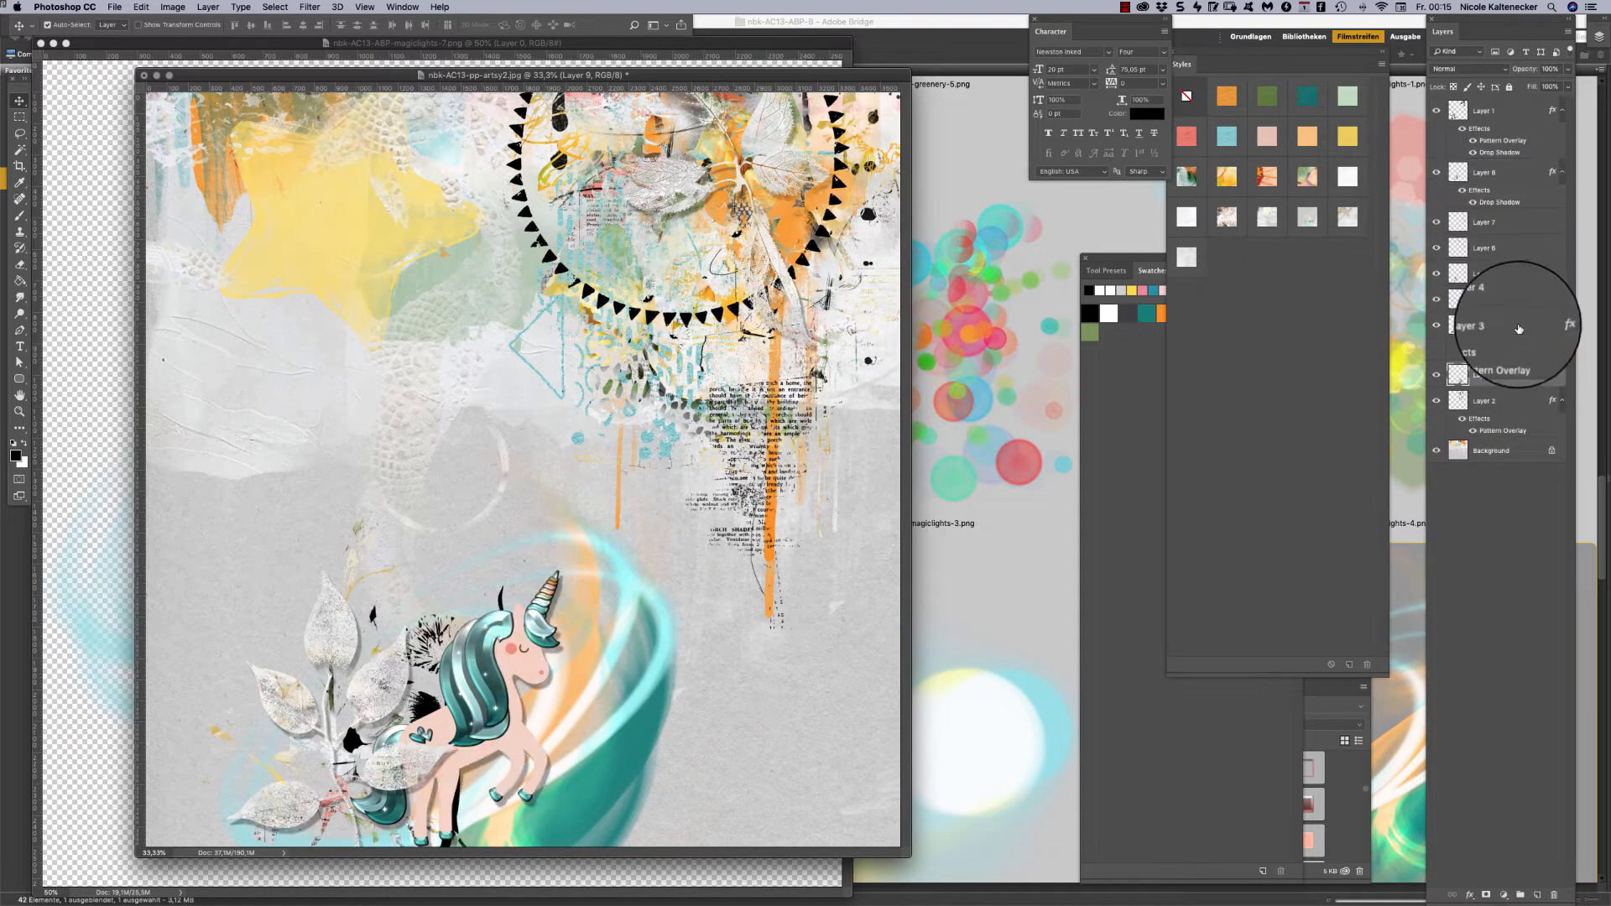
Set the light swirl layer's blend mode to Color Burn and shift the swirl slightly left behind the unicorn.
left_click(1484, 110)
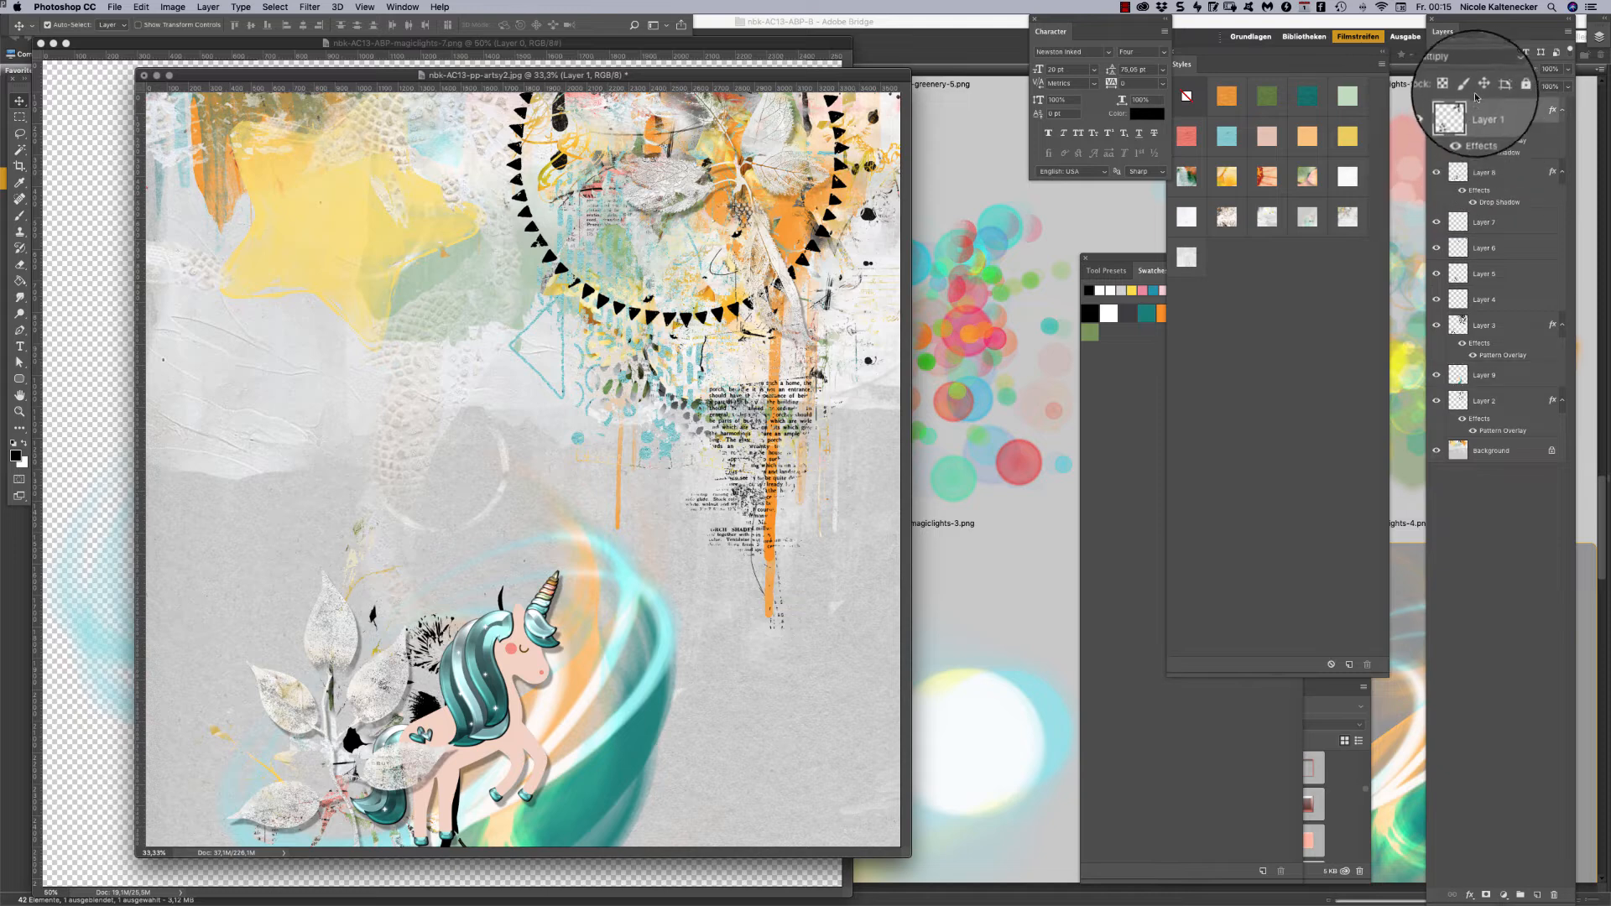
left_click(1469, 68)
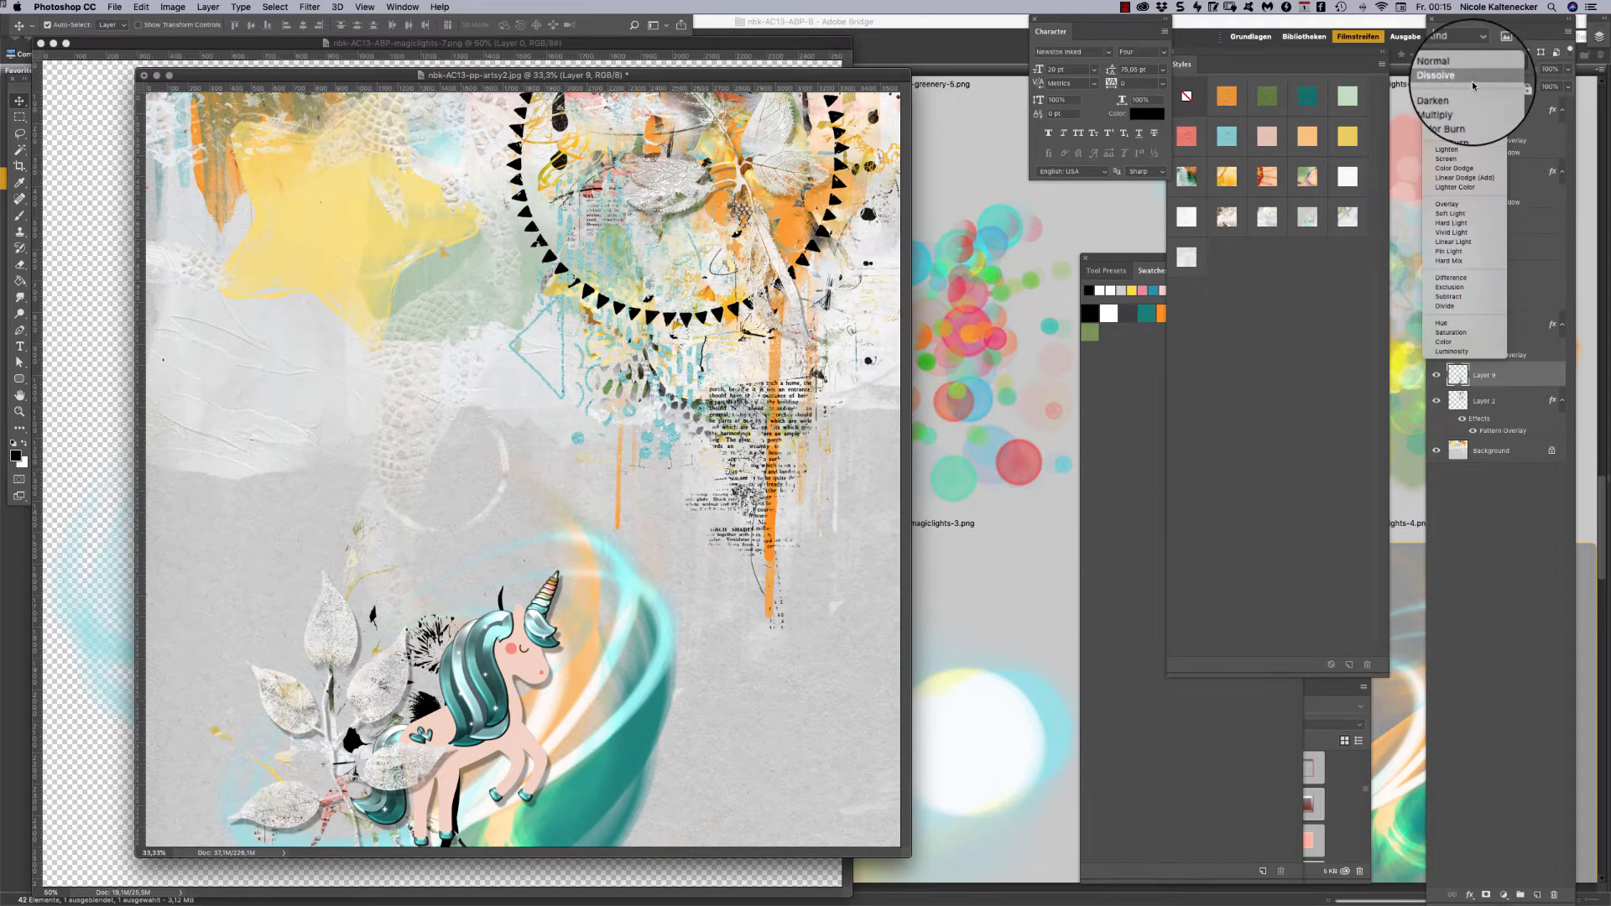
left_click(1473, 104)
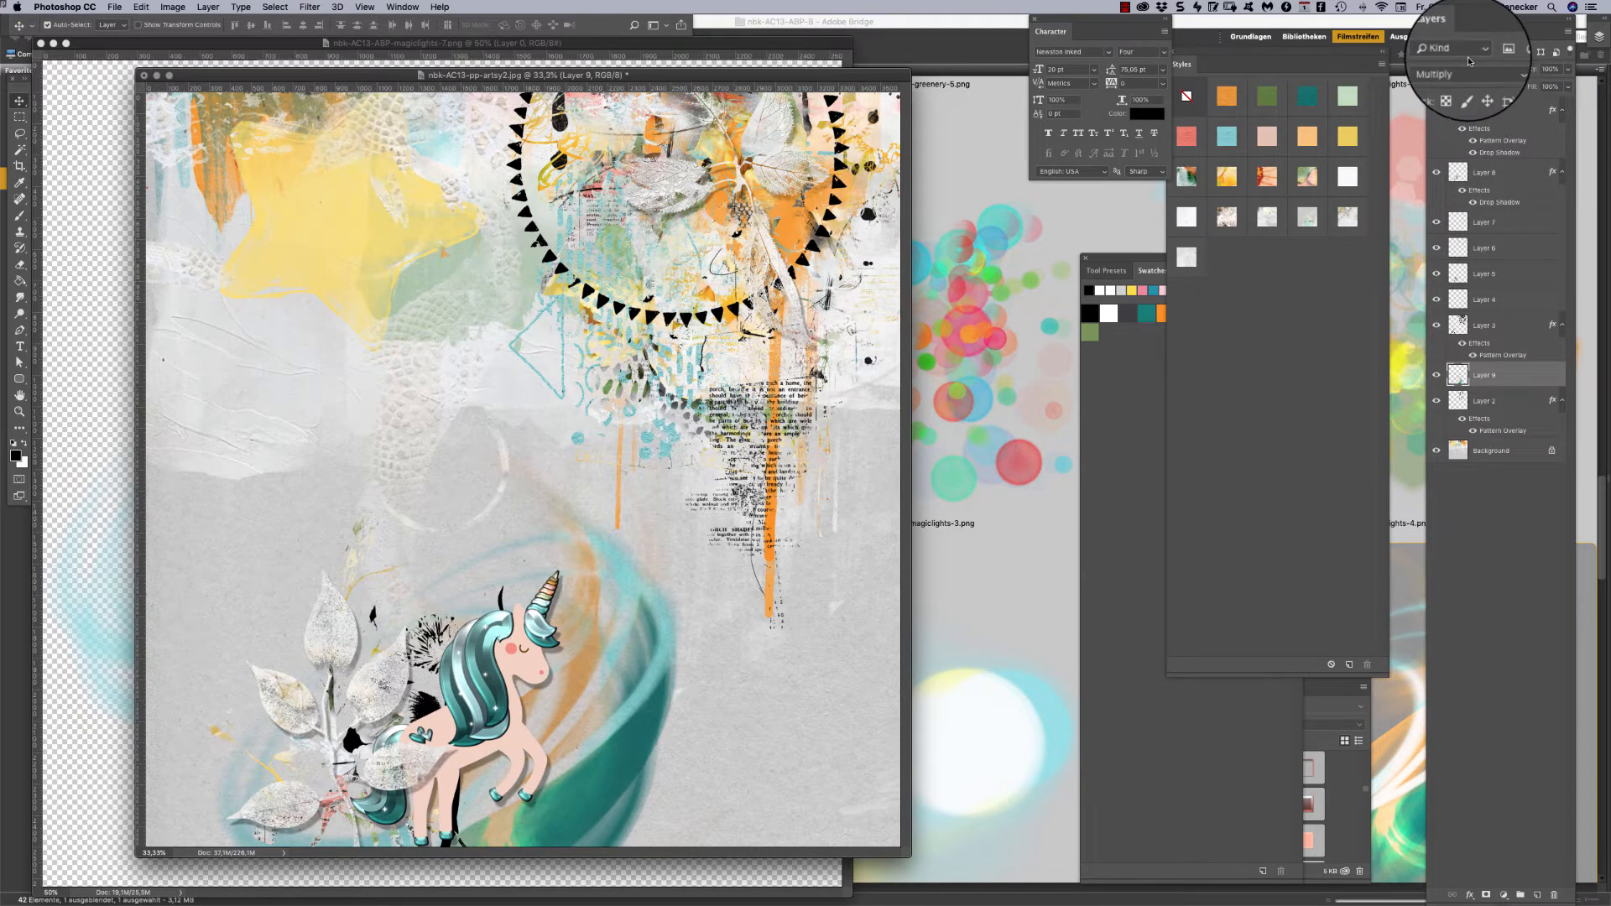
left_click(1468, 74)
left_click(1473, 79)
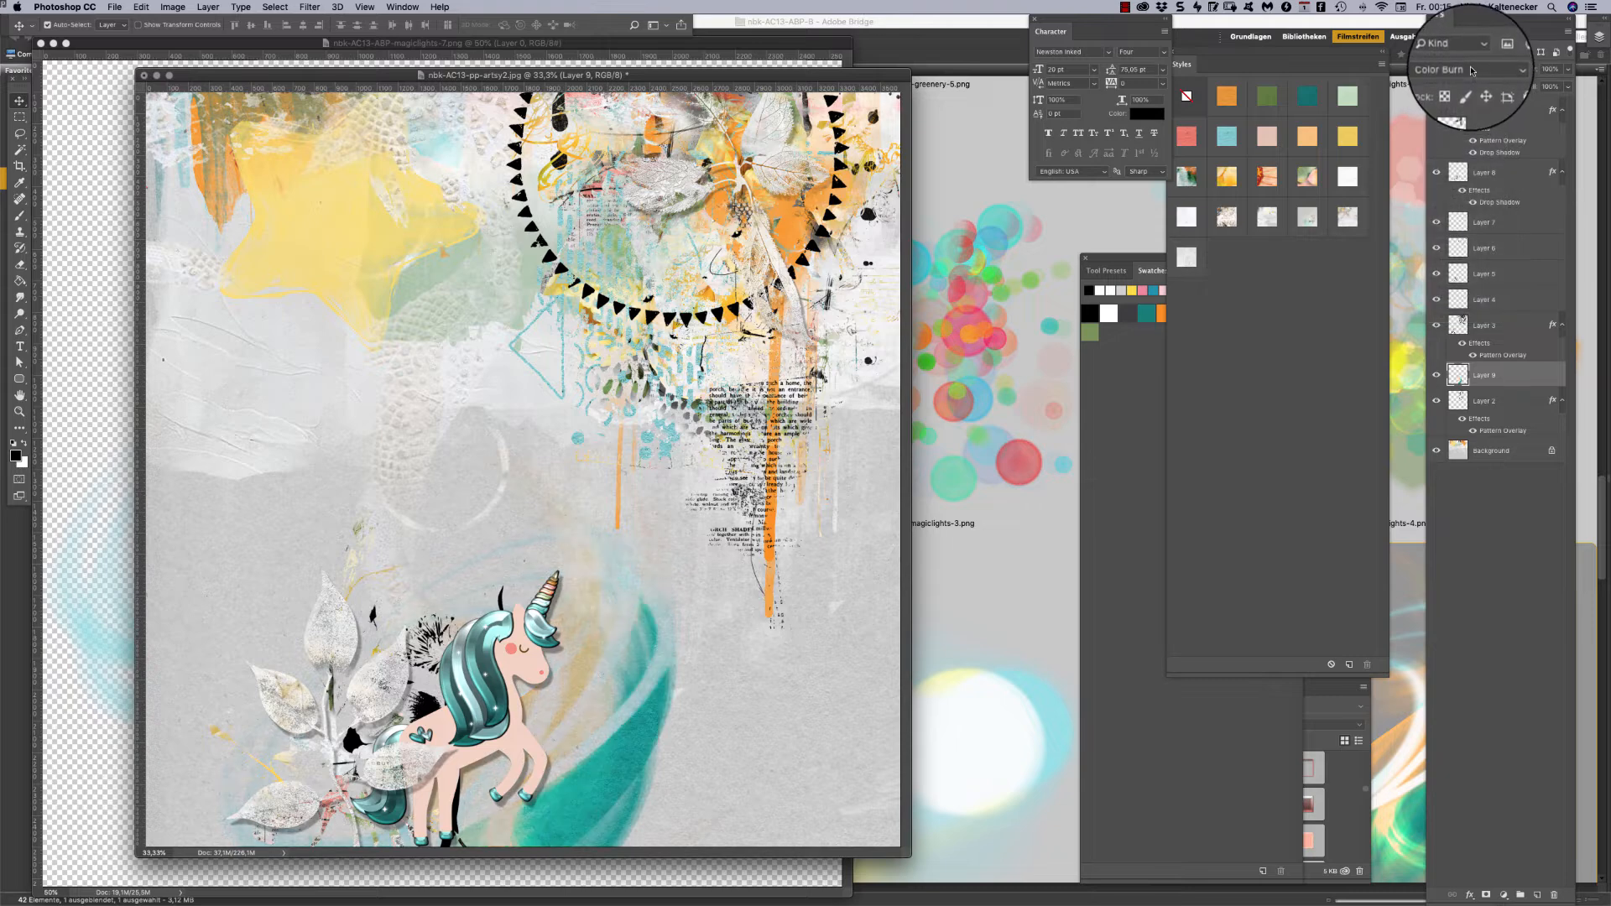
left_click_drag(639, 729, 602, 710)
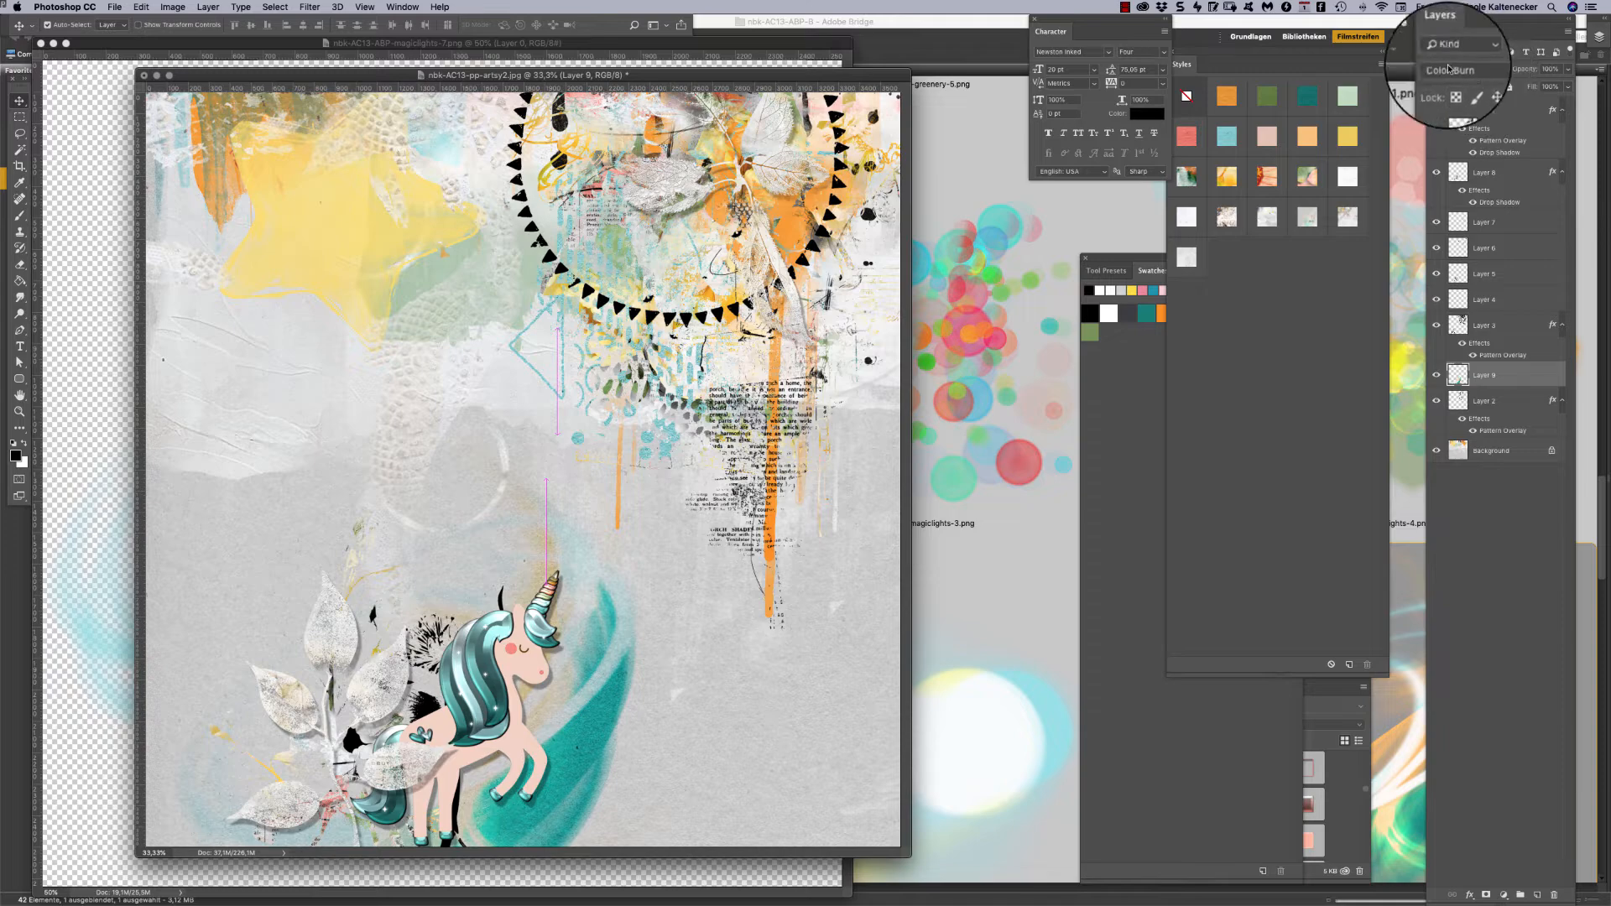
Move the paper's window aside and close the magiclights-7 source image.
left_click_drag(873, 75, 953, 76)
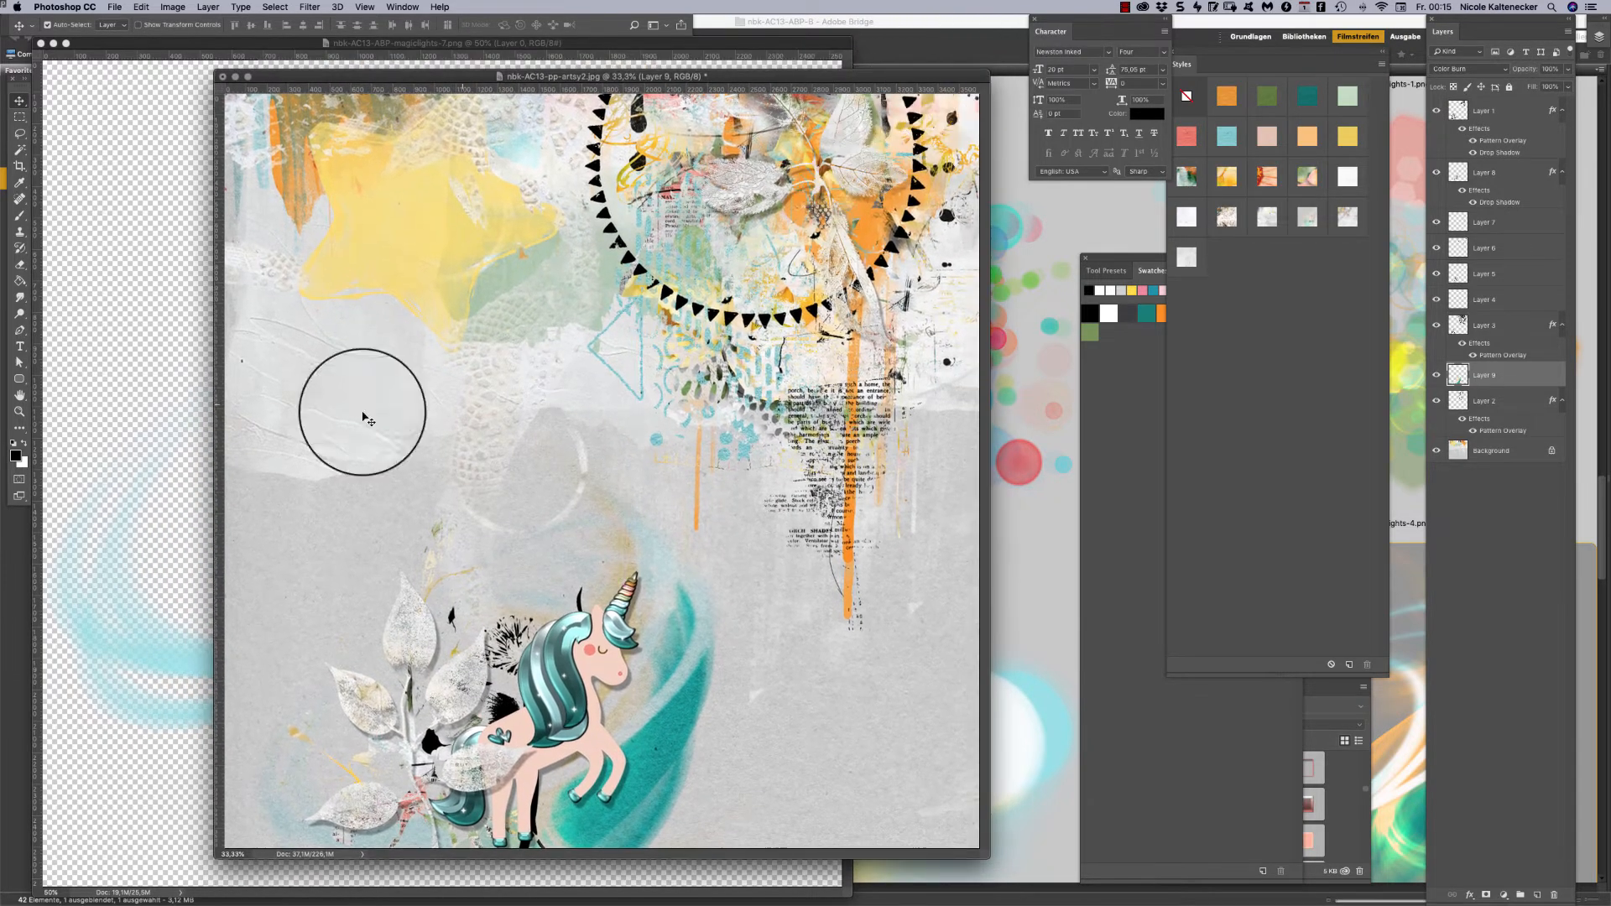
left_click(126, 387)
key("super+w")
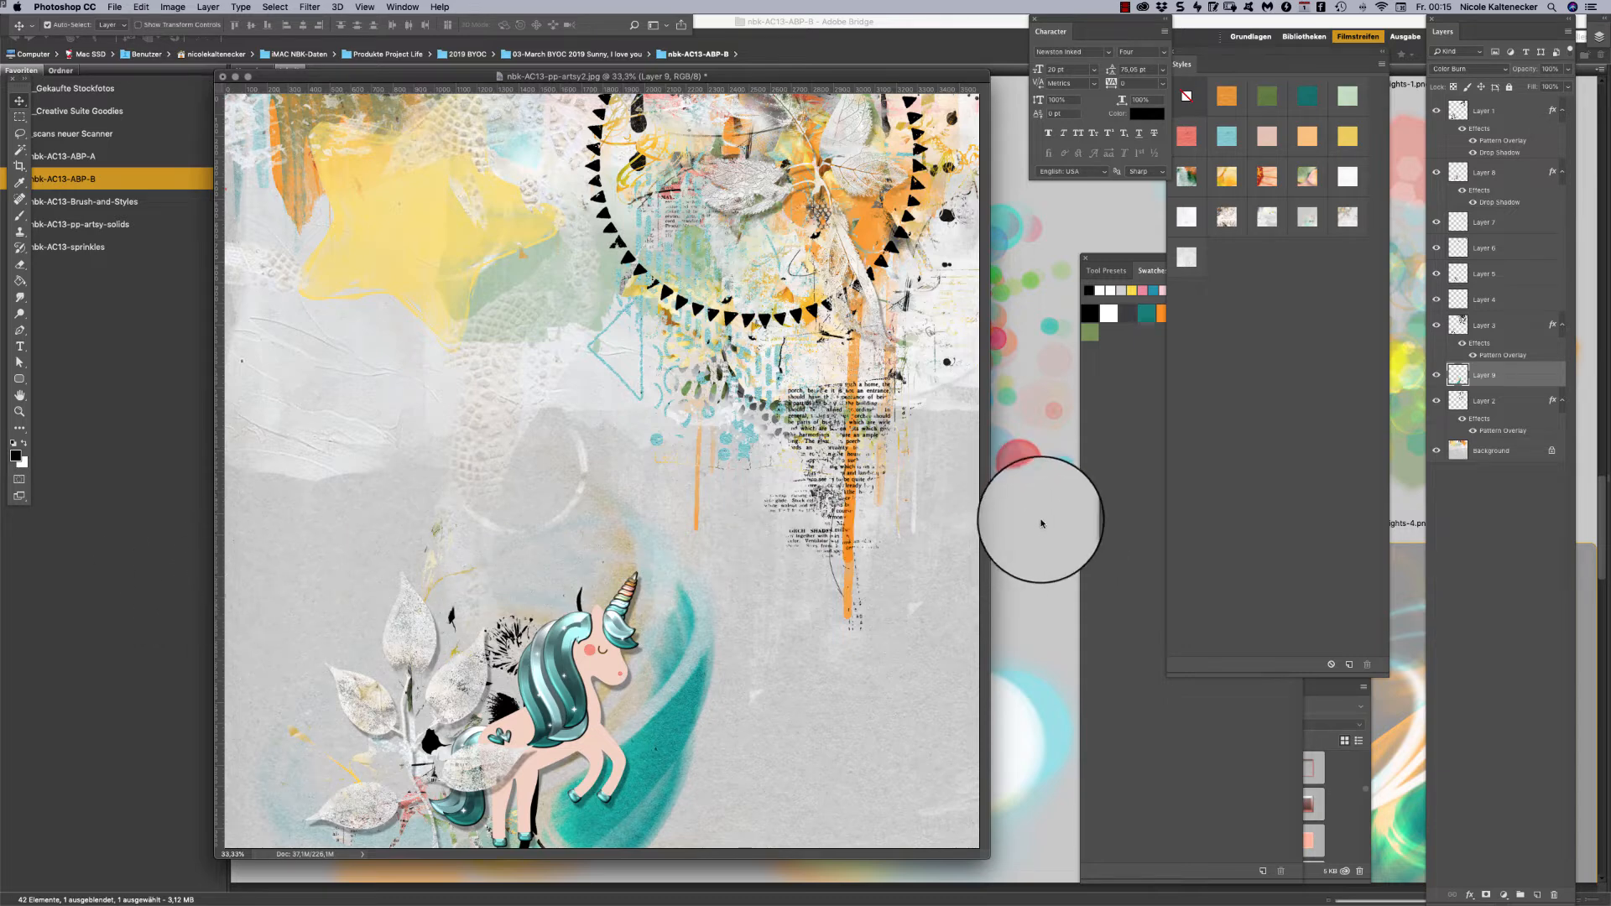
Switch to Bridge, browse the nbk-AC13-ABP-A folder and open nbk-AC13-ABP-ArtsyBit-2.png in Photoshop.
left_click(154, 295)
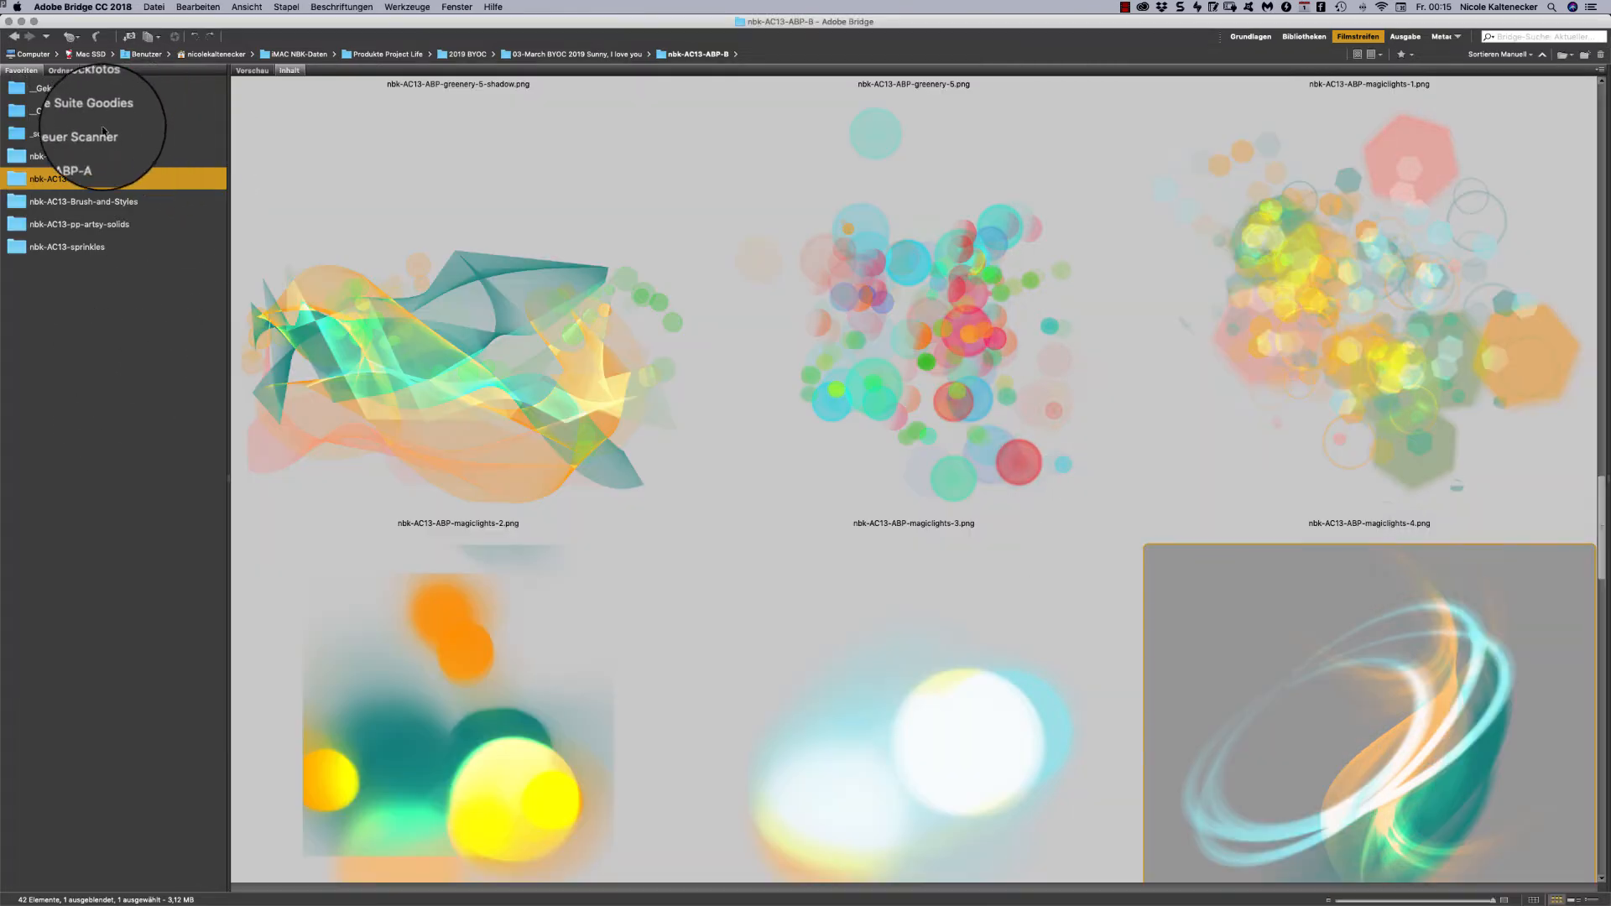
left_click(97, 154)
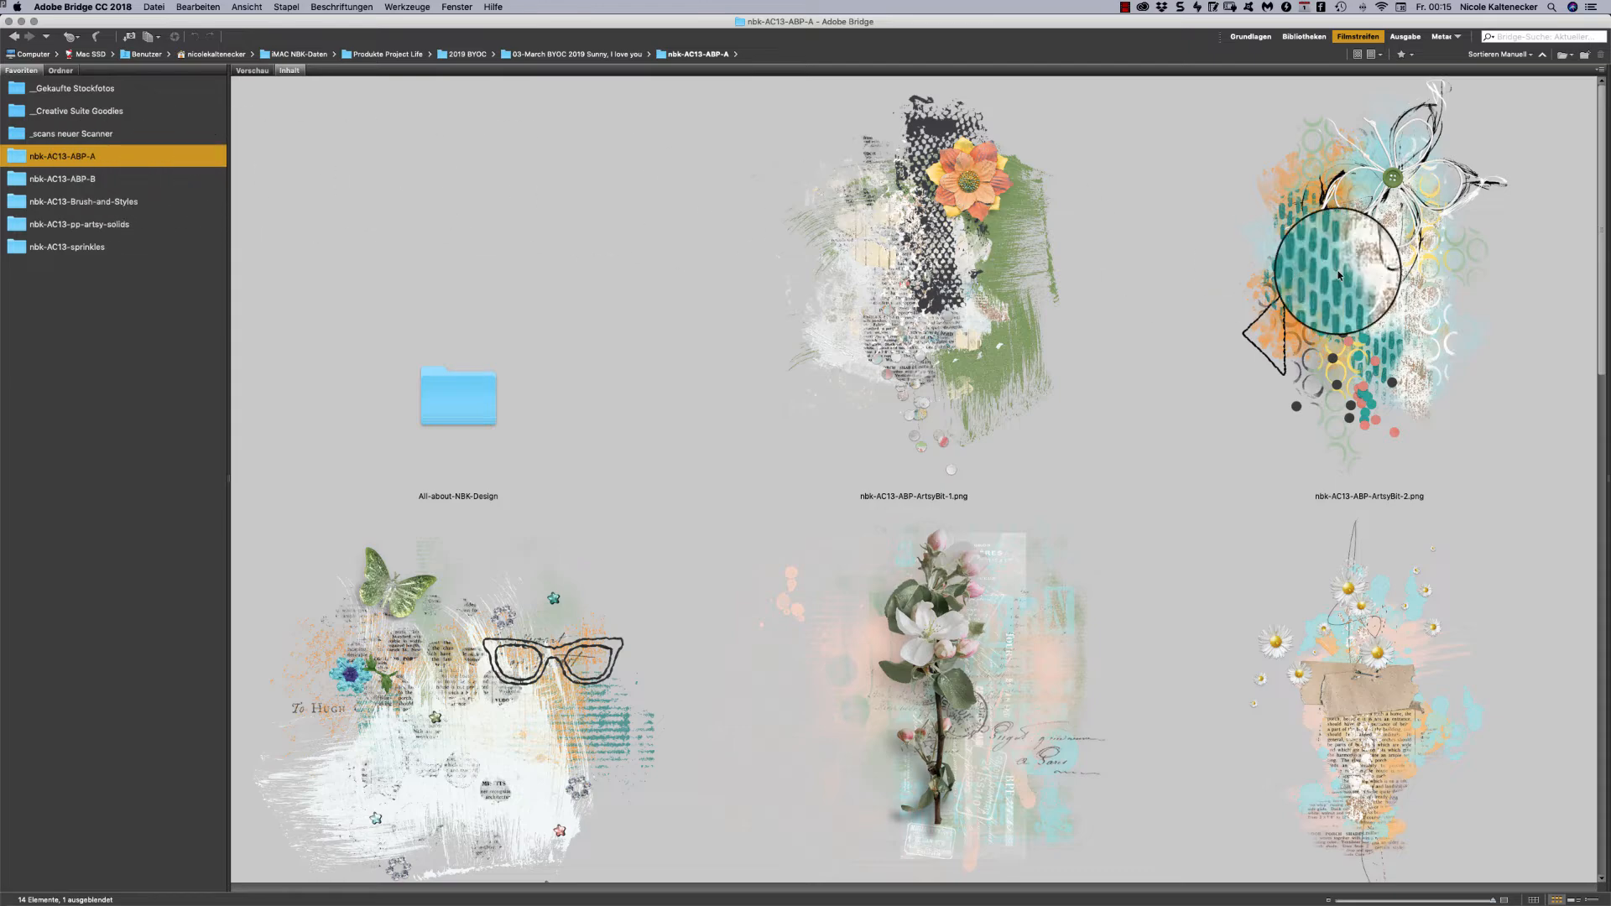
scroll(1457, 424, "down", 5)
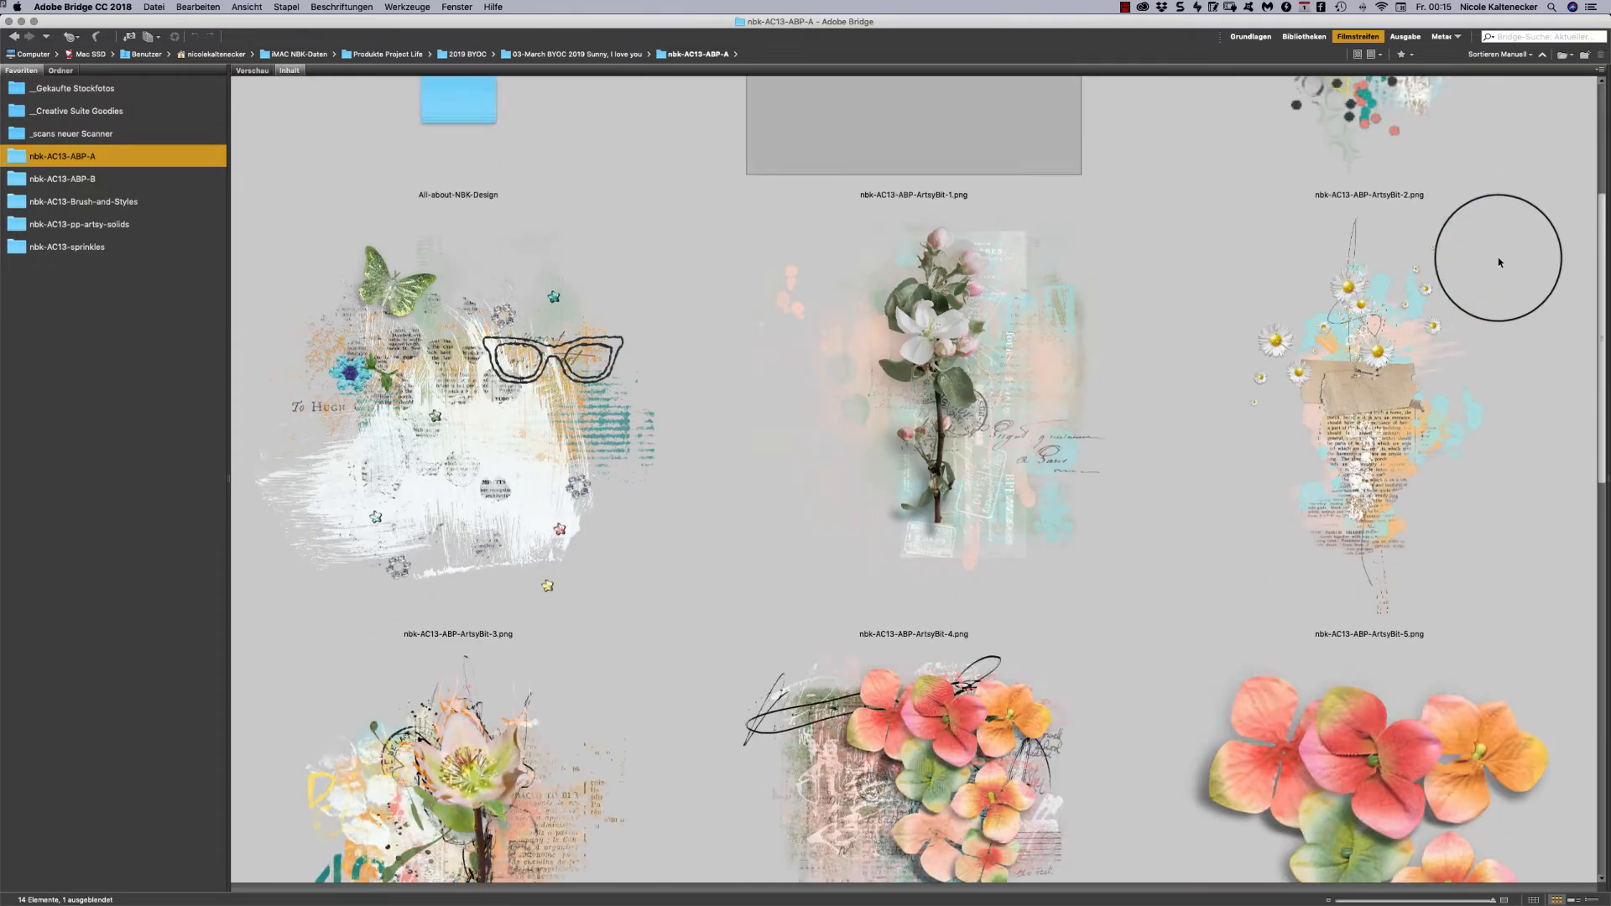
scroll(1498, 260, "up", 3)
double_click(1389, 141)
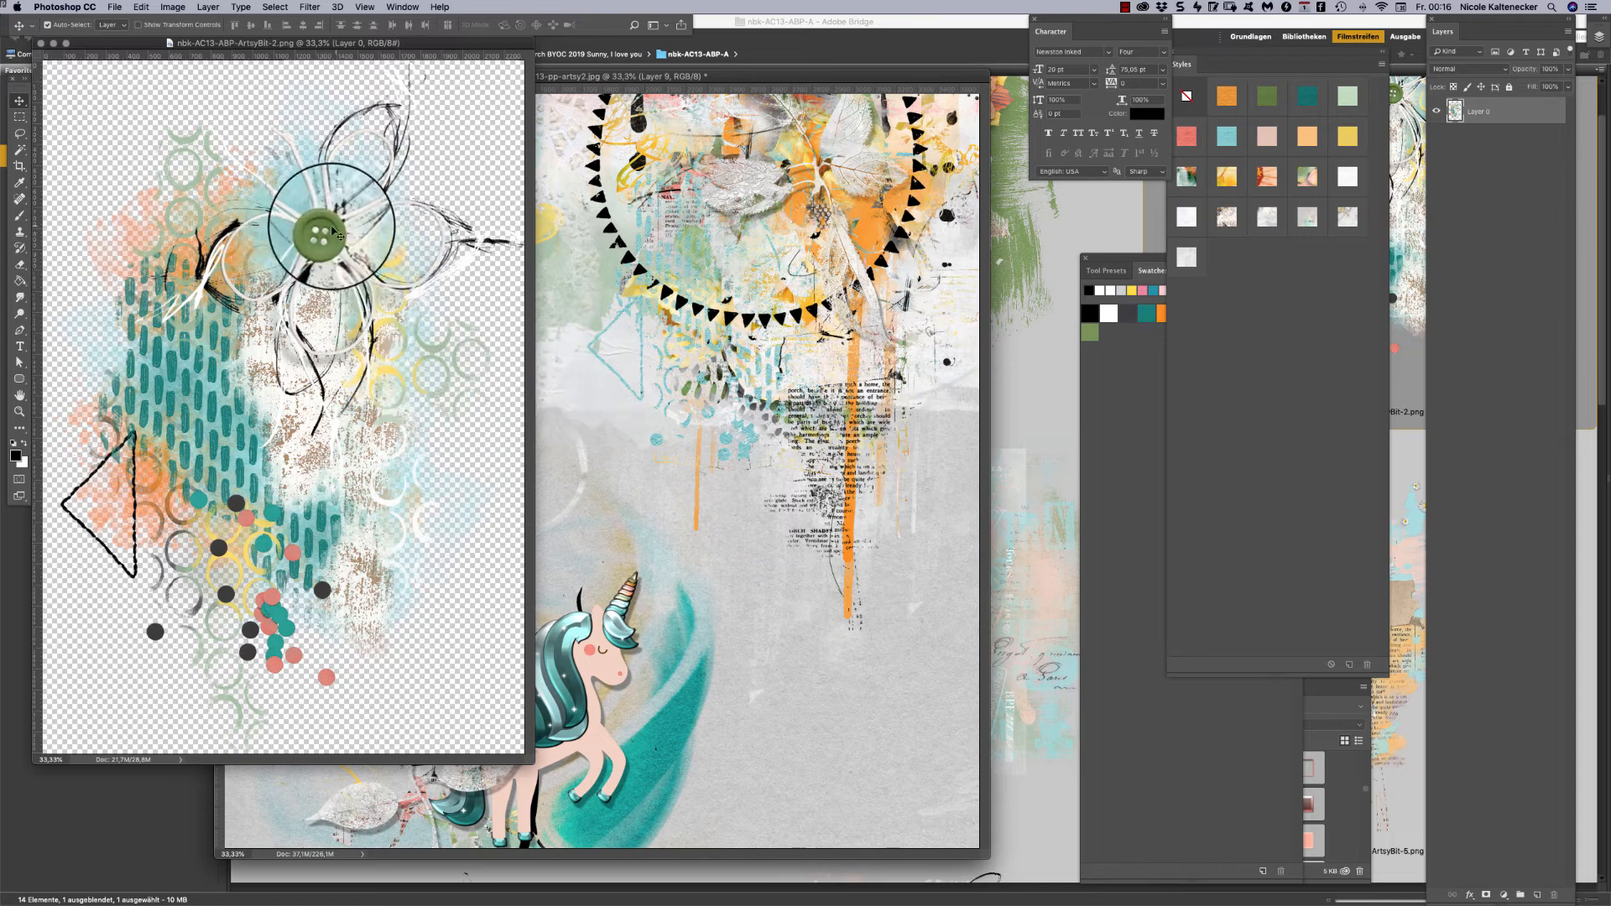
Place the ArtsyBit-2 collage on the paper, rotate it upside down and move it to the upper-right cluster.
left_click_drag(322, 236, 669, 241)
key("super+t")
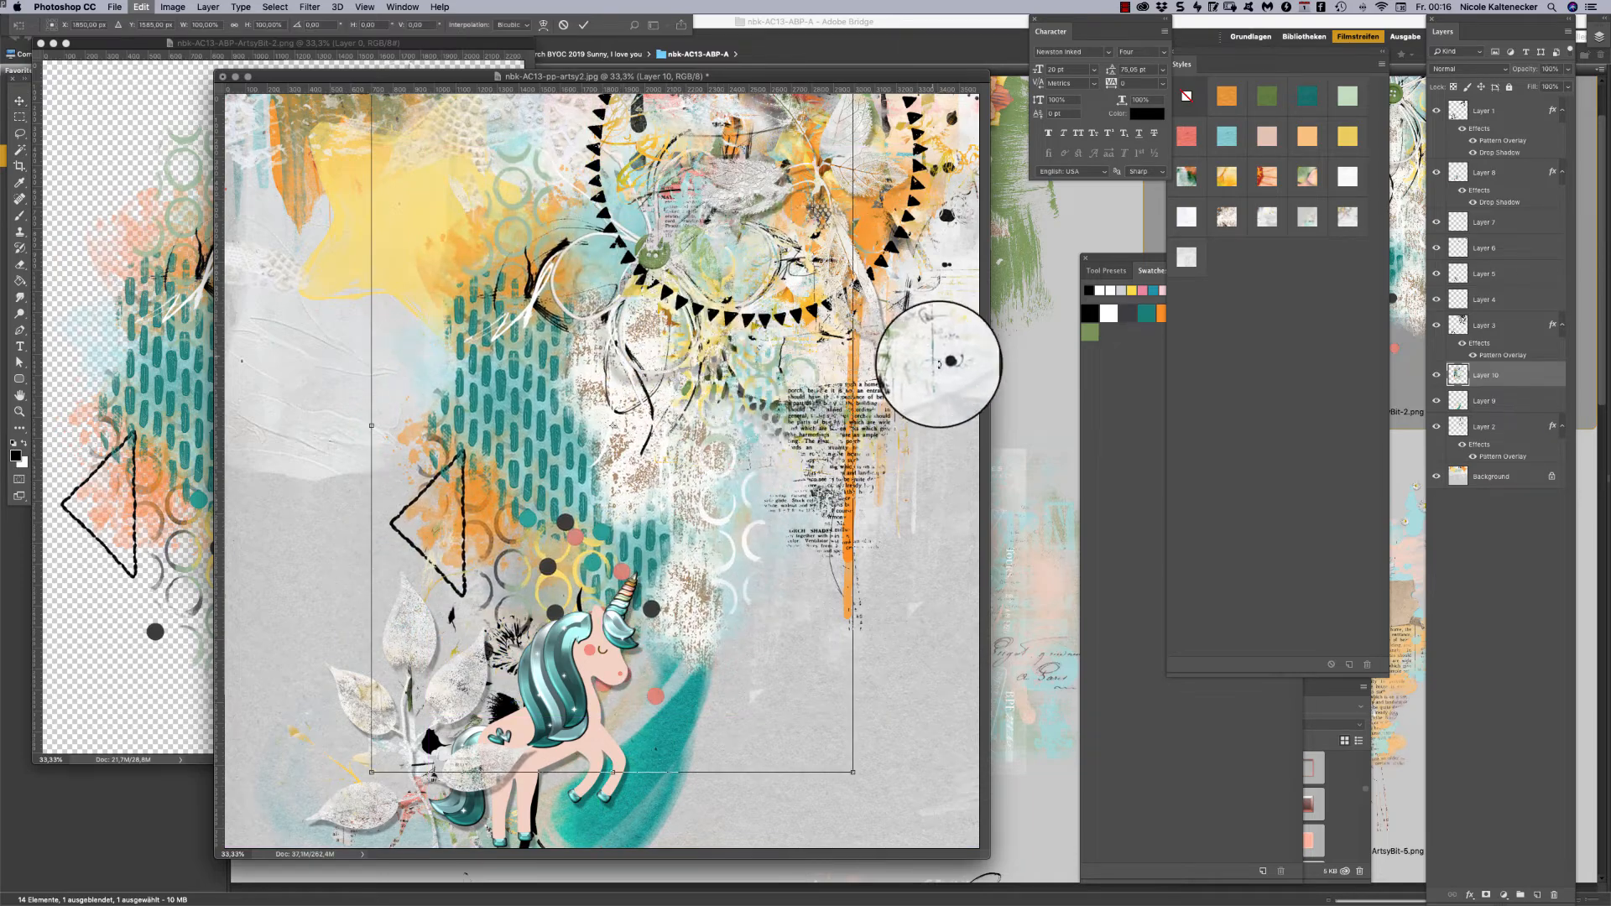
left_click_drag(935, 433, 216, 460)
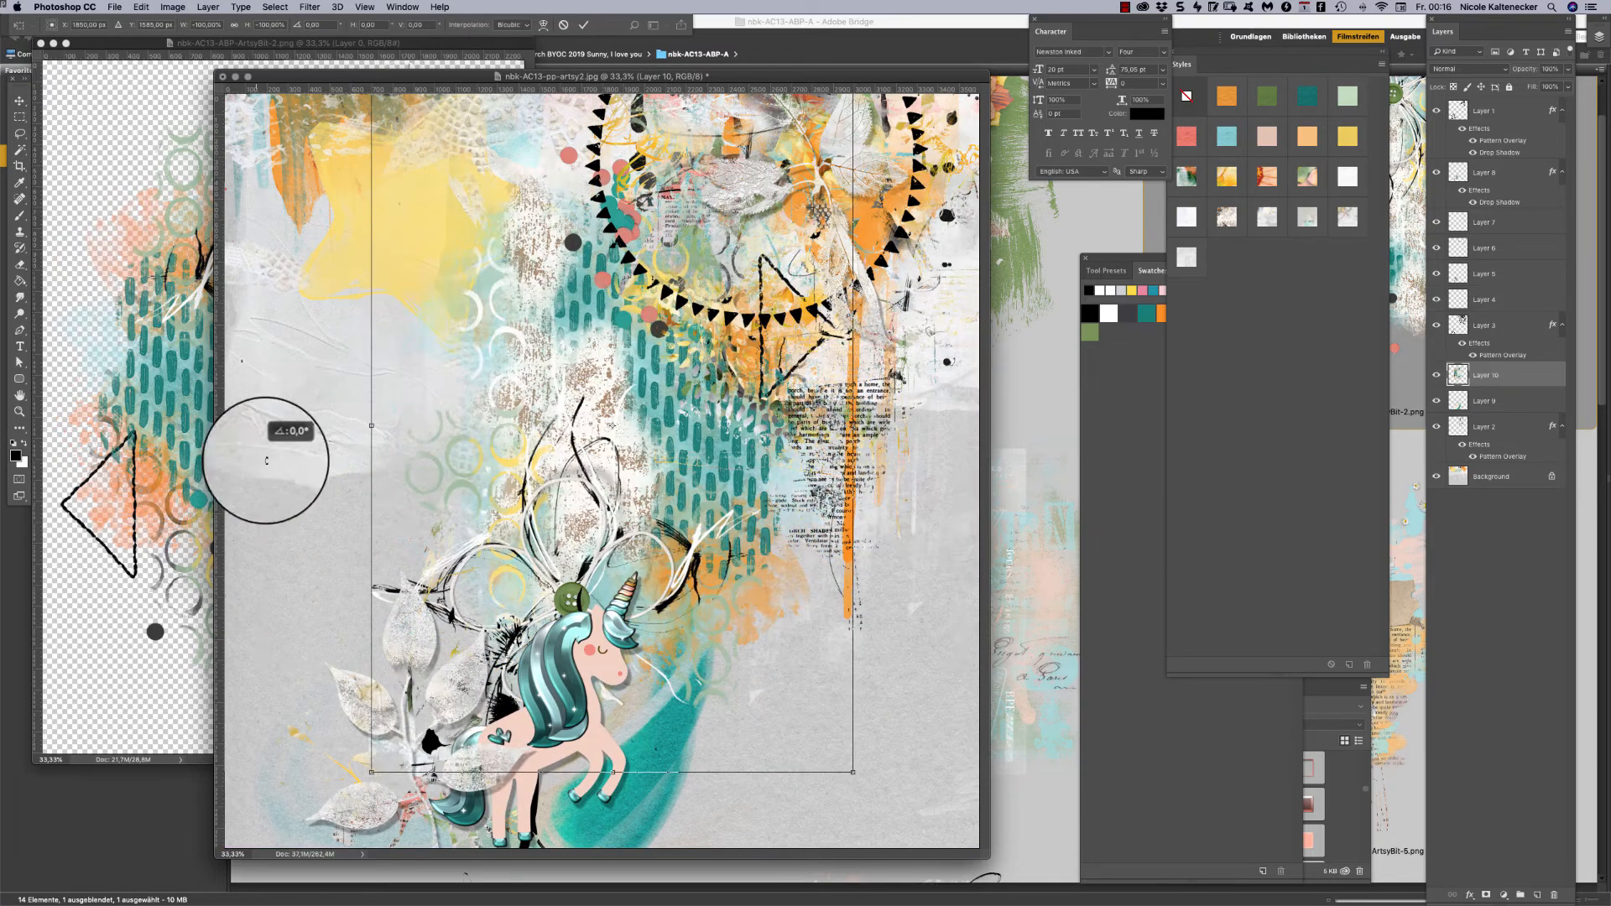
left_click_drag(659, 395, 688, 262)
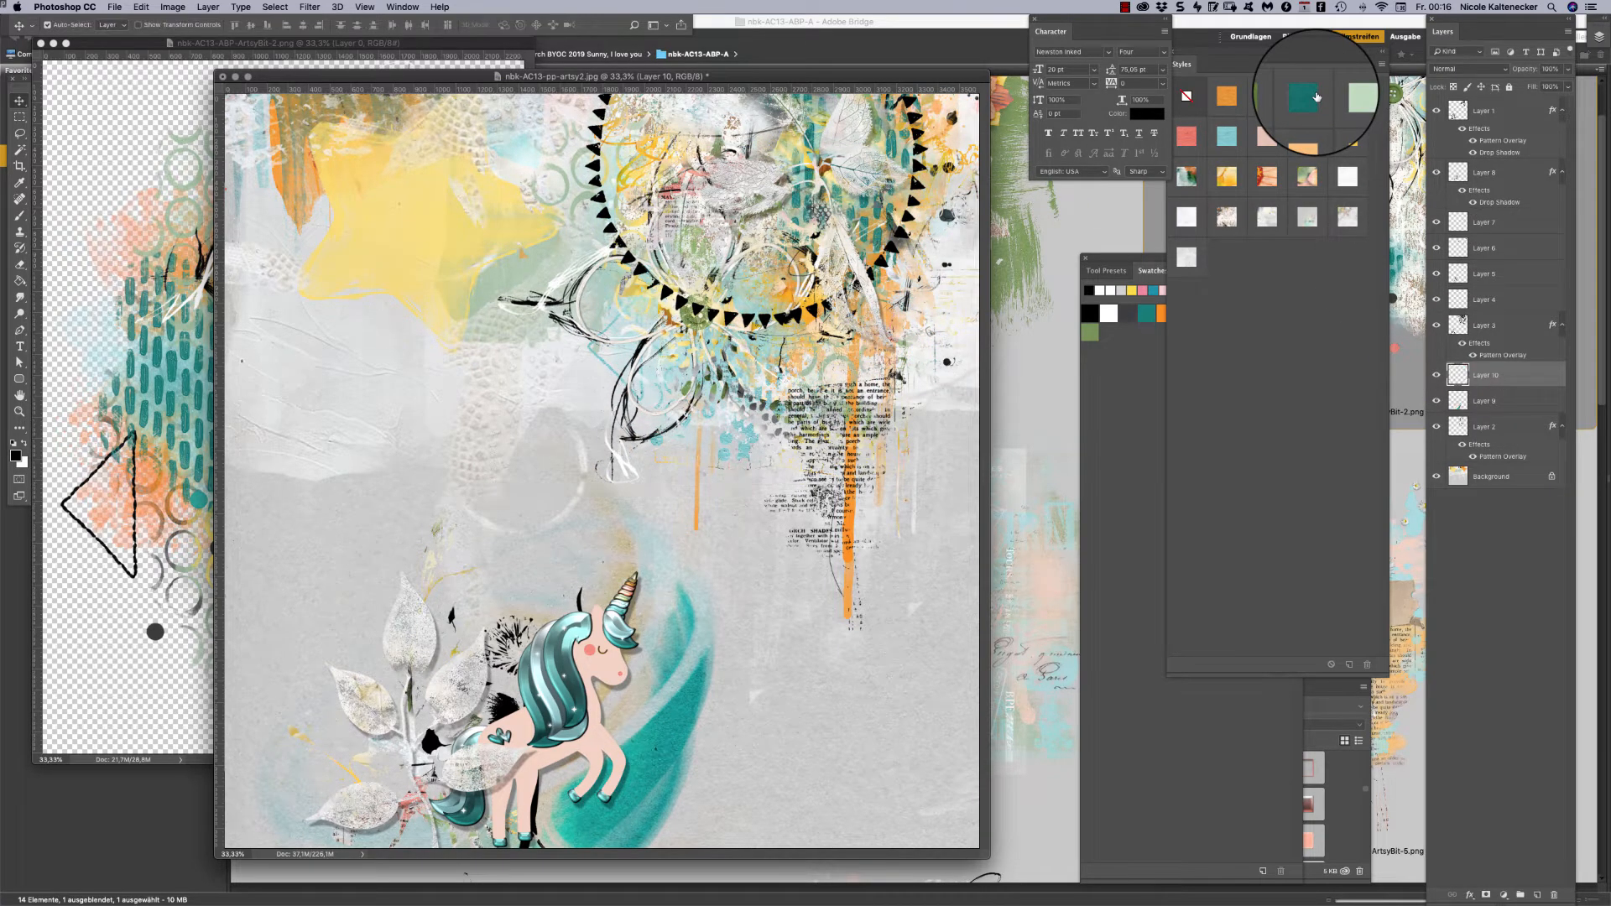
Reorder the ArtsyBit-2 collage layer to sit between Layer 7 and Layer 6.
left_click_drag(1485, 375, 1495, 221)
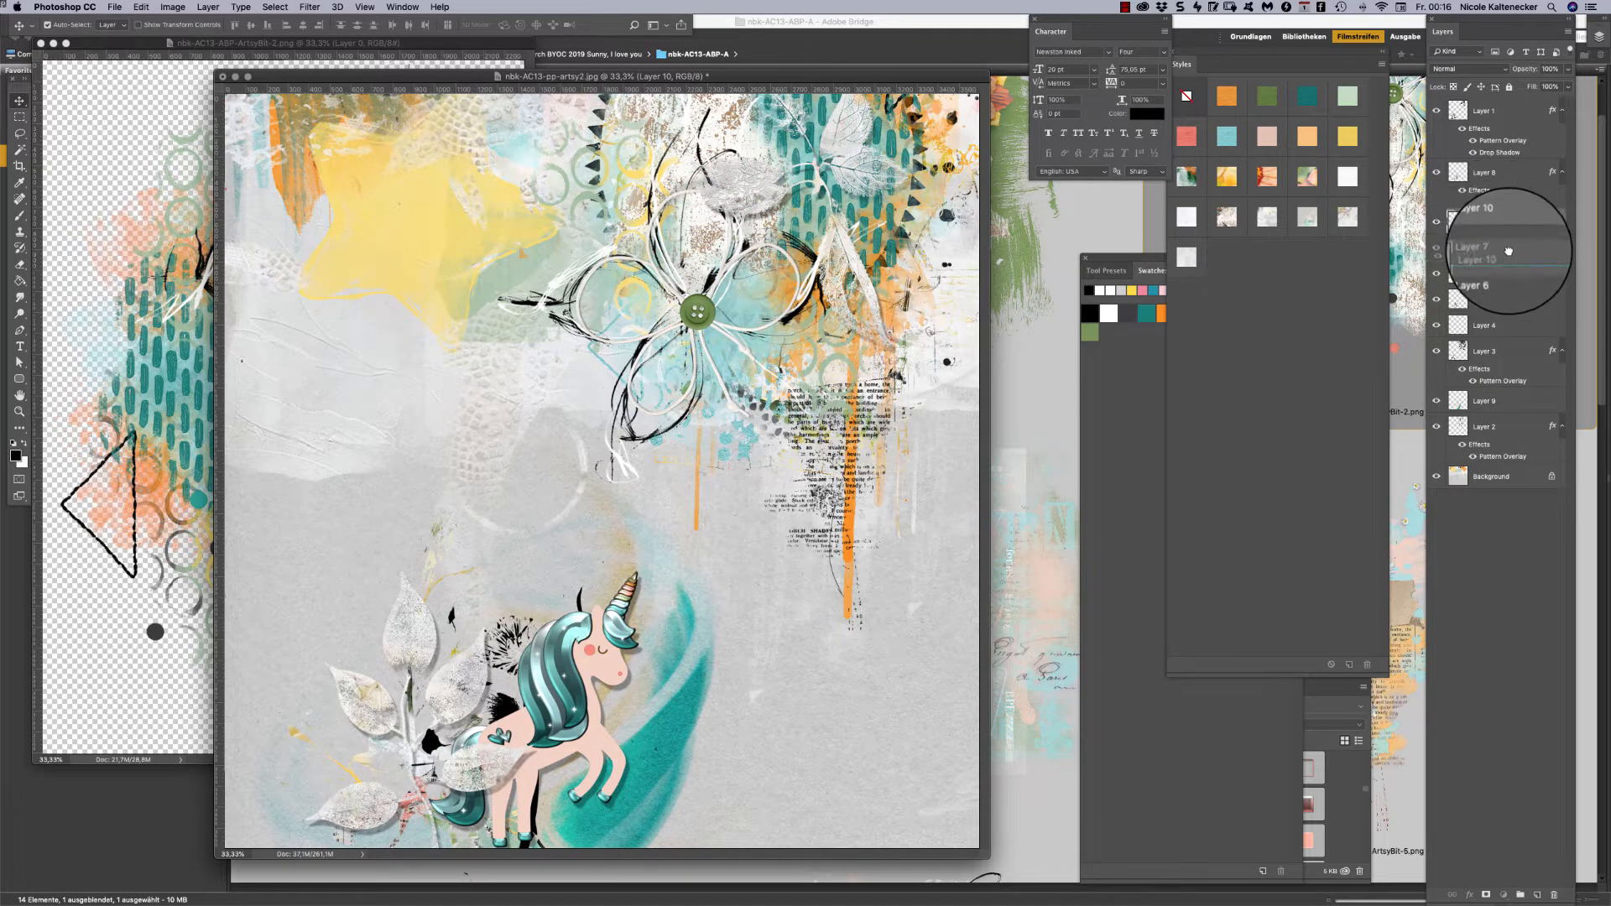
mouse_move(1508, 251)
left_mouse_down()
mouse_move(1523, 281)
mouse_move(1519, 248)
left_mouse_up()
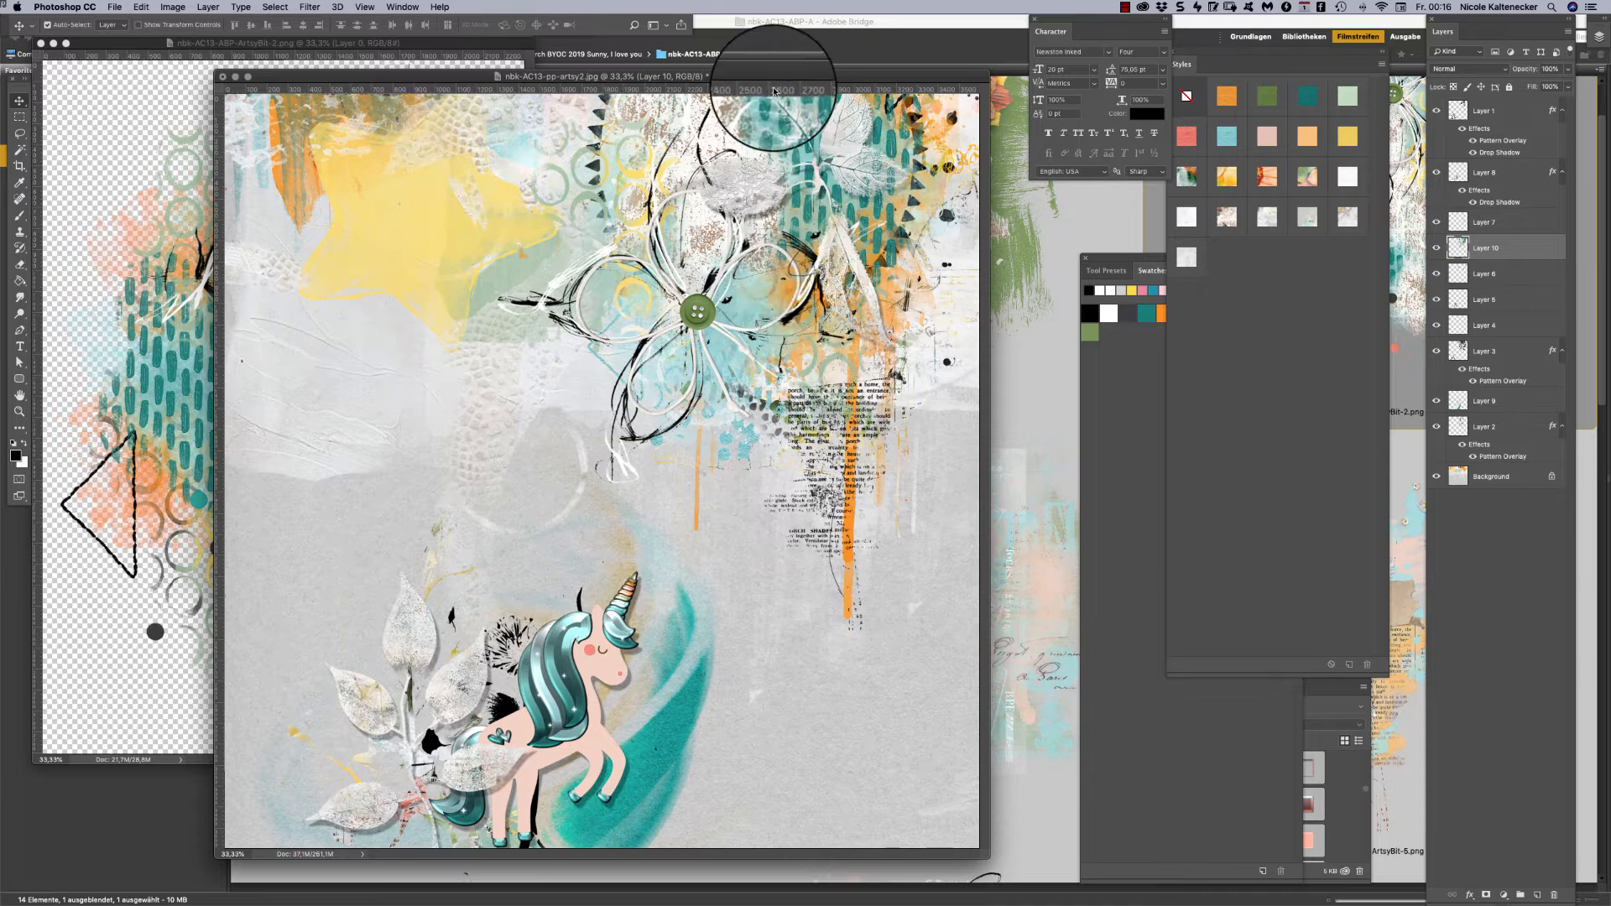
left_click_drag(767, 76, 799, 73)
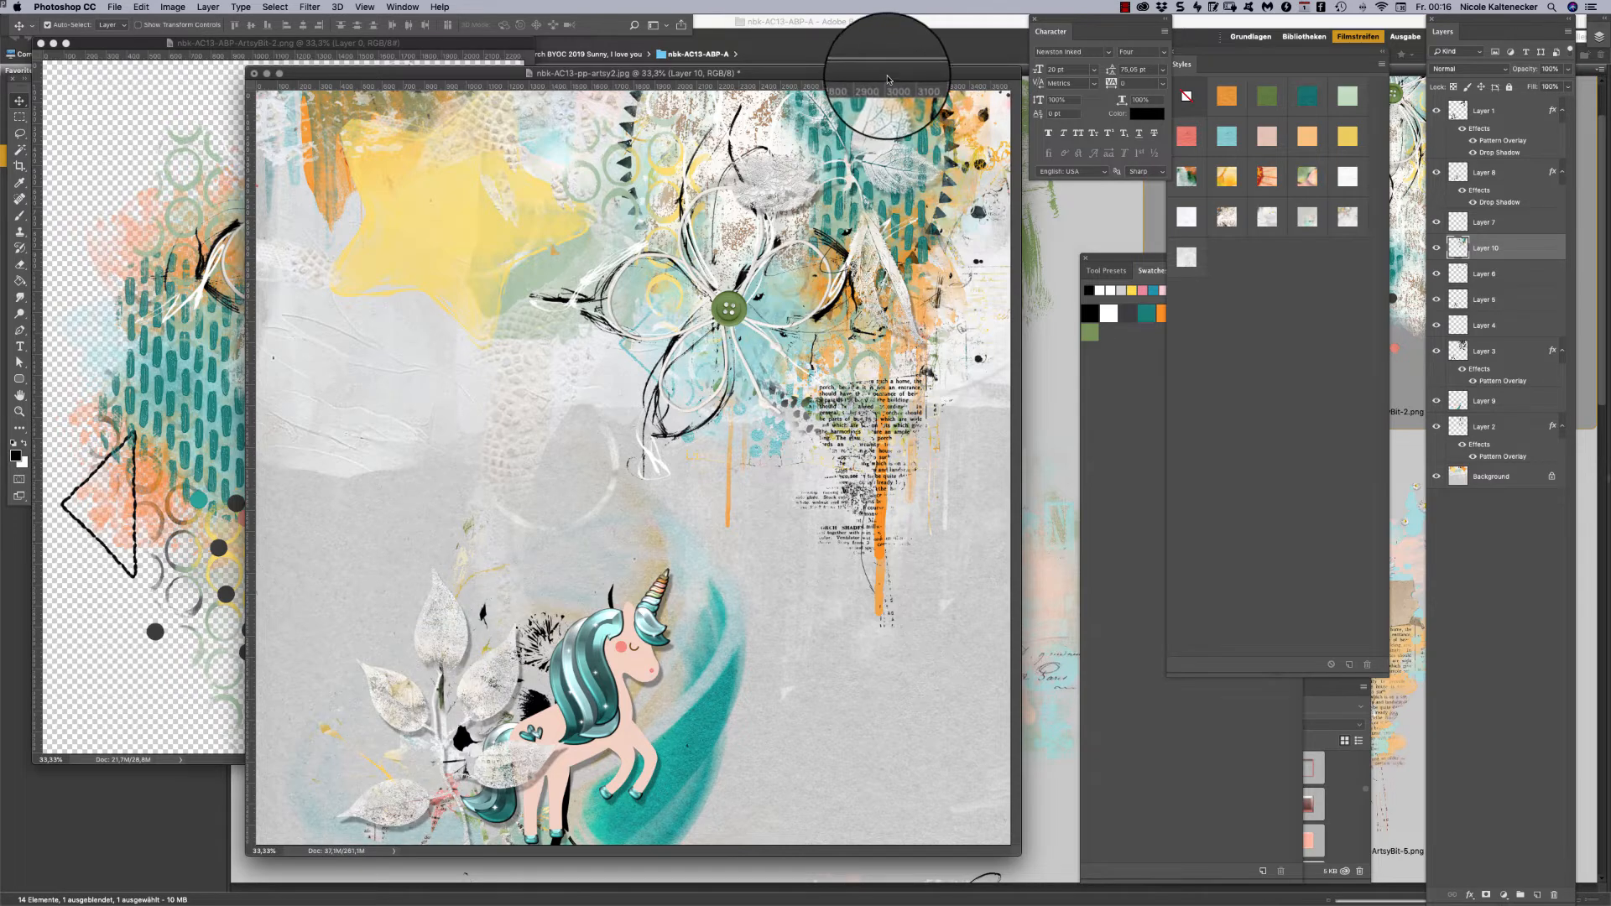
Close the ArtsyBit-2 source image and reposition the paper's window on the workspace.
mouse_move(886, 80)
left_mouse_down()
mouse_move(899, 49)
mouse_move(883, 60)
left_mouse_up()
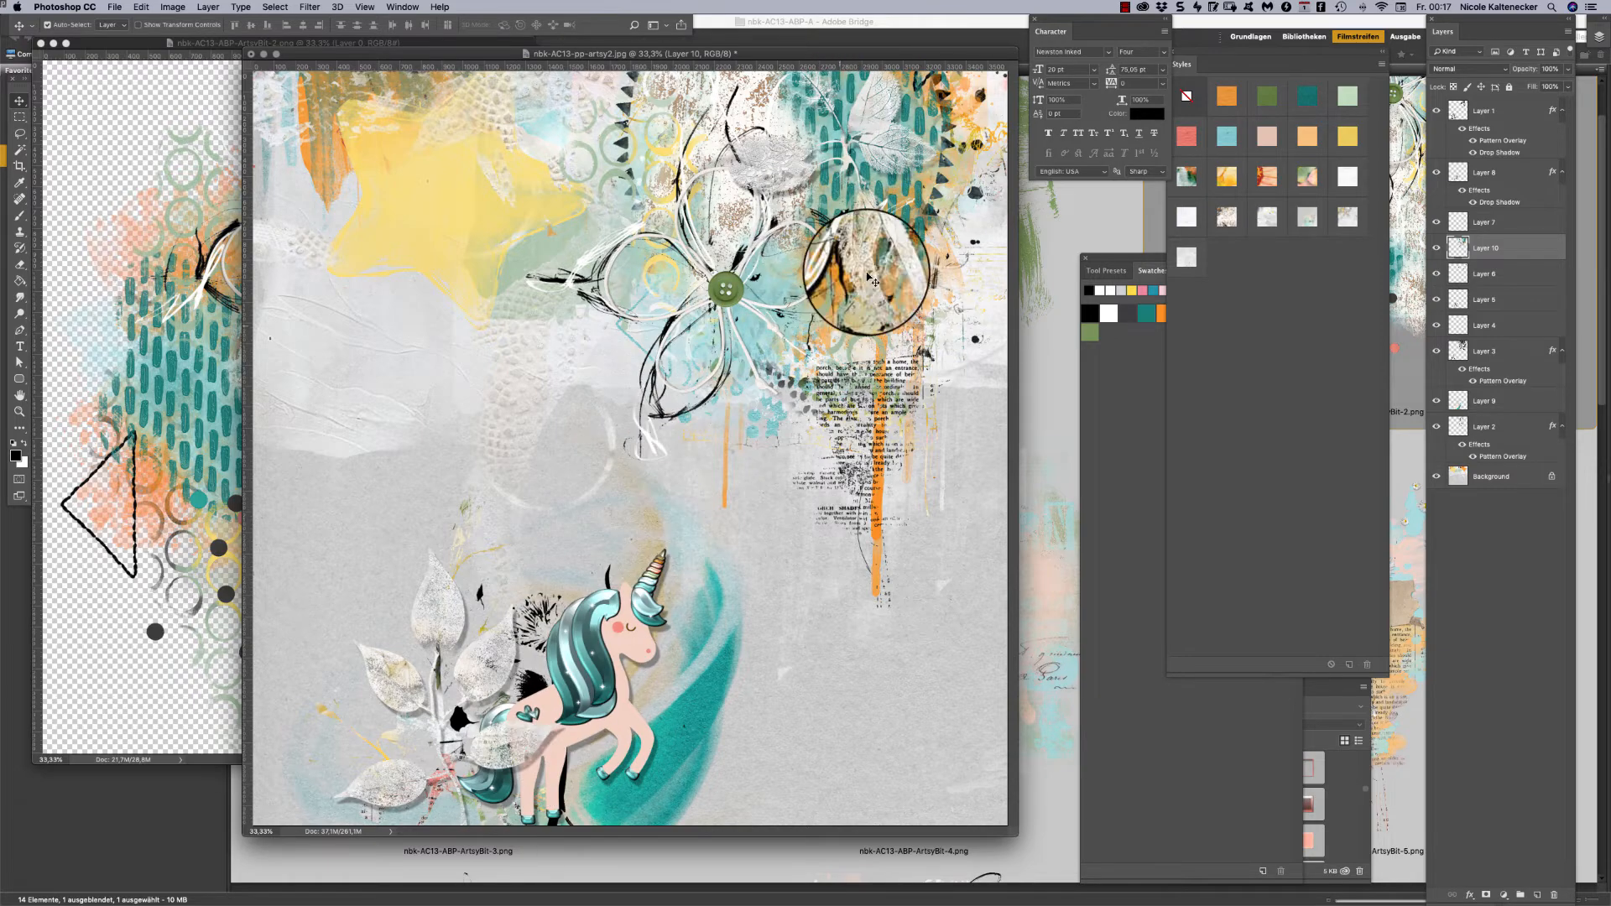
mouse_move(906, 49)
left_mouse_down()
mouse_move(942, 61)
mouse_move(921, 69)
left_mouse_up()
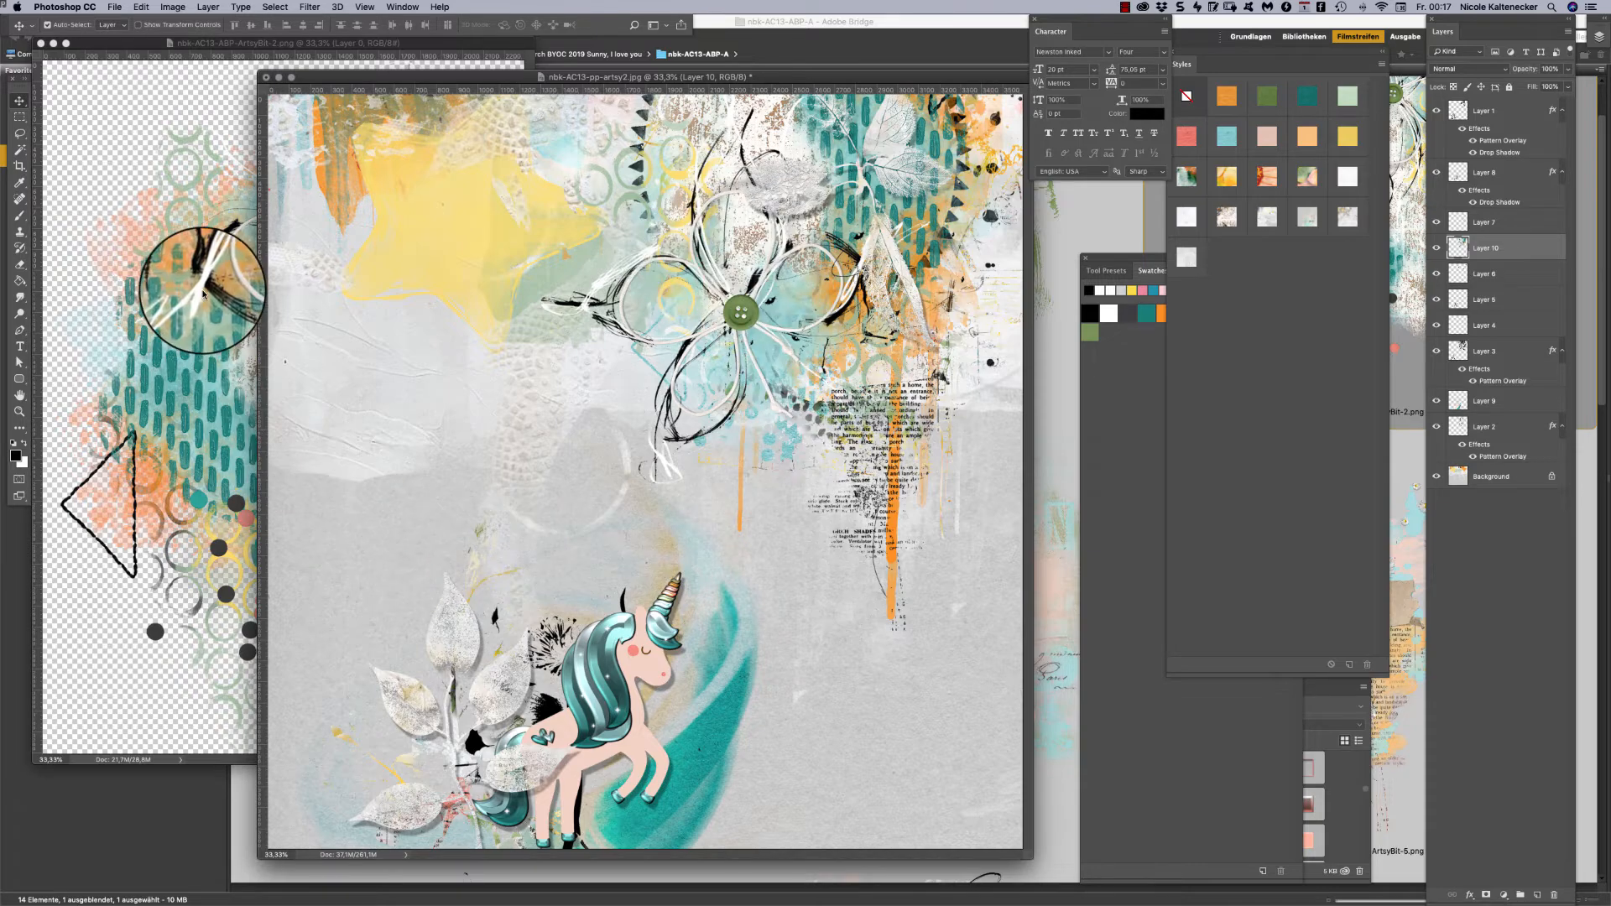
left_click(235, 344)
key("super+w")
left_click_drag(751, 79, 678, 75)
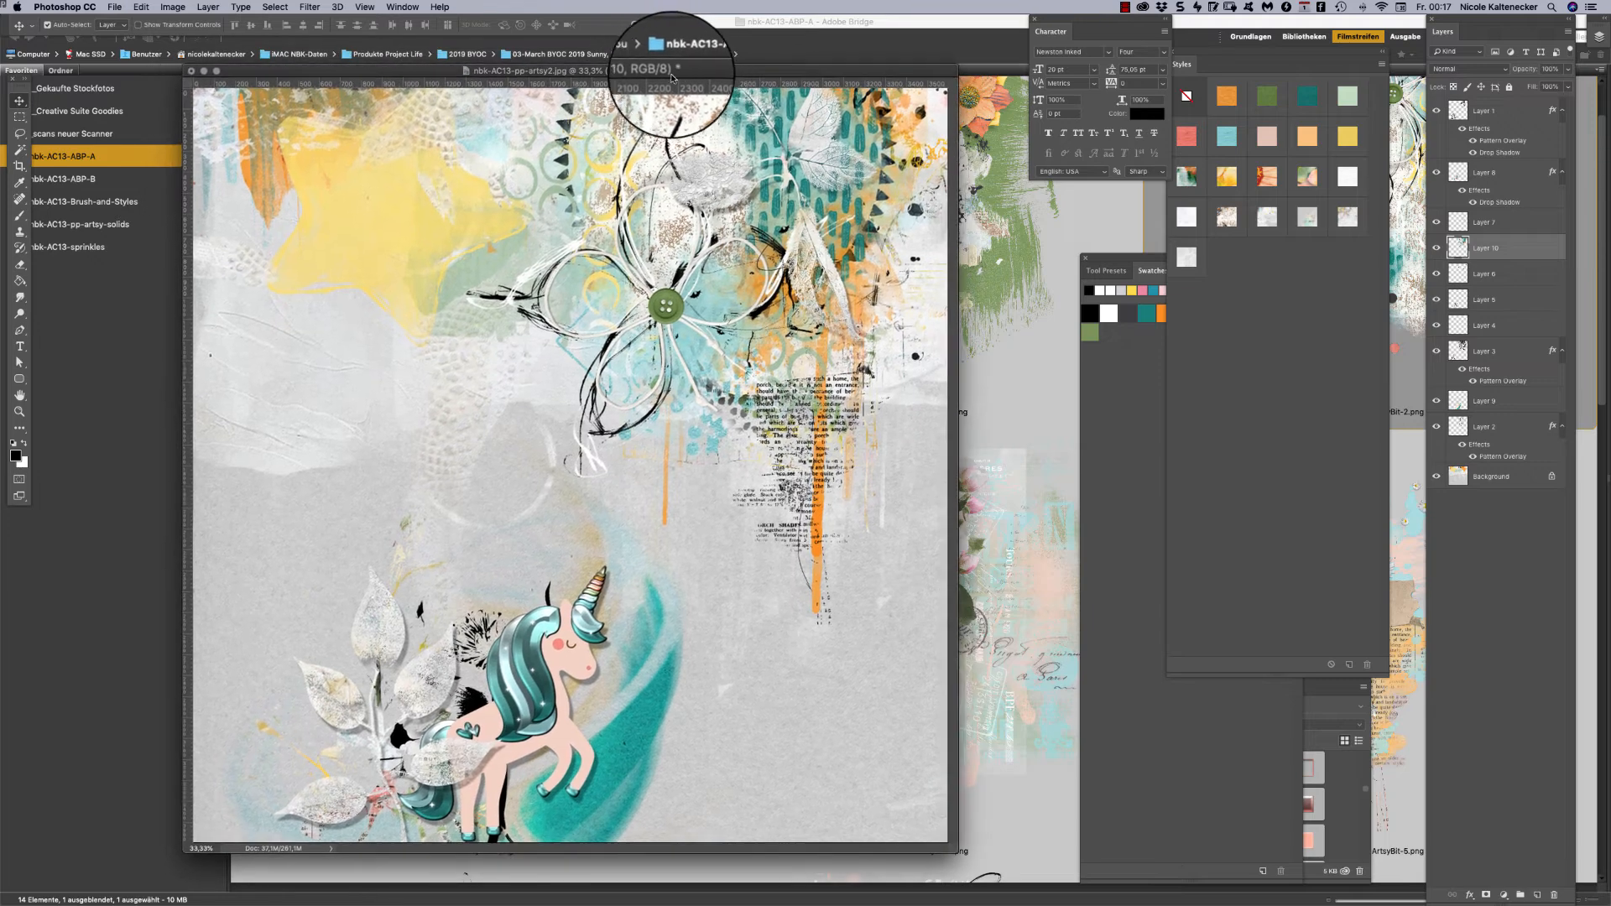
left_click_drag(713, 149, 856, 266)
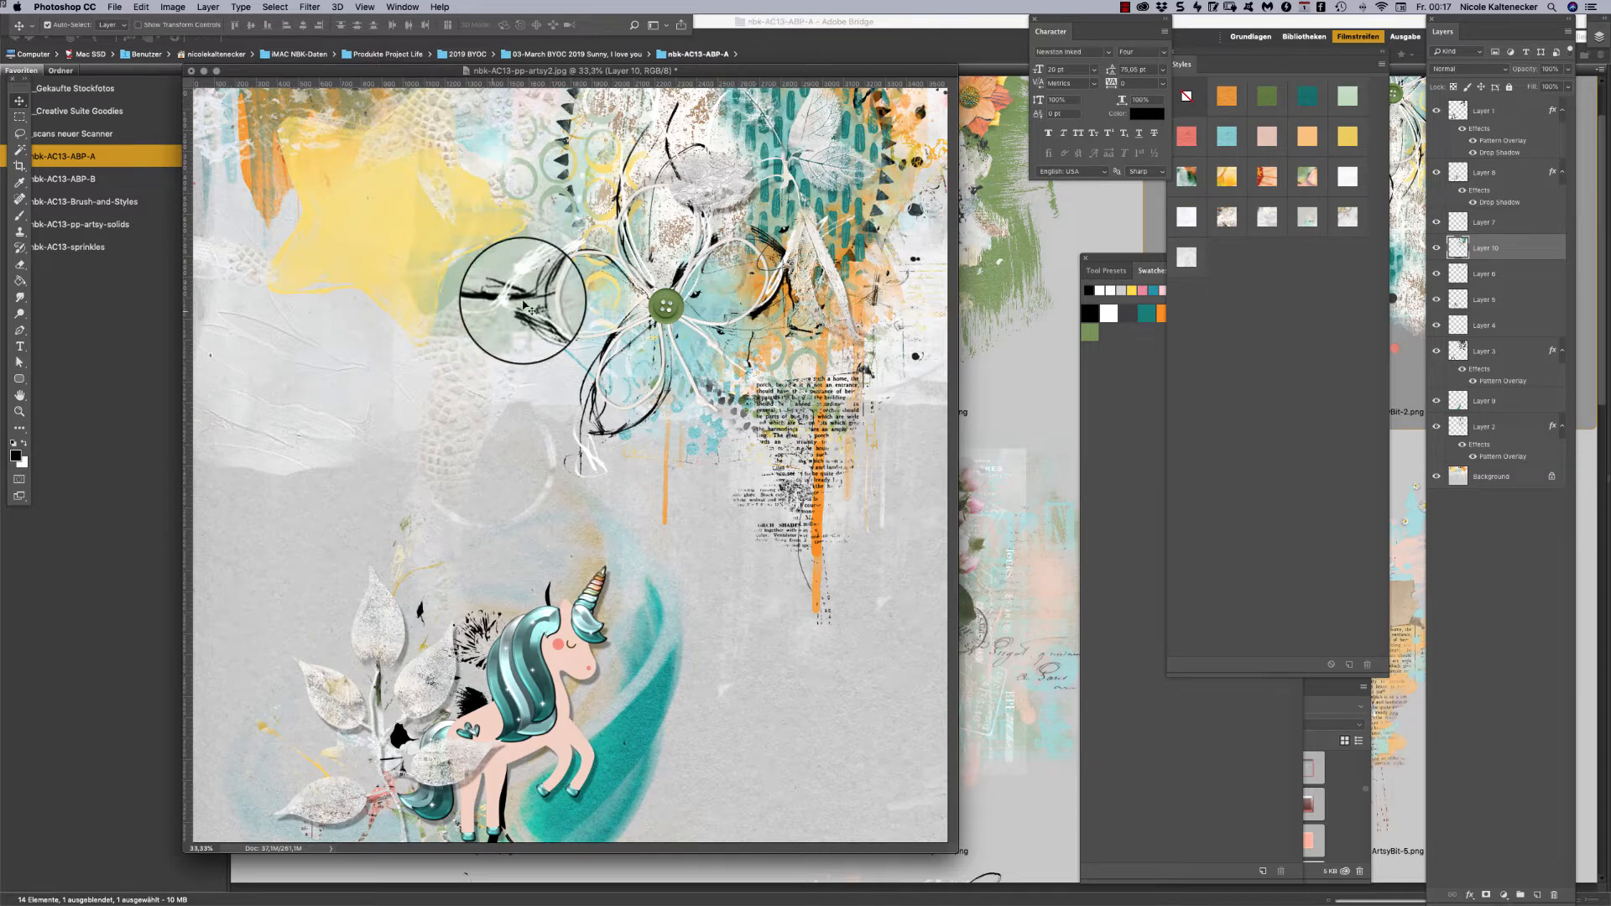
left_click_drag(744, 70, 772, 82)
Try selecting all layers of the unicorn cluster together and shifting them to the right, including the leaves on Layer 1.
left_click_drag(593, 798, 368, 797)
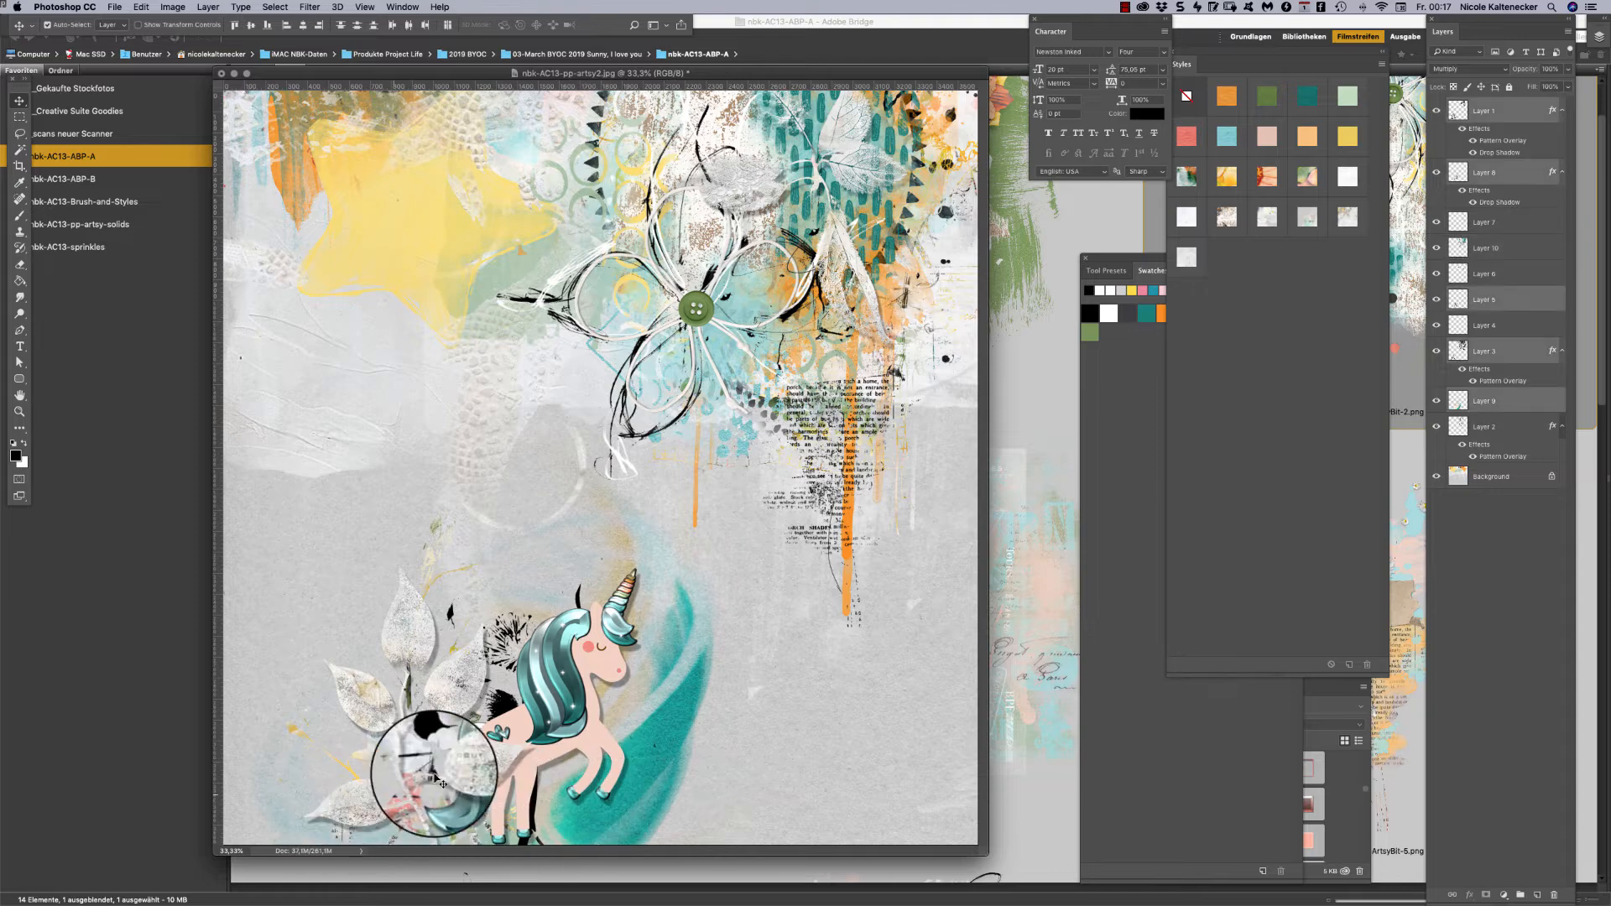
left_click_drag(490, 761, 618, 764)
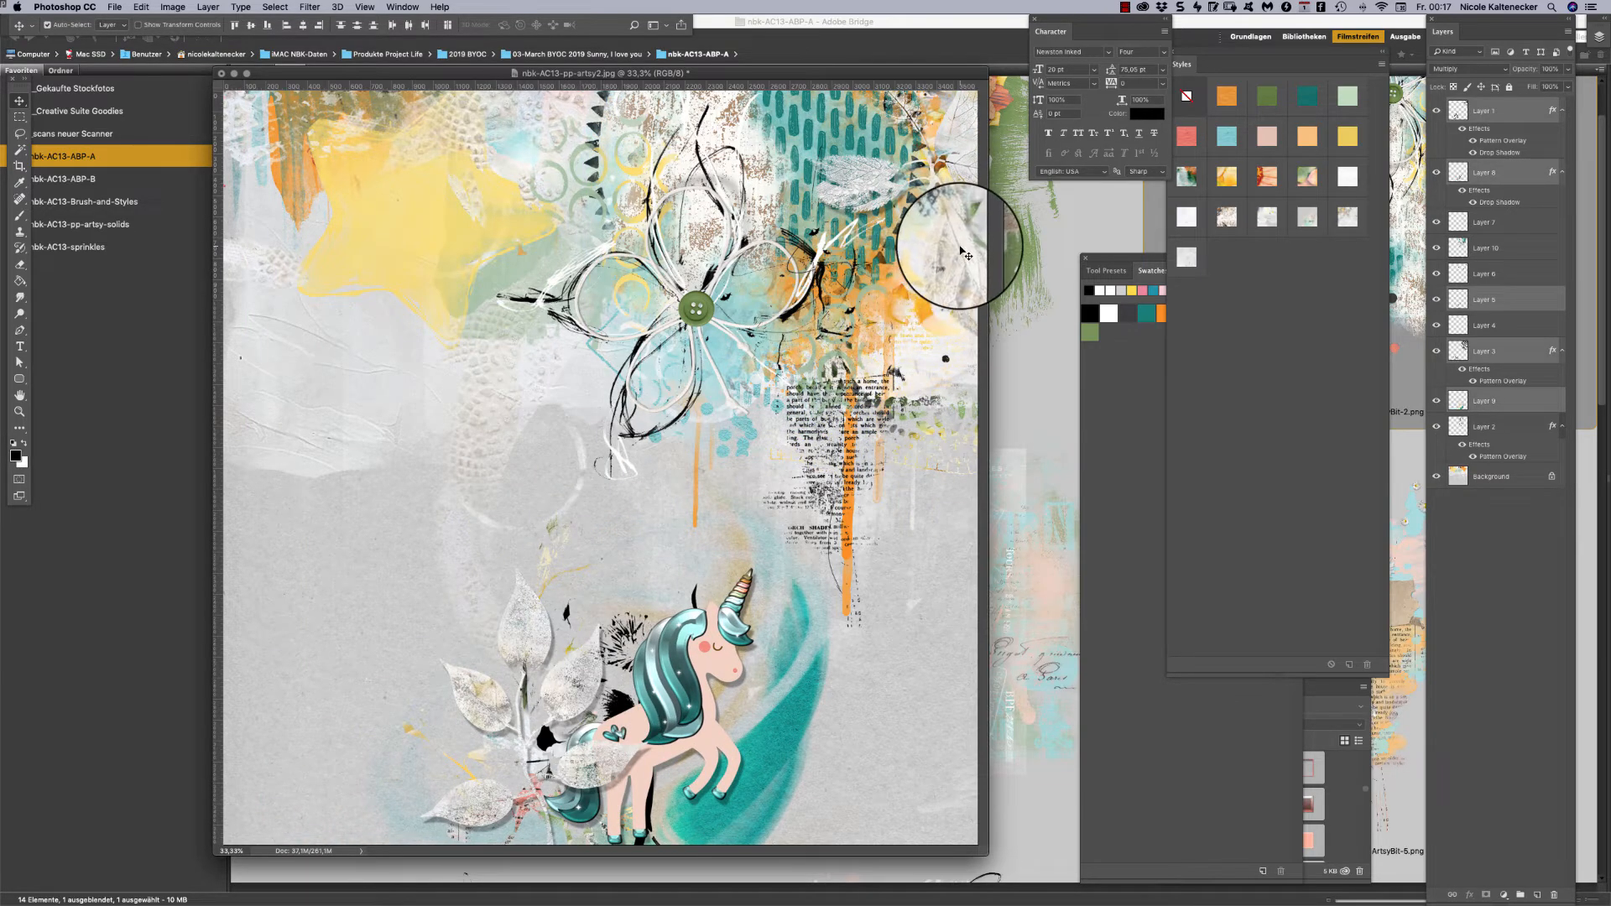
left_click(961, 250)
left_click_drag(964, 167, 733, 164)
key("super+z")
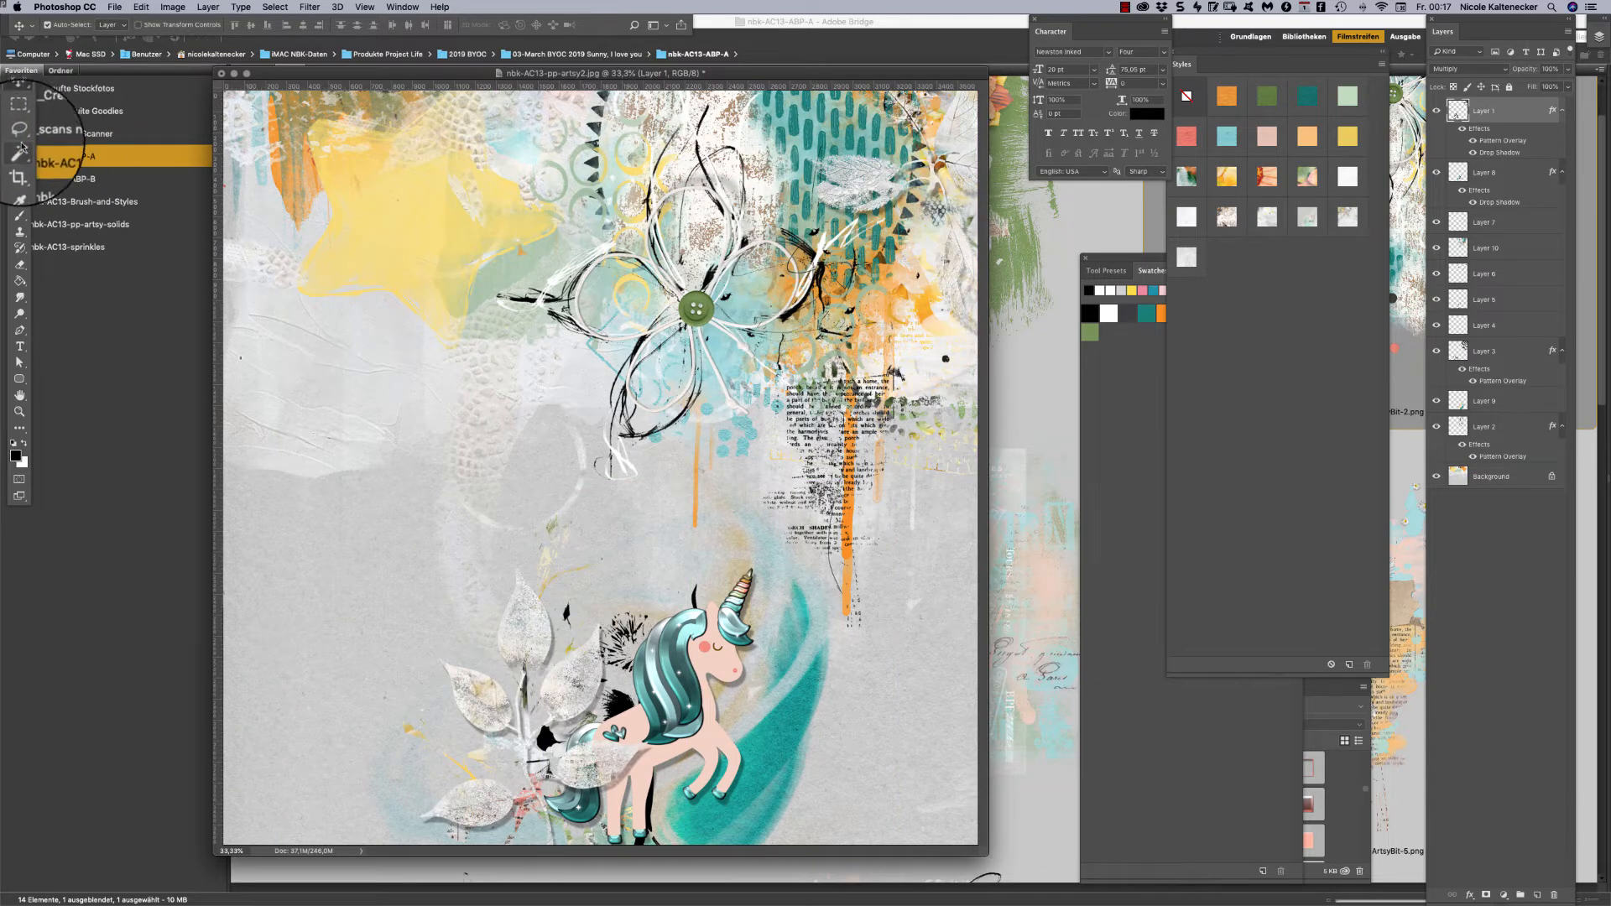
Lasso the upper leaves on Layer 1 onto their own layer and try shifting the upper flower cluster to the left.
mouse_move(419, 902)
left_mouse_down()
mouse_move(761, 768)
mouse_move(671, 474)
left_mouse_up()
key("ctrl+j")
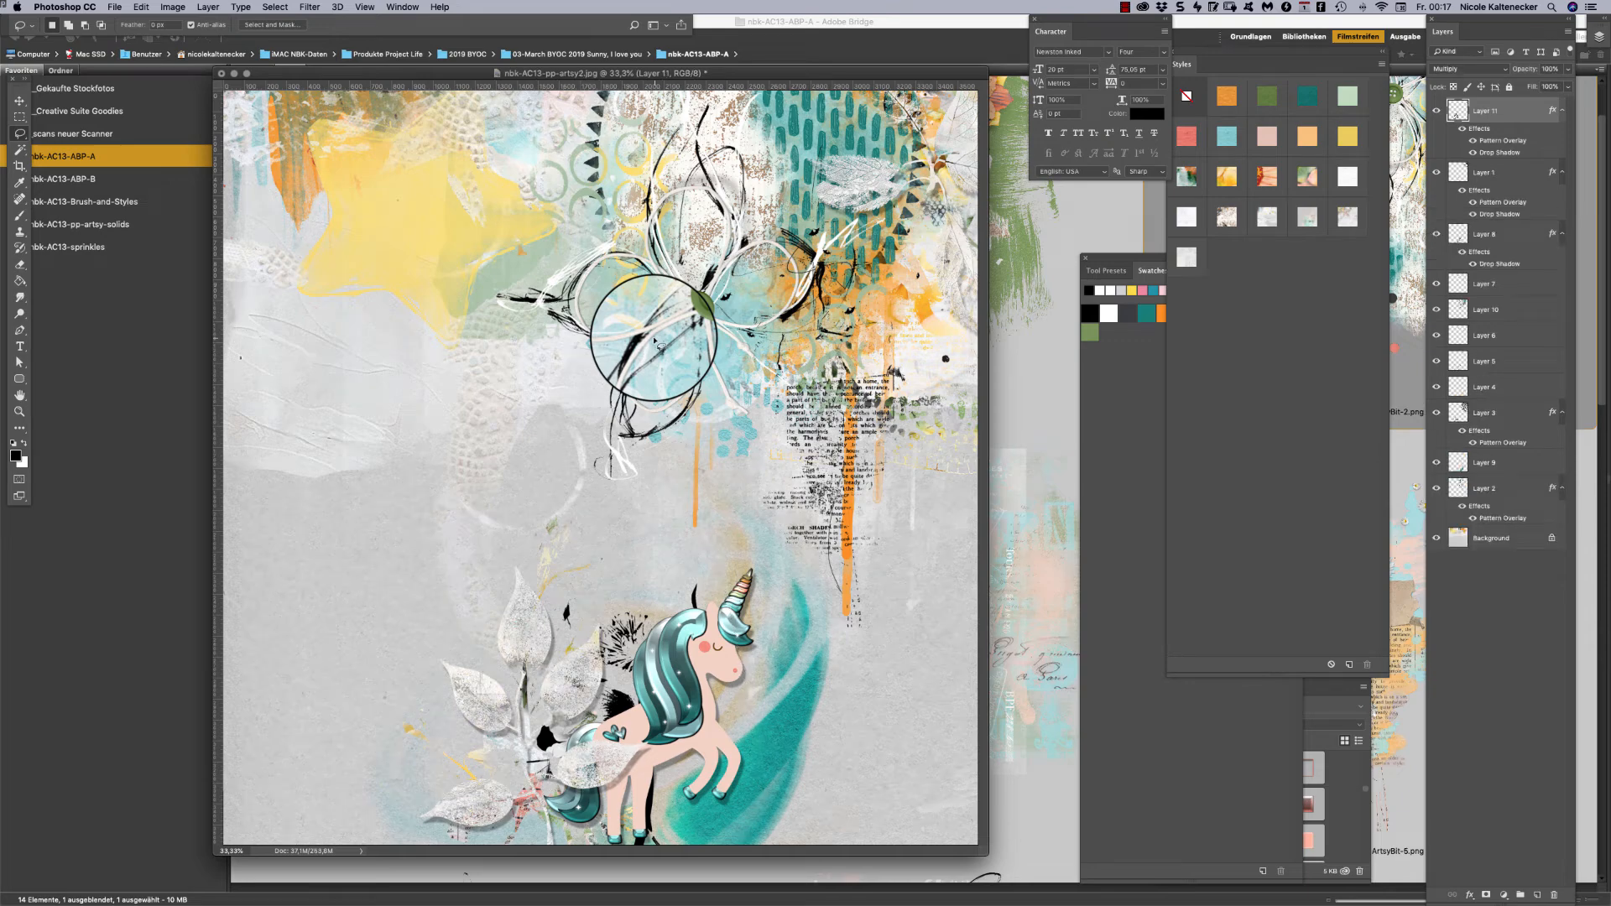
left_click(19, 99)
left_click_drag(573, 309, 569, 392)
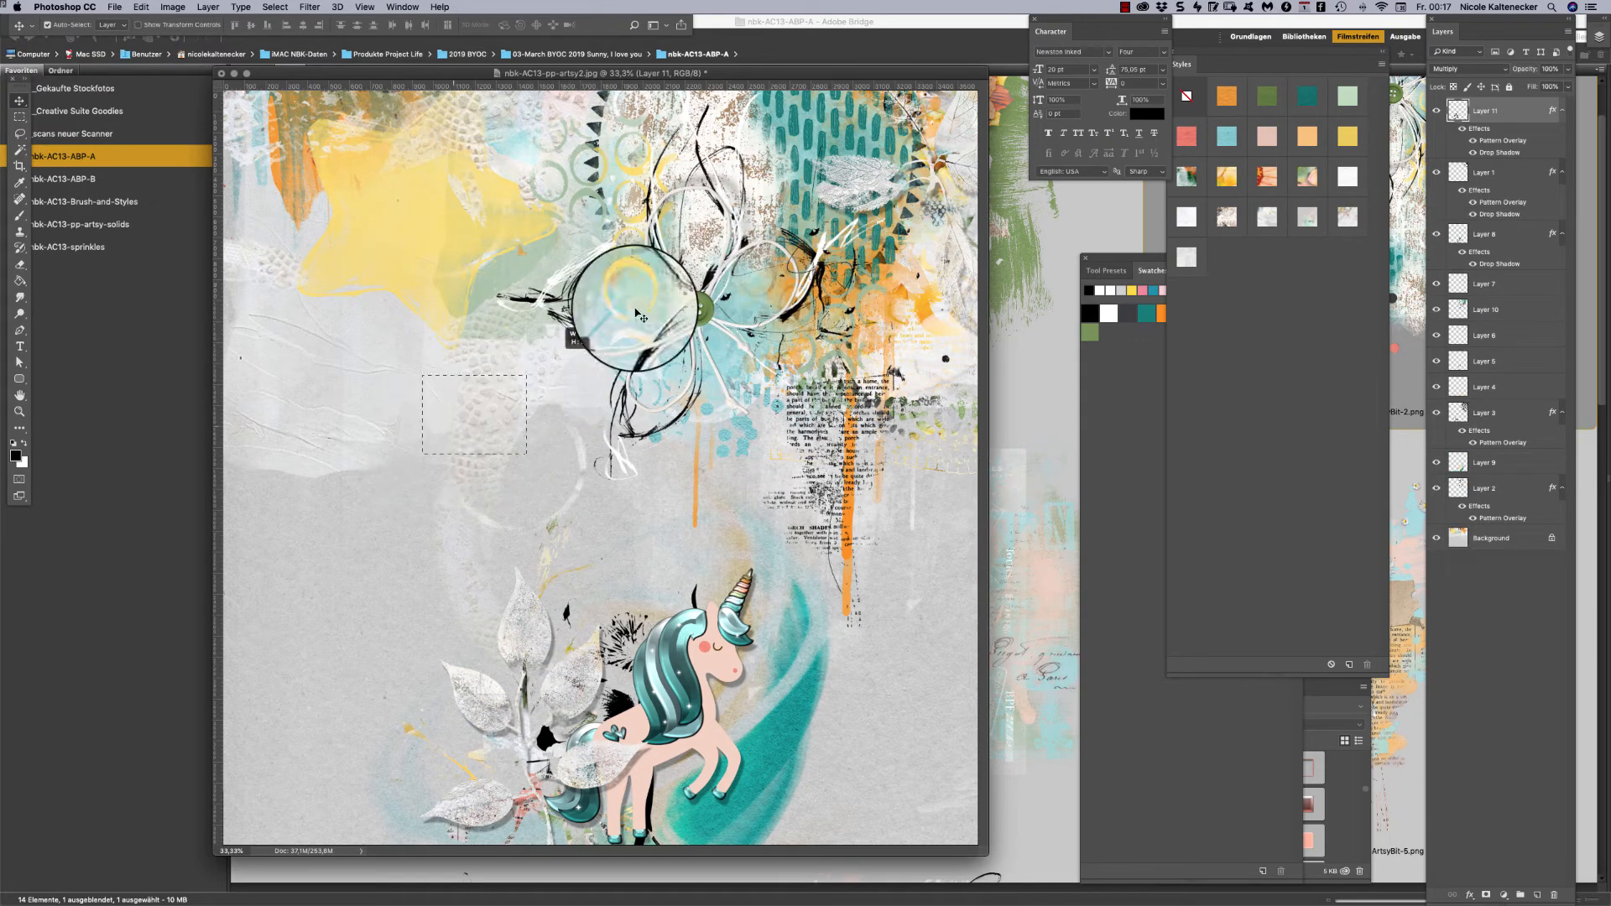
left_click_drag(636, 313, 730, 167)
left_click(793, 694)
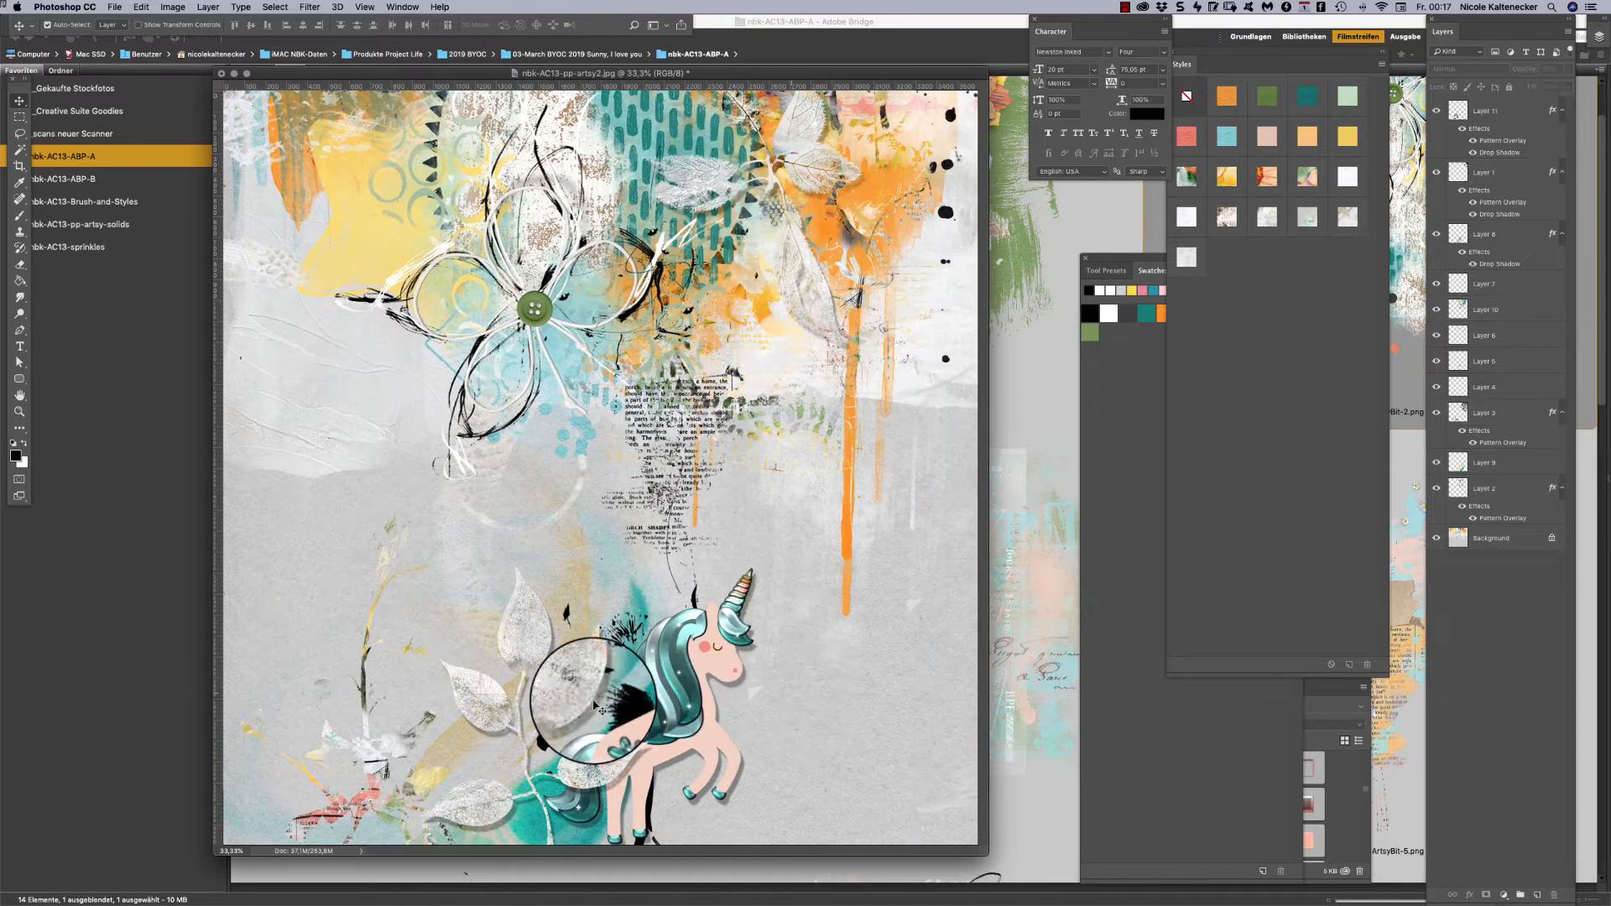
Lasso the lower-left paint splatter on Layer 3, try moving it behind the unicorn, and nudge the upper flower cluster right.
left_click_drag(596, 707, 344, 663)
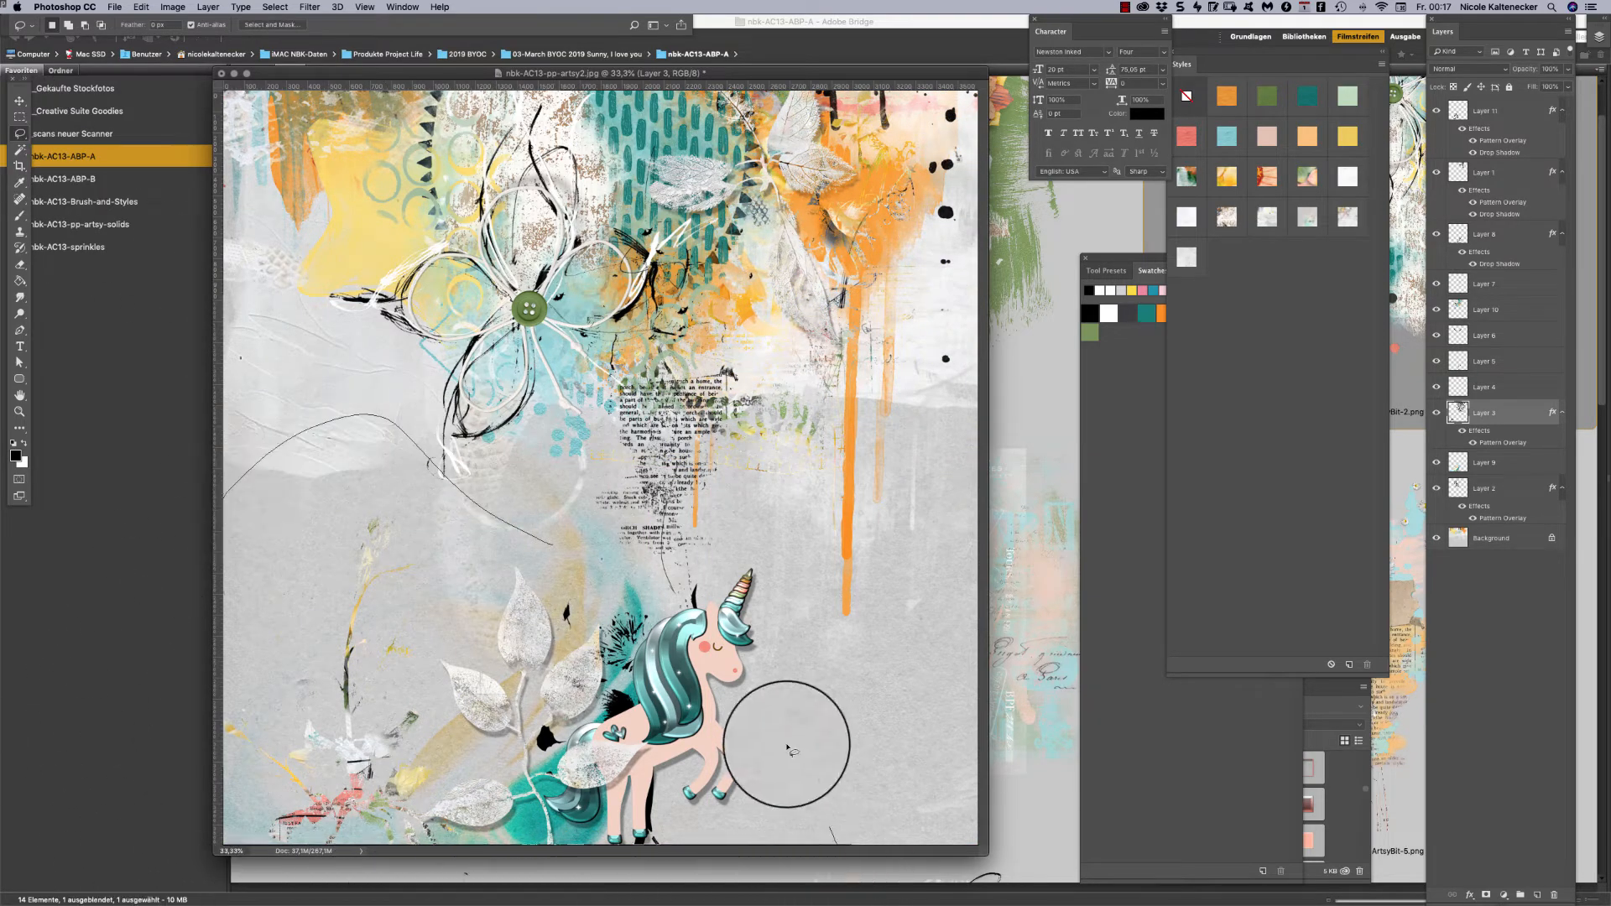
left_click_drag(789, 750, 835, 843)
left_click(19, 100)
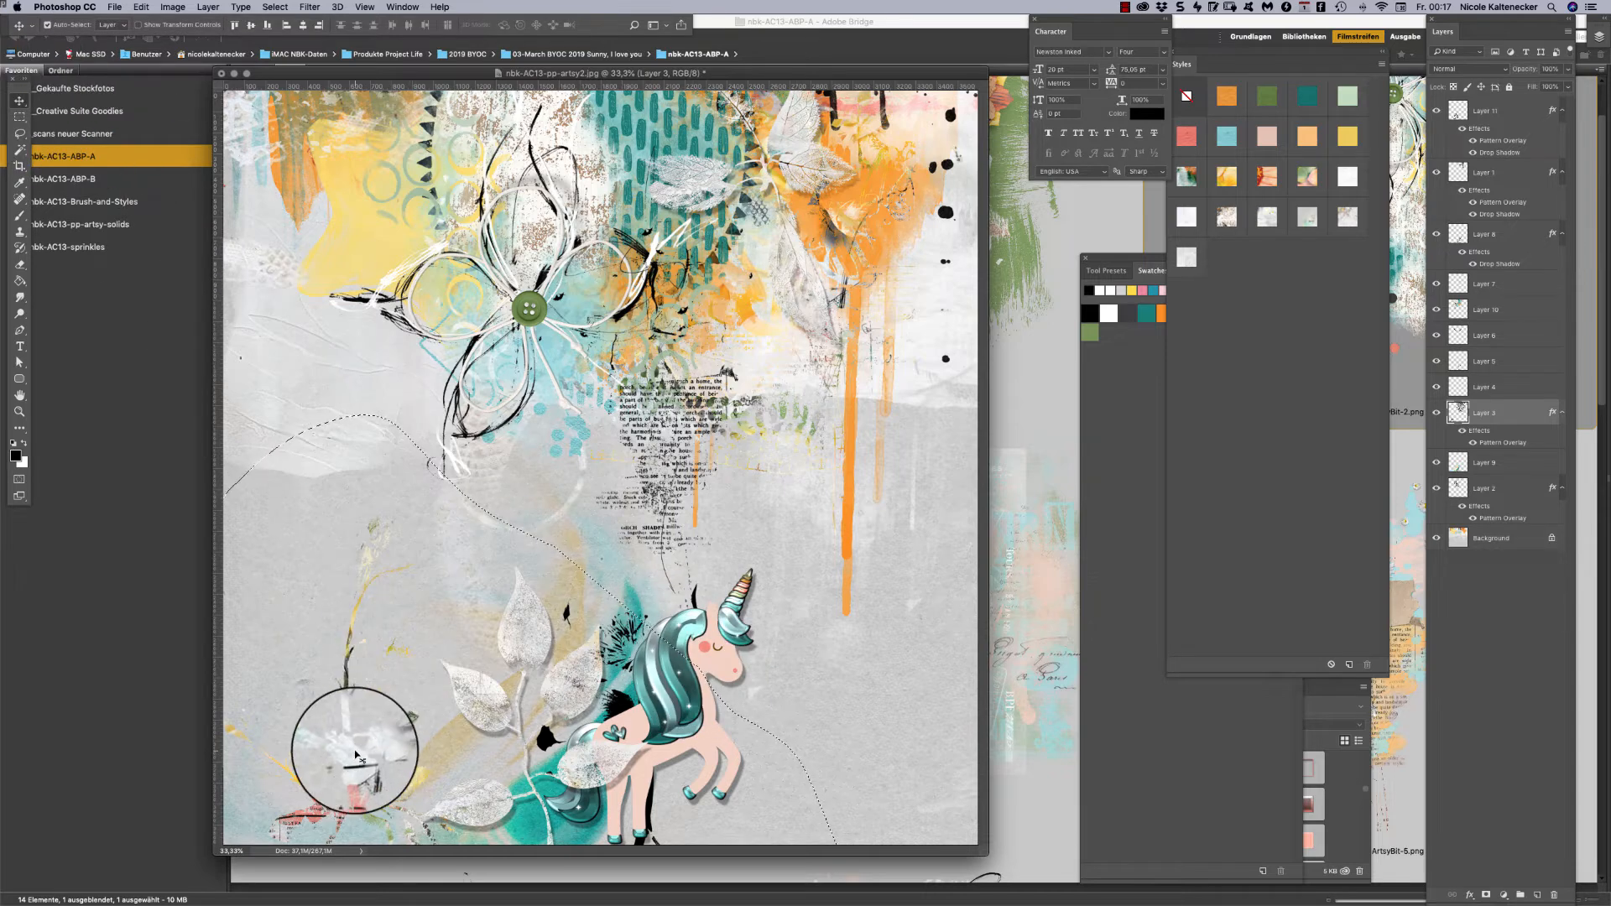
left_click_drag(355, 754, 557, 763)
left_click(850, 750)
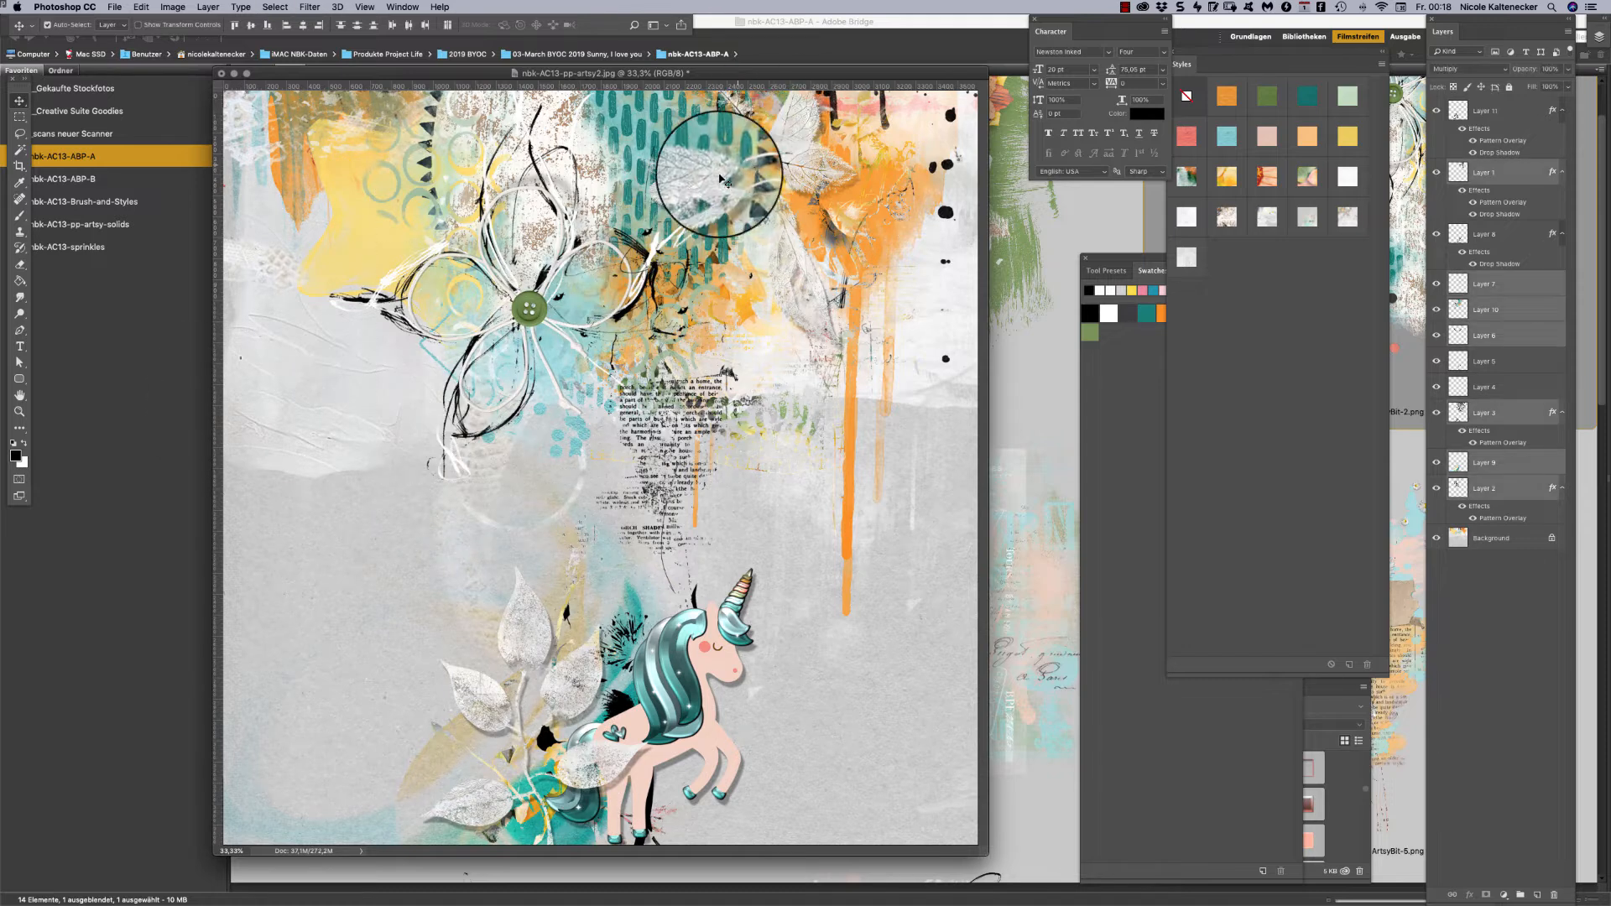
left_click_drag(711, 179, 724, 184)
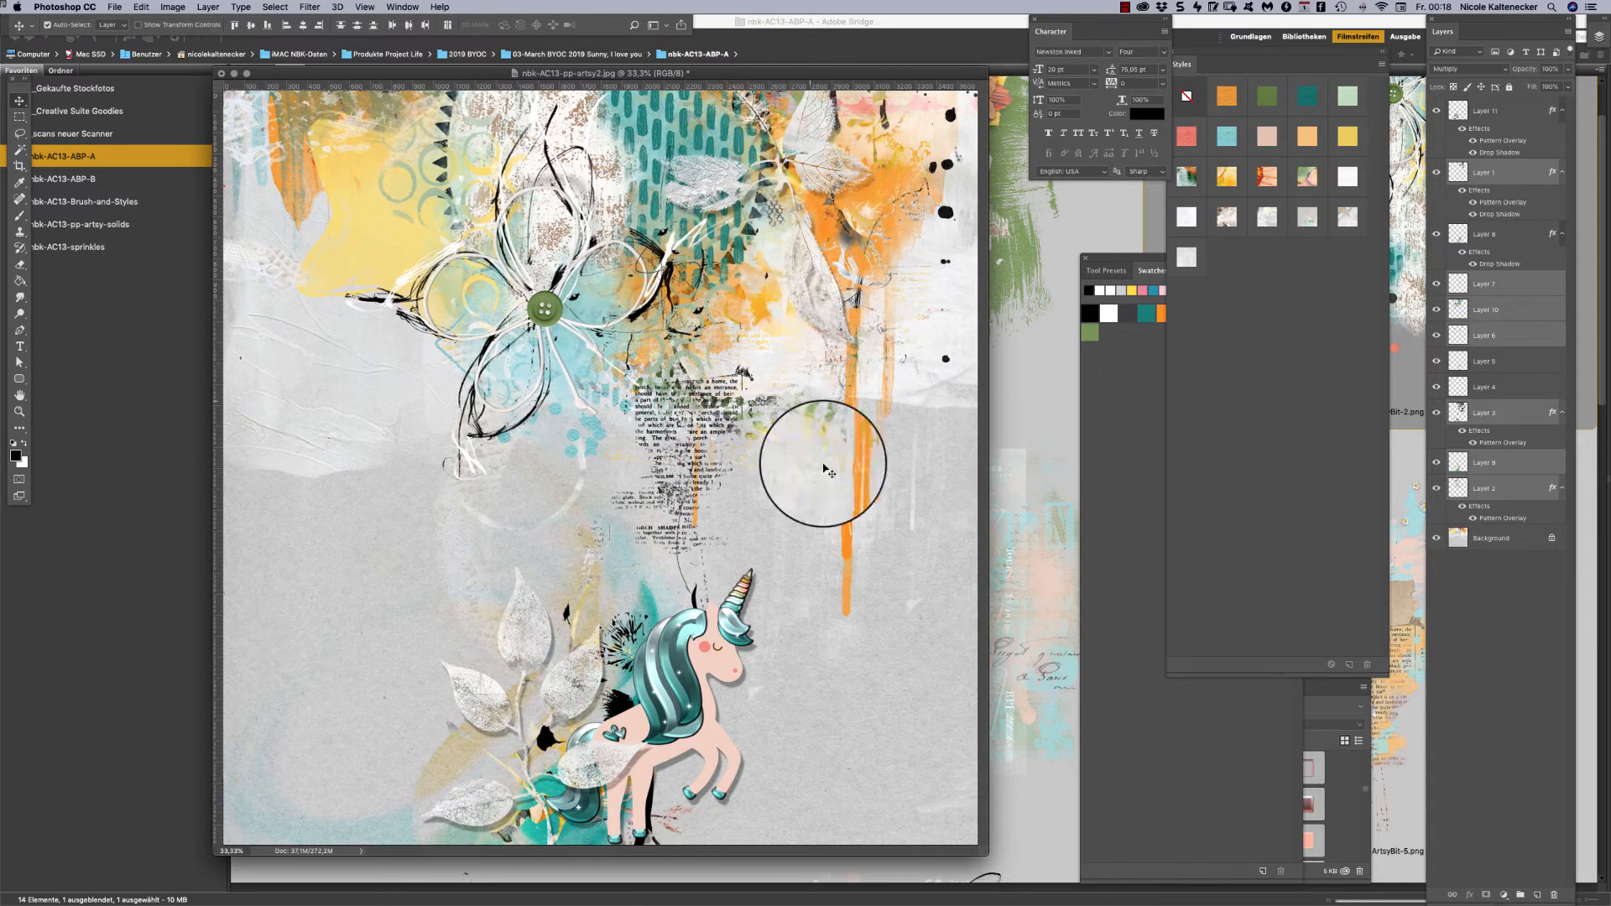
left_click(856, 633)
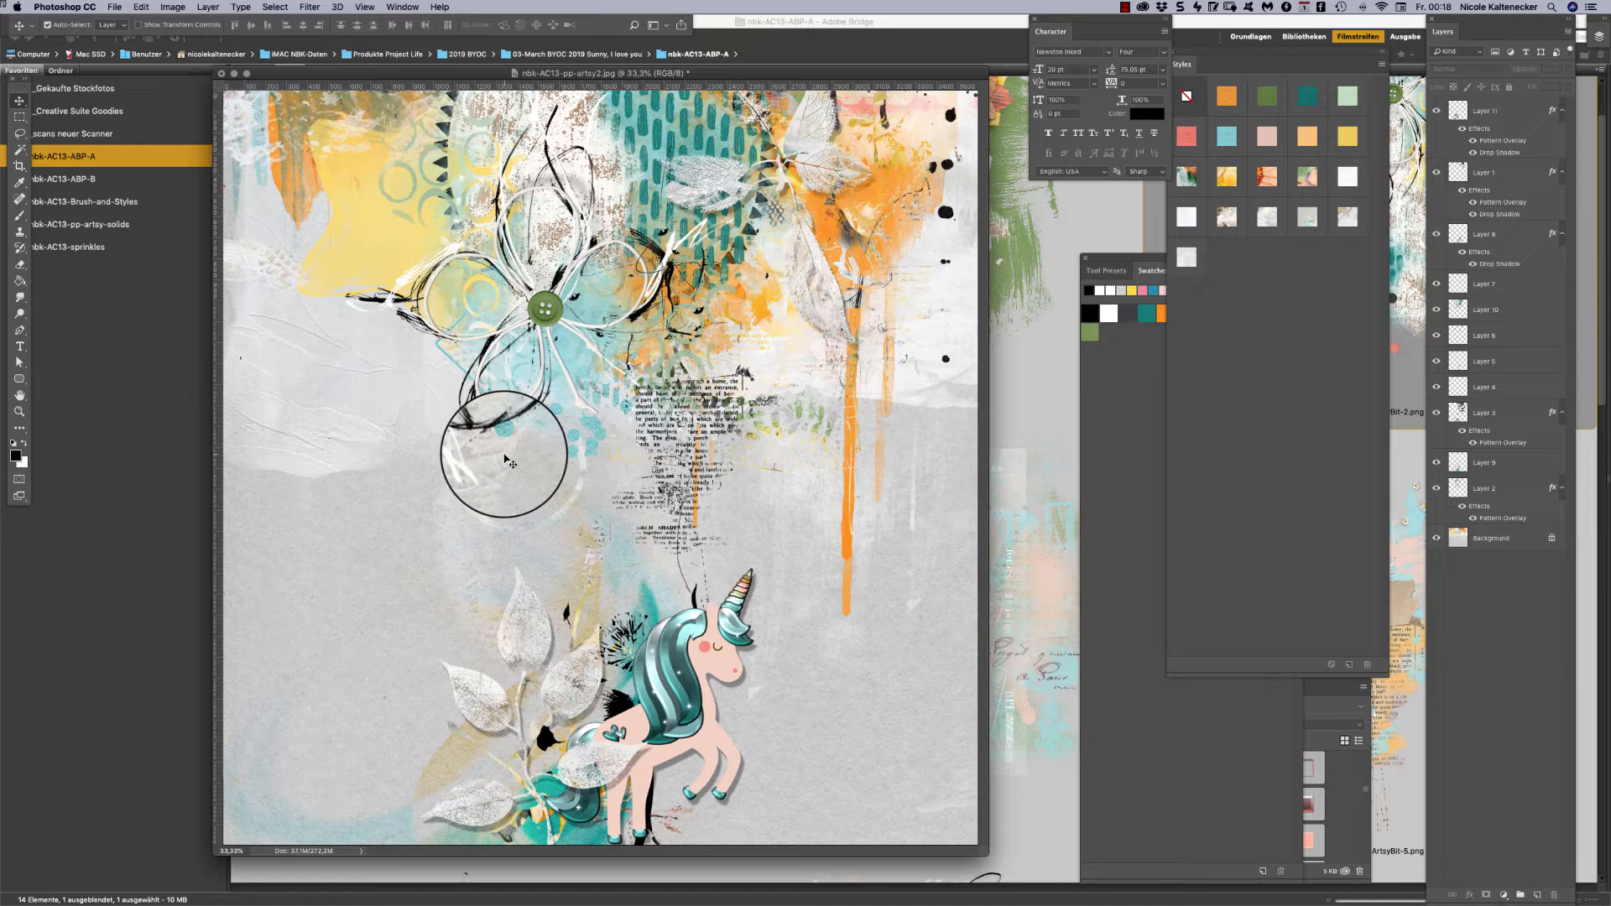
Undo the splatter move, the separated leaf layer and the shifts of the flower and unicorn clusters.
key("super+z")
key("super+z")
key("super+z")
key("super+z")
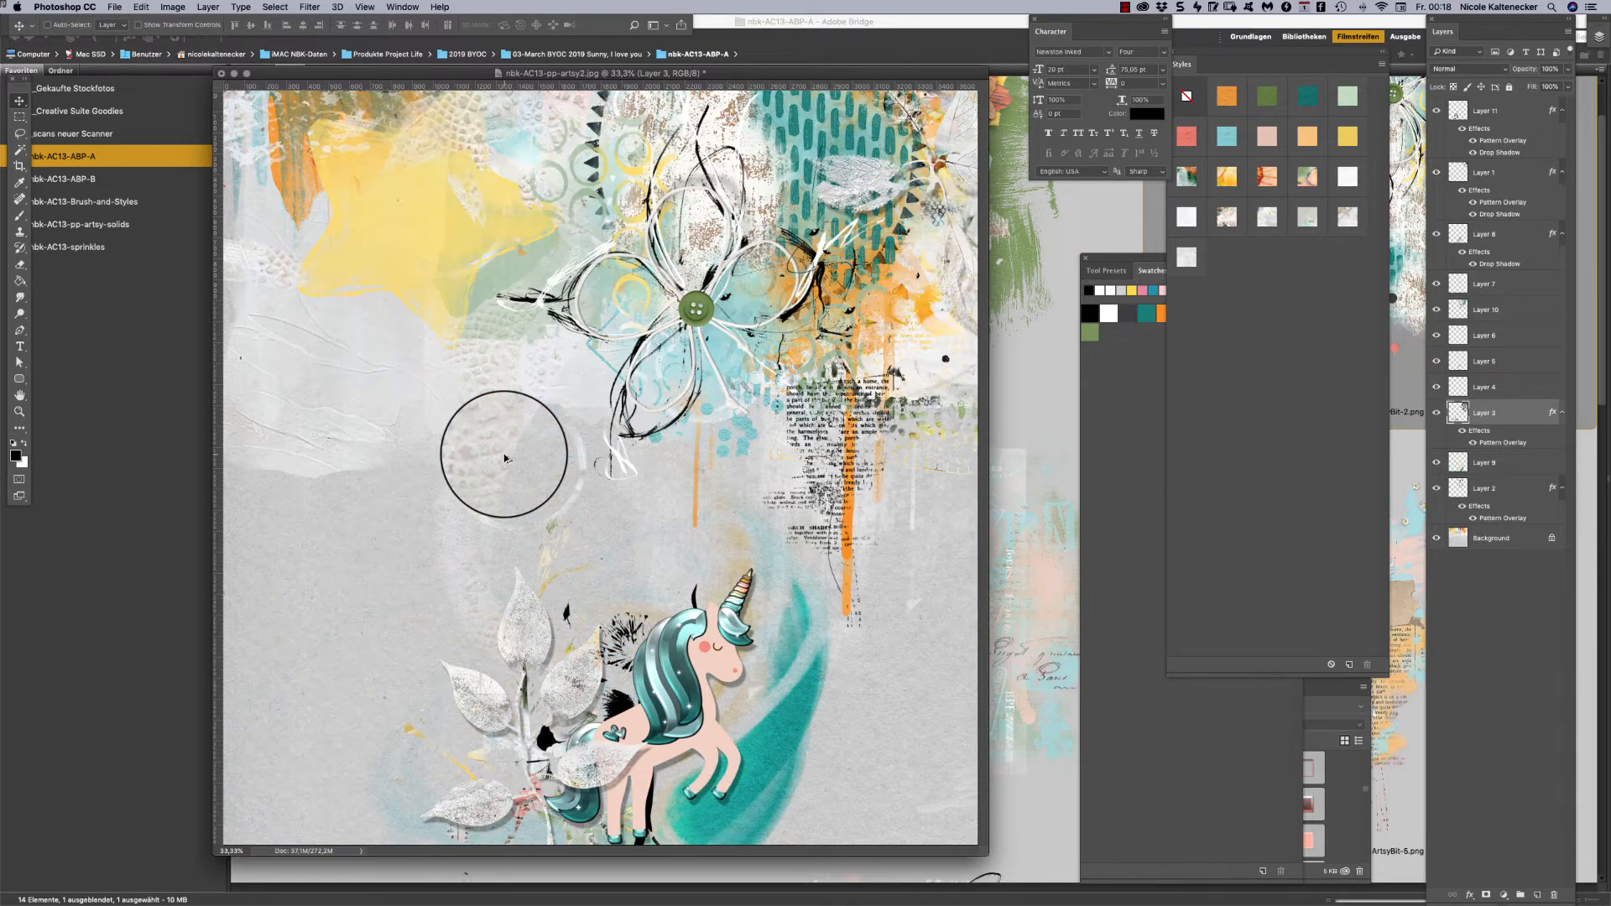
key("super+z")
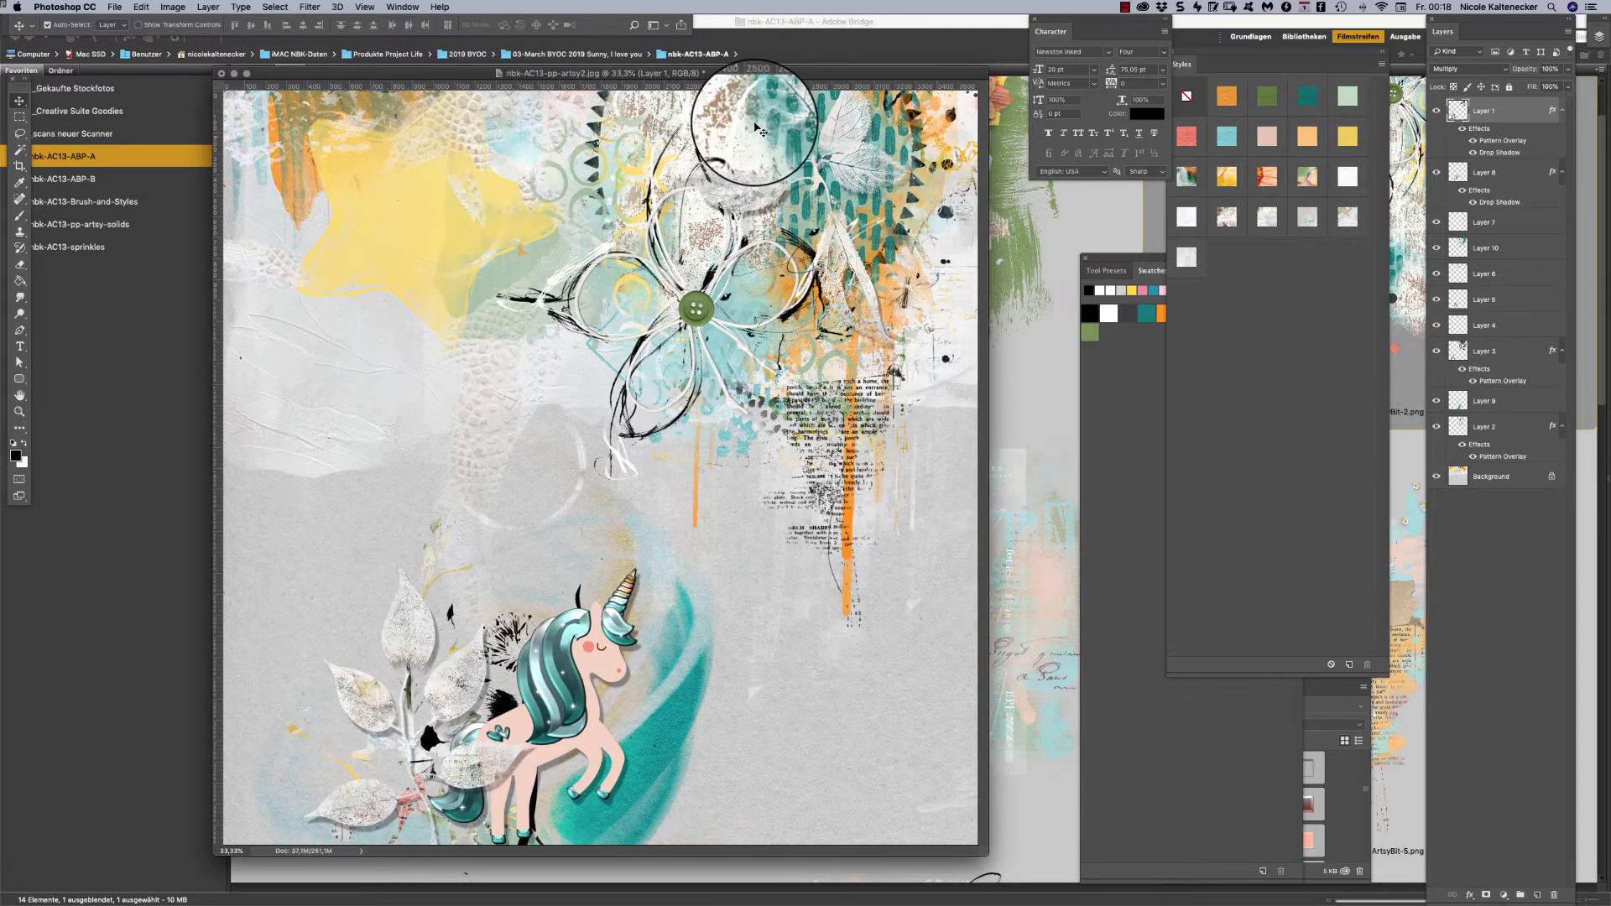
Switch to Bridge and look through the remaining ArtsyBit images in the nbk-AC13-ABP-A folder.
left_click_drag(768, 79, 805, 95)
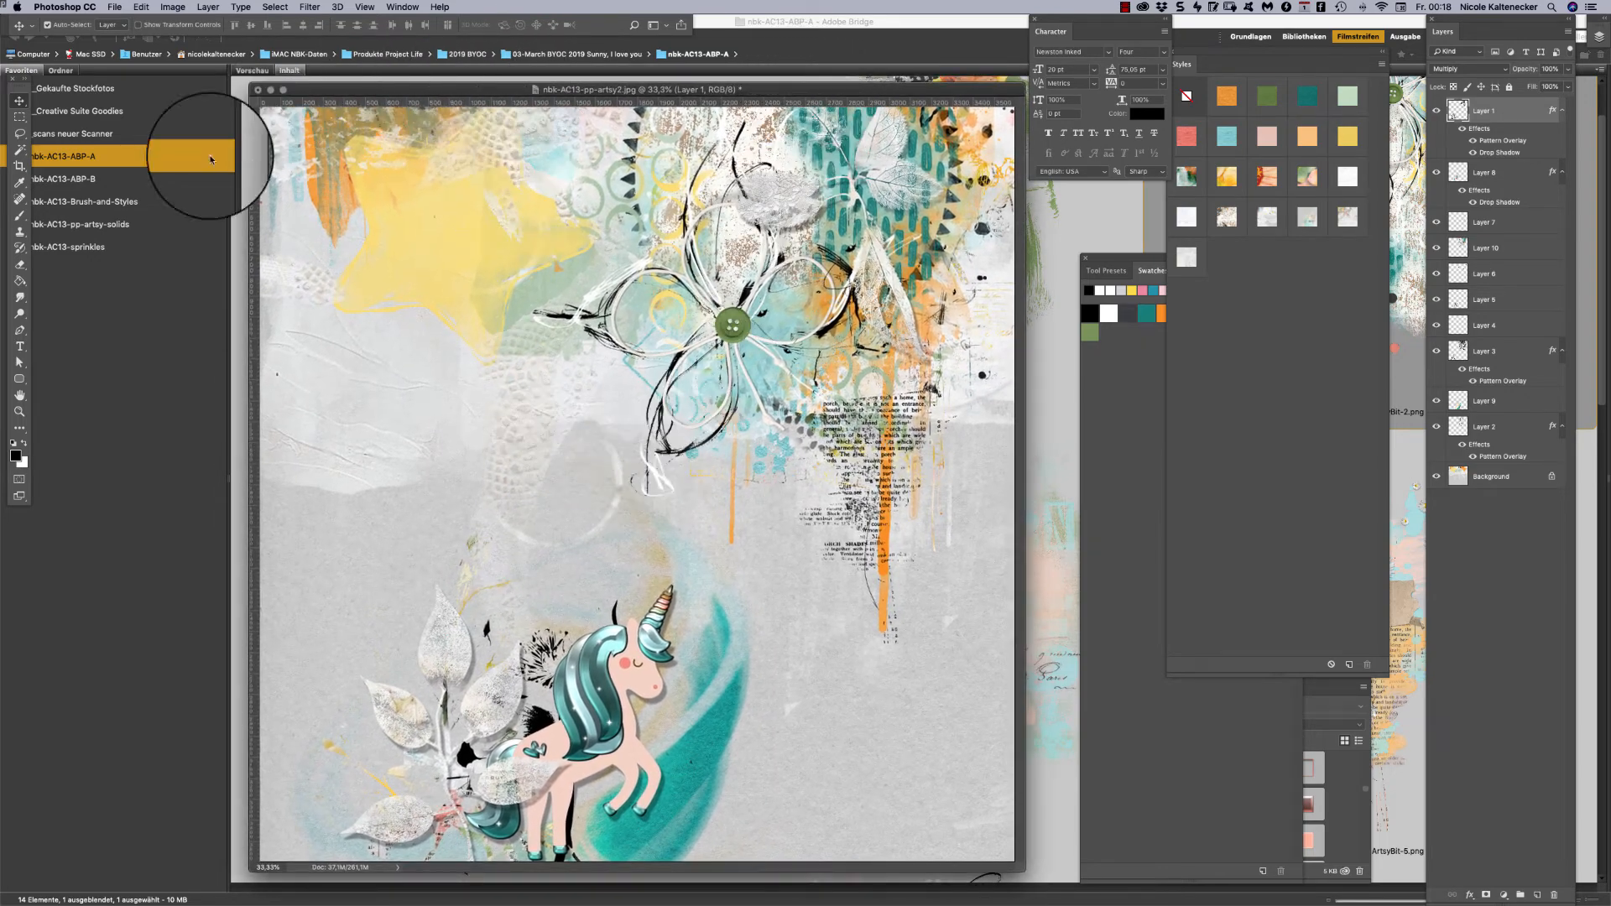
left_click_drag(469, 88, 470, 86)
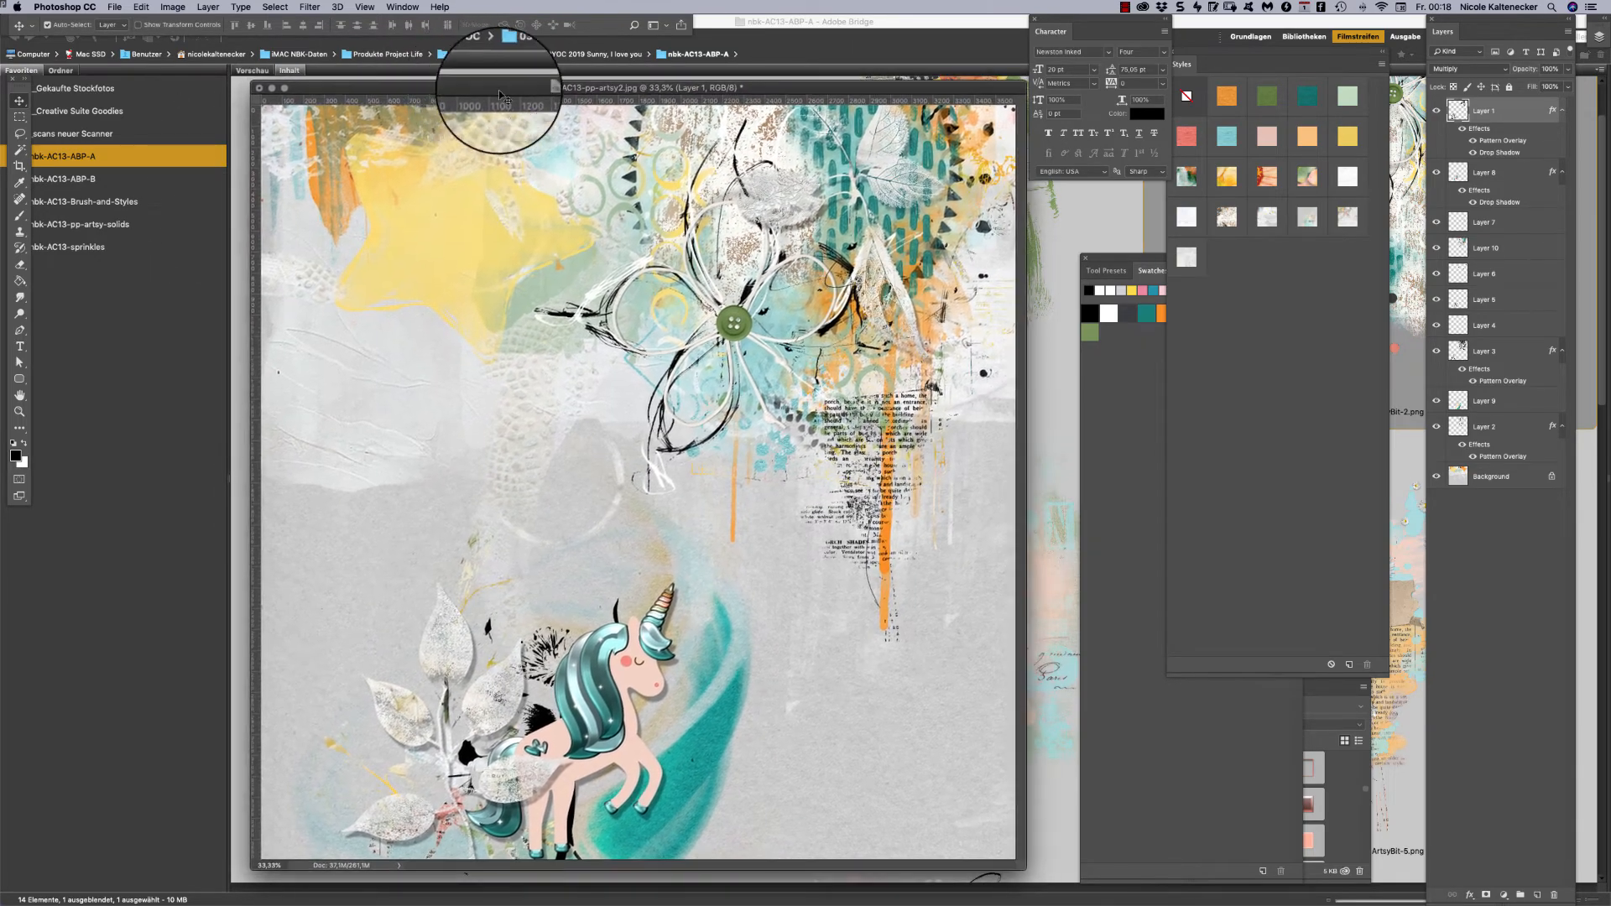
left_click(1046, 436)
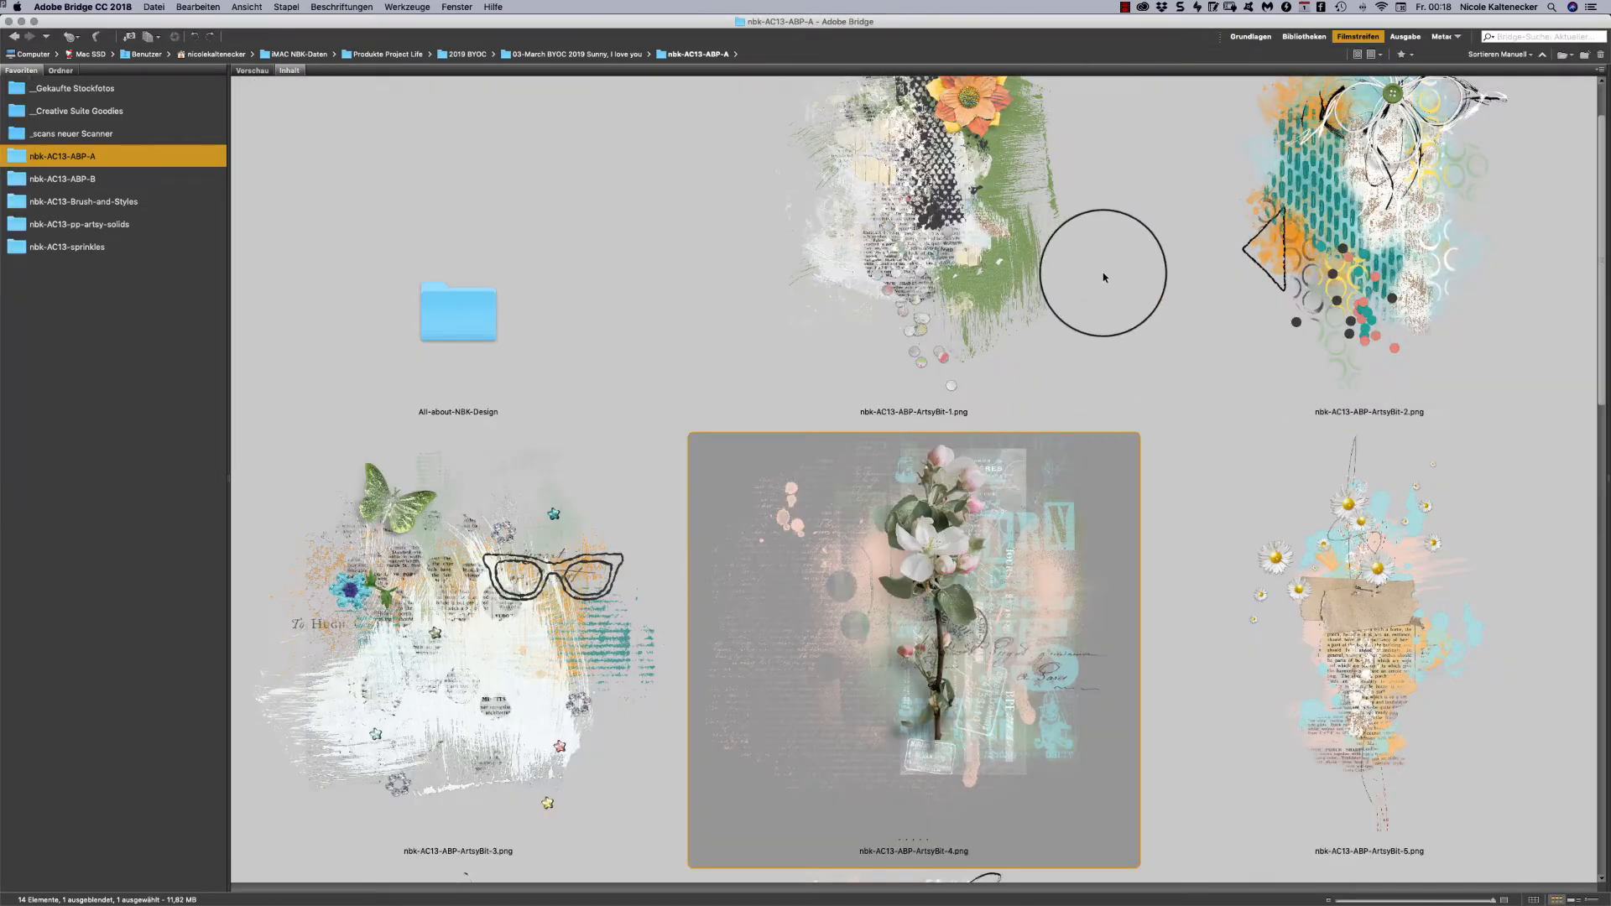
key("Page_Down")
key("Page_Down")
key("Page_Down")
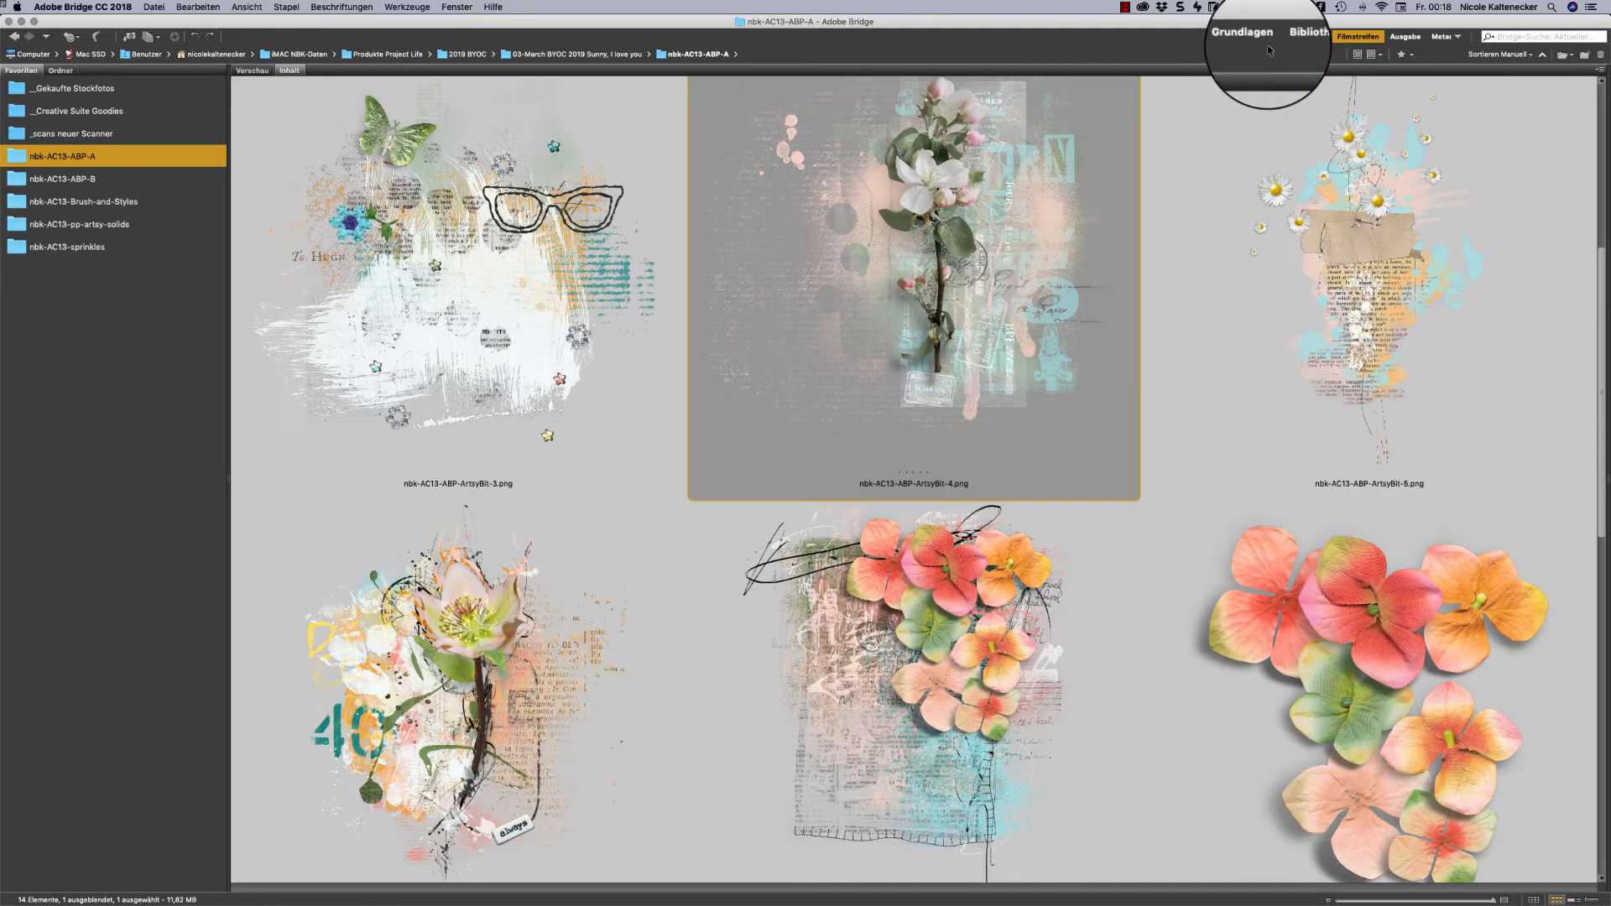
key("Page_Down")
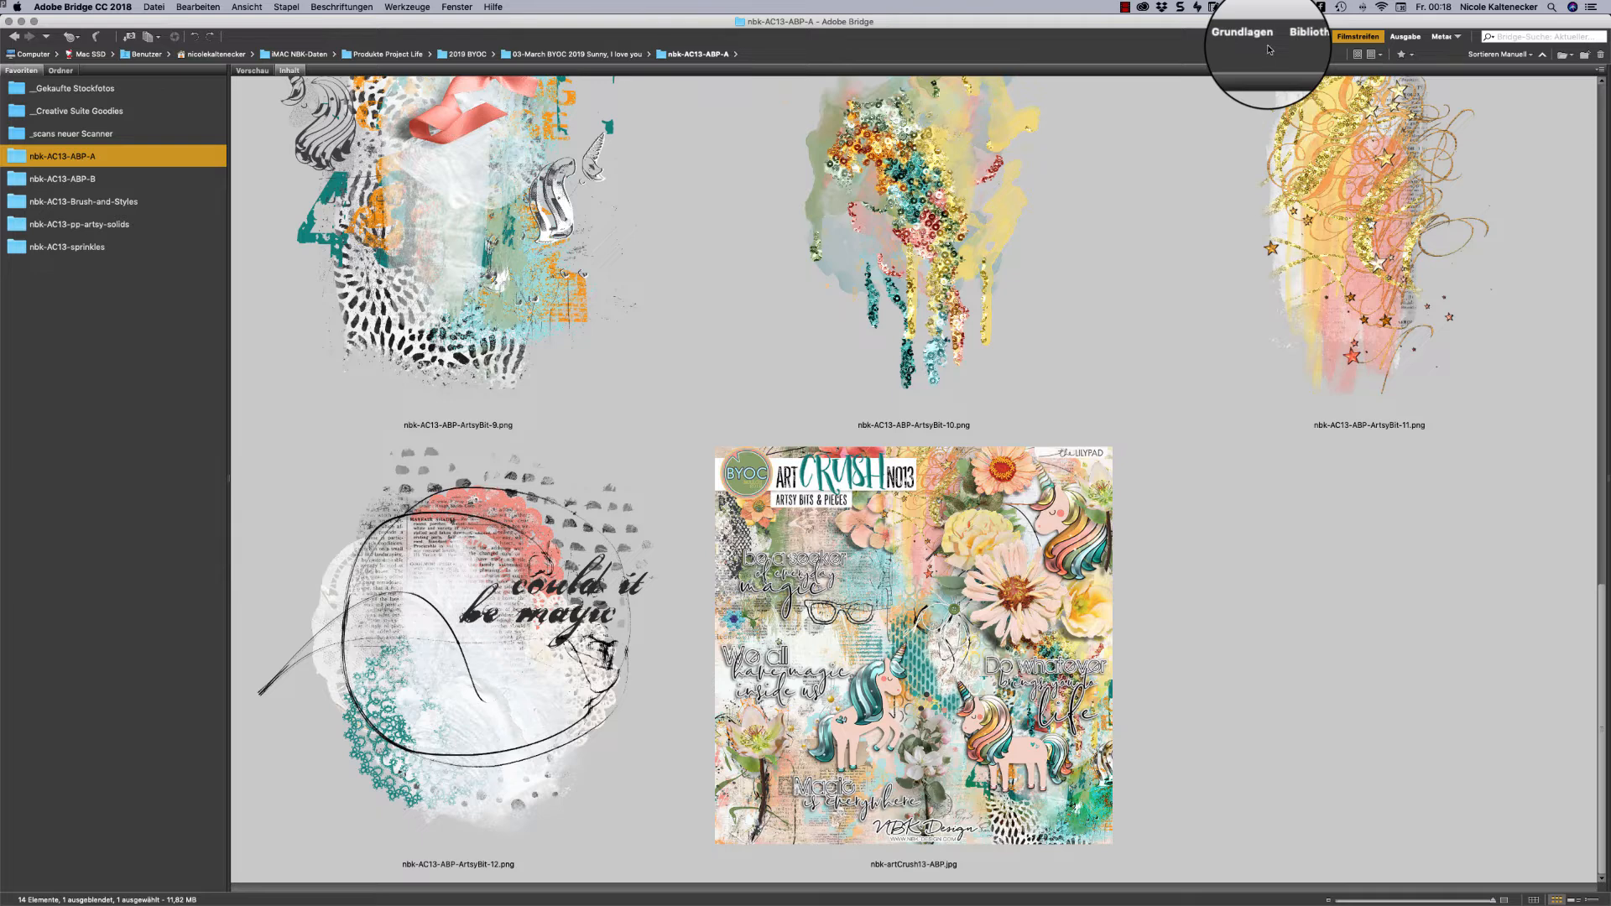
Open nbk-AC13-ABP-flower1-shadow.png from the nbk-AC13-ABP-B folder in Photoshop.
key("super+Up")
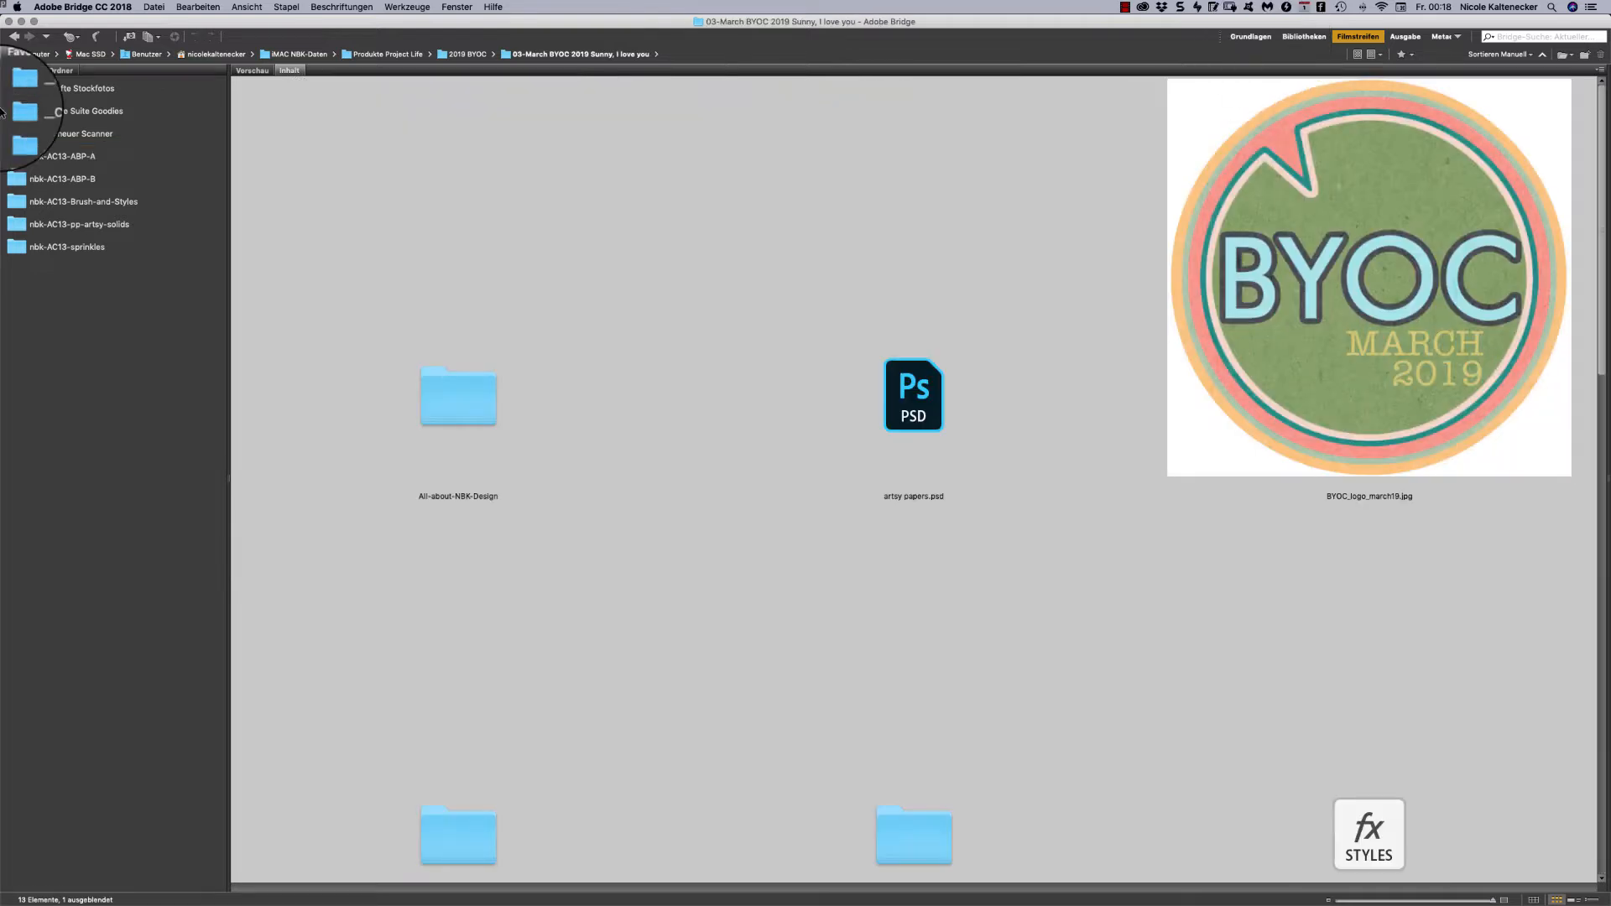
left_click(106, 177)
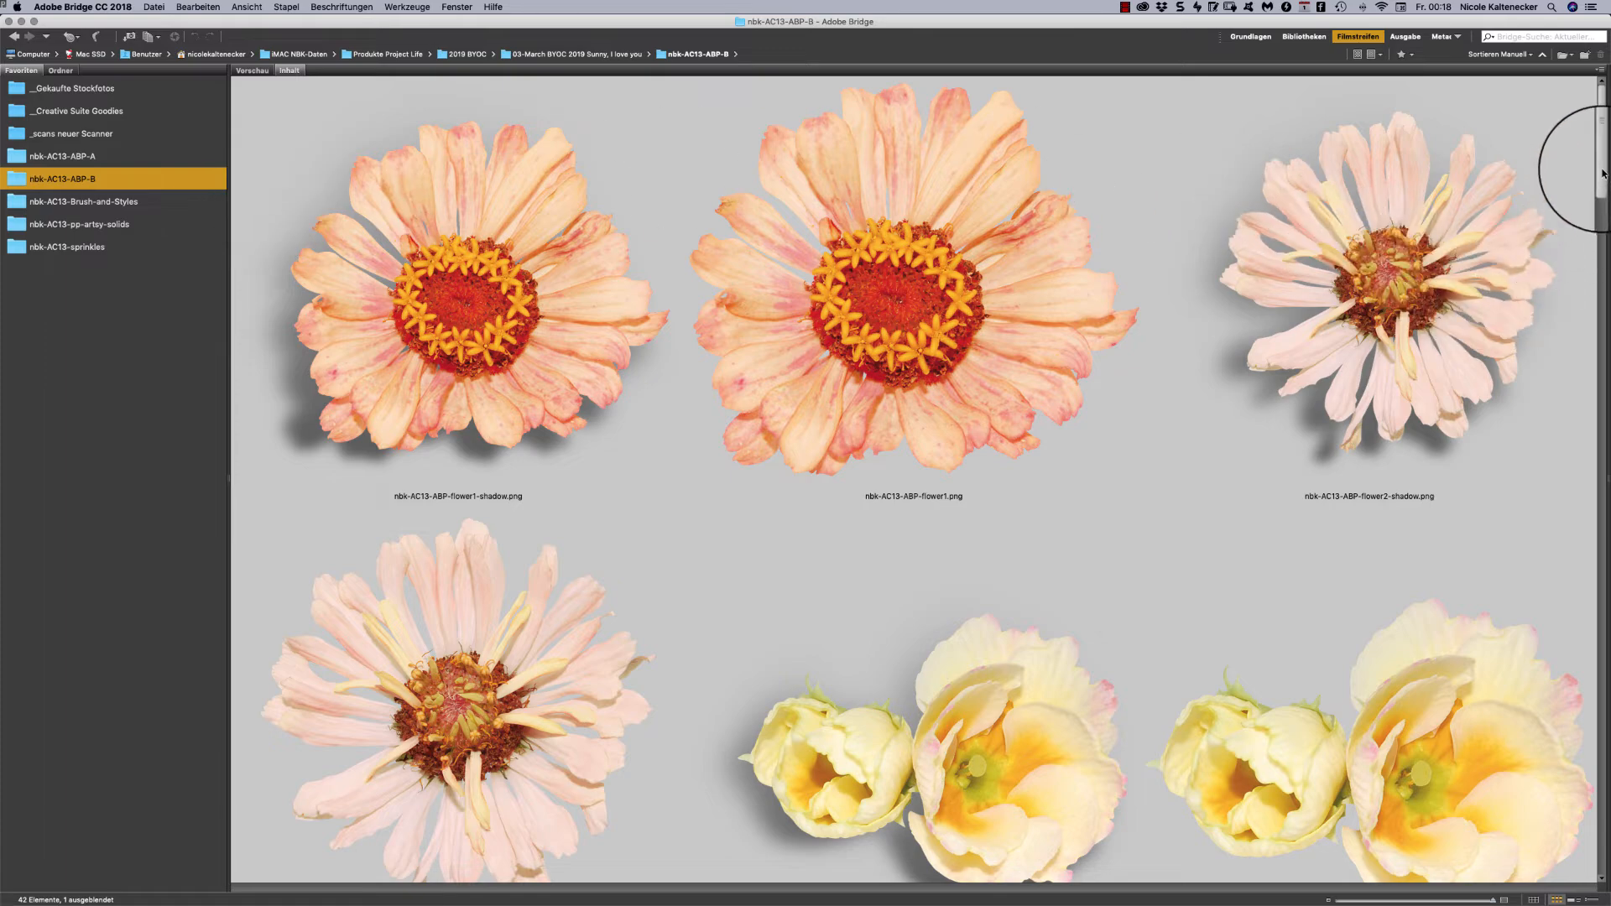
scroll(1594, 172, "down", 1)
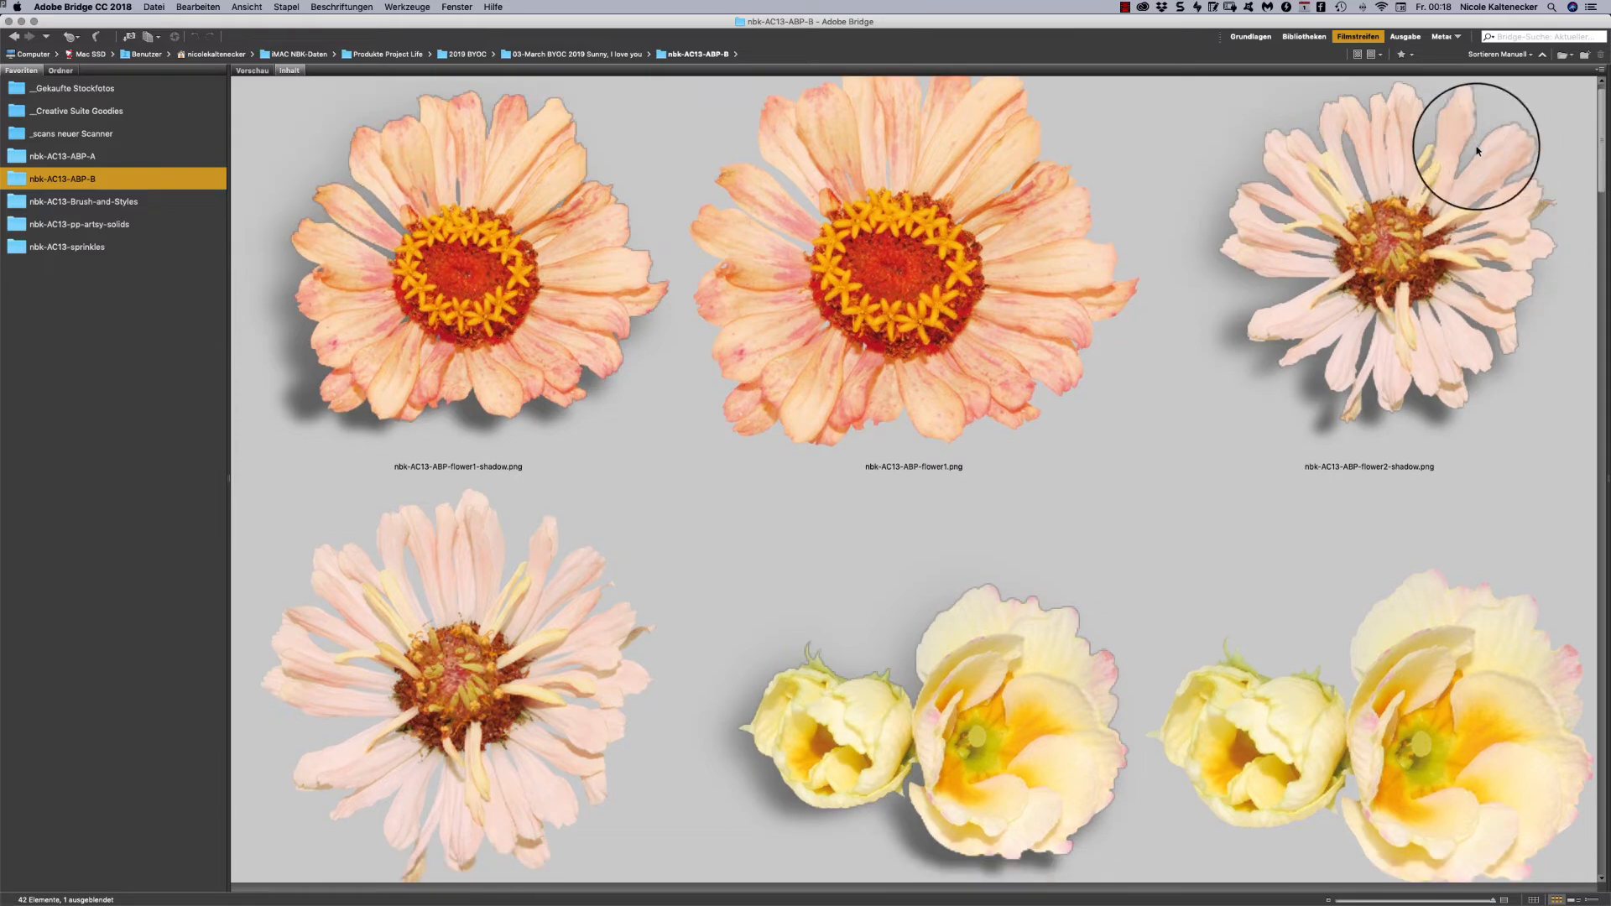
double_click(469, 252)
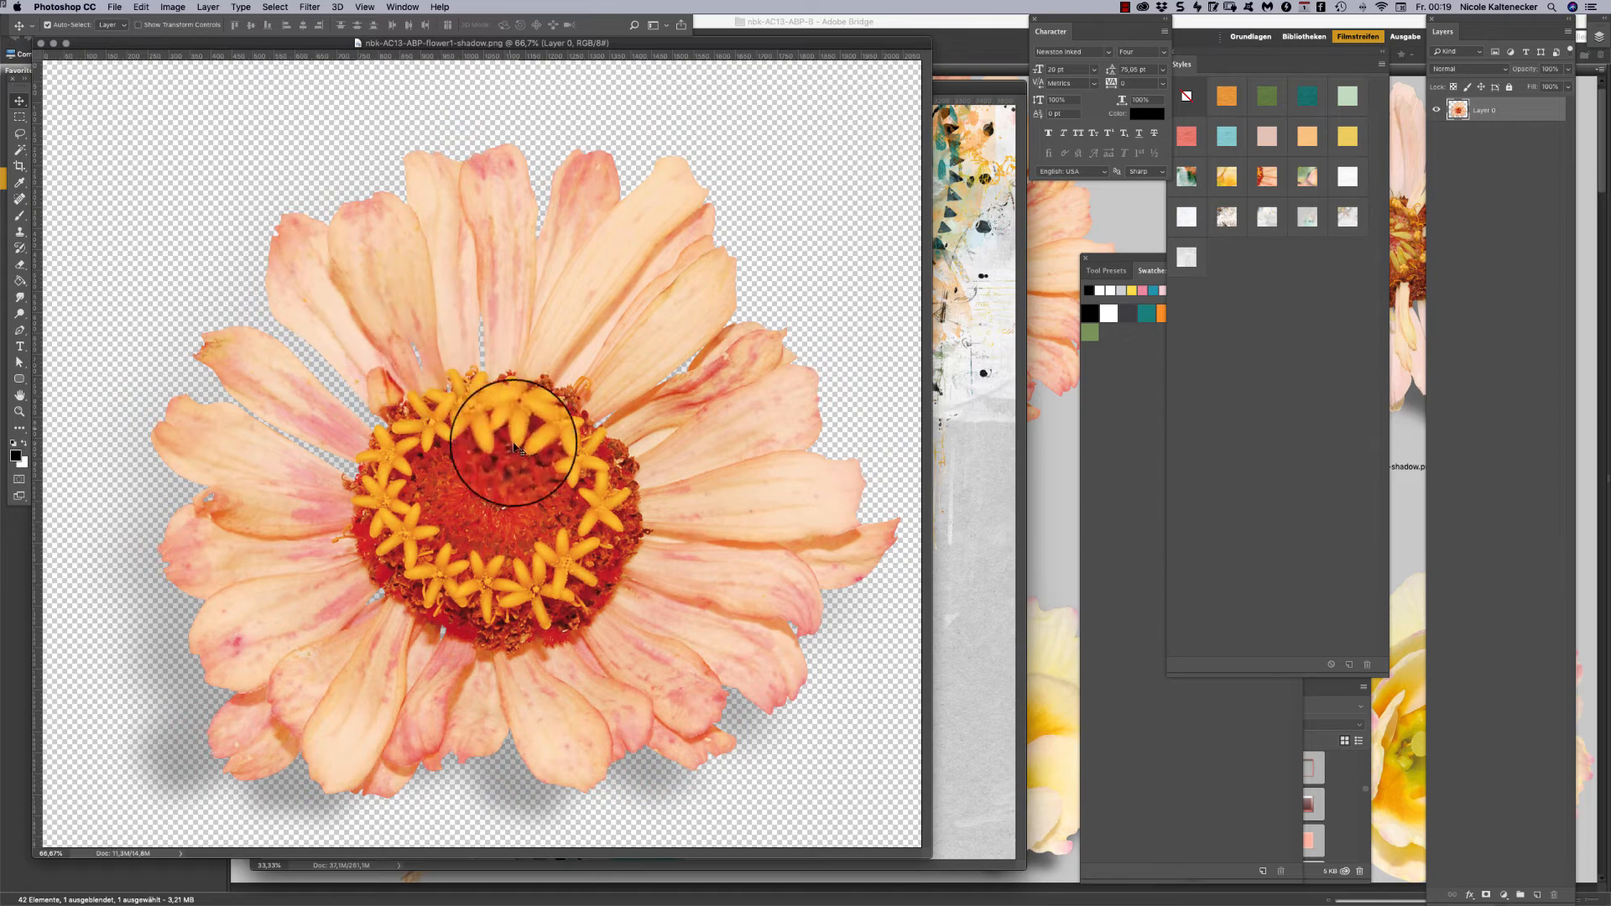
Place the shadowed orange flower on the paper, scale it to about 42% and move it up to the upper-right cluster.
left_click_drag(411, 369, 719, 460)
key("ctrl+t")
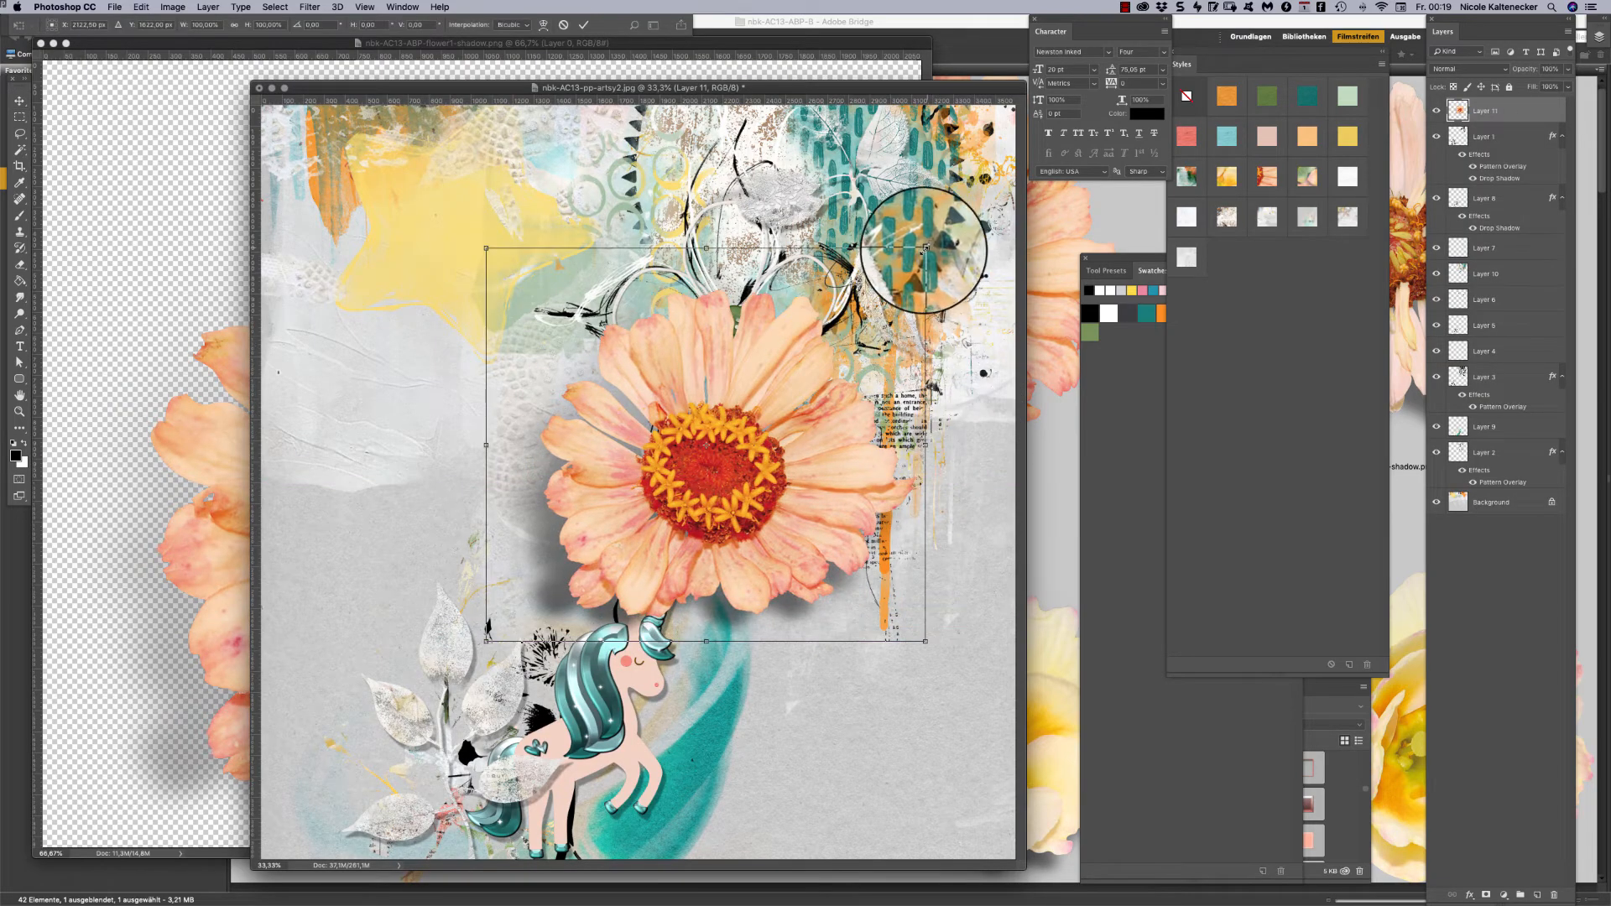
left_click_drag(924, 248, 646, 452)
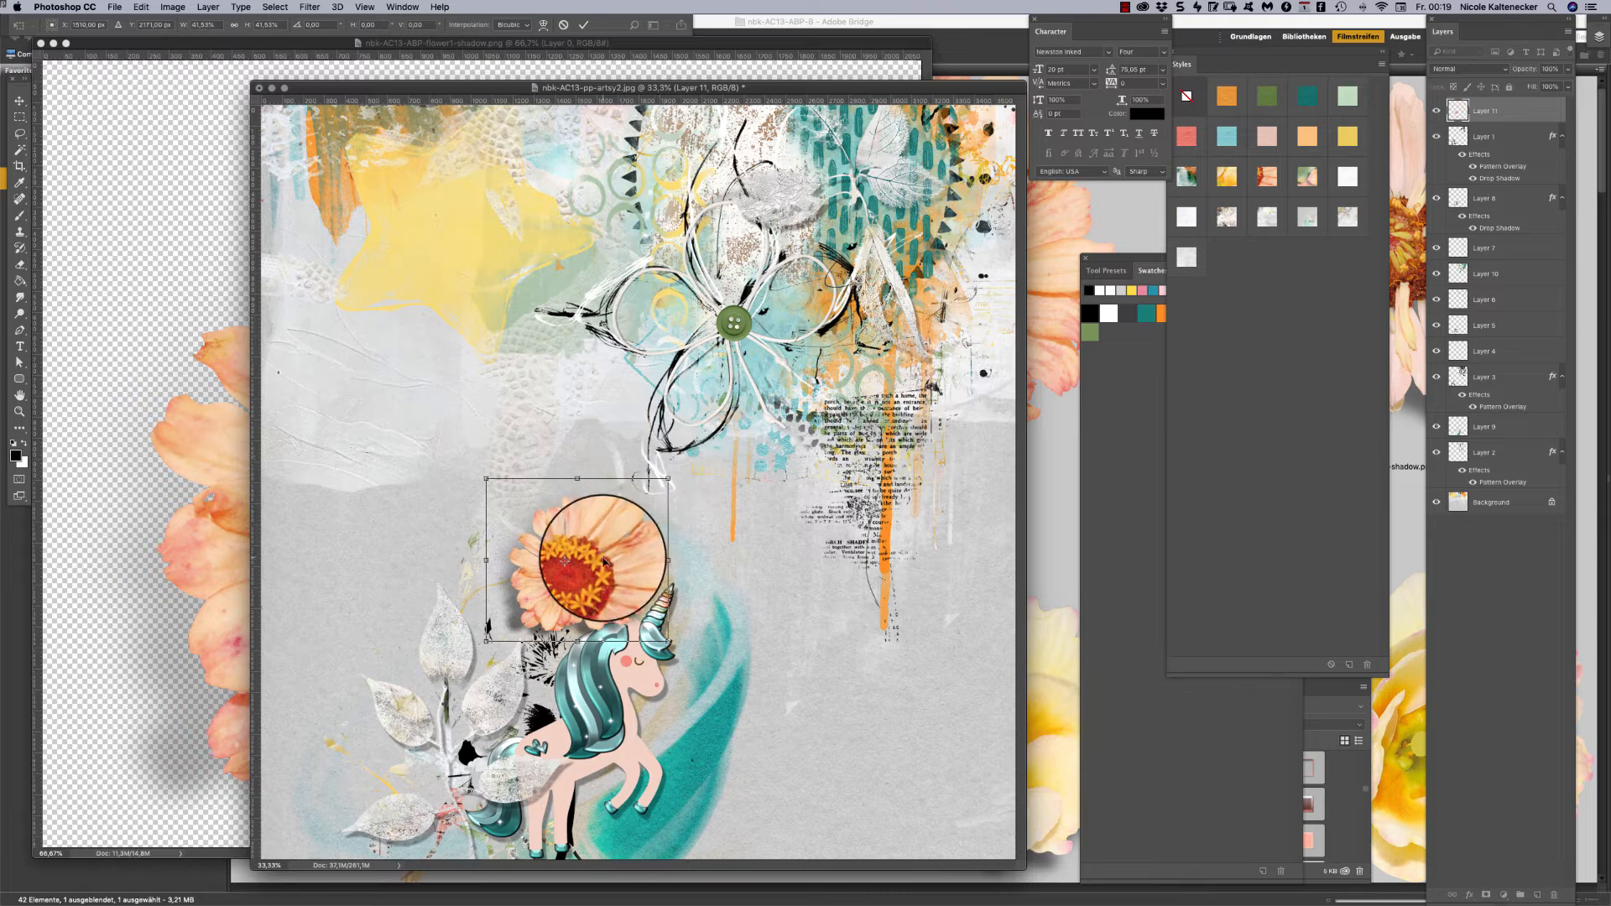
left_click_drag(603, 569, 842, 156)
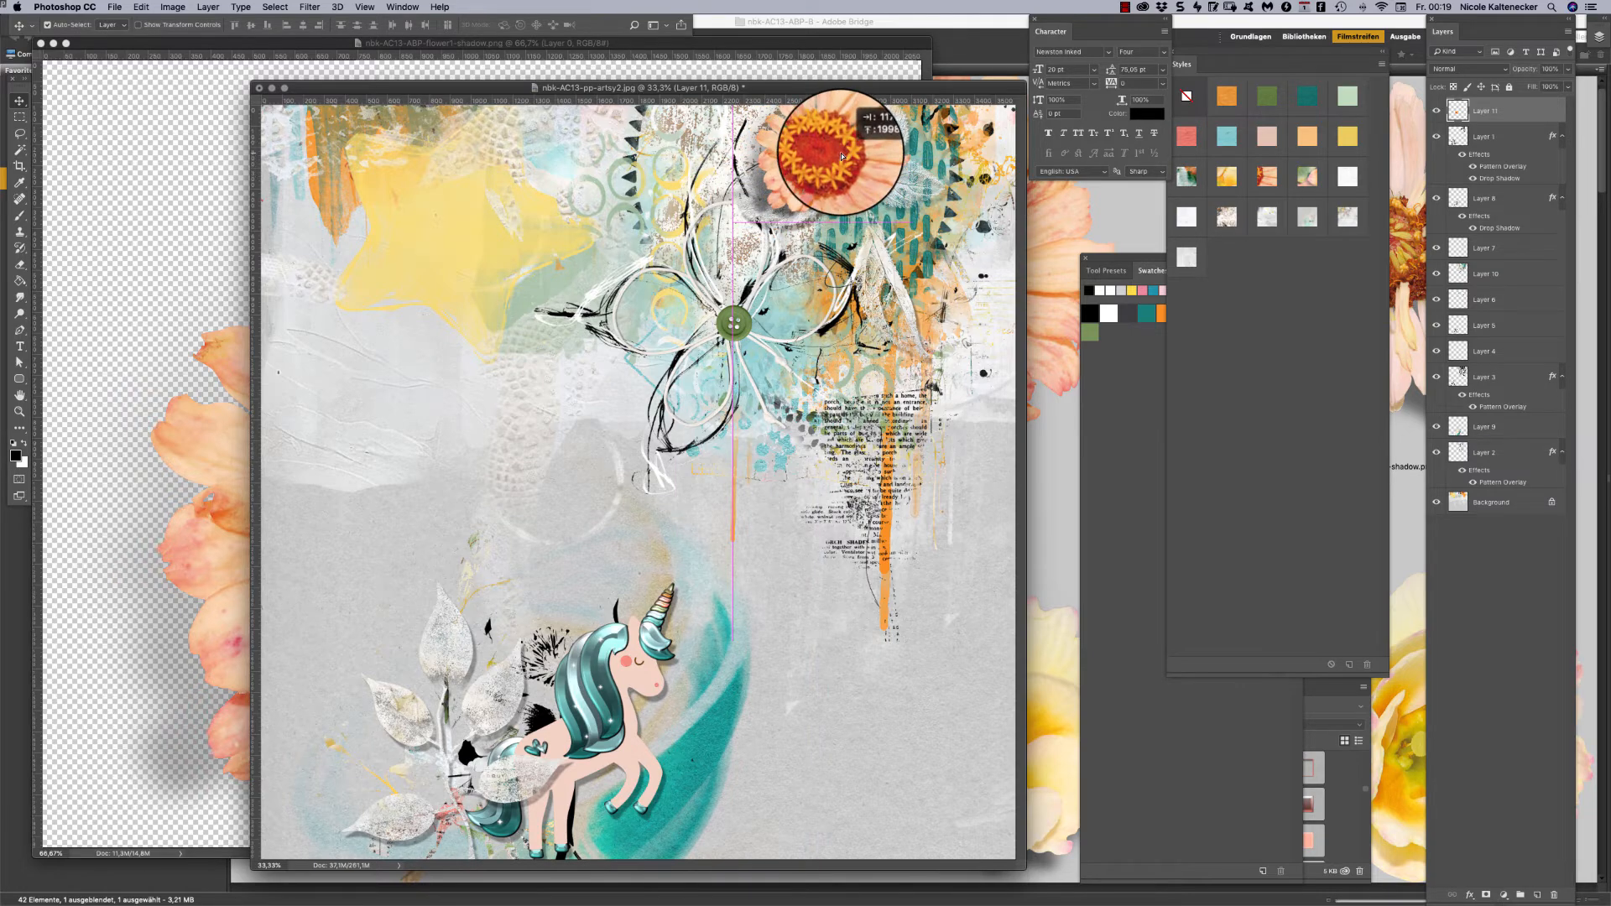
Close the flower's source image and position the orange flower just below and right of the green button, above the text drips.
left_click(152, 167)
key("super+w")
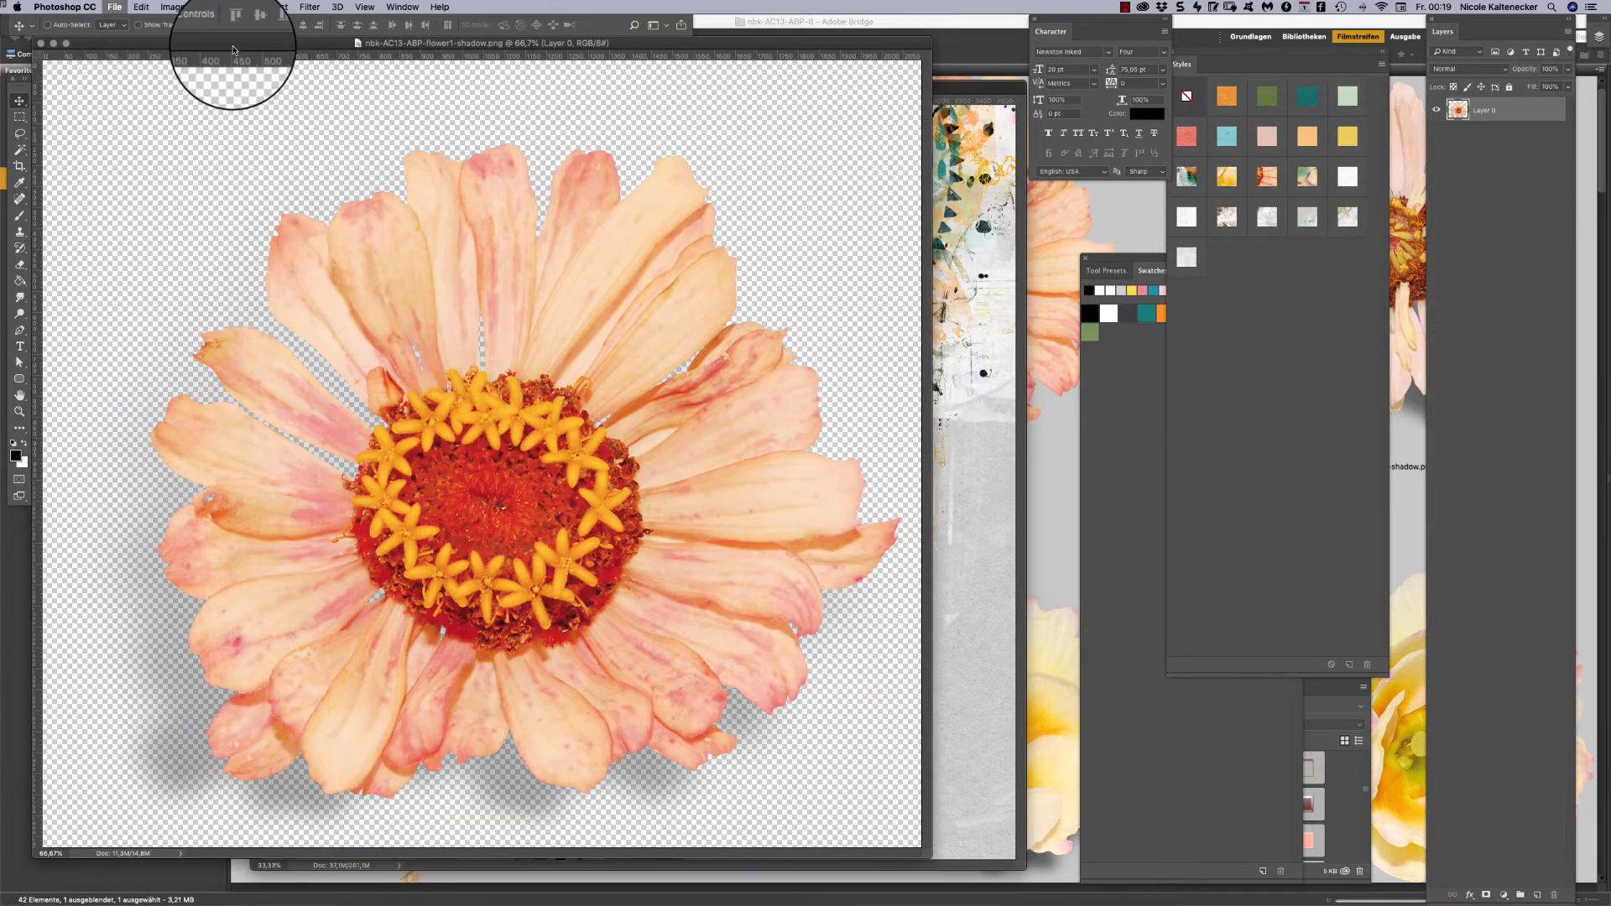
left_click_drag(827, 149, 847, 379)
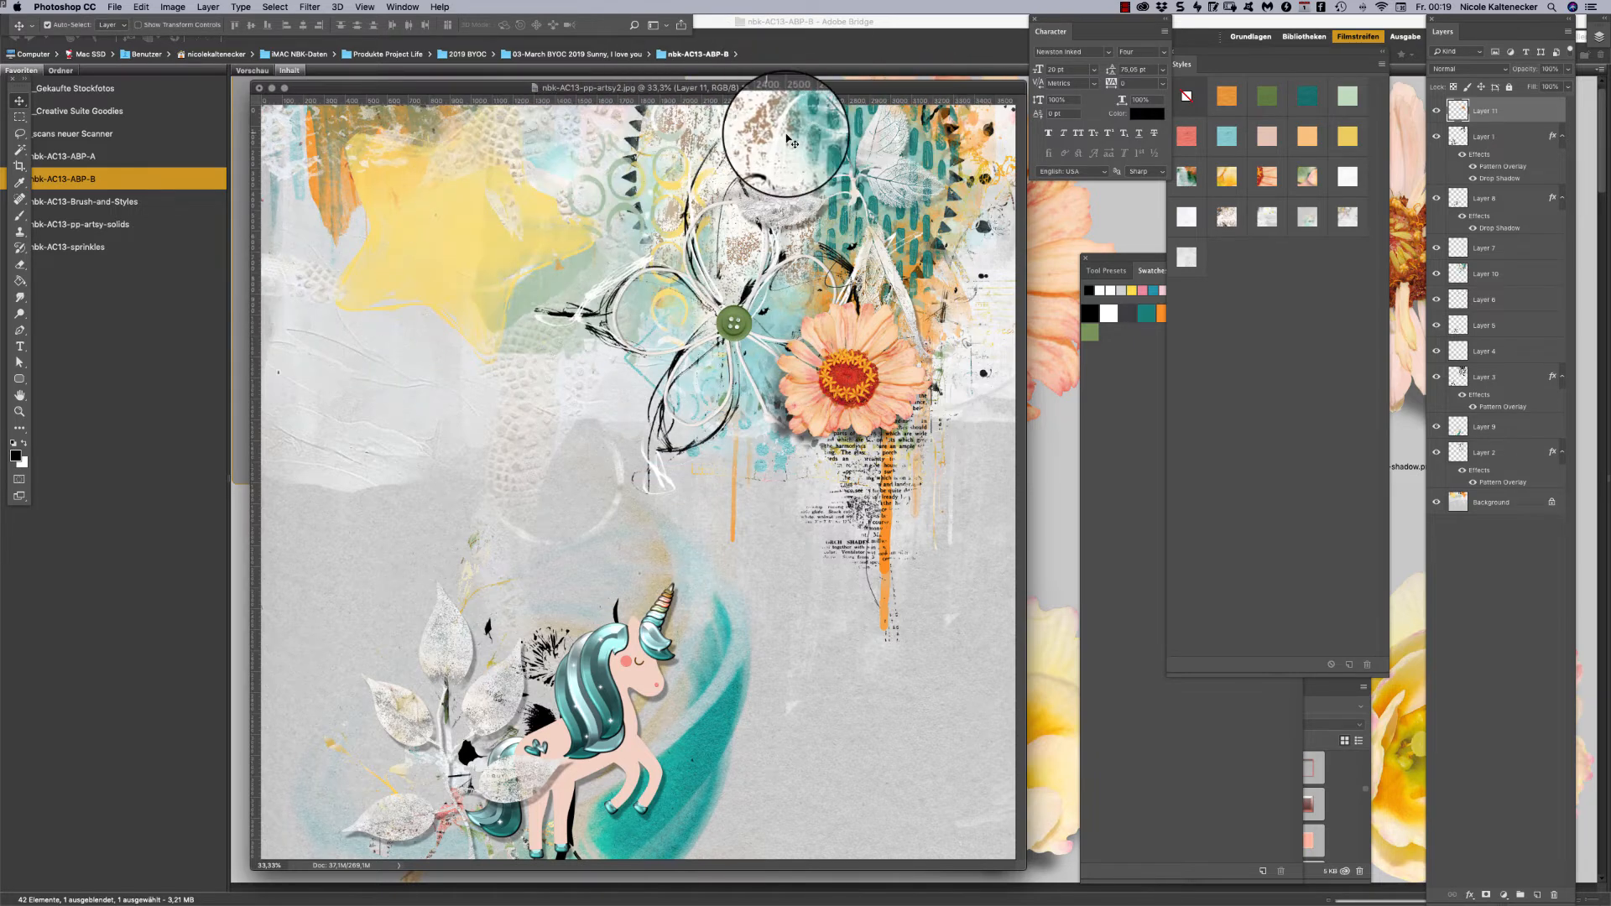
left_click_drag(752, 633, 773, 328)
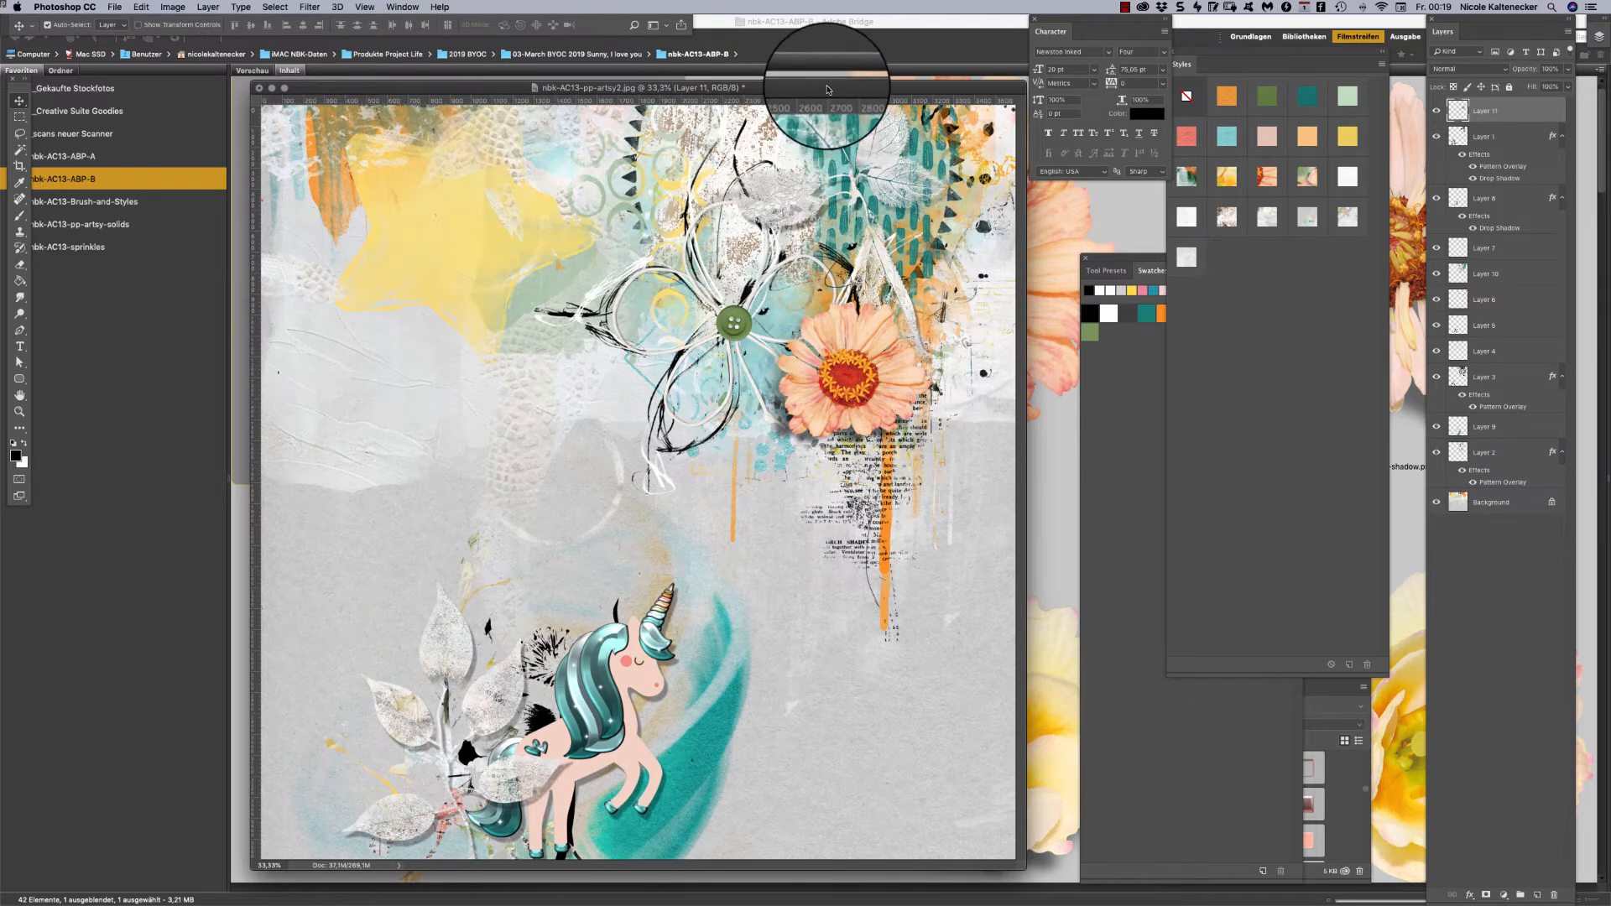
Switch to Bridge, browse the greenery in the nbk-AC13-ABP-B folder and open nbk-AC13-ABP-greenery-3-shadow.png in Photoshop.
left_click_drag(825, 87, 720, 41)
left_click(1024, 457)
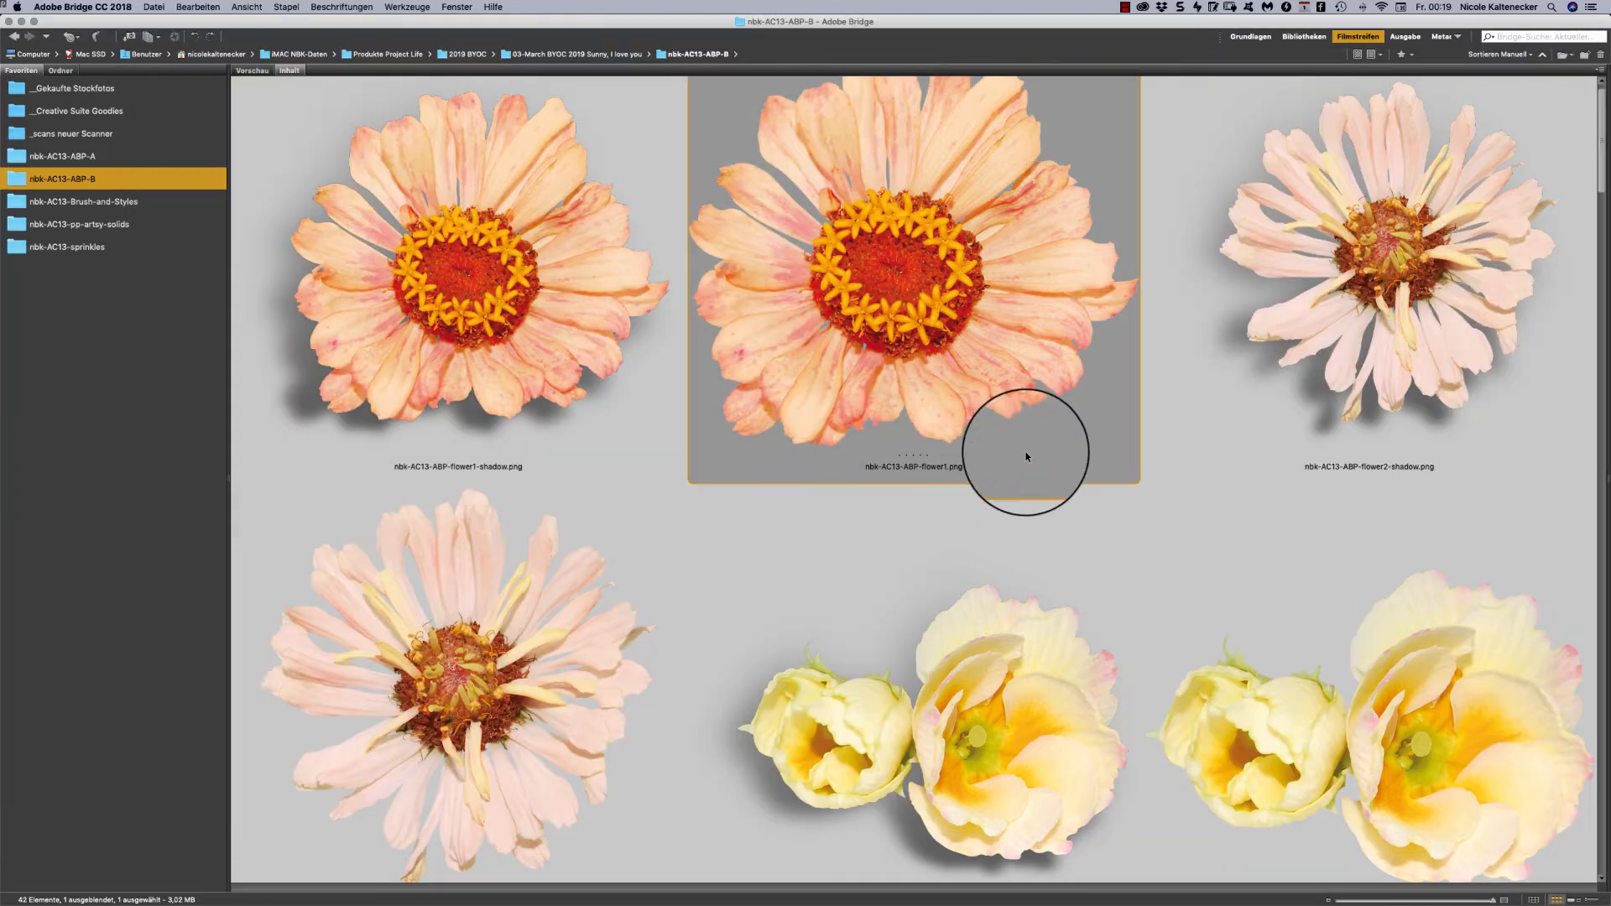
scroll(1536, 299, "down", 10)
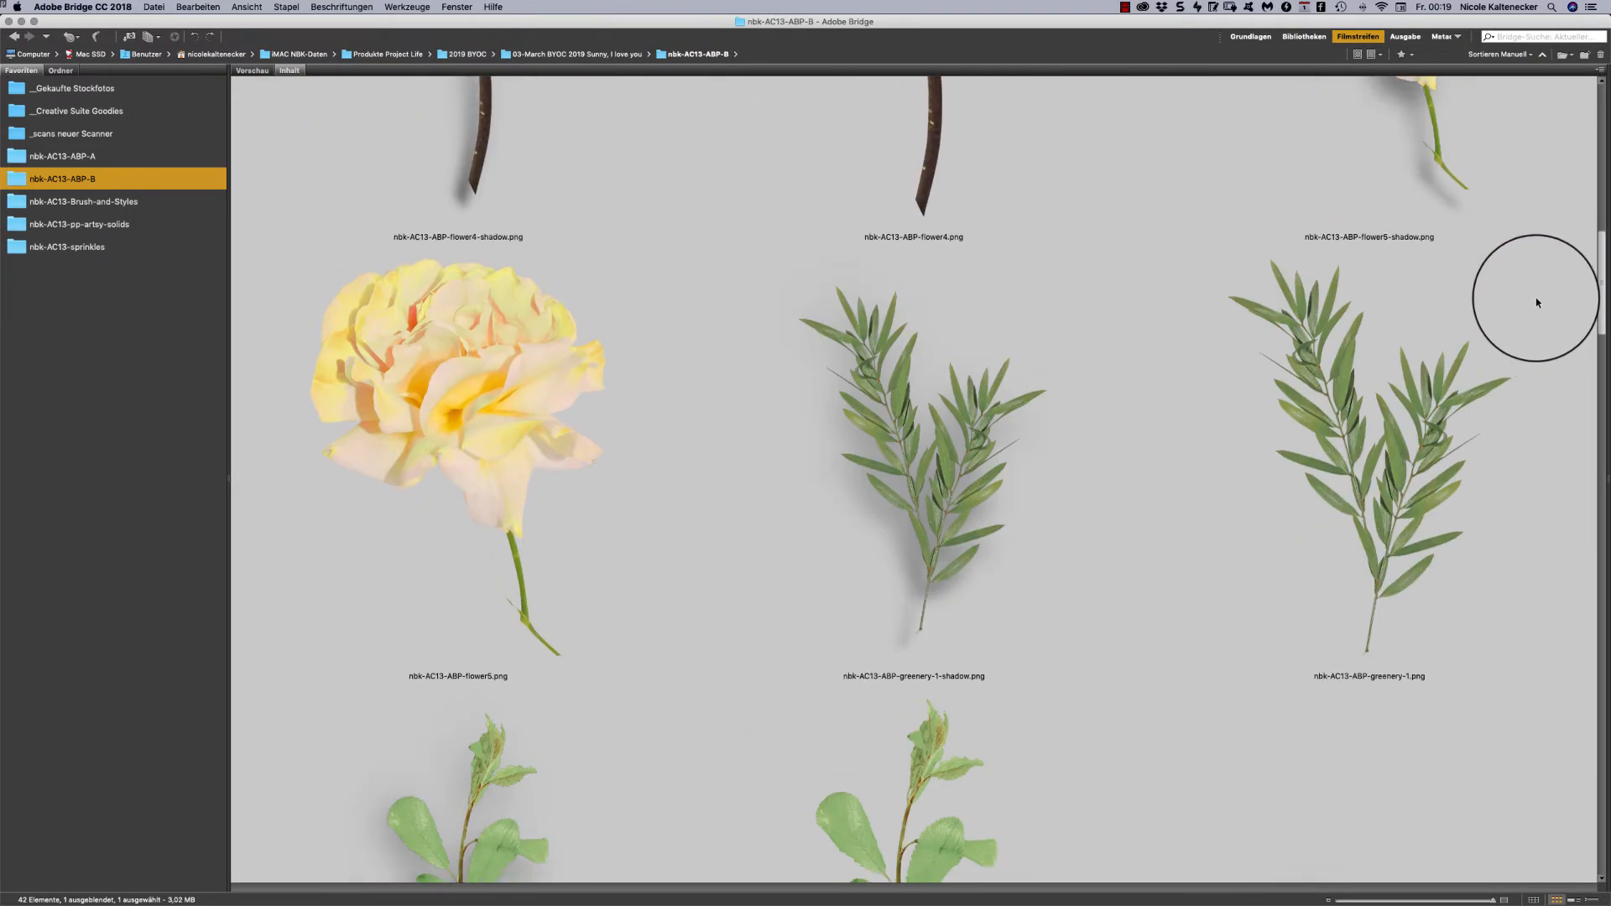
scroll(1535, 297, "down", 5)
scroll(1514, 373, "down", 5)
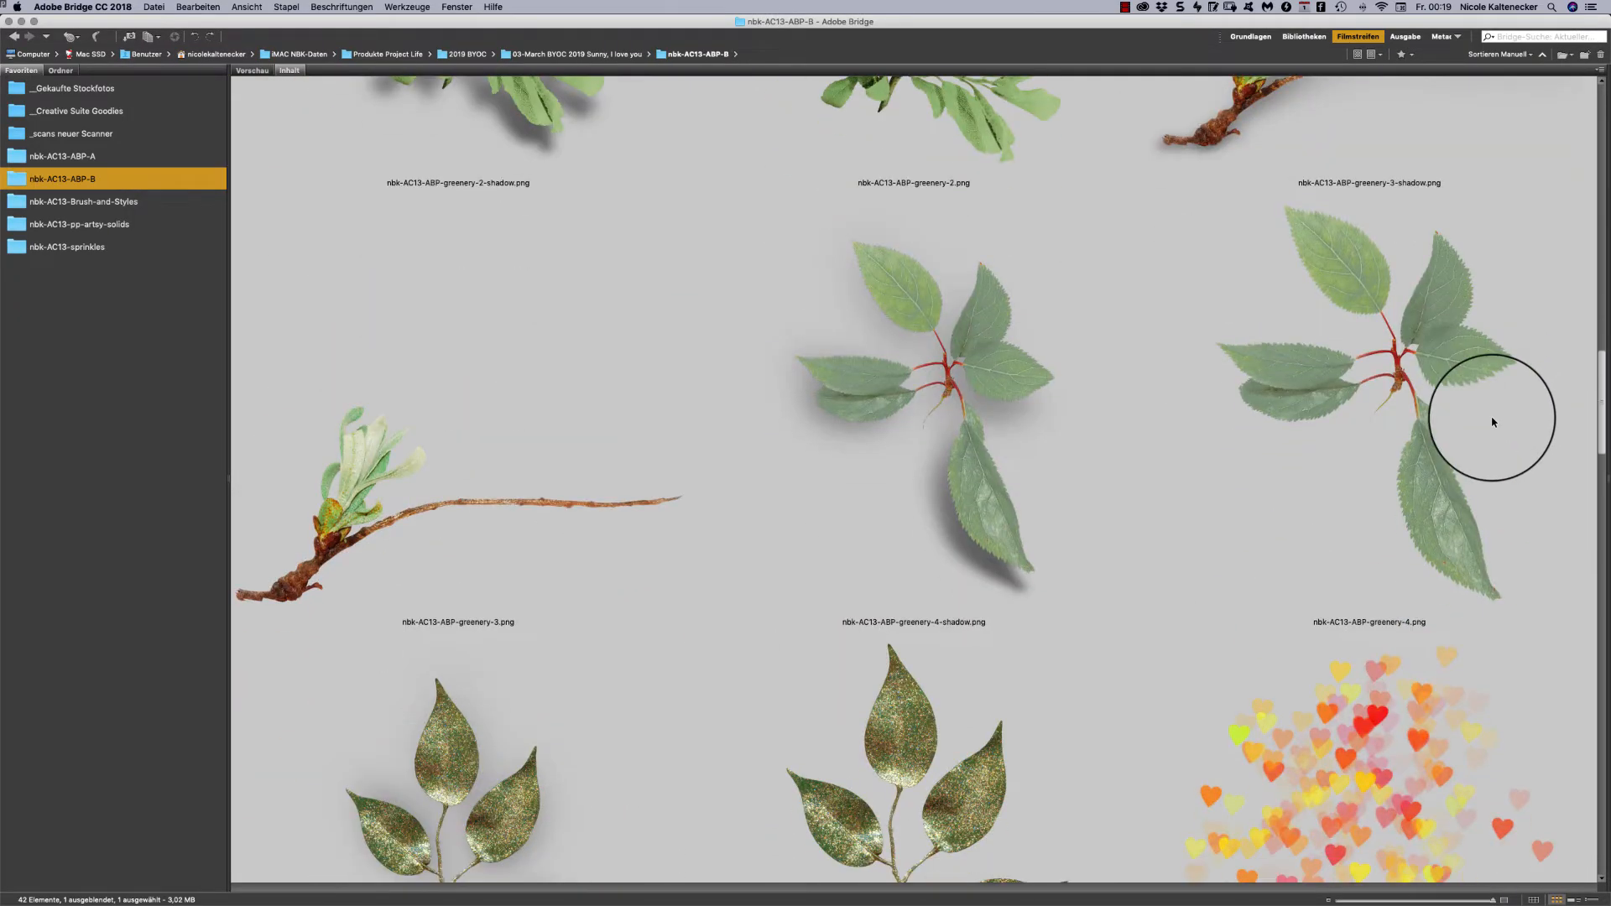
scroll(1493, 422, "down", 3)
scroll(1475, 455, "up", 5)
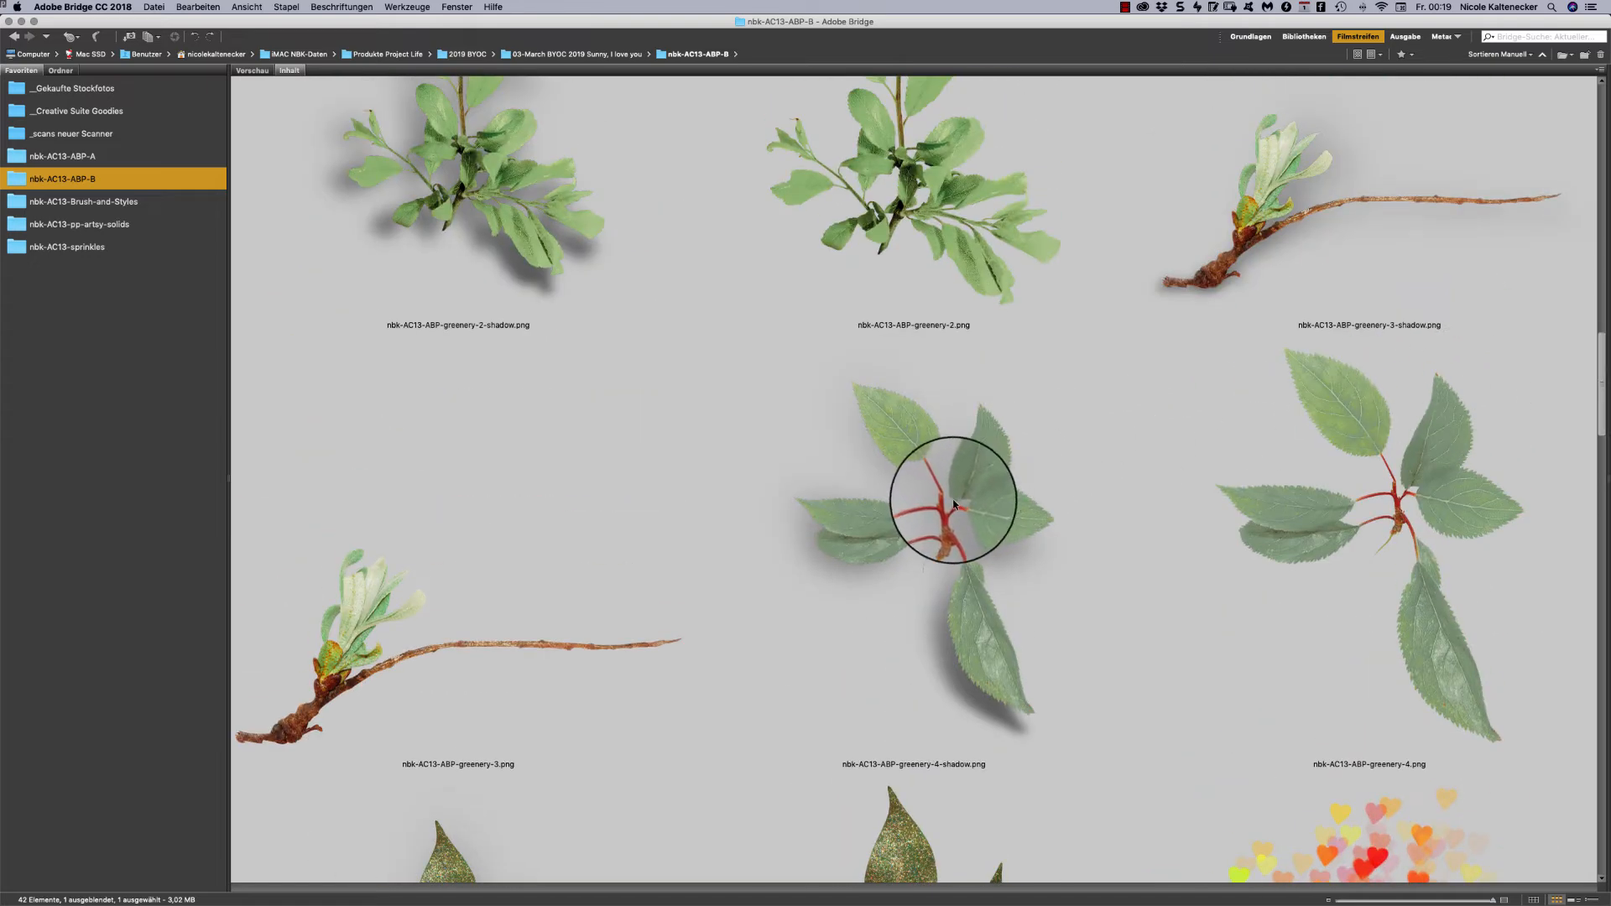
double_click(1262, 250)
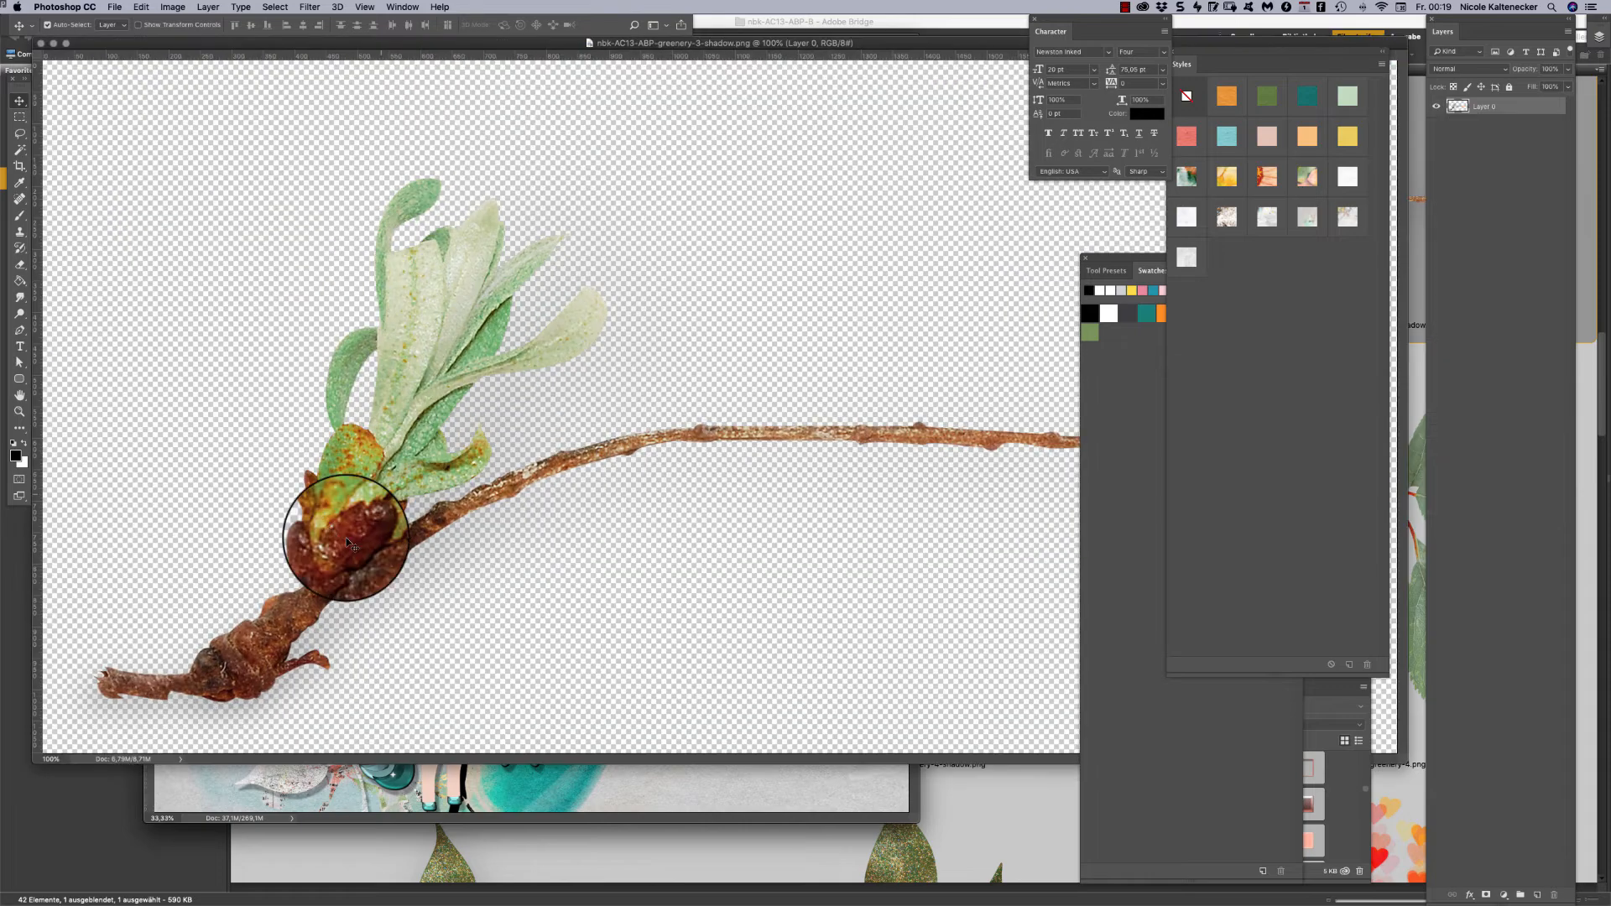
Place the leafy branch on the paper and tuck it behind the orange flower so it sticks out to the right.
left_click_drag(349, 544, 718, 327)
left_click(696, 279, "super")
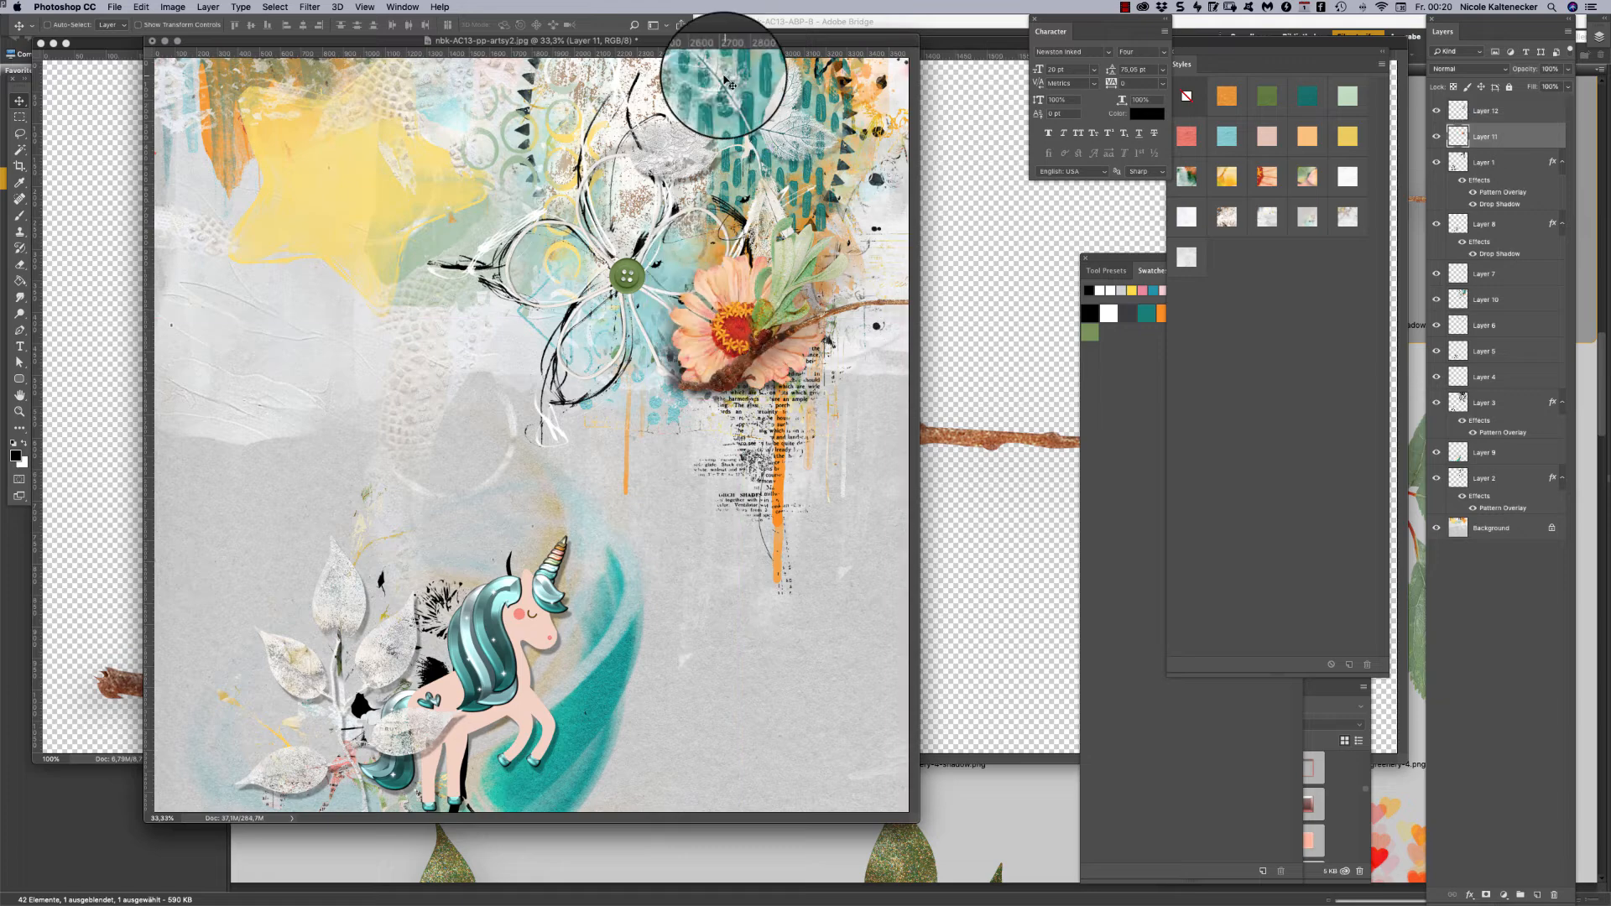
left_click_drag(725, 81, 483, 211)
left_click_drag(797, 311, 862, 258)
Close the branch's source image and open nbk-AC13-ABP-greenery-1-shadow.png from Bridge.
left_click(1016, 273)
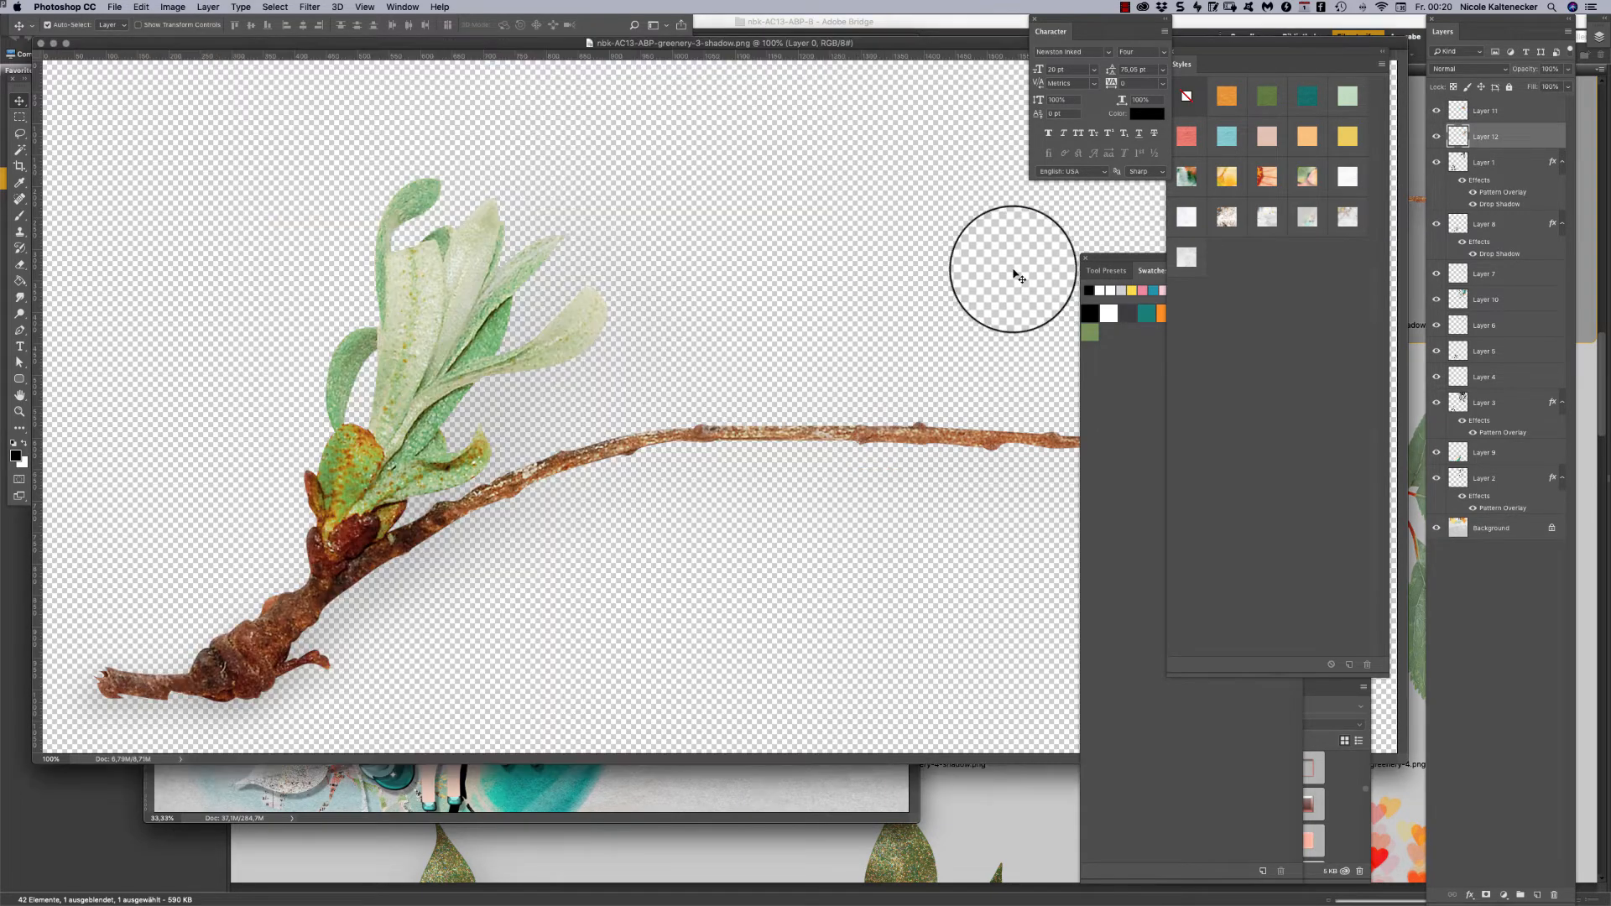
key("super+w")
left_click(974, 741)
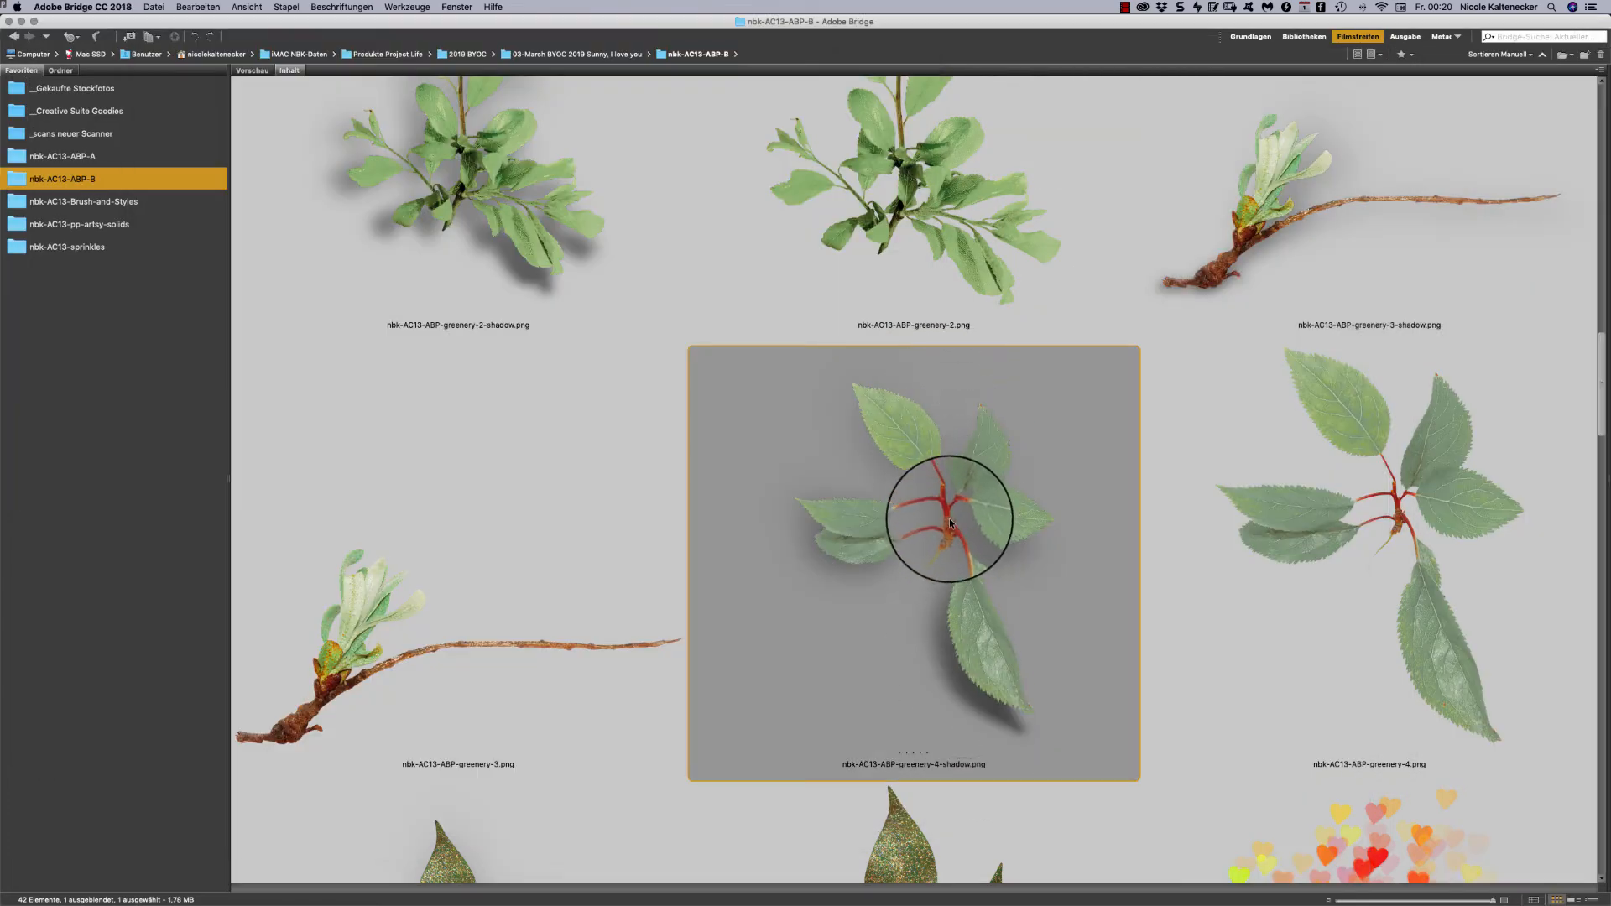
scroll(974, 52, "up", 5)
scroll(974, 51, "up", 5)
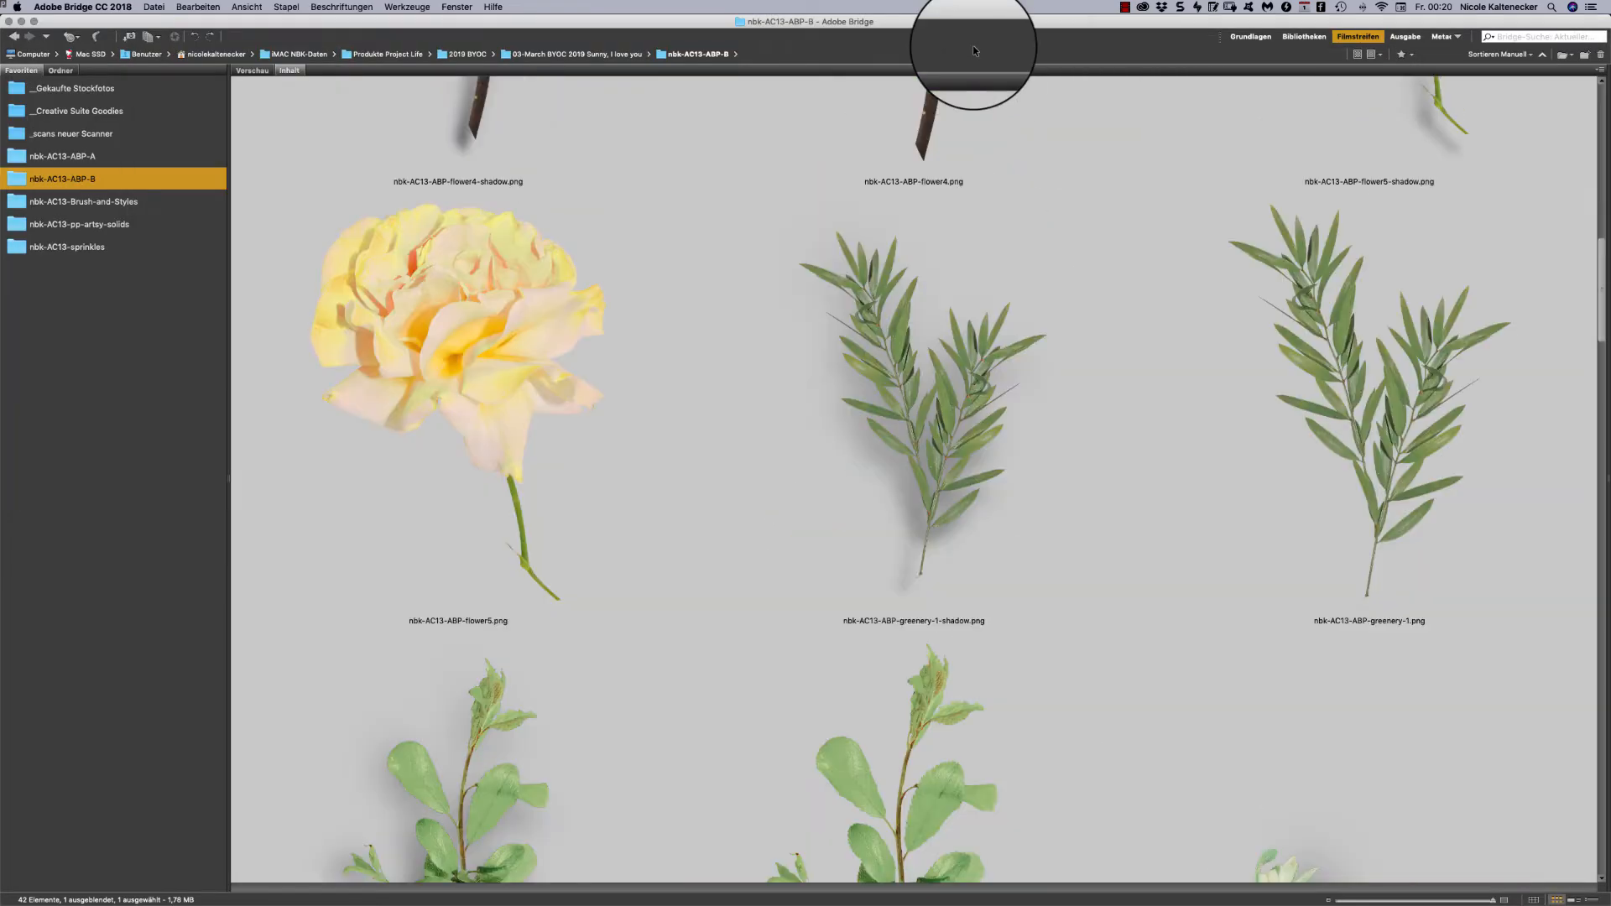
double_click(970, 439)
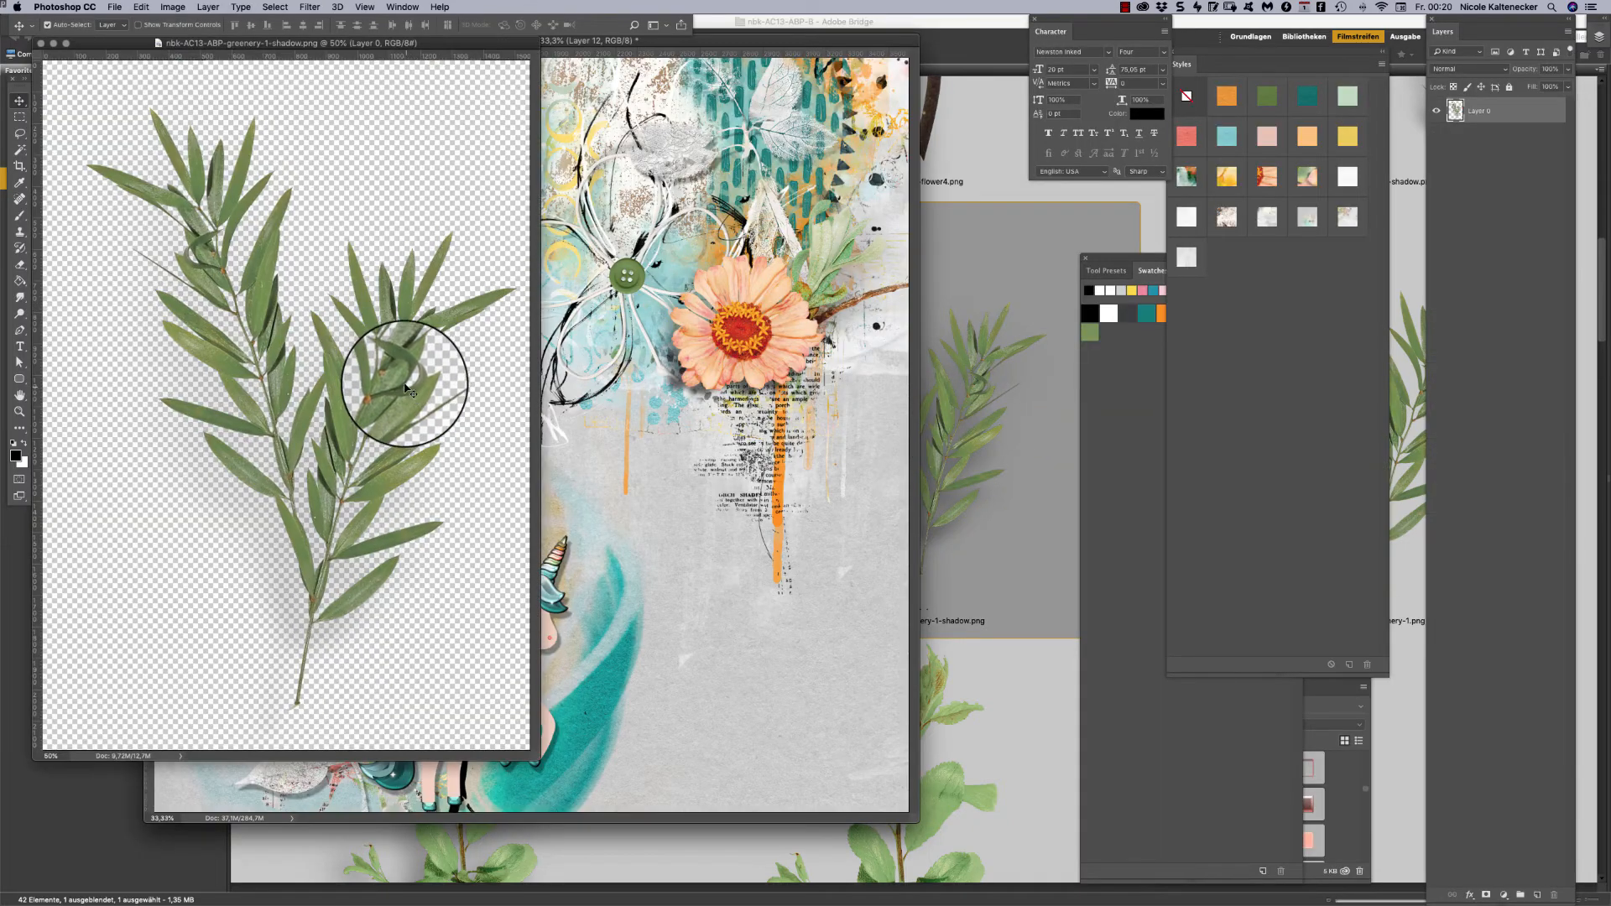
Place the narrow-leaved greenery on the paper, scale it down and set it among the white leaves beside the unicorn.
left_click_drag(425, 353, 440, 592)
key("ctrl+t")
left_click_drag(396, 701, 392, 755)
key("Return")
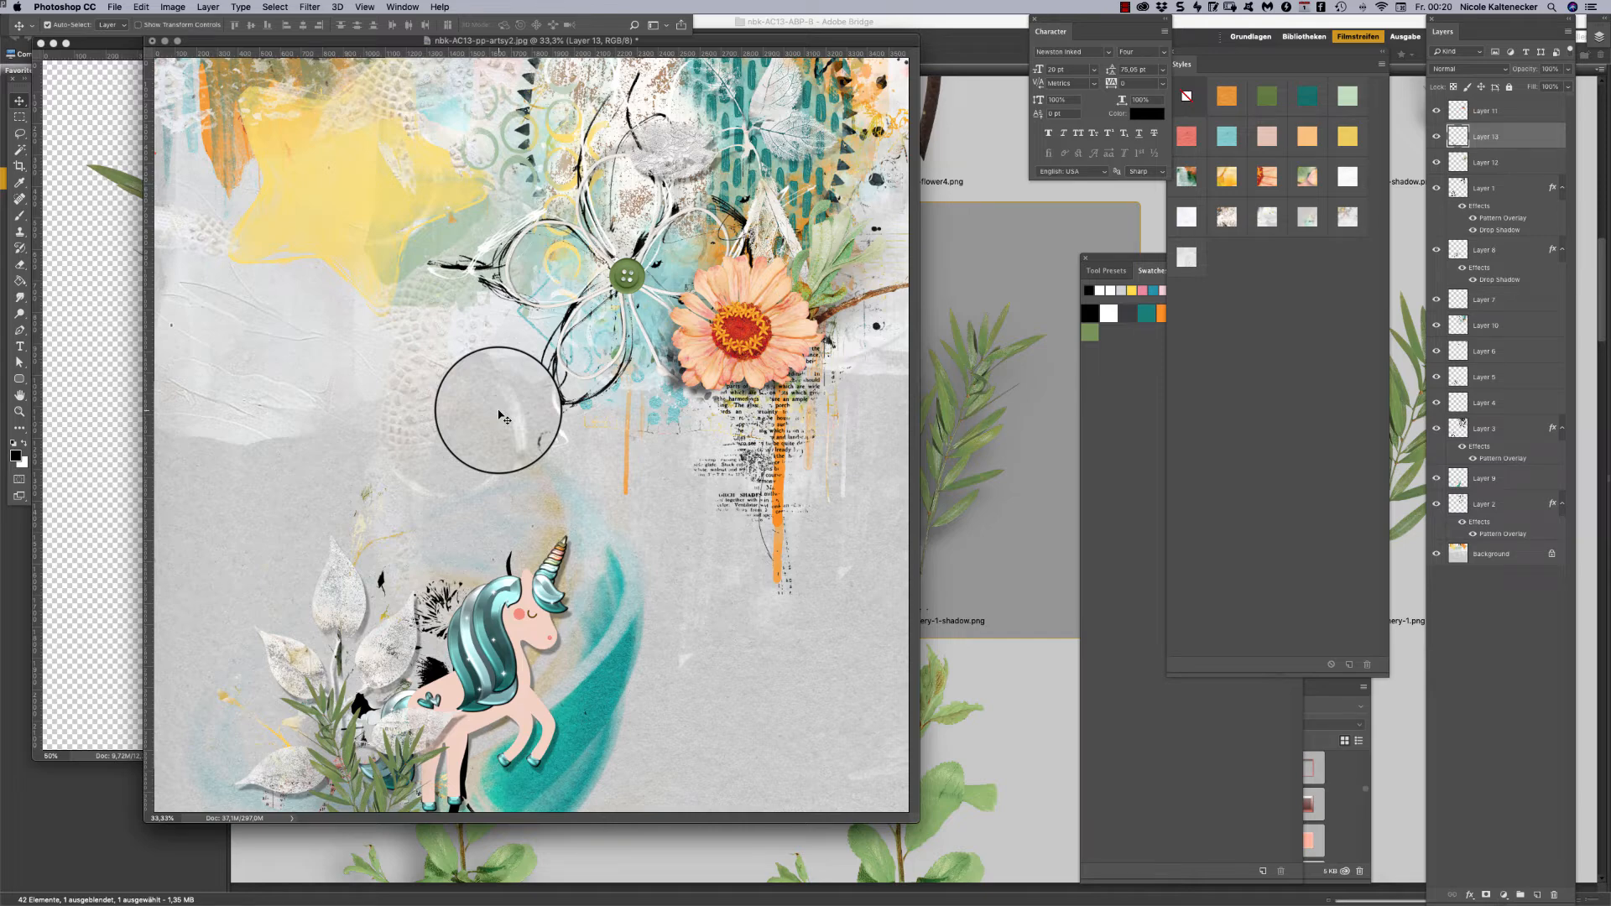
Close the narrow-leaved greenery's source image and select the unicorn's layer on the paper.
left_click_drag(620, 41, 703, 66)
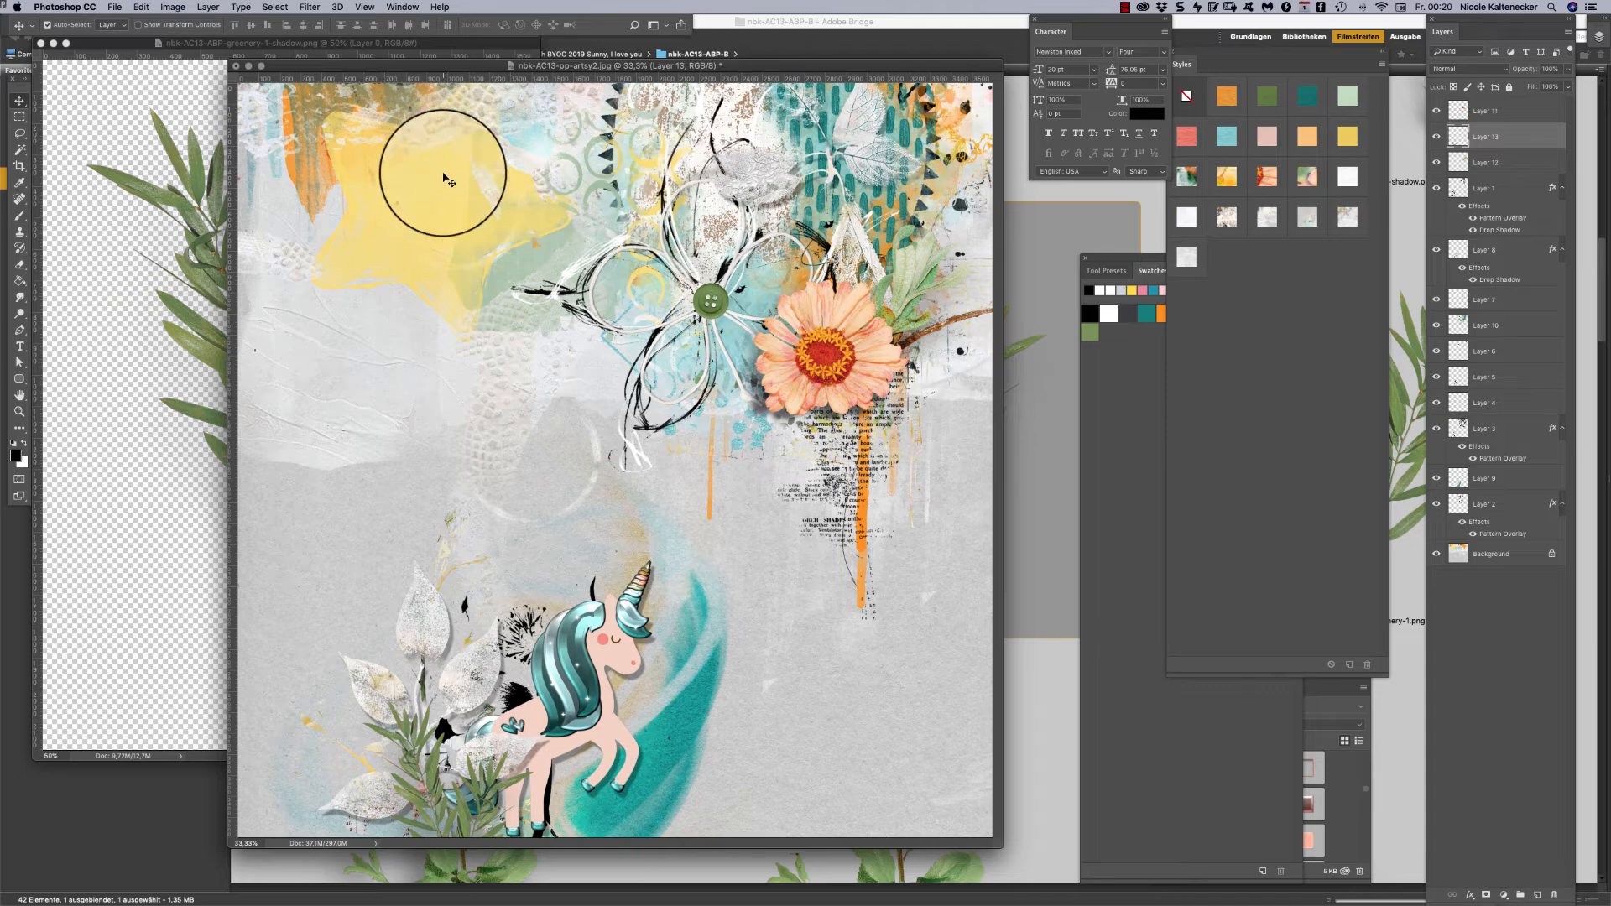
left_click_drag(778, 65, 764, 52)
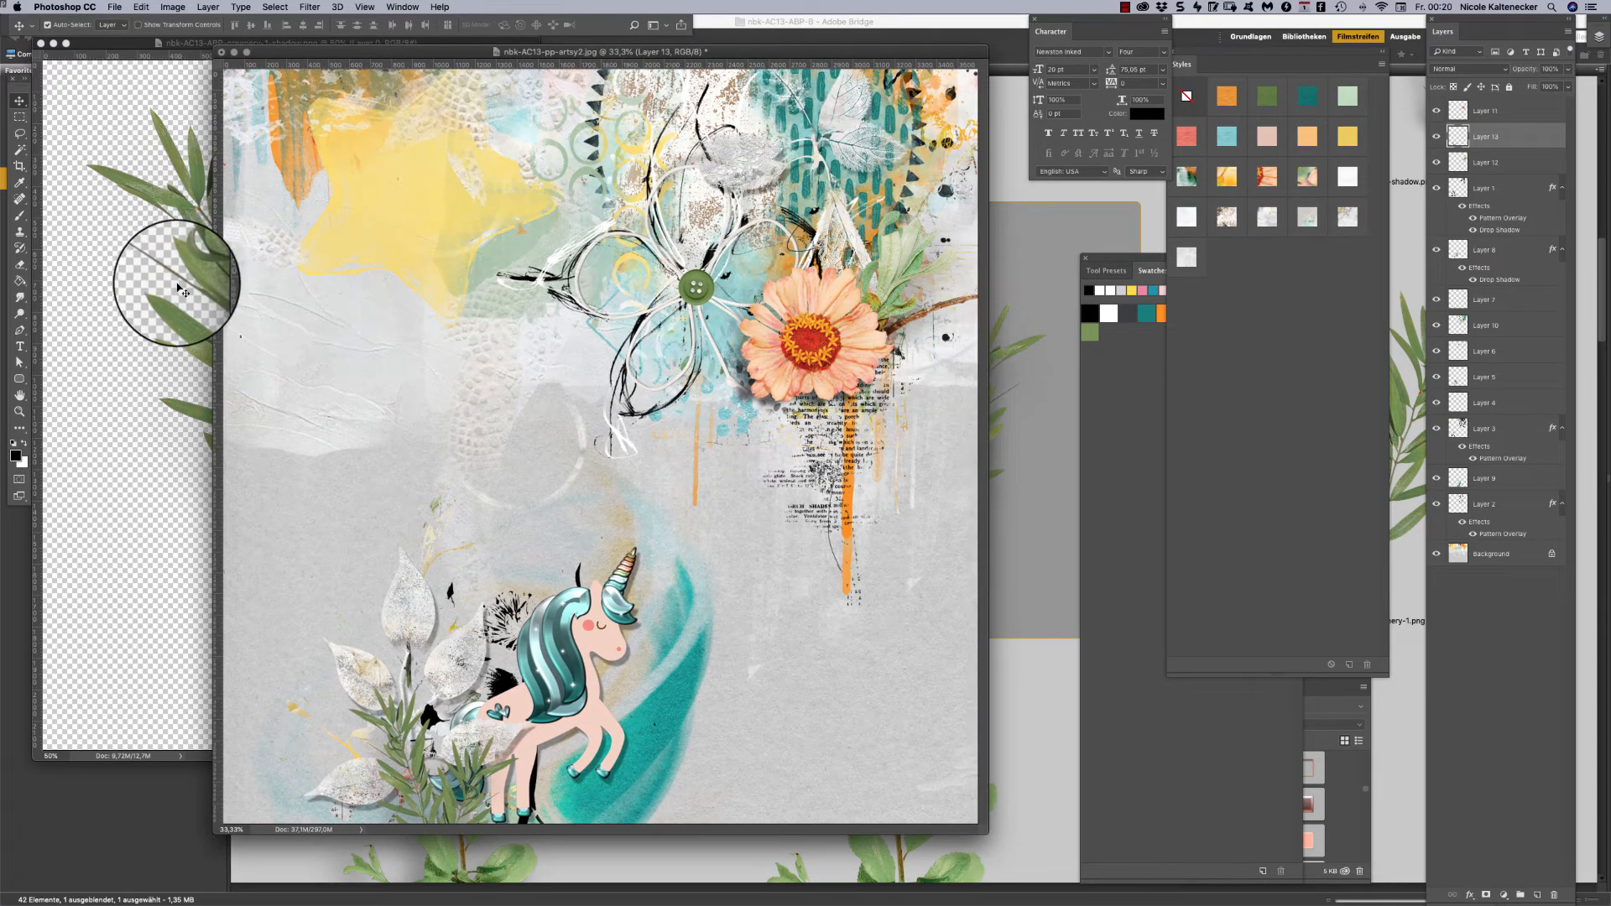
left_click(177, 290)
key("super+w")
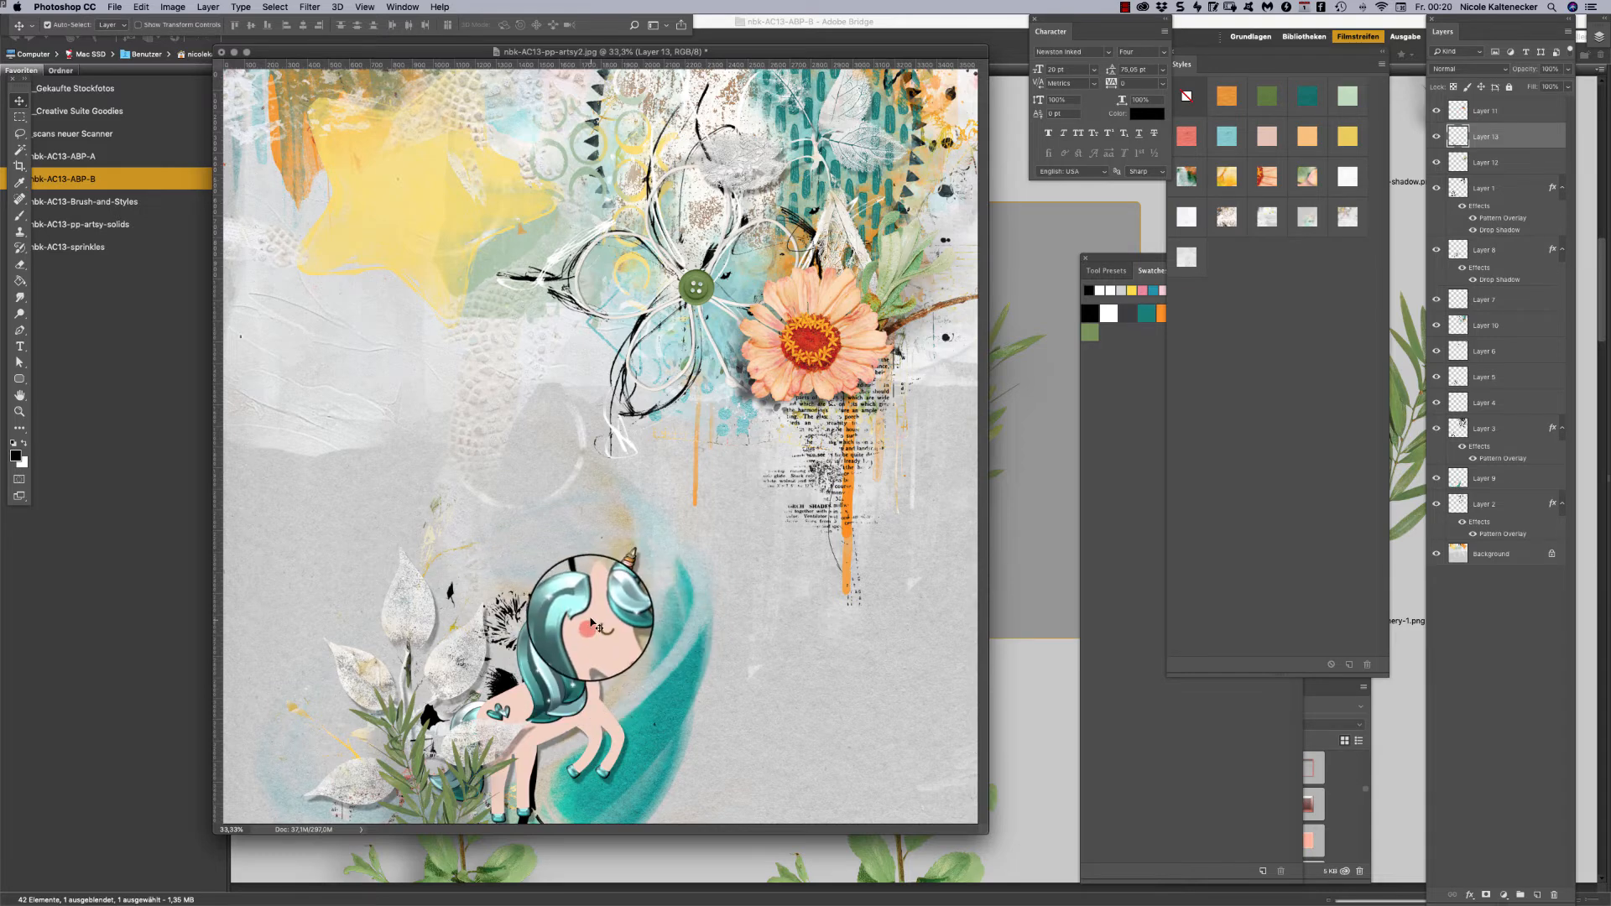
left_click(643, 579)
left_click_drag(645, 580, 1011, 172)
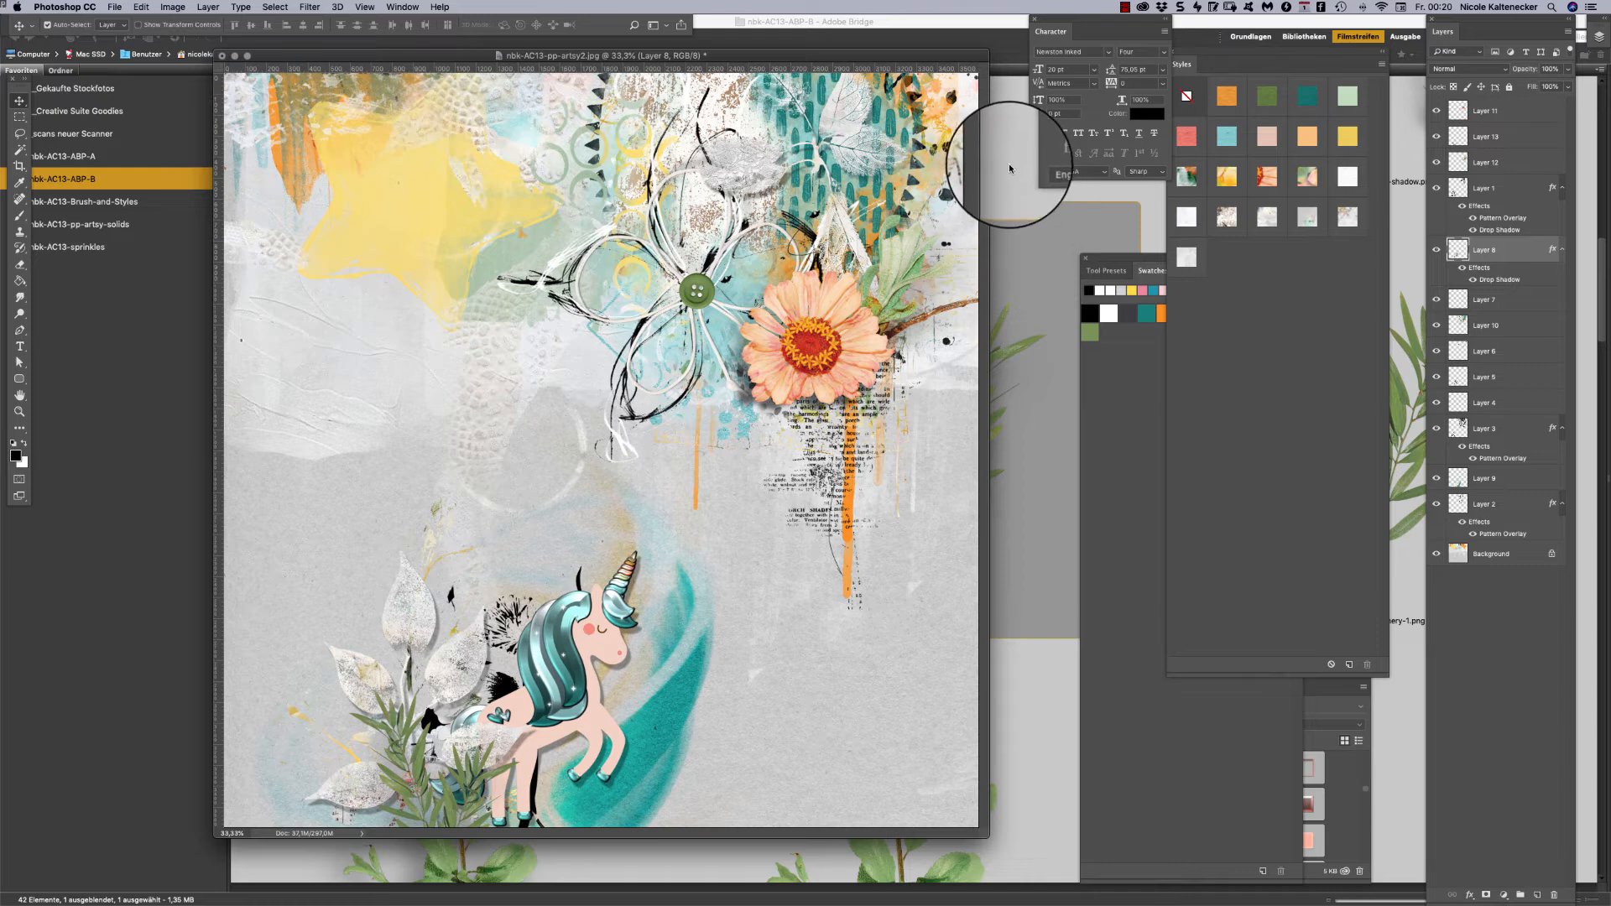
Open nbk-AC13-glitch-loop4.png from the nbk-AC13-sprinkles folder and place it behind the unicorn and leaves, directly above the background layer.
left_click(1011, 170)
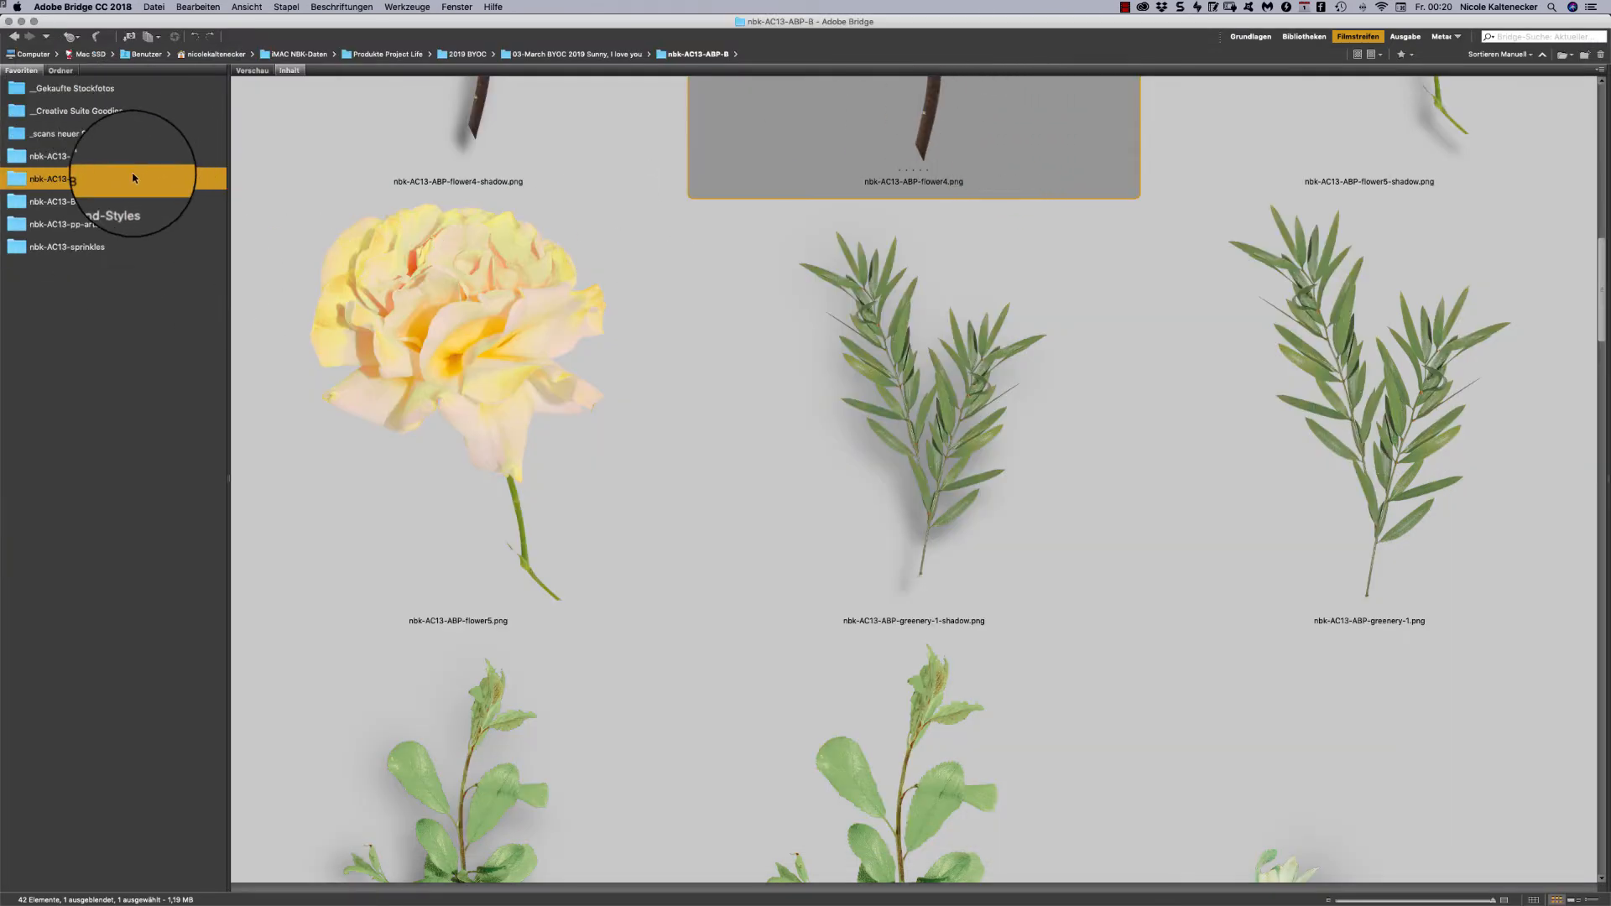
left_click(110, 247)
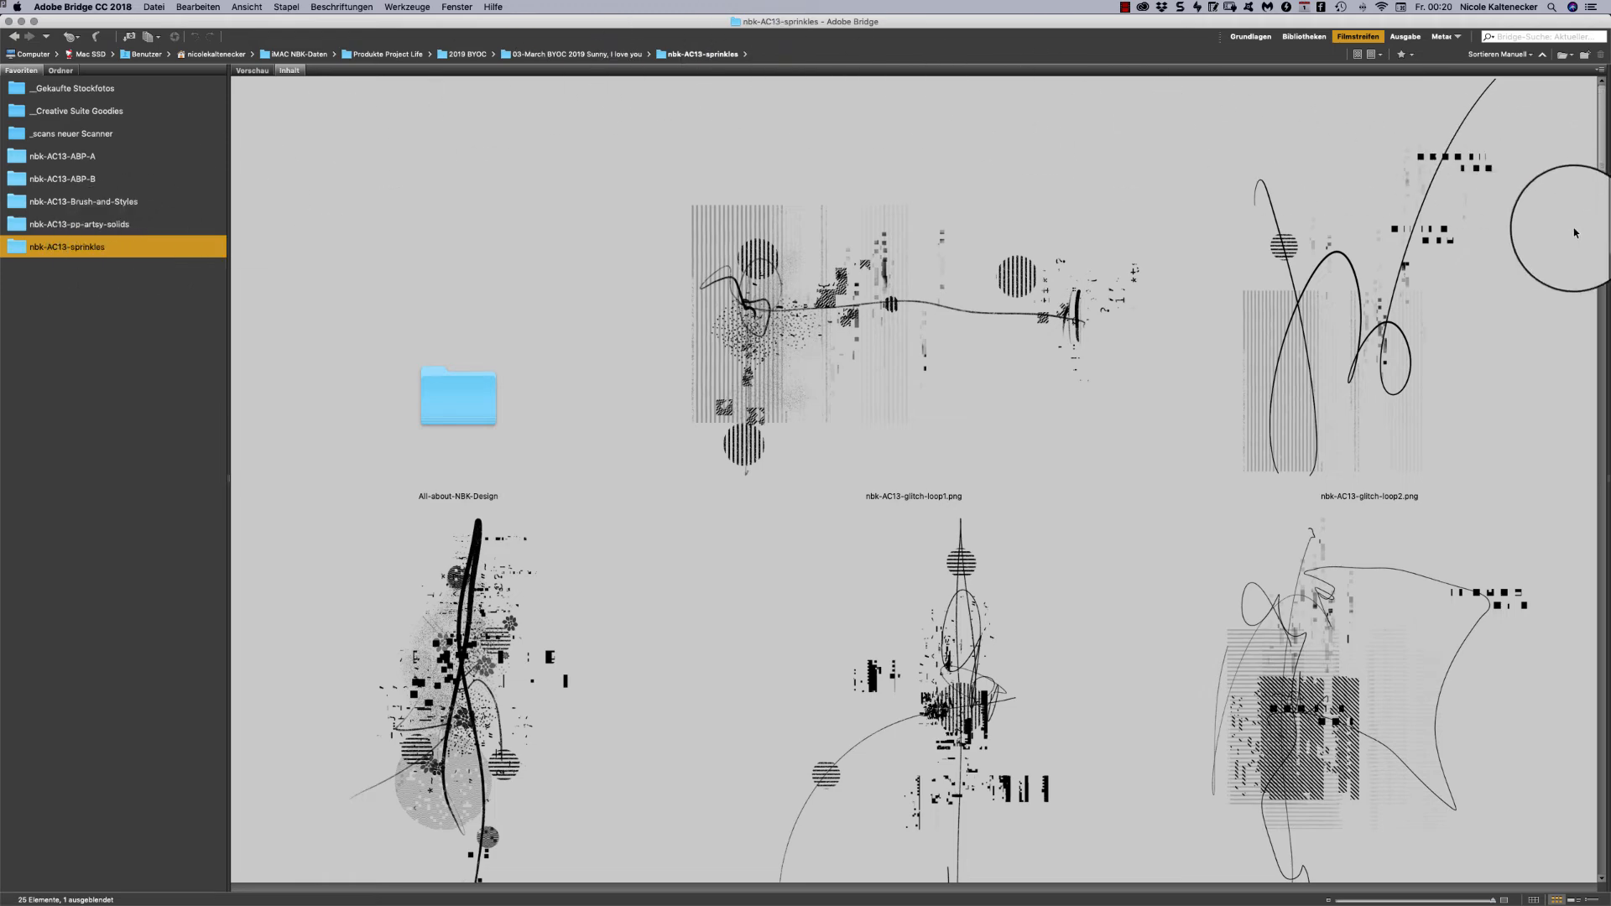
left_click_drag(1576, 233, 992, 705)
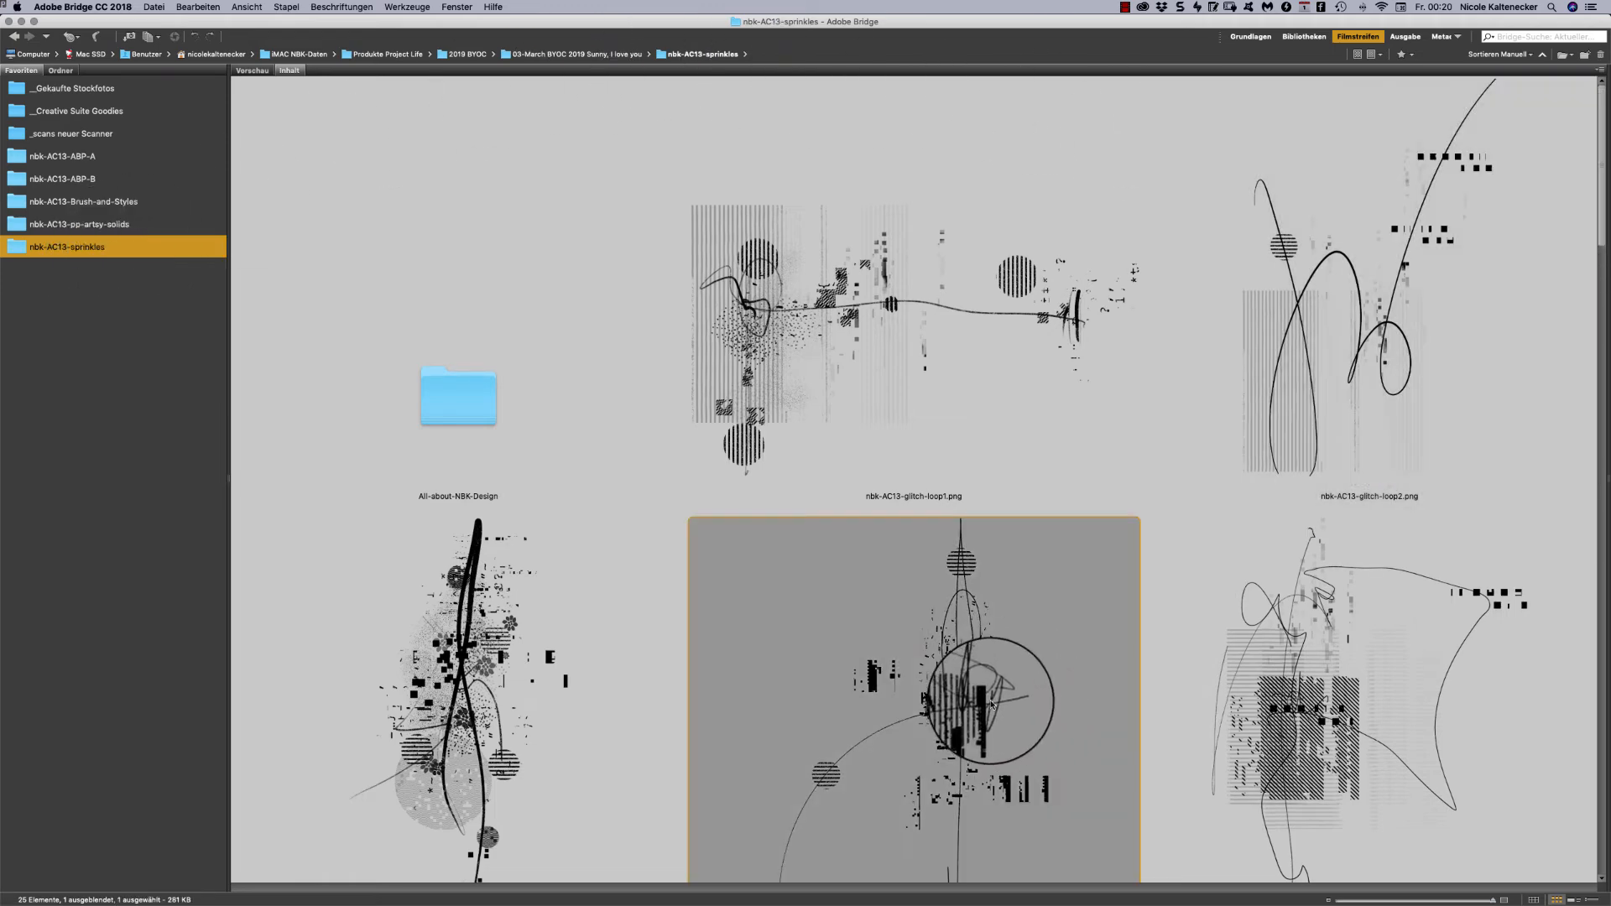
double_click(993, 705)
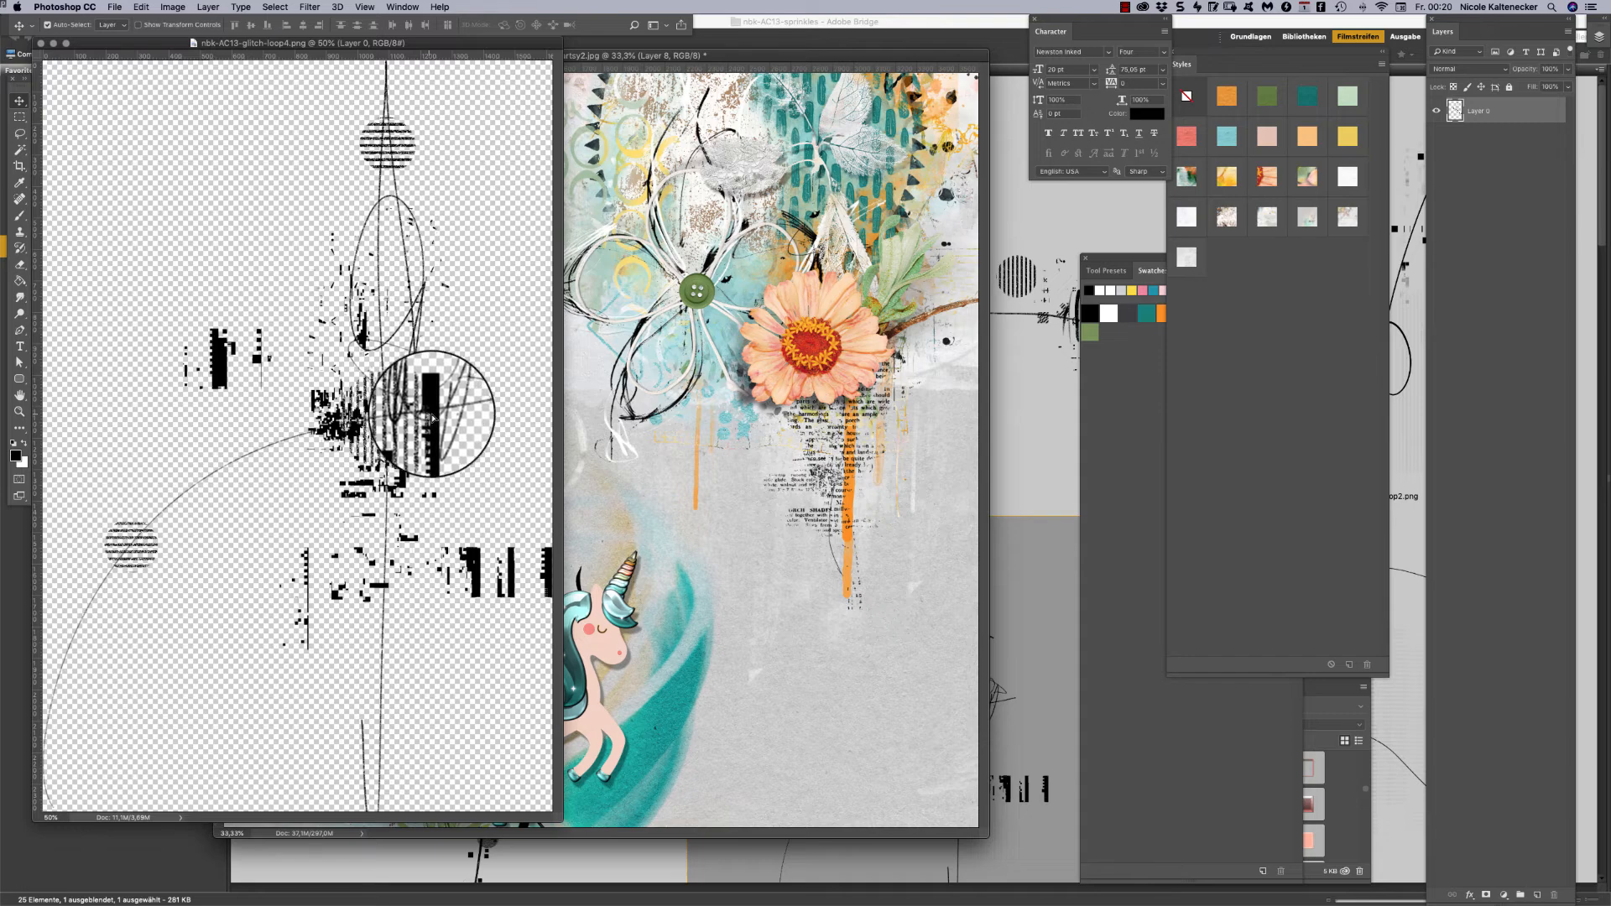
left_click_drag(433, 417, 262, 403)
key("super+shift+bracketleft")
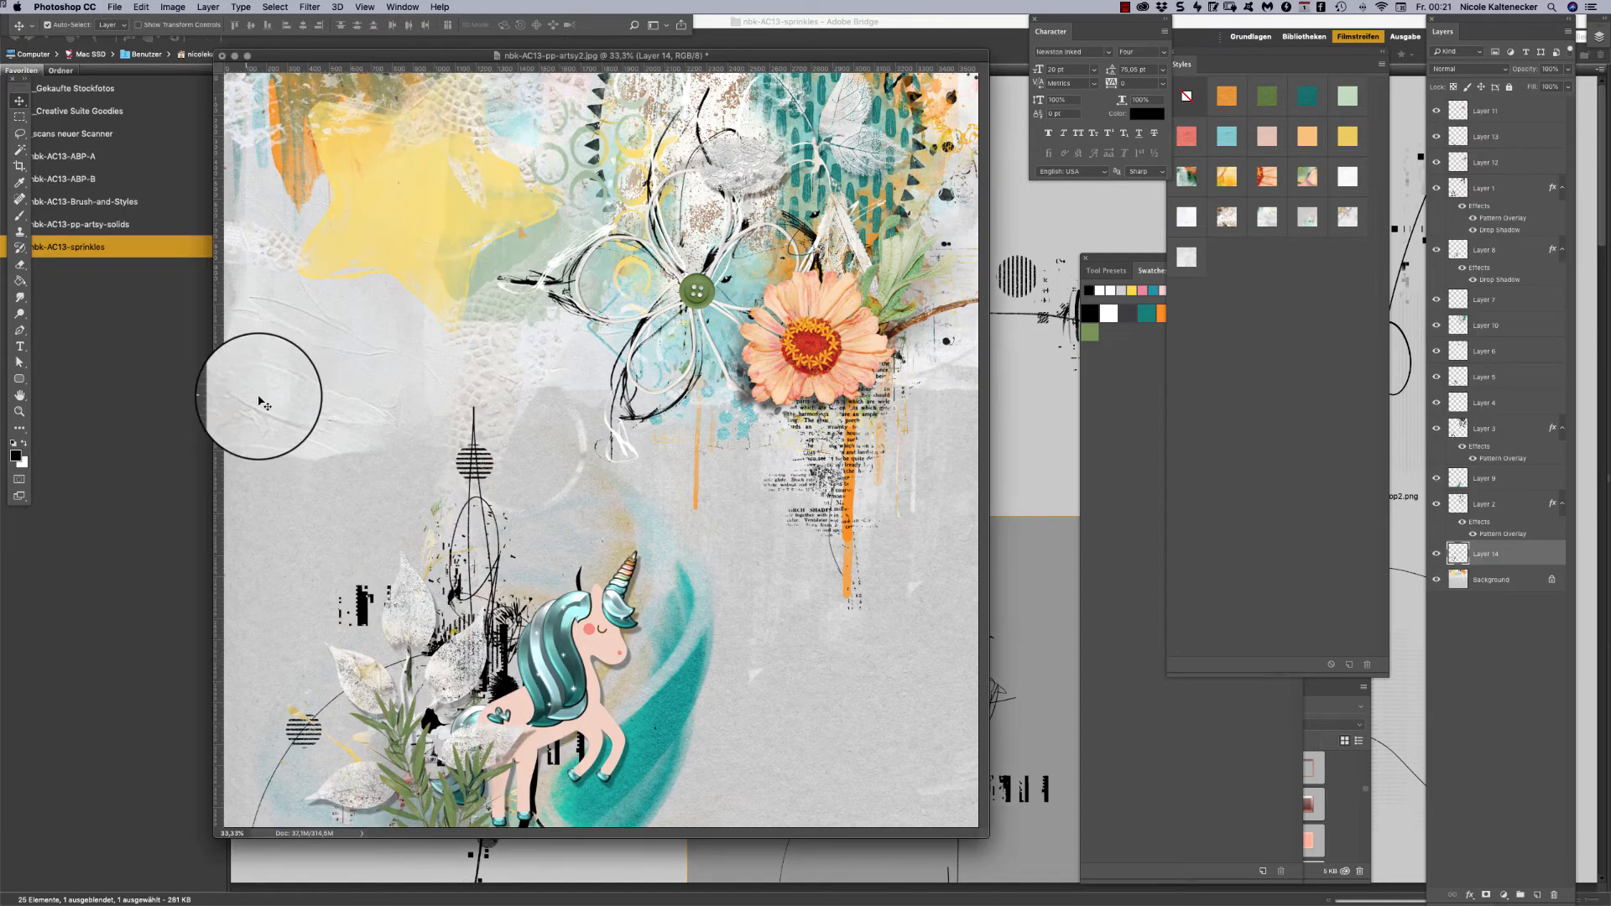
Return to Bridge, browse the sprinkles and open nbk-AC13-sprinkle-5.png in Photoshop.
left_click(168, 418)
scroll(1198, 42, "down", 12)
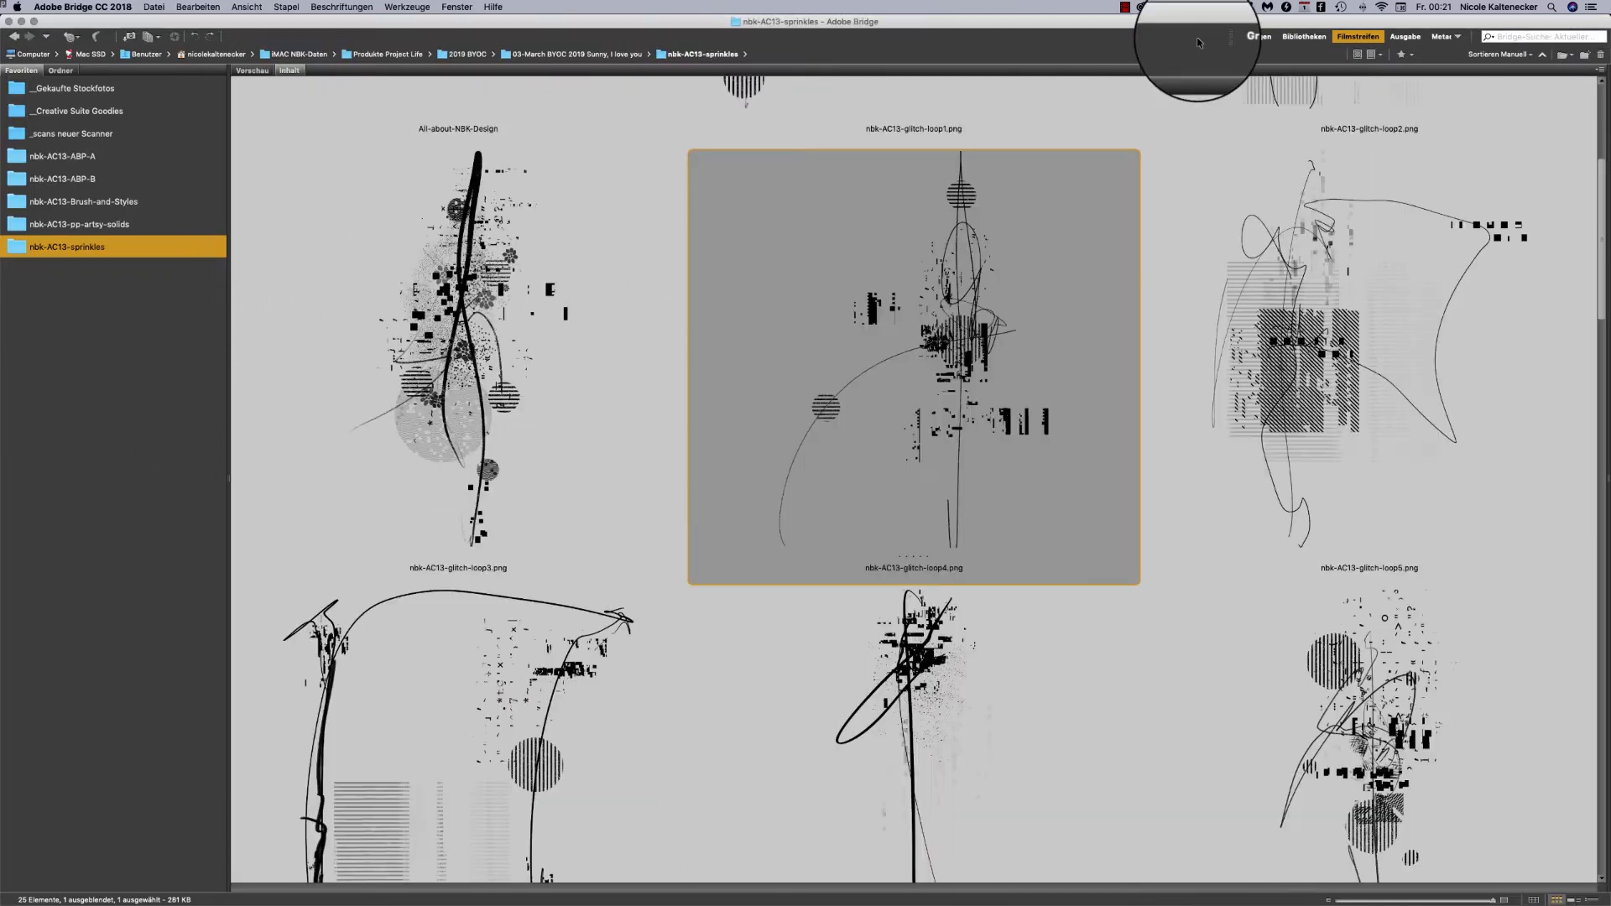
scroll(1198, 42, "down", 5)
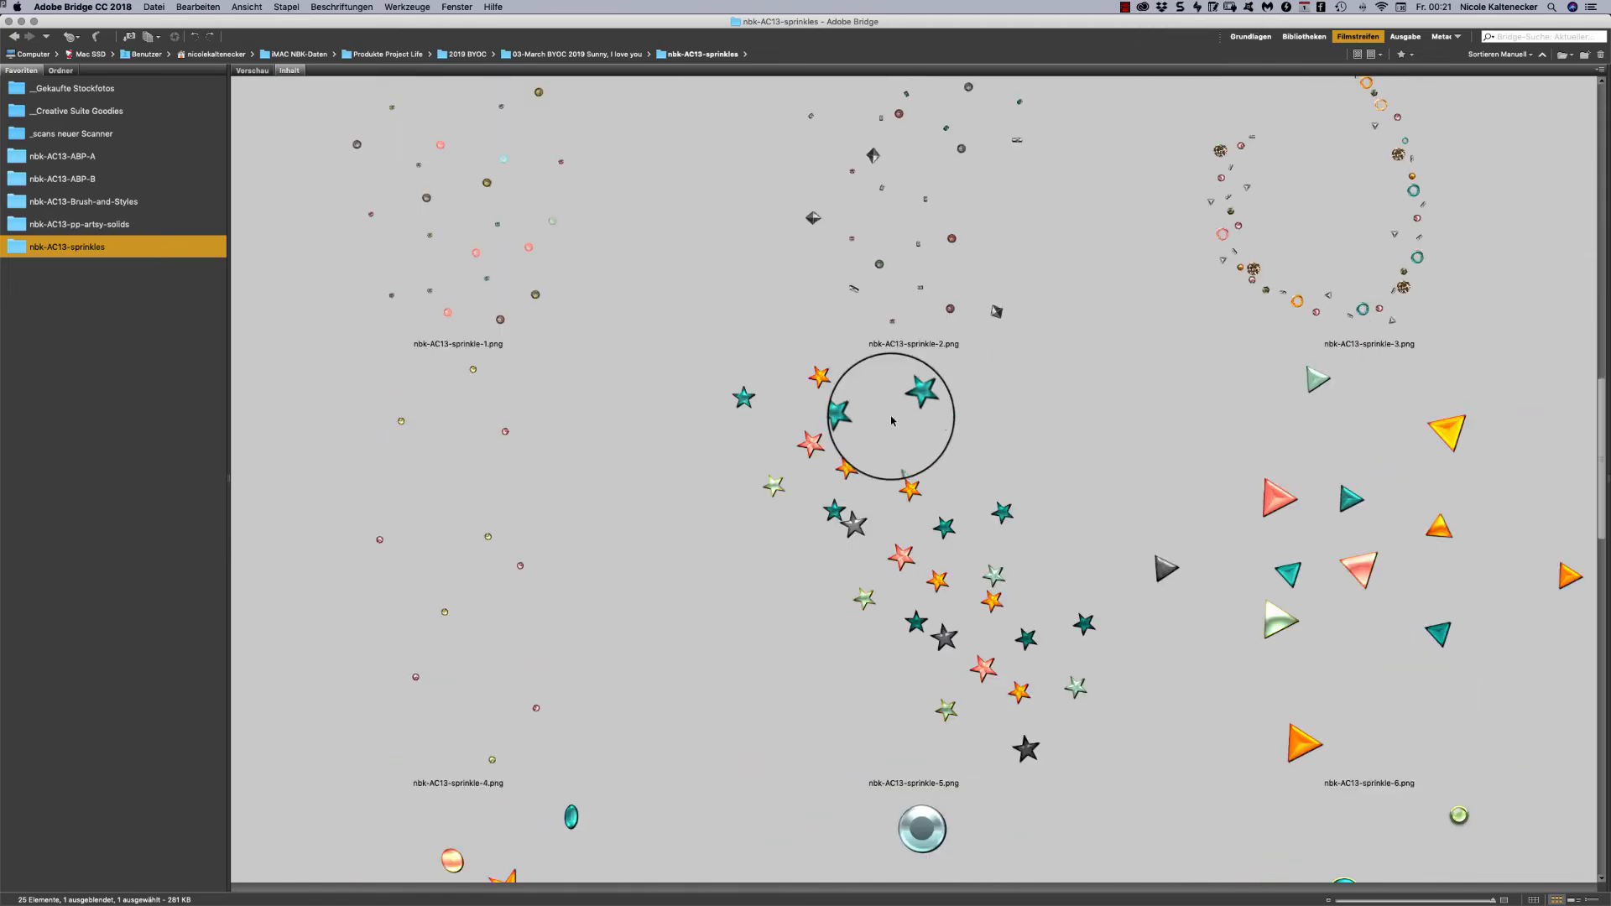
double_click(976, 536)
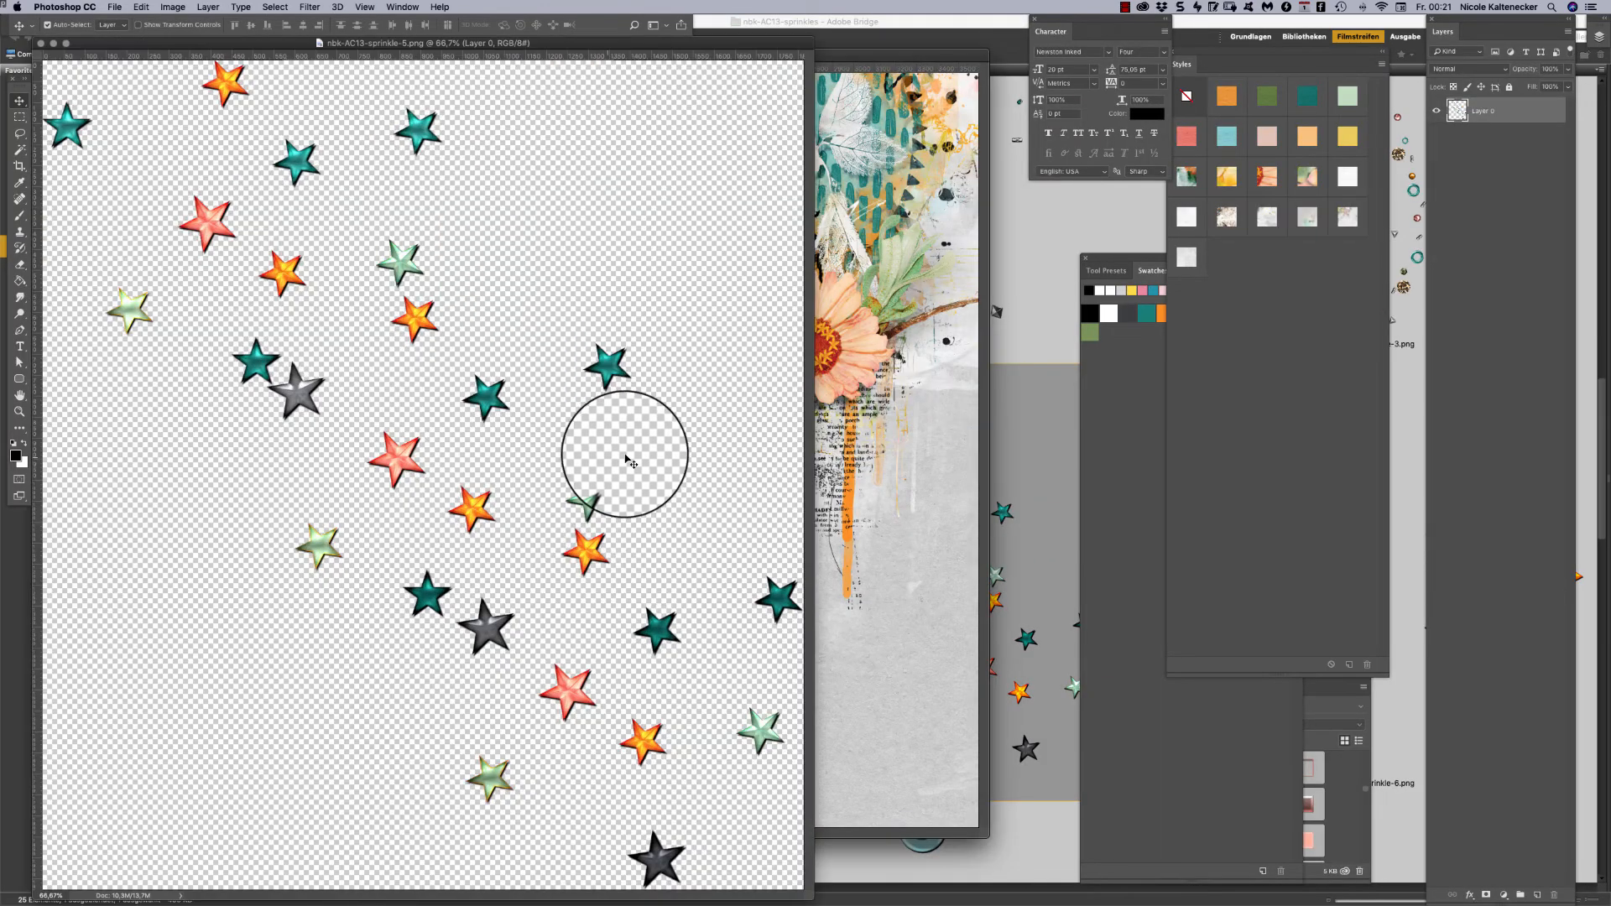
Scatter the star sprinkles around the unicorn's legs and a copy beside the yellow paint at the paper's upper edge, and close their source image.
left_click_drag(886, 426, 673, 701)
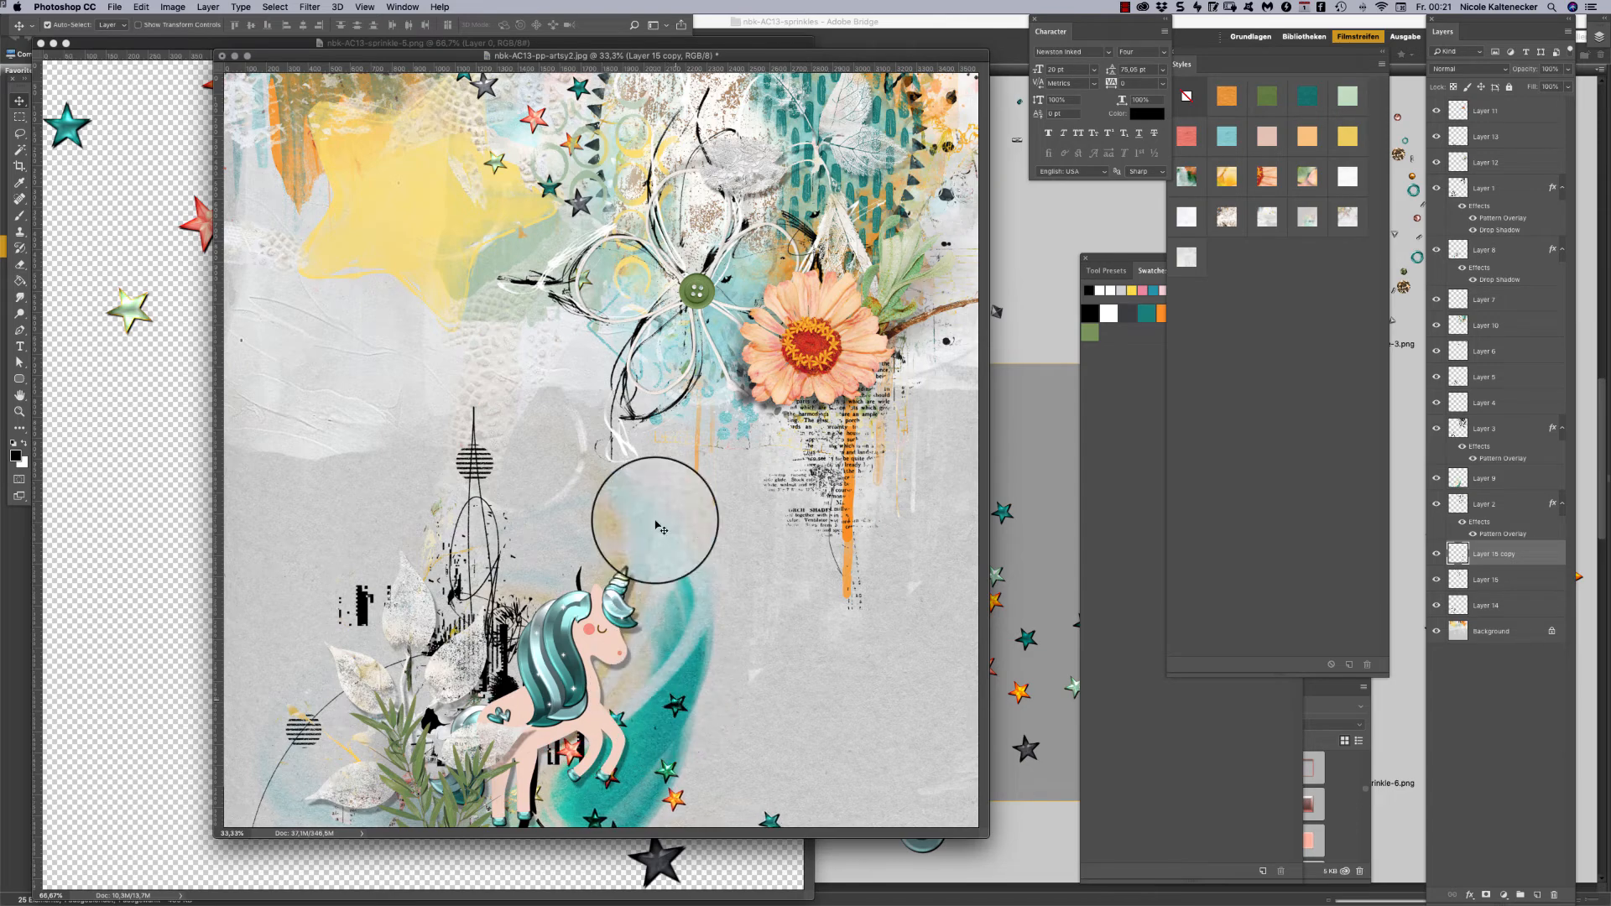
left_click(173, 453)
key("super+w")
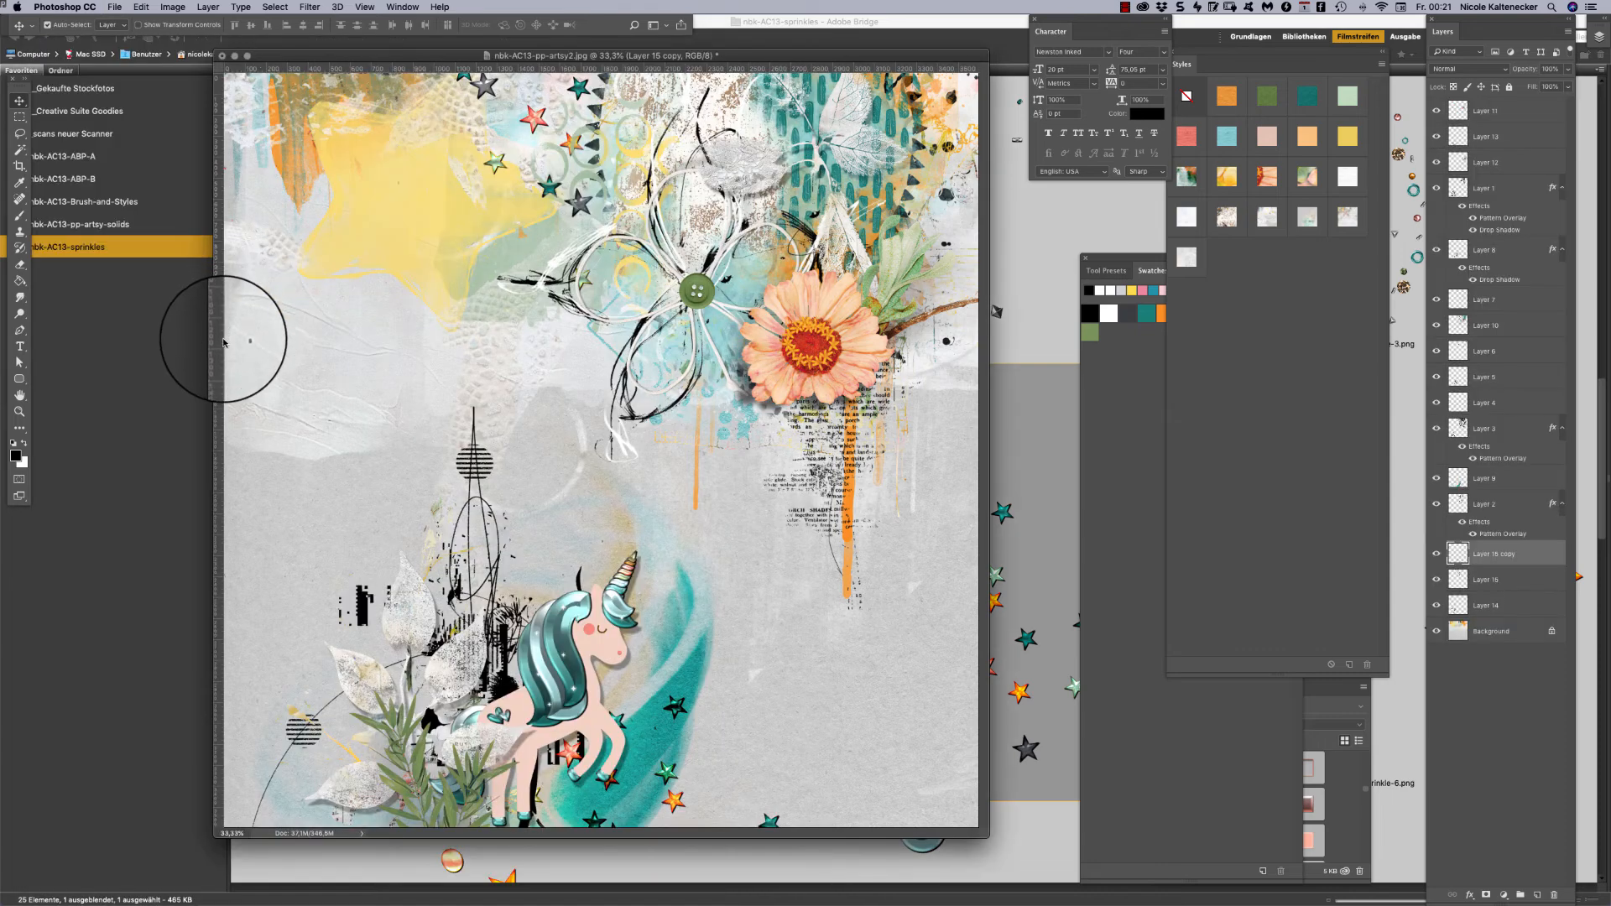
Switch to Bridge and open nbk-AC13-ABP-WA-Magic-Is-everywhere-sticker.png from the nbk-AC13-ABP-B folder.
left_click(1066, 232)
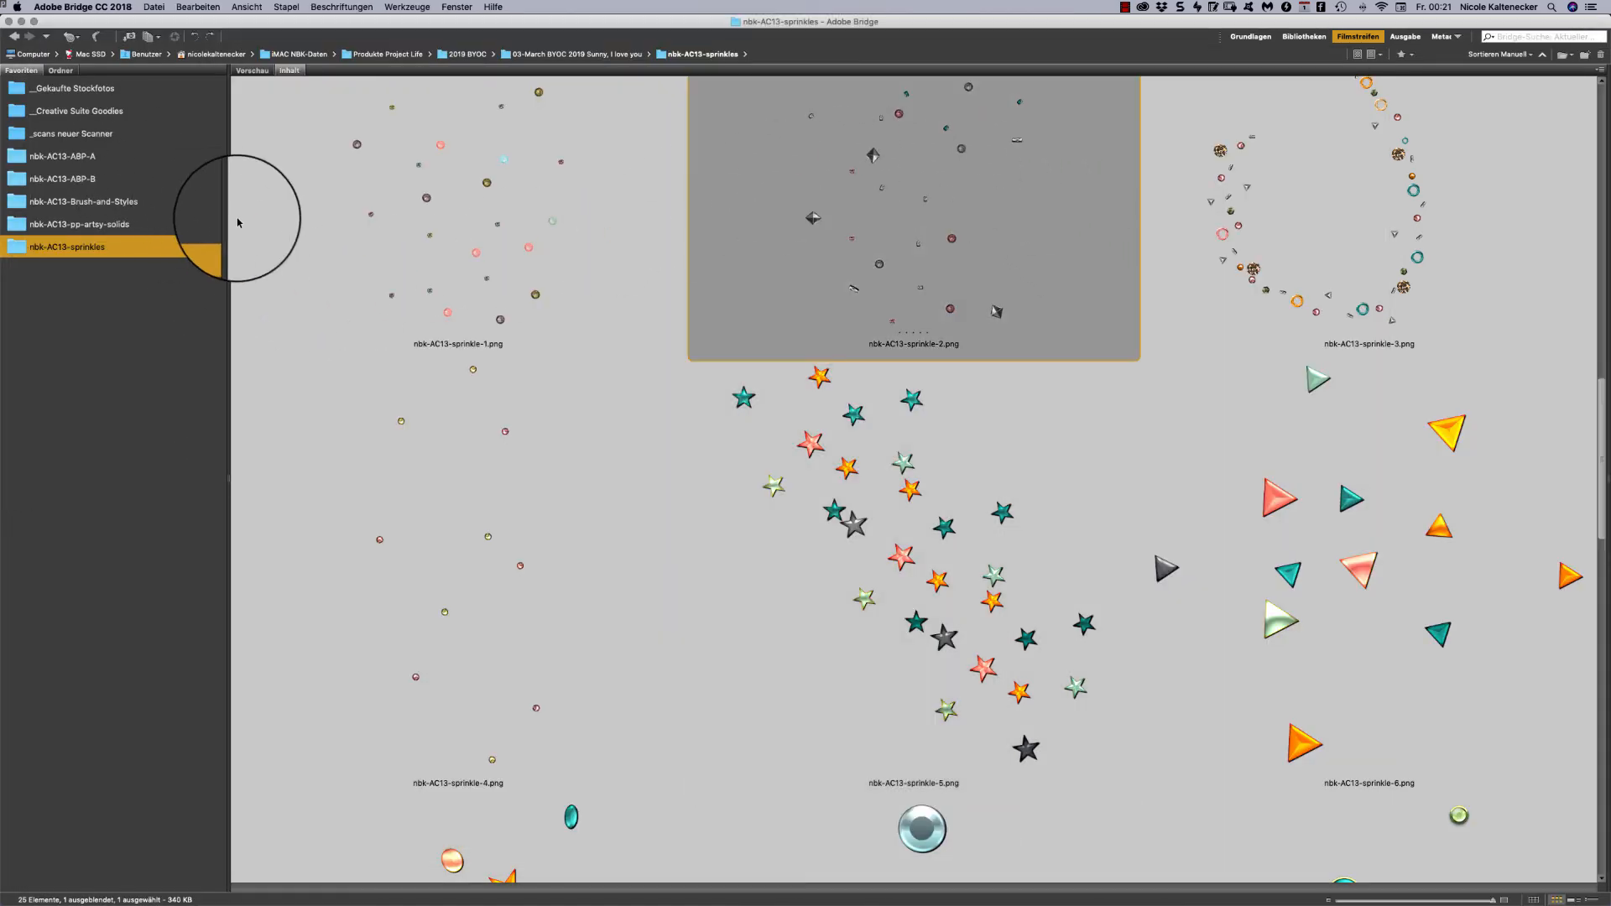
left_click(170, 160)
left_click(161, 182)
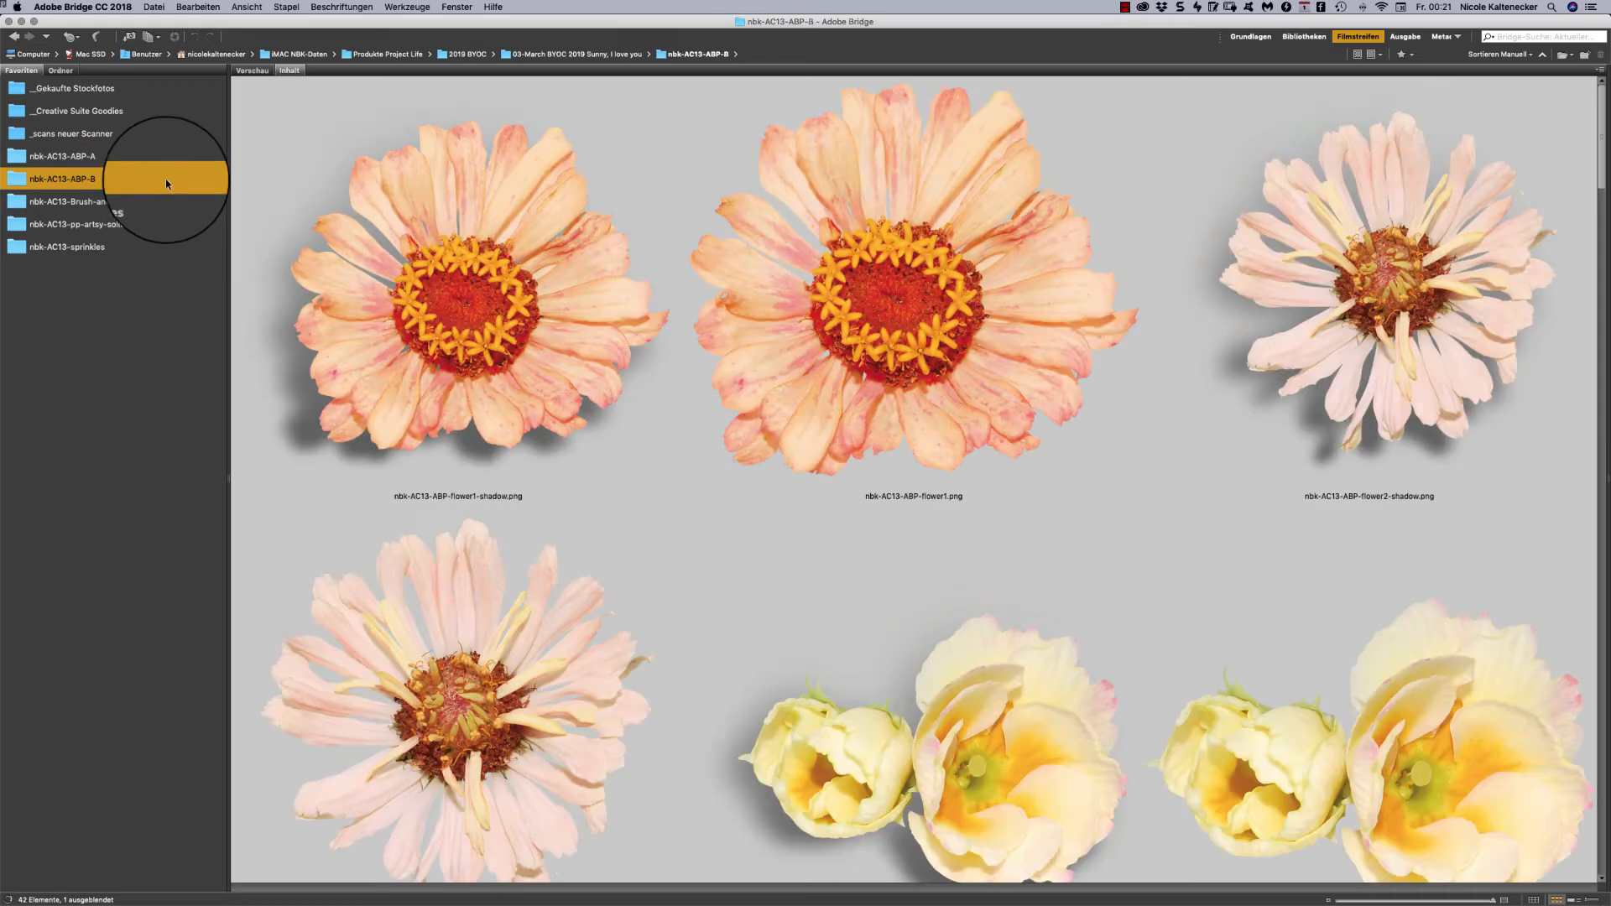
left_click_drag(1603, 139, 1251, 784)
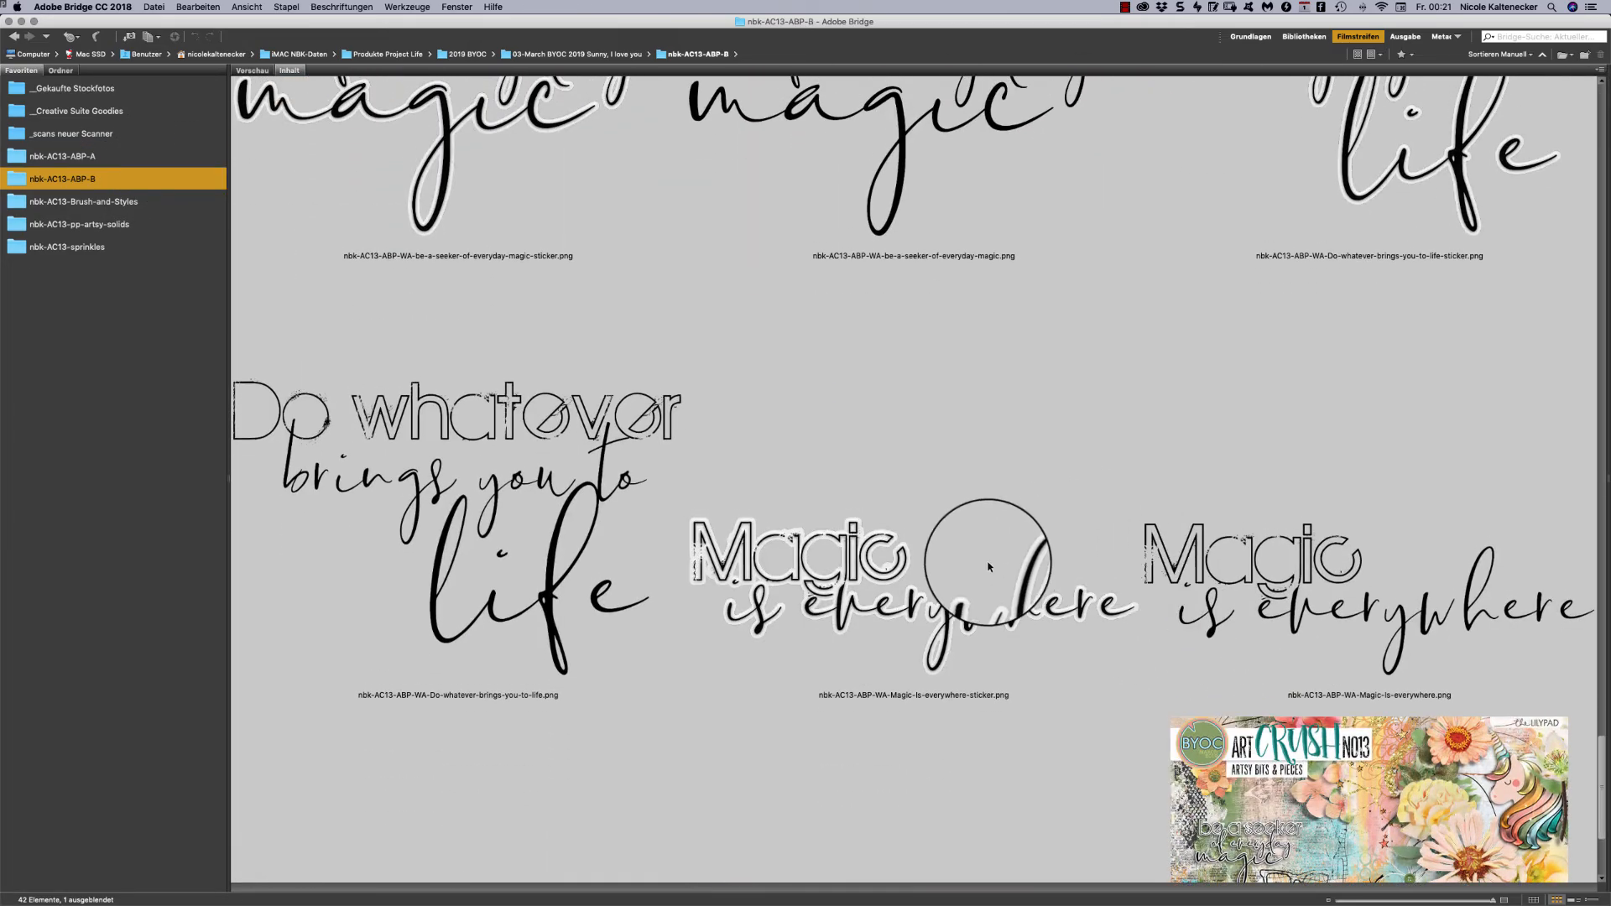
double_click(985, 562)
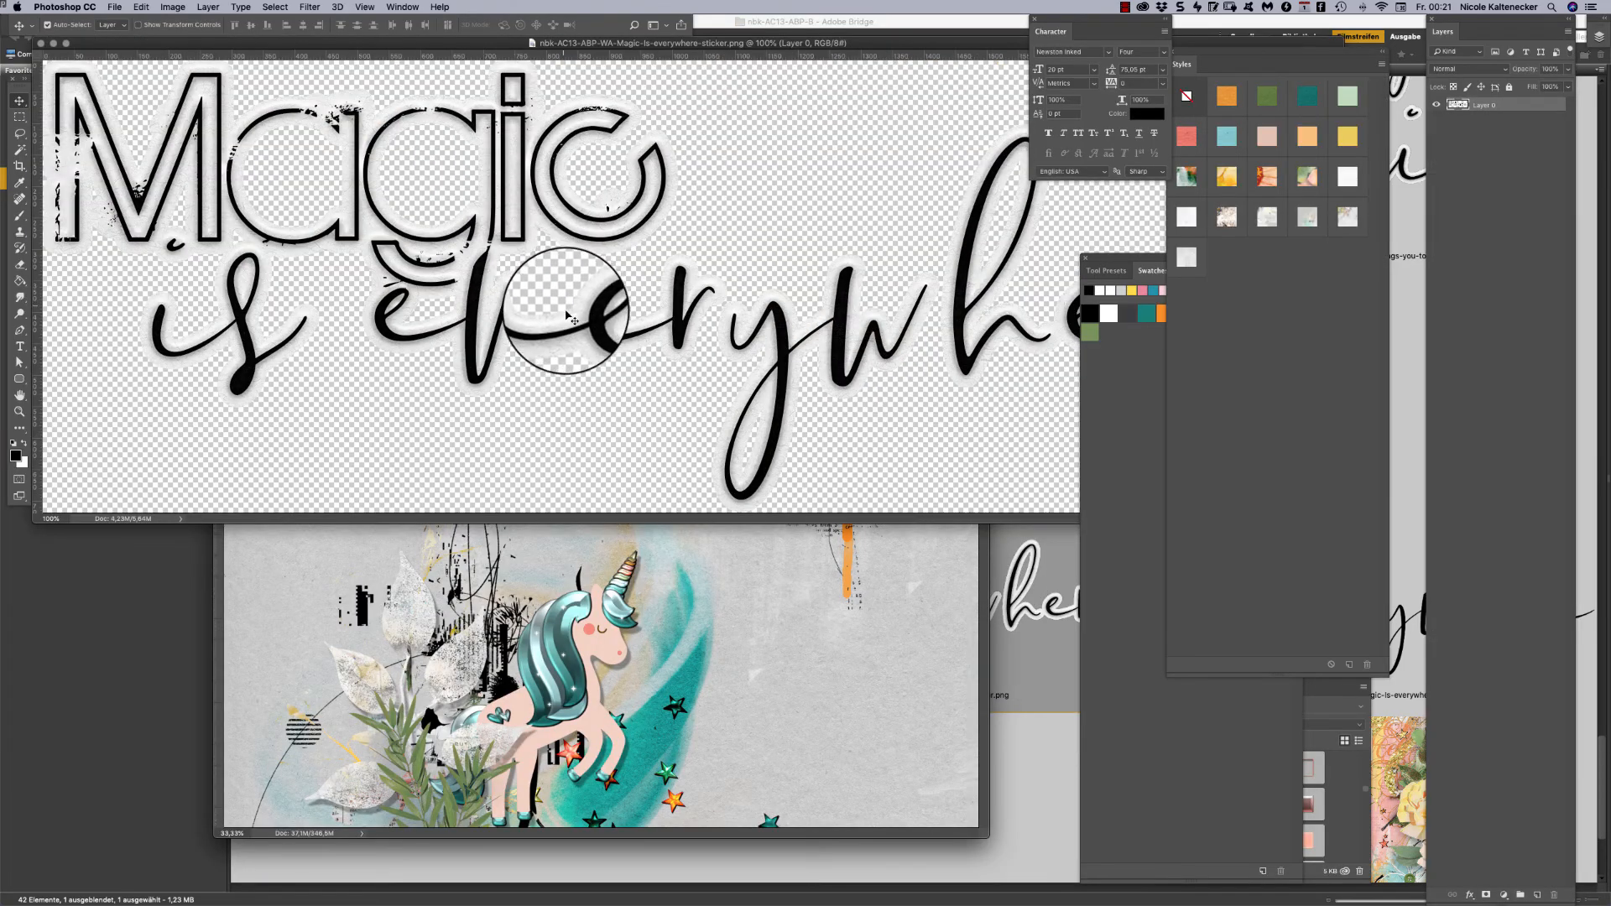
Place the "Magic is everywhere" sticker on the paper, scale it to about 93% and position it just above the unicorn's horn.
left_click_drag(582, 315, 746, 561)
key("super+t")
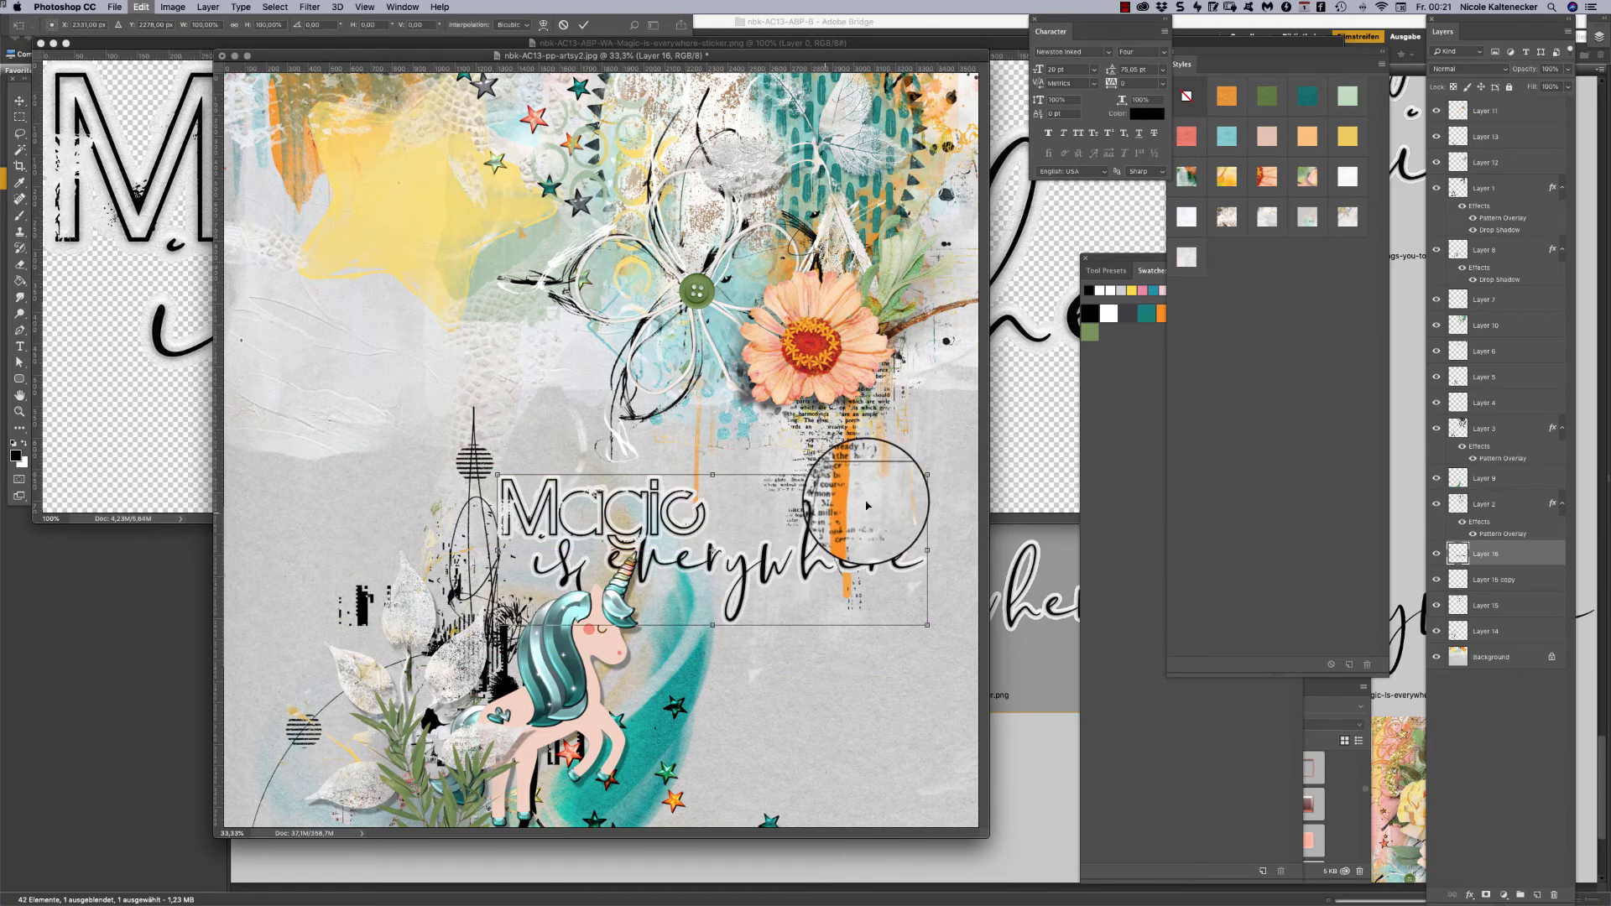
left_click_drag(926, 475, 893, 478)
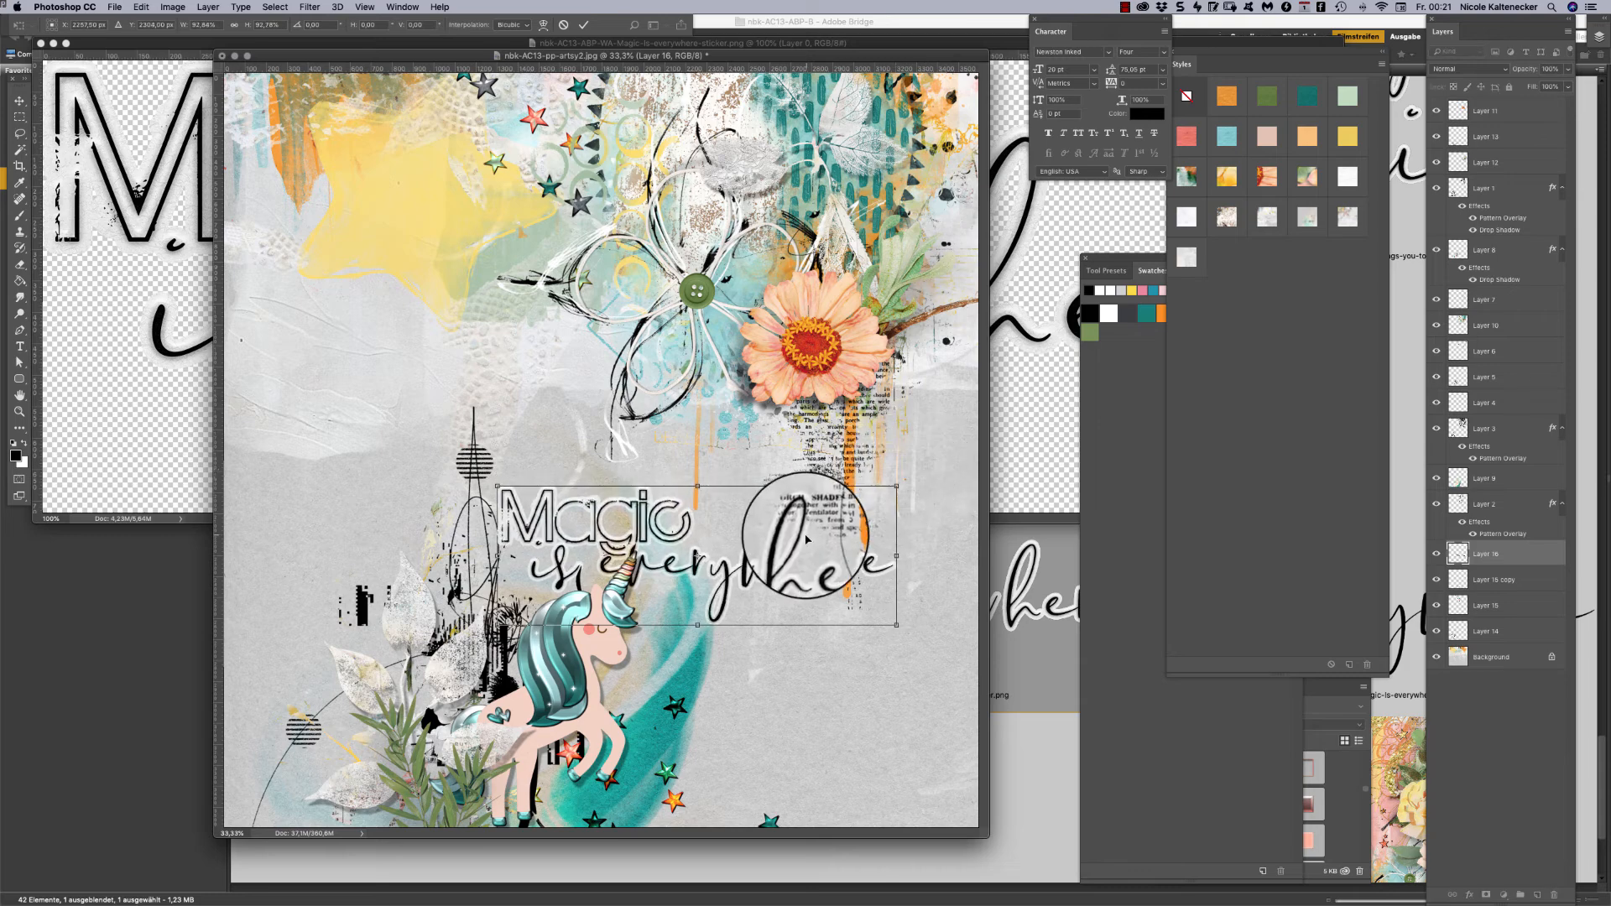
left_click_drag(807, 539, 847, 523)
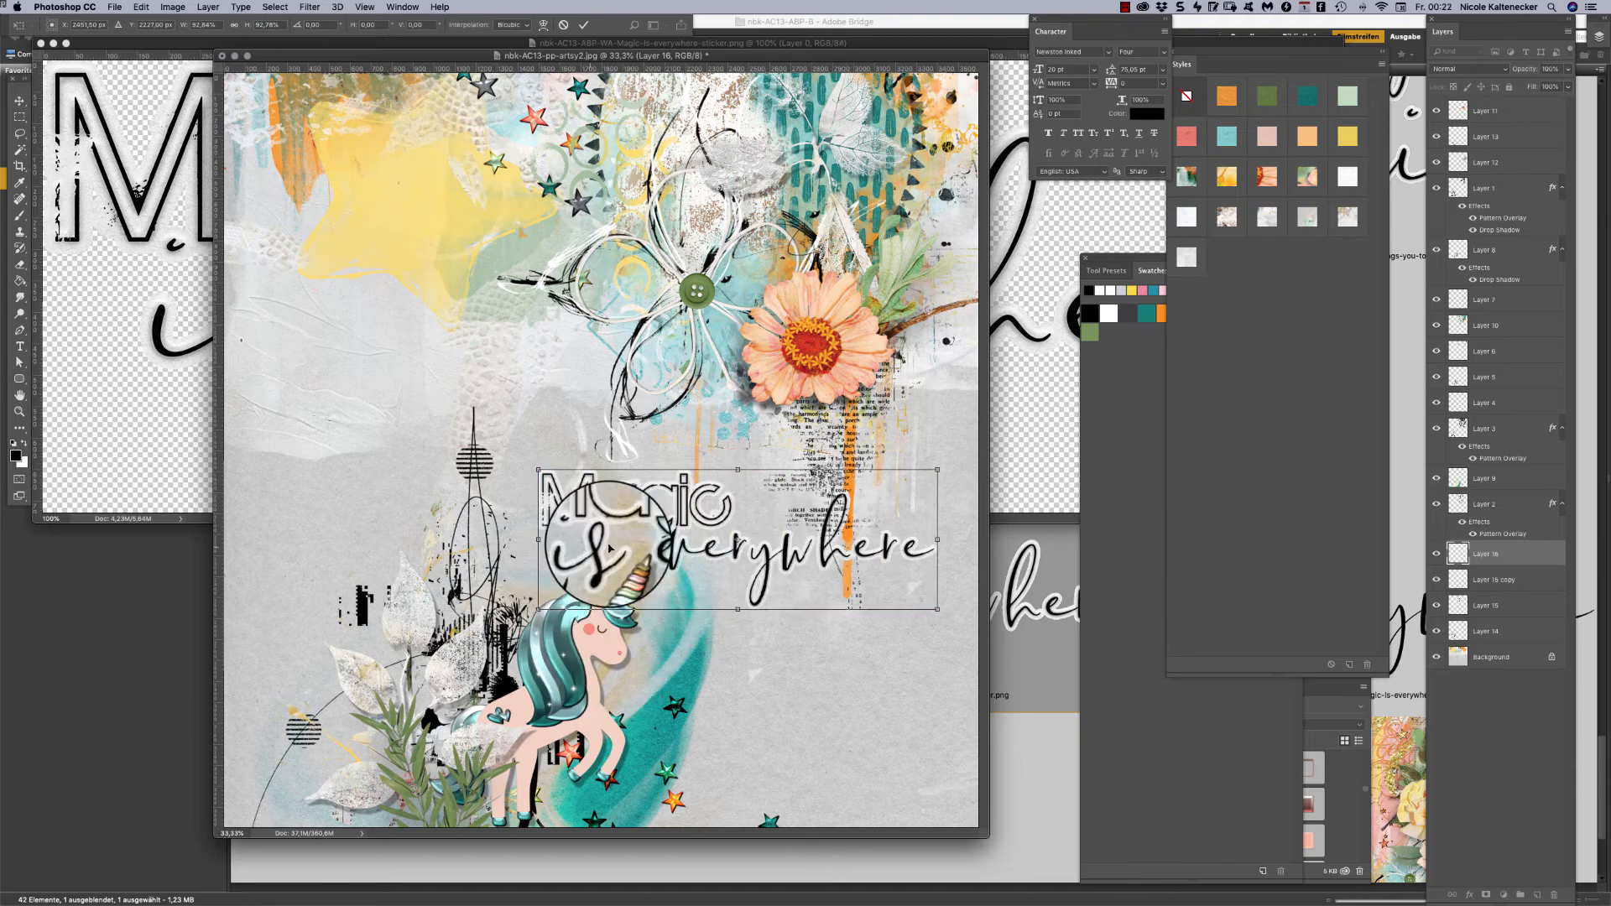
key("Return")
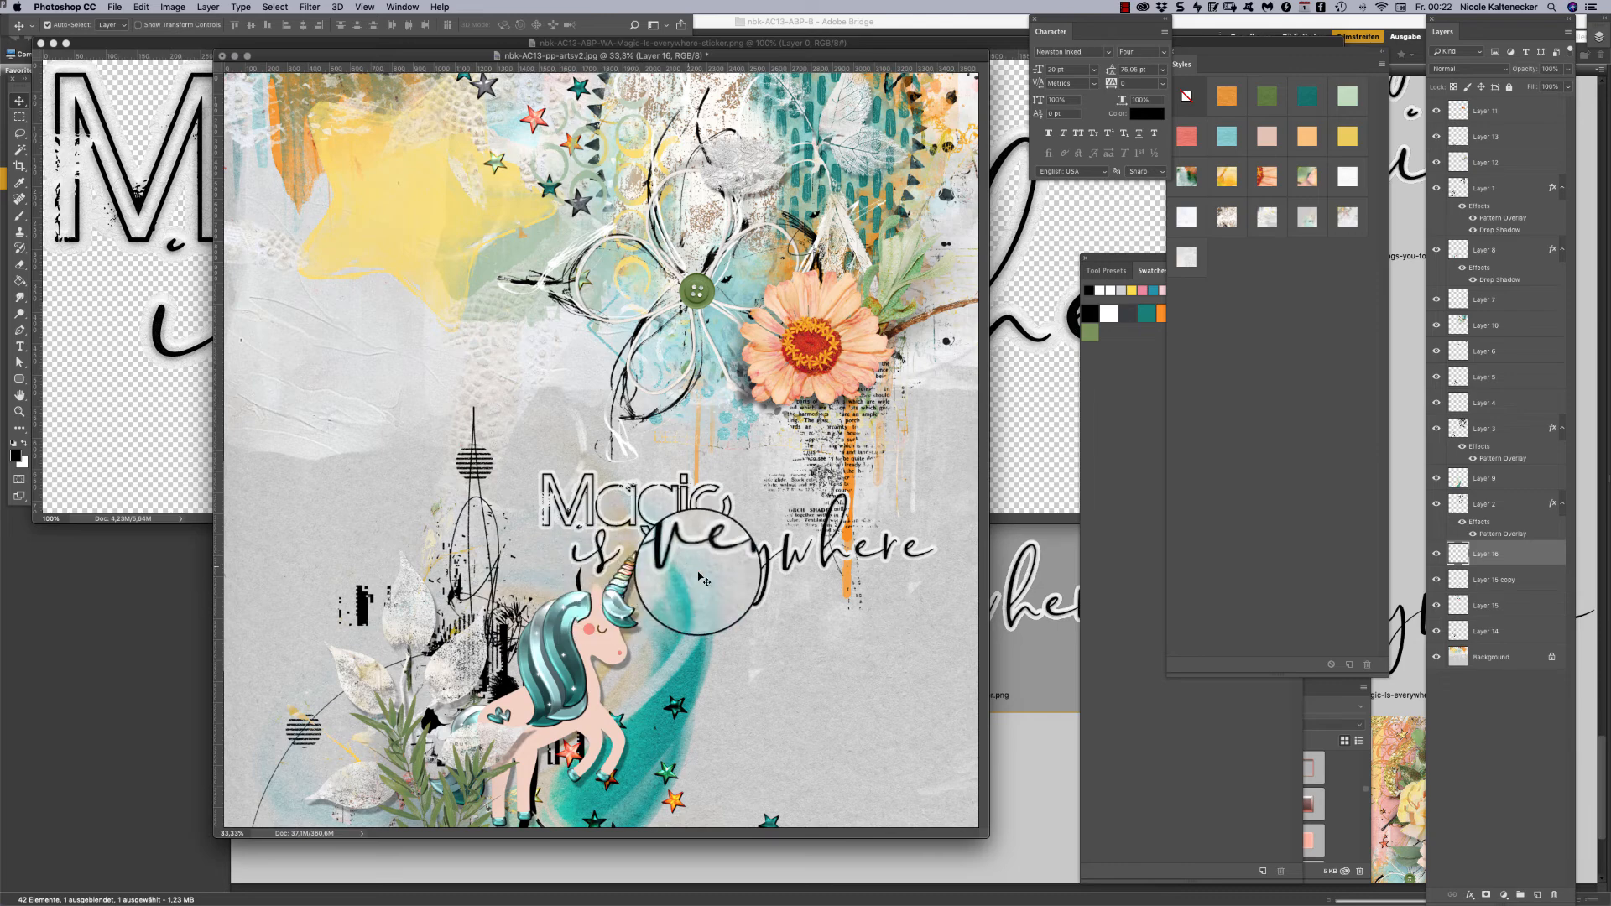
Scale the "Magic is everywhere" word art down to about 98% and nudge it slightly to the right.
key("super+t")
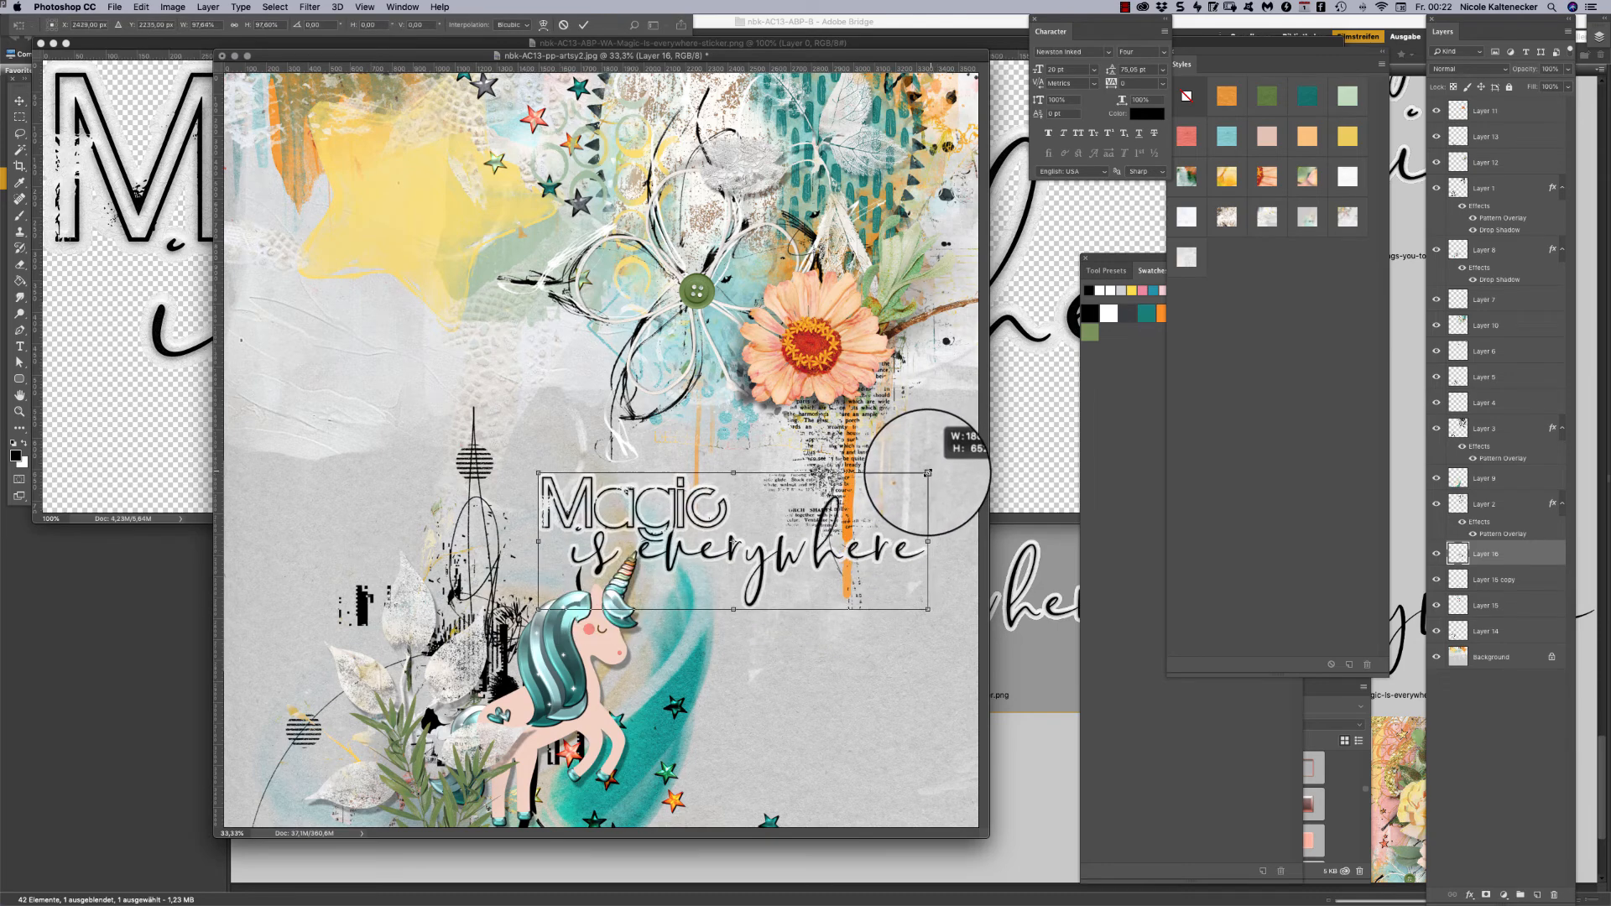
key("Return")
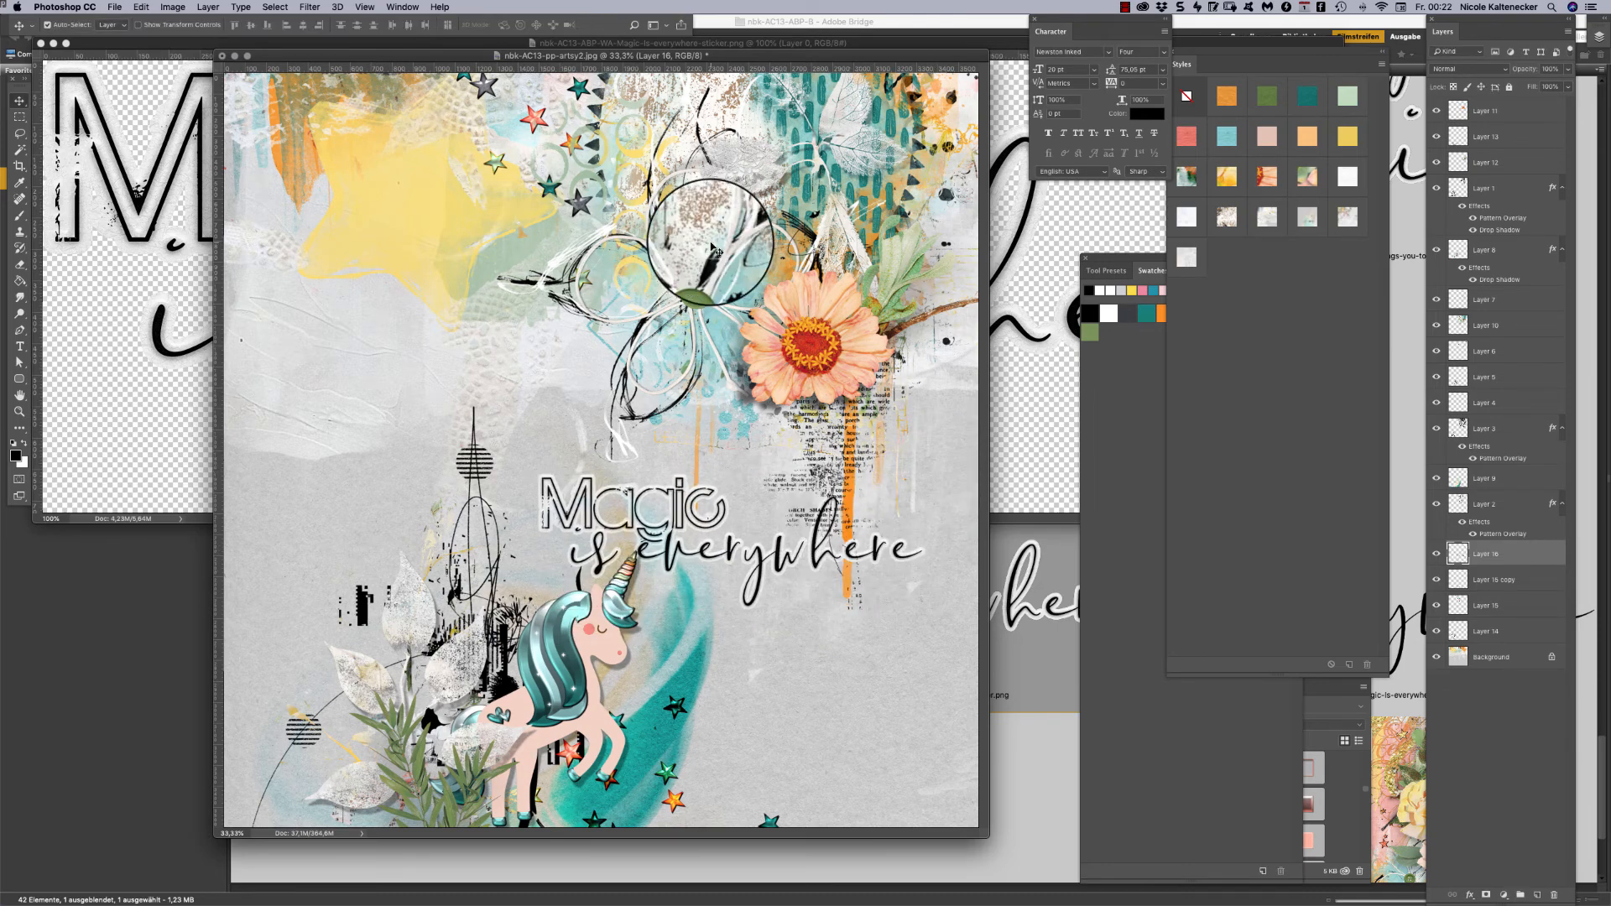
key("shift+Right")
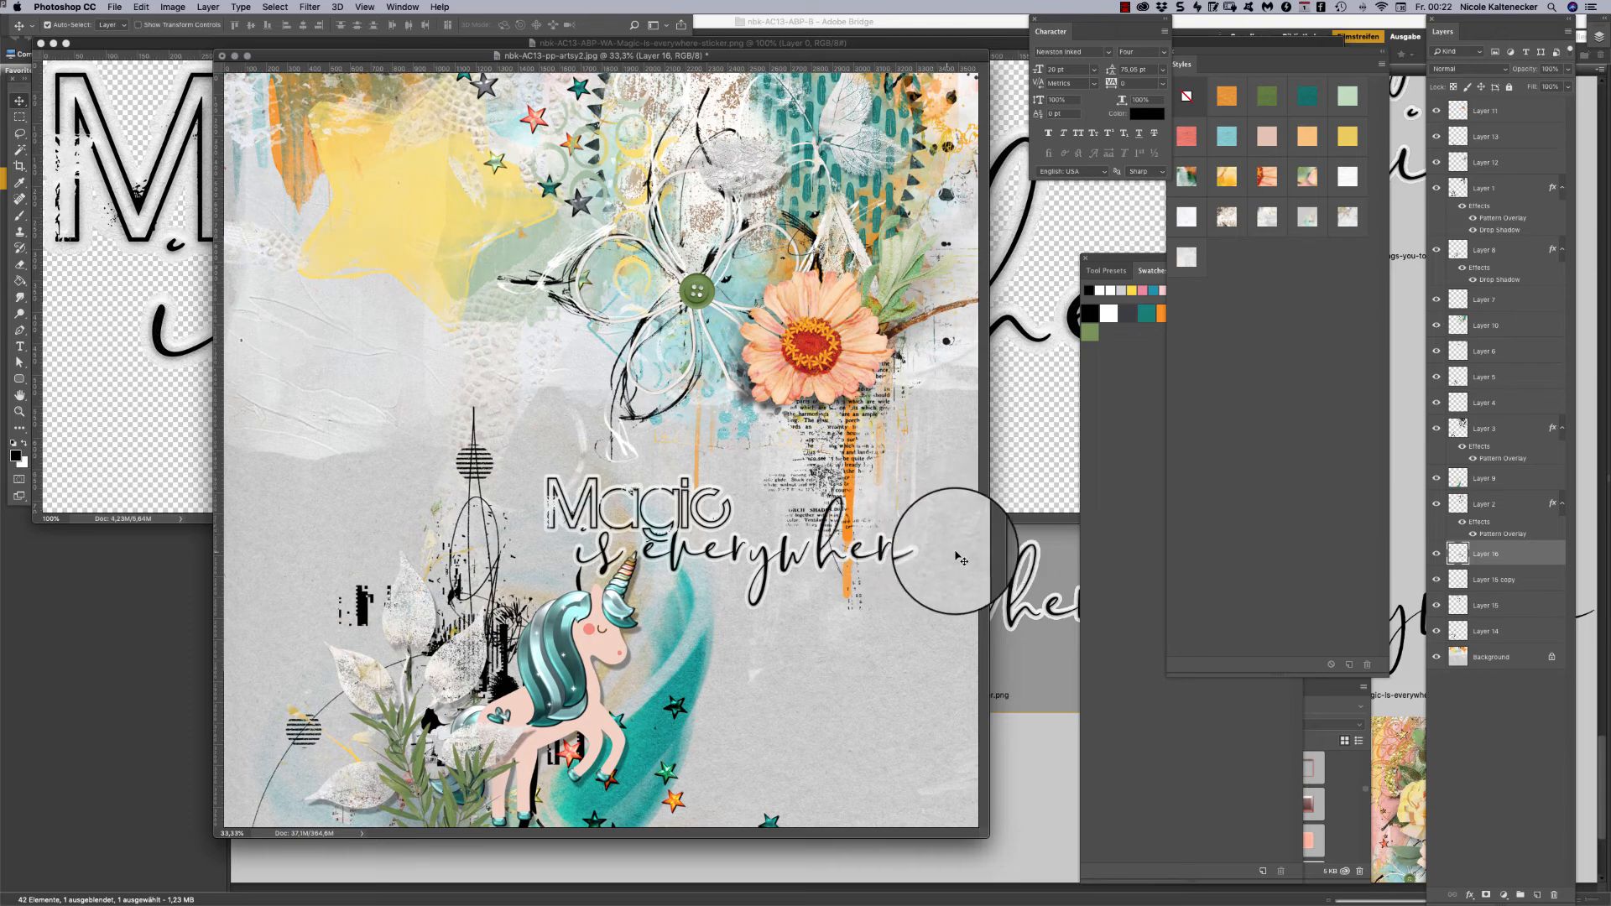
Clear the layer selection and enlarge and reposition the document window to present the whole finished paper.
mouse_move(990, 553)
left_mouse_down()
mouse_move(980, 527)
mouse_move(963, 545)
left_mouse_up()
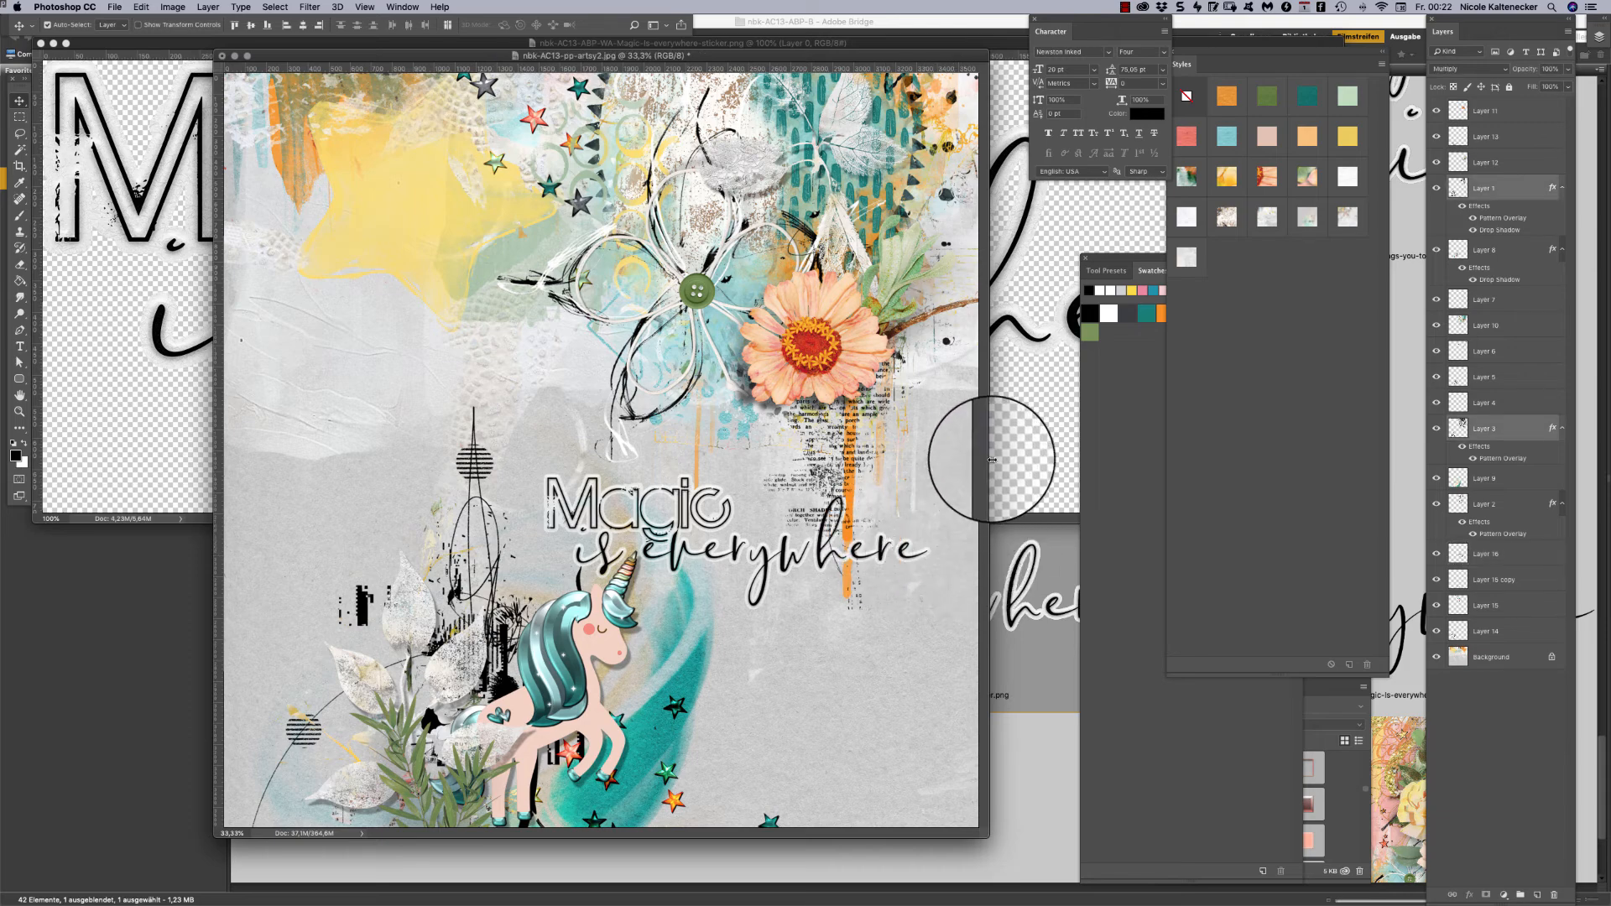
left_click(935, 690)
left_click_drag(989, 838, 1011, 864)
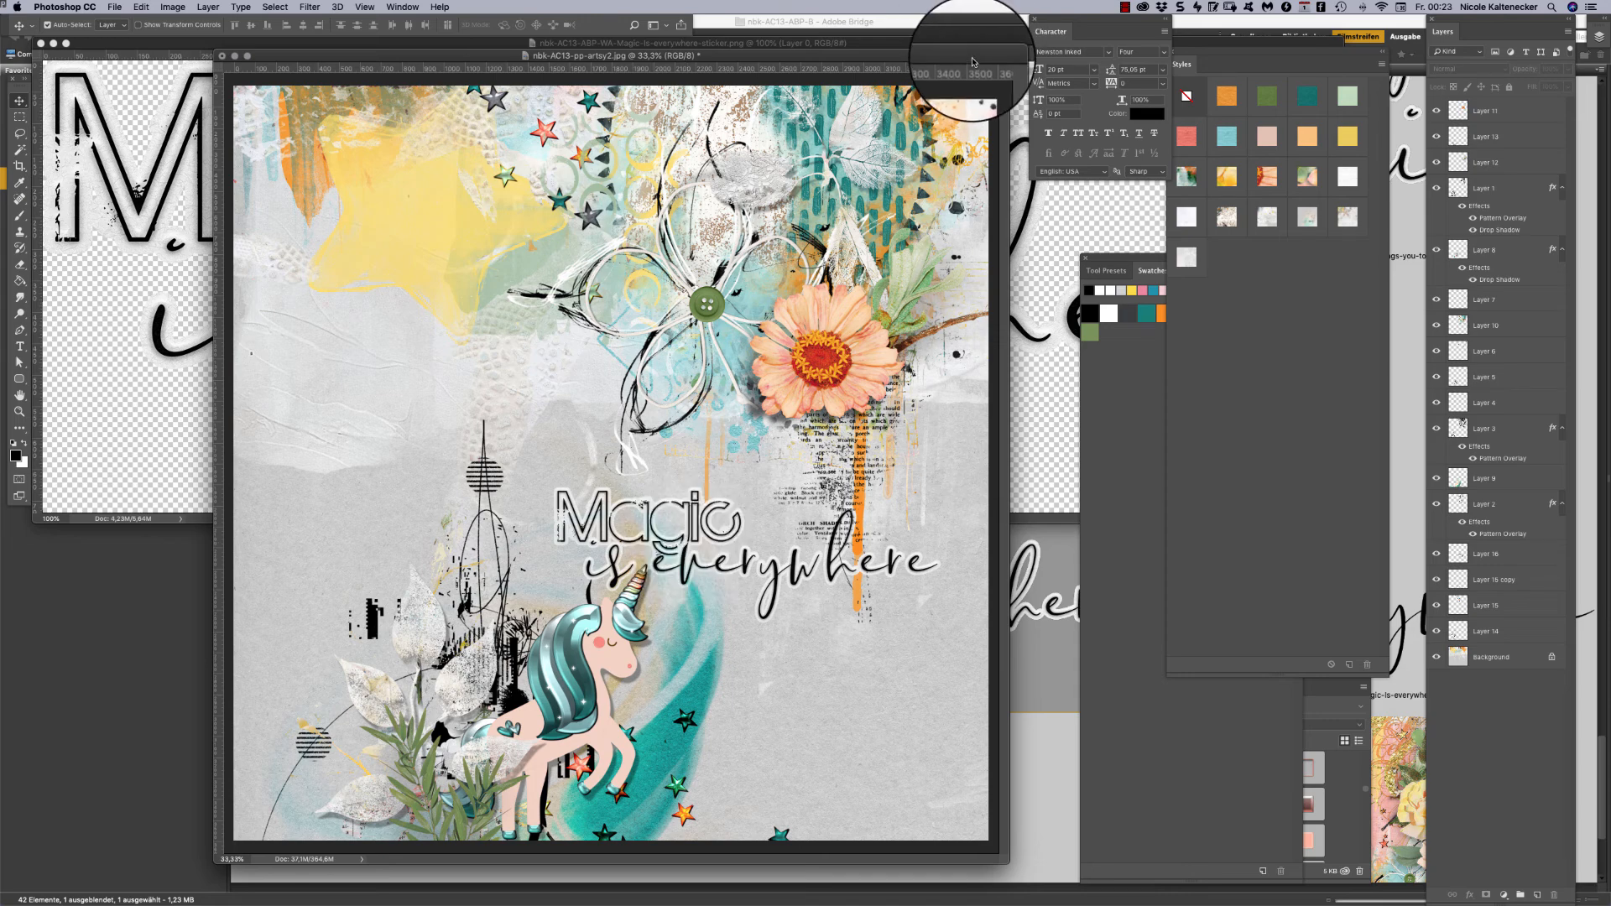
mouse_move(972, 49)
left_mouse_down()
mouse_move(956, 43)
mouse_move(973, 62)
left_mouse_up()
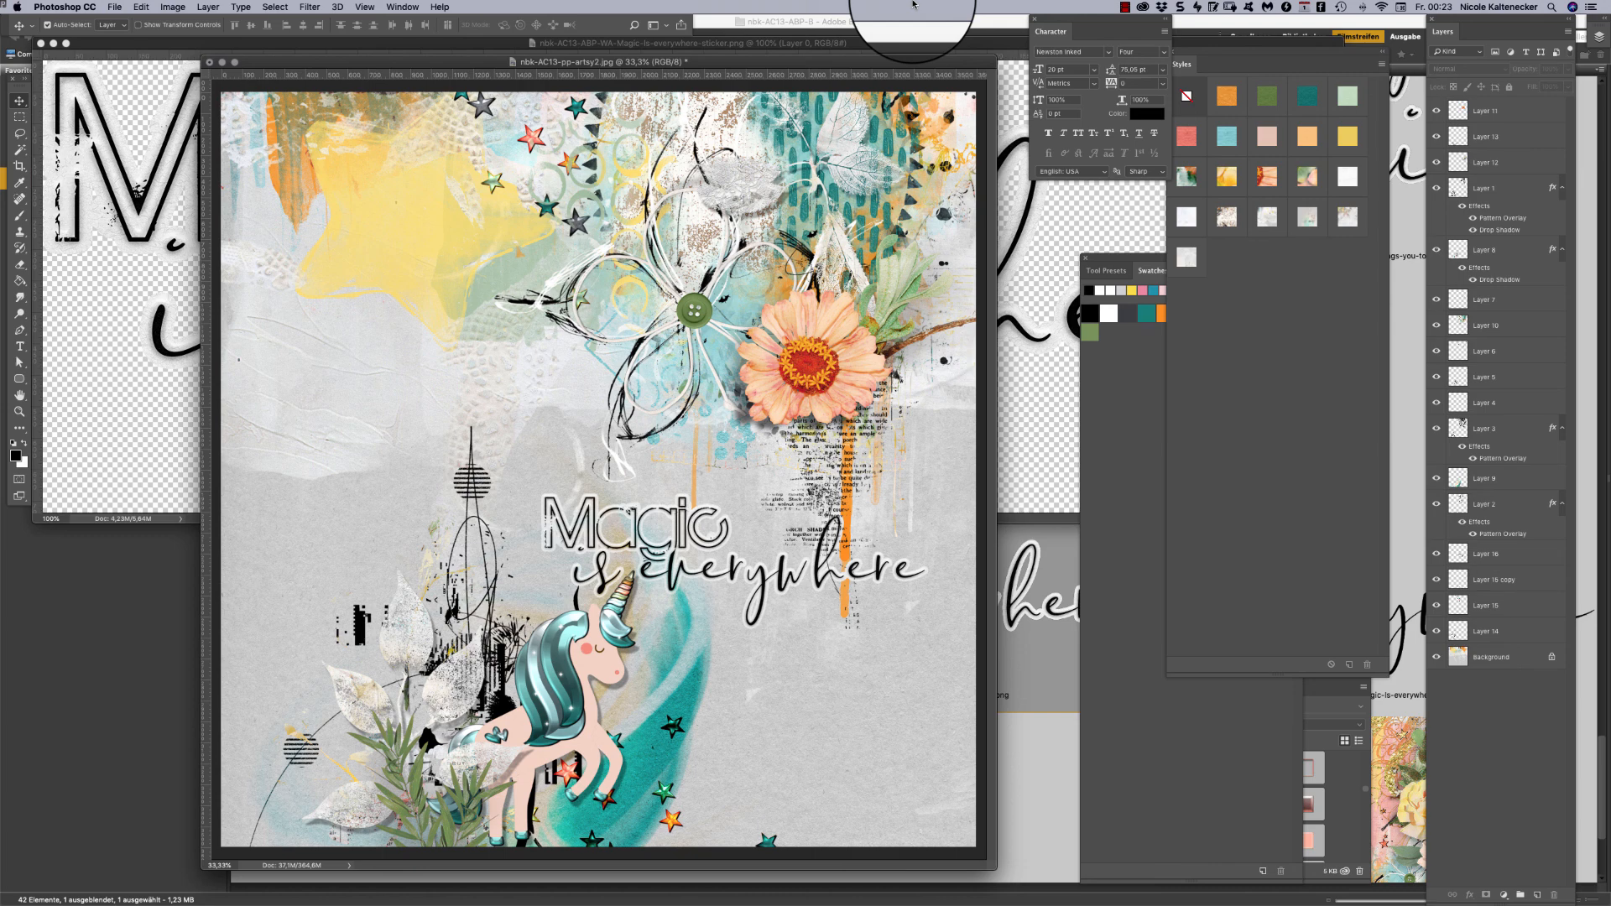
left_click(1124, 7)
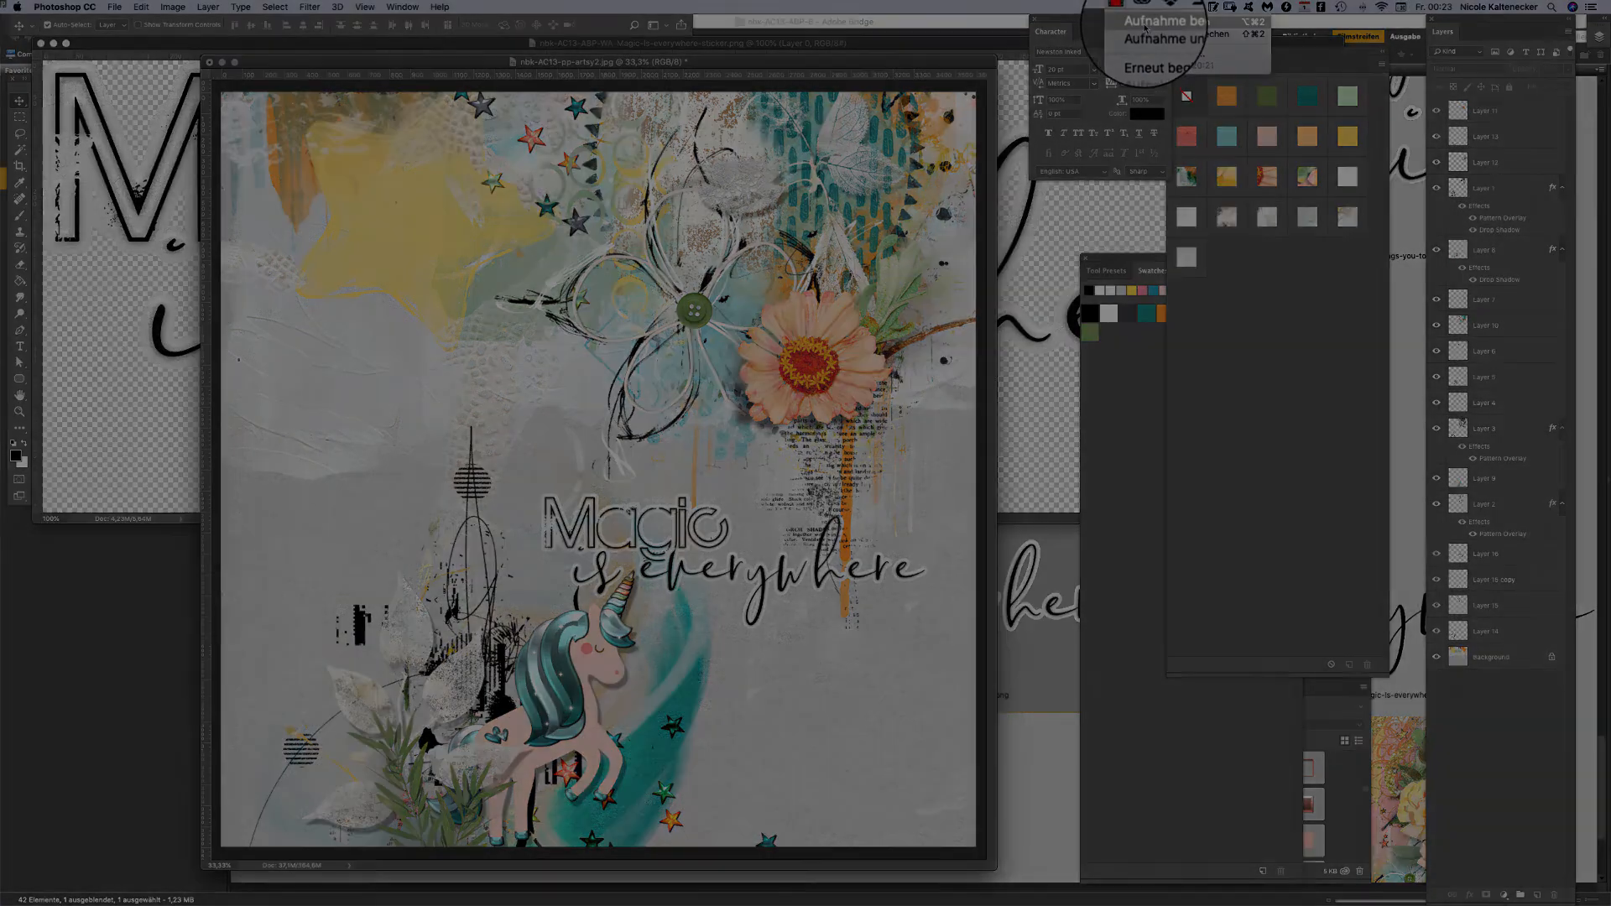